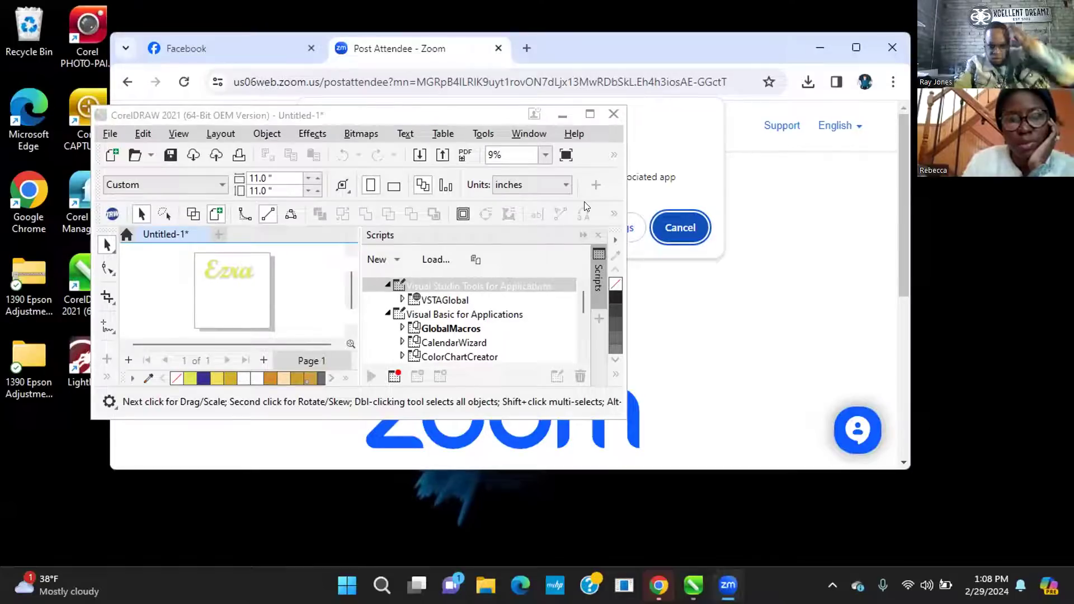
Maximize the CorelDRAW window, open the TRW Design Wizard, and move it clear of the Ezra lettering
click(611, 348)
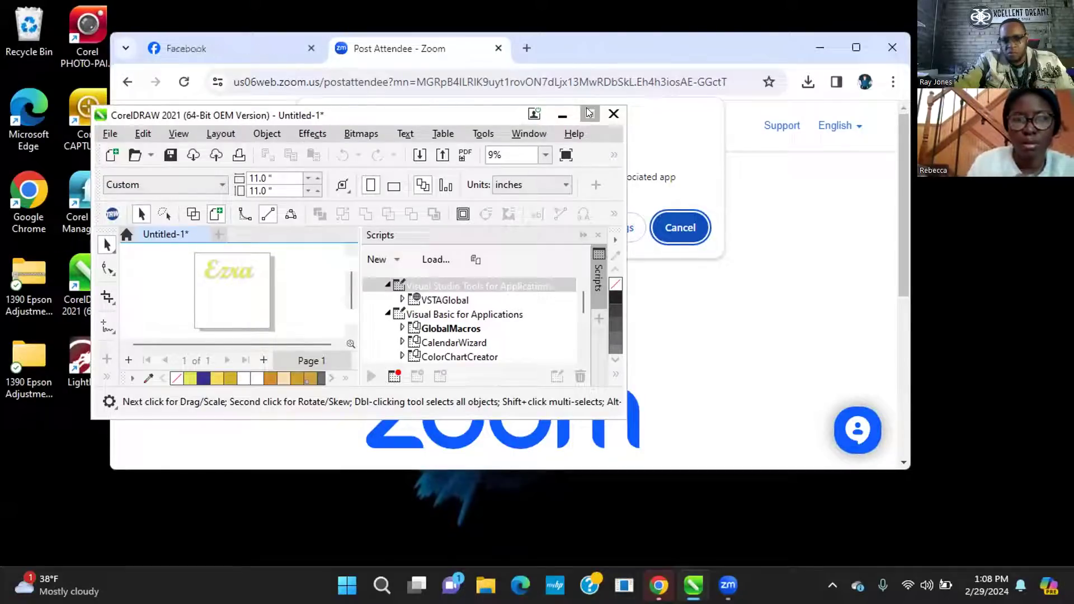
click(590, 114)
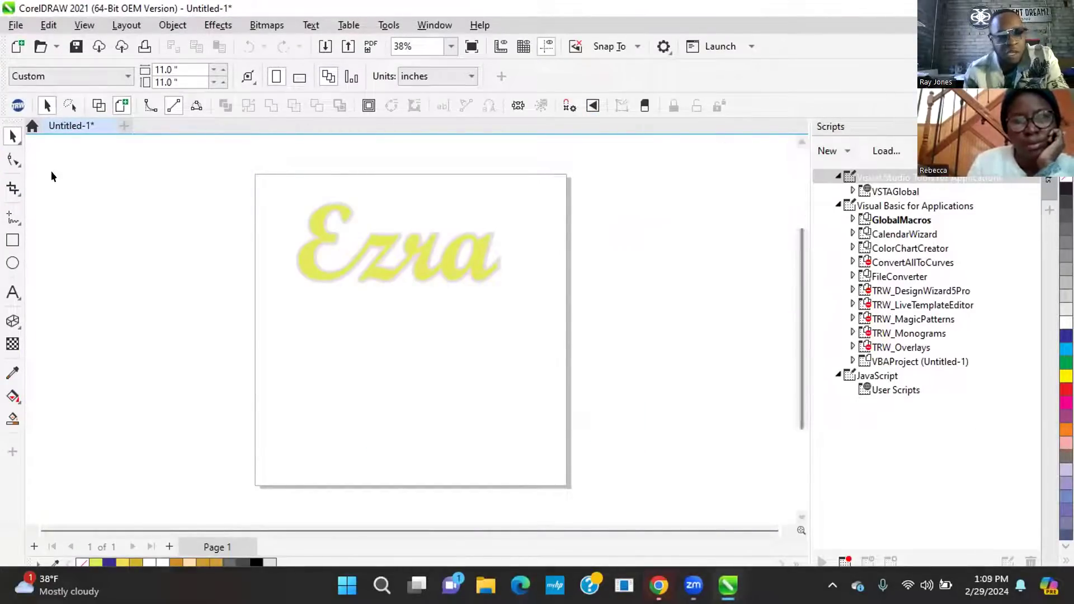
click(17, 106)
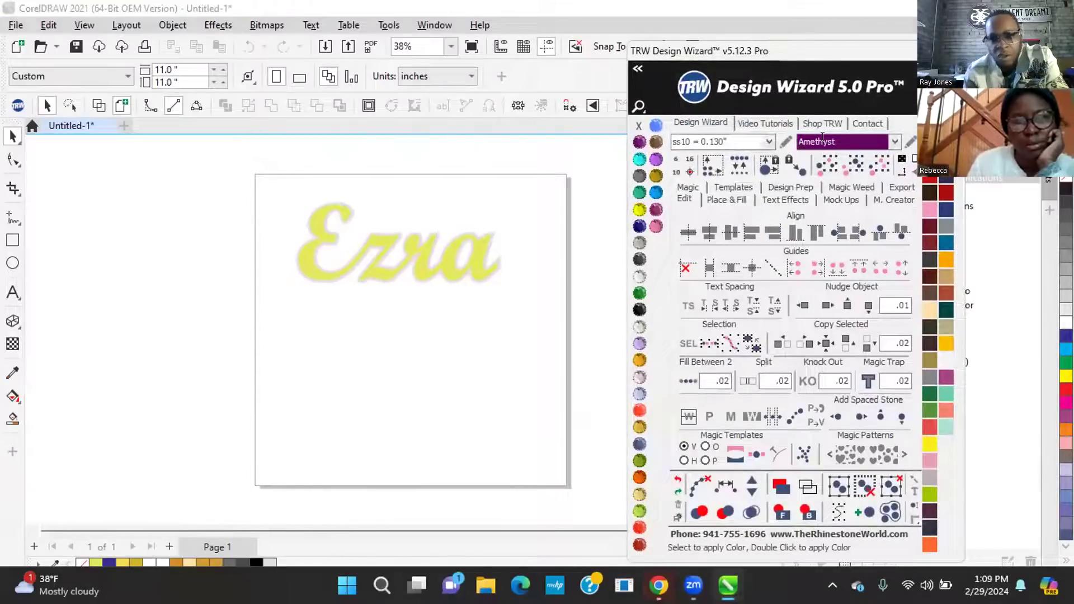
drag(789, 56, 895, 44)
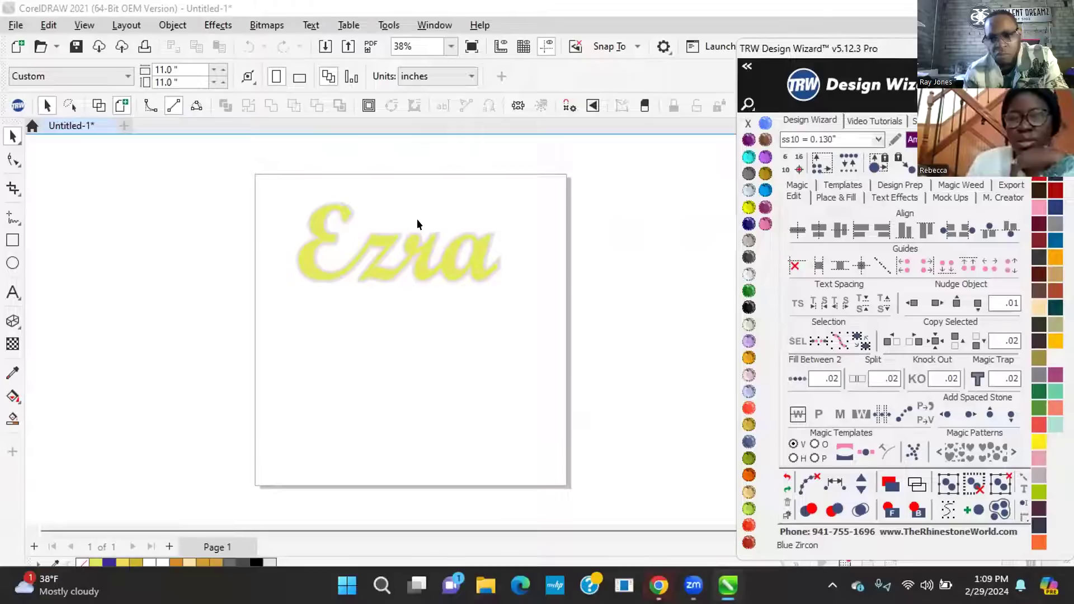
Examine the yellow Ezra lettering and its light grey contour up close and as a whole
scroll(414, 230, up, 1)
scroll(414, 233, up, 2)
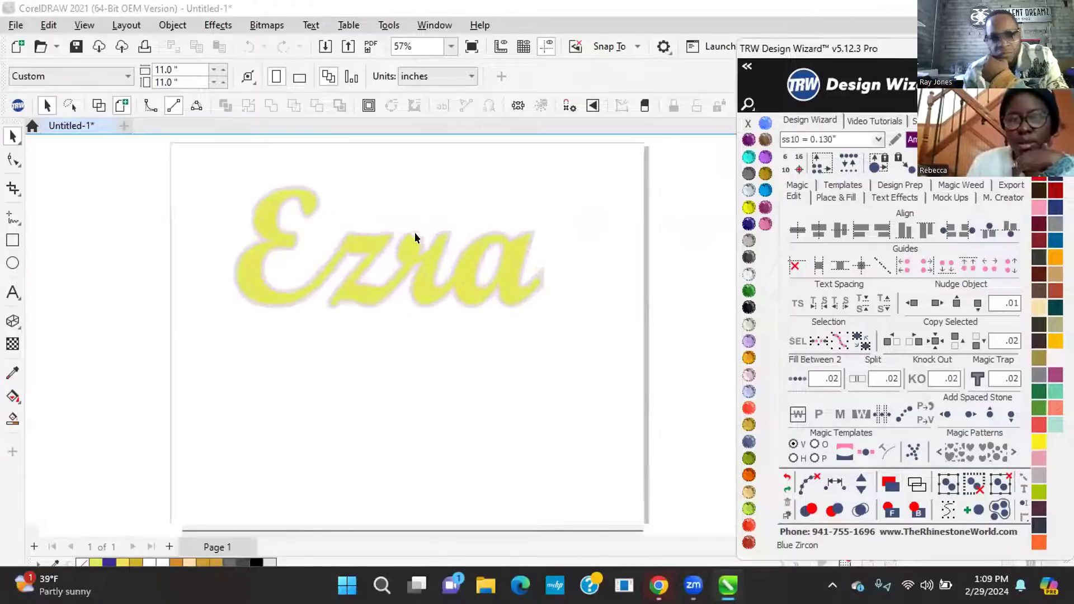
scroll(408, 246, up, 5)
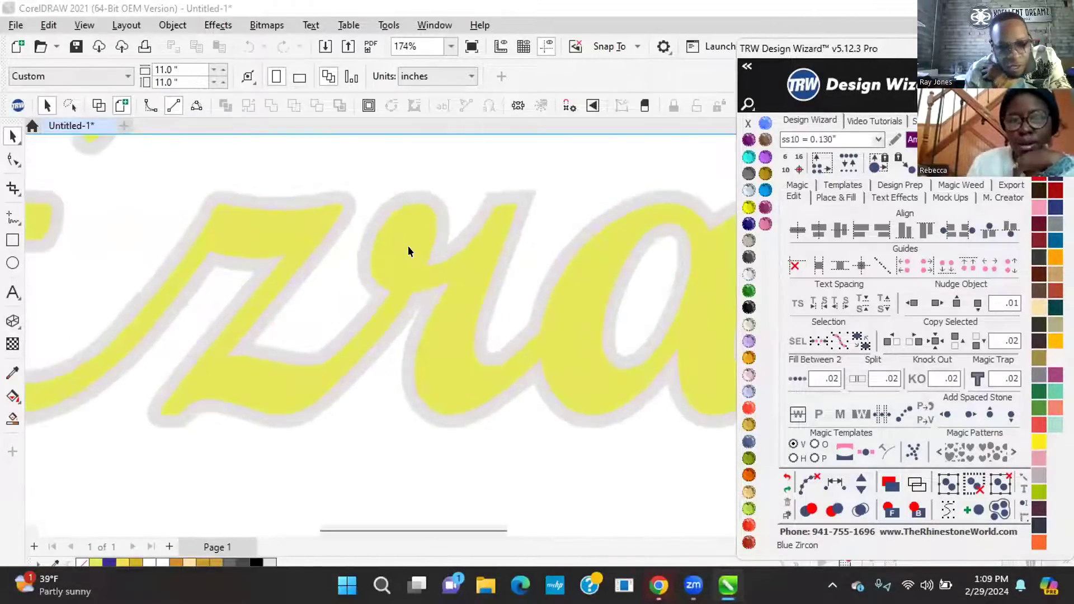
scroll(408, 251, up, 2)
scroll(409, 251, down, 7)
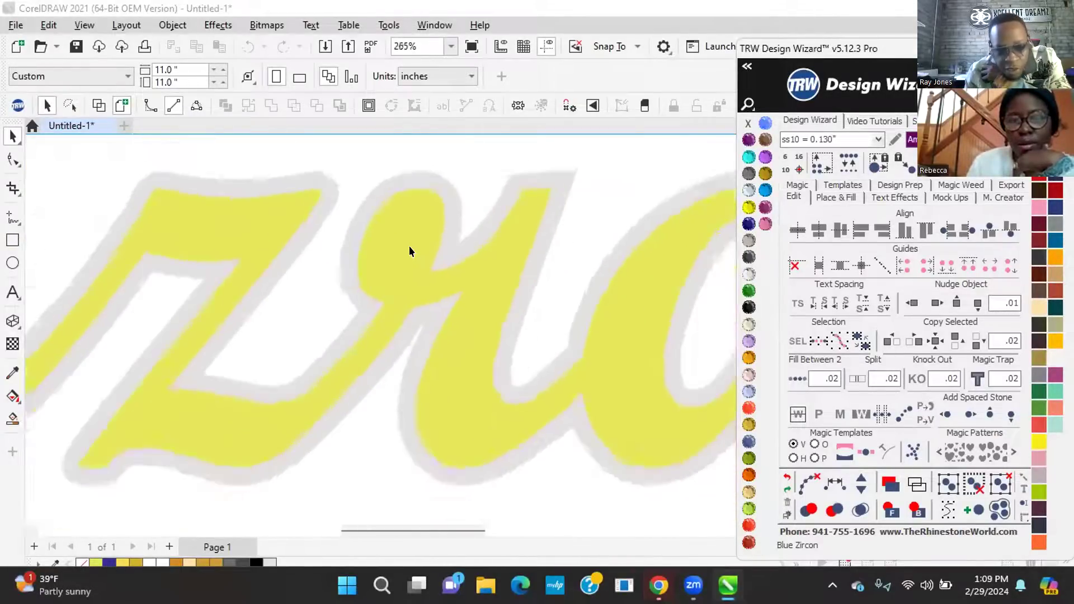
click(415, 244)
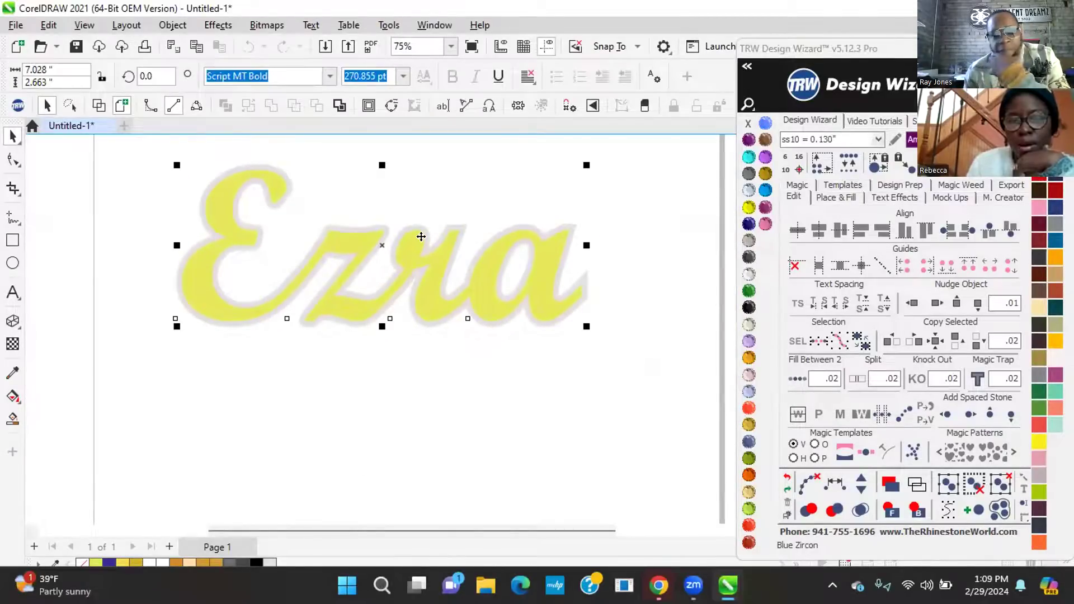
click(448, 183)
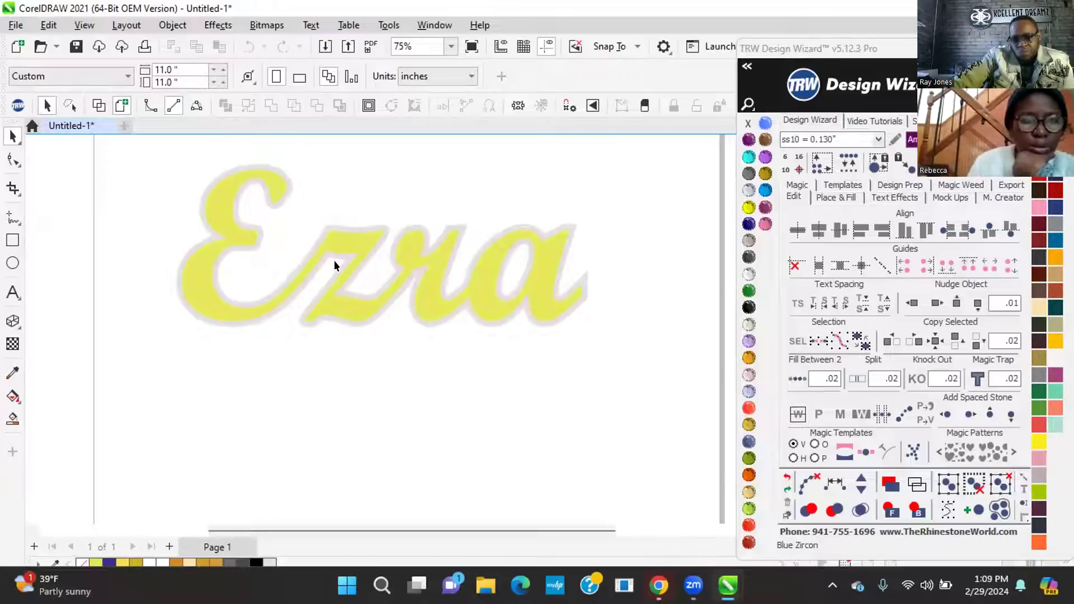
scroll(335, 265, down, 1)
scroll(415, 226, up, 3)
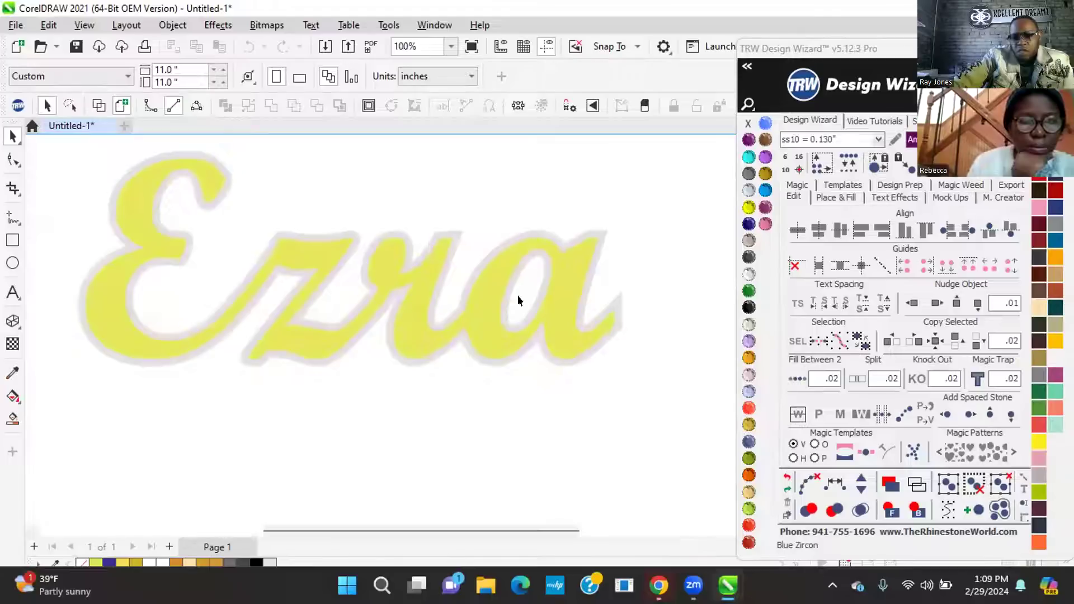
click(566, 272)
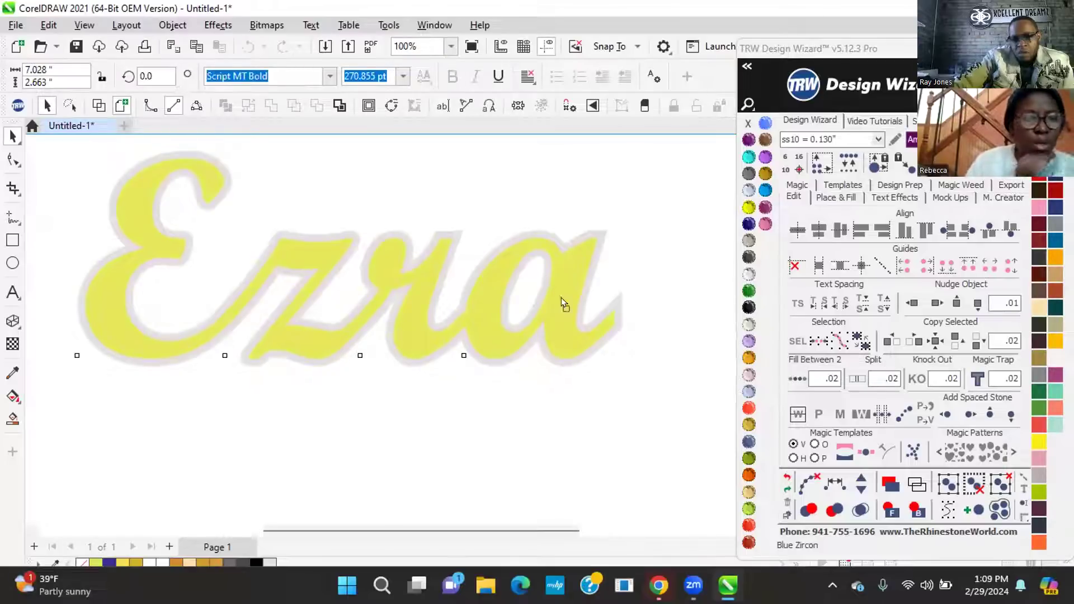
click(12, 322)
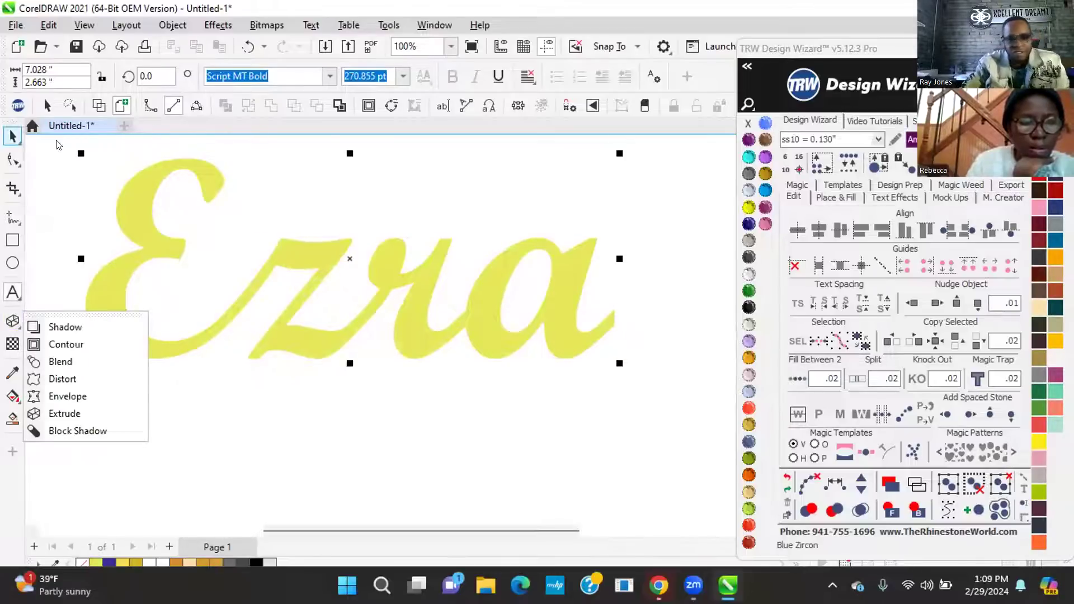
click(14, 137)
click(511, 173)
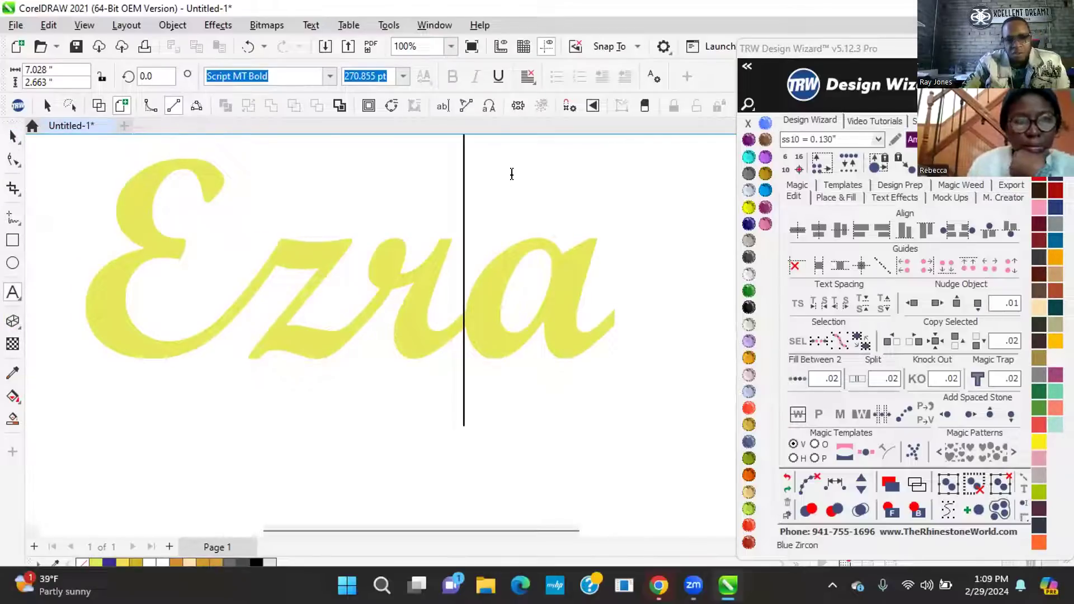
scroll(351, 423, down, 1)
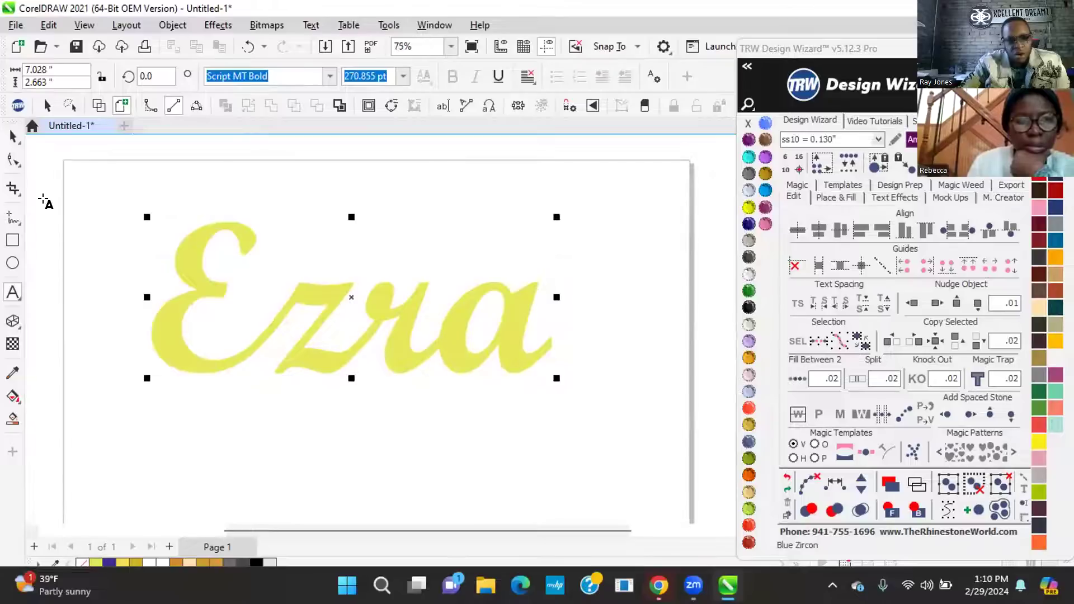
click(12, 136)
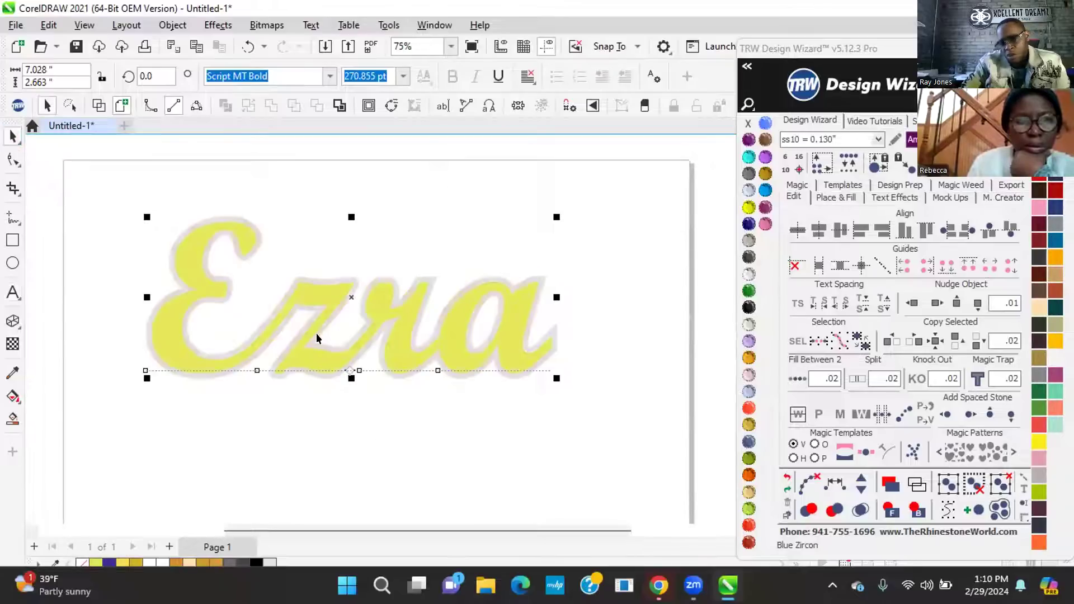
click(497, 453)
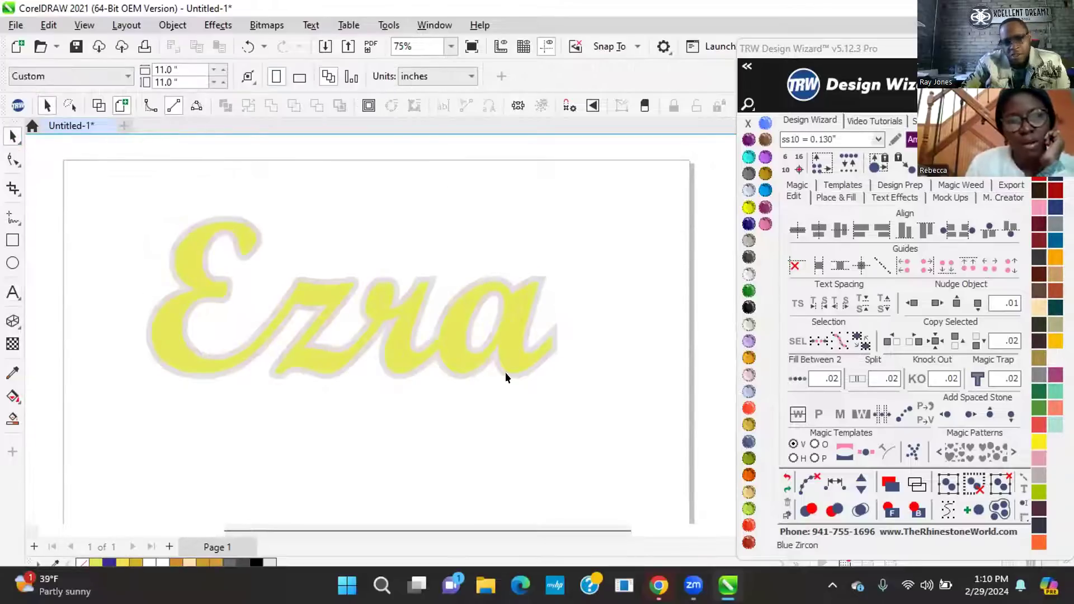
Select the contour around the tip of the letter a and examine its shape and offset settings up close
scroll(530, 294, up, 4)
scroll(545, 260, up, 5)
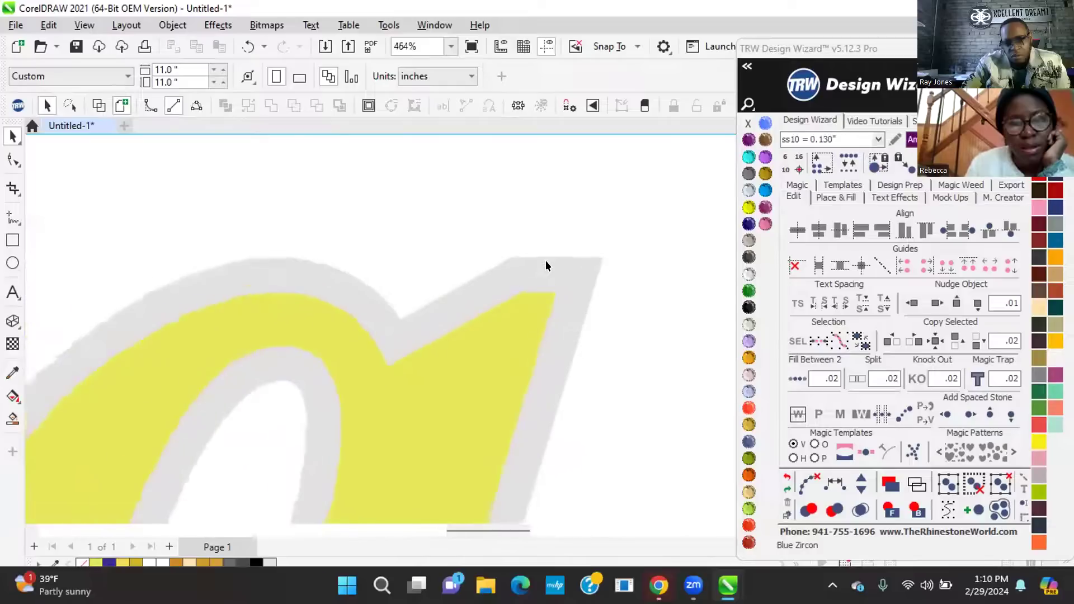
click(548, 261)
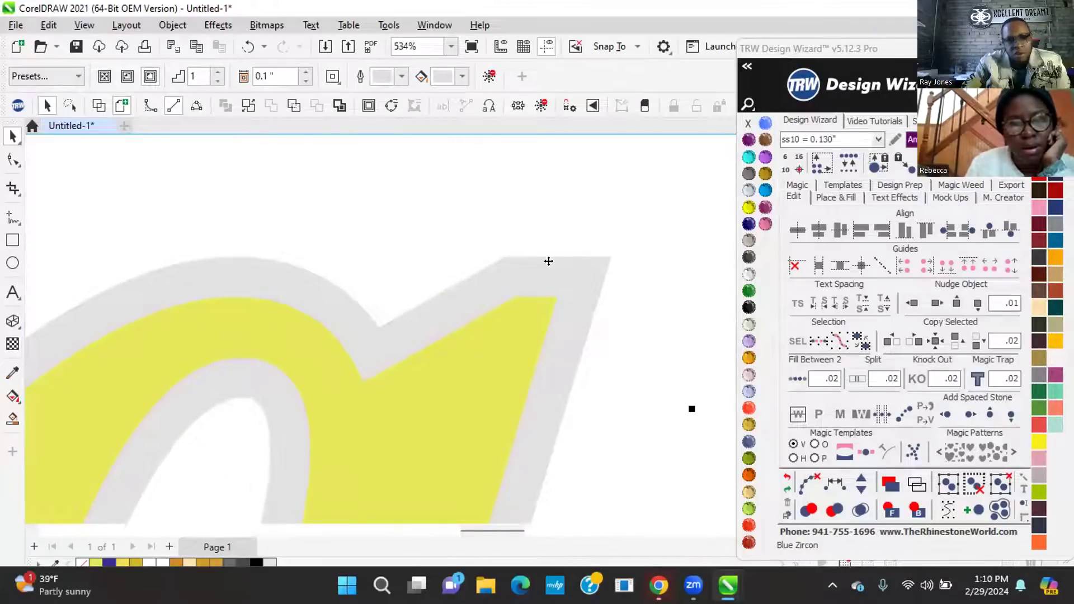
scroll(548, 261, down, 7)
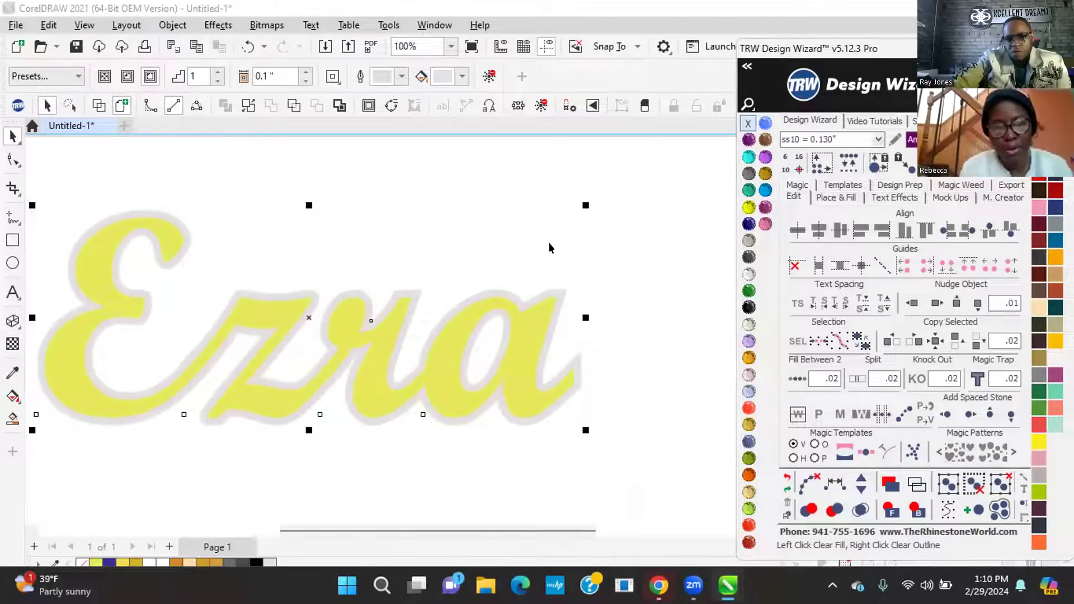
click(493, 250)
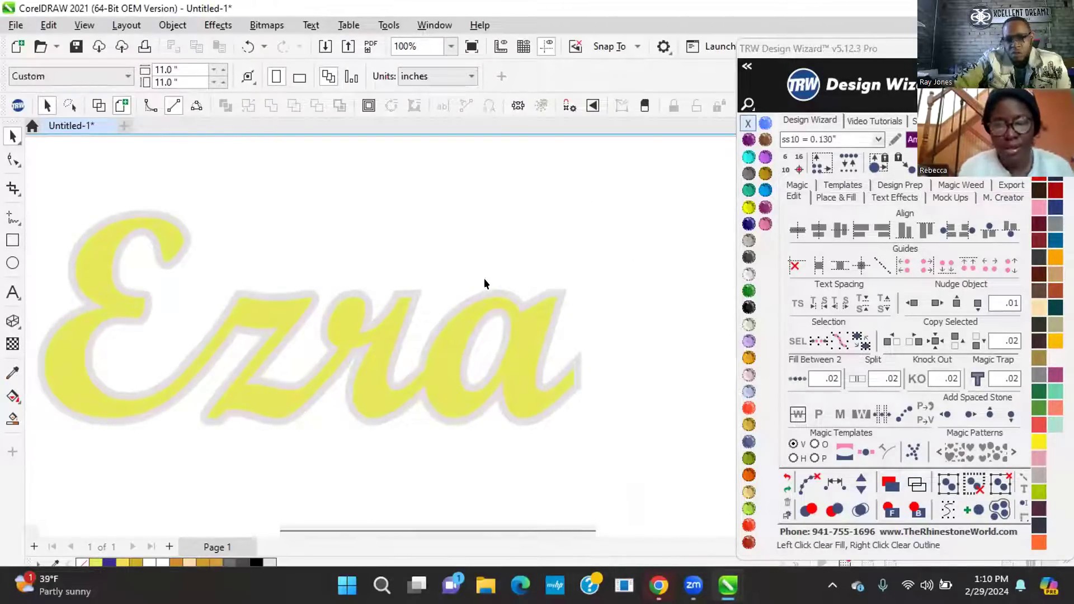
Reposition the contoured Ezra lettering on the page
drag(445, 344, 476, 424)
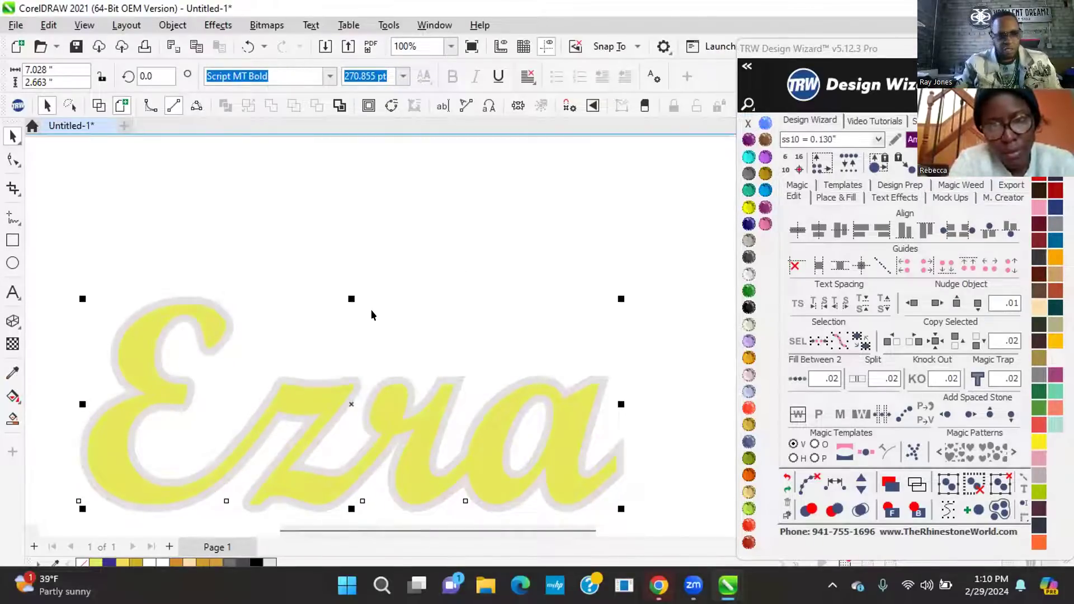
scroll(384, 240, down, 1)
scroll(336, 481, up, 2)
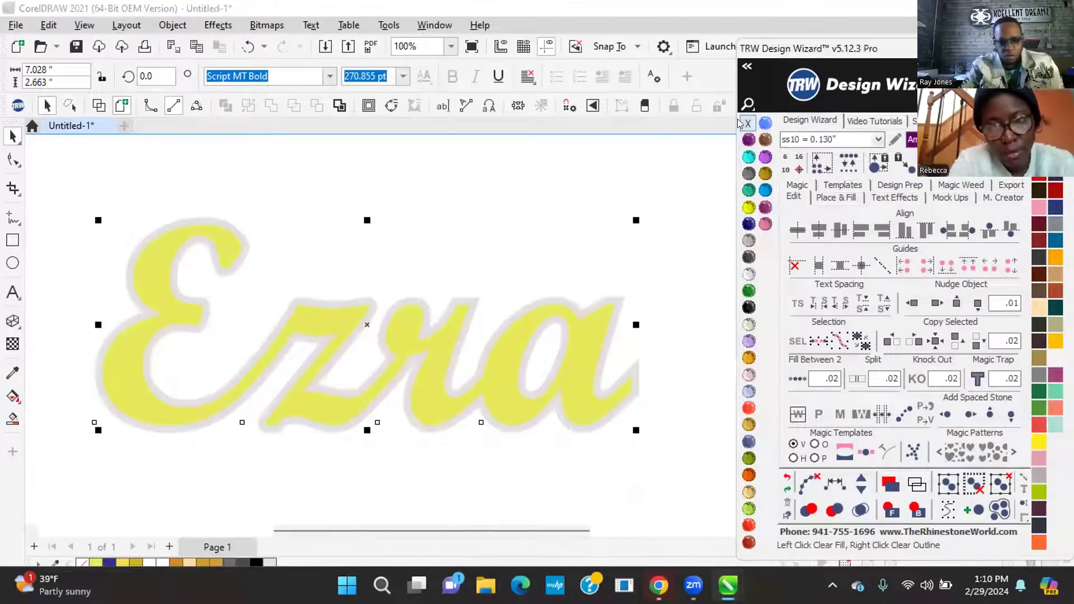
click(218, 214)
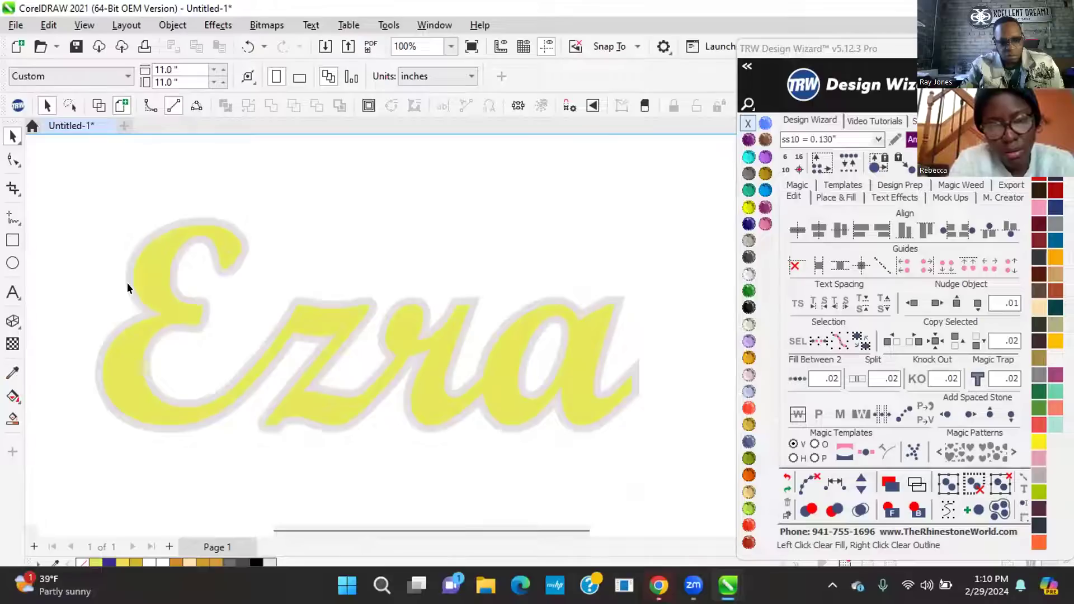
drag(144, 276, 296, 213)
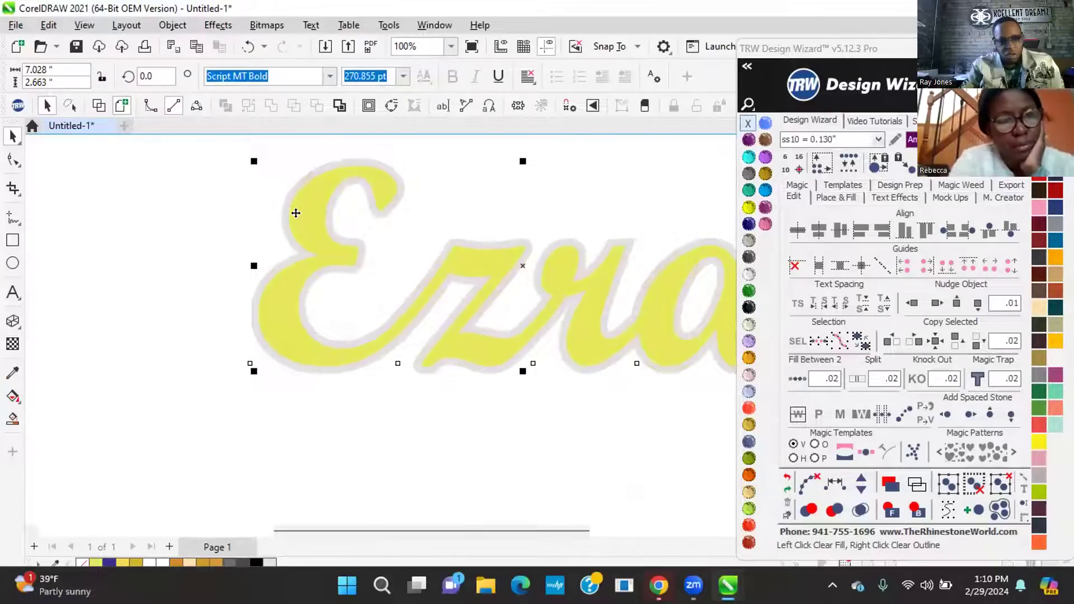
scroll(405, 159, up, 1)
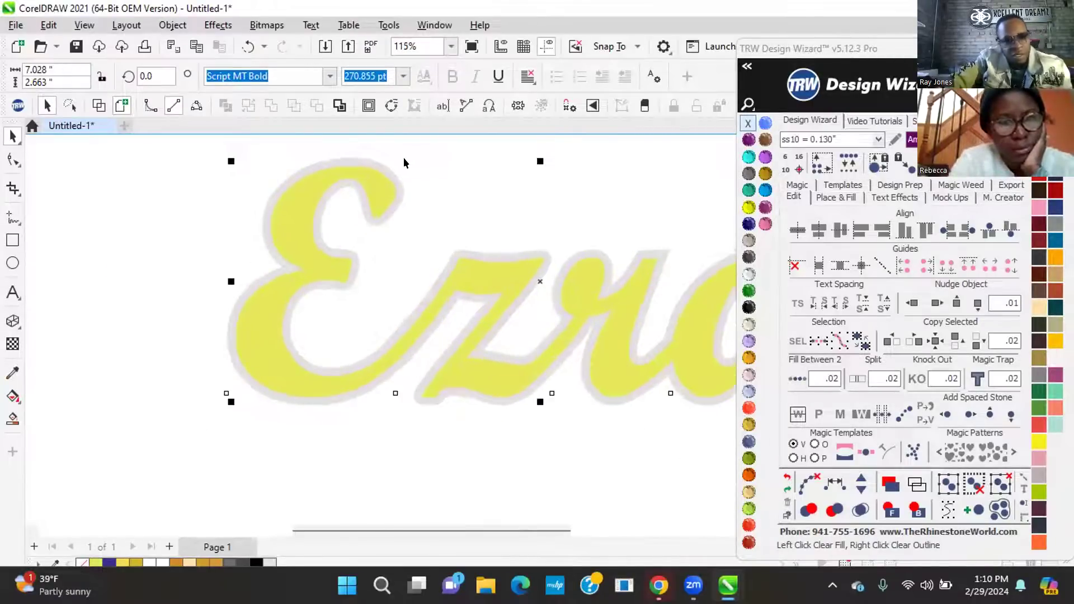
click(505, 163)
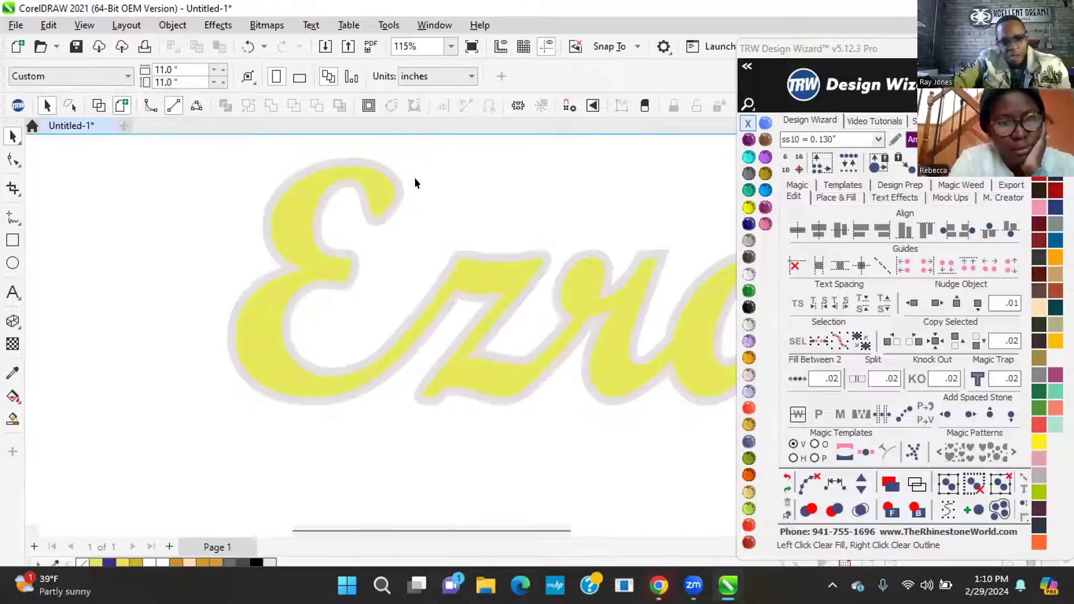
Delete the Ezra lettering together with its contour
click(373, 177)
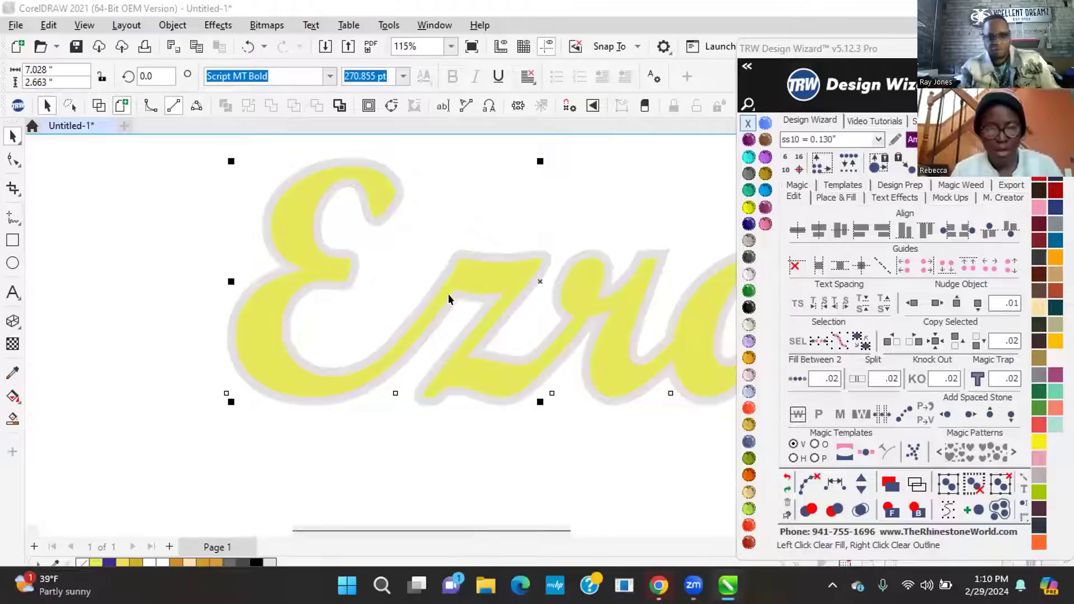
scroll(227, 302, down, 2)
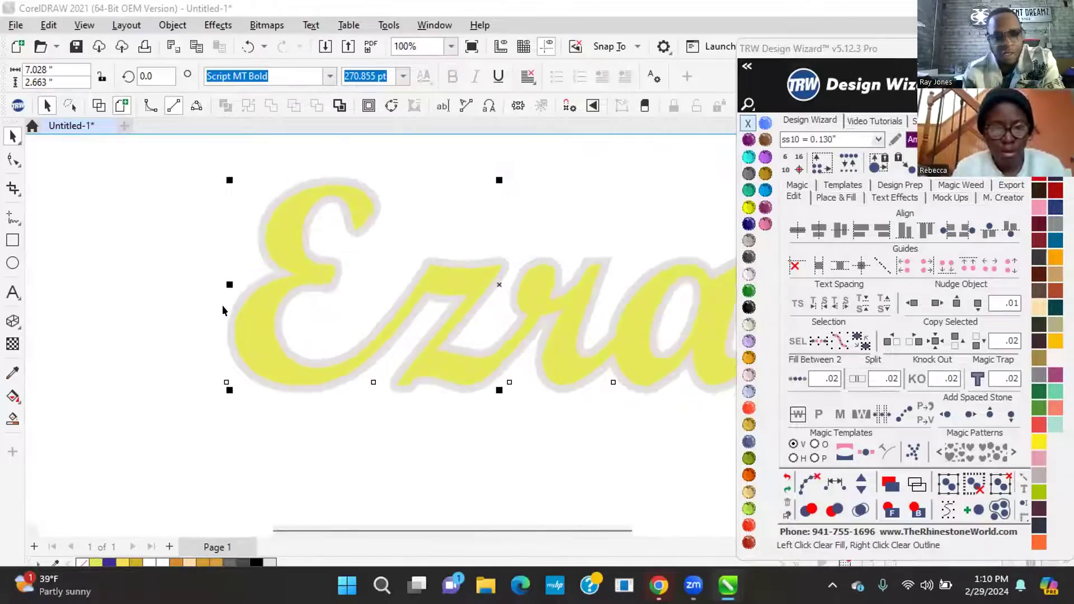
click(229, 296)
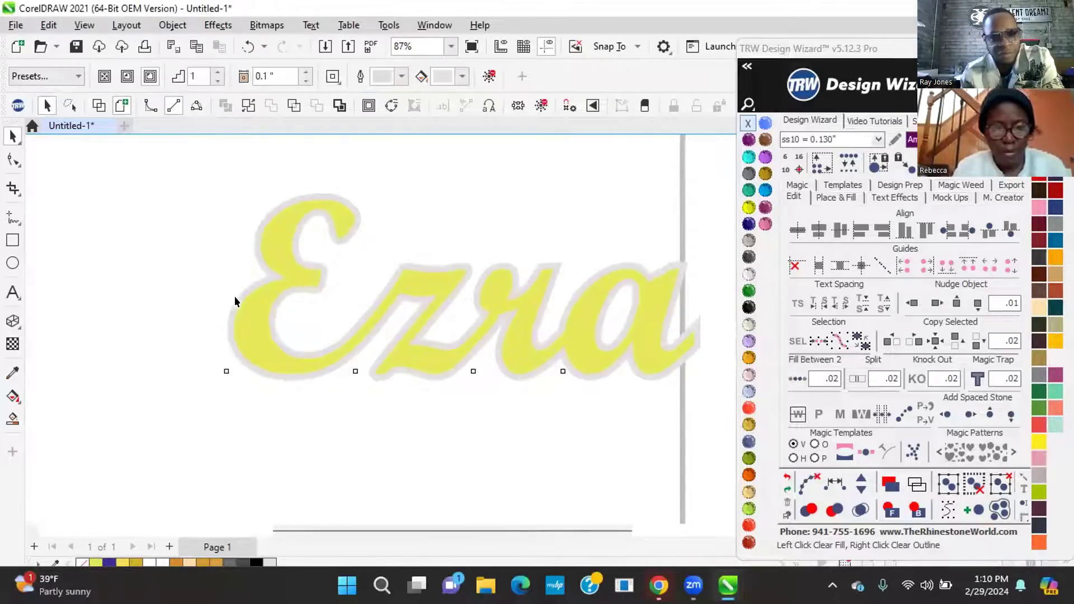
key(Delete)
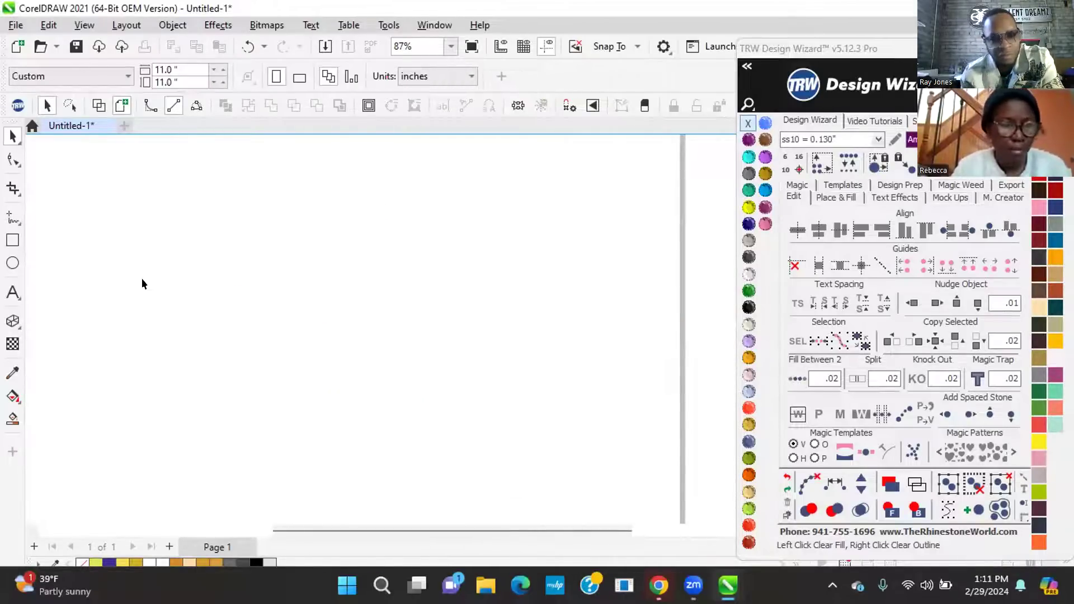
Add the artistic text "Ezra" on the empty page and scale it up to about 2.73 by 1.03 inches
click(14, 293)
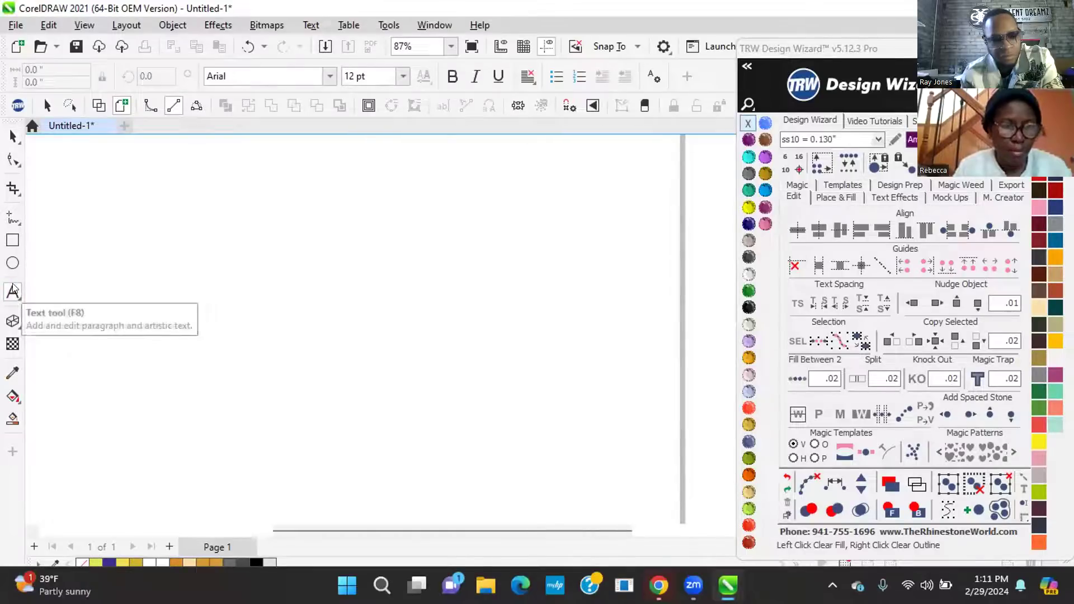
click(323, 274)
text(Ezra)
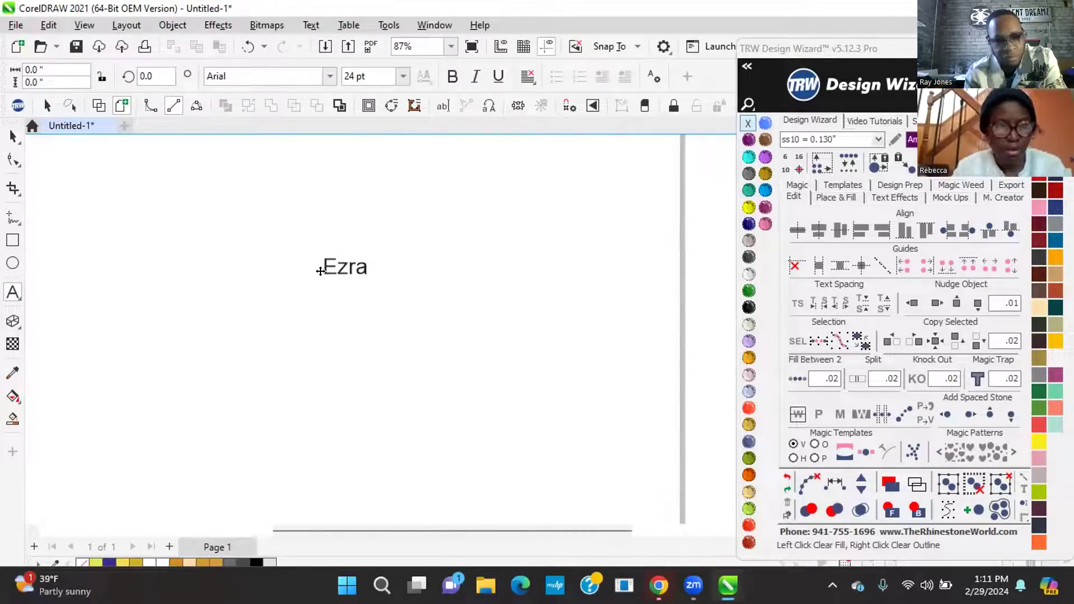
click(12, 137)
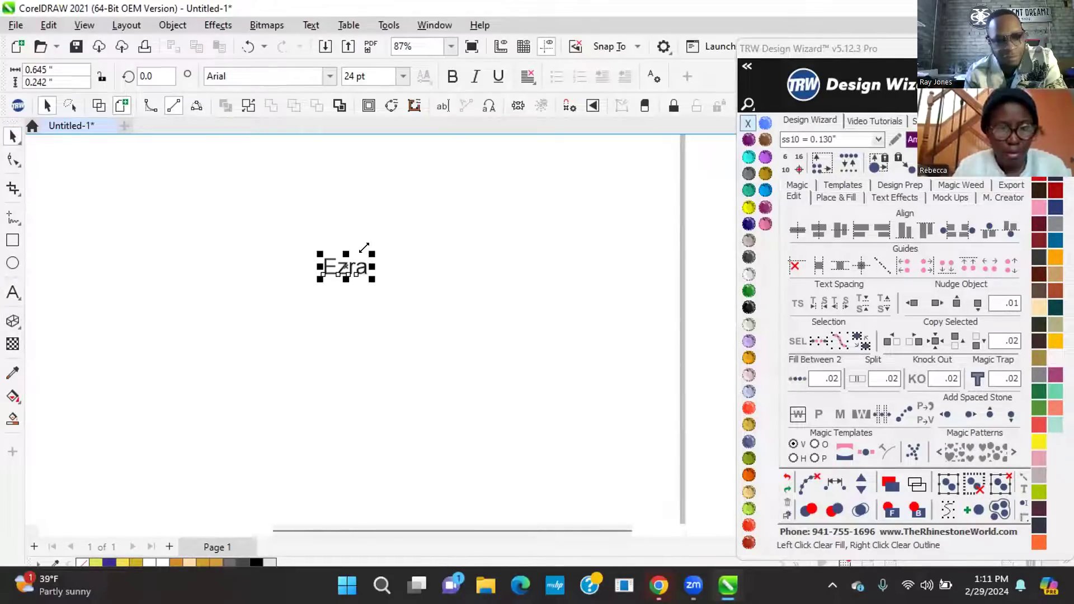
drag(363, 246, 565, 192)
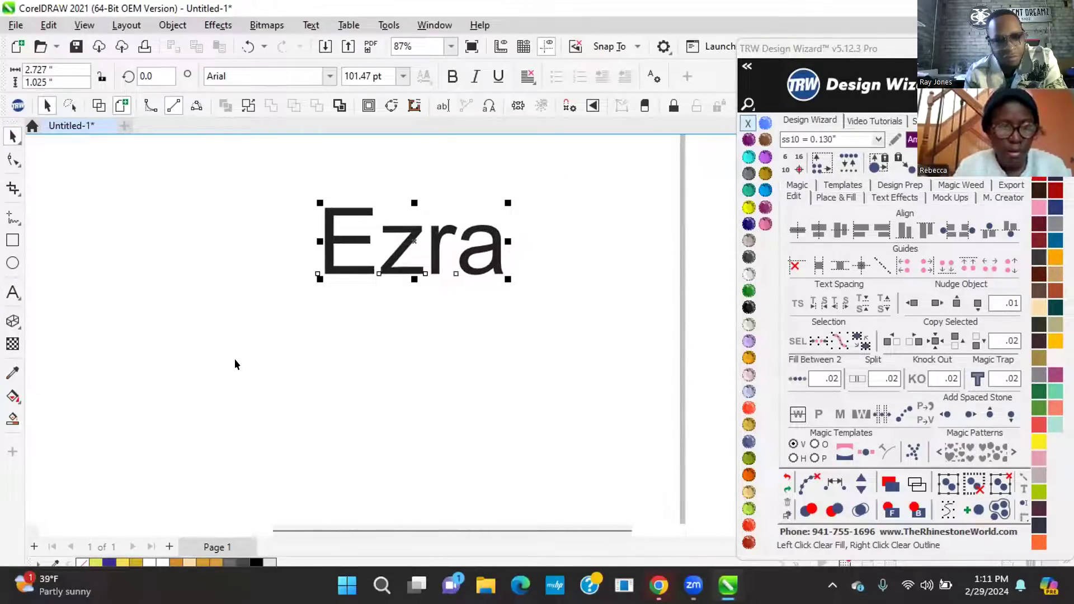
Set the Ezra text in the Script MT Bold font and enlarge it to about 3.15 by 1.20 inches
click(329, 75)
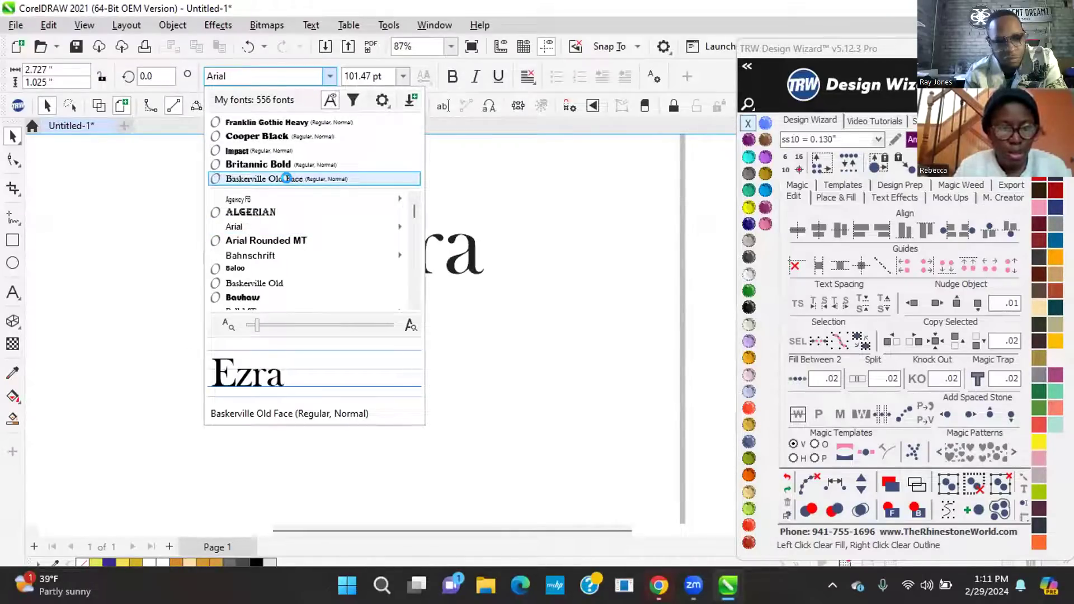
scroll(324, 243, down, 4)
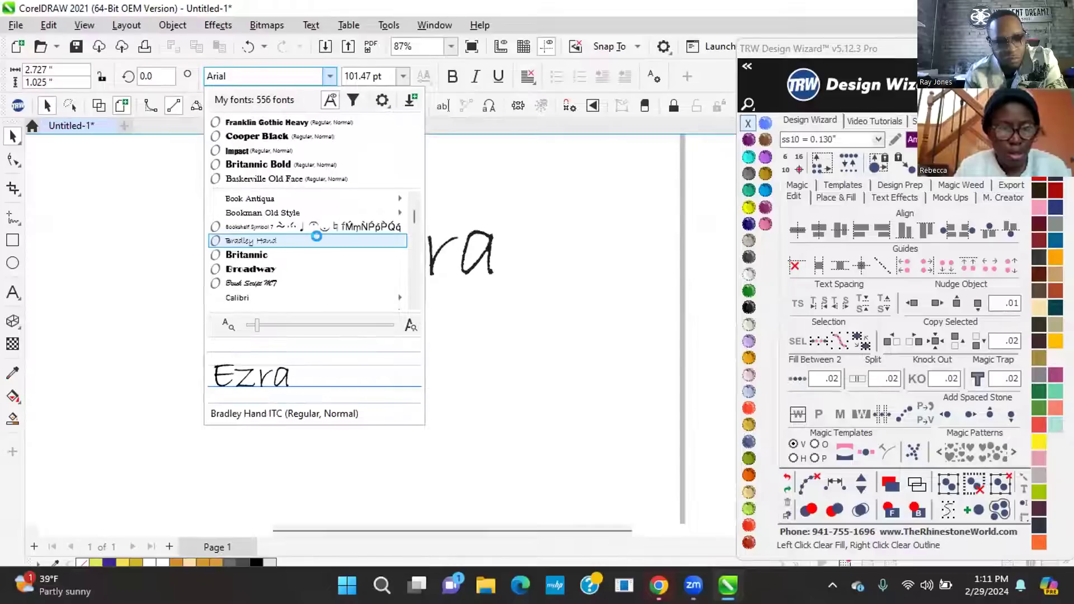
scroll(315, 235, down, 3)
scroll(322, 245, down, 2)
scroll(322, 243, down, 7)
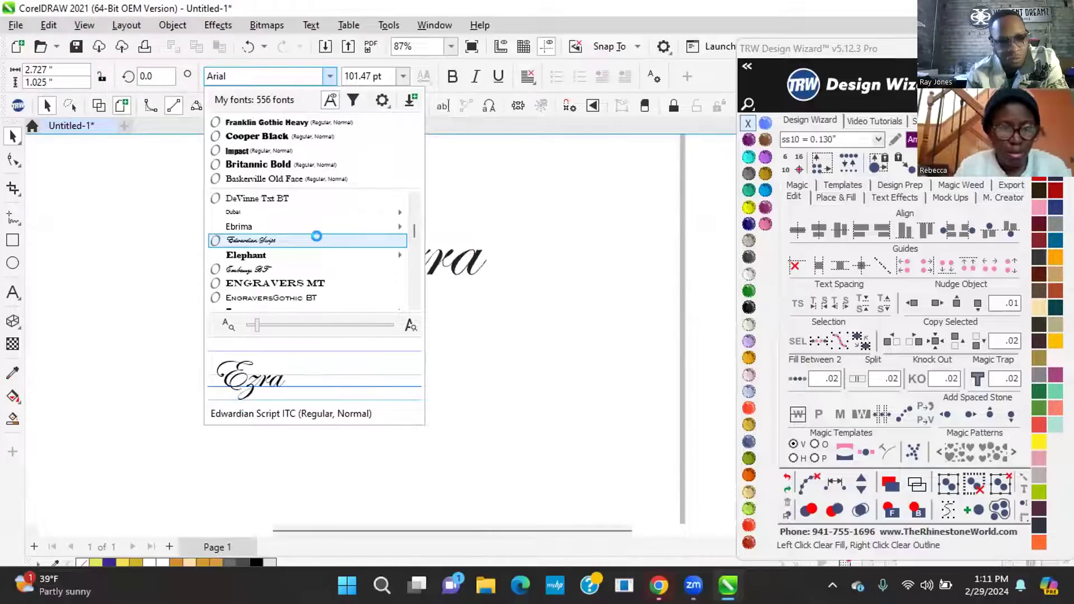
click(283, 73)
text(sc)
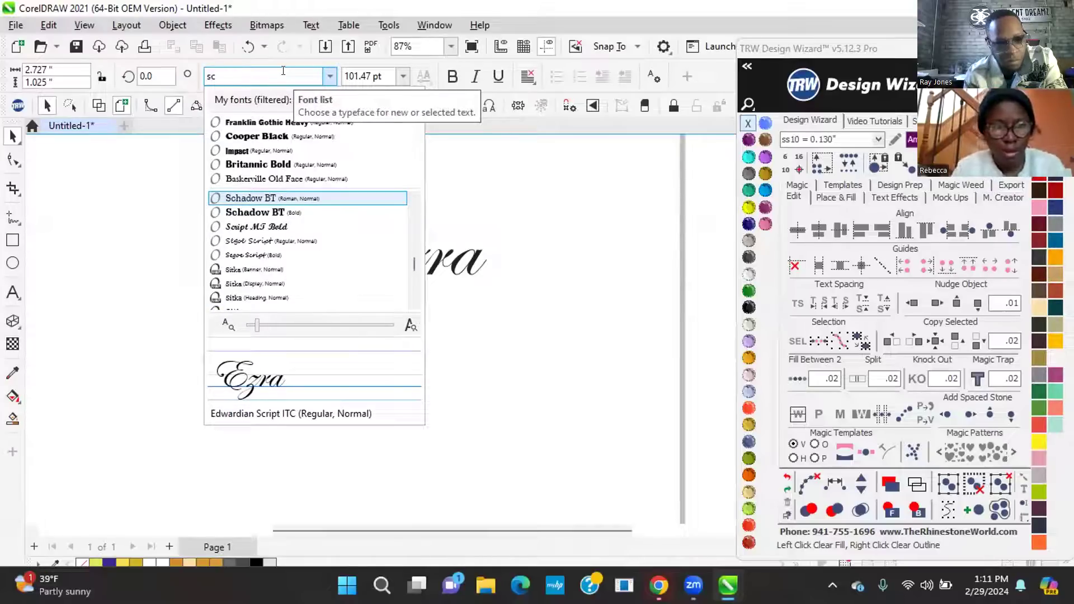
click(273, 226)
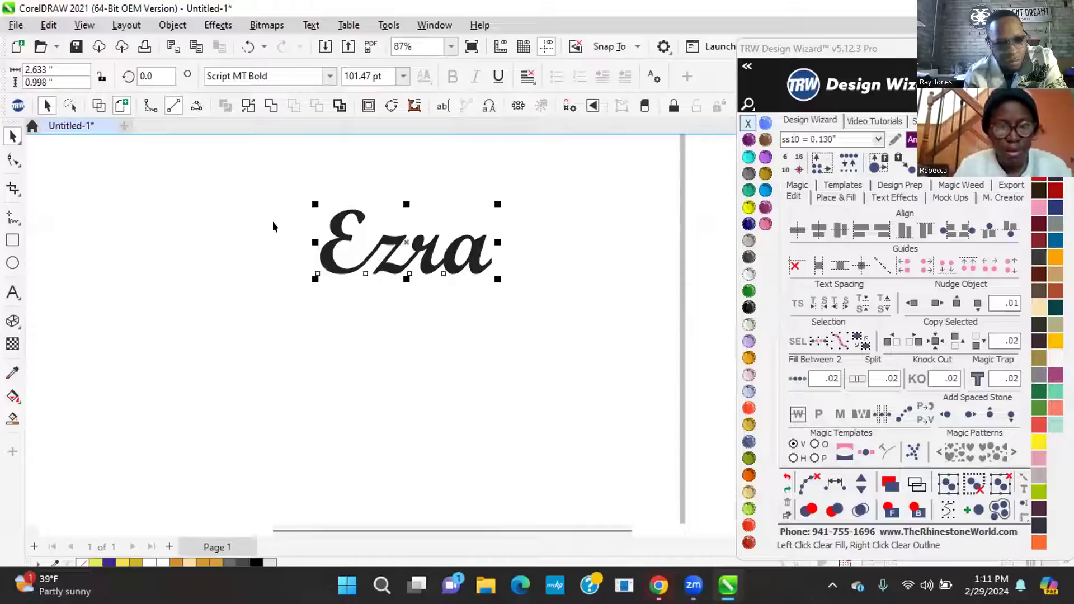
drag(316, 279, 273, 300)
Try a one-step 0.1-inch yellow outside contour around the Ezra lettering
click(16, 329)
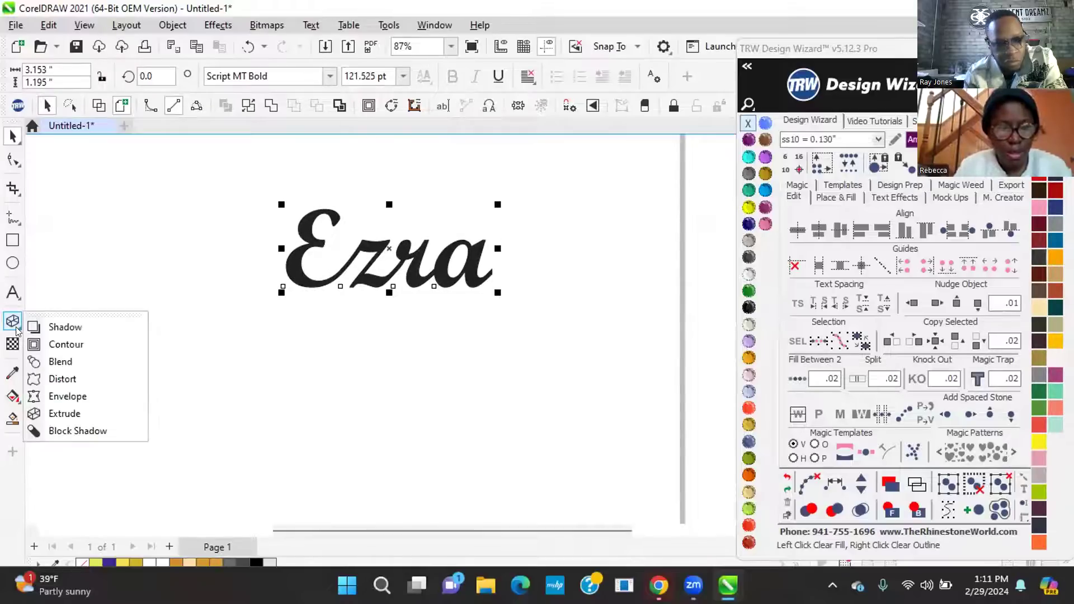
click(59, 344)
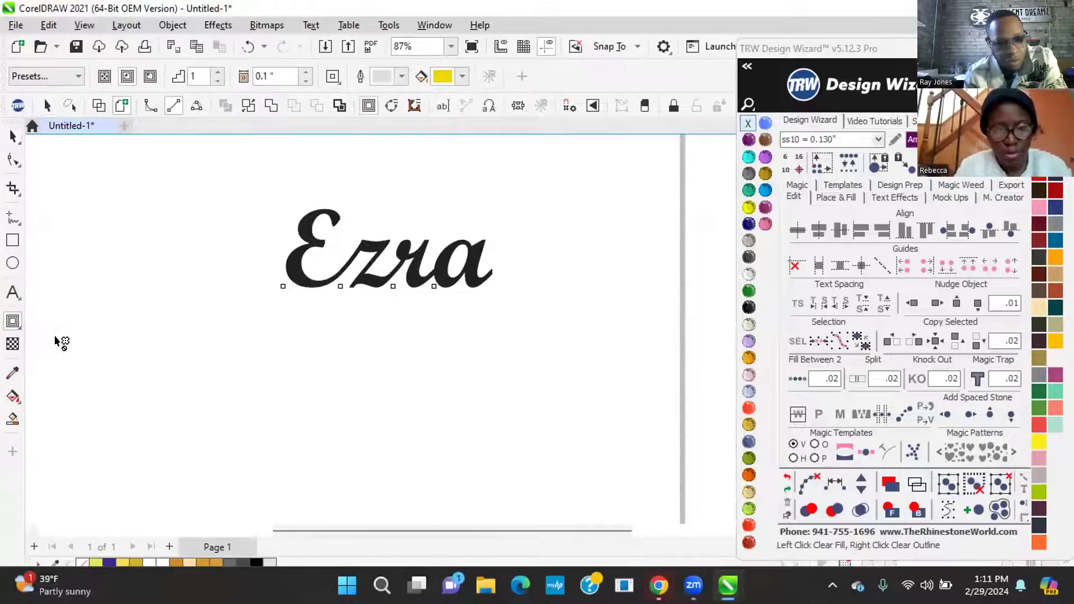
click(150, 76)
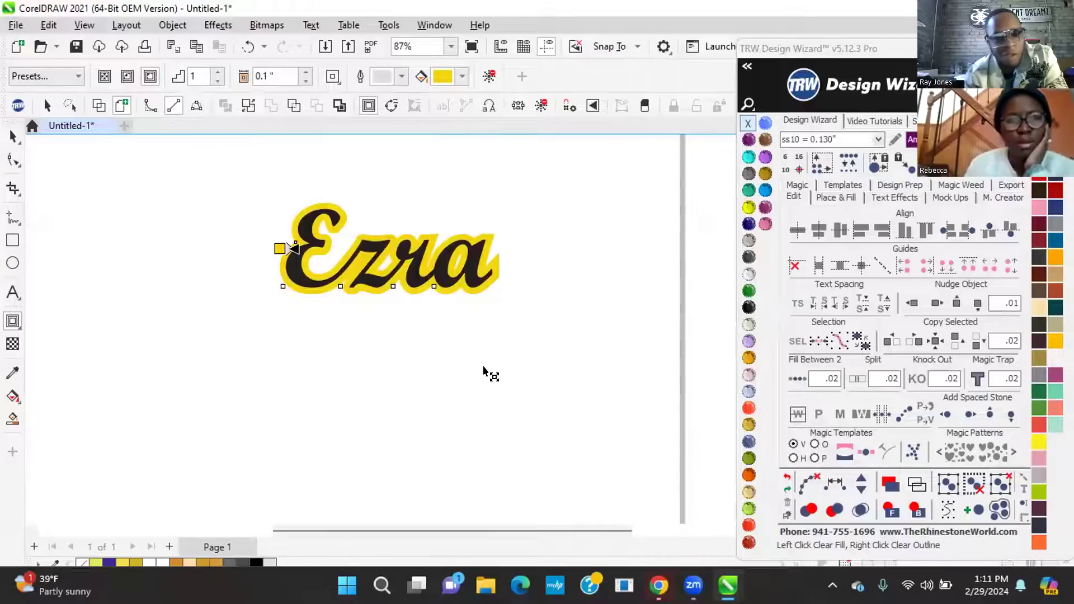
click(14, 136)
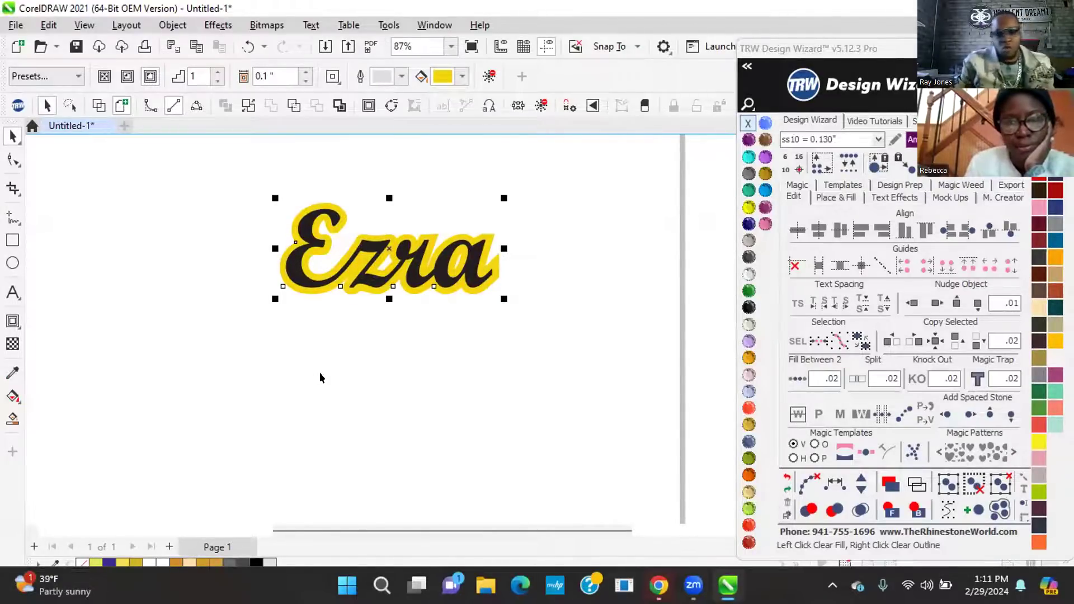
click(787, 477)
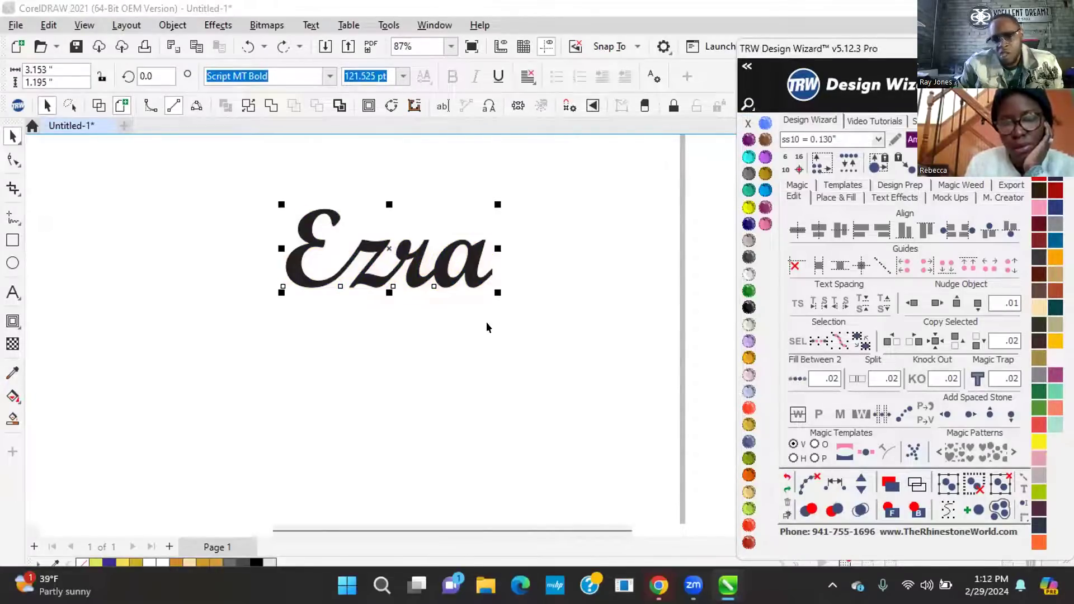
Move the TRW Design Wizard window aside and examine the overlapping joins between the Ezra letters in wireframe view
click(471, 334)
drag(870, 50, 693, 48)
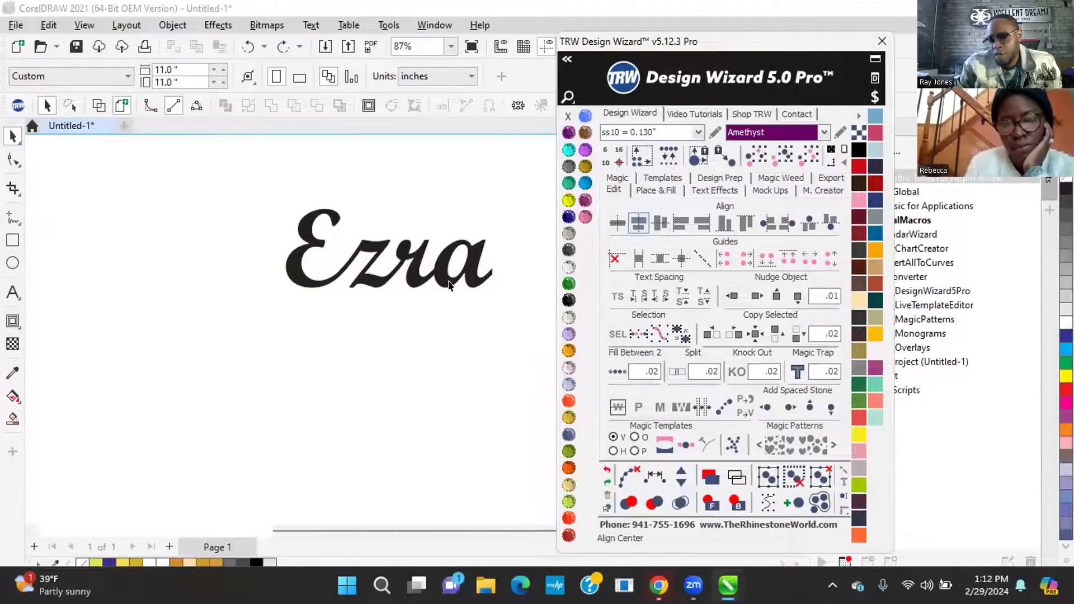
scroll(449, 285, up, 2)
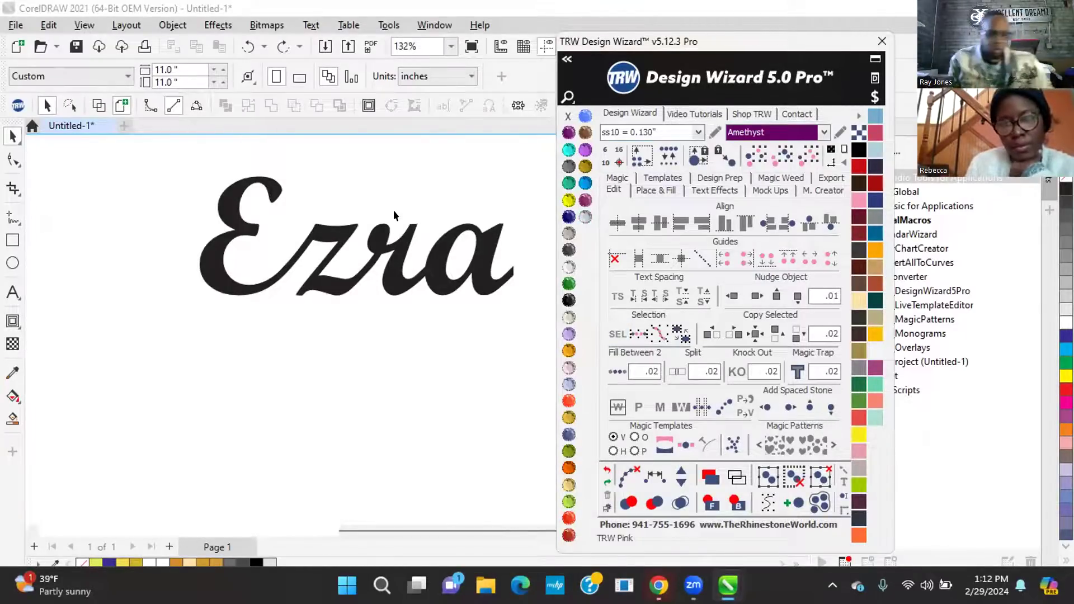
click(392, 269)
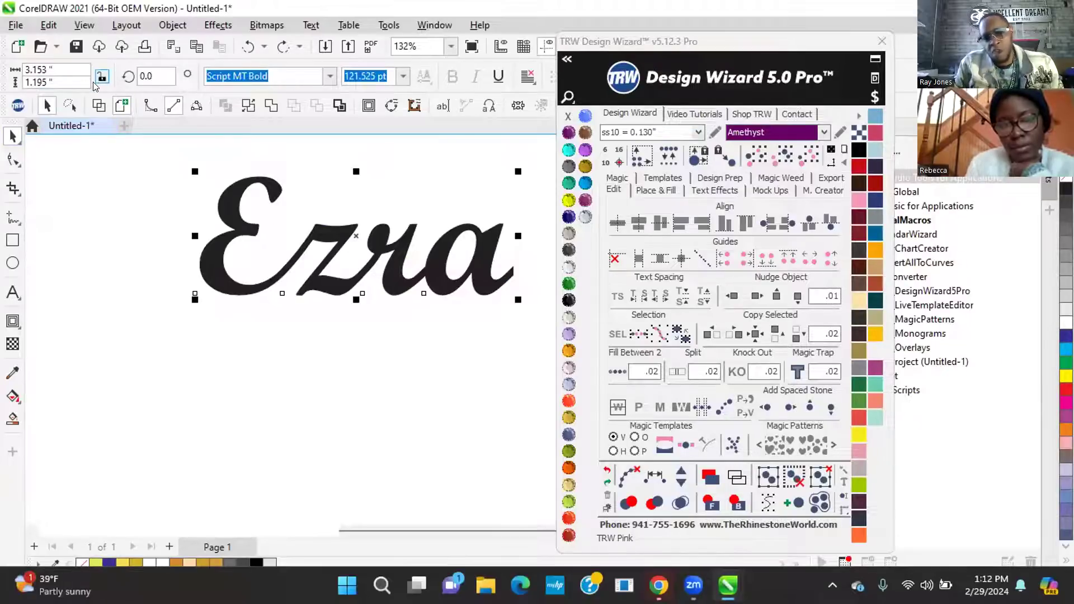
click(98, 106)
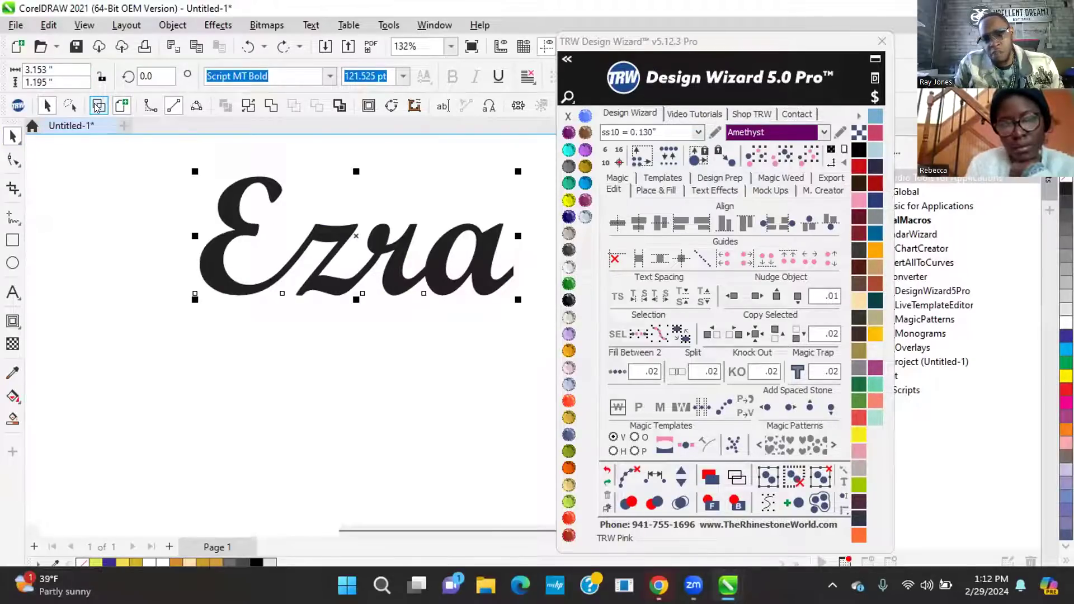
scroll(285, 266, up, 6)
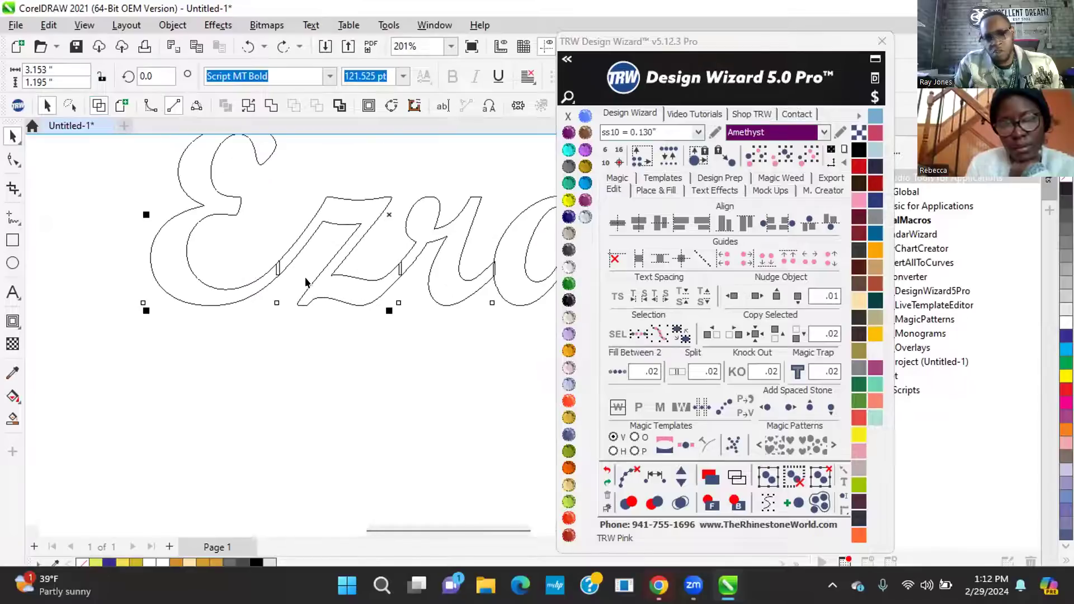
scroll(269, 240, down, 1)
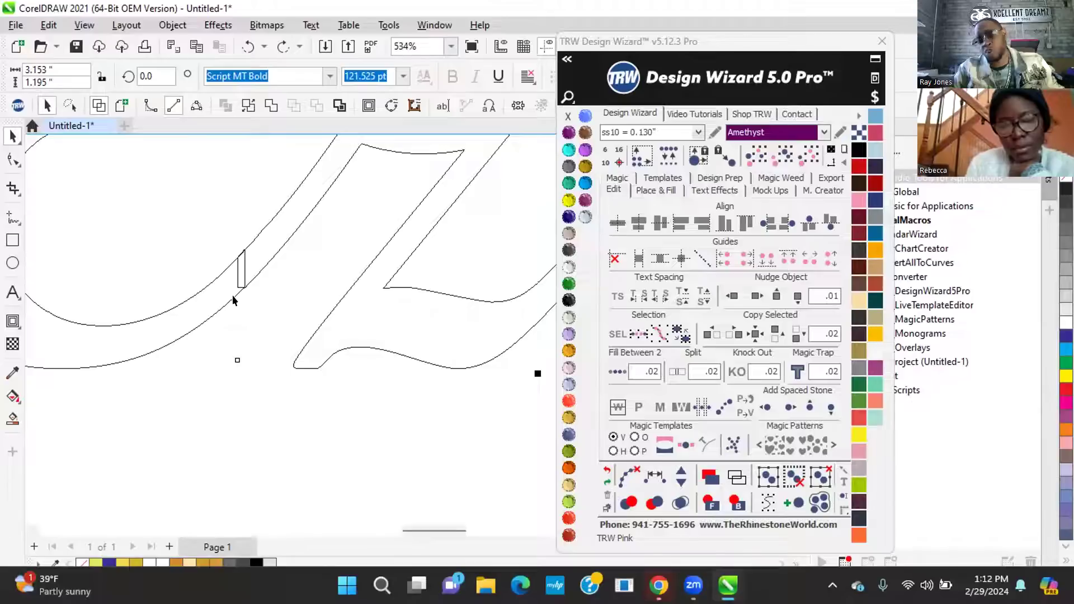
scroll(120, 339, down, 8)
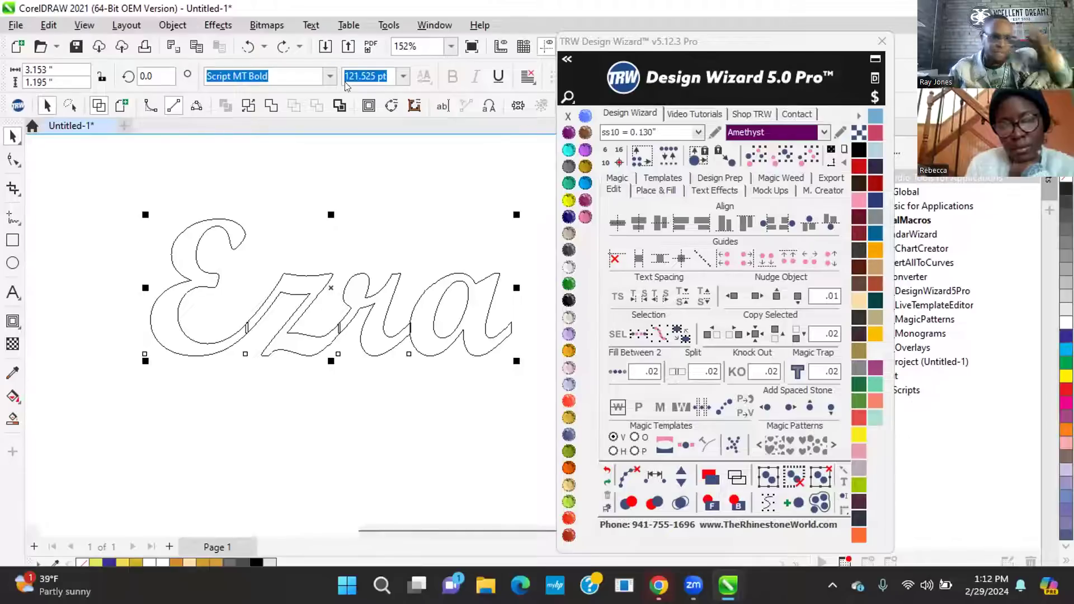
Try welding the overlapping Ezra letters into a single outline
click(270, 106)
scroll(324, 353, up, 2)
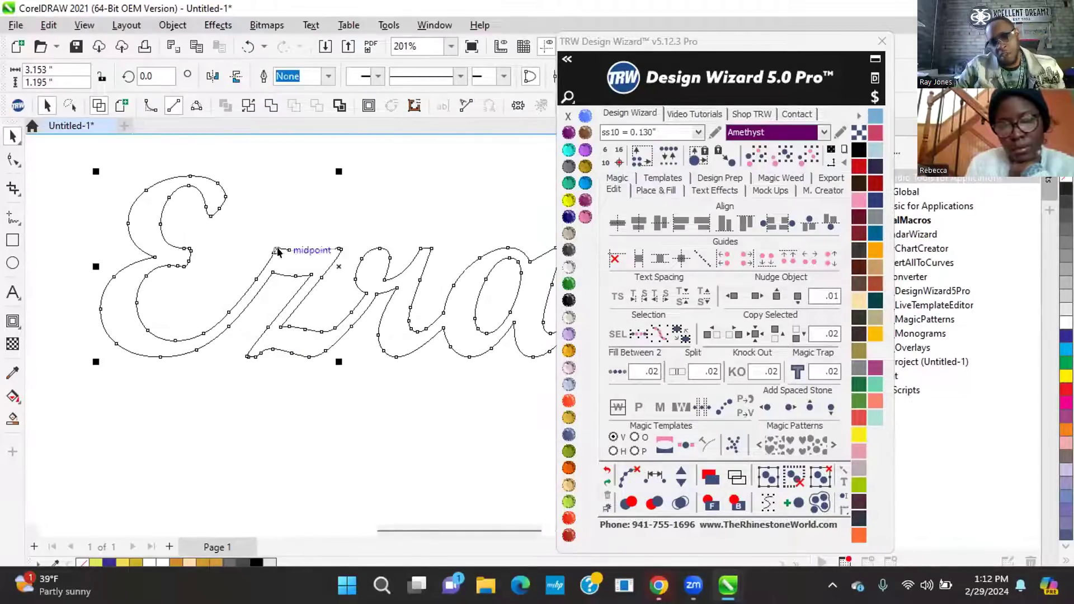
click(394, 422)
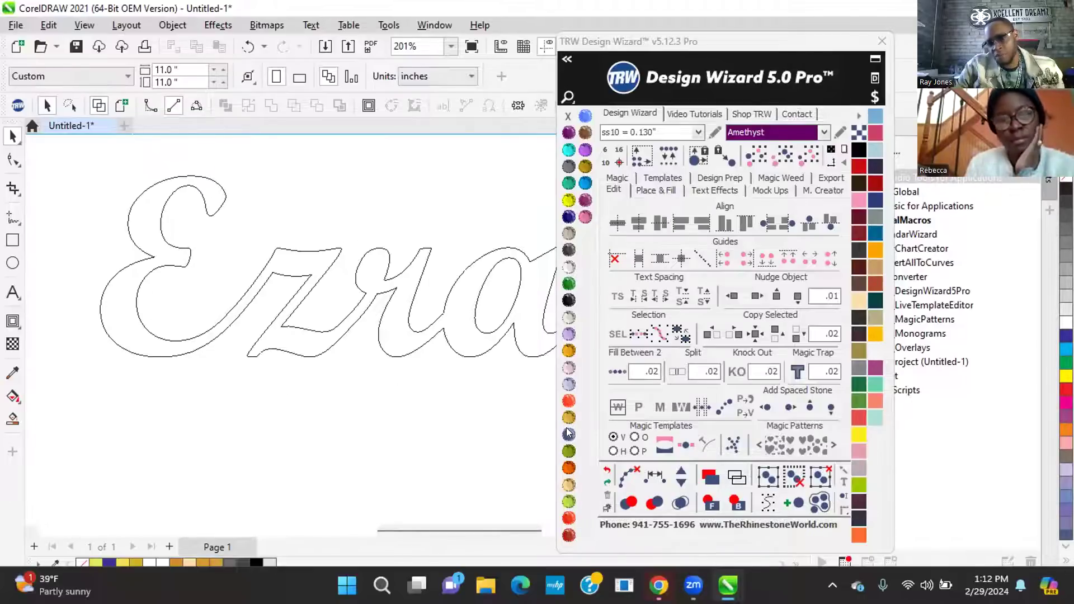
click(606, 470)
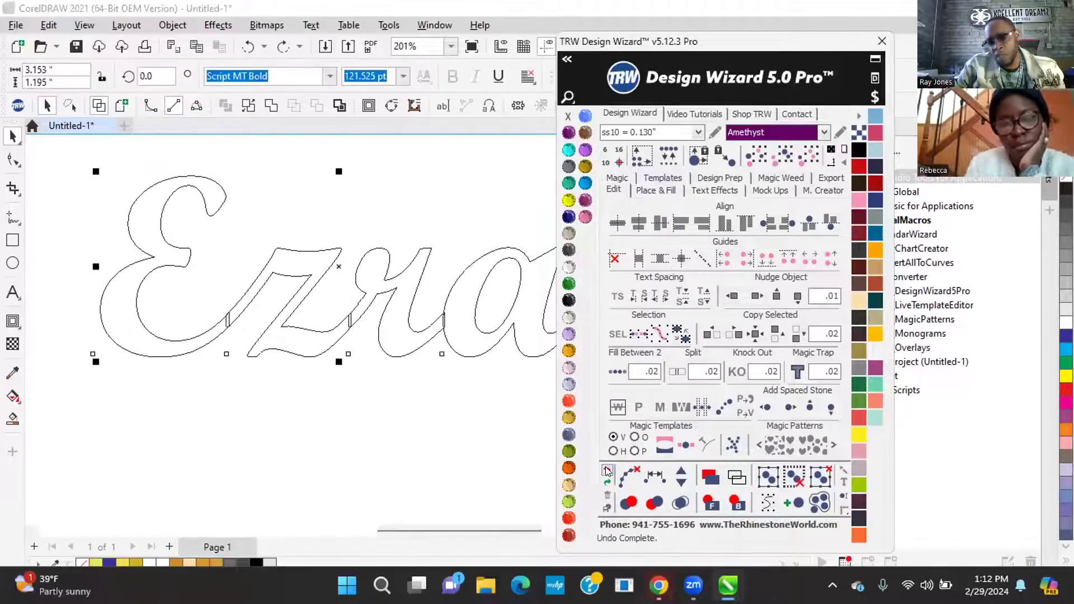
Weld the Ezra letters to remove the overlaps at their joins, and return from wireframe to the filled view
click(260, 421)
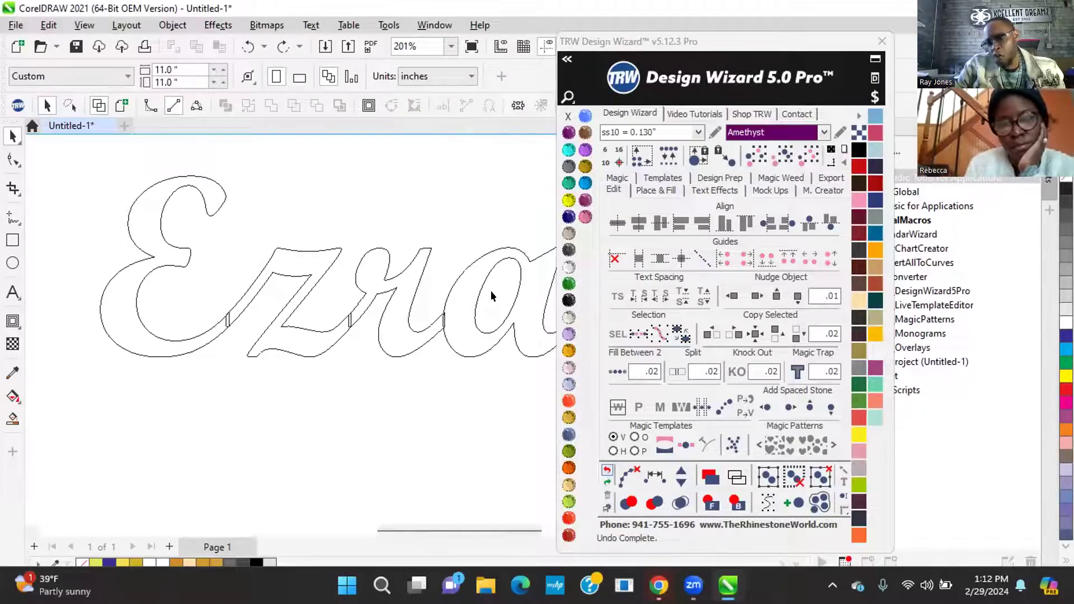
click(371, 263)
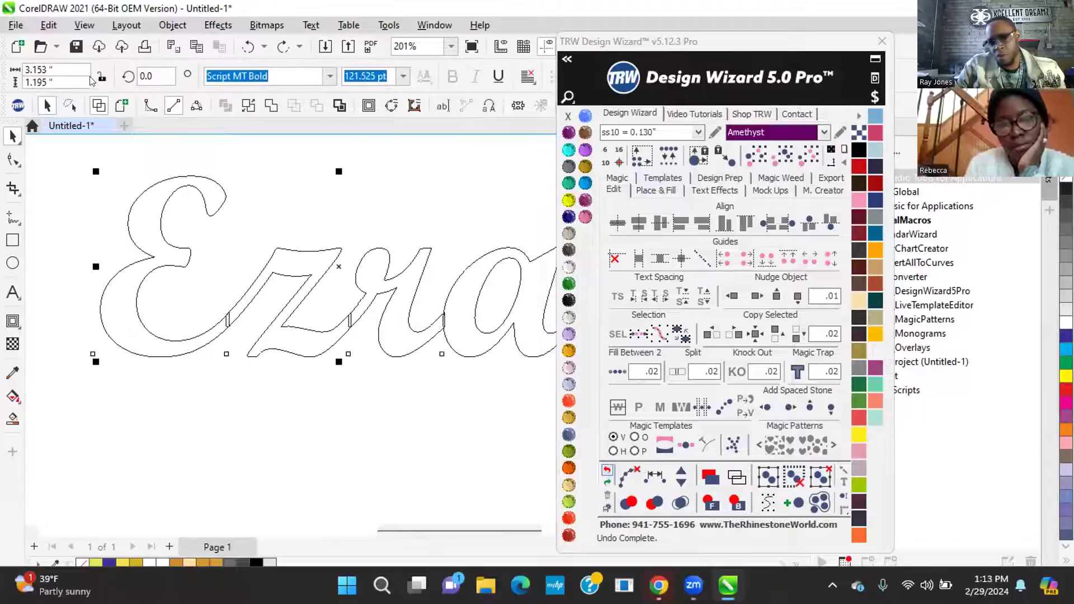
click(271, 105)
scroll(331, 275, down, 2)
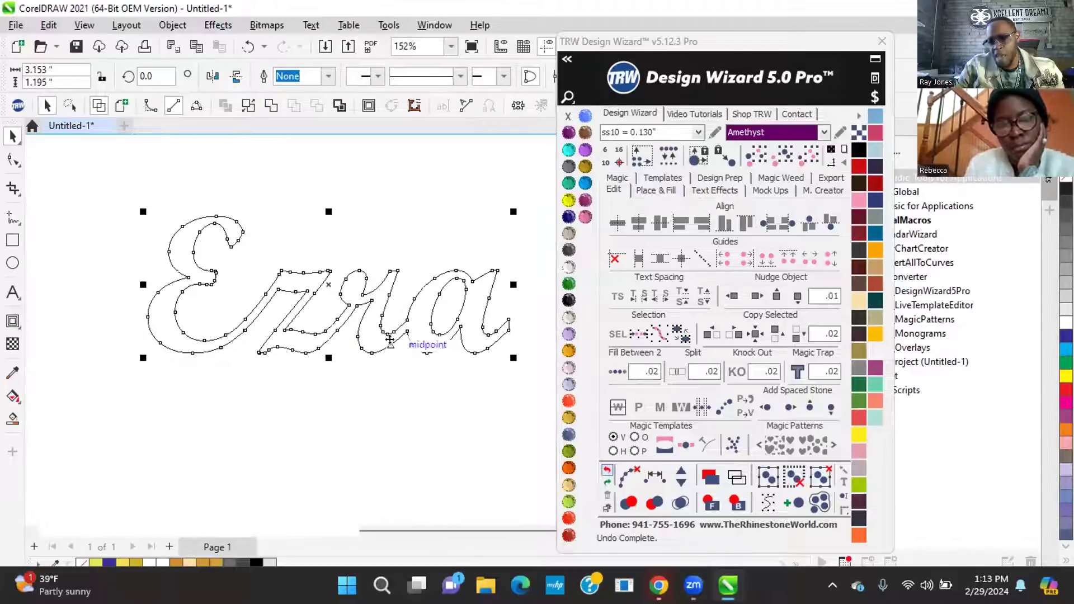
click(366, 434)
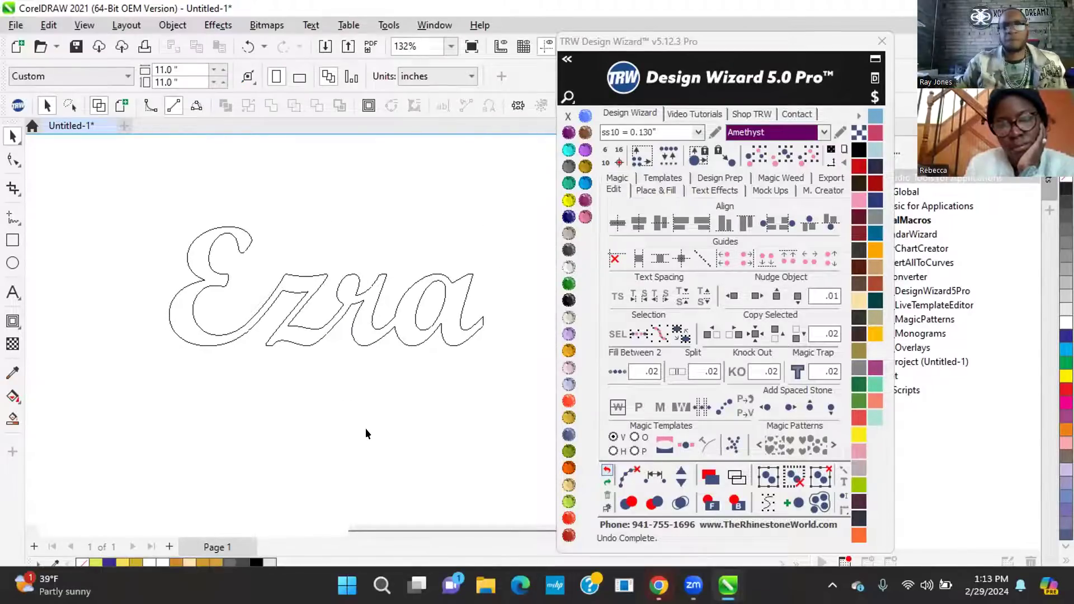
click(122, 105)
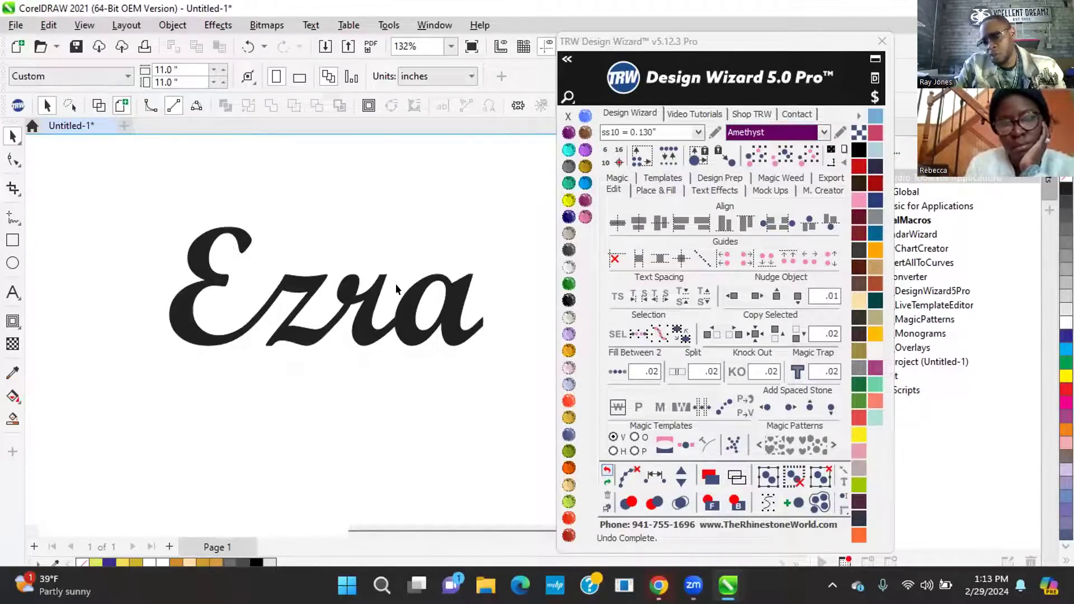
scroll(379, 314, down, 1)
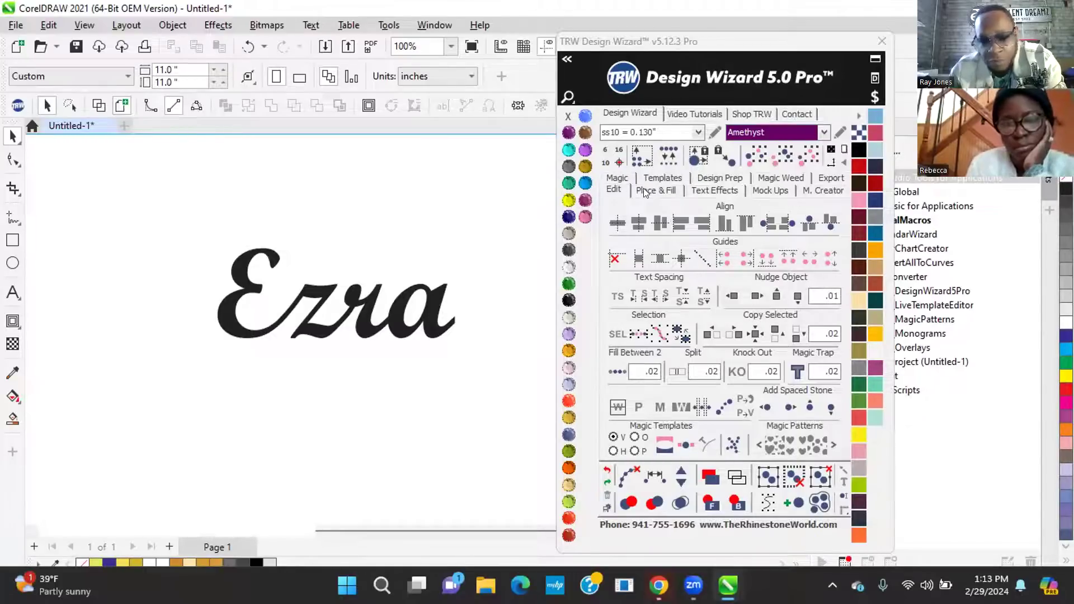
click(661, 177)
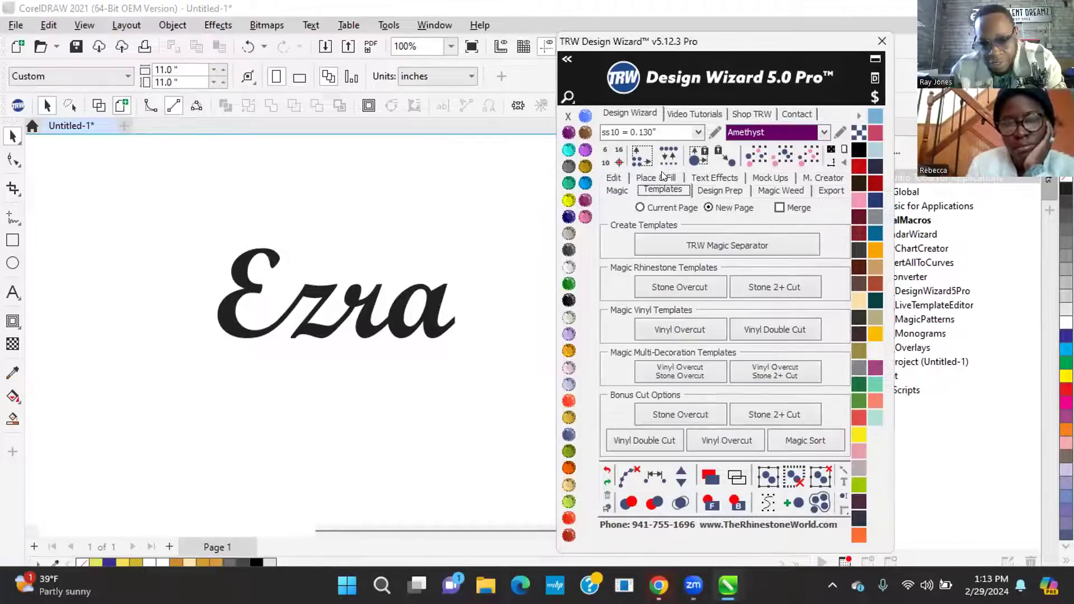
click(661, 177)
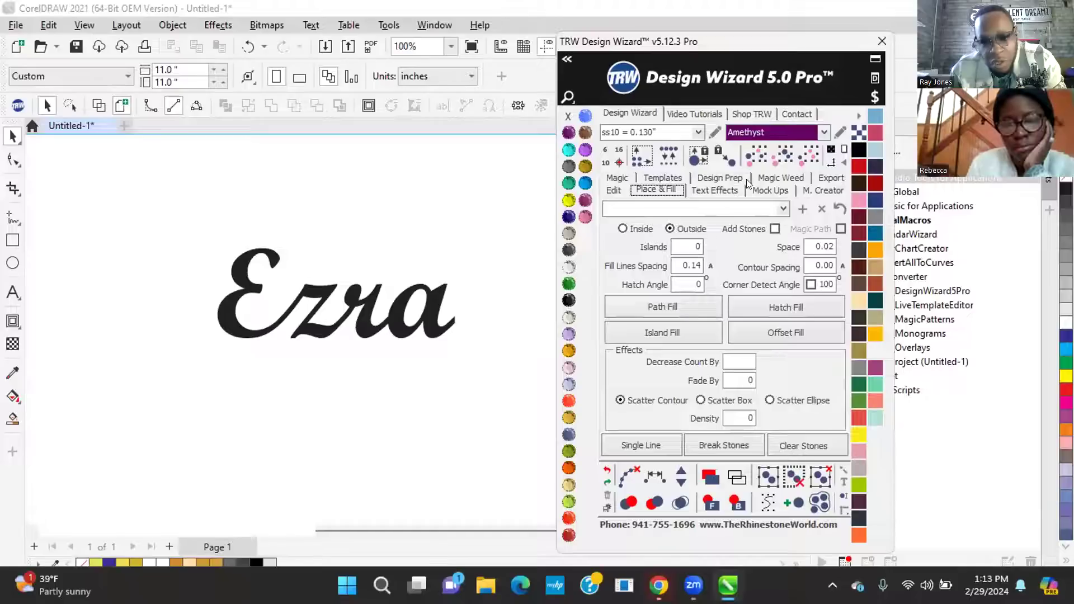
click(770, 190)
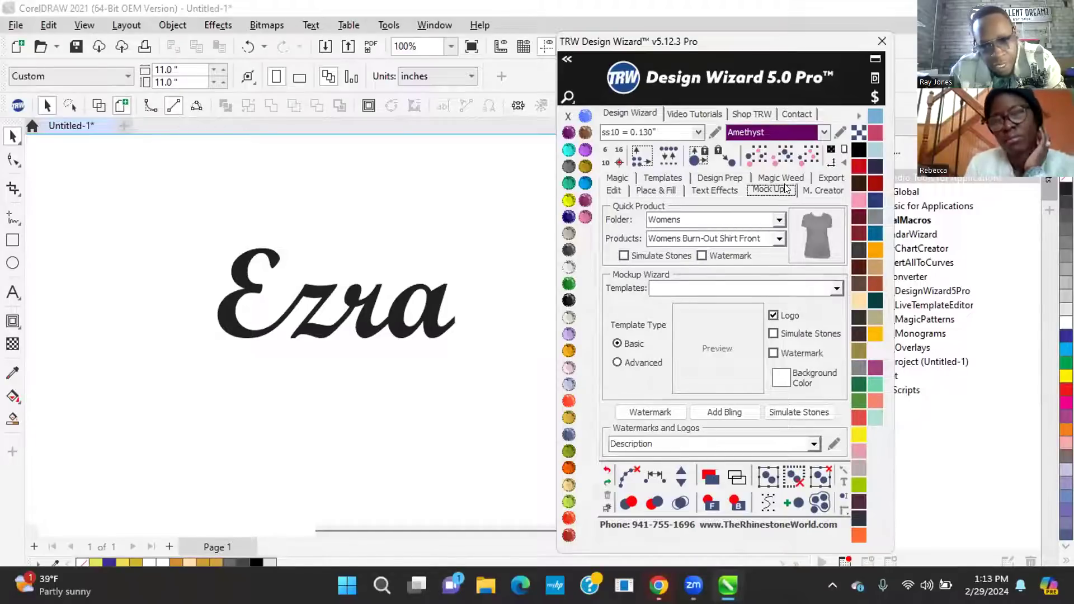
click(832, 178)
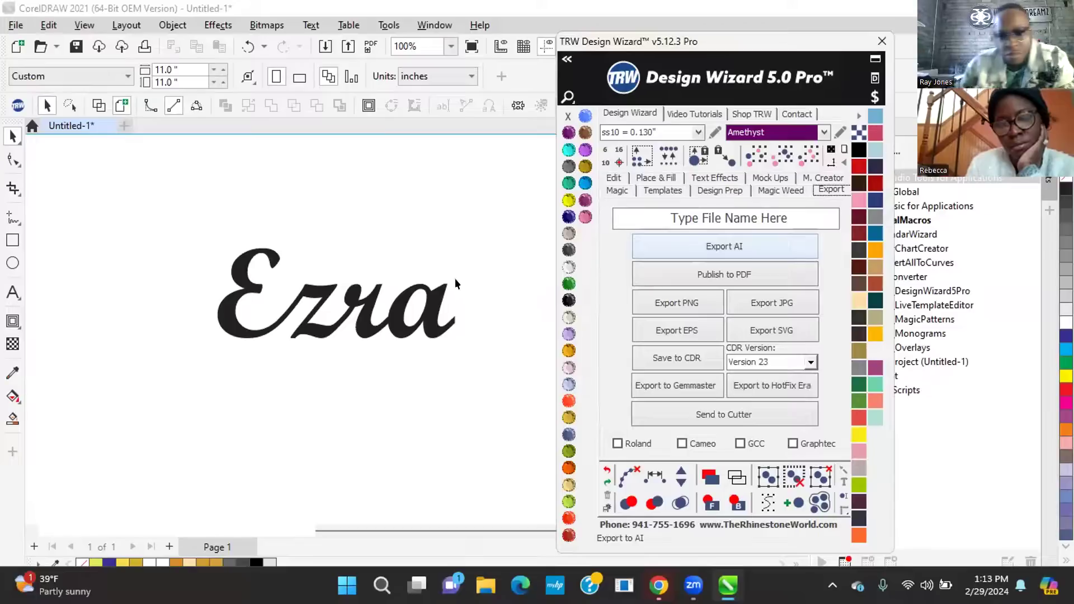
click(615, 178)
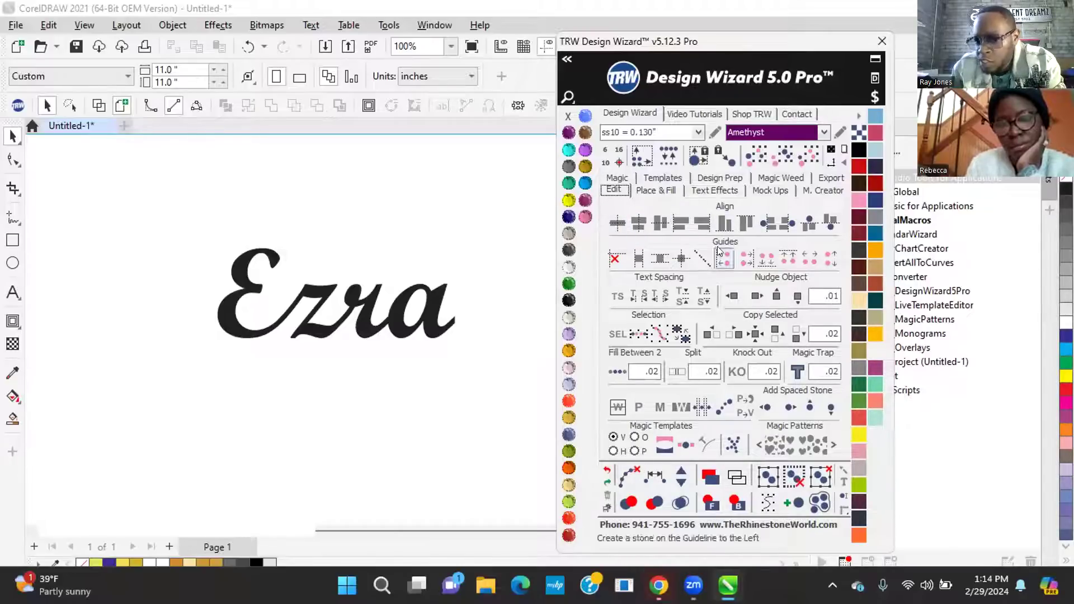
Add a second artistic text "Ezra" in the empty area below the welded script lettering
click(432, 322)
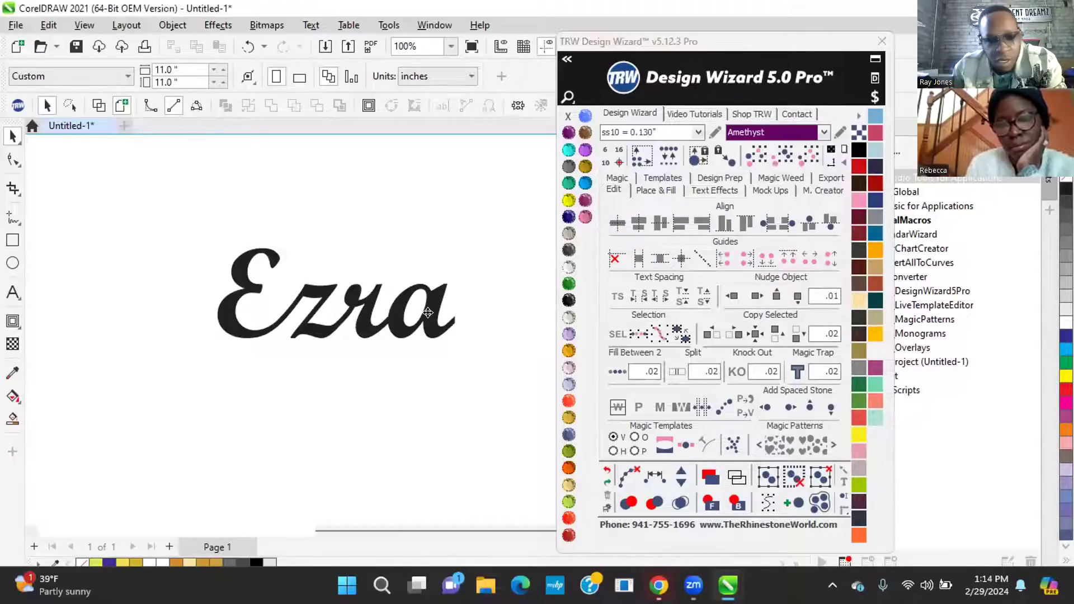
click(365, 194)
scroll(364, 196, down, 1)
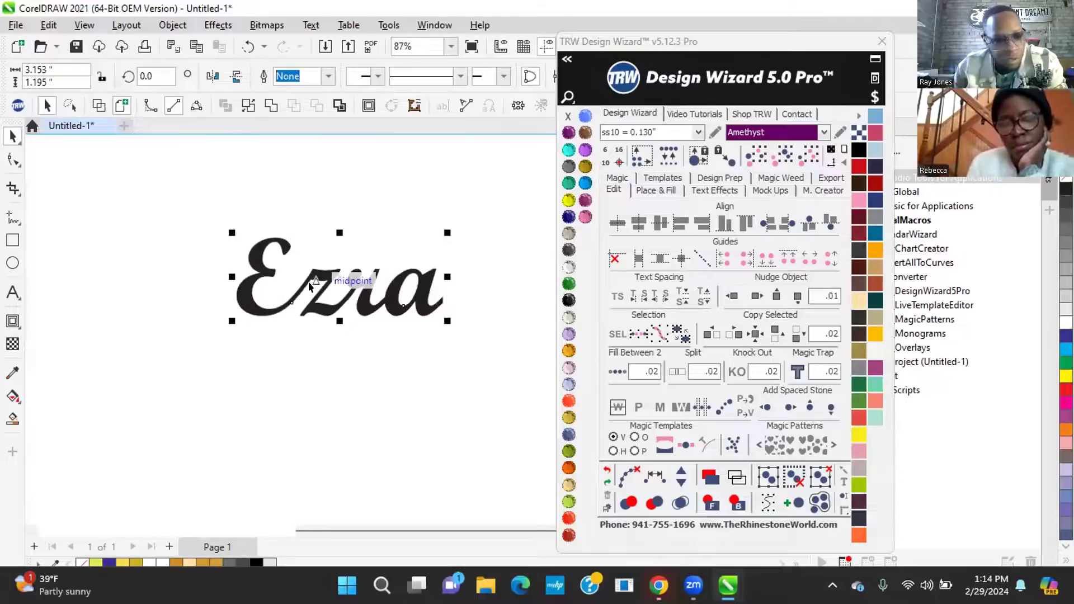
key(F8)
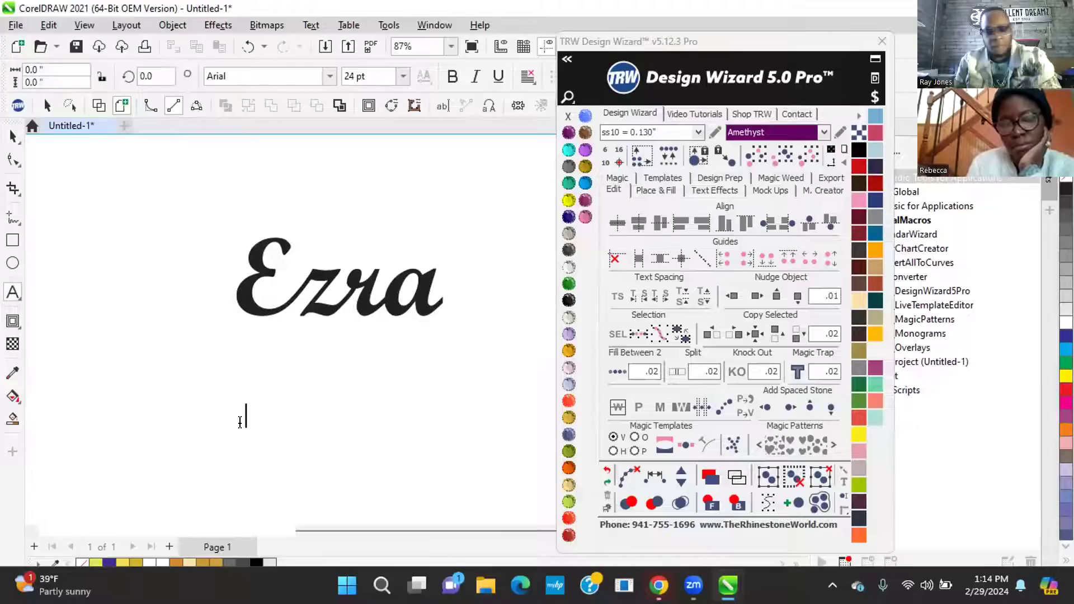
text(Ezra)
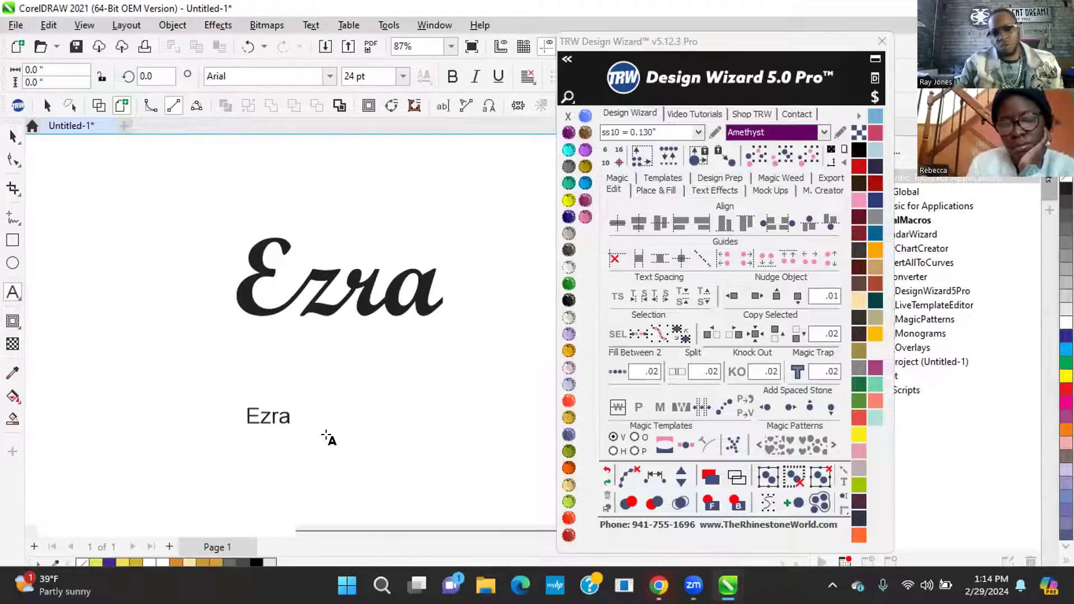
Enlarge the second Ezra text below the script lettering to about 137 pt
key(ctrl+space)
drag(289, 394, 489, 262)
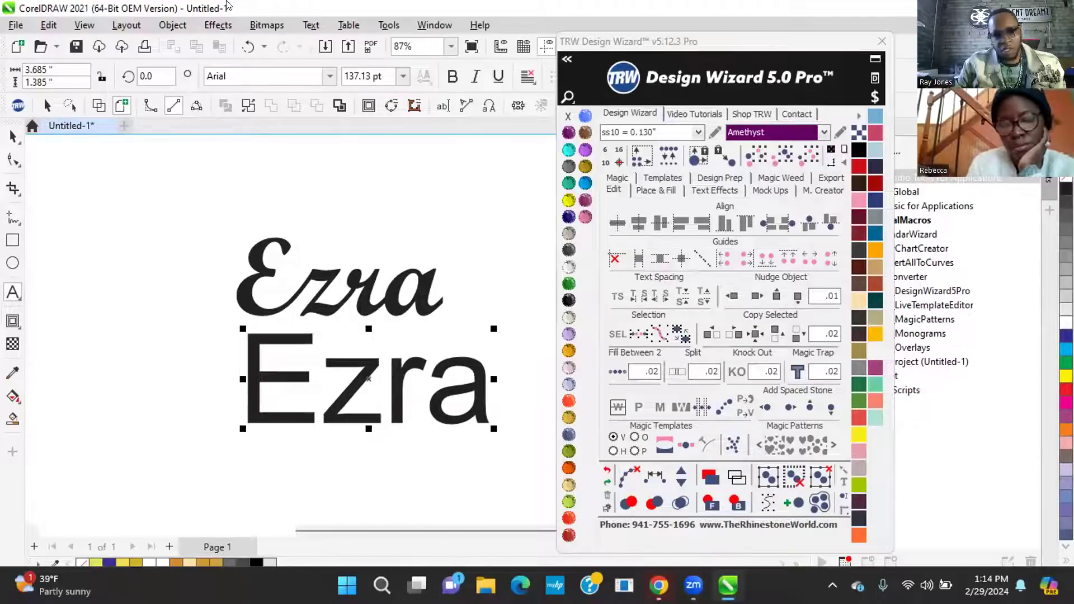
Try to change the second Ezra text's font to Script MT Bold from the font list
click(238, 72)
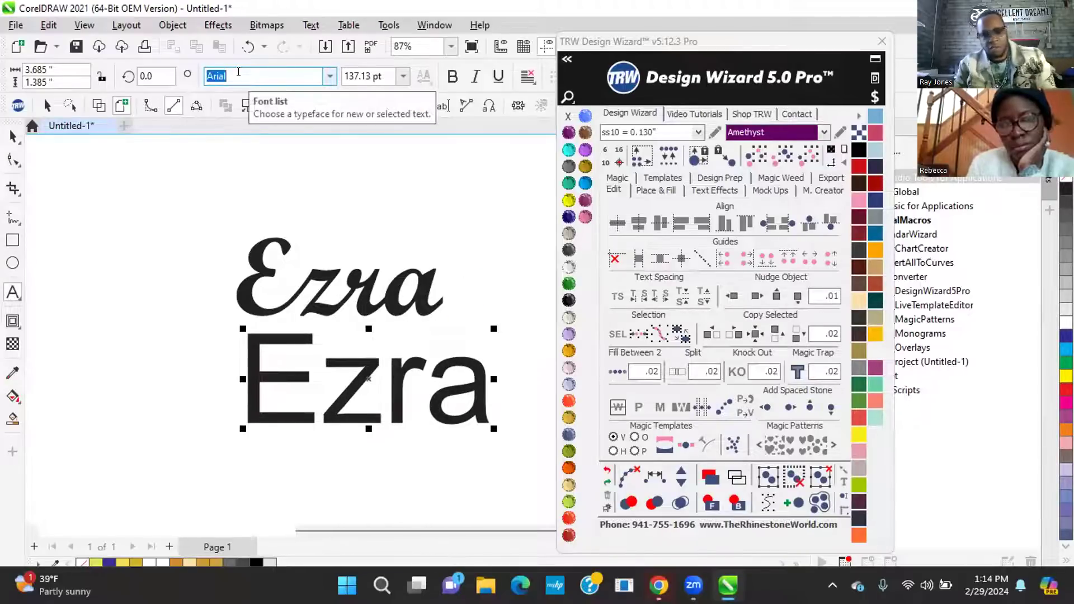
text(Sans Serif Collection)
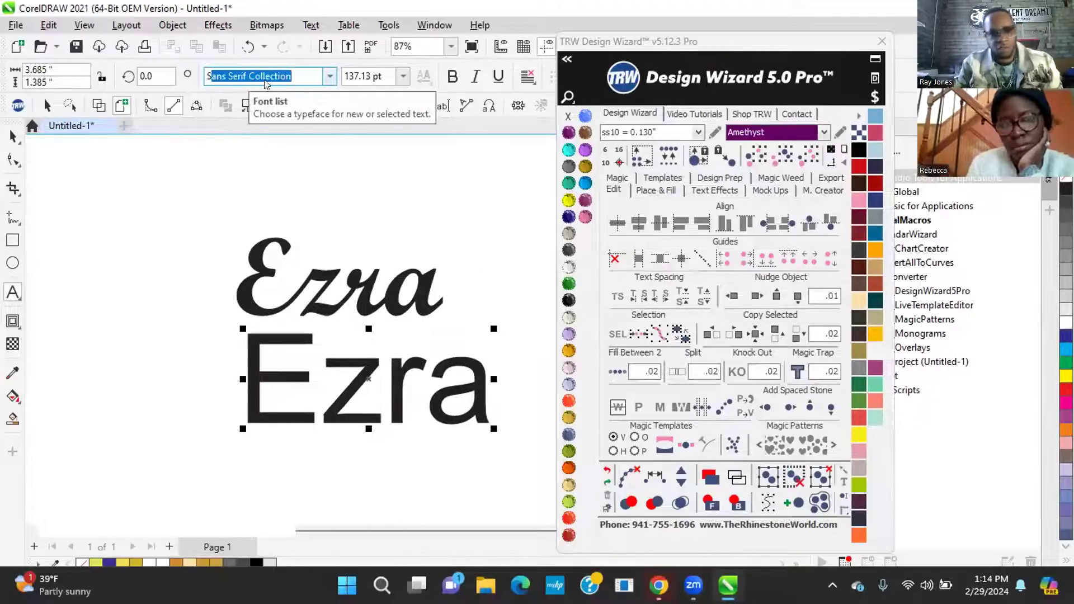
click(330, 76)
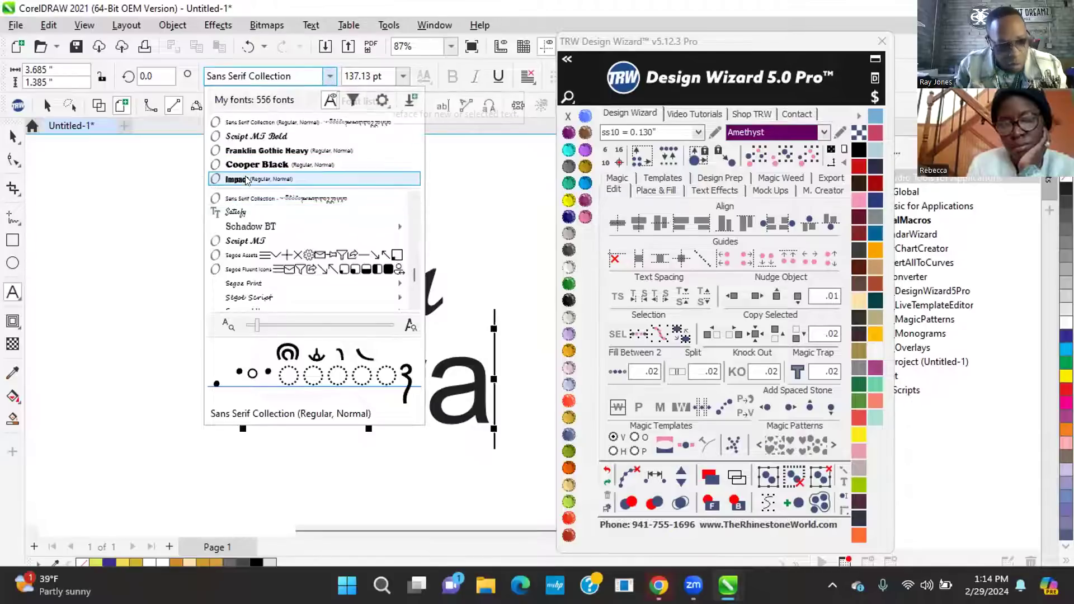
click(241, 242)
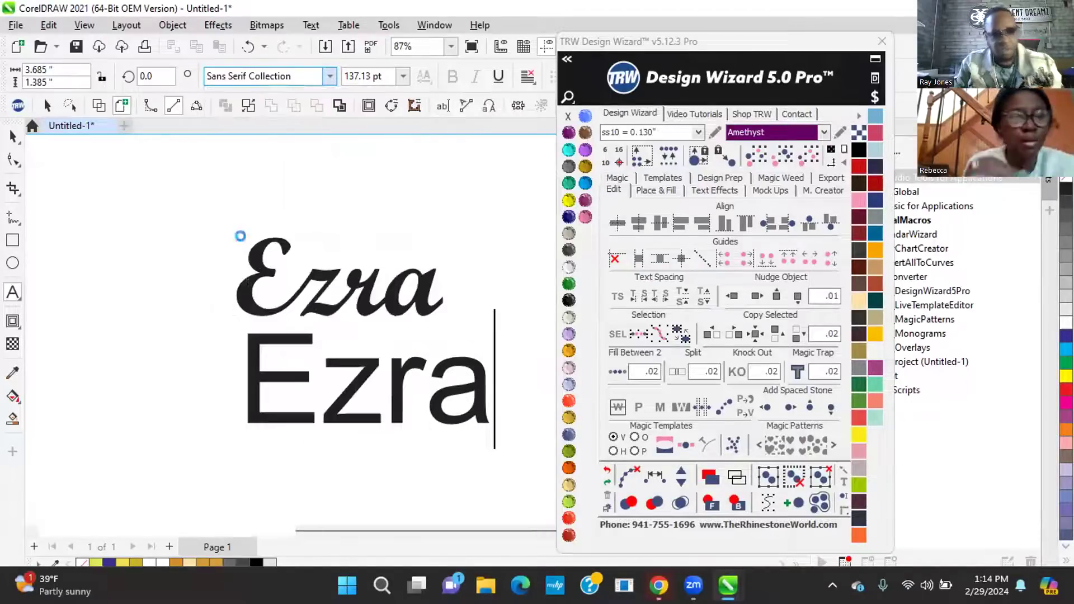
key(Left)
key(Left)
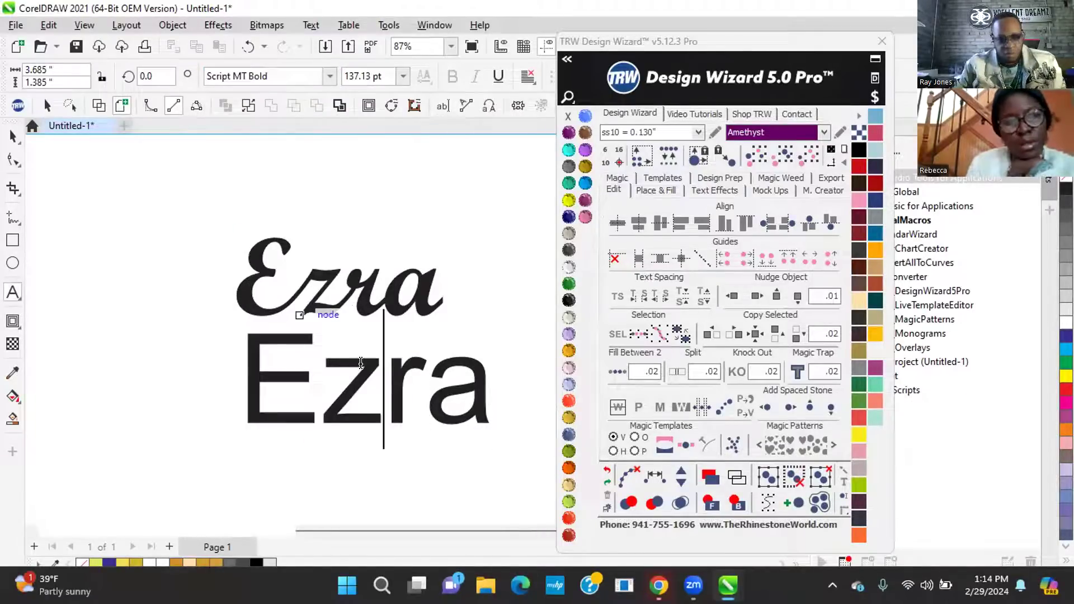
Select all characters of the second Ezra text, set them to Script MT Bold, and leave text editing
key(ctrl+a)
click(327, 77)
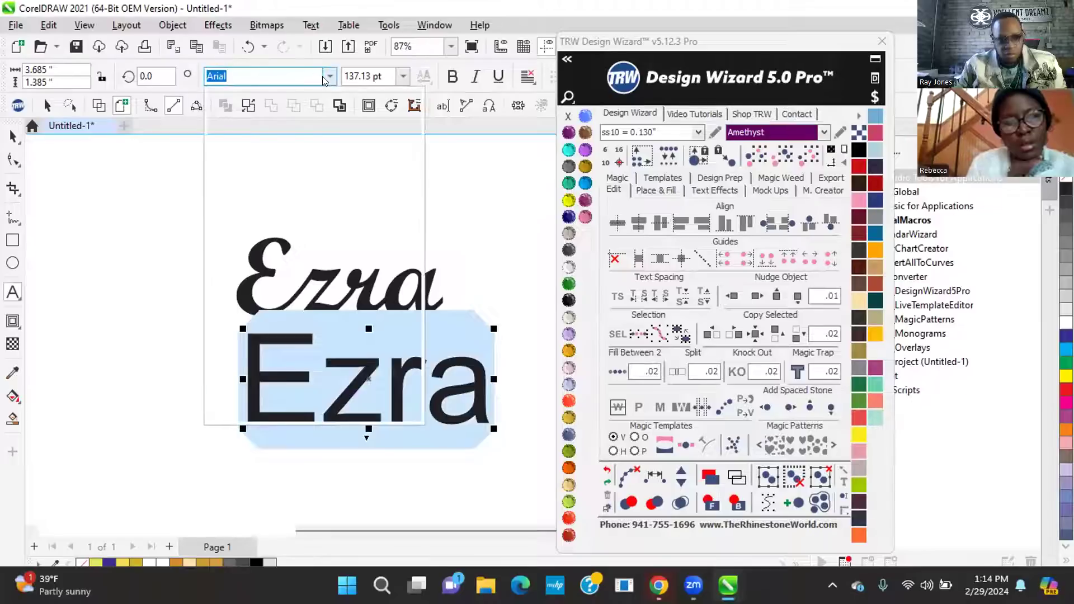
text(scr)
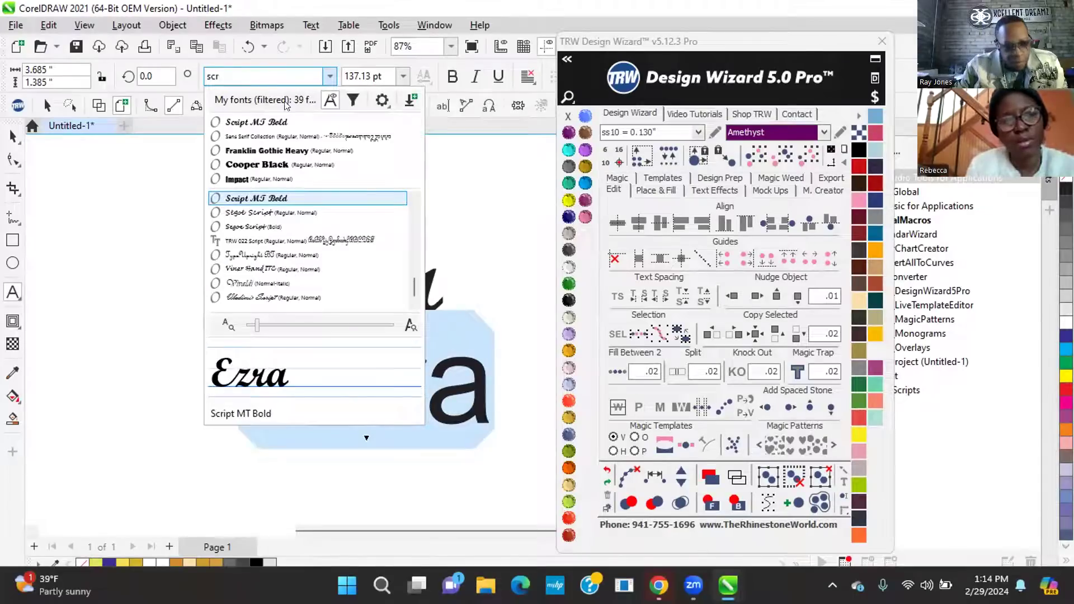
click(278, 198)
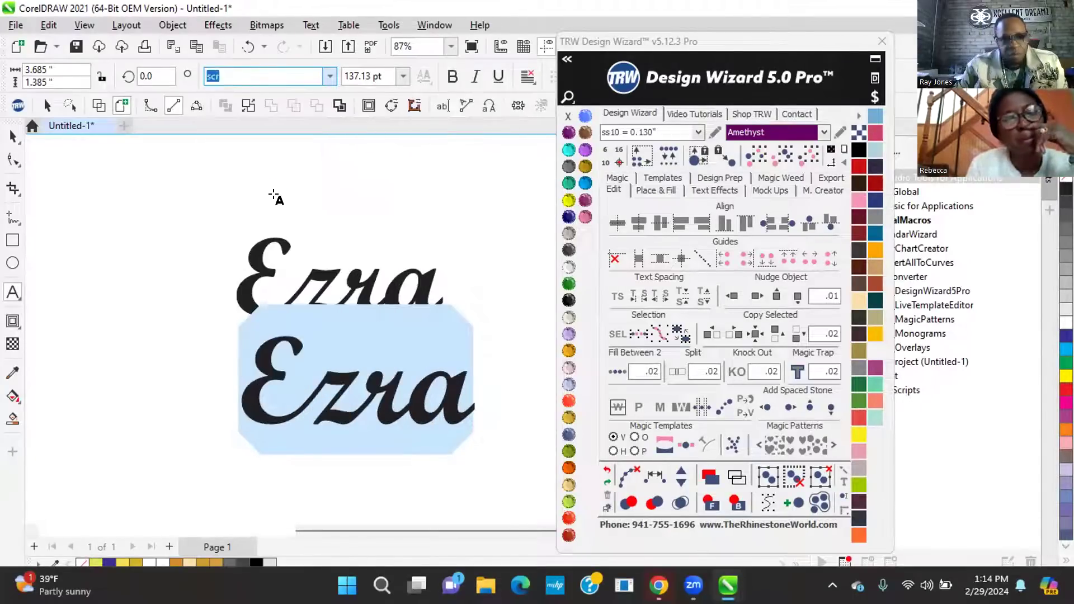
click(12, 137)
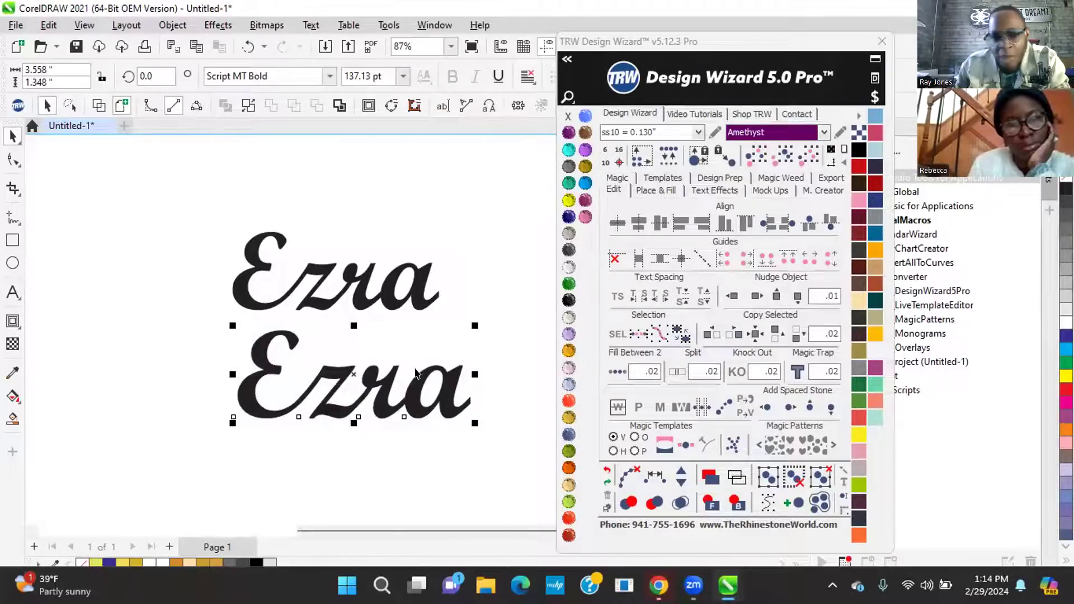
Spread the letters of the second Ezra text apart with the text spacing tool and undo the change
scroll(416, 372, up, 1)
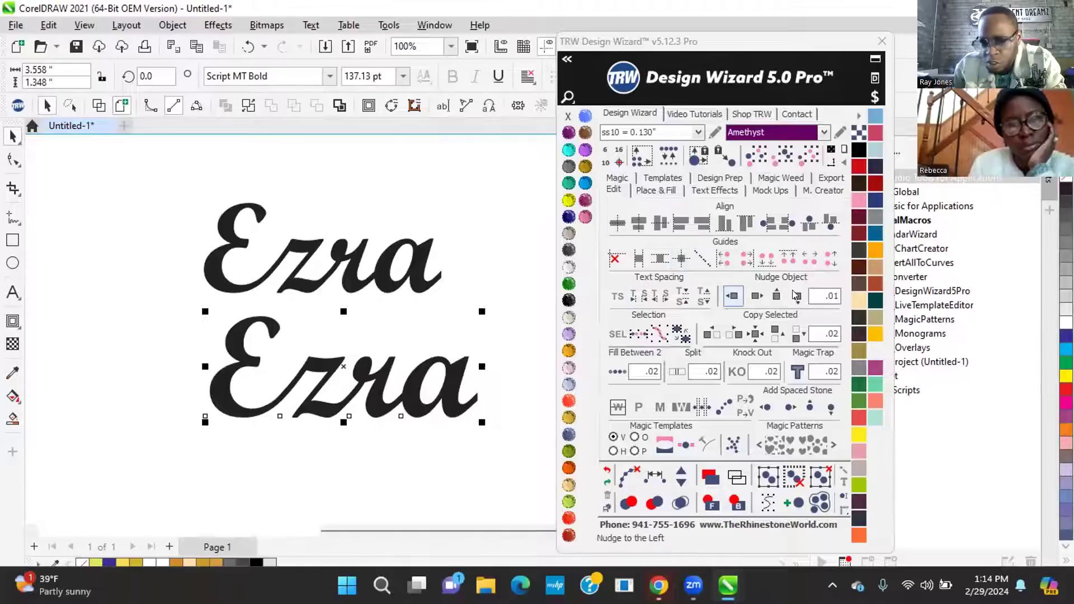
click(617, 296)
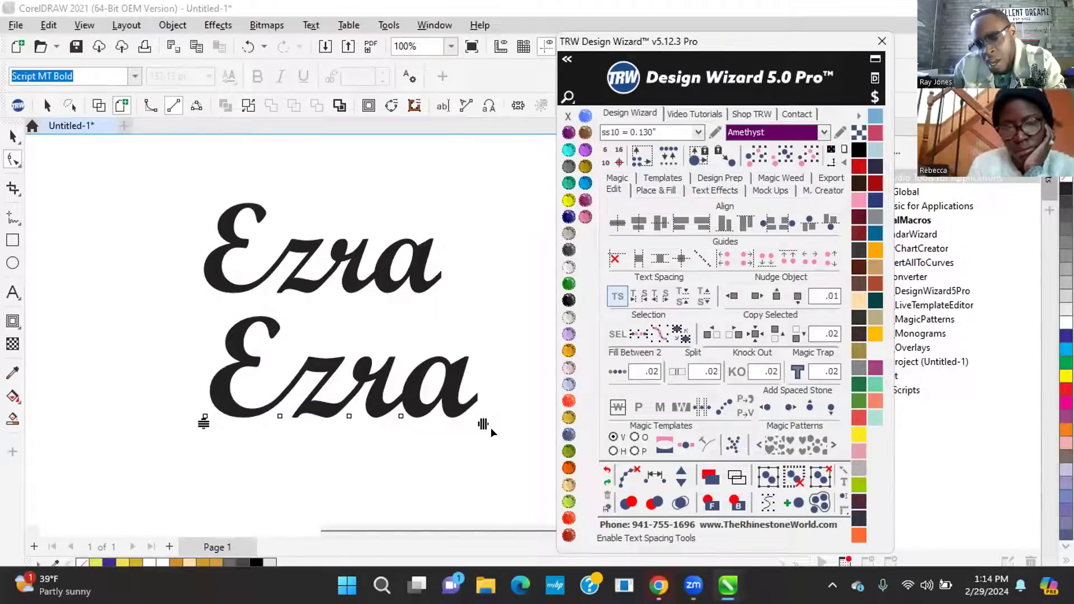
drag(480, 424, 552, 411)
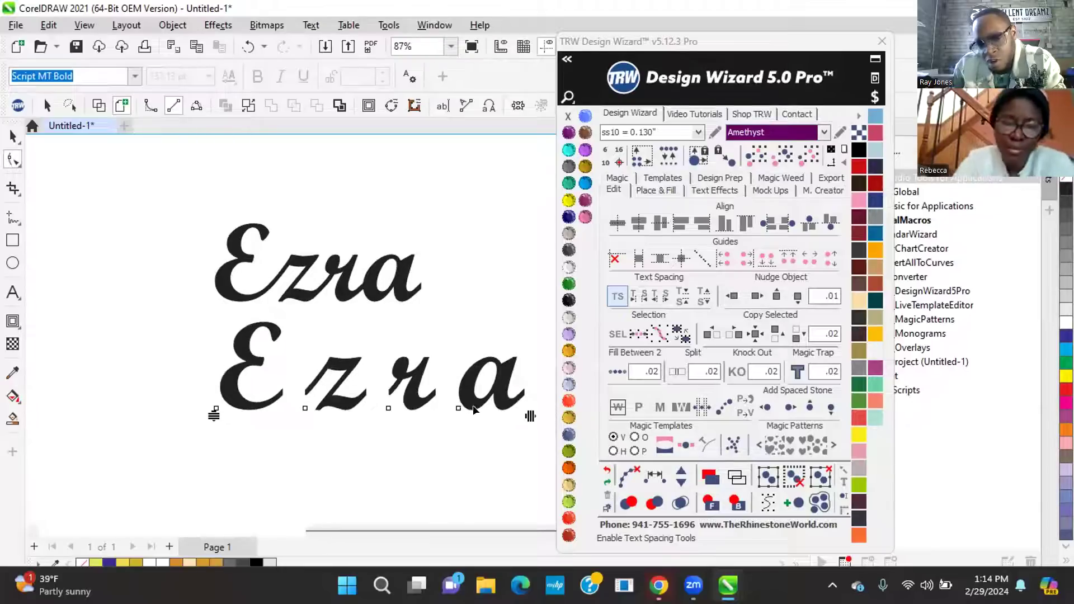
click(607, 470)
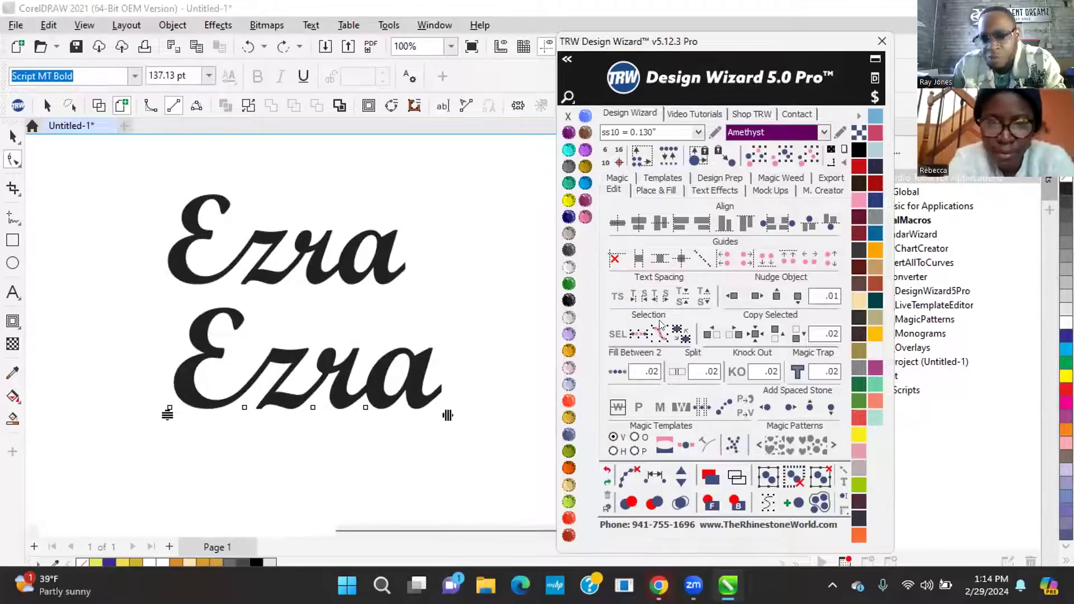
Decrease the character spacing of the second Ezra text in repeated small increments
click(632, 298)
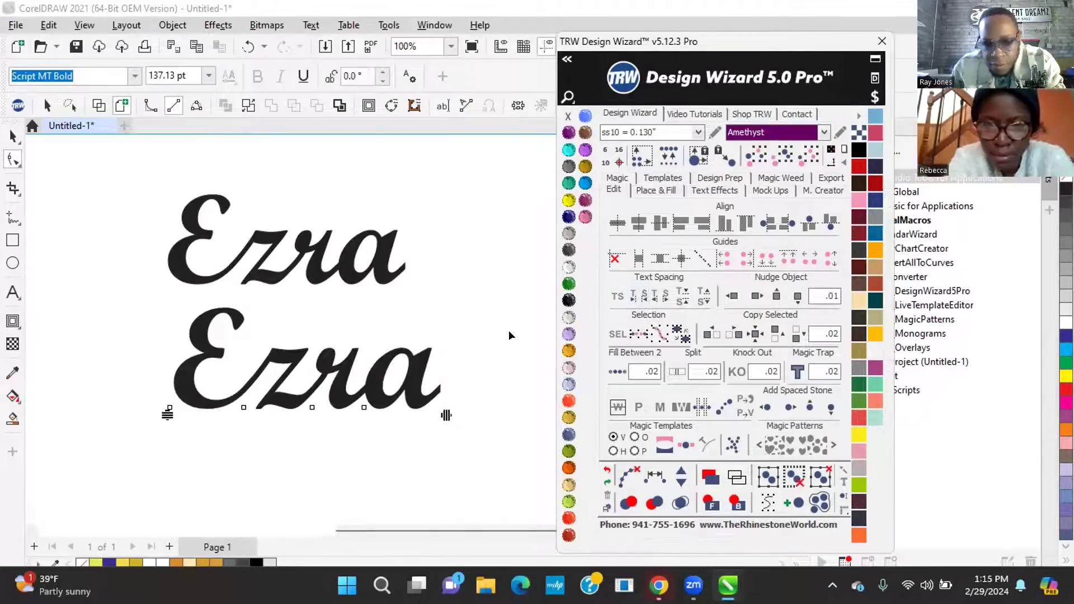
click(632, 297)
click(633, 297)
click(633, 298)
click(633, 298)
click(633, 298)
click(633, 298)
click(633, 298)
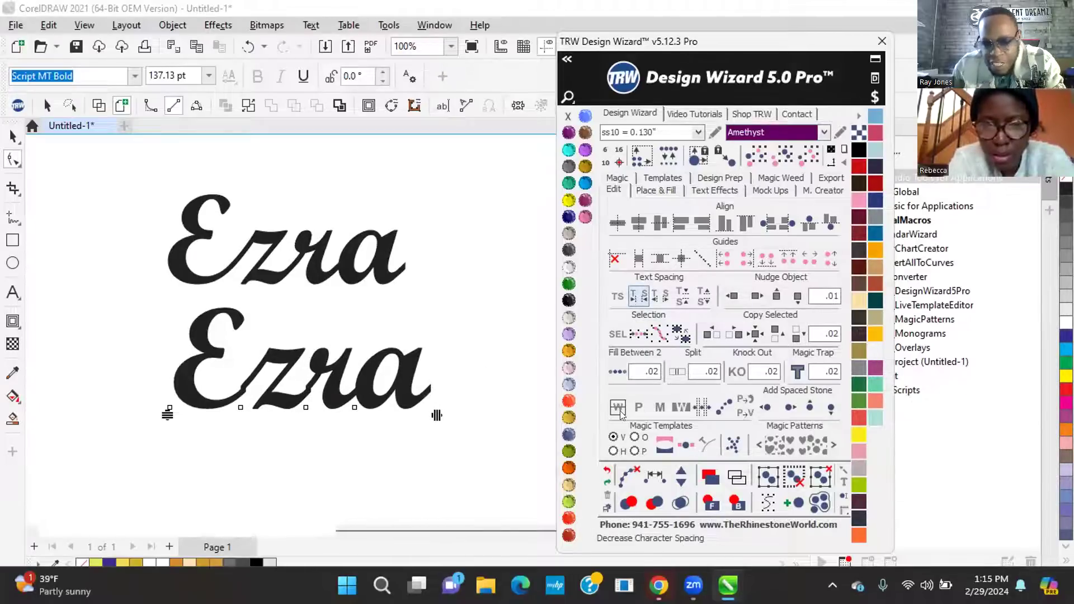
Undo the character spacing reductions on the second Ezra text and leave the text spacing tool
click(607, 474)
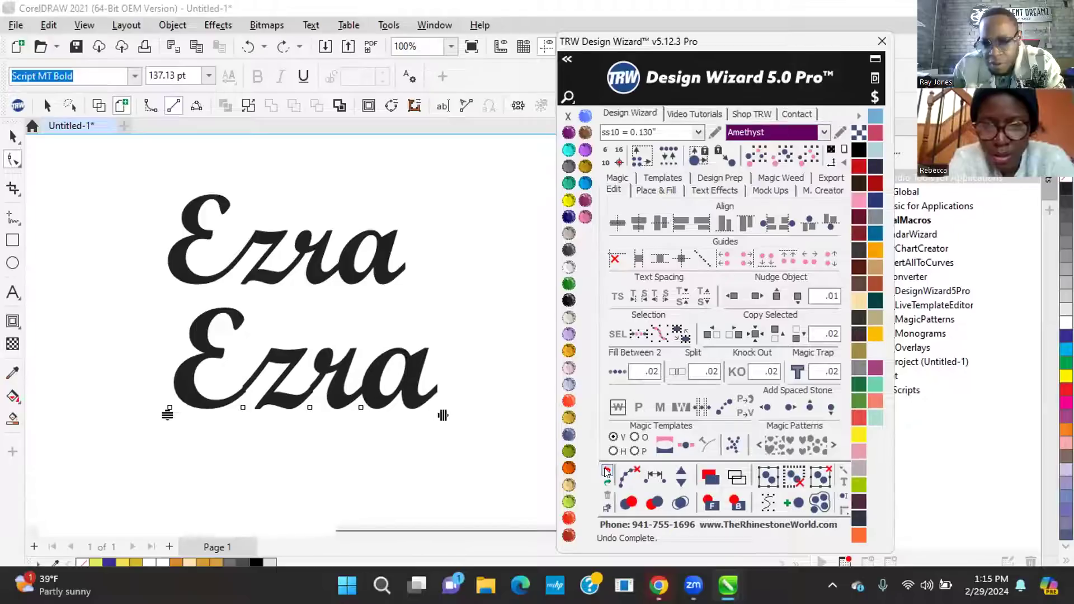
click(607, 472)
click(607, 473)
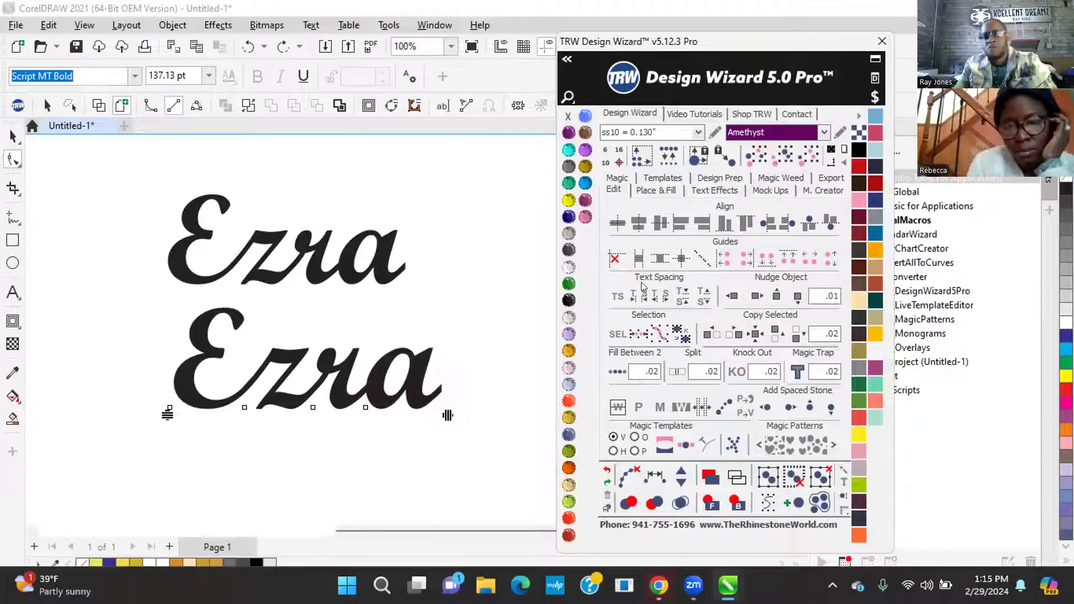
click(14, 136)
Add the lines "is" and "Happy" beneath Ezra in the second text object
scroll(375, 232, down, 1)
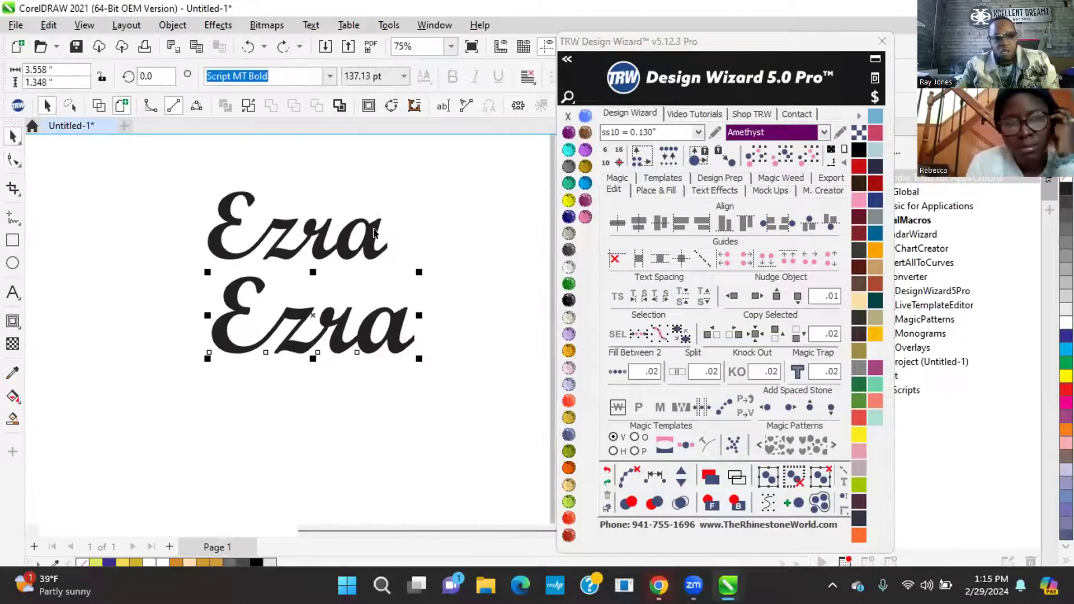
scroll(283, 373, up, 1)
double_click(442, 337)
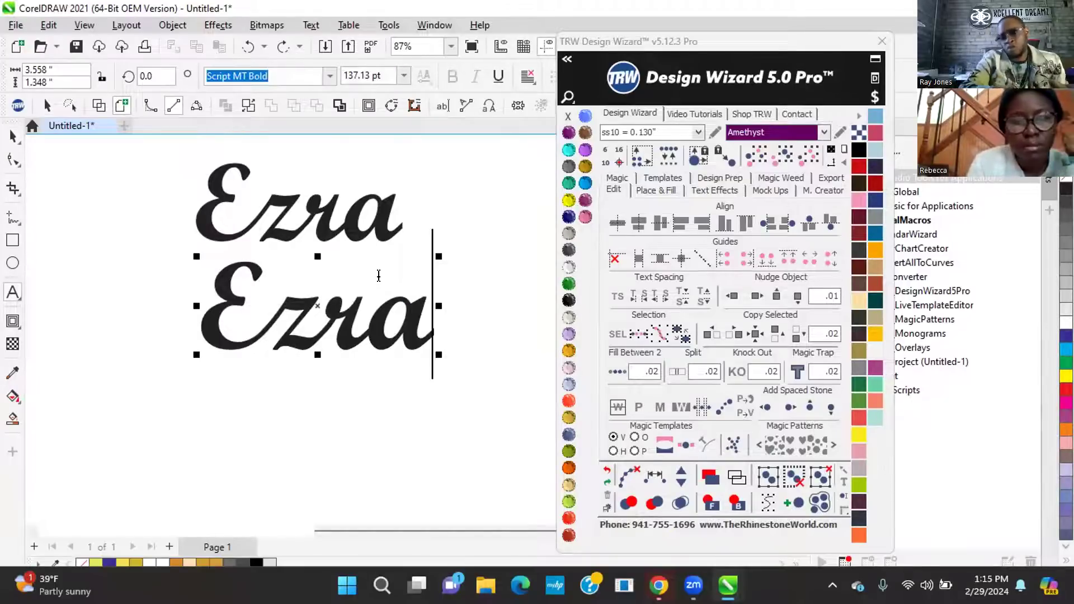
key(Return)
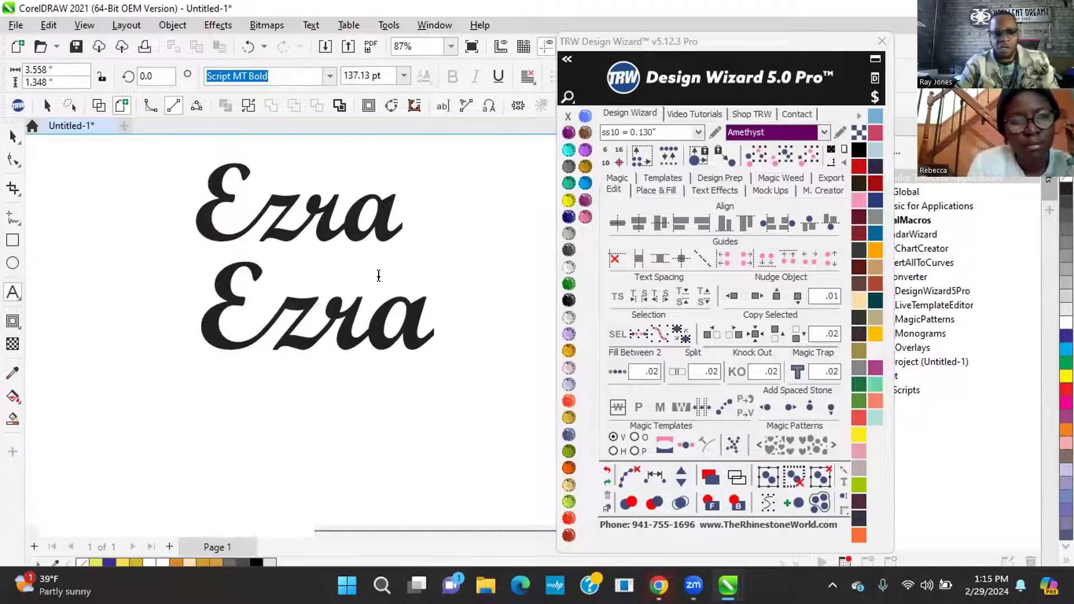
text(us)
key(BackSpace)
key(BackSpace)
text(is)
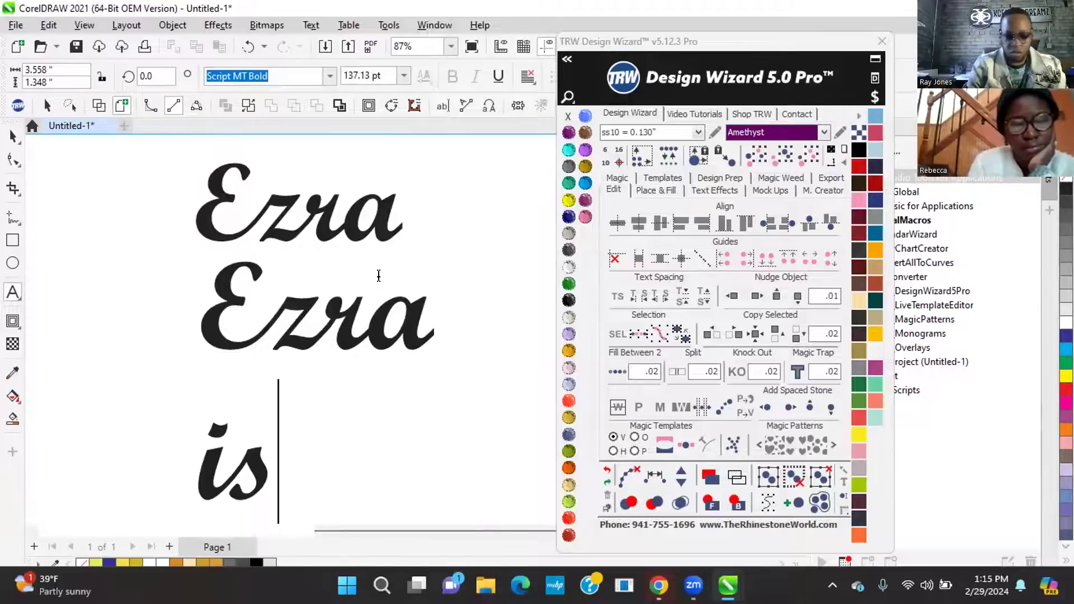
key(Return)
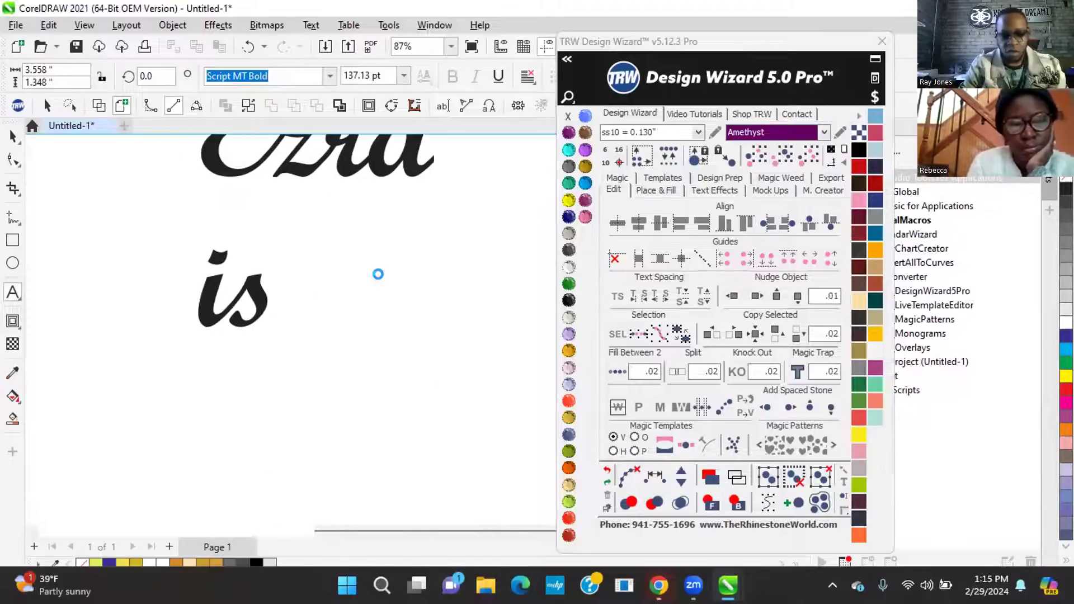
text(Happy)
key(Escape)
click(13, 136)
scroll(401, 354, down, 1)
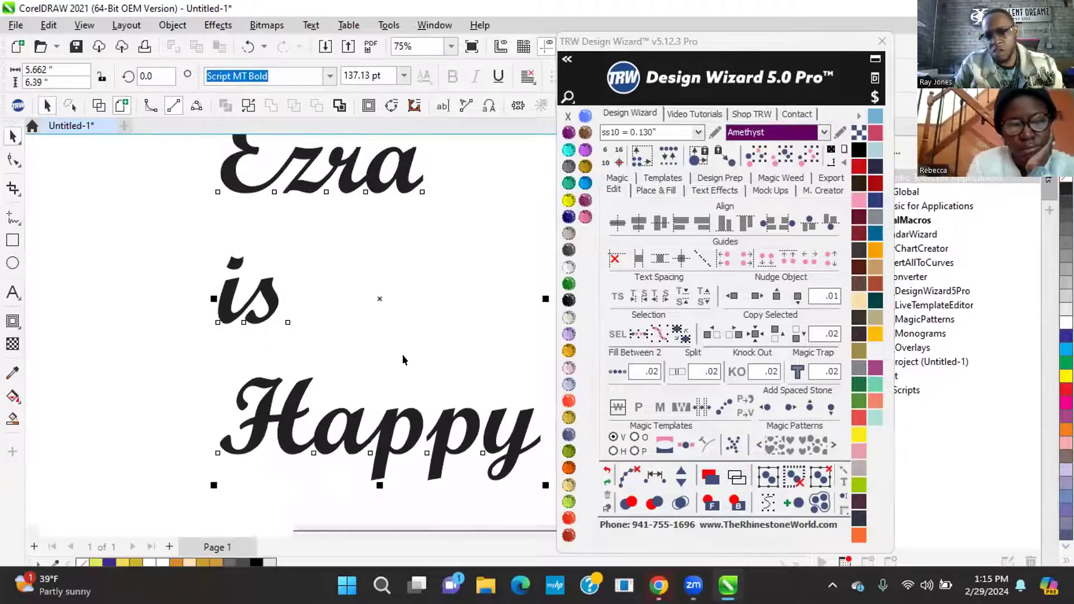
Decrease the line spacing of the three-line "Ezra is Happy" text in repeated increments to bring its lines closer together
click(681, 297)
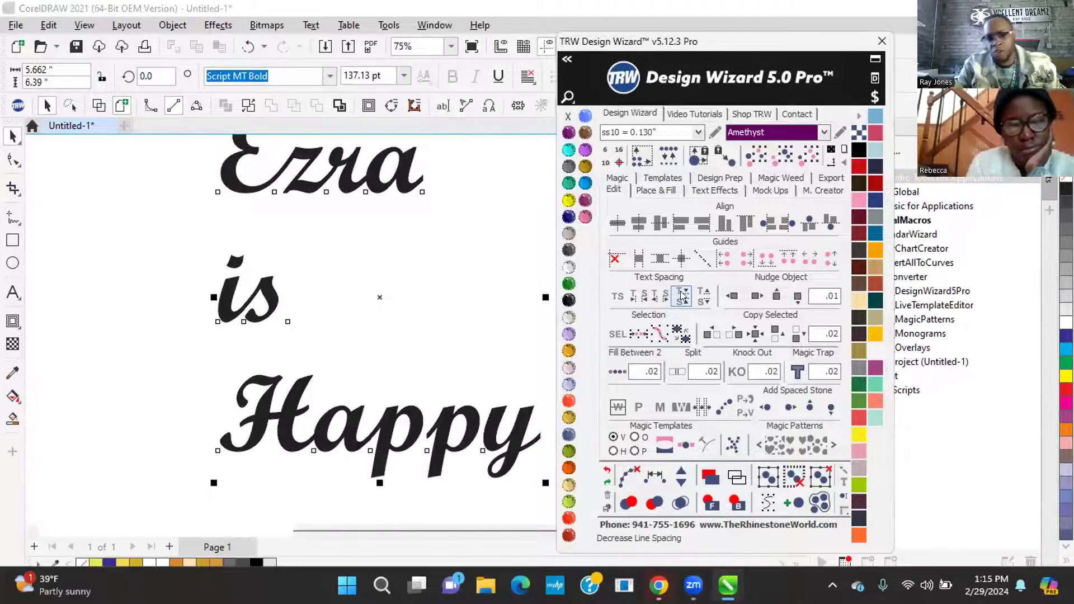
click(681, 297)
click(681, 296)
click(681, 297)
click(681, 297)
click(682, 297)
click(681, 296)
click(681, 296)
click(681, 296)
click(681, 297)
click(681, 296)
click(681, 296)
click(681, 296)
click(681, 297)
click(681, 296)
click(681, 297)
click(681, 297)
scroll(266, 310, down, 1)
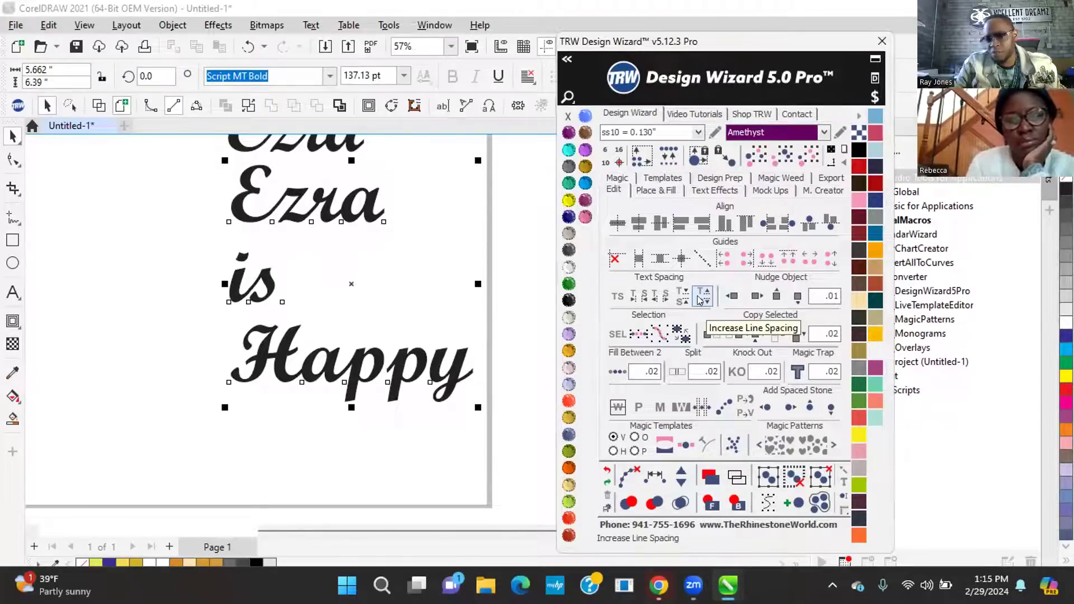
scroll(371, 299, down, 1)
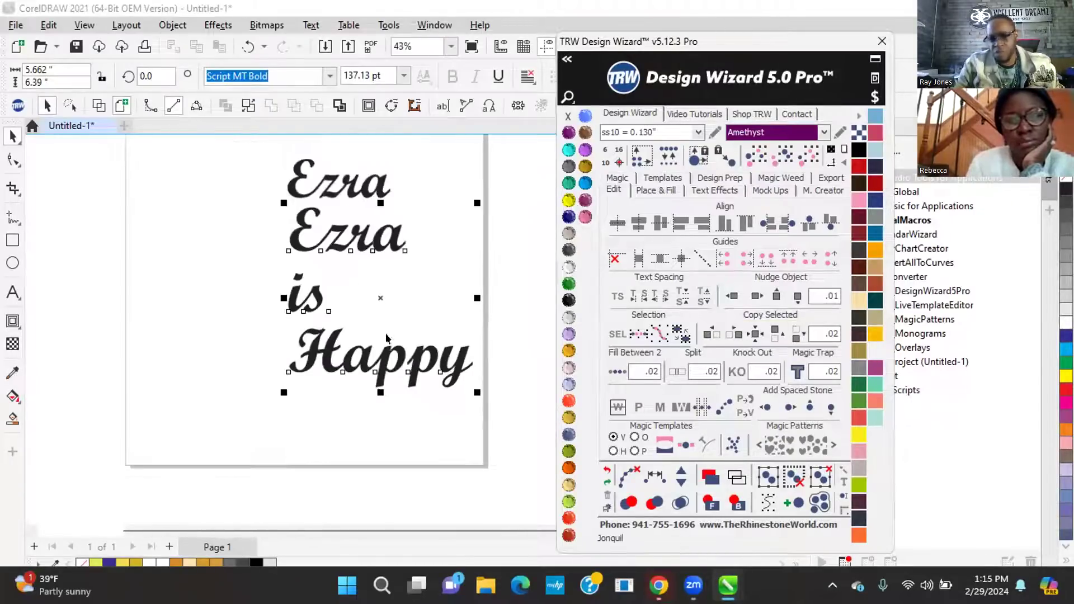
Set the object nudge distance to 10 and try to nudge the "Ezra is Happy" text to the left
click(446, 235)
click(366, 259)
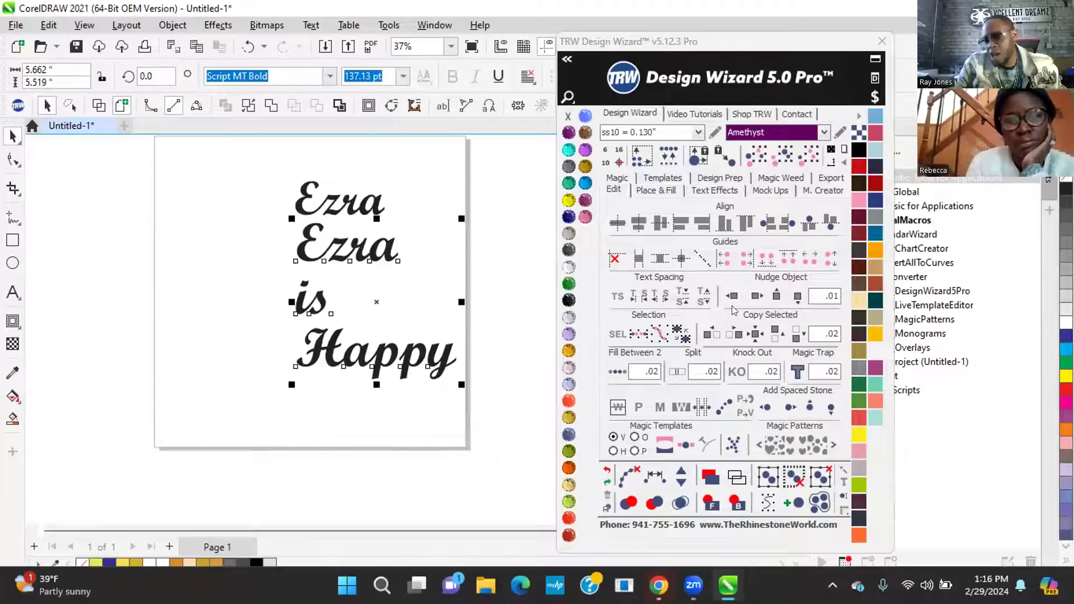
click(817, 296)
text(10)
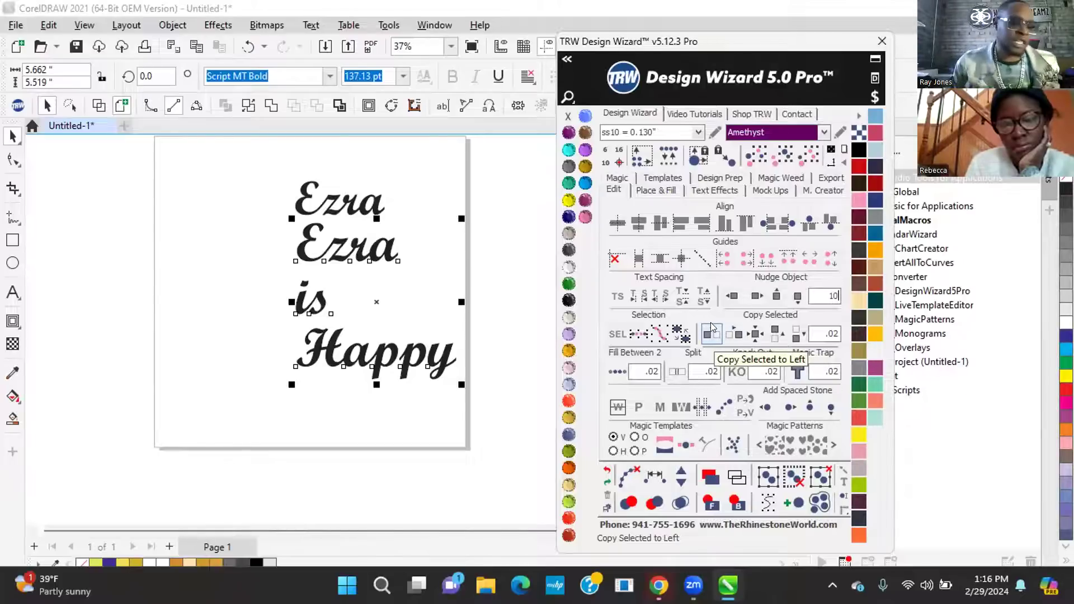
click(727, 296)
scroll(412, 303, down, 1)
click(456, 283)
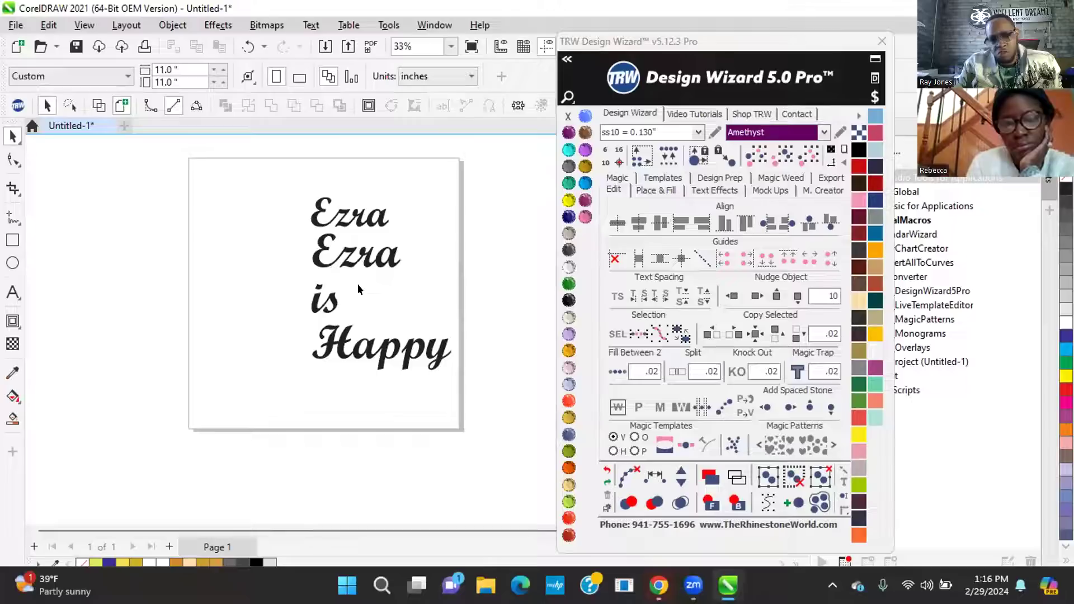
Smart Fill each of the five letters of "Happy" with the slate-blue fill and a 0.5 pt outline
click(329, 305)
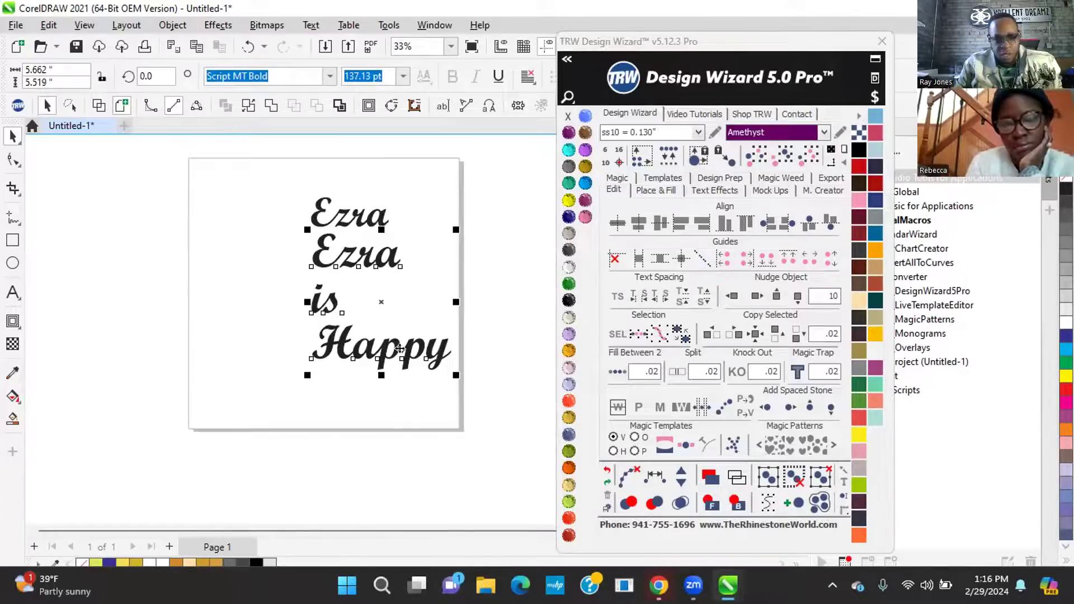
click(423, 297)
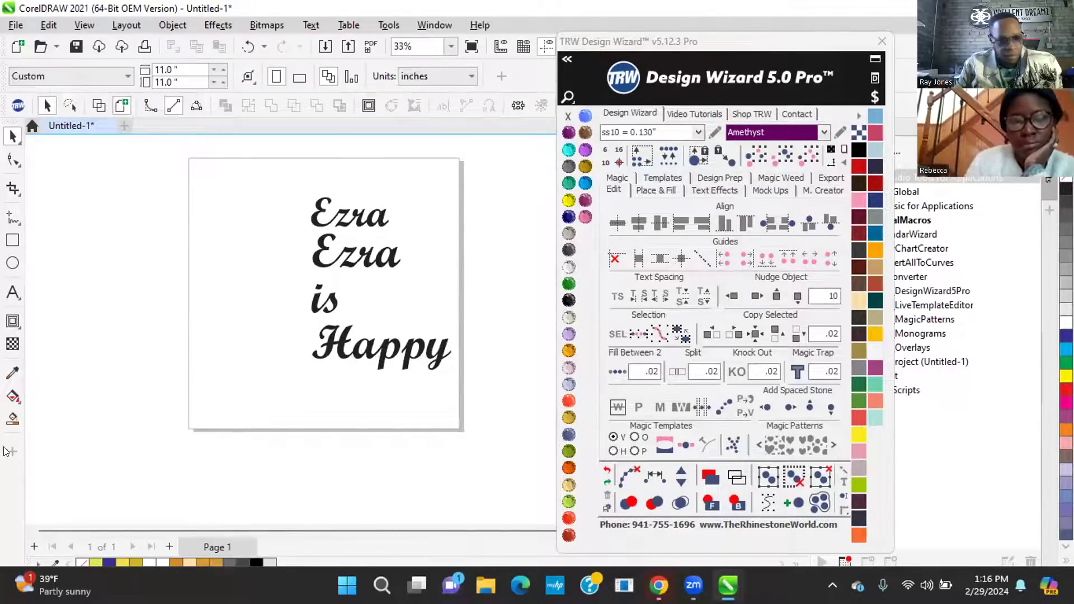
click(14, 417)
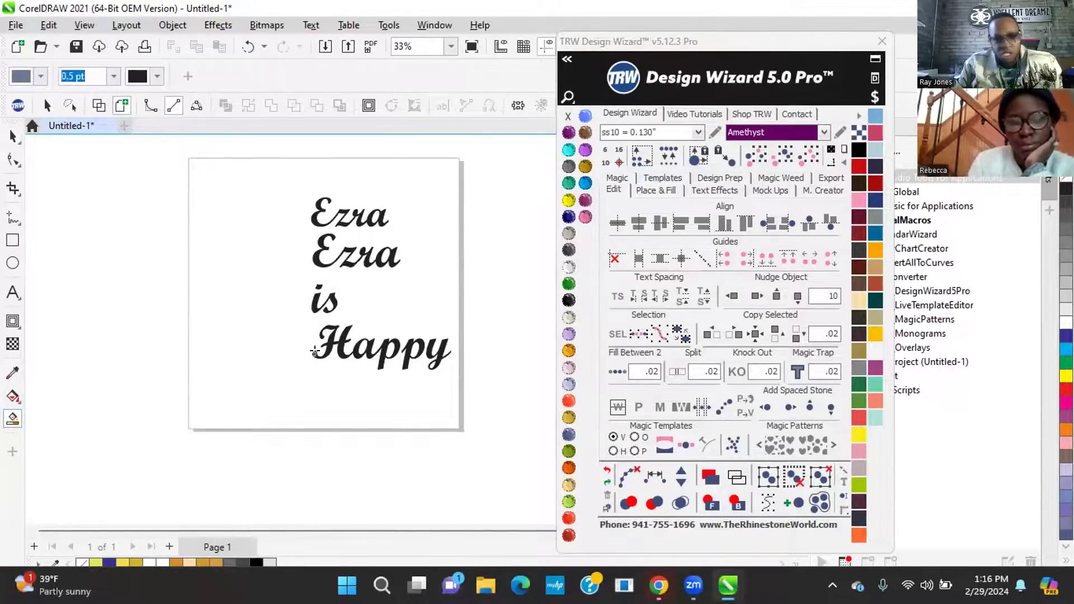
scroll(372, 334, up, 3)
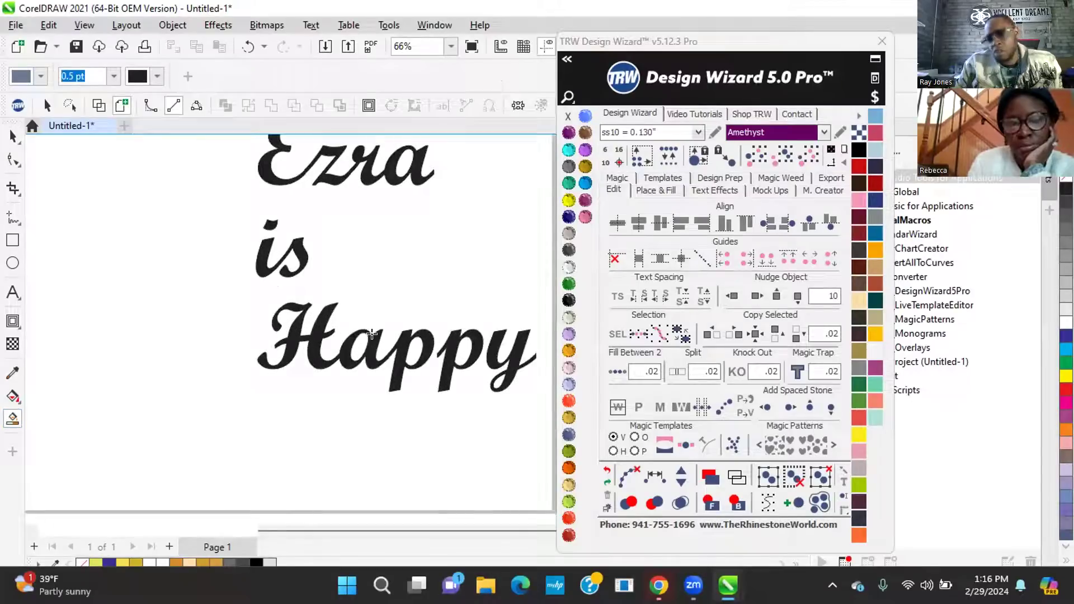
click(371, 334)
click(421, 337)
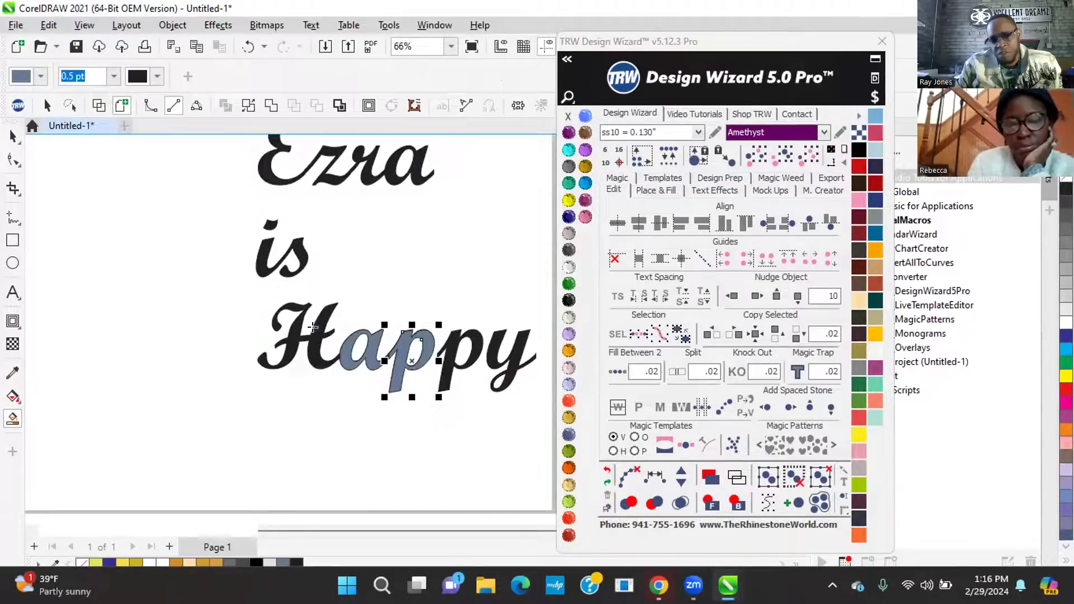
click(312, 327)
click(459, 347)
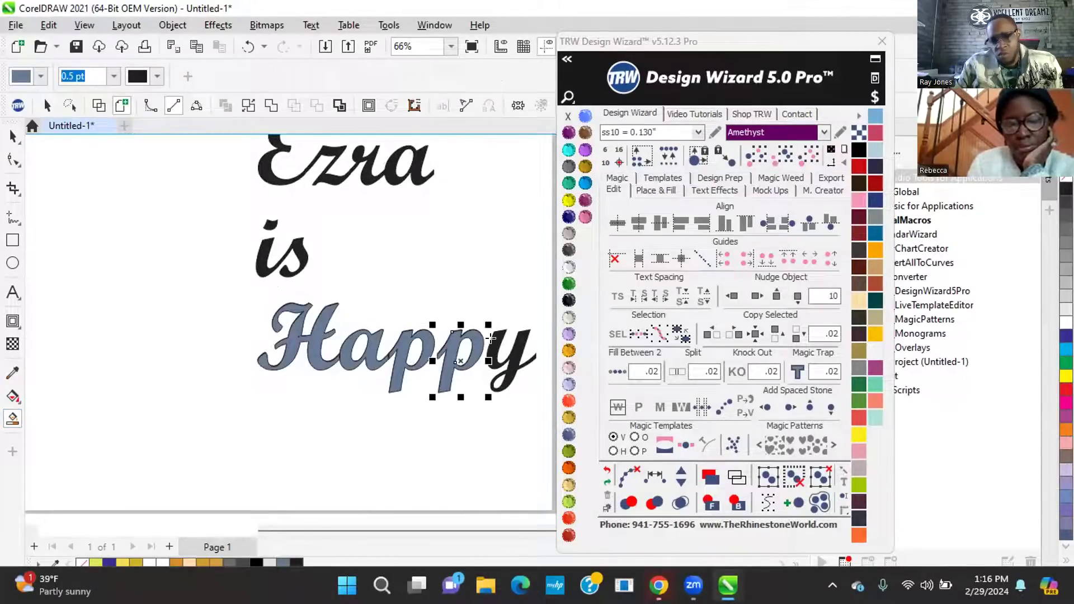
click(488, 338)
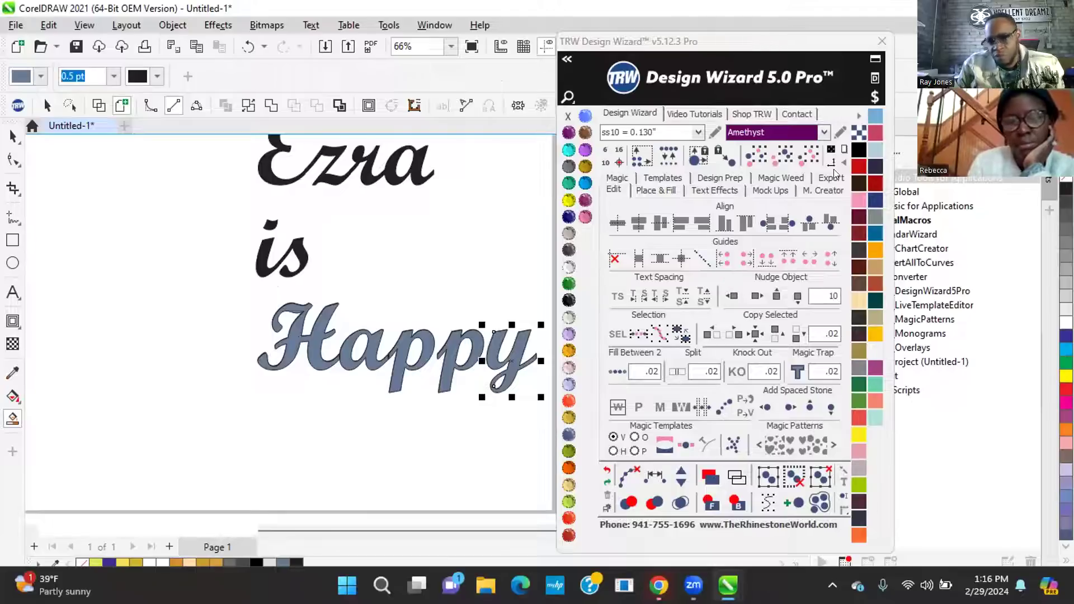
Select all slate-blue letters of "Happy" together and weld them into one shape
click(785, 157)
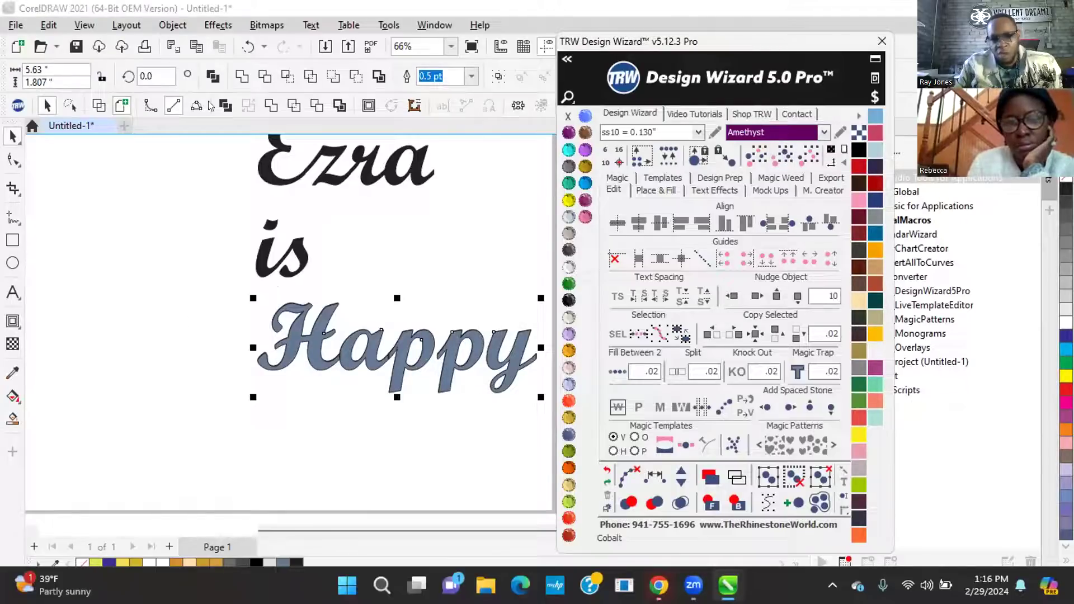
scroll(307, 338, down, 2)
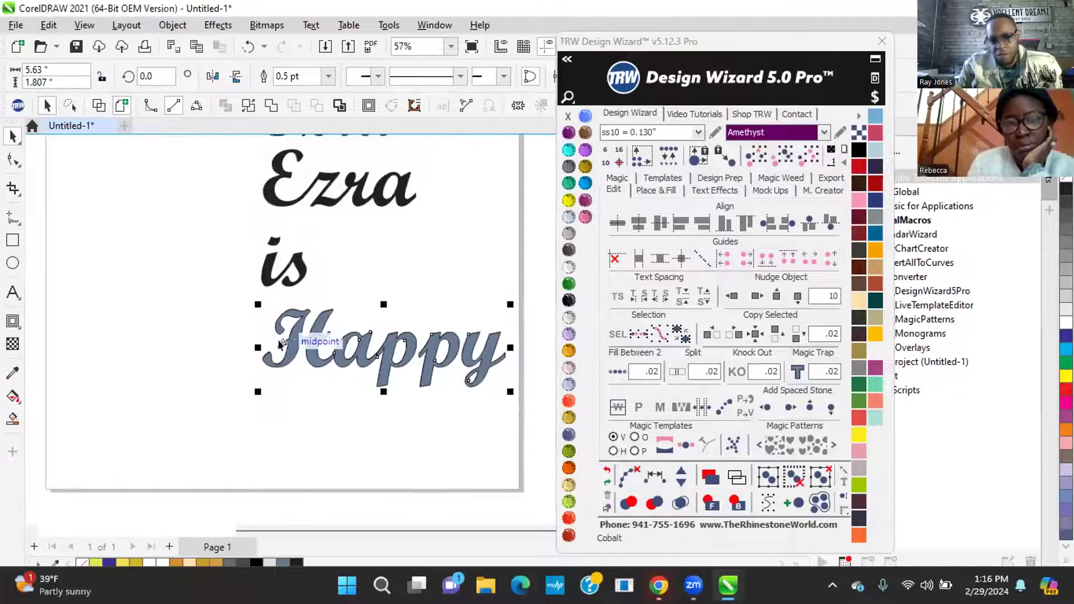
click(266, 102)
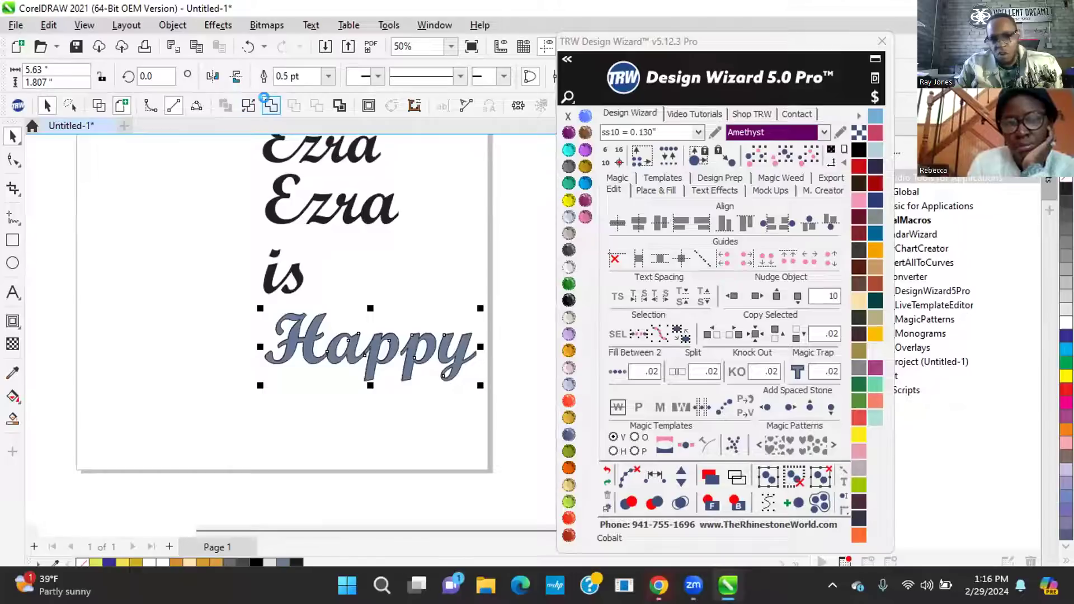
scroll(322, 356, down, 1)
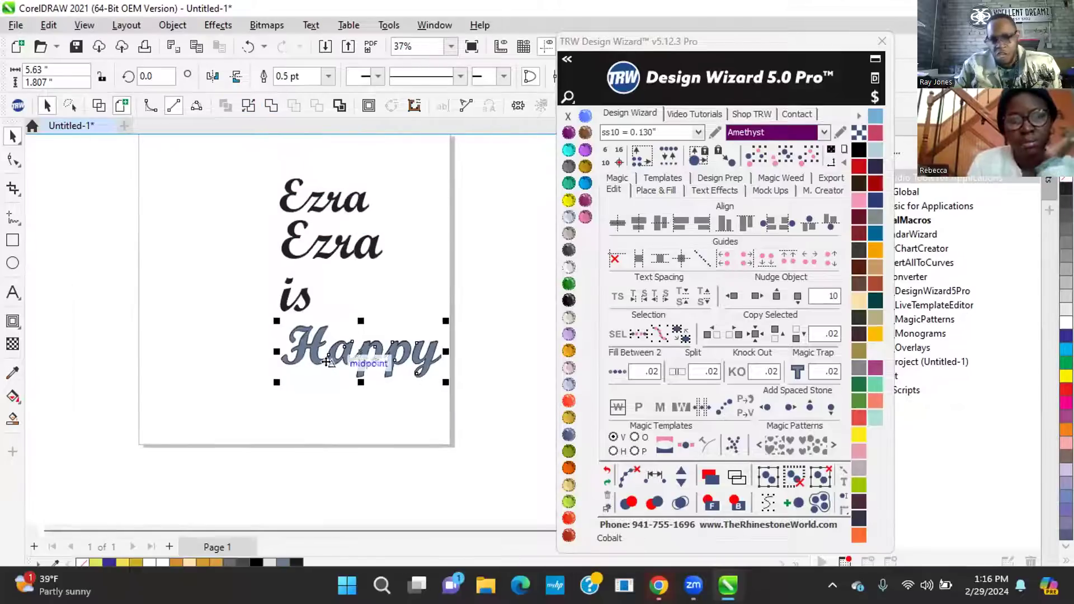
Nudge the welded "Happy" 10 inches to the right, off the page and clear of the original text
click(756, 294)
scroll(234, 312, down, 2)
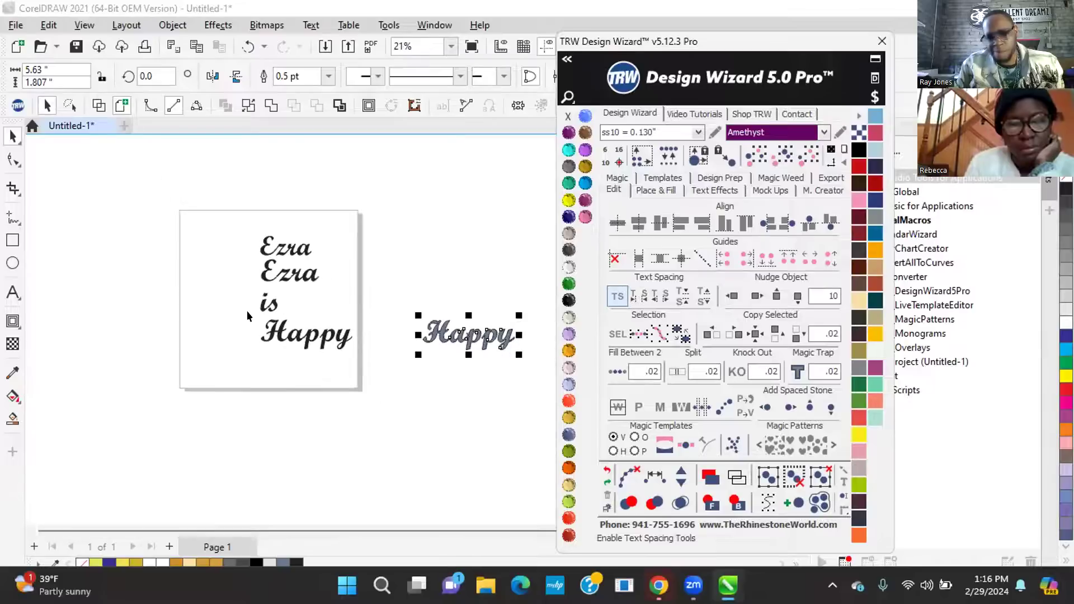
click(445, 241)
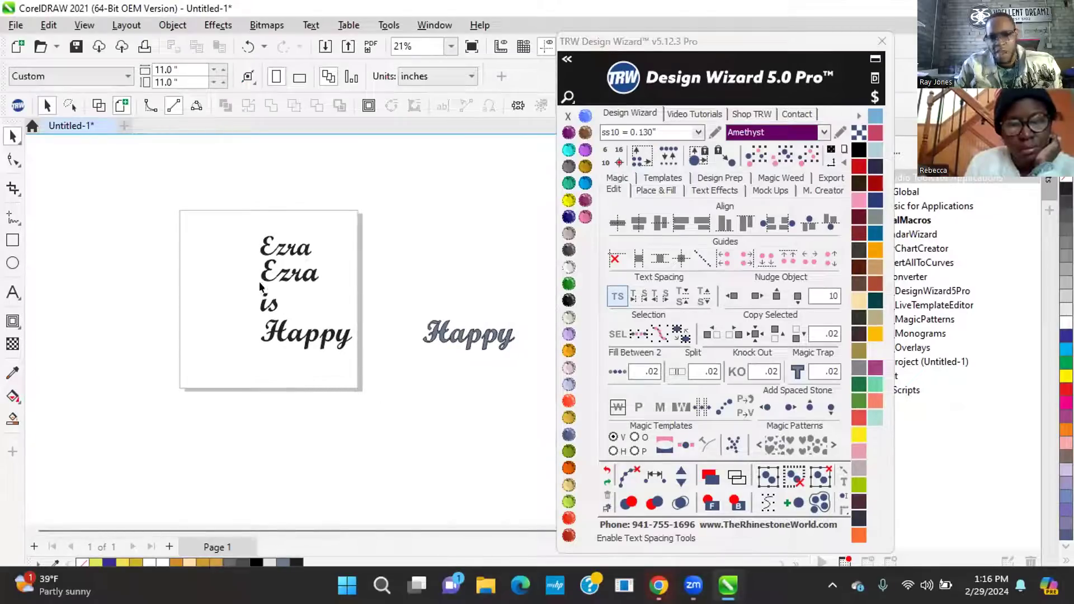
Stretch the first "p" of the welded "Happy" upward by moving the nodes along its top
scroll(515, 312, up, 6)
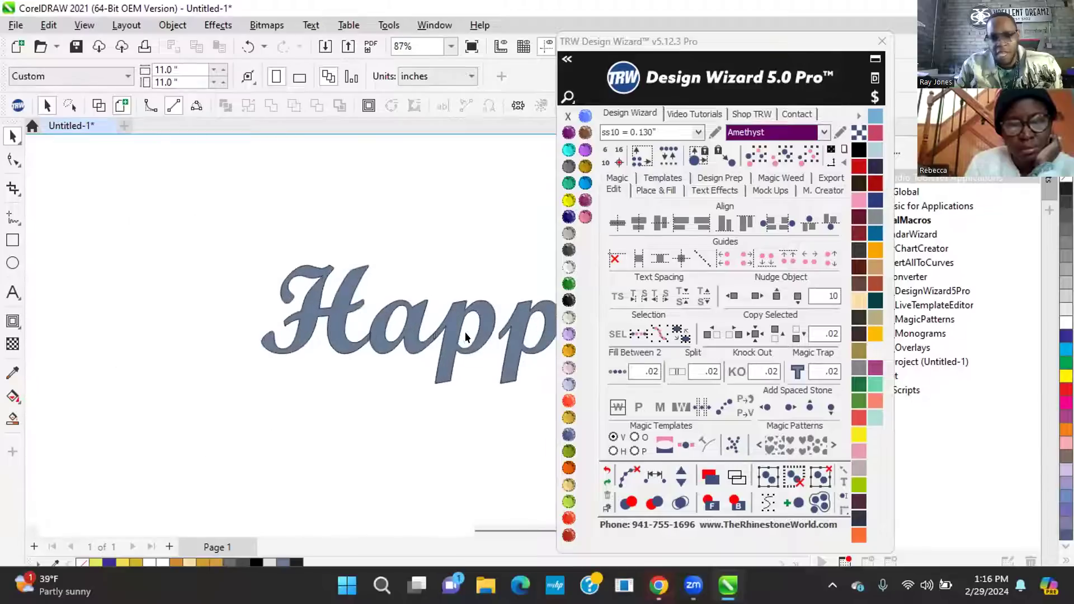
scroll(437, 323, up, 1)
double_click(446, 320)
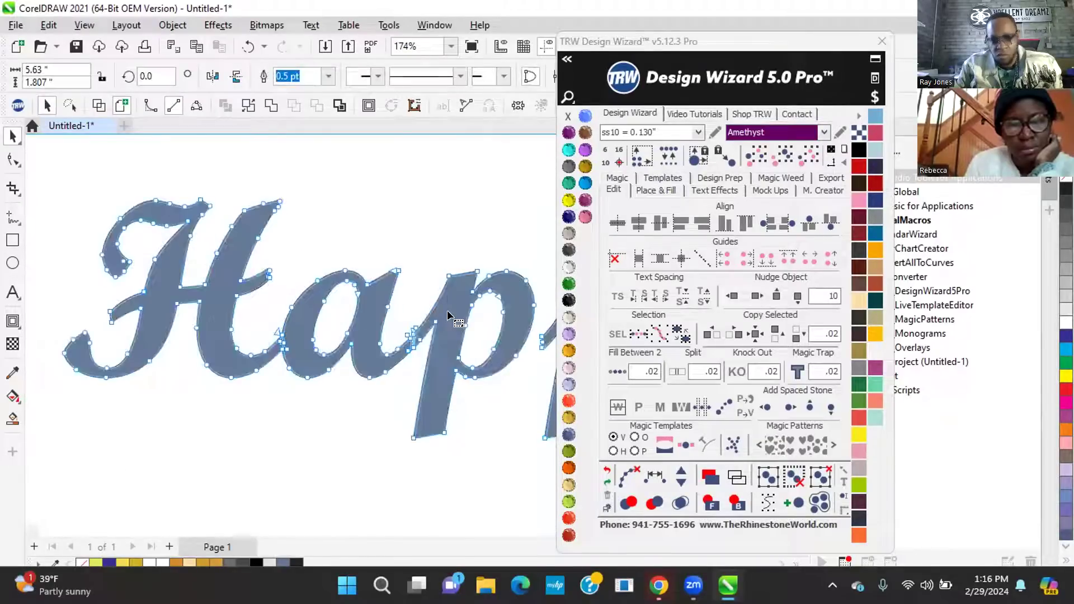
scroll(386, 265, down, 1)
drag(414, 241, 505, 302)
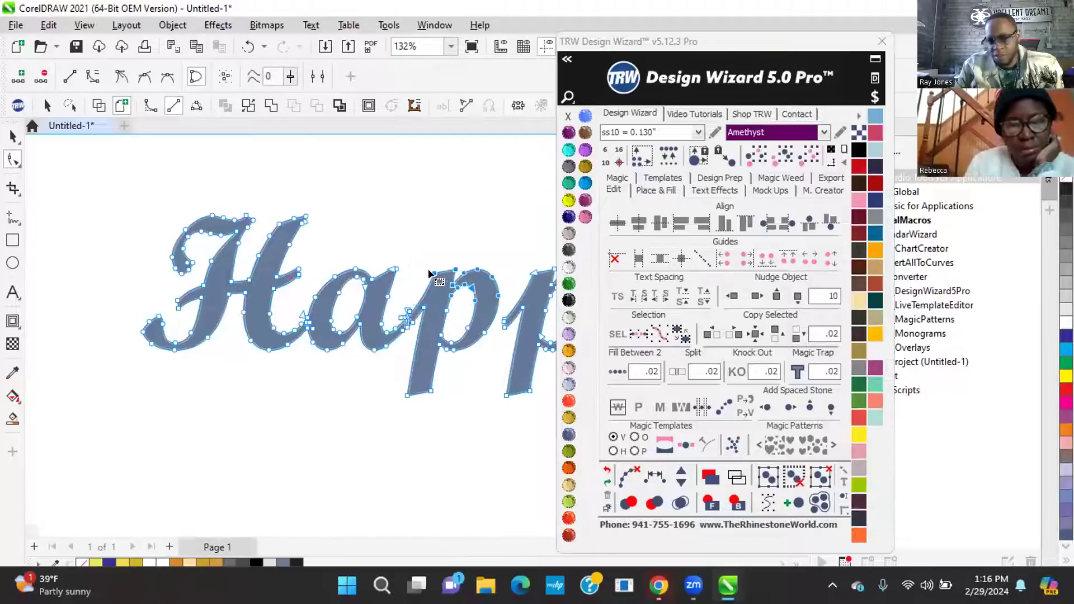
drag(430, 271, 420, 192)
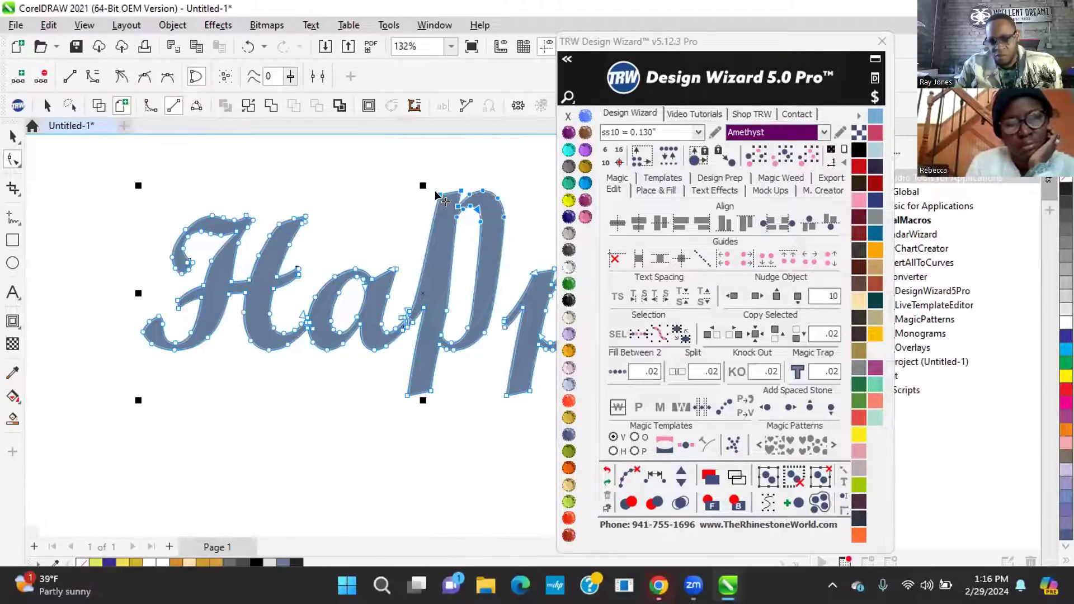
scroll(369, 334, down, 2)
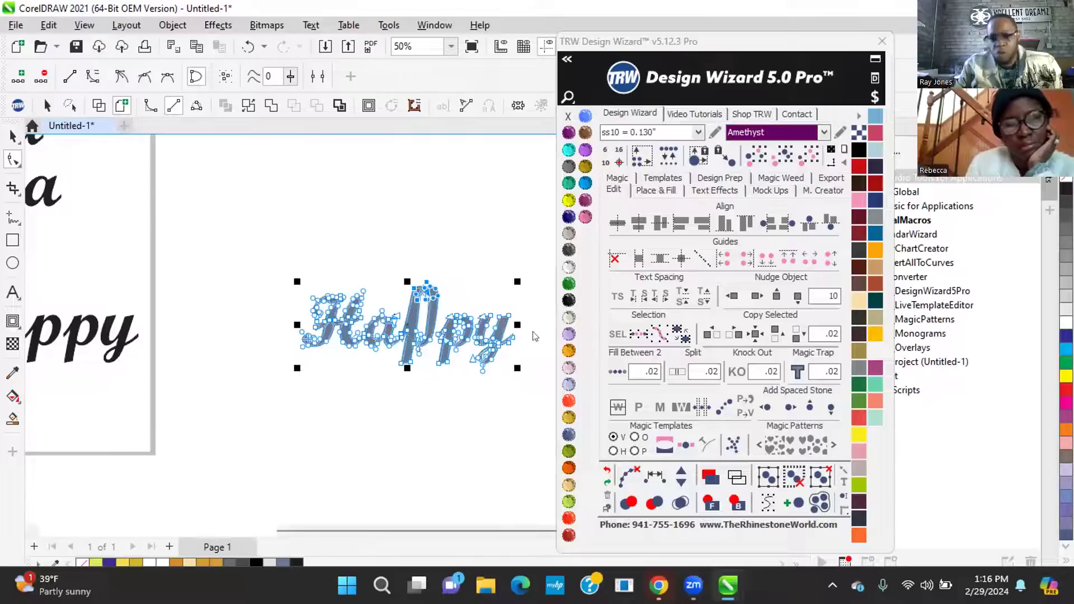
Nudge the reshaped "Happy" 10 inches to the left, back over the original word, and compare the two
click(732, 296)
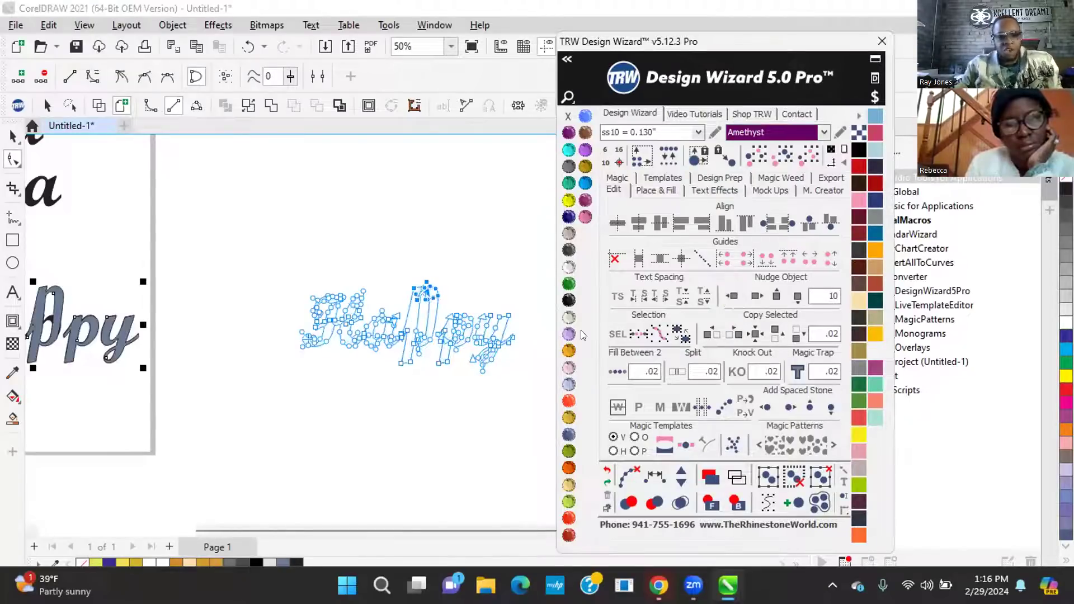
click(12, 136)
scroll(429, 235, down, 1)
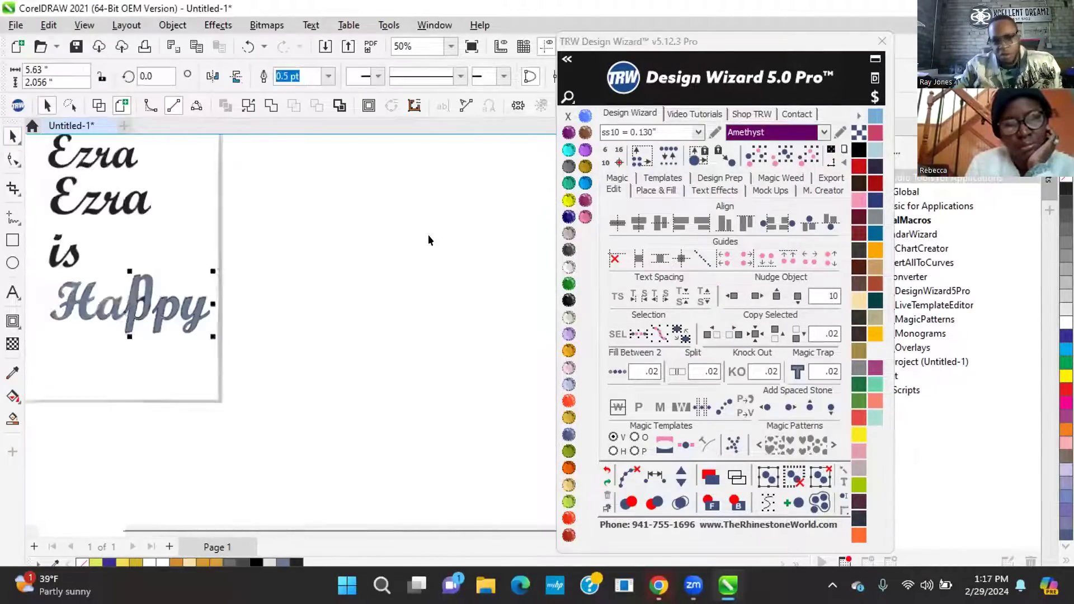
scroll(73, 296, up, 5)
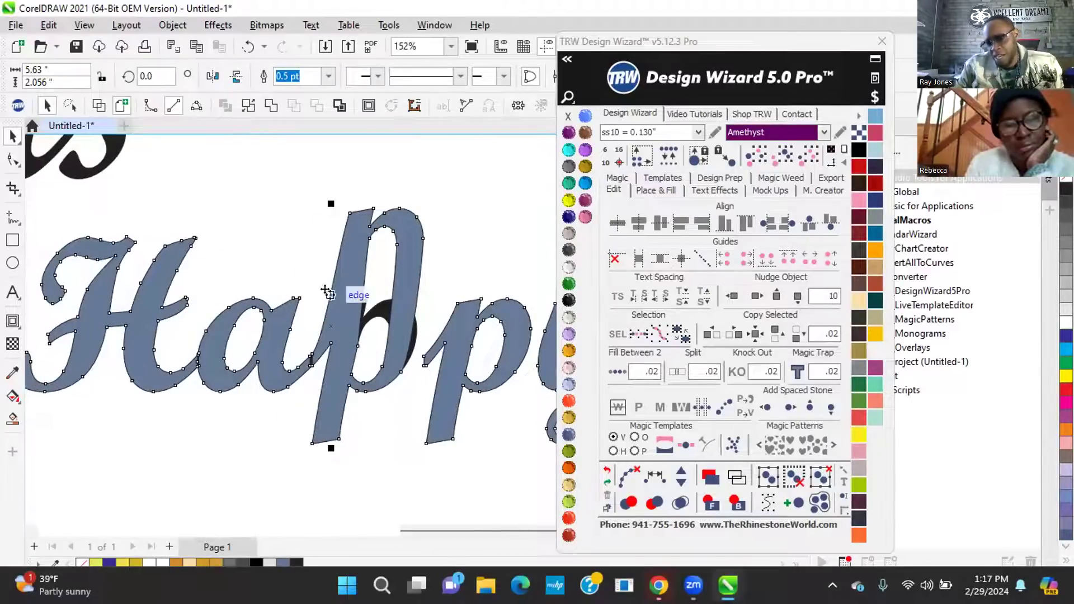
scroll(345, 286, down, 1)
scroll(232, 290, down, 1)
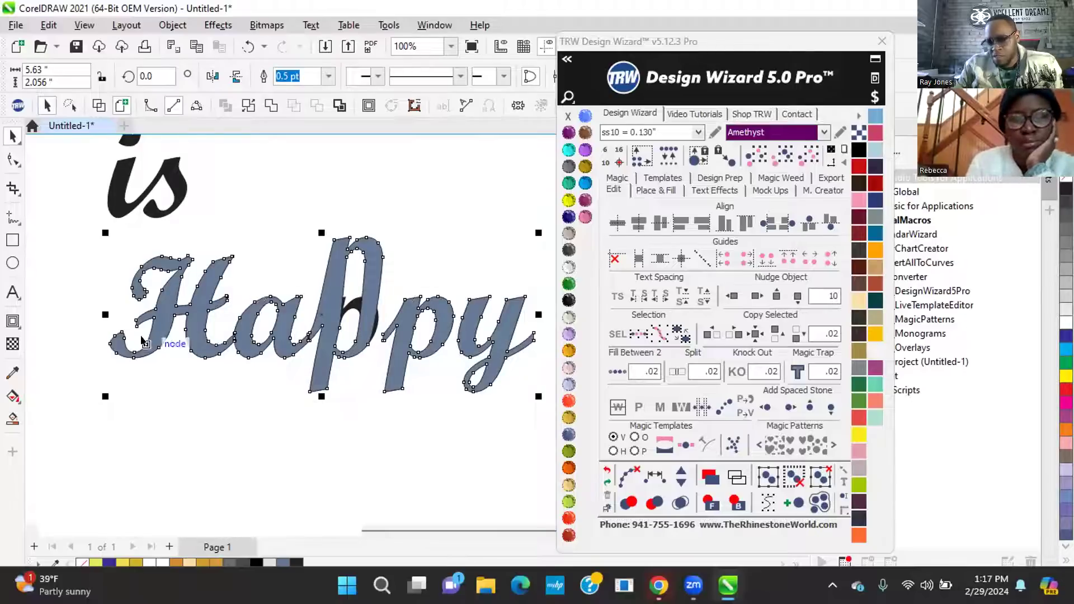
scroll(201, 347, down, 1)
click(421, 215)
scroll(257, 350, down, 2)
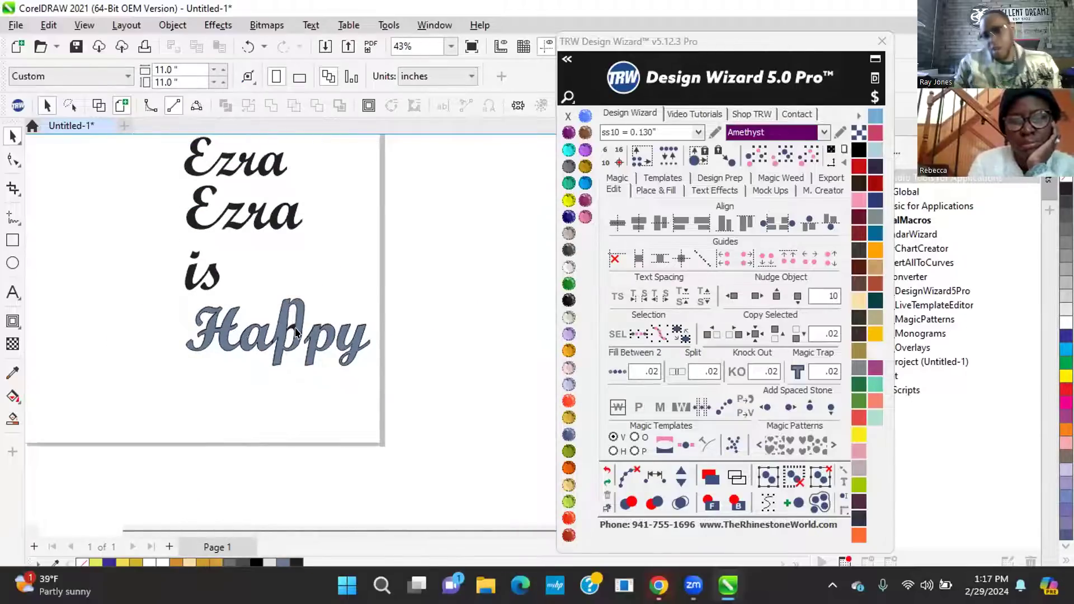
Nudge the reshaped "Happy" 10 inches right and then 10 inches left again, and deselect it
click(297, 306)
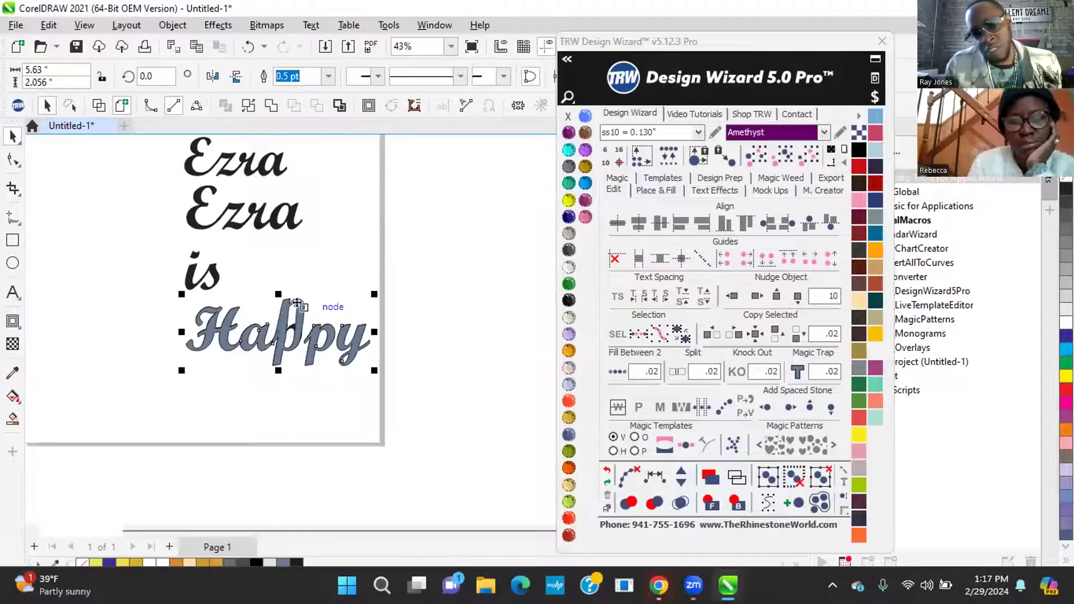
click(752, 296)
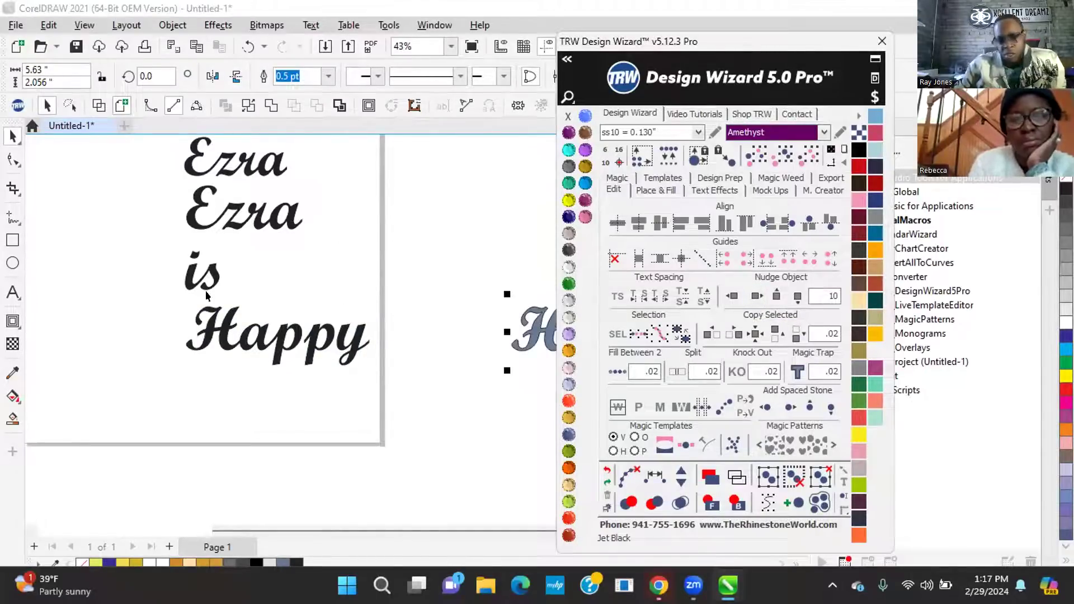
click(727, 296)
click(444, 222)
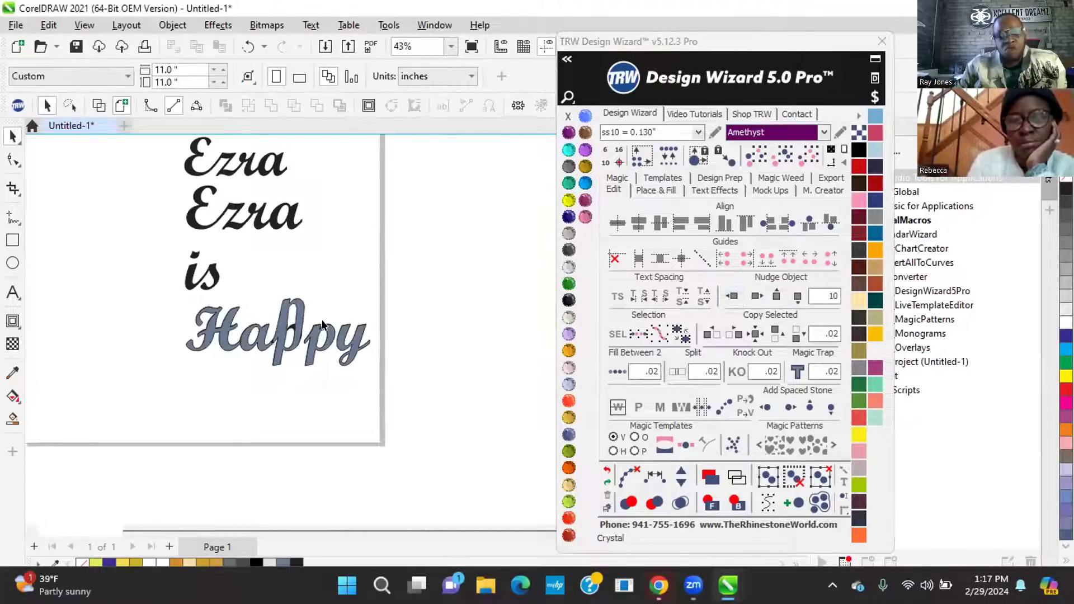
Move the reshaped "Happy" freehand slightly upward, then realign it by eye over the original word
mouse_move(297, 324)
mouse_down()
mouse_move(328, 268)
mouse_move(450, 237)
mouse_move(279, 308)
mouse_move(291, 342)
mouse_move(305, 316)
mouse_up()
scroll(246, 323, up, 2)
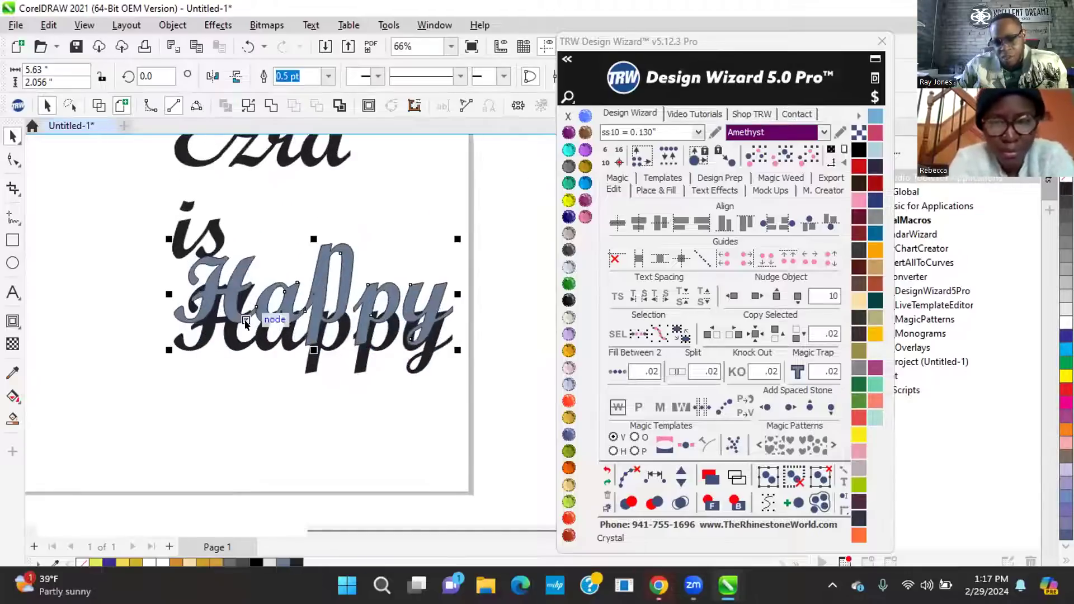
scroll(246, 323, up, 4)
drag(248, 288, 246, 358)
scroll(246, 358, down, 2)
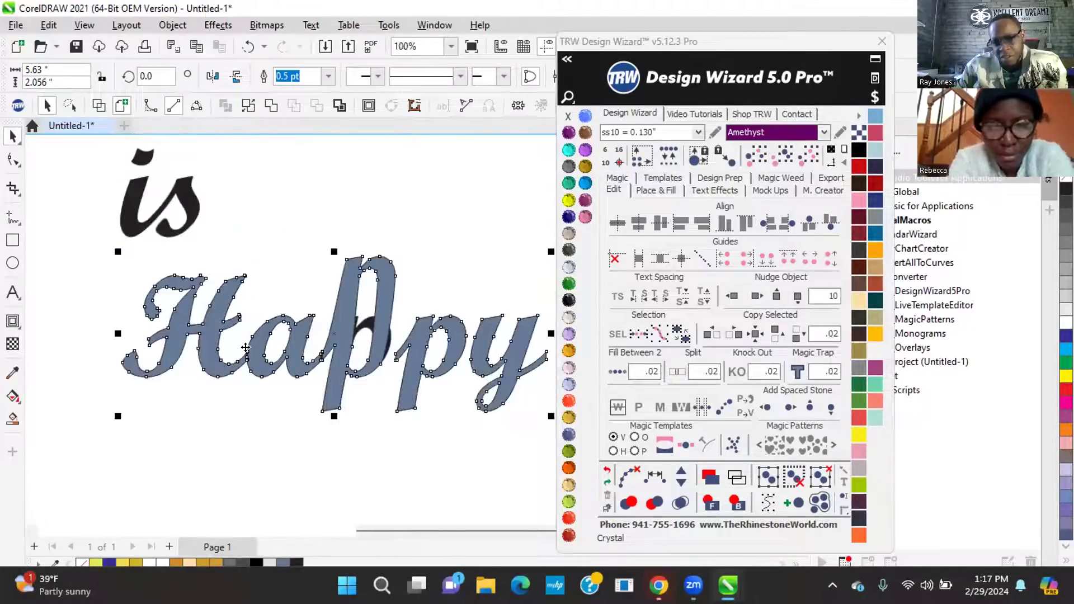
scroll(213, 369, down, 2)
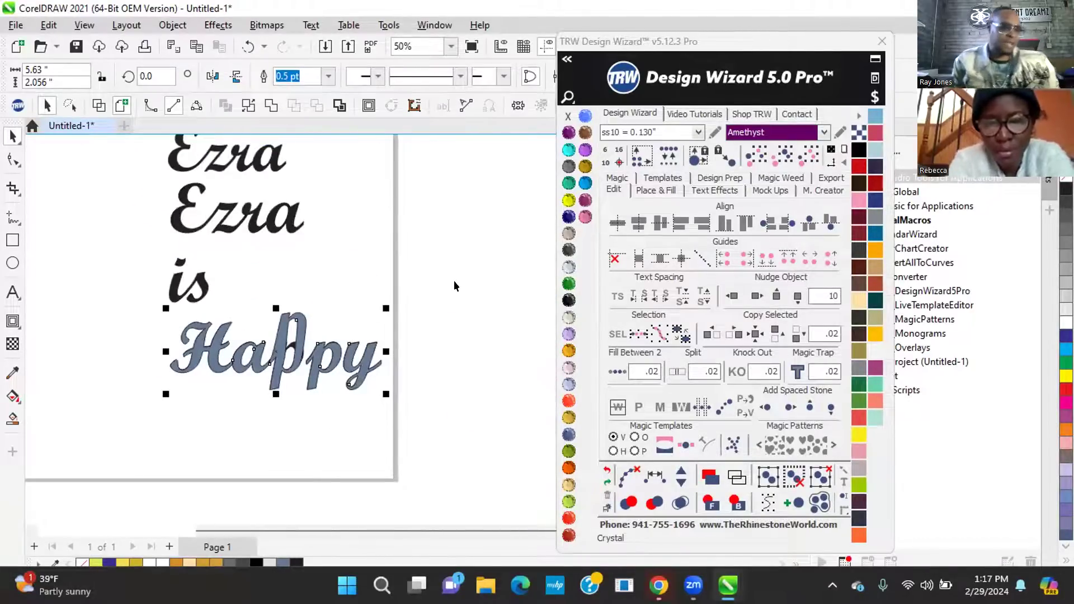
Delete the reshaped slate-blue "Happy" from on top of the original text
click(422, 373)
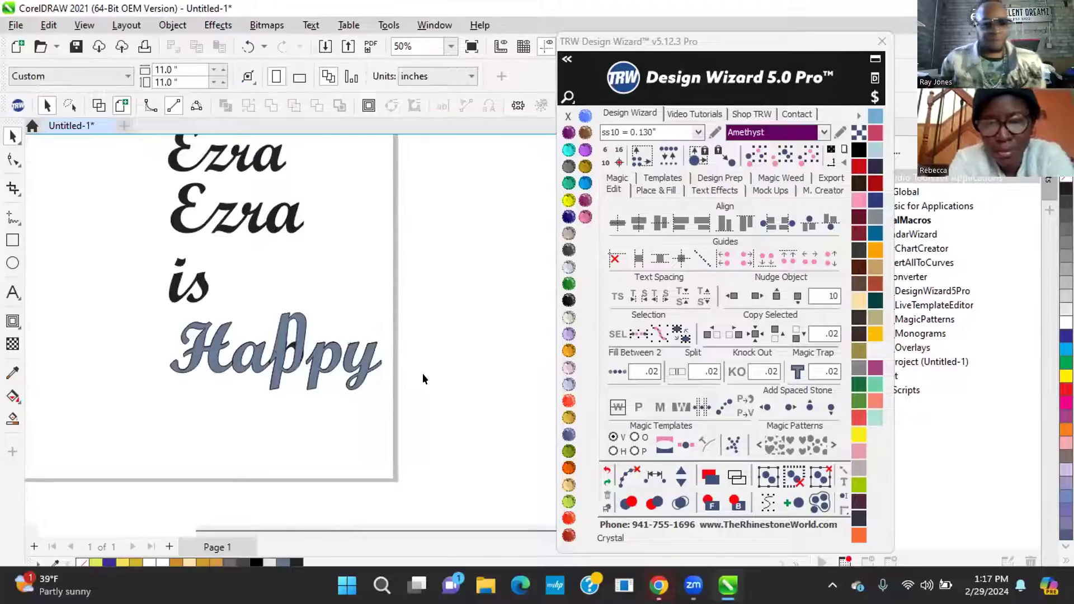
click(309, 353)
key(Delete)
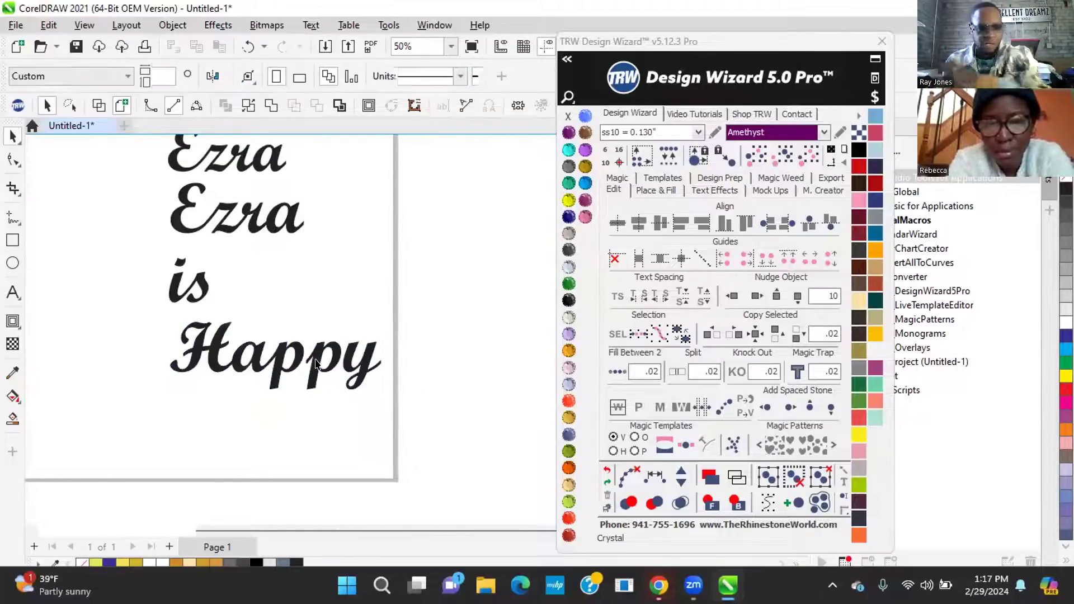
Delete the three-line "Ezra is Happy" text and select the remaining Ezra lettering
scroll(383, 383, down, 1)
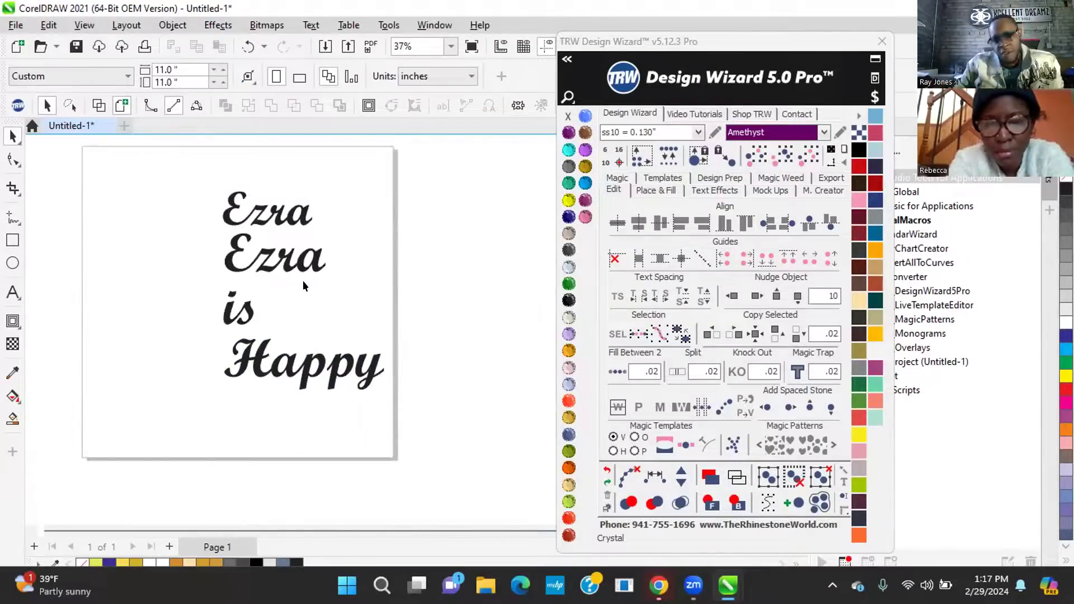
click(244, 307)
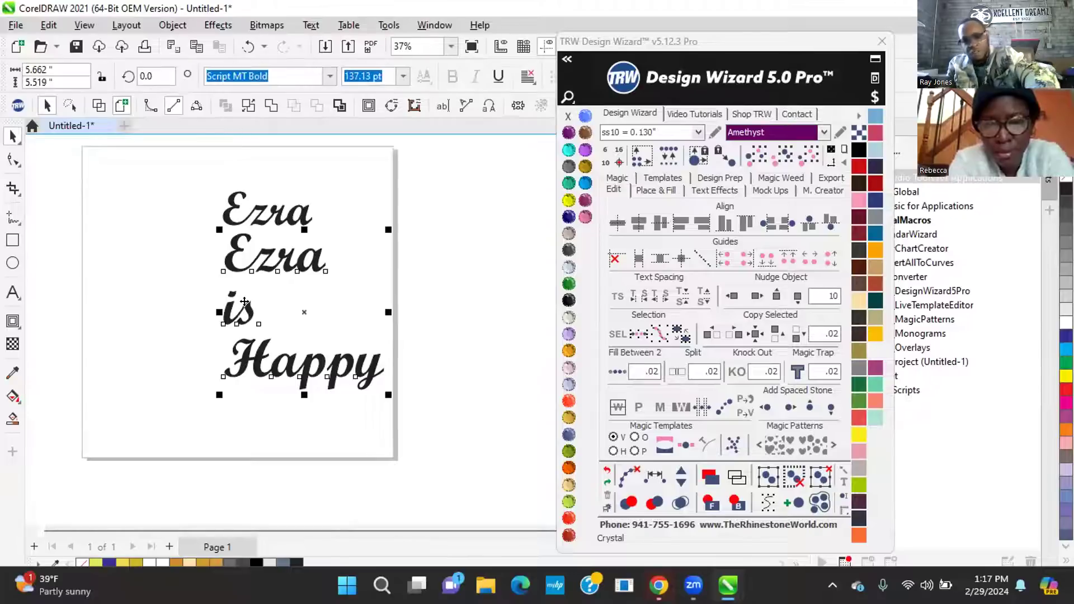
key(Delete)
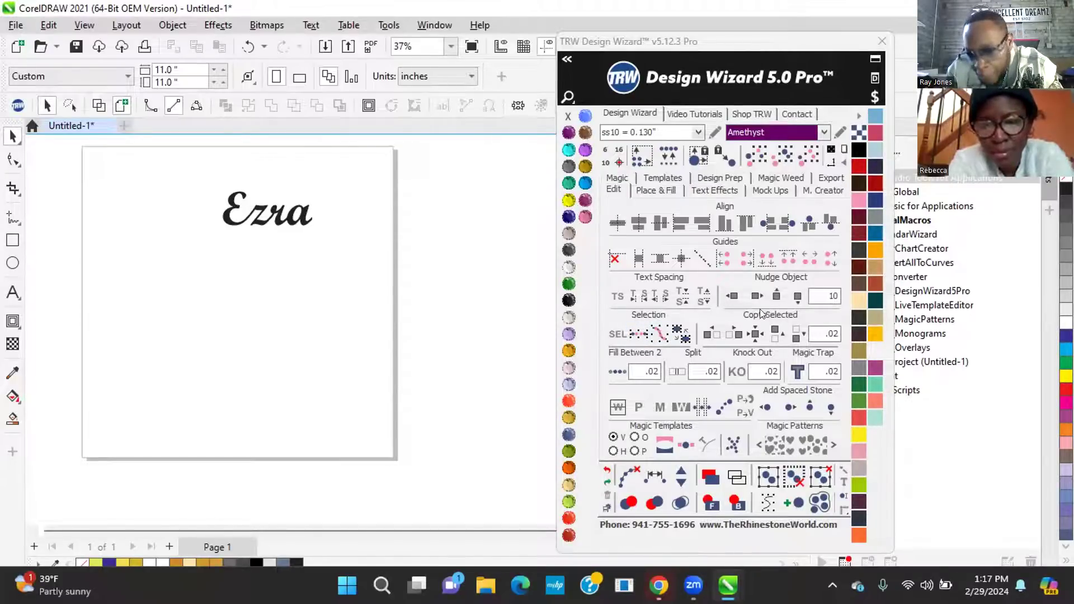
click(303, 220)
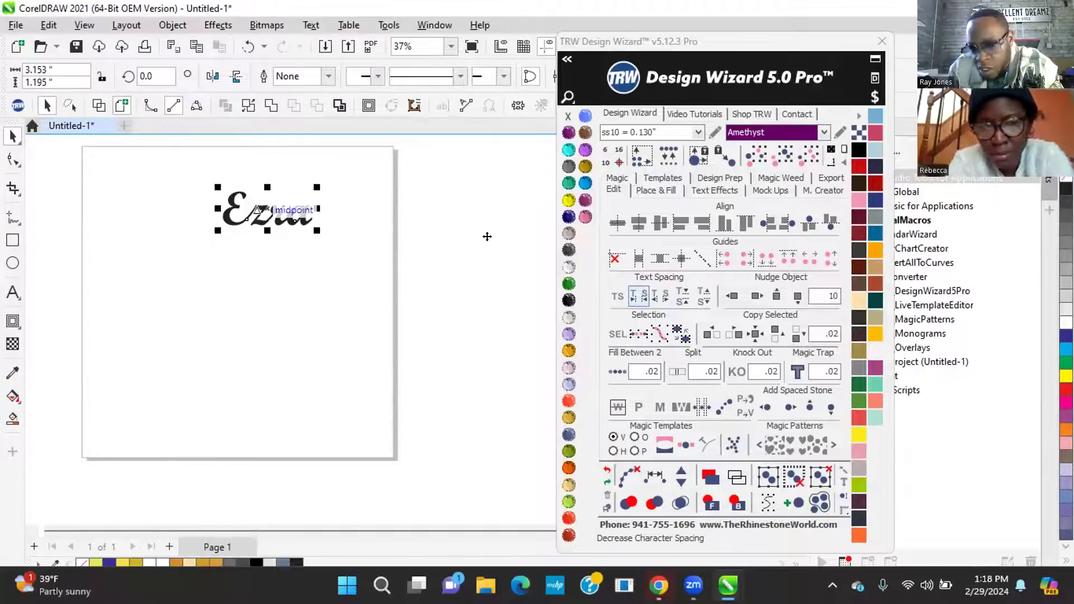
Copy the Ezra lettering directly to its right, then delete the copy
click(731, 333)
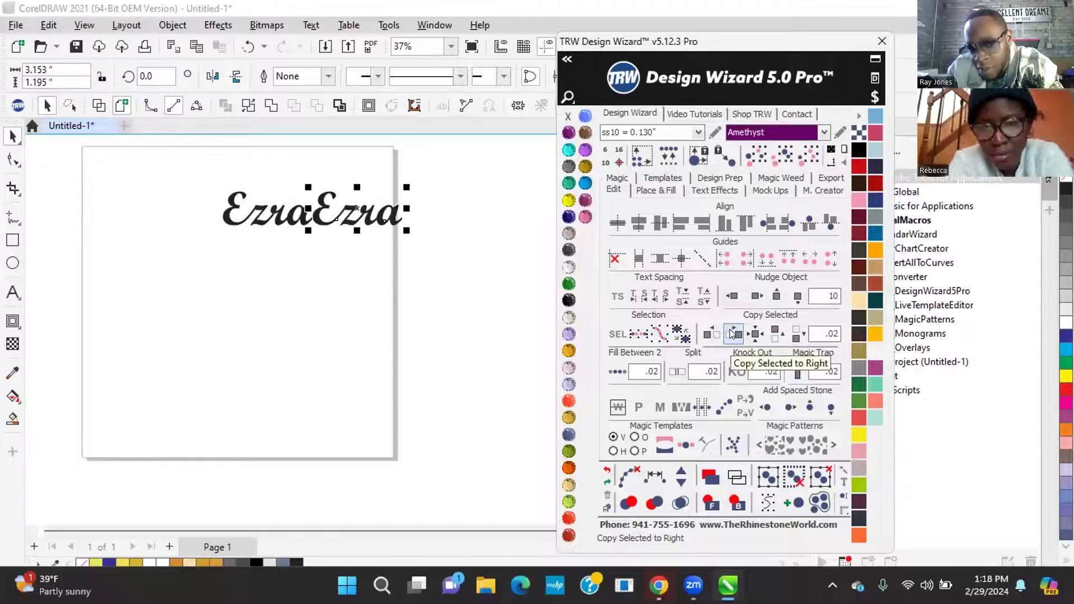
click(254, 171)
scroll(280, 201, up, 2)
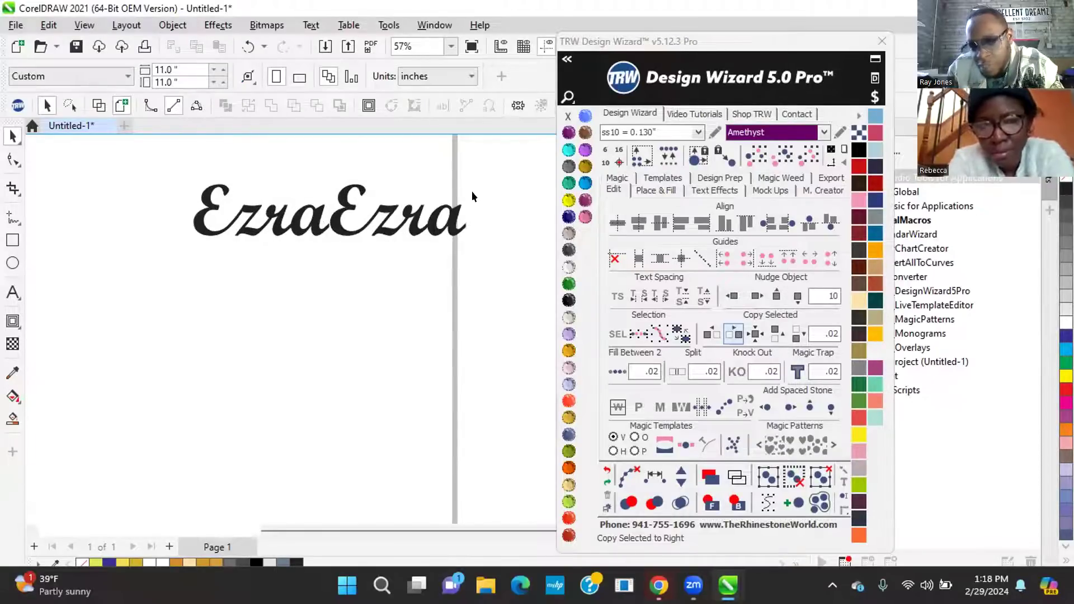
click(454, 212)
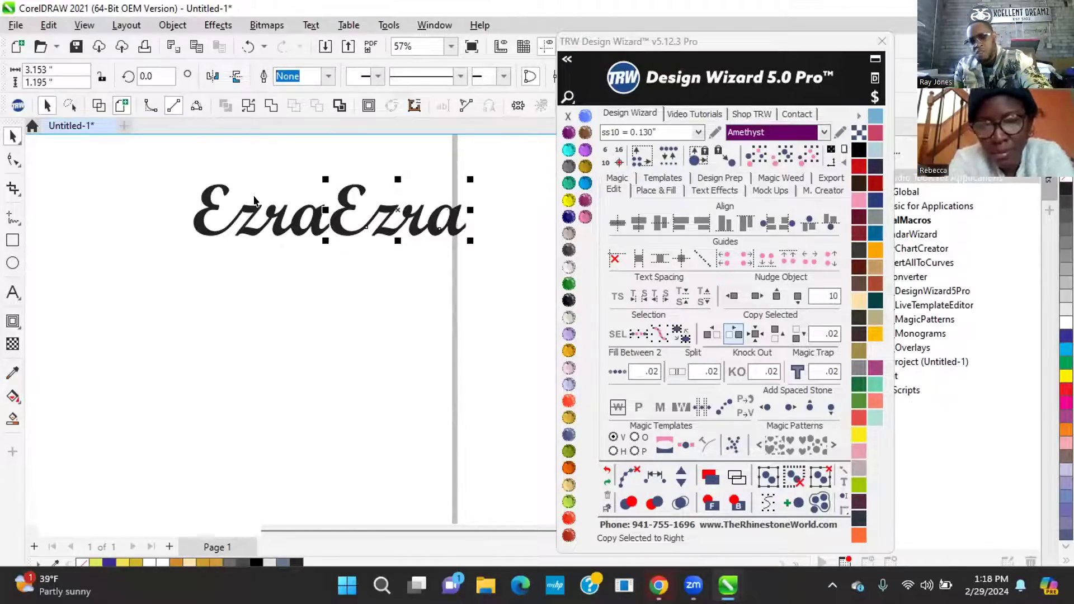
key(Delete)
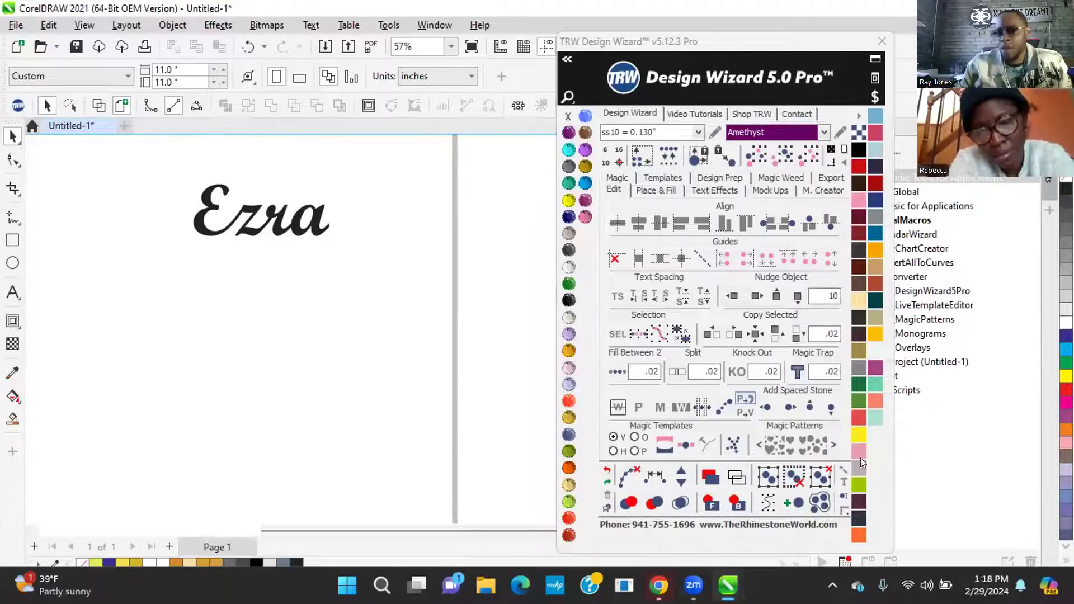
Select the Ezra lettering and set the Place & Fill direction to Inside
scroll(215, 202, up, 3)
scroll(222, 197, up, 5)
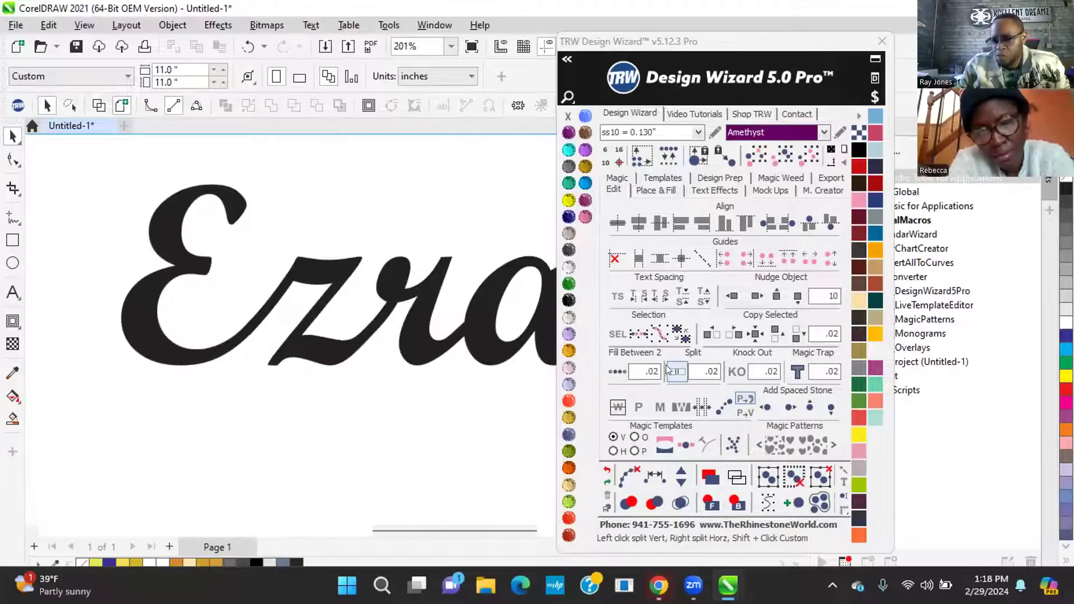
click(171, 250)
scroll(170, 250, down, 2)
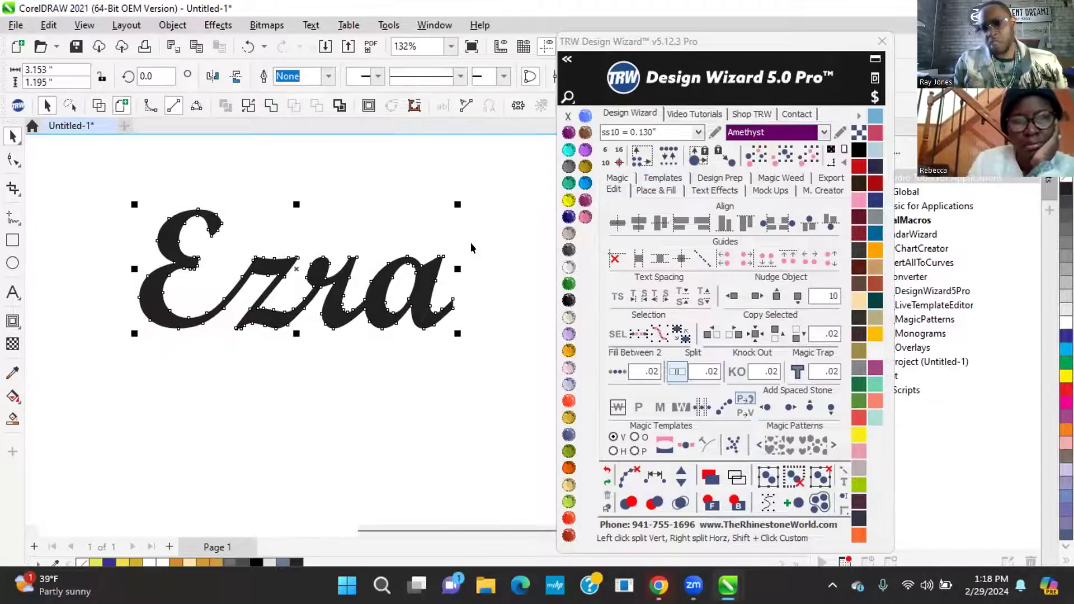
click(651, 190)
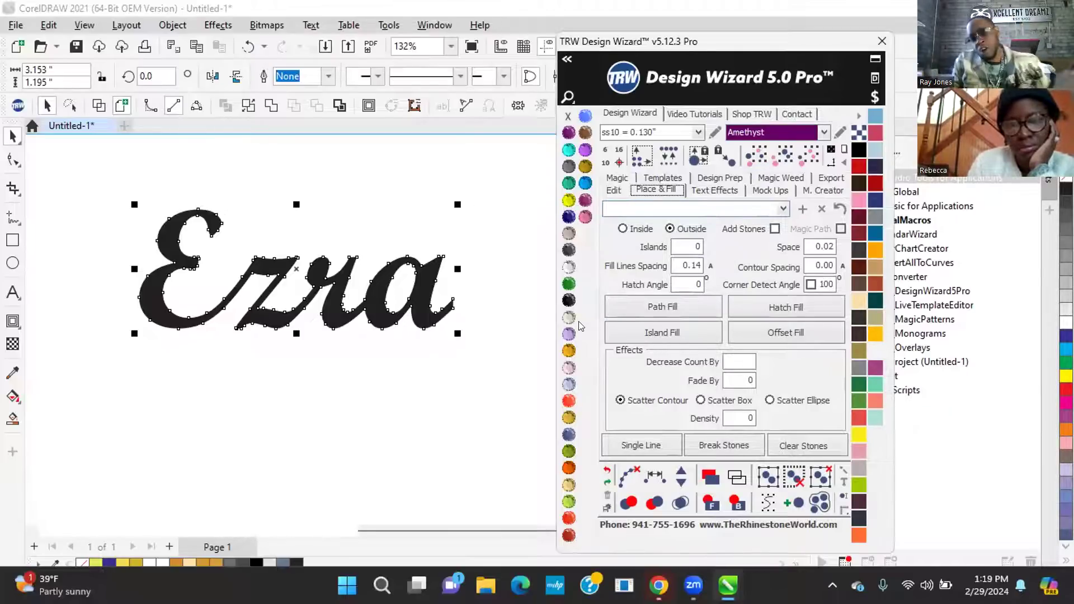
click(623, 228)
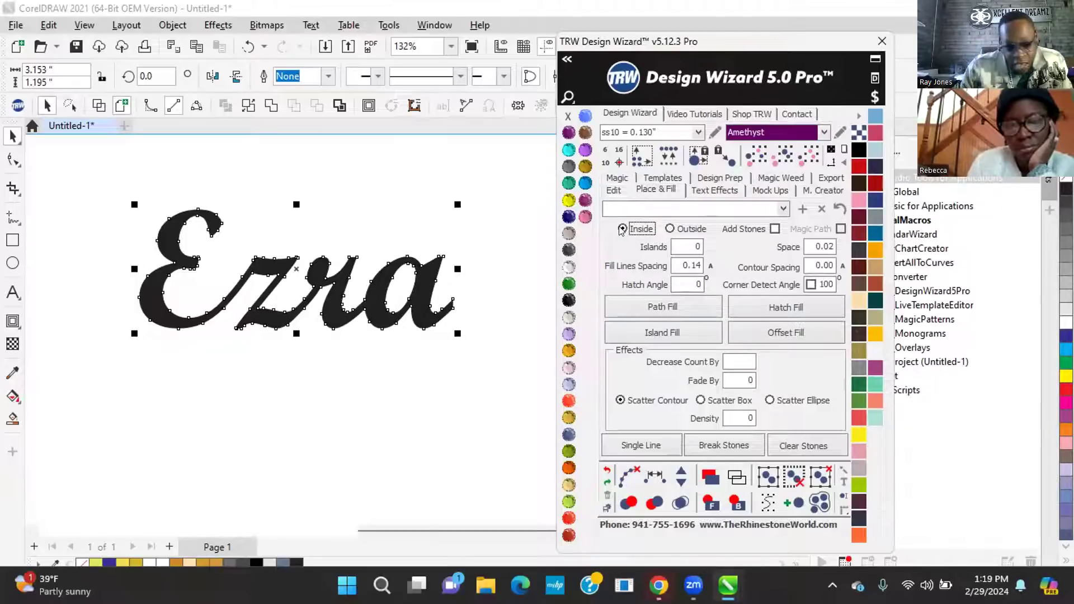
click(669, 229)
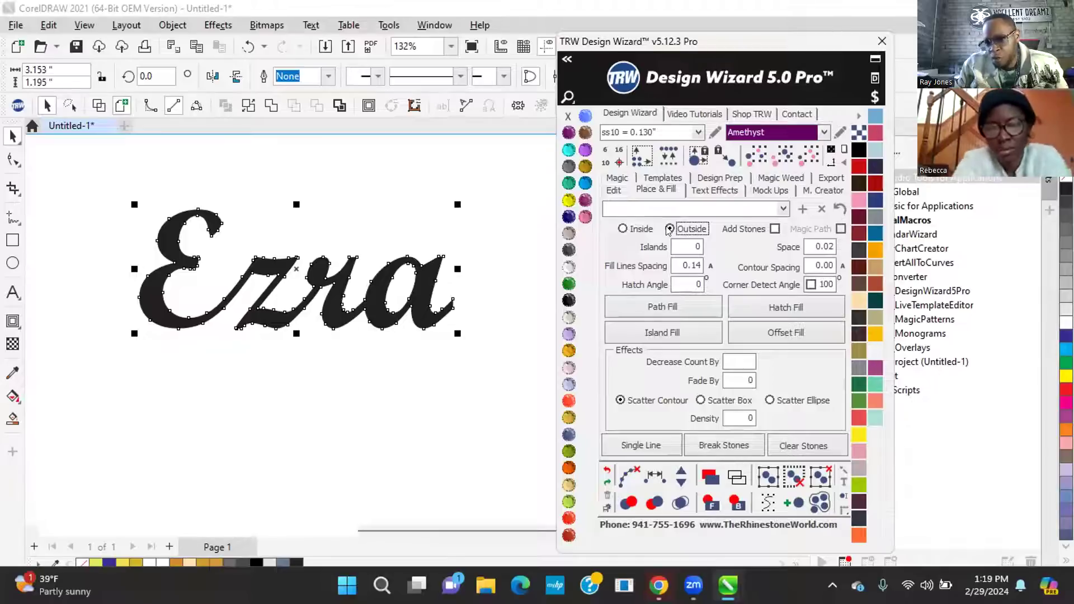
click(622, 229)
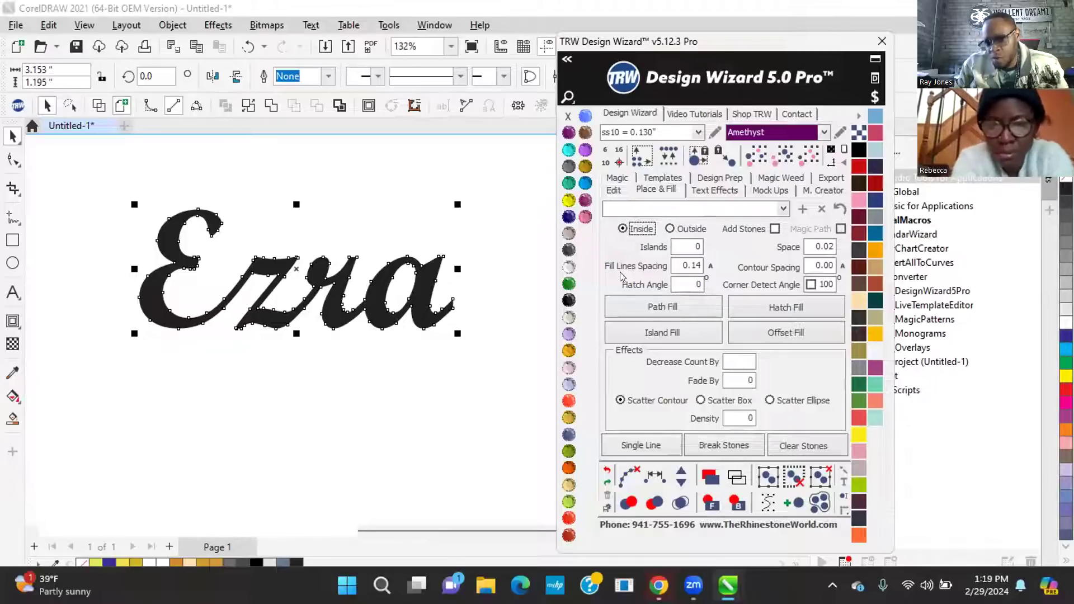
Apply an Island Fill to the Ezra lettering with 1 island and a contour spacing of .075
click(468, 159)
scroll(408, 269, up, 1)
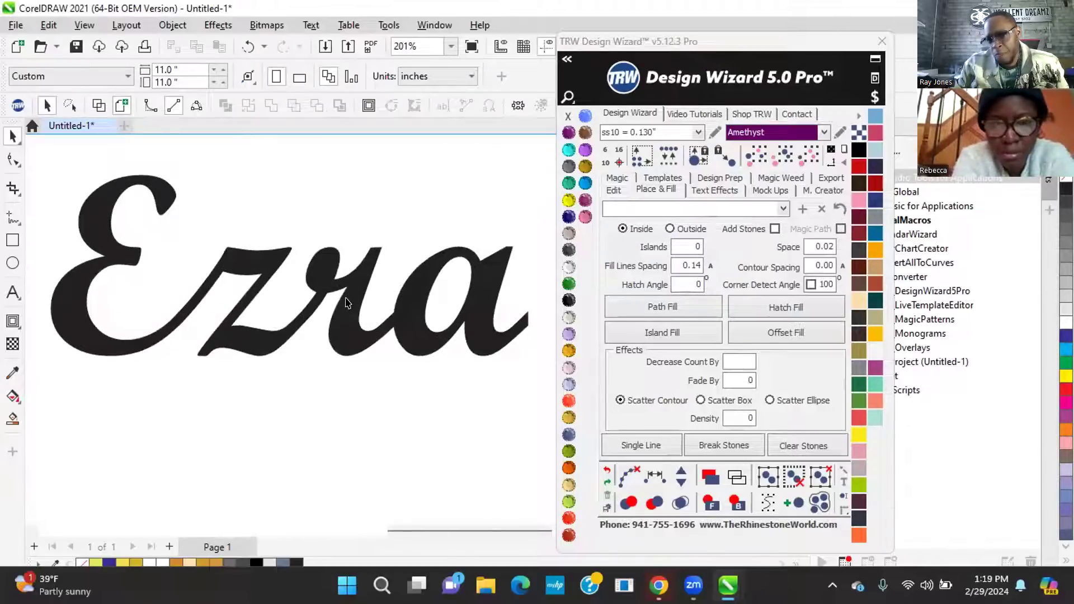
scroll(279, 268, up, 2)
click(673, 247)
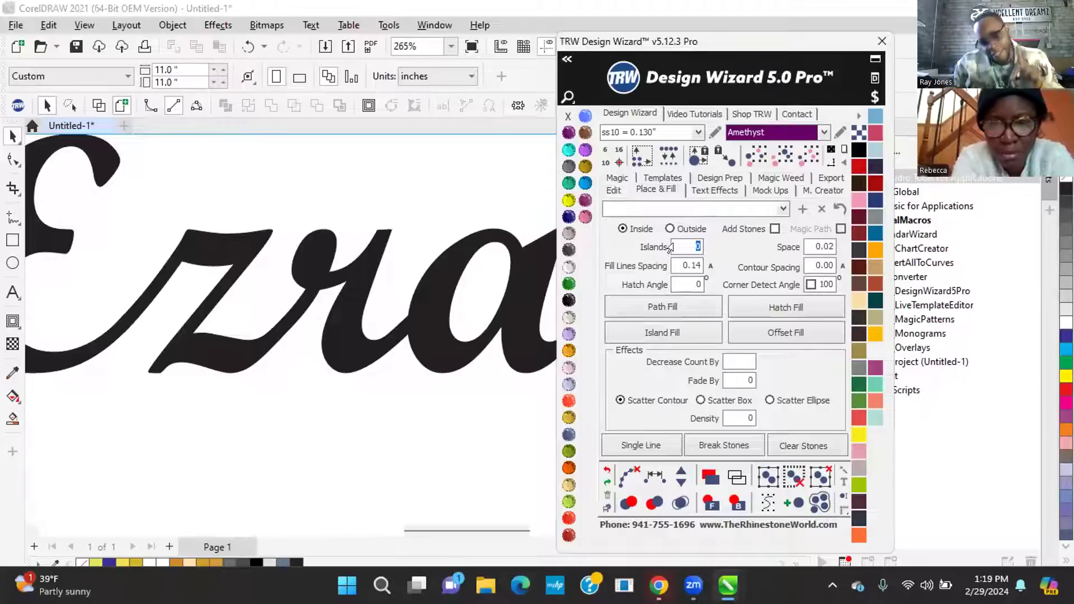
text(1)
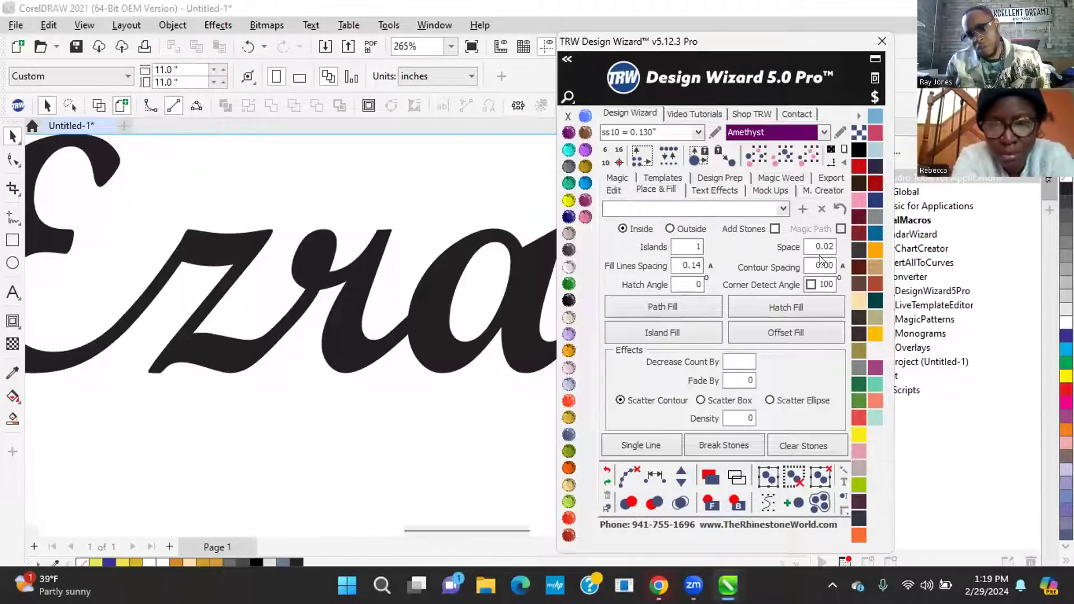
key(Tab)
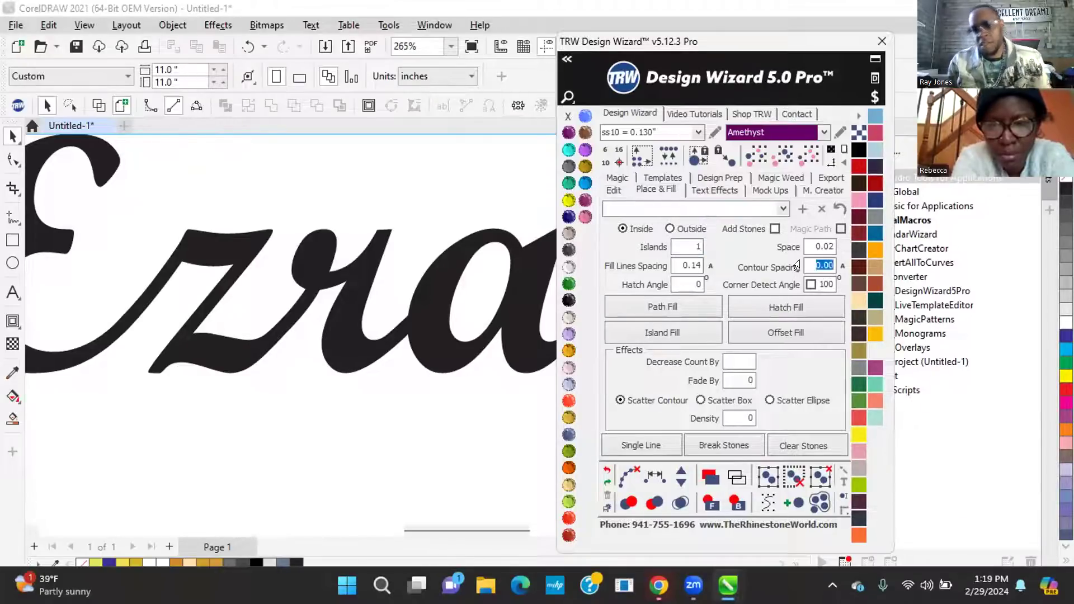
text(.075)
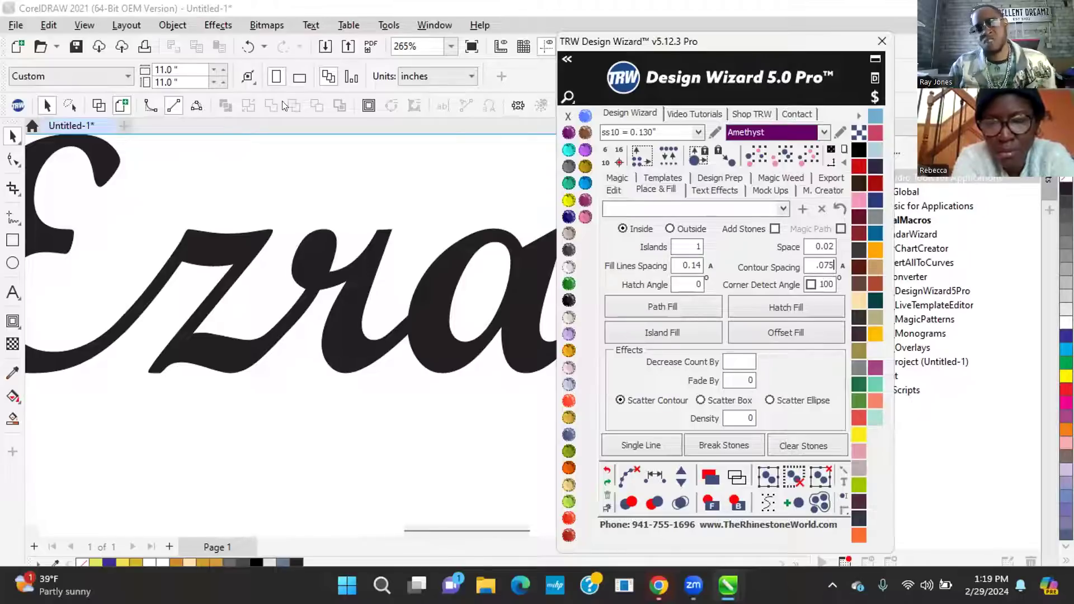
click(427, 338)
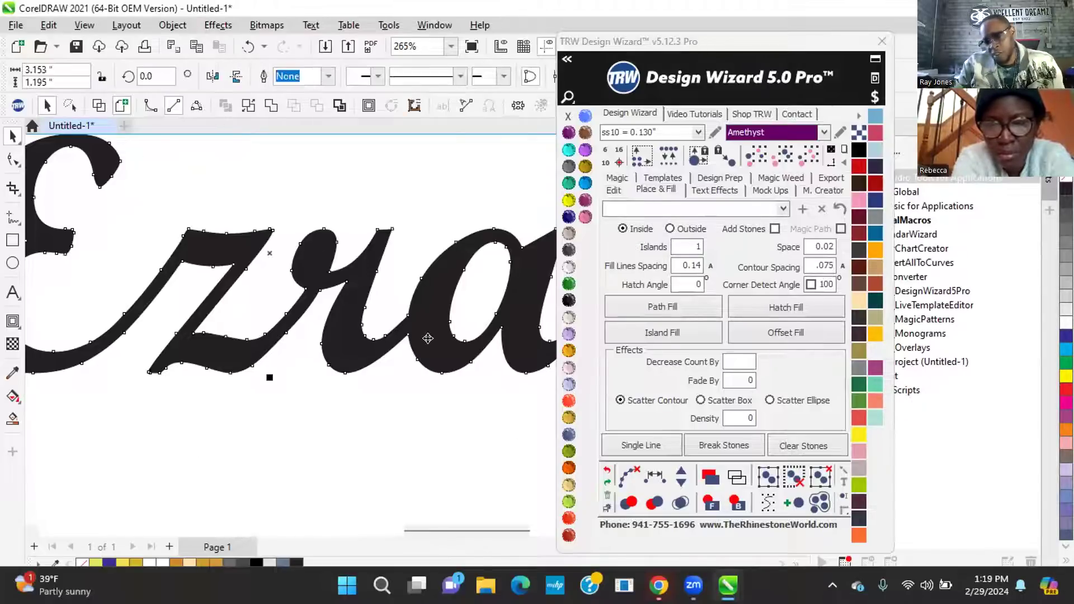
click(683, 333)
scroll(247, 307, down, 3)
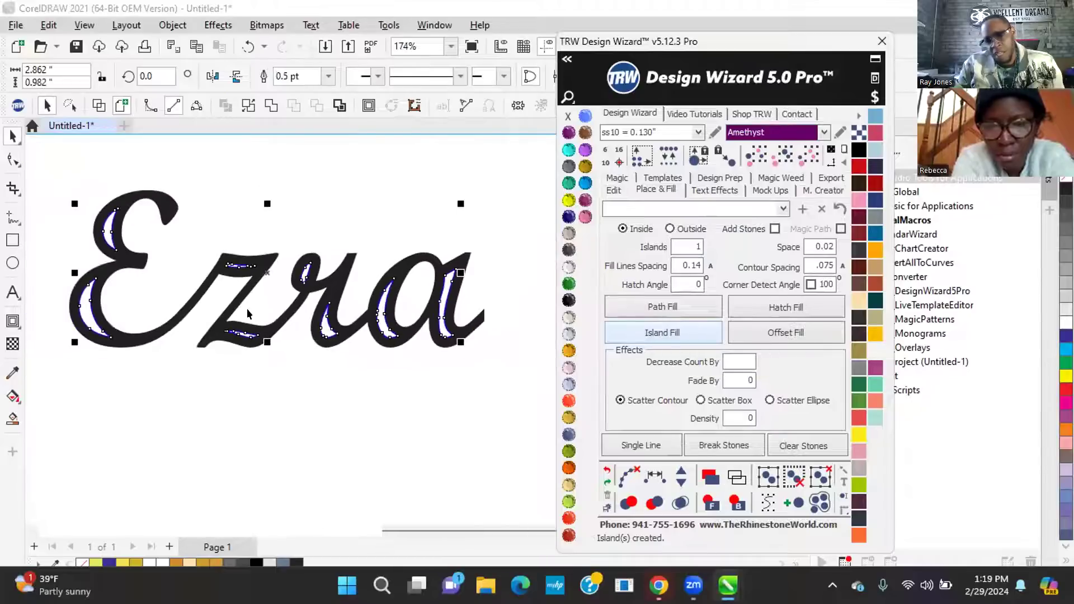
Fill the islands inside Ezra with Citrine yellow, remove their outline, and deselect them
click(568, 200)
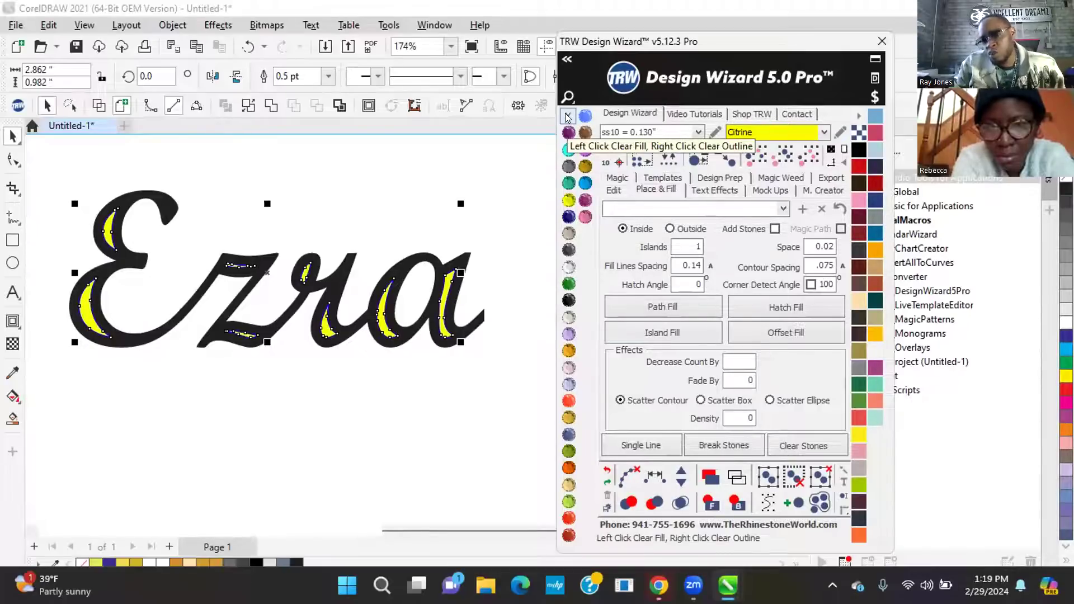
right_click(567, 115)
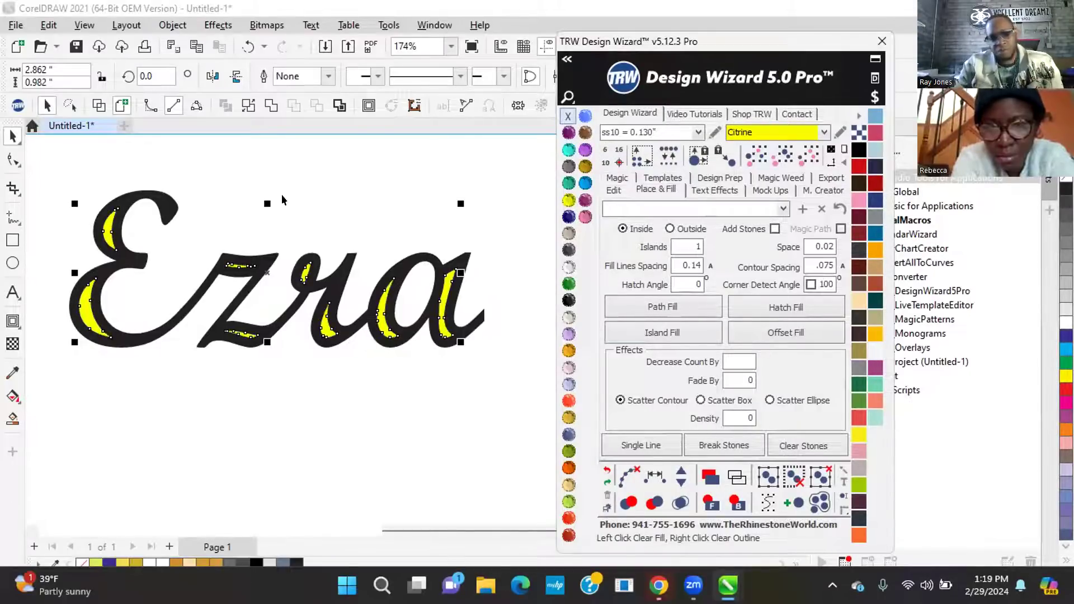
click(366, 207)
scroll(290, 334, down, 1)
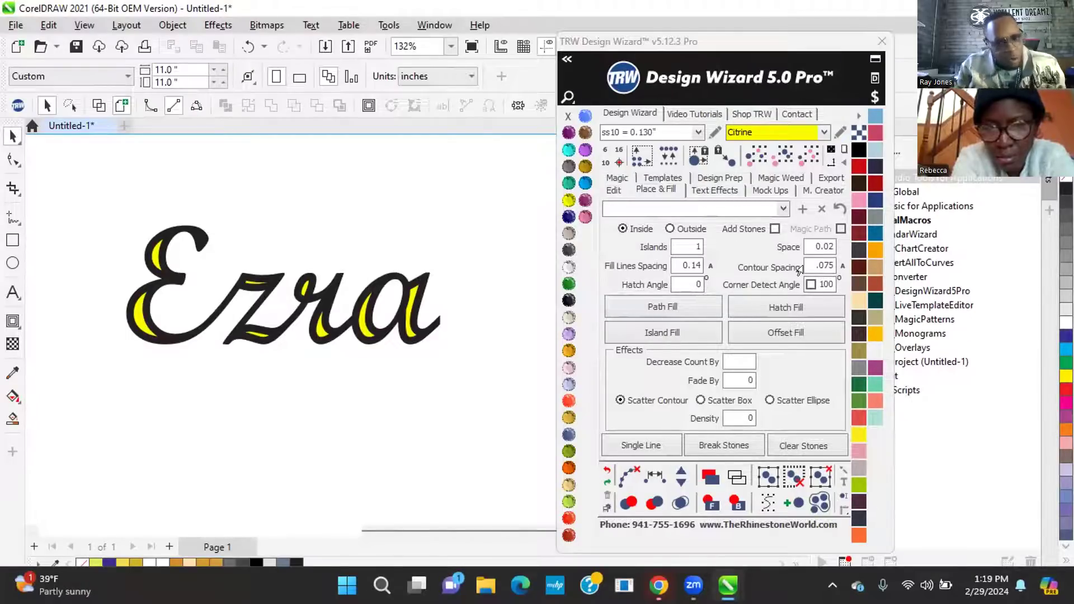
Delete the yellow islands and apply a new Island Fill to Ezra with a contour spacing of .04
scroll(416, 295, up, 1)
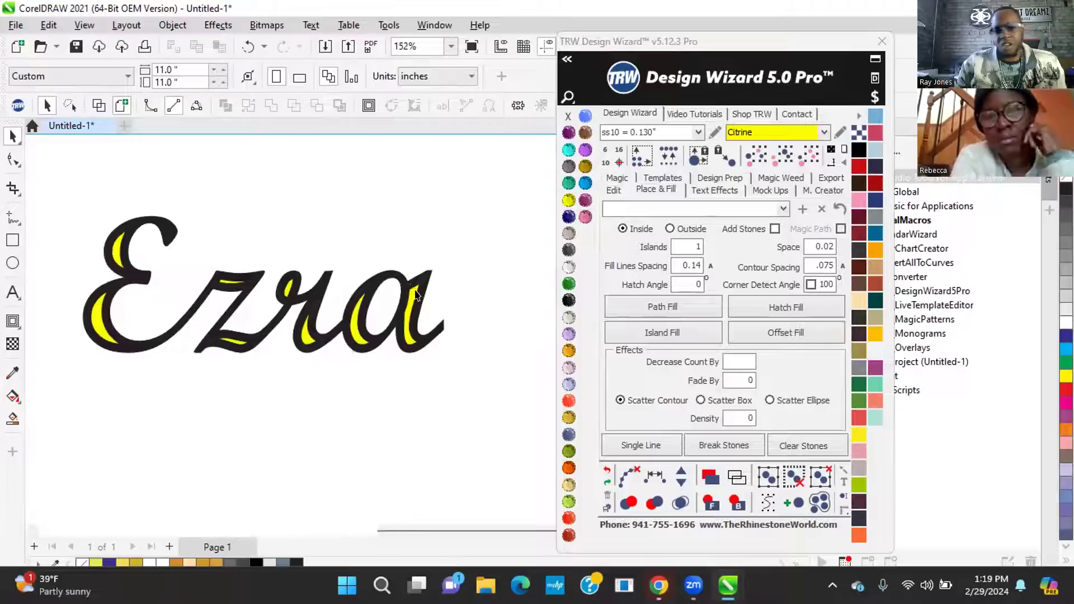
scroll(417, 294, up, 2)
click(407, 289)
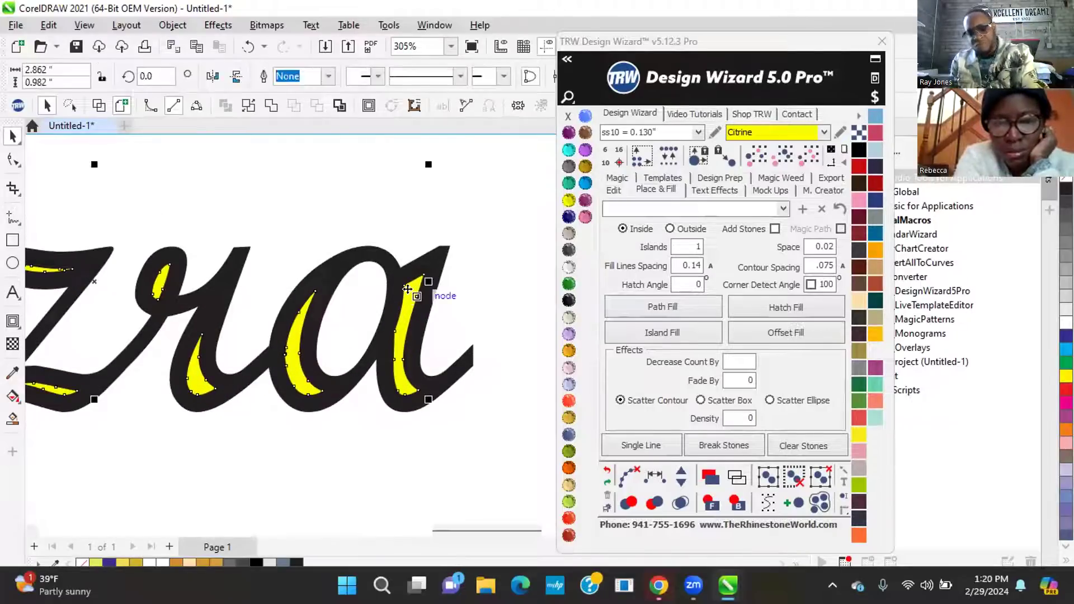
key(Delete)
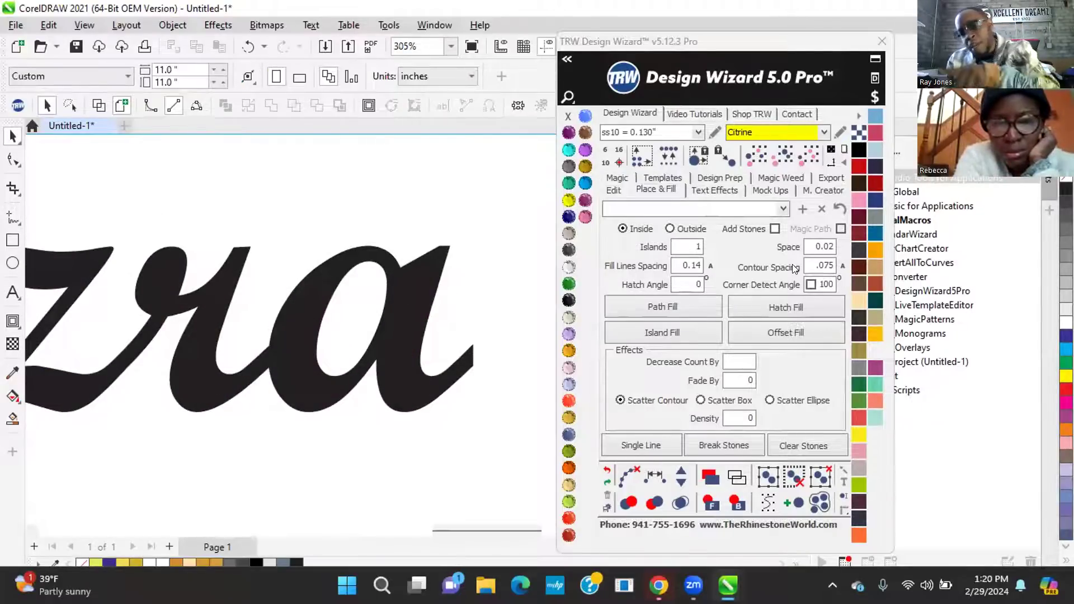
double_click(822, 265)
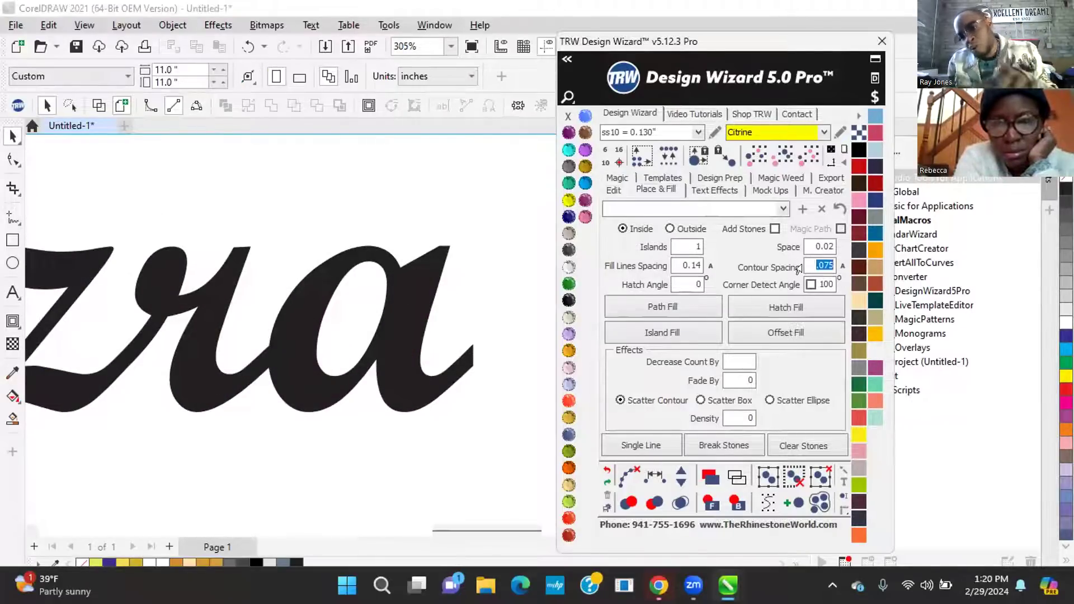
key(BackSpace)
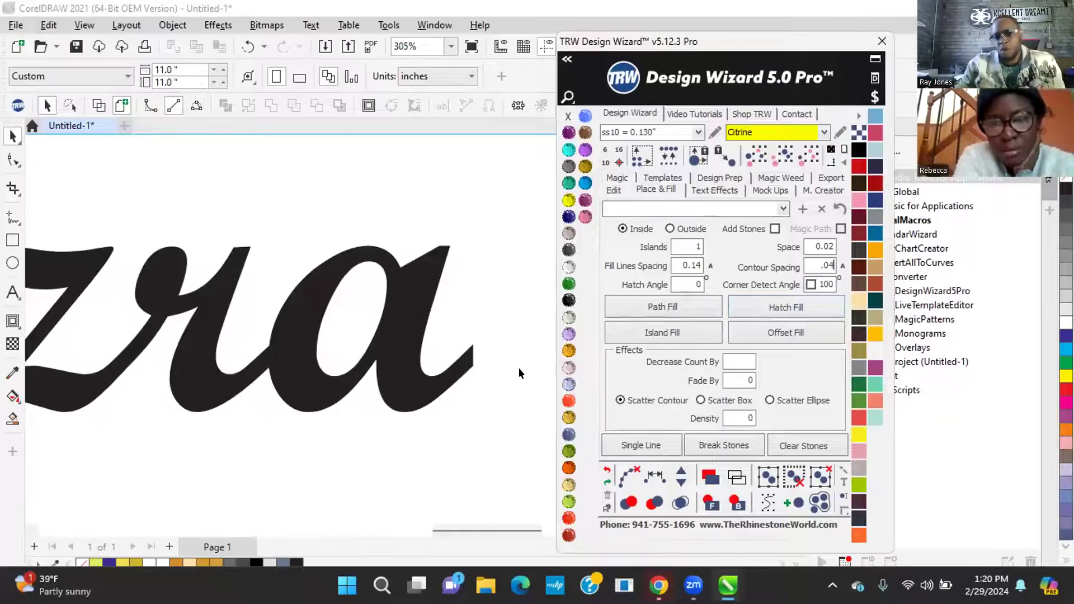
click(656, 334)
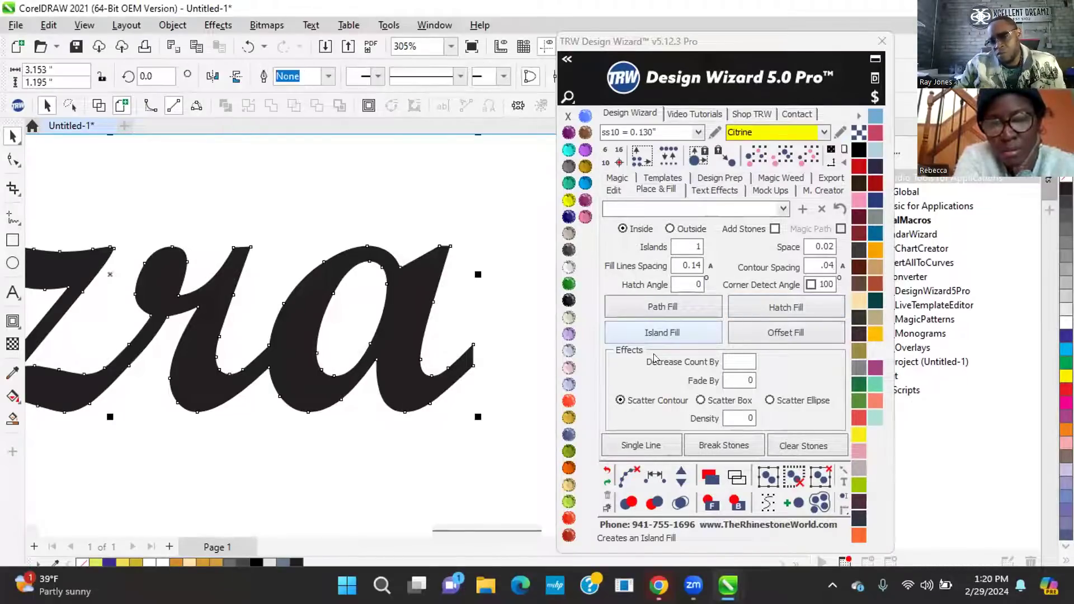
scroll(468, 296, down, 2)
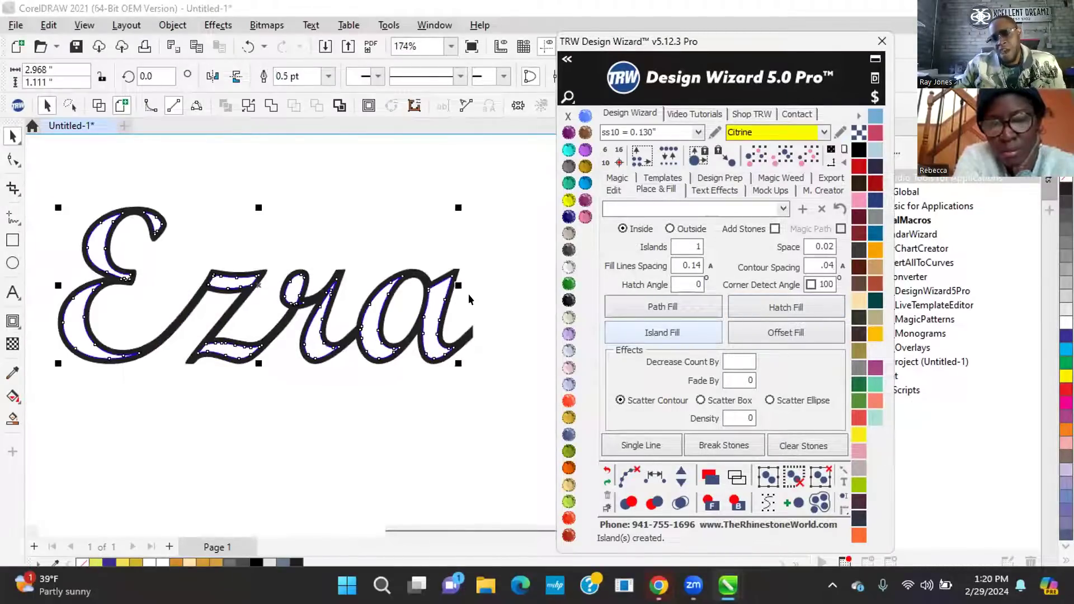
Color the wider islands in Ezra Citrine with no outline and deselect them
click(568, 200)
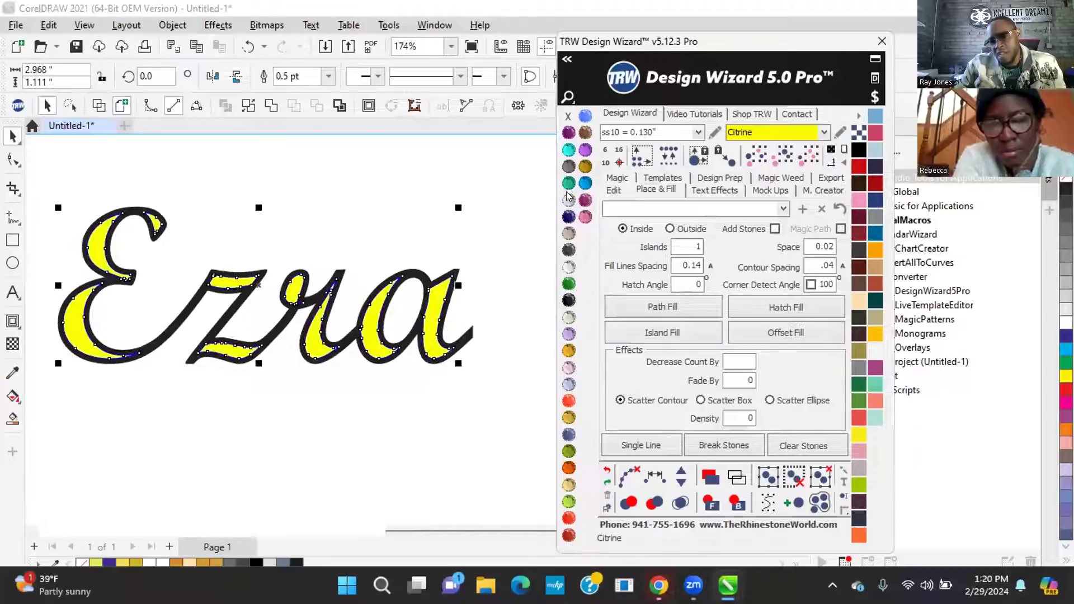
click(368, 214)
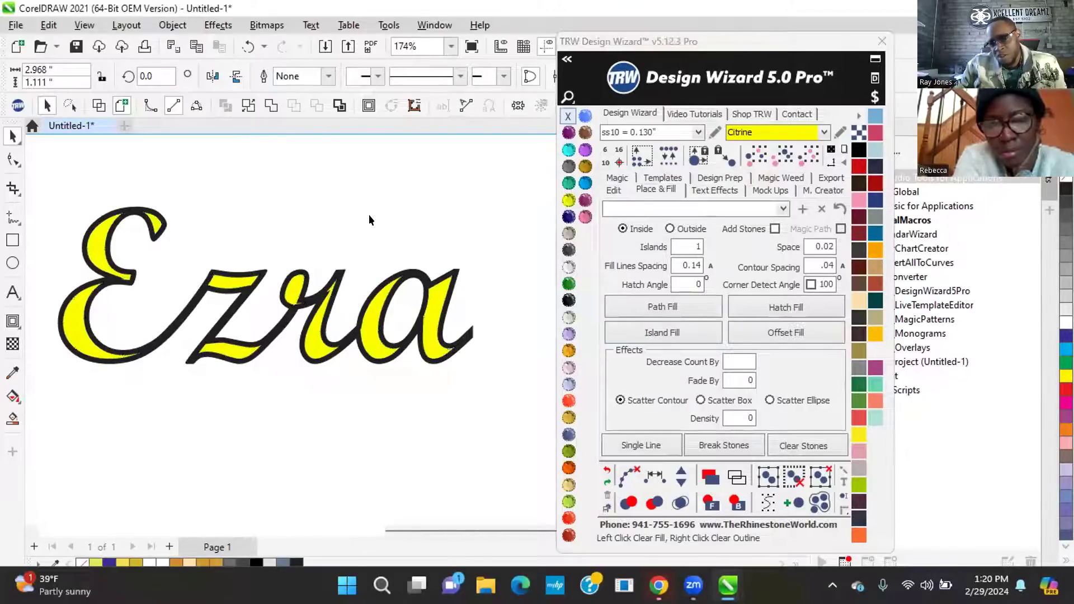
scroll(364, 251, down, 1)
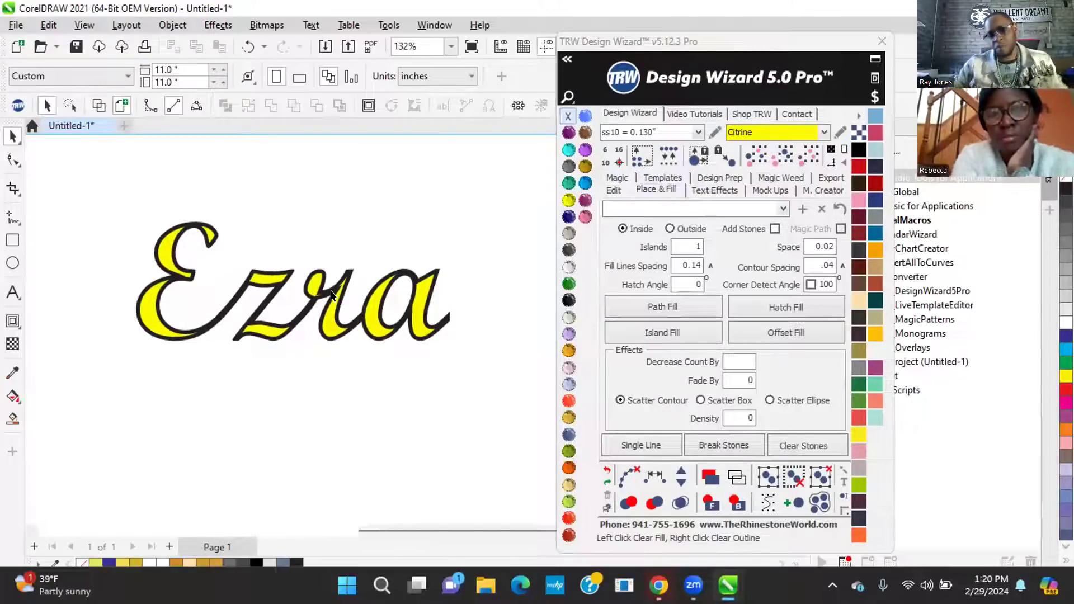
scroll(345, 297, up, 1)
scroll(345, 296, up, 1)
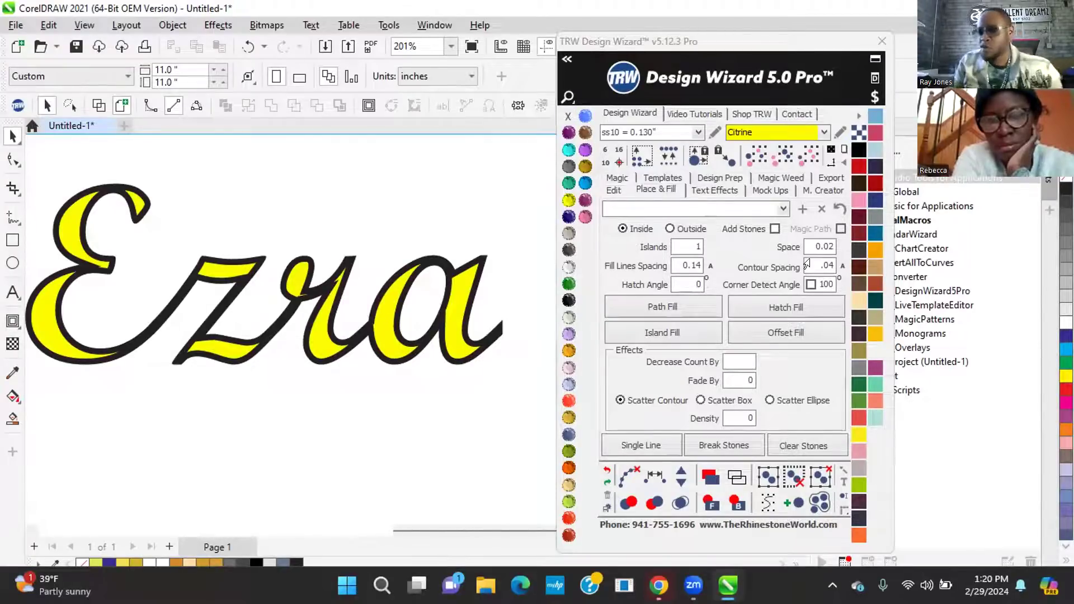
Delete the yellow islands from Ezra and apply an Island Fill with the direction set to Outside
click(460, 284)
key(Delete)
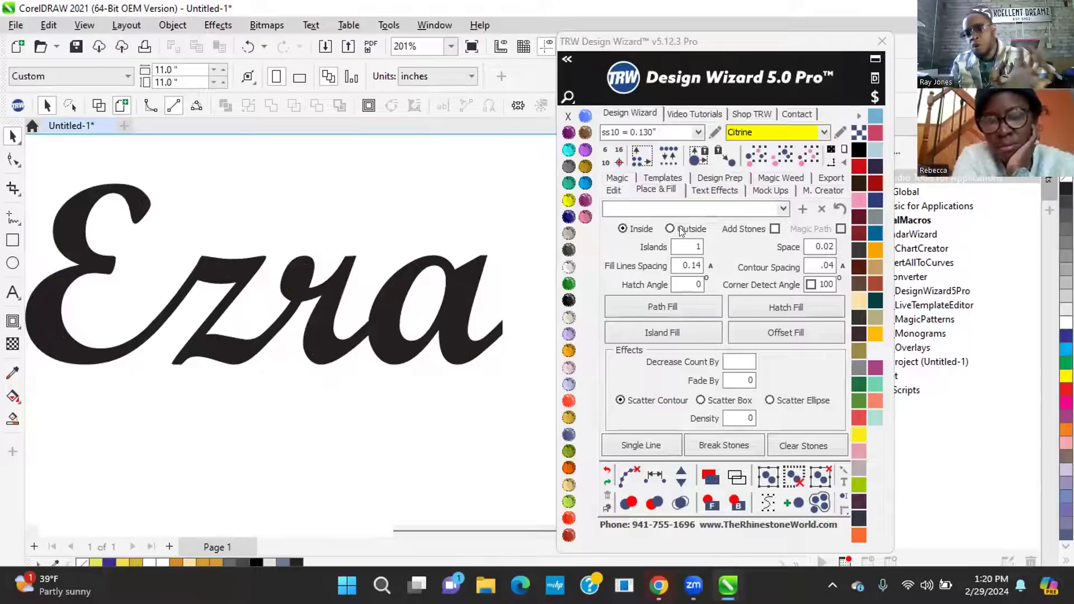
click(668, 231)
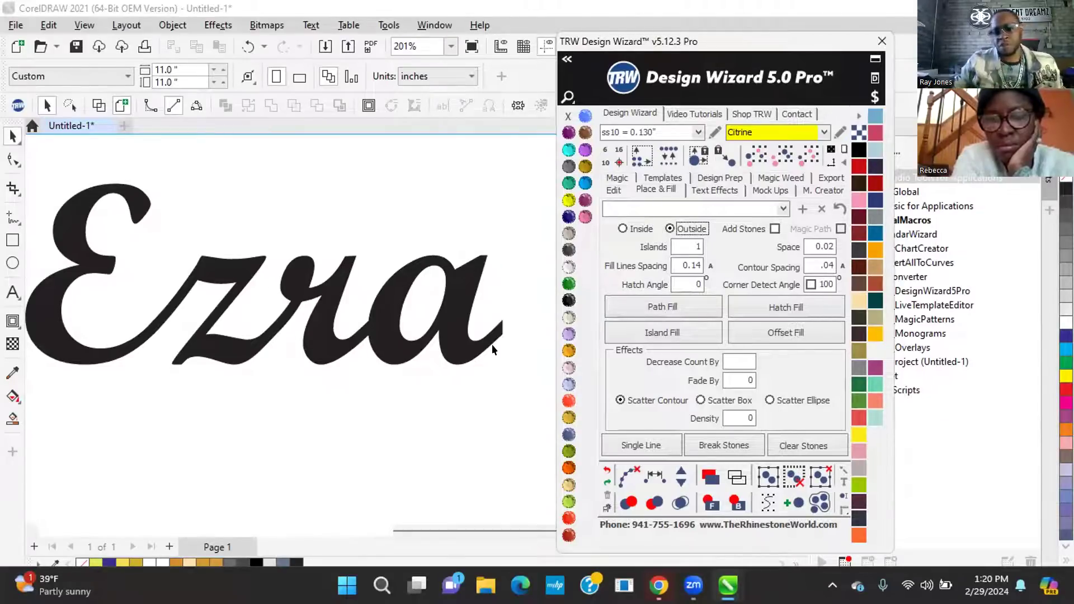
click(467, 301)
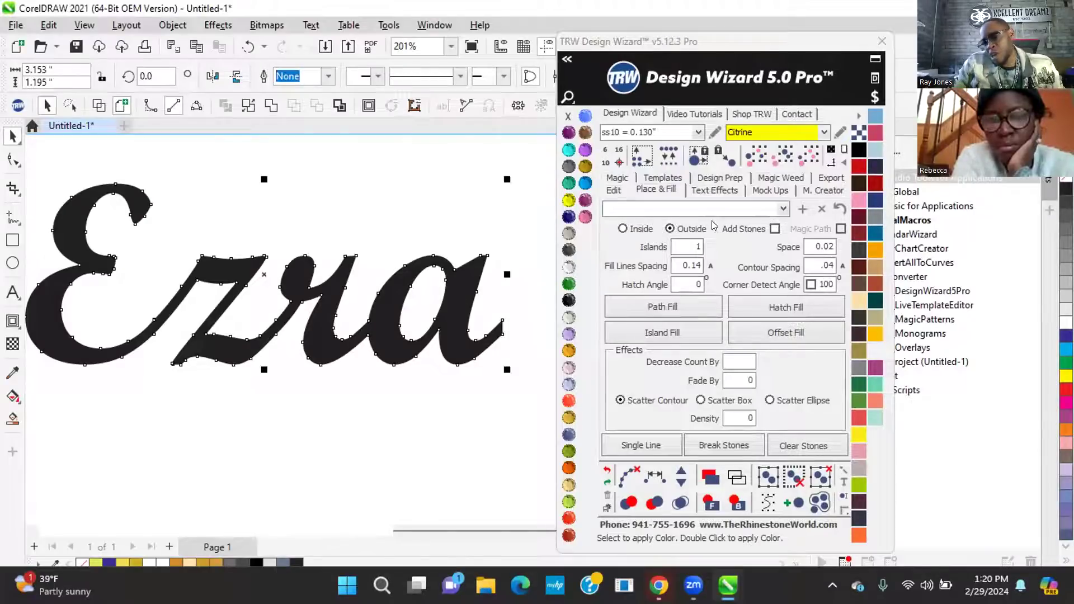
click(674, 334)
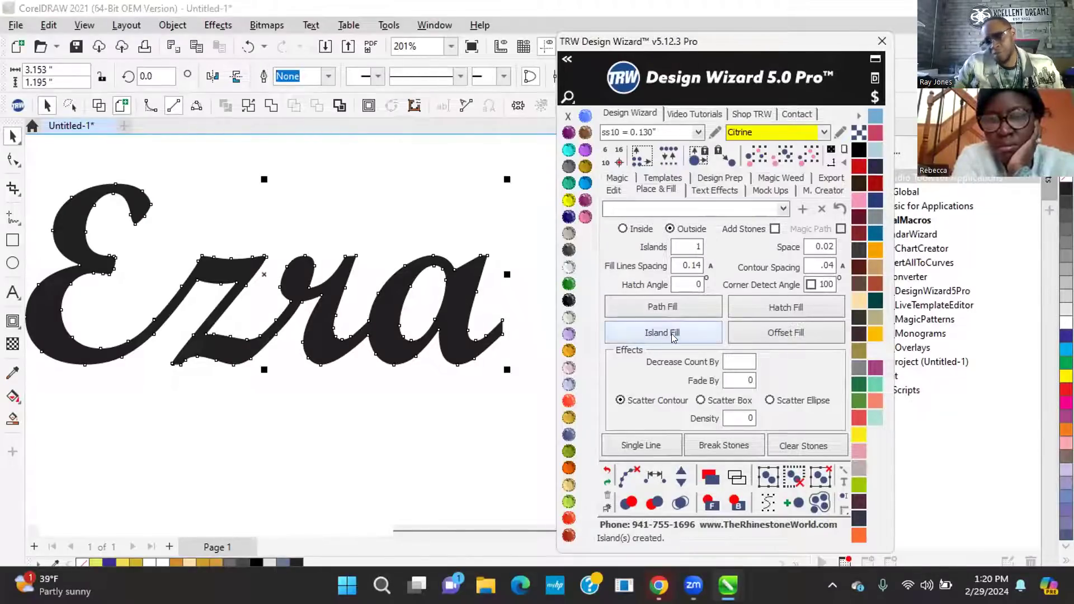
Color the outside island around Ezra Citrine yellow, remove its outline, and deselect it
click(568, 200)
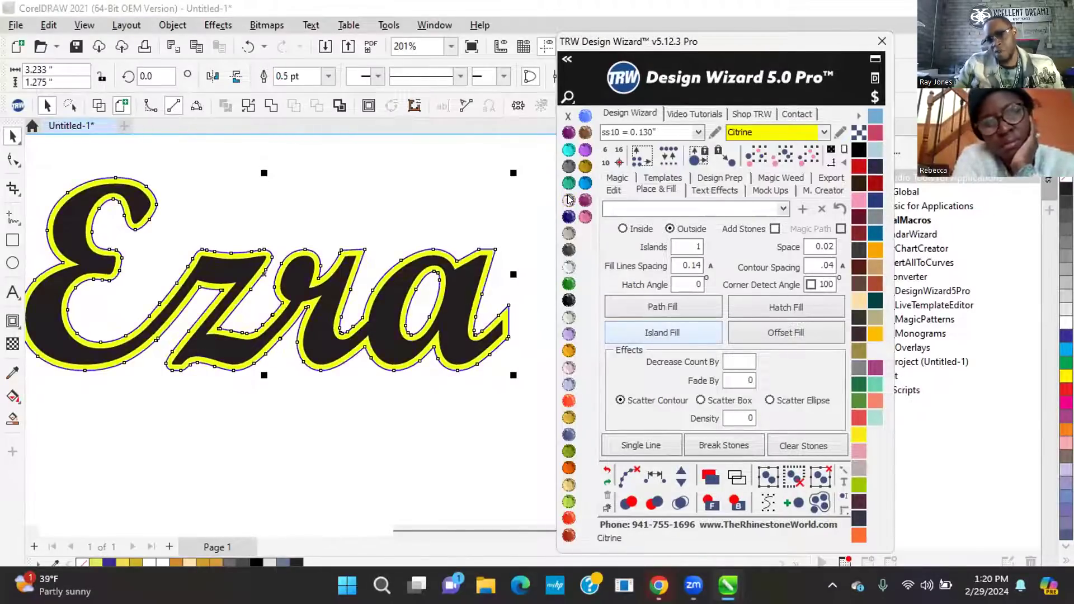
right_click(568, 116)
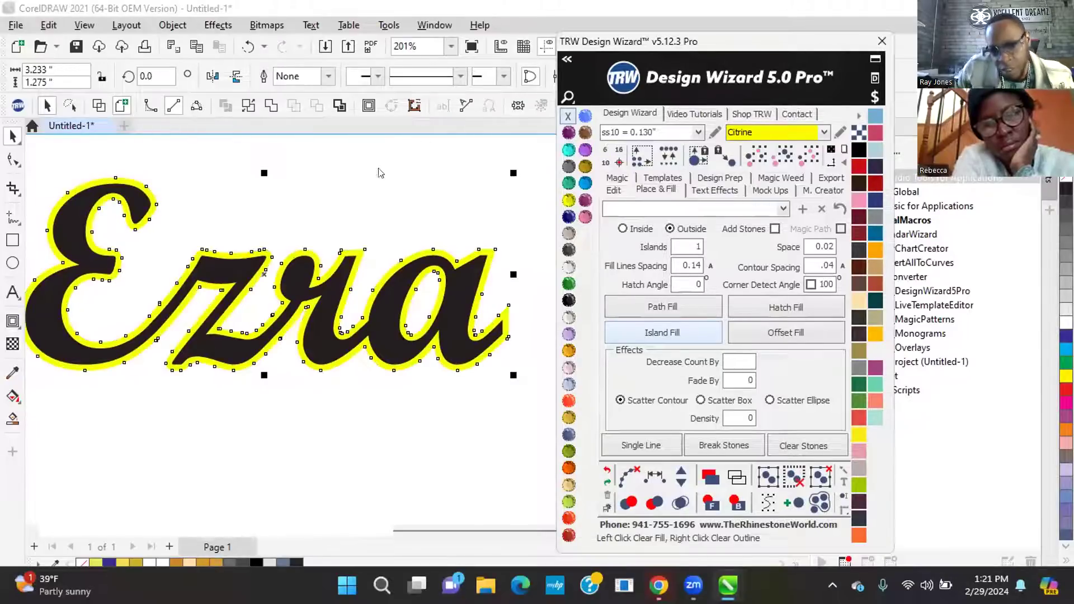
click(425, 203)
scroll(414, 317, down, 2)
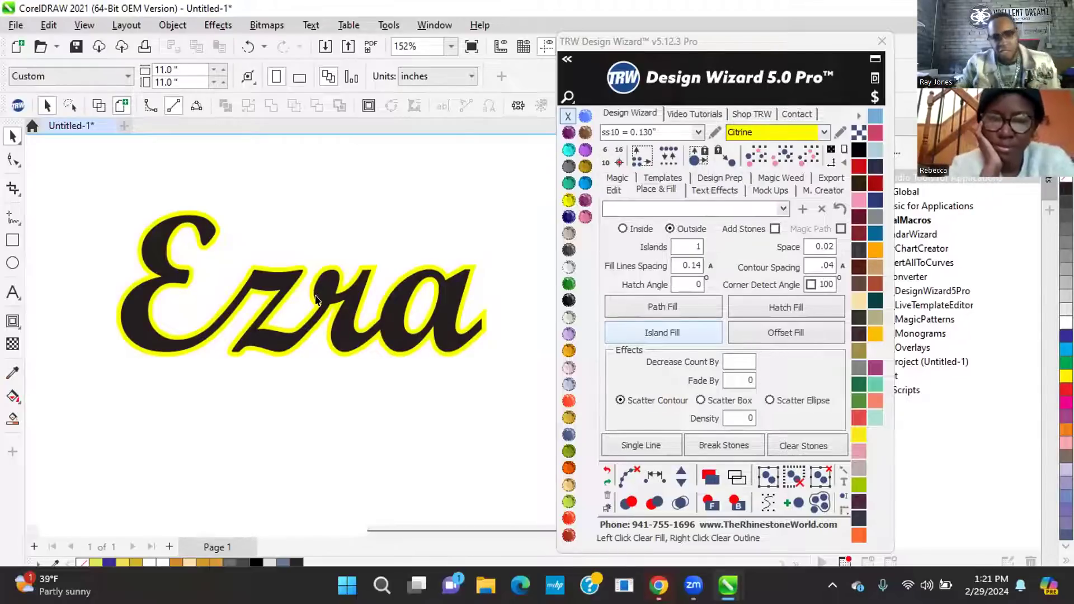
Move the black Ezra lettering down off the yellow island shape, undo the move, and clear the selection
drag(354, 295, 343, 358)
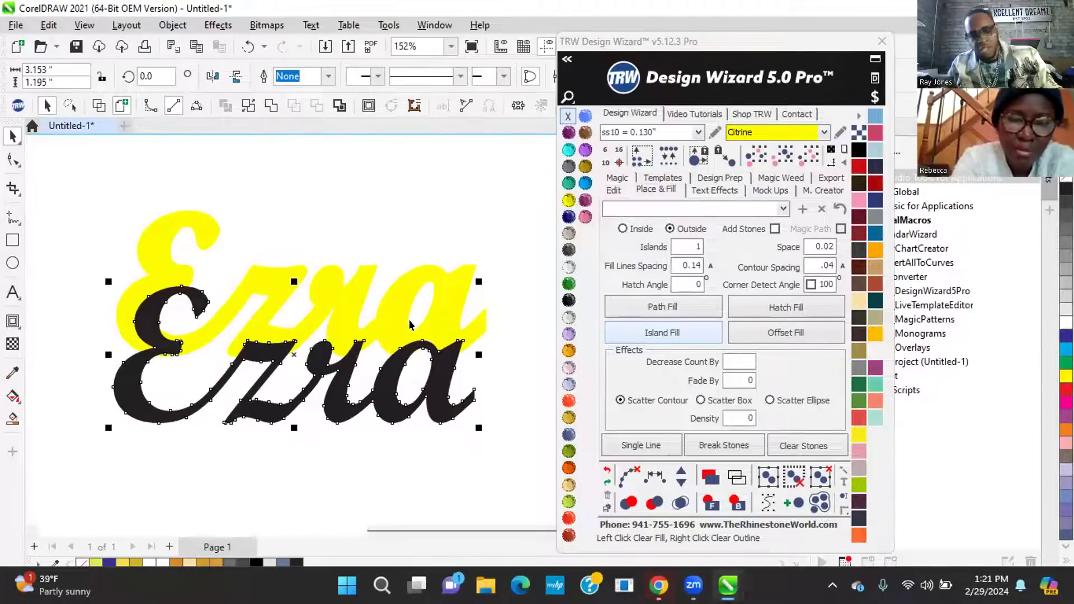
key(ctrl+z)
click(445, 209)
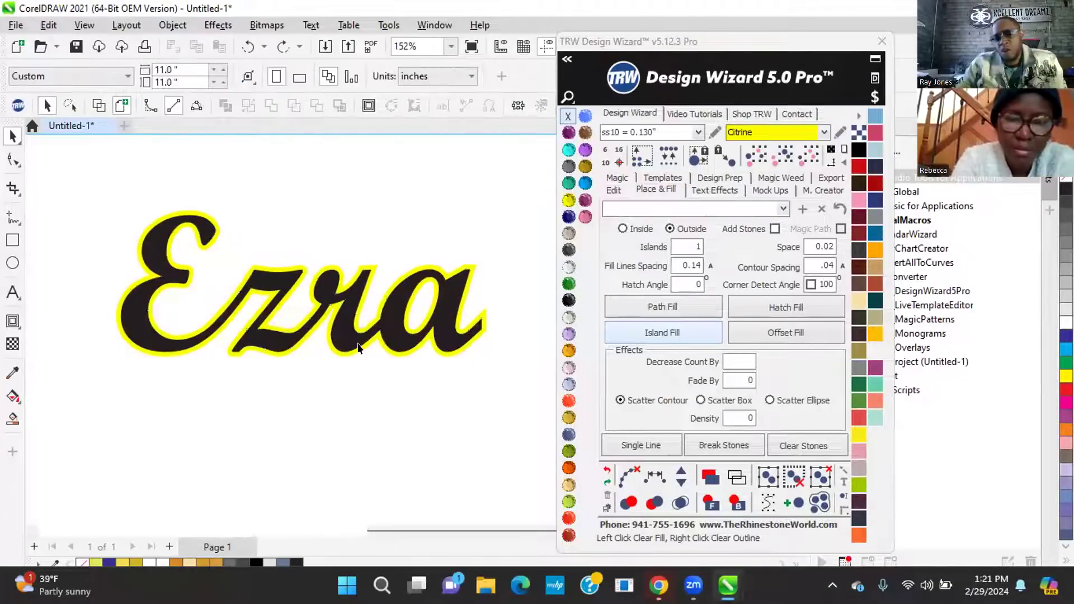
scroll(386, 316, up, 1)
scroll(397, 311, down, 1)
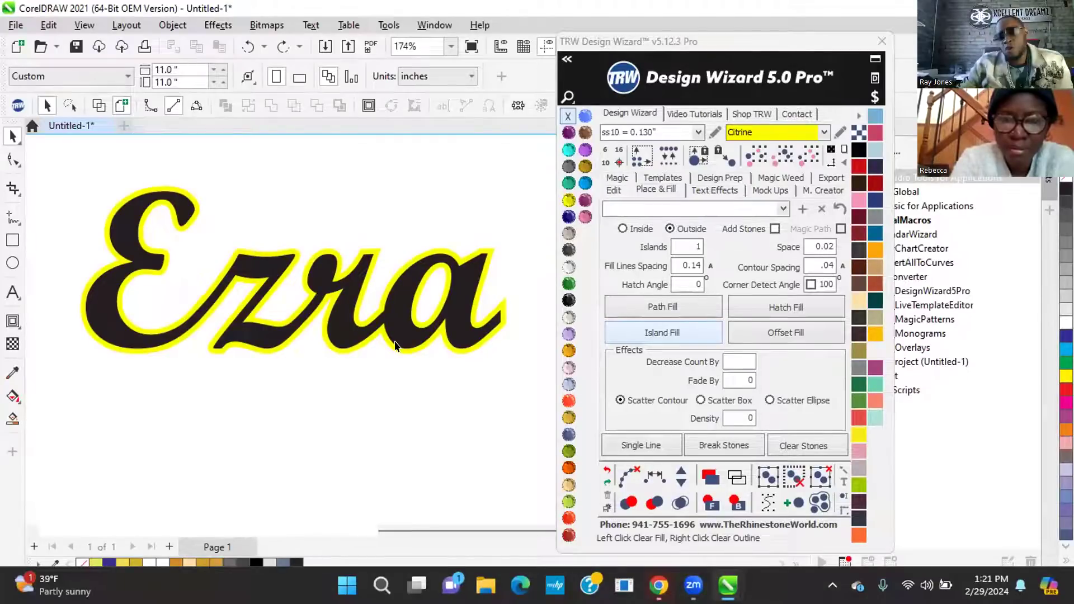
Select the black lettering together with the yellow island, examine how the two layers overlap, and deselect them
click(389, 314)
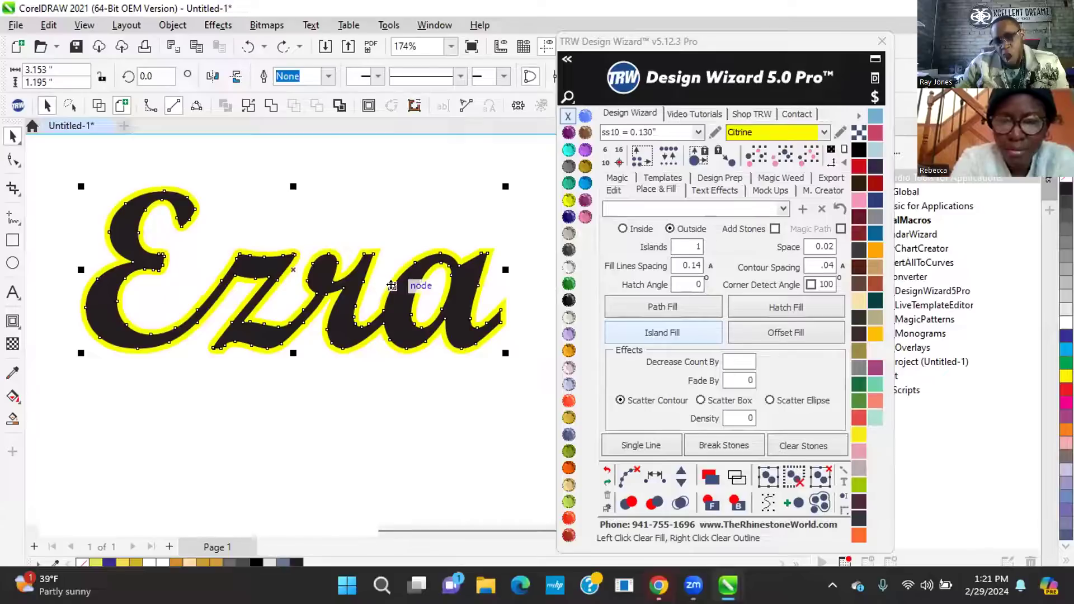
scroll(390, 286, up, 2)
scroll(390, 286, up, 1)
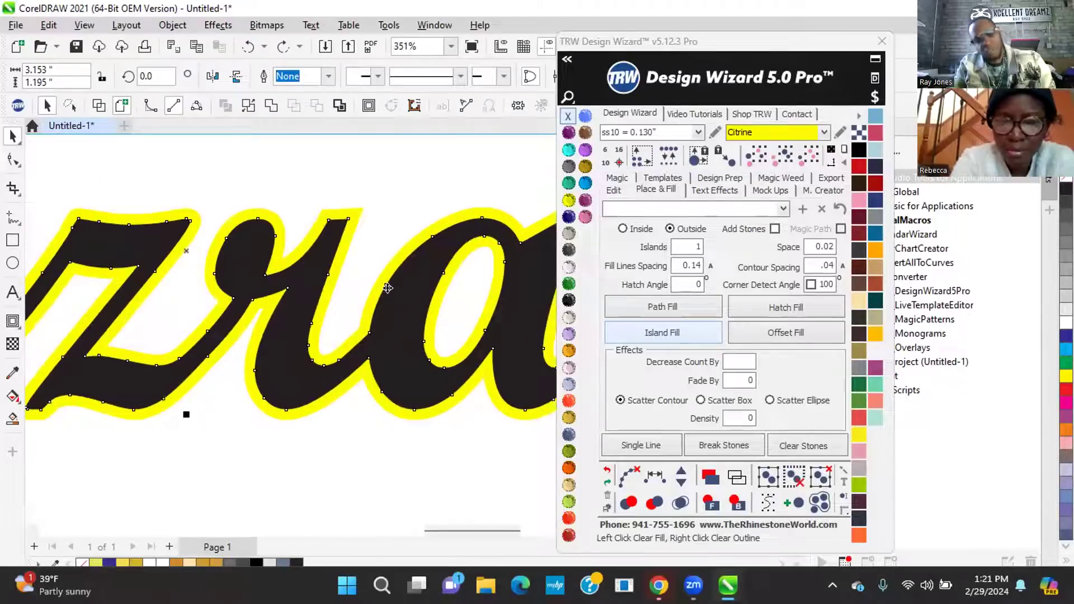
shift+click(393, 259)
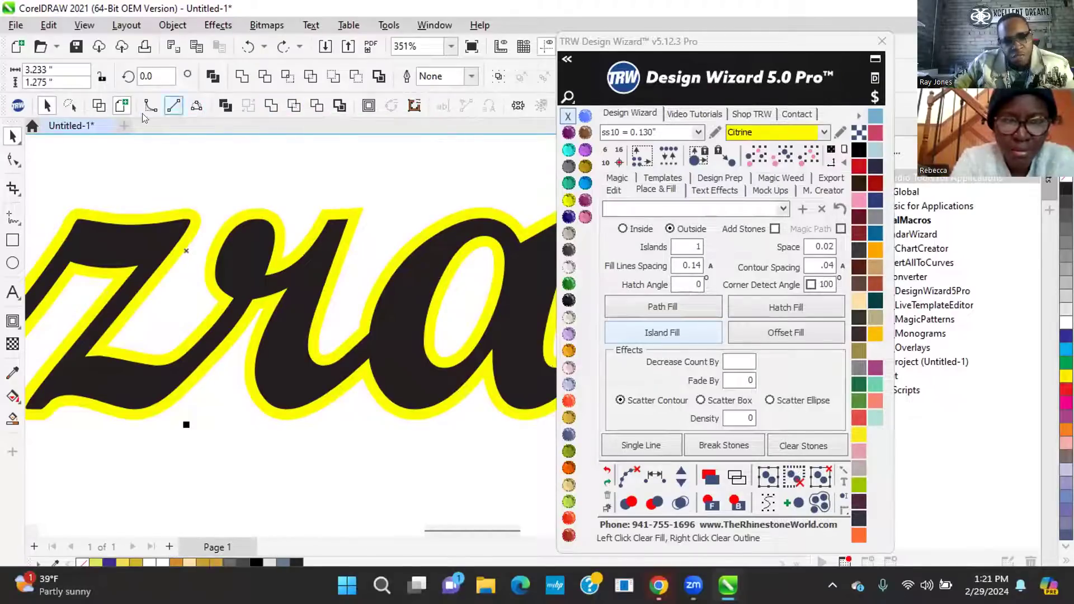
scroll(184, 182, down, 1)
scroll(184, 183, down, 2)
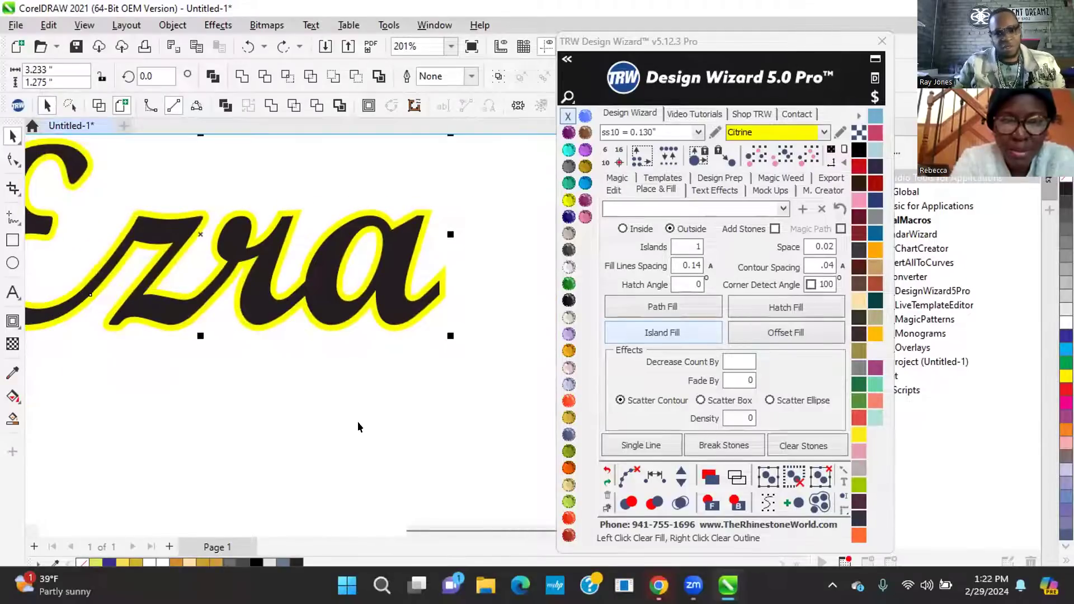
click(357, 421)
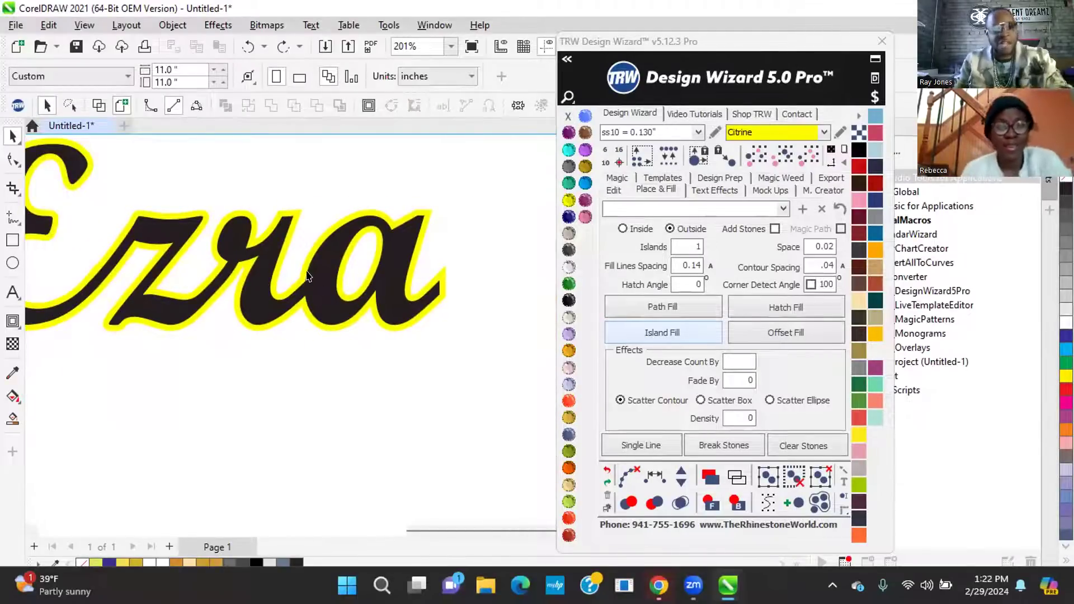
scroll(202, 215, down, 2)
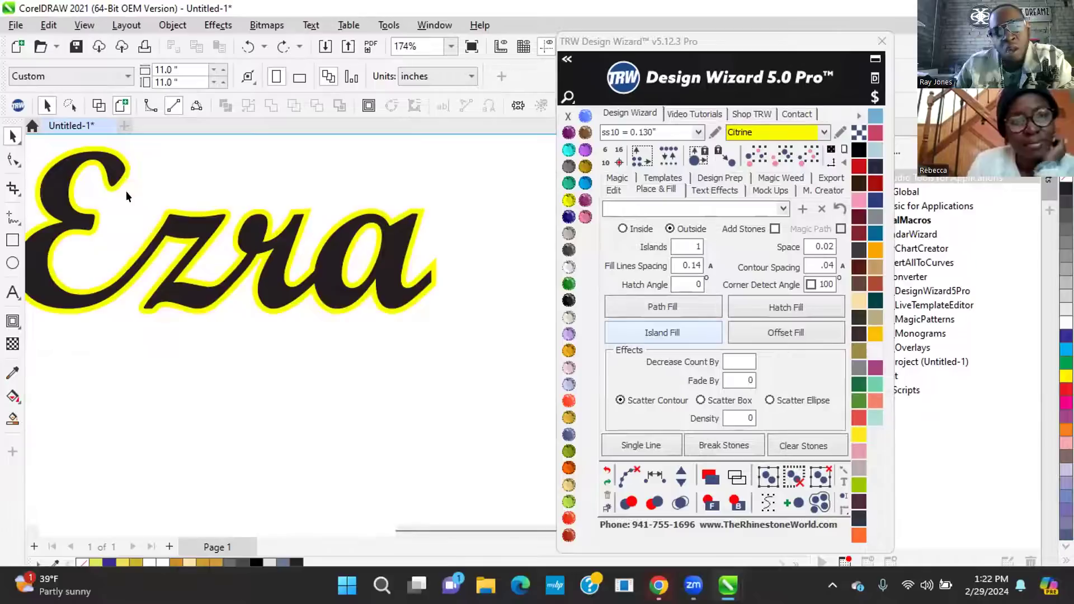
scroll(34, 167, up, 1)
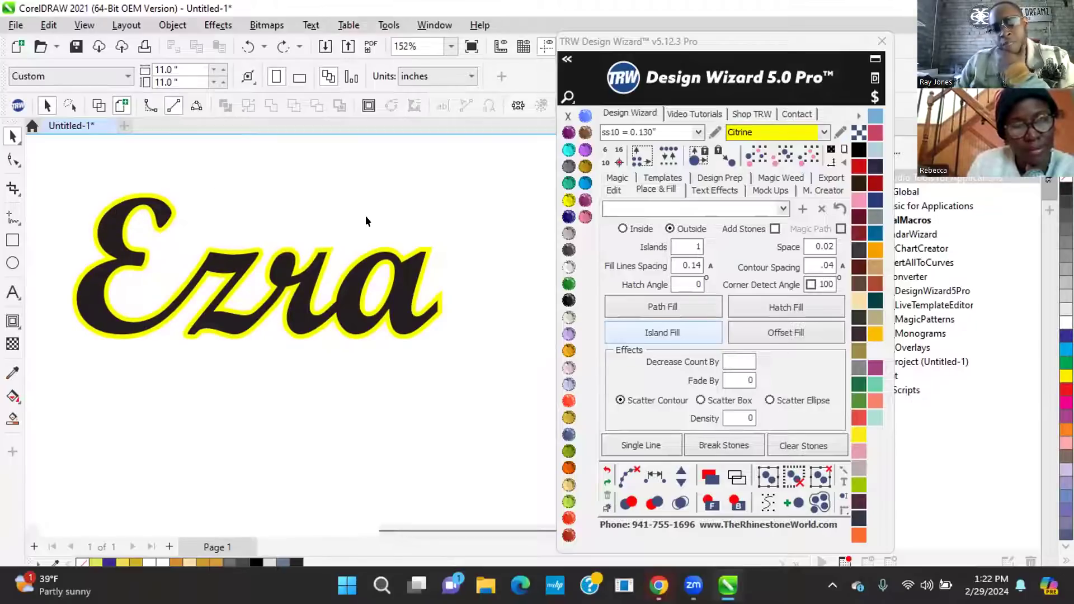
Compare Ezra in Wireframe and Enhanced view twice, ending in Enhanced view
click(98, 106)
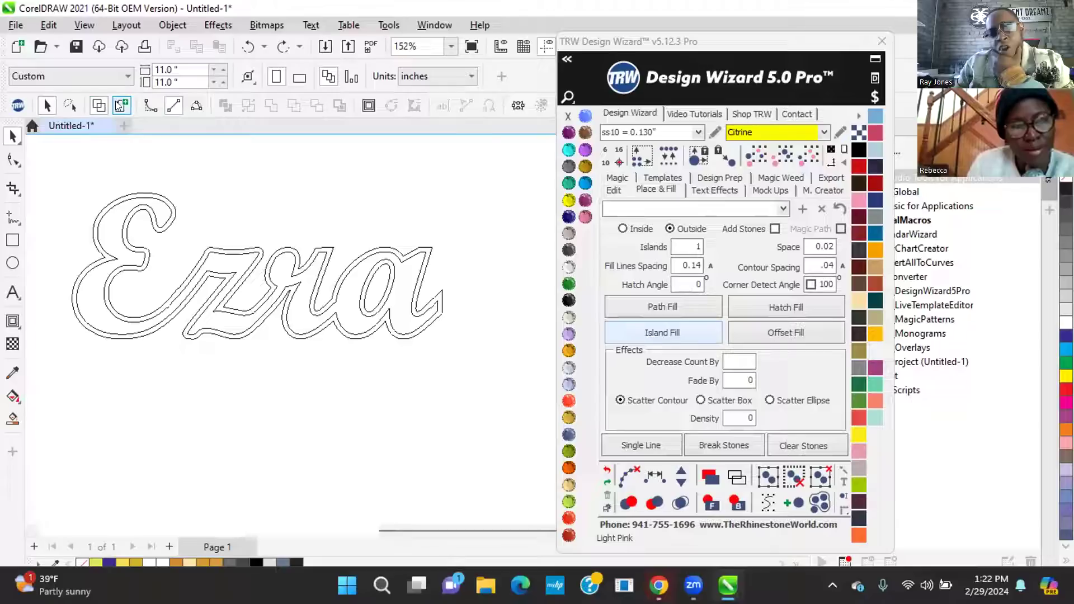
click(121, 105)
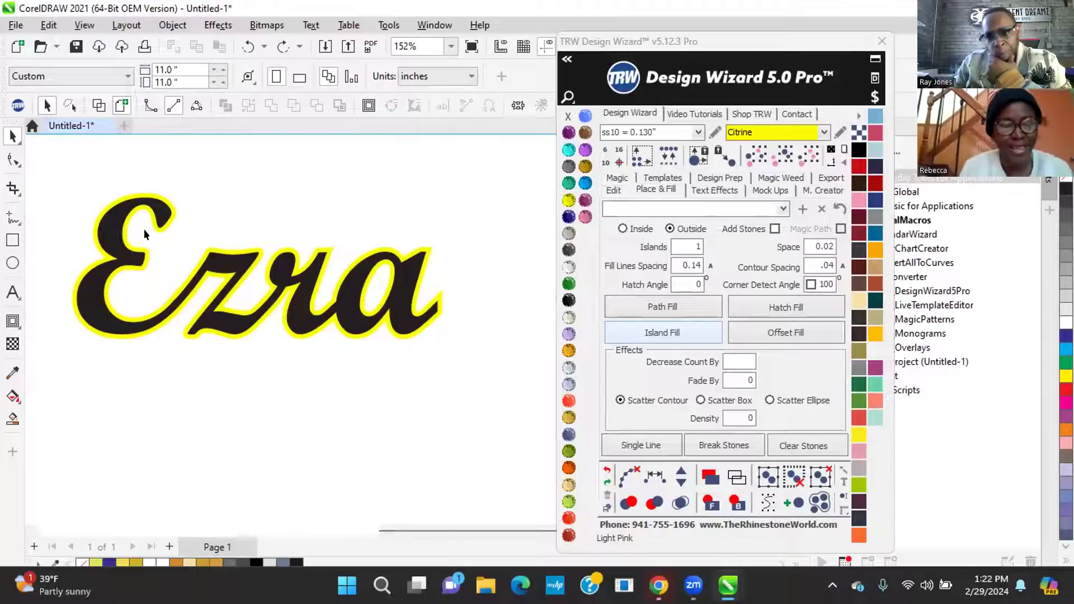
click(97, 107)
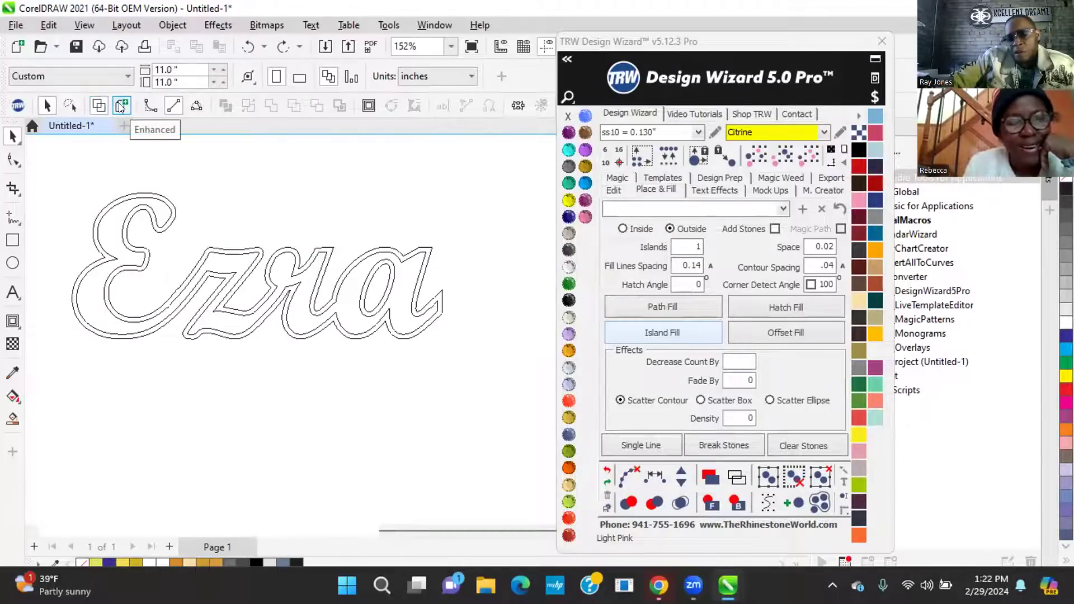
click(120, 107)
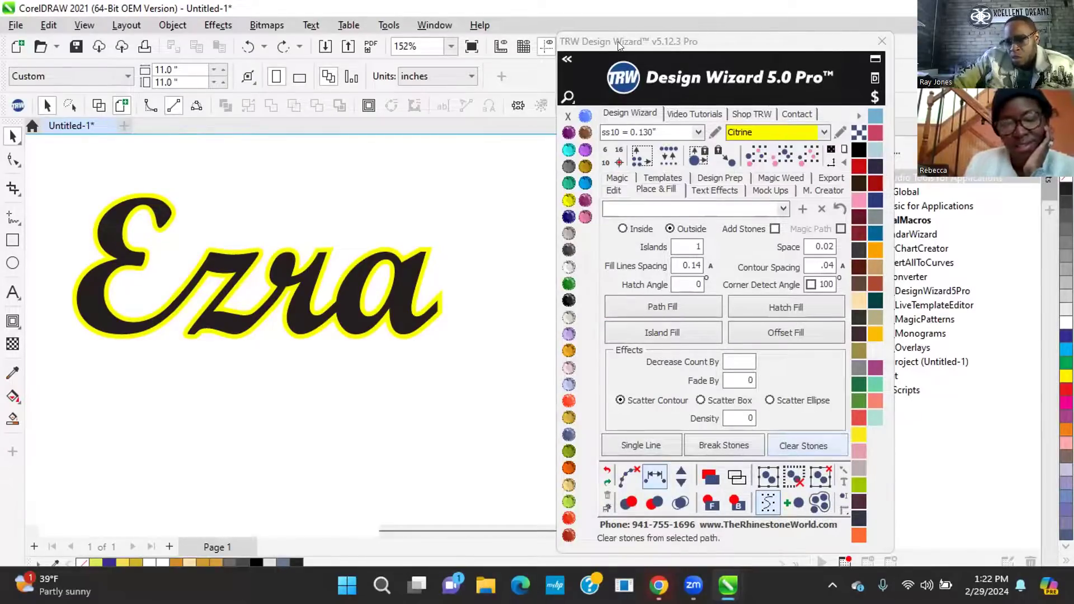
Look through the Design Wizard's Design Prep, Export and Edit tools, and use its own Wireframe and Enhanced view switches on Ezra
click(718, 177)
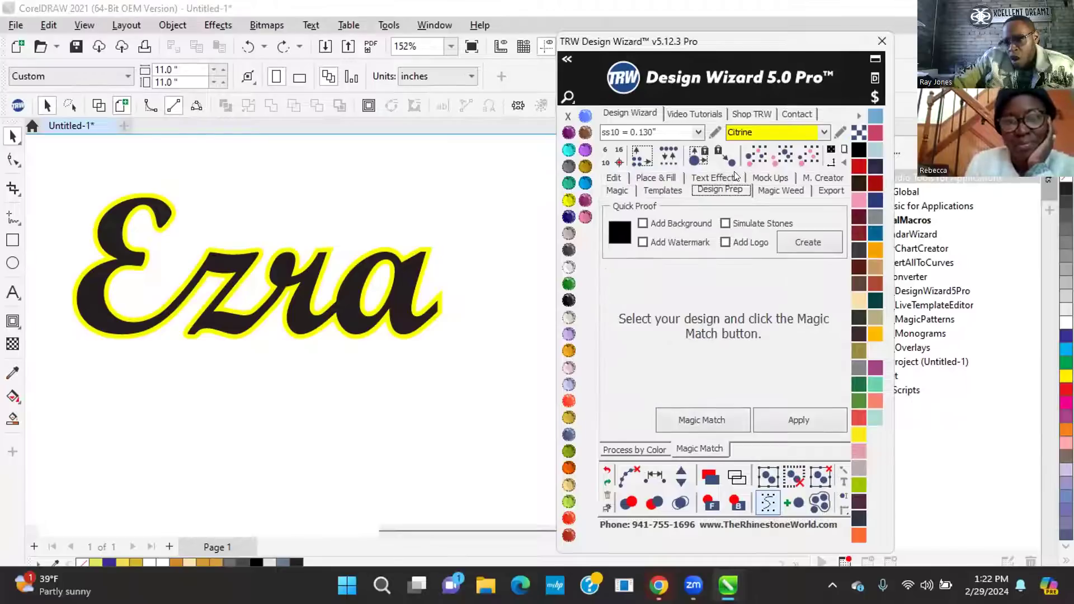
click(822, 192)
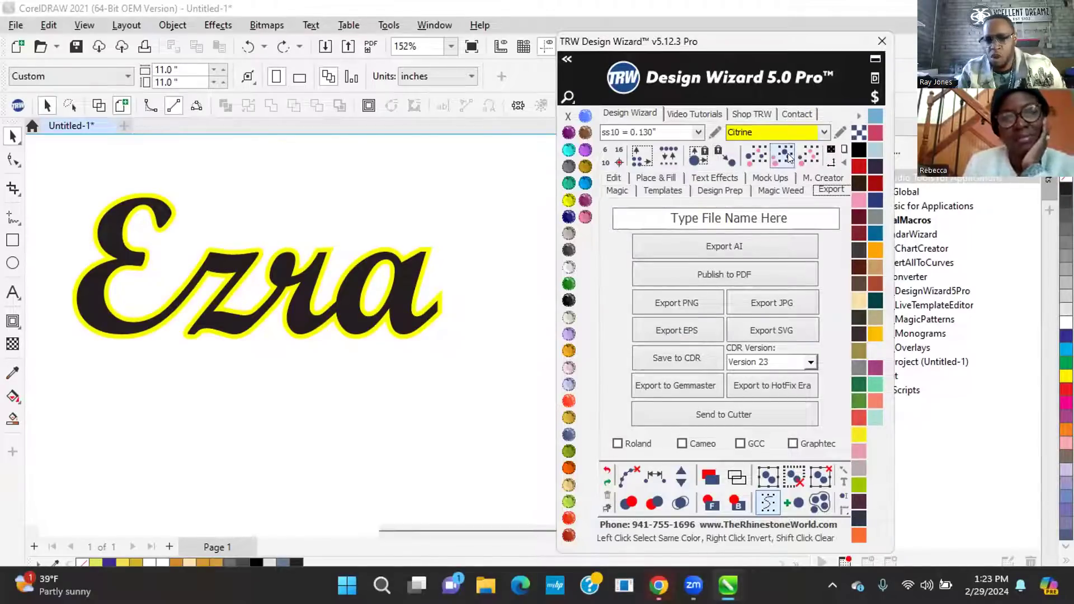
click(613, 178)
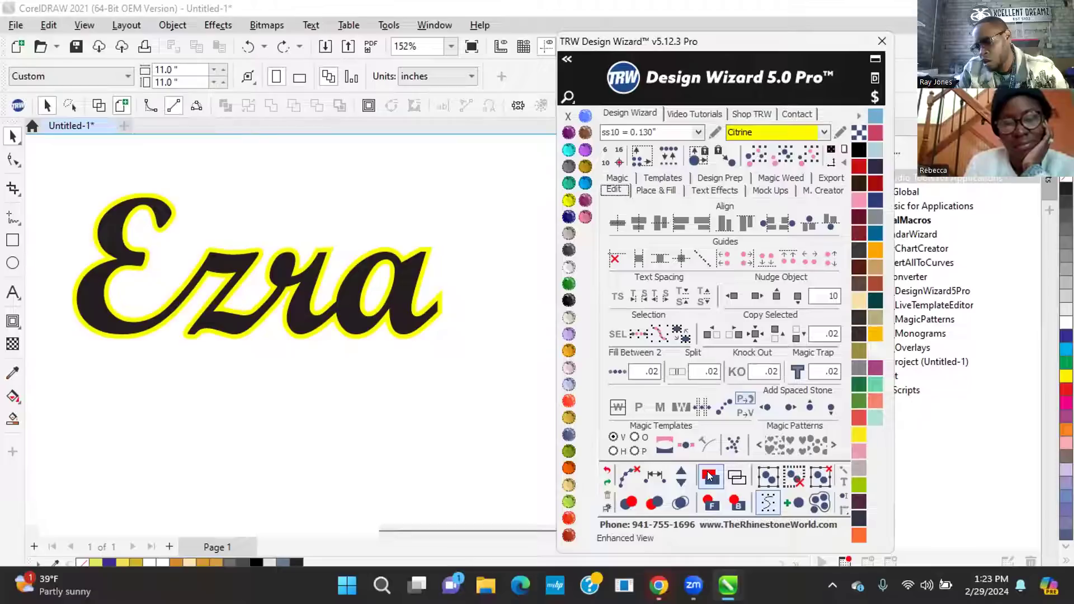
click(735, 477)
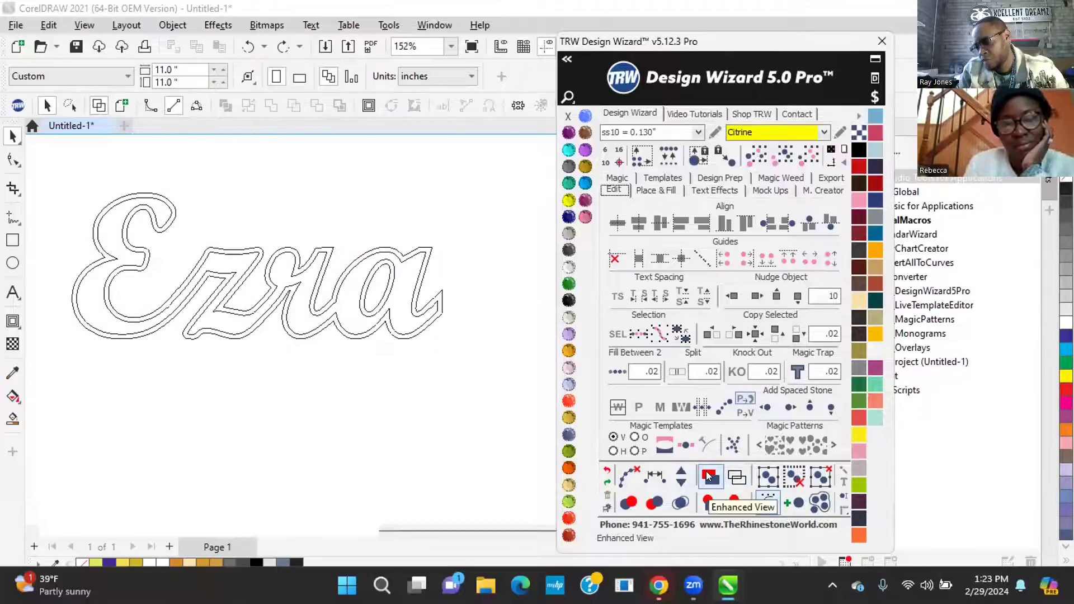
click(707, 476)
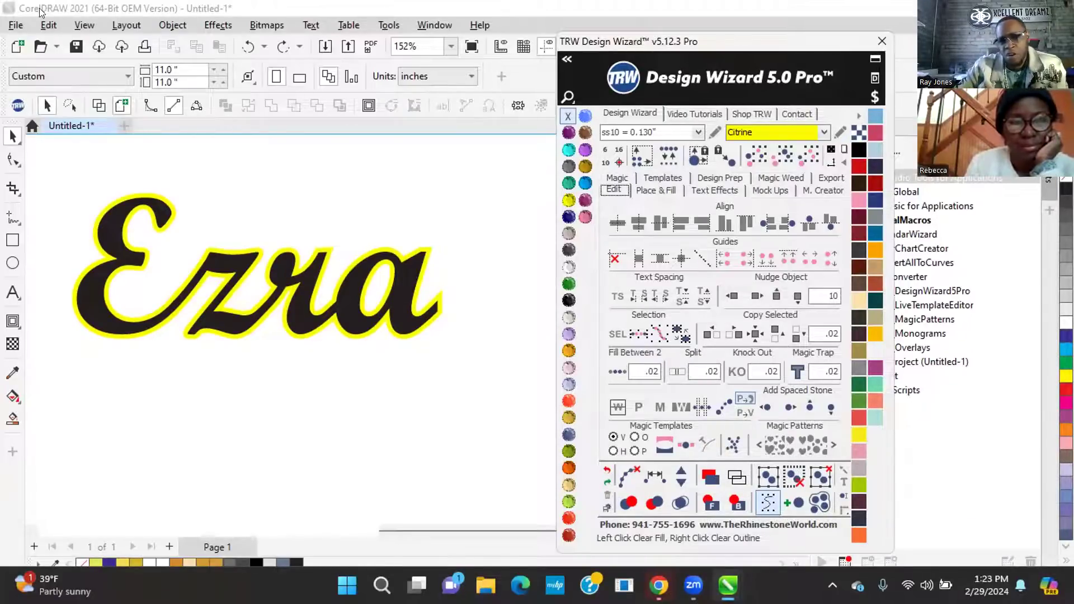
Check CorelDRAW's list of view modes without changing it, and move the Design Wizard window farther from the lettering
click(83, 25)
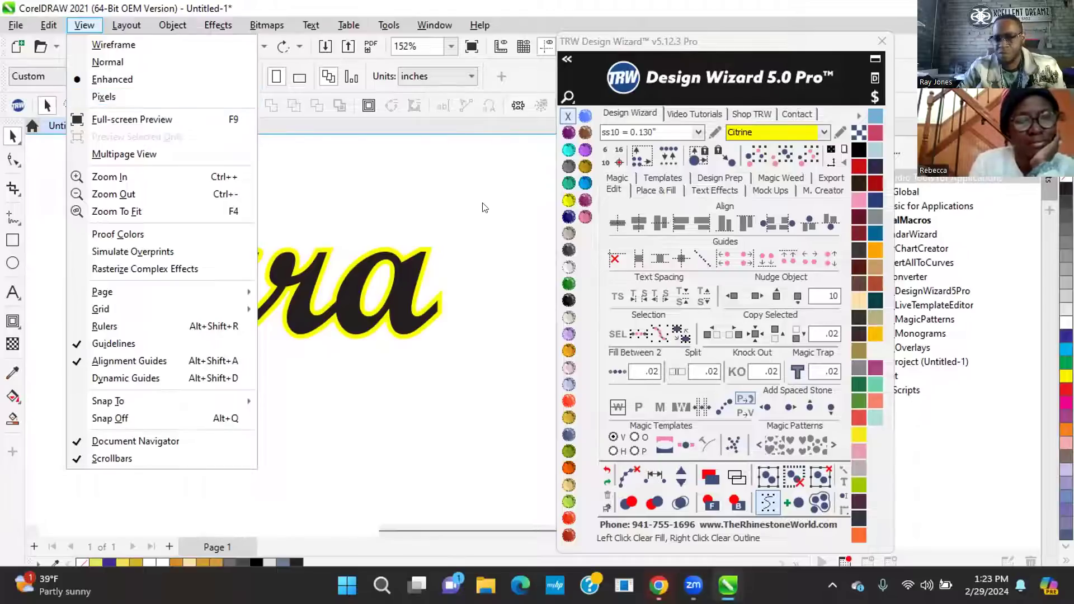
click(431, 280)
scroll(431, 284, down, 1)
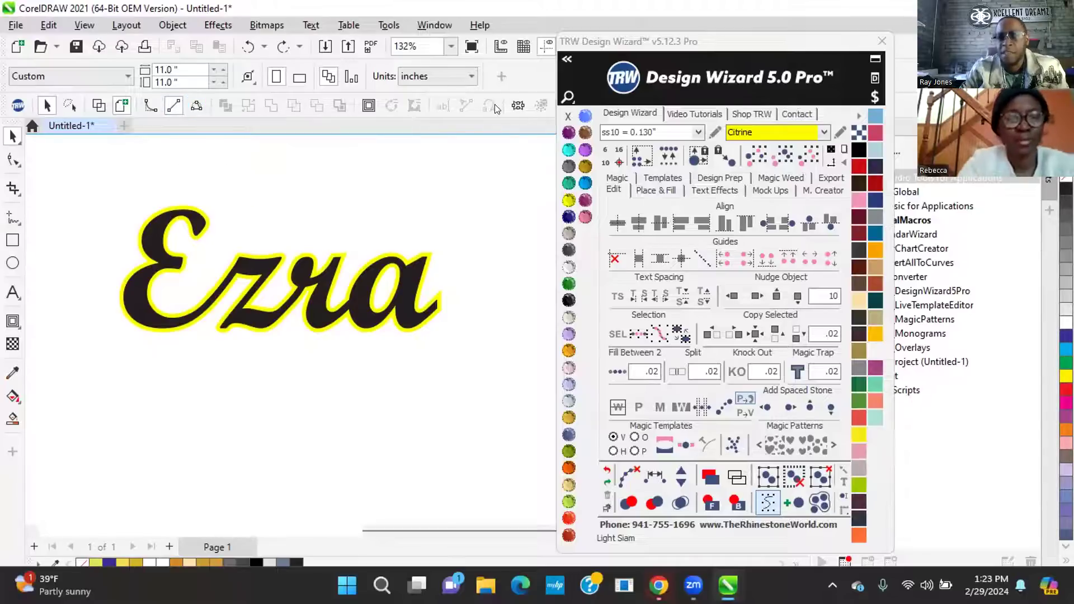
drag(685, 47, 856, 60)
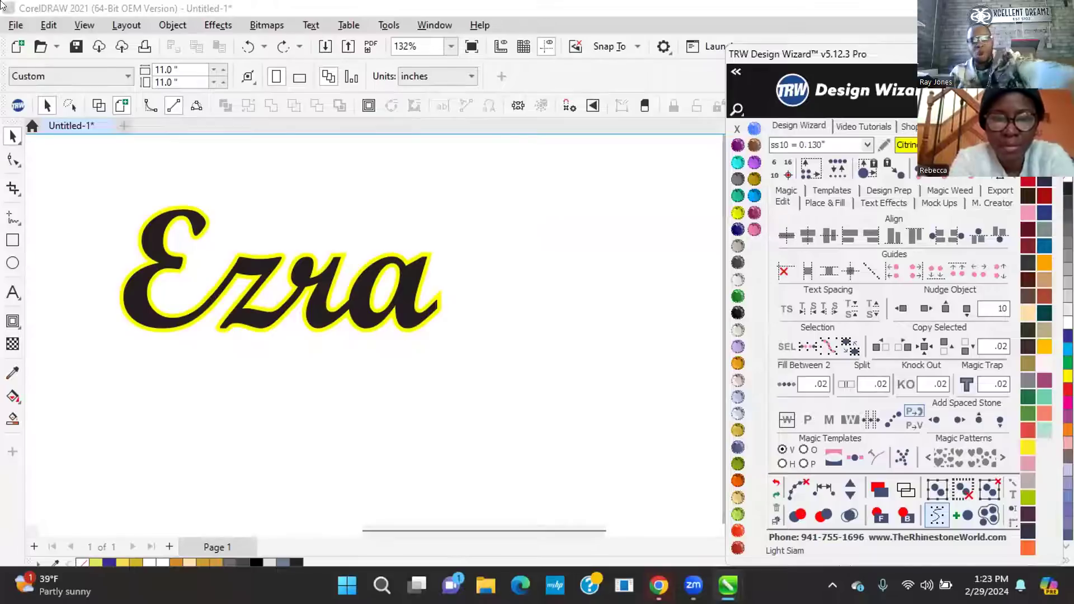
Inspect the black lettering's nodes and the yellow border up close, especially around the letters z, r and a
click(148, 240)
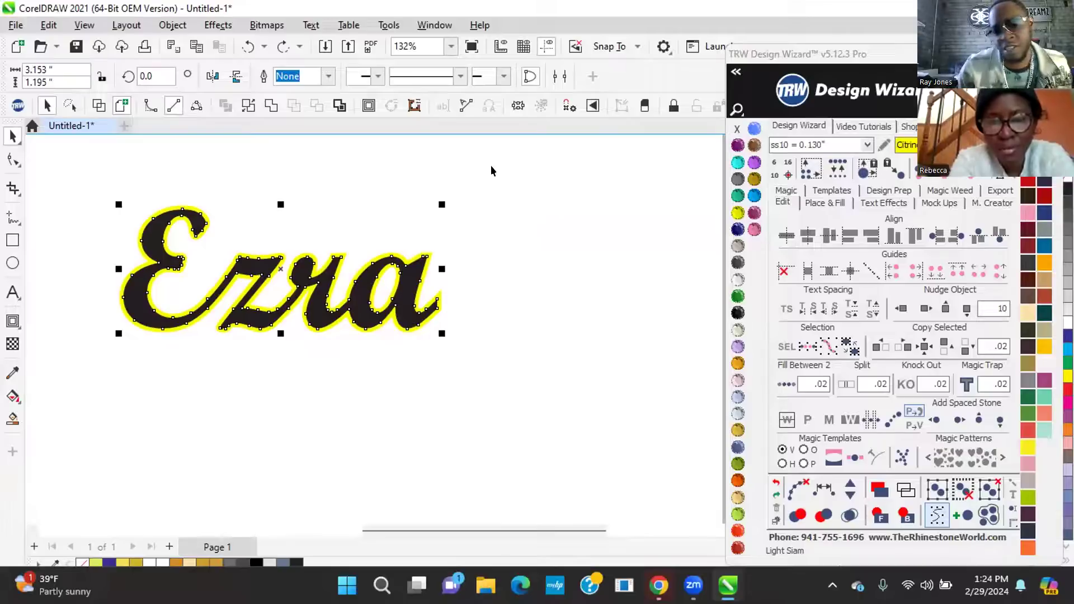
click(372, 221)
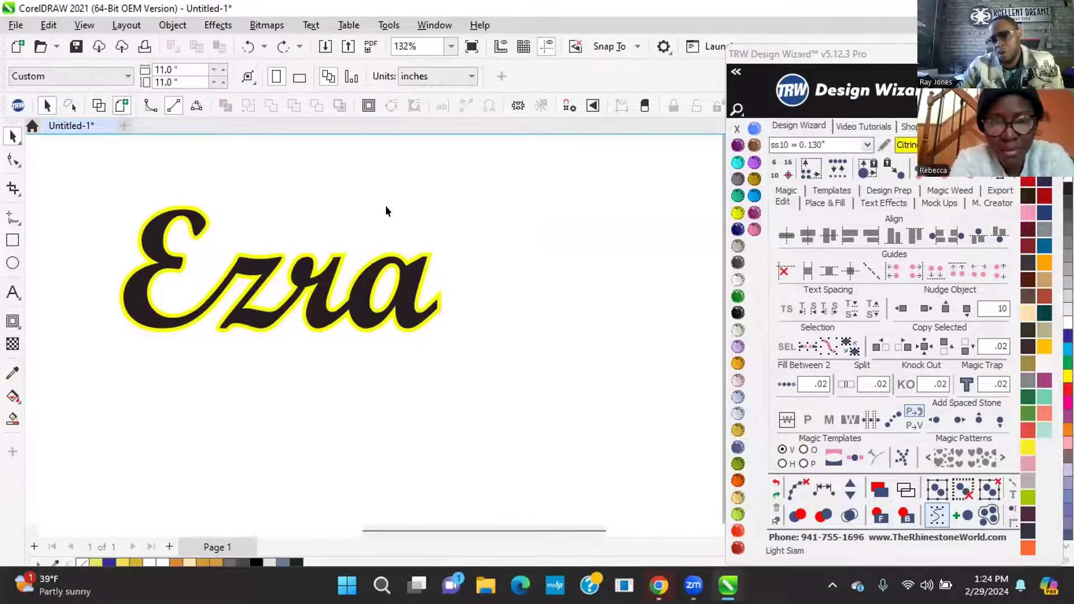
click(310, 313)
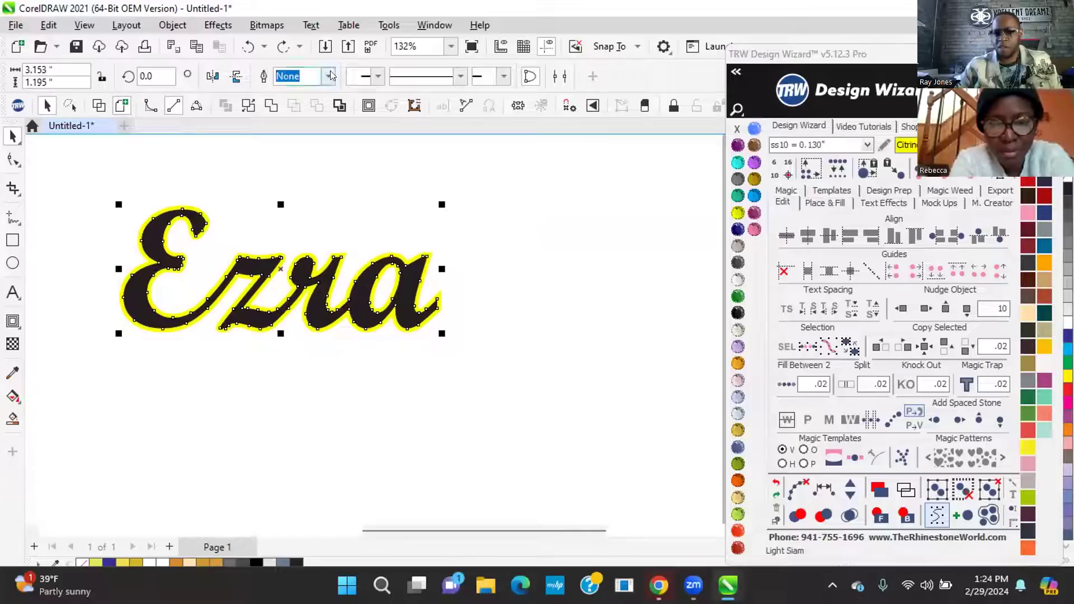
scroll(310, 268, up, 1)
scroll(329, 260, up, 2)
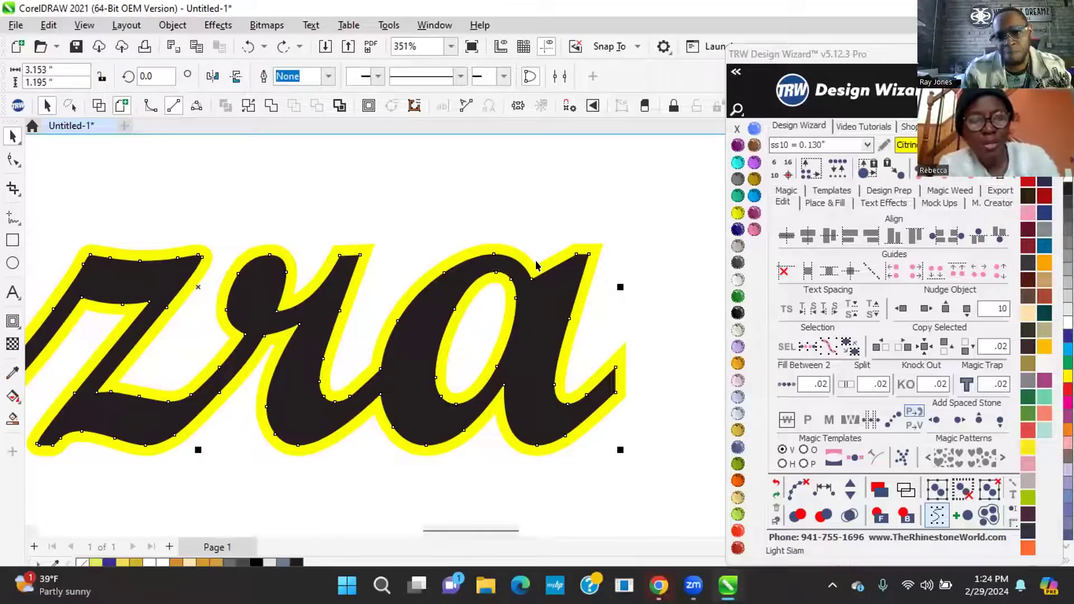
scroll(536, 265, down, 3)
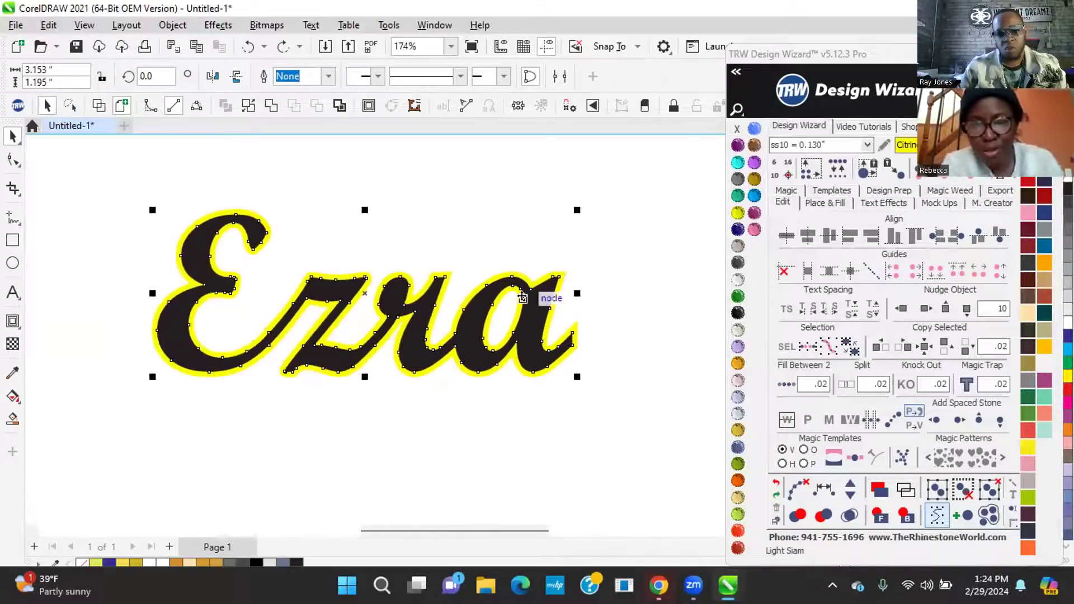
click(492, 234)
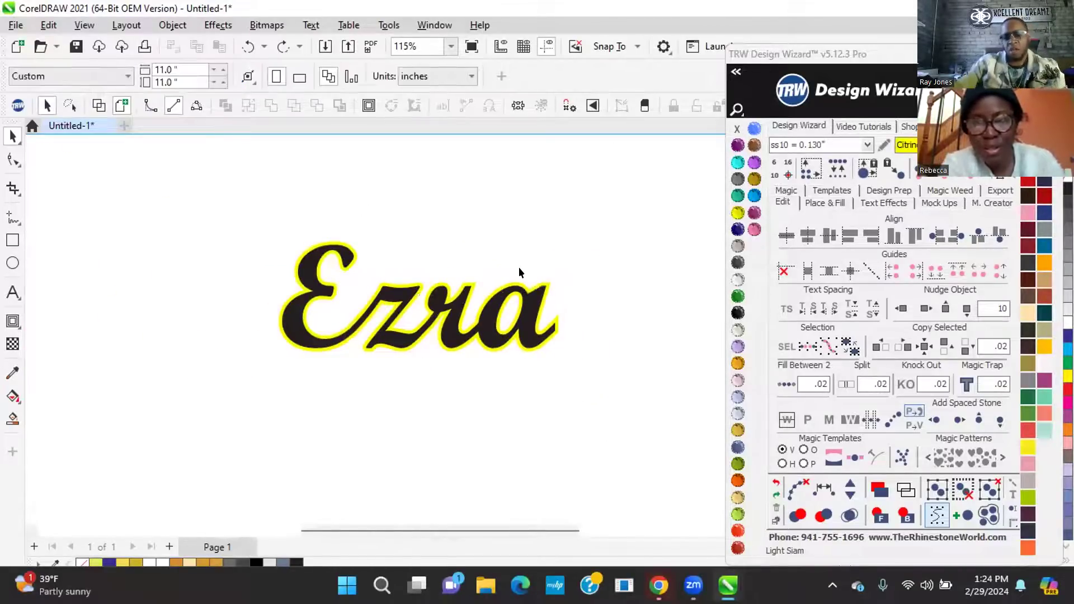
scroll(497, 326, up, 6)
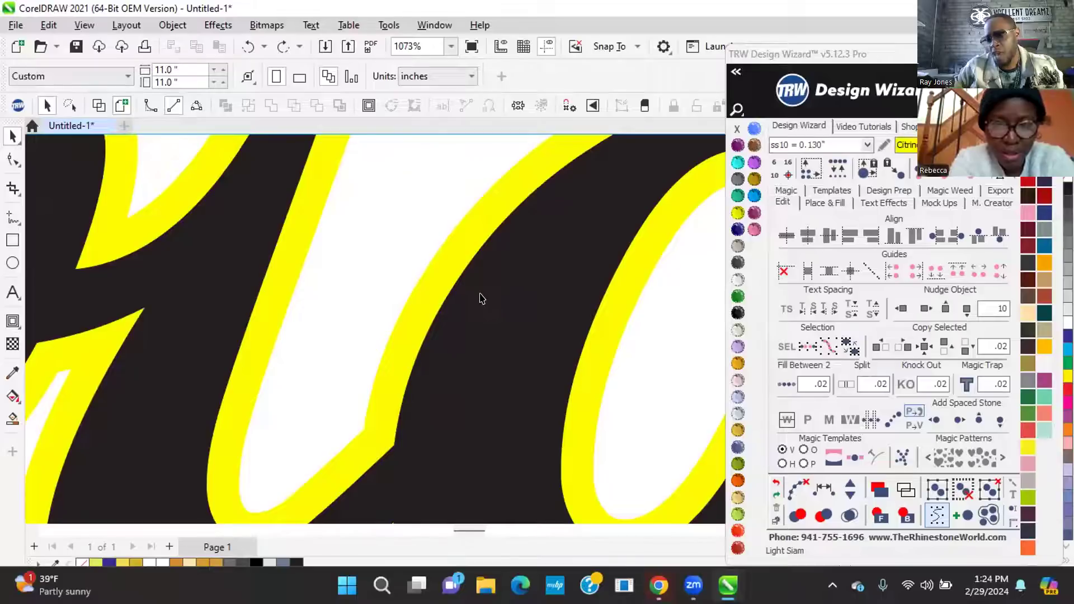
scroll(480, 297, down, 4)
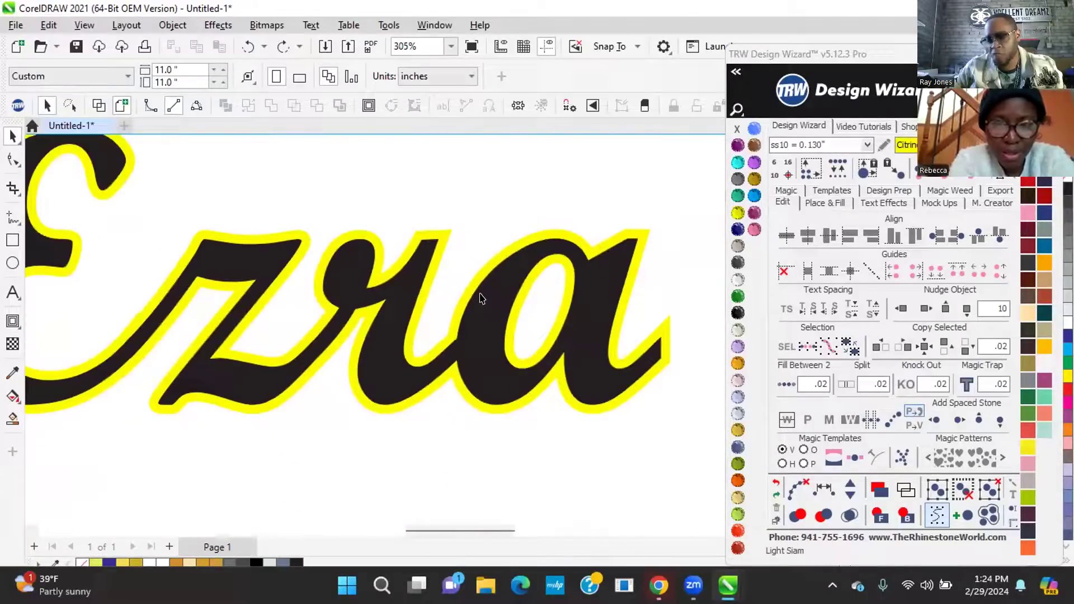
click(476, 291)
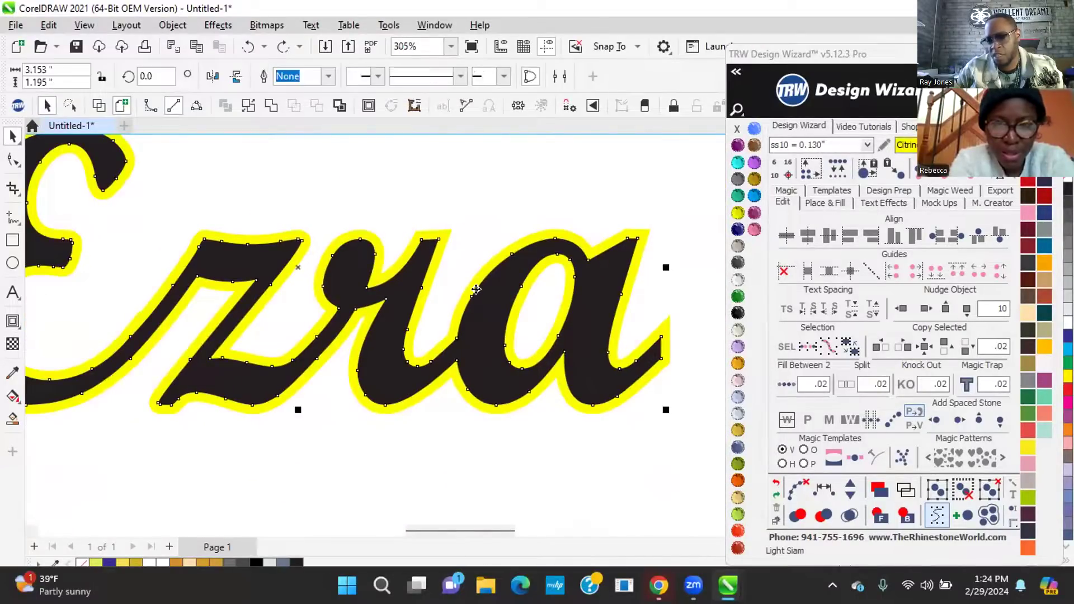
scroll(476, 289, up, 5)
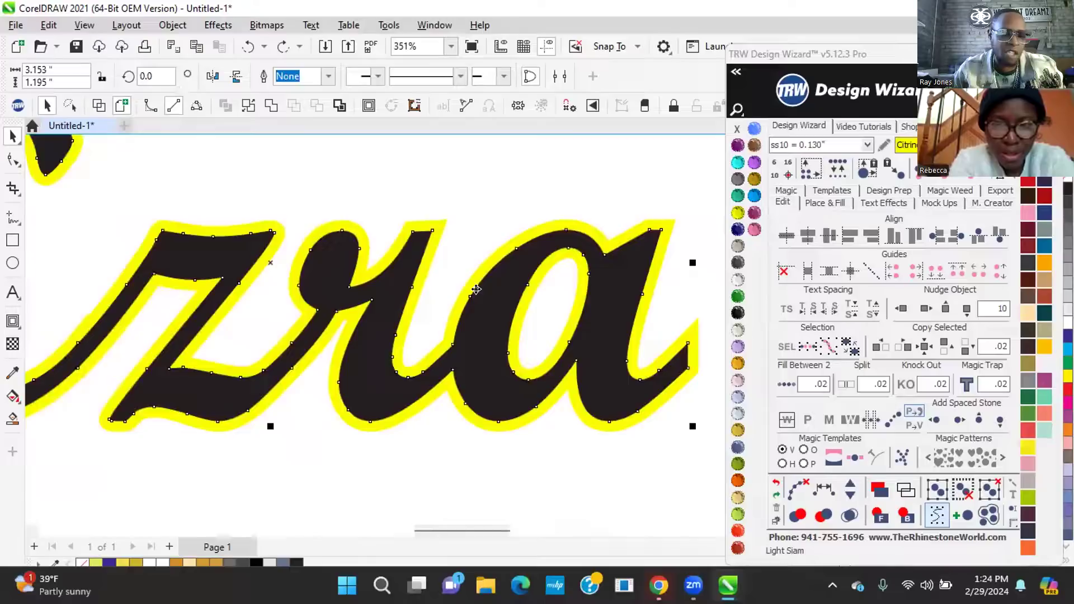
Try welding the black Ezra lettering and its yellow border into one shape, then undo the weld
scroll(475, 289, down, 6)
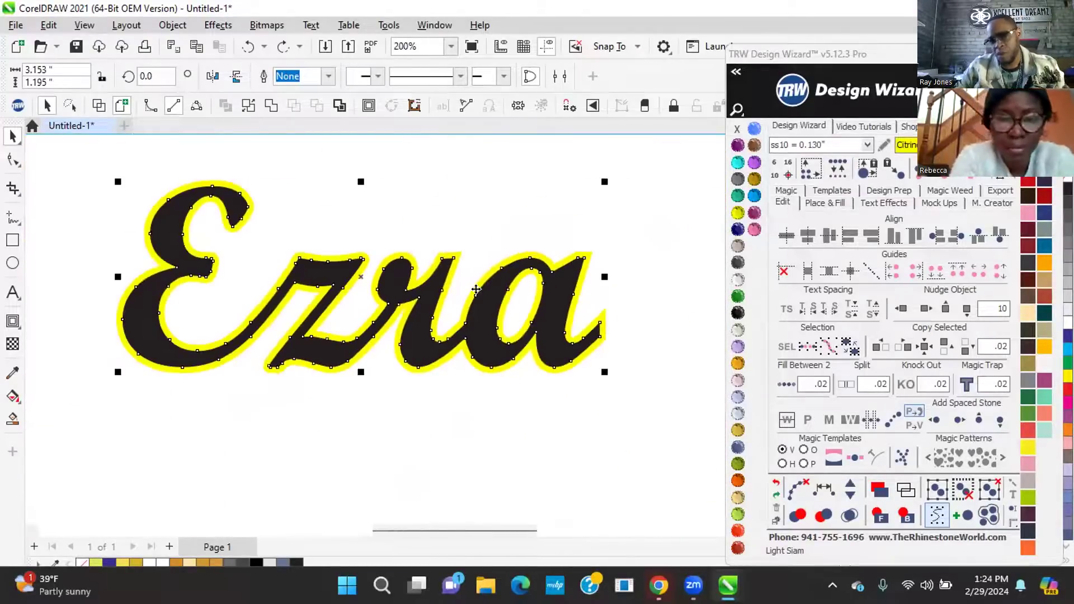
scroll(475, 289, up, 2)
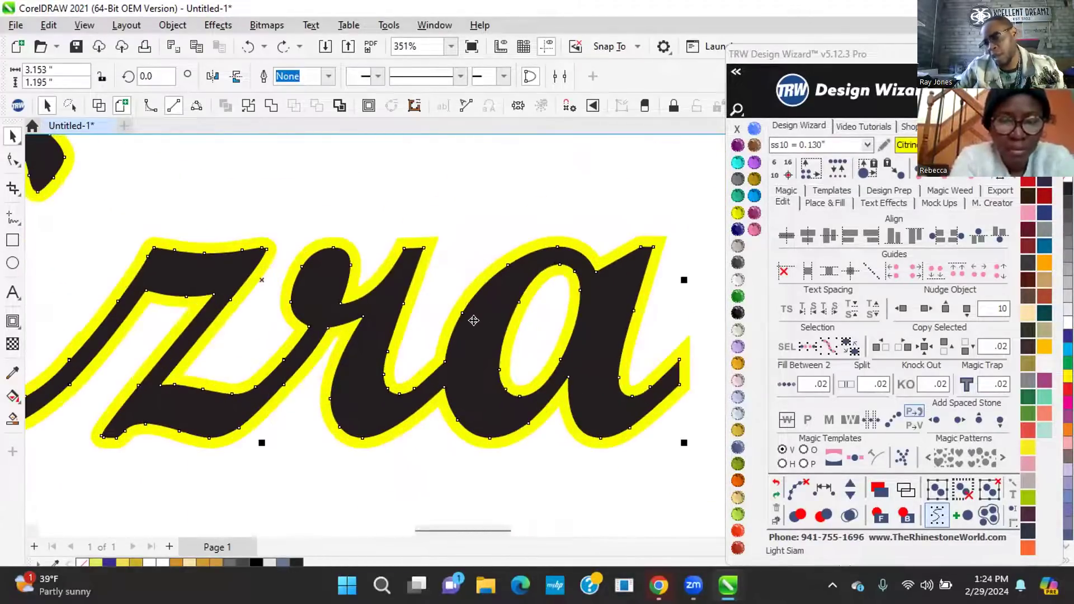
scroll(473, 320, up, 2)
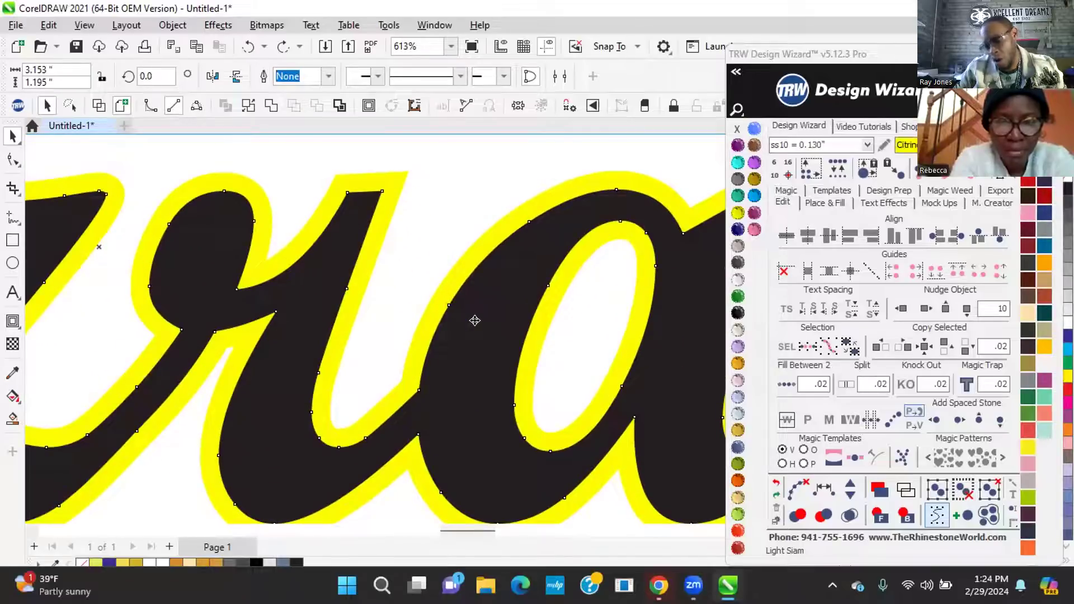
click(467, 251)
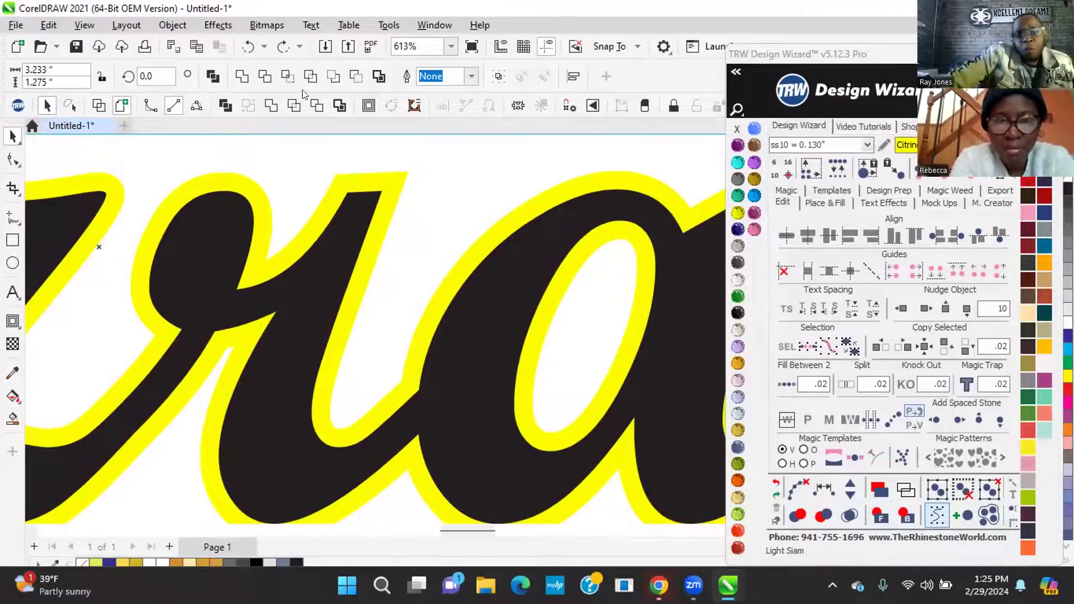
click(270, 106)
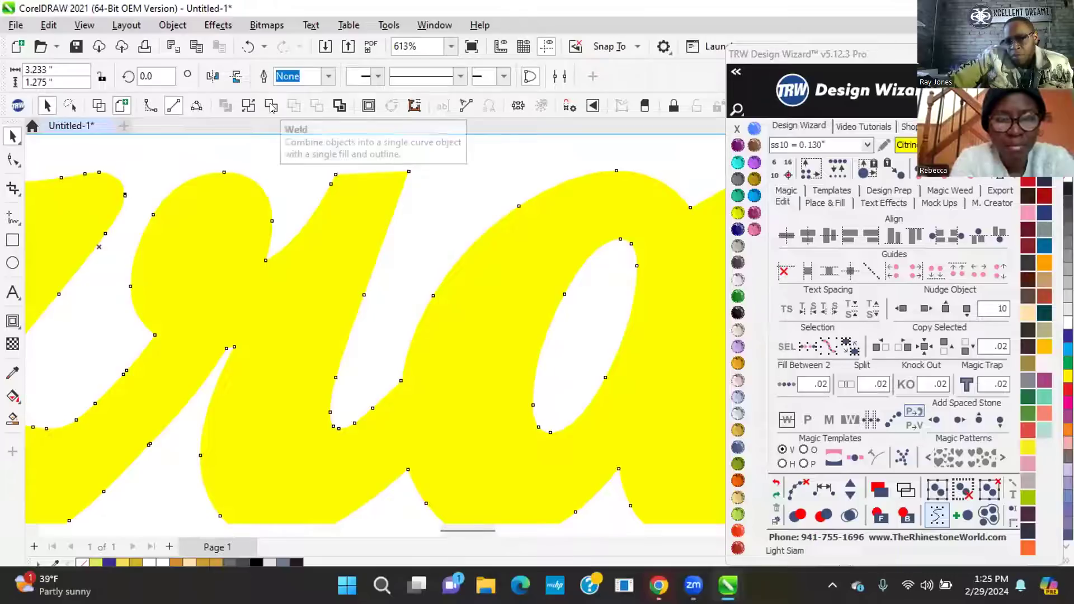
scroll(453, 342, down, 5)
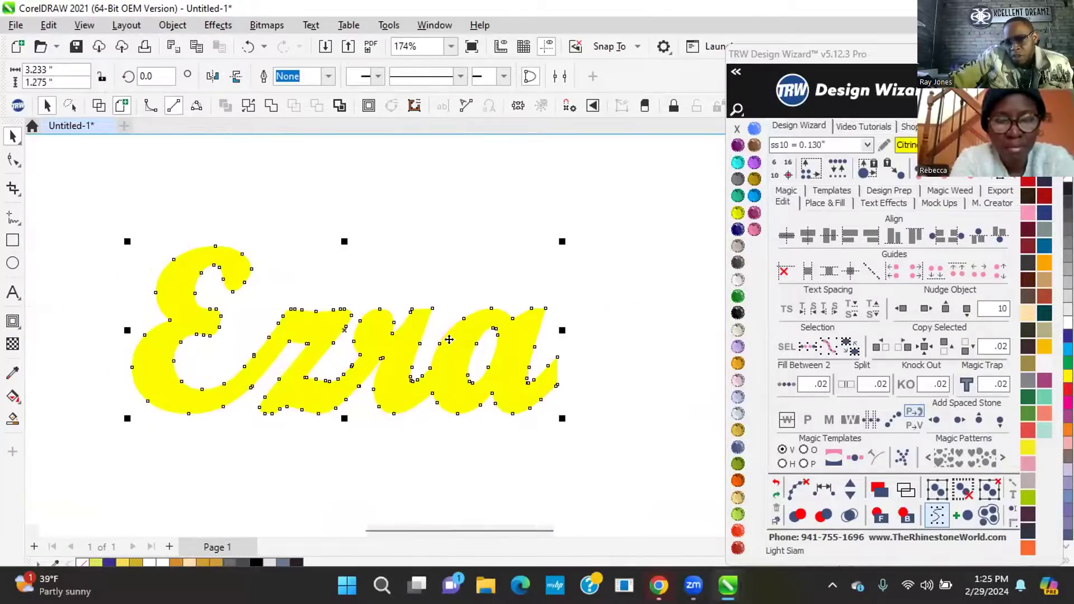
click(776, 482)
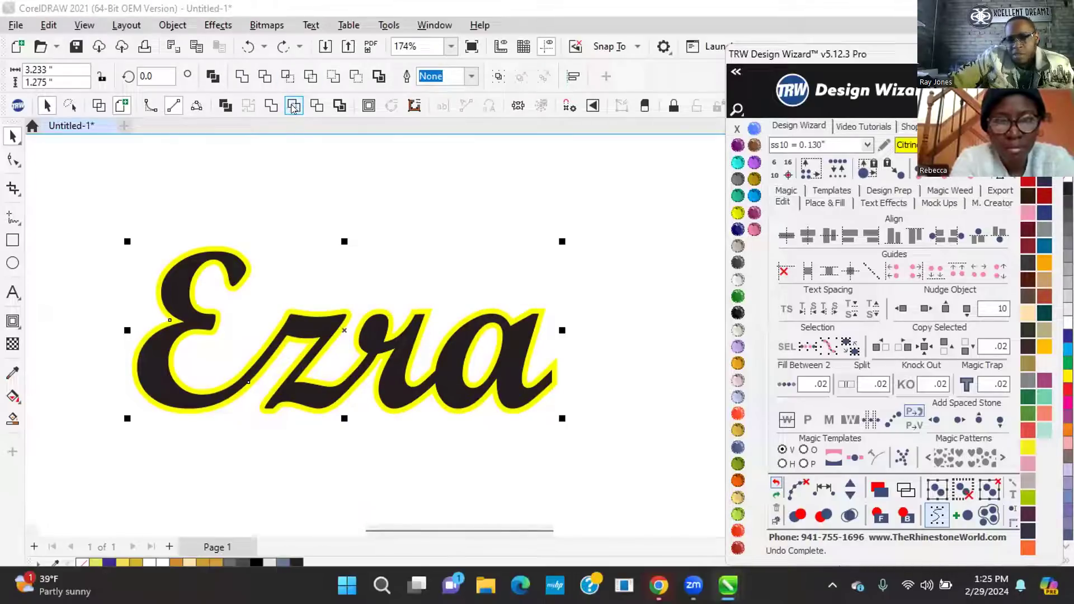
click(306, 6)
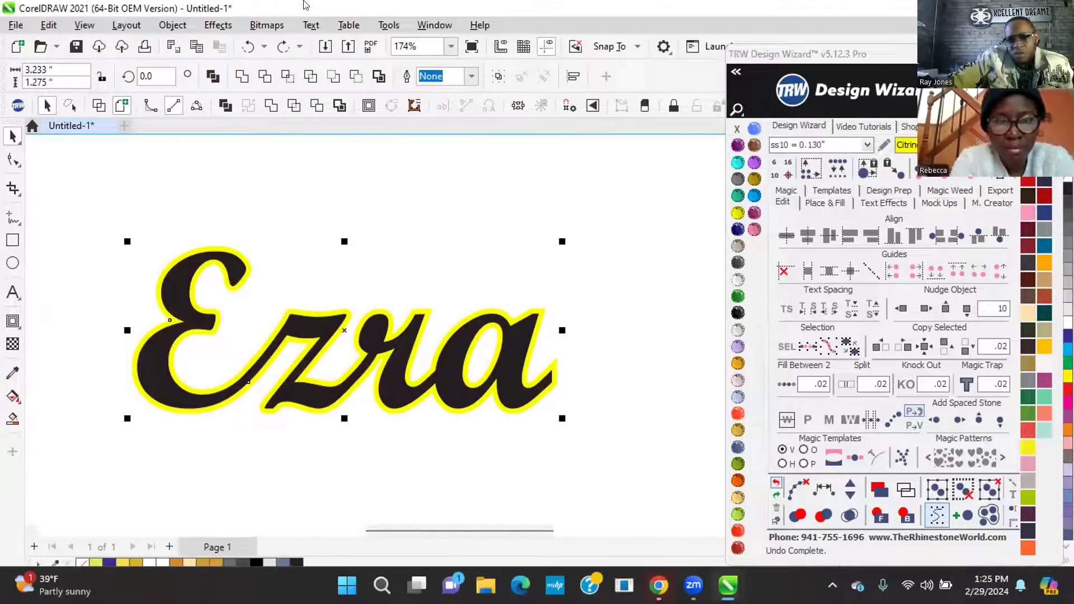
Trim the overlapping area out of the yellow border using the black Ezra lettering
click(292, 107)
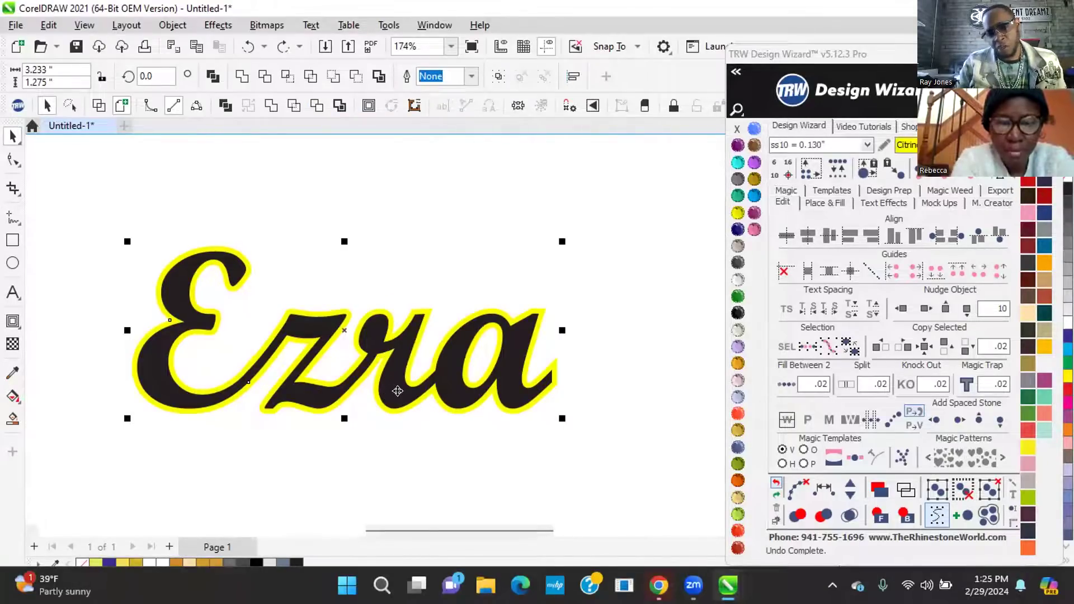
scroll(427, 364, up, 2)
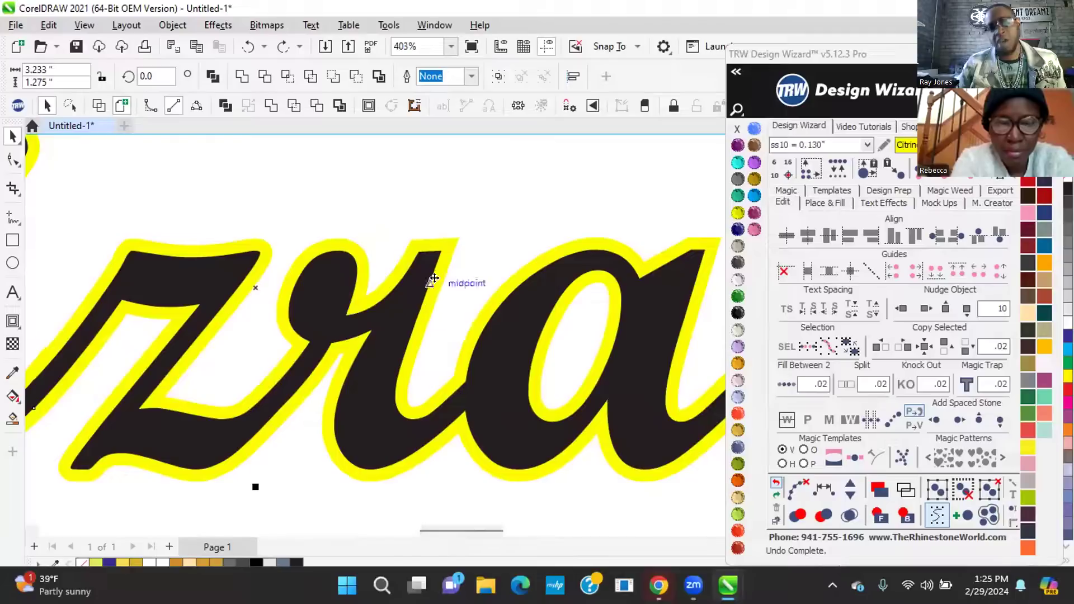
click(316, 106)
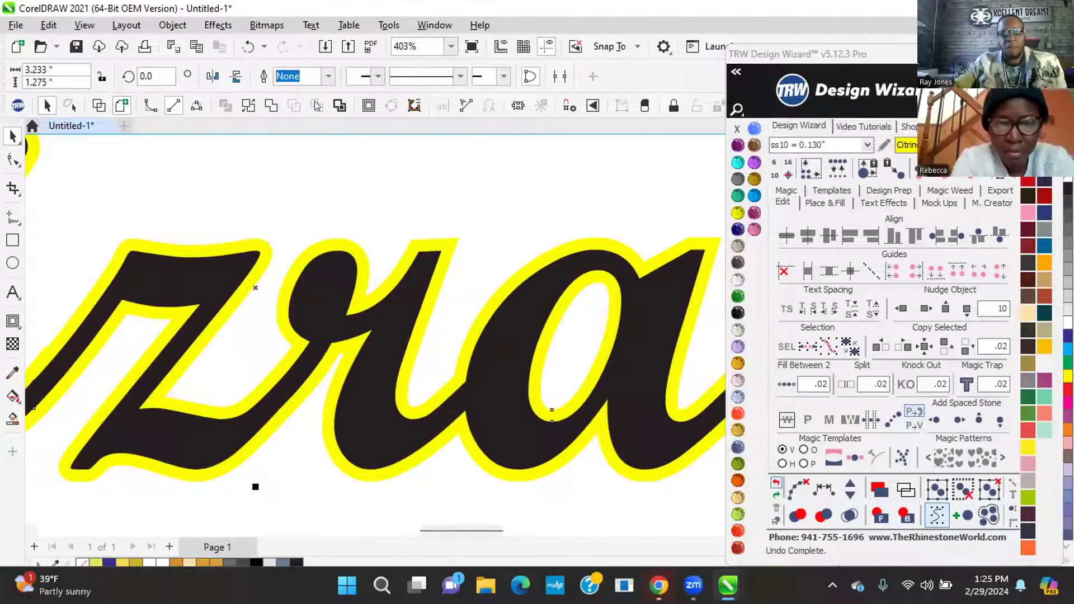
scroll(382, 320, down, 1)
scroll(385, 365, down, 3)
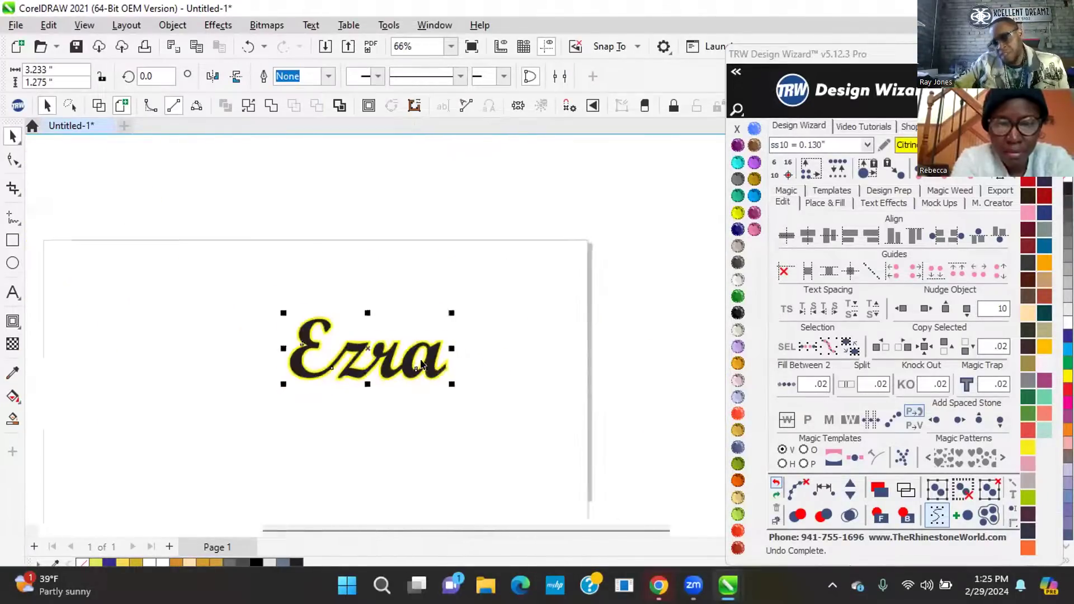
Try nudging only the black lettering 10 inches to the right of the yellow border
click(531, 315)
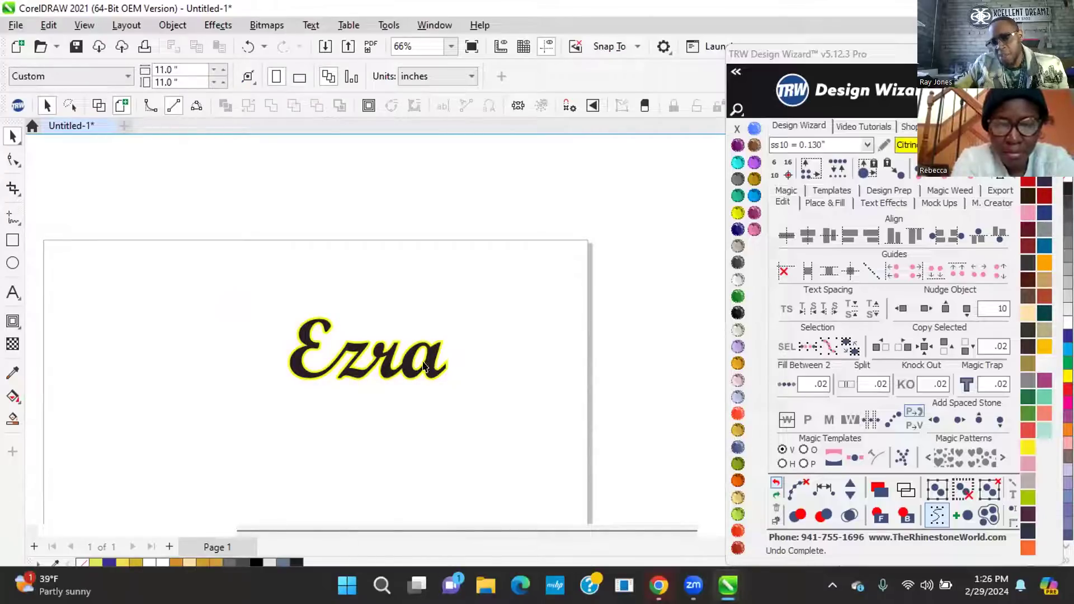
click(429, 366)
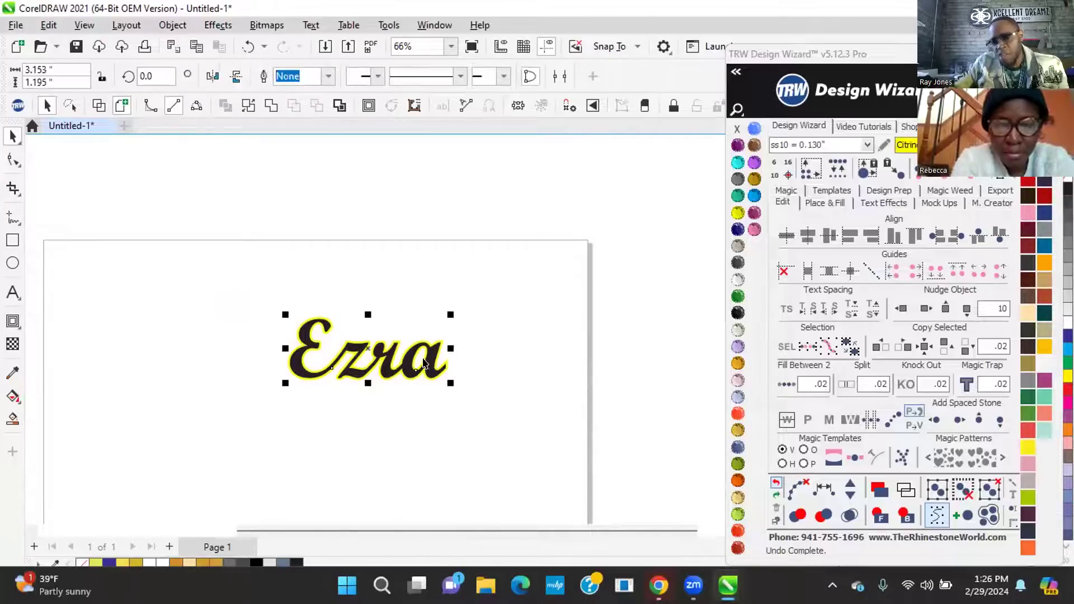
click(926, 309)
scroll(487, 327, down, 2)
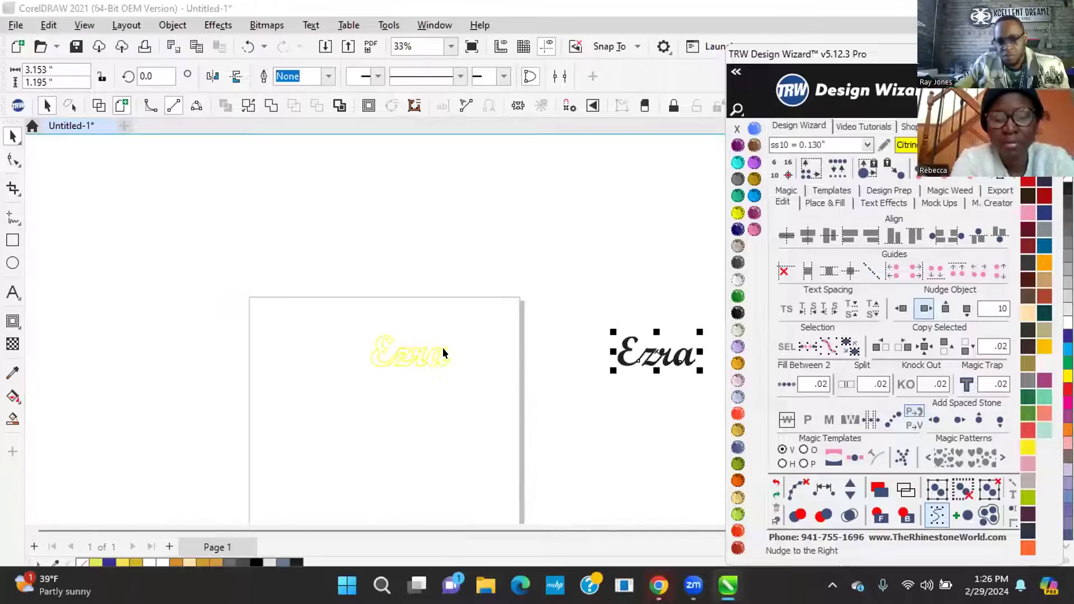
click(828, 418)
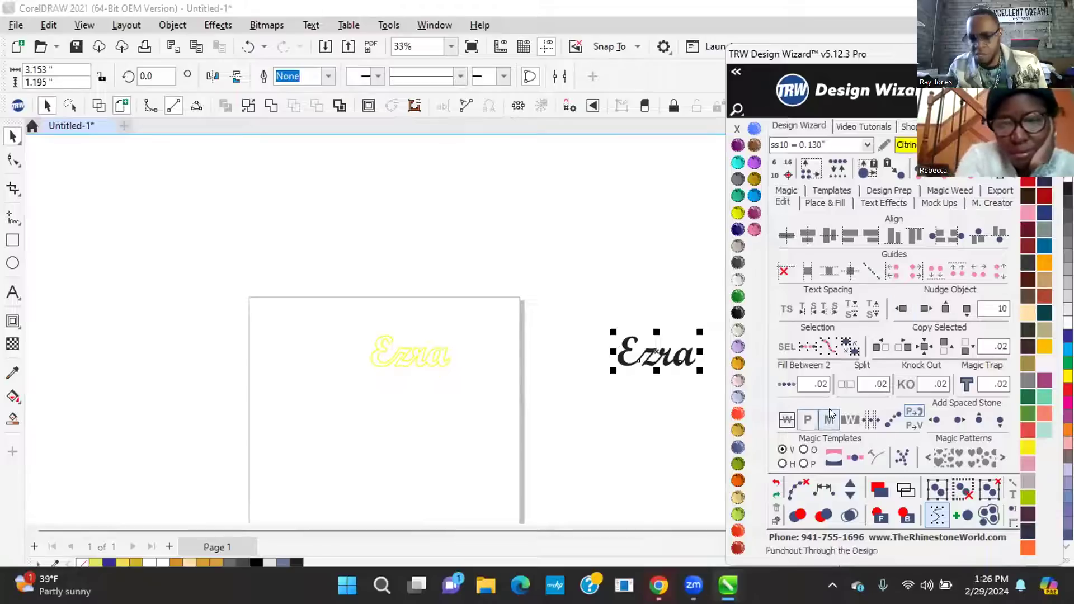
Set the Design Wizard nudge distance to 5 and nudge the black lettering right, away from the yellow border
double_click(980, 308)
text(5)
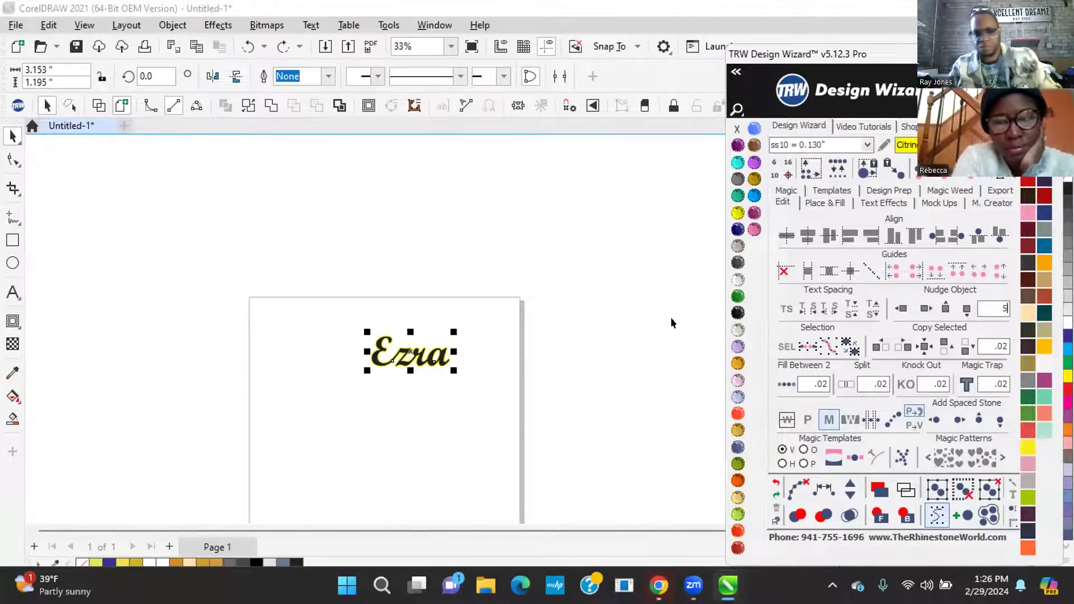
click(924, 308)
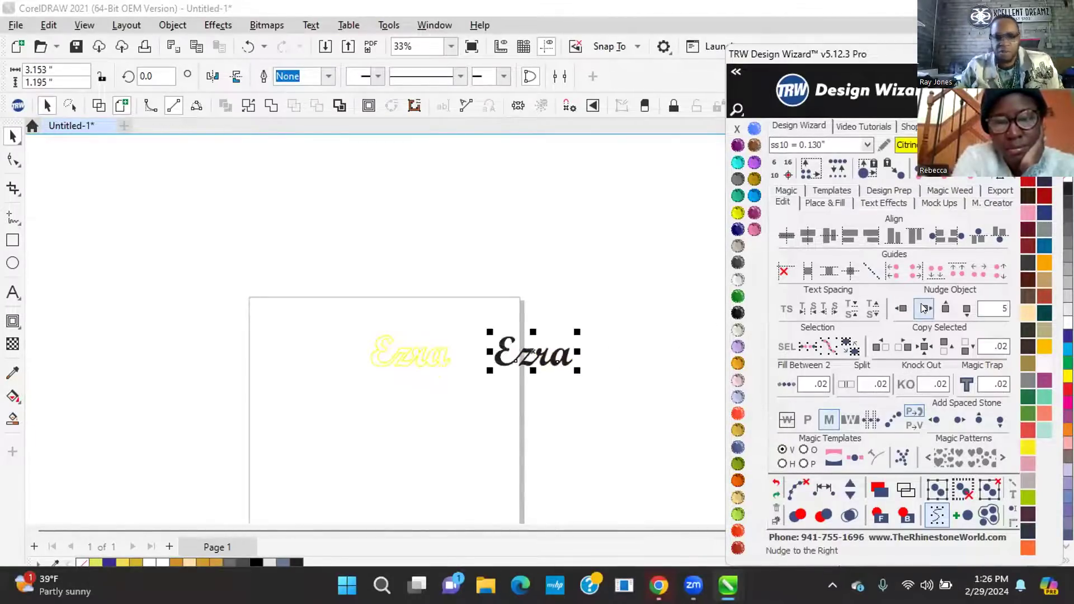
click(423, 321)
Recolor the trimmed yellow Ezra border with a red stone color from the Design Wizard
scroll(471, 377, up, 1)
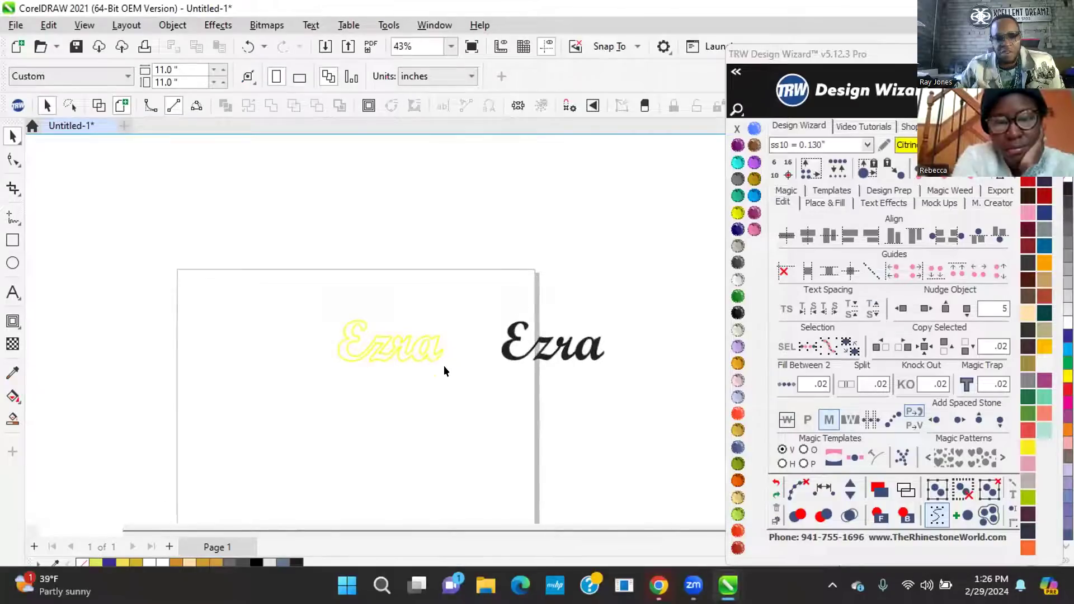
scroll(397, 344, up, 4)
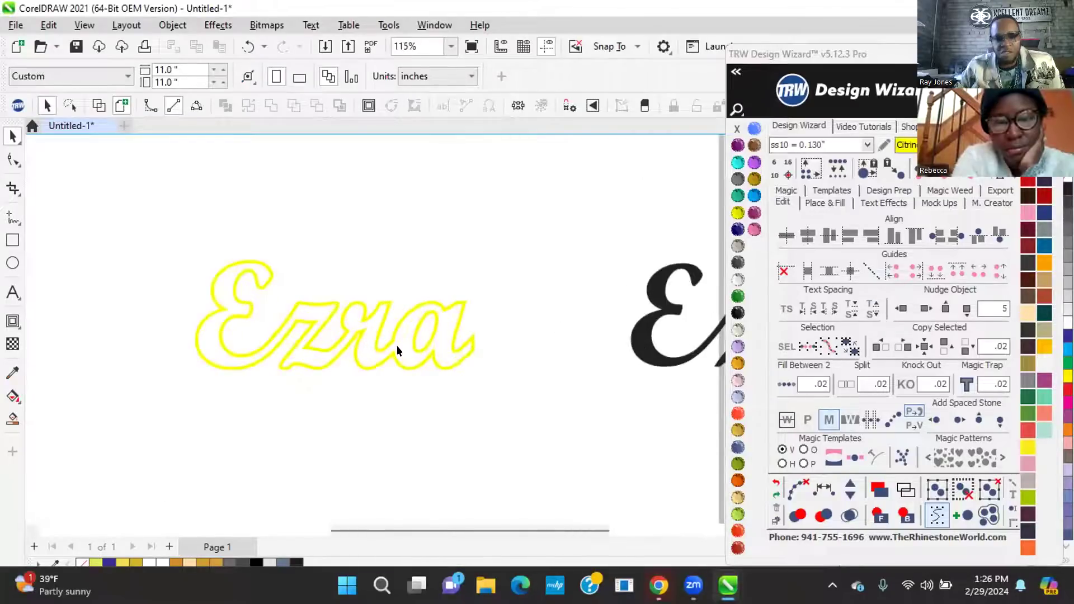
click(384, 306)
click(738, 530)
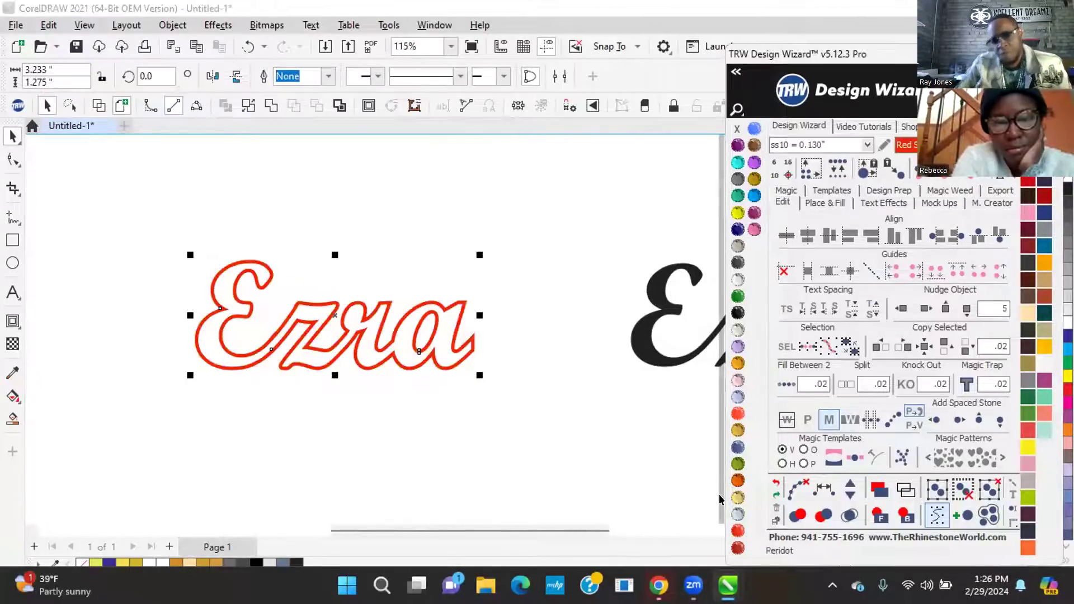
click(523, 187)
scroll(293, 340, down, 2)
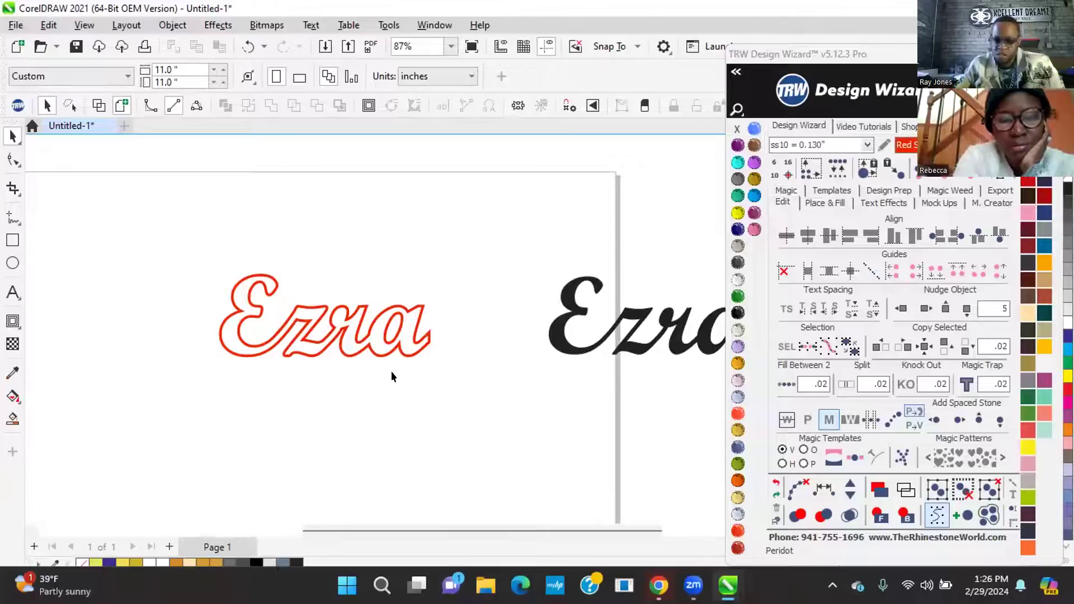
Nudge the black lettering left by 5 so it sits back inside the red border
click(559, 334)
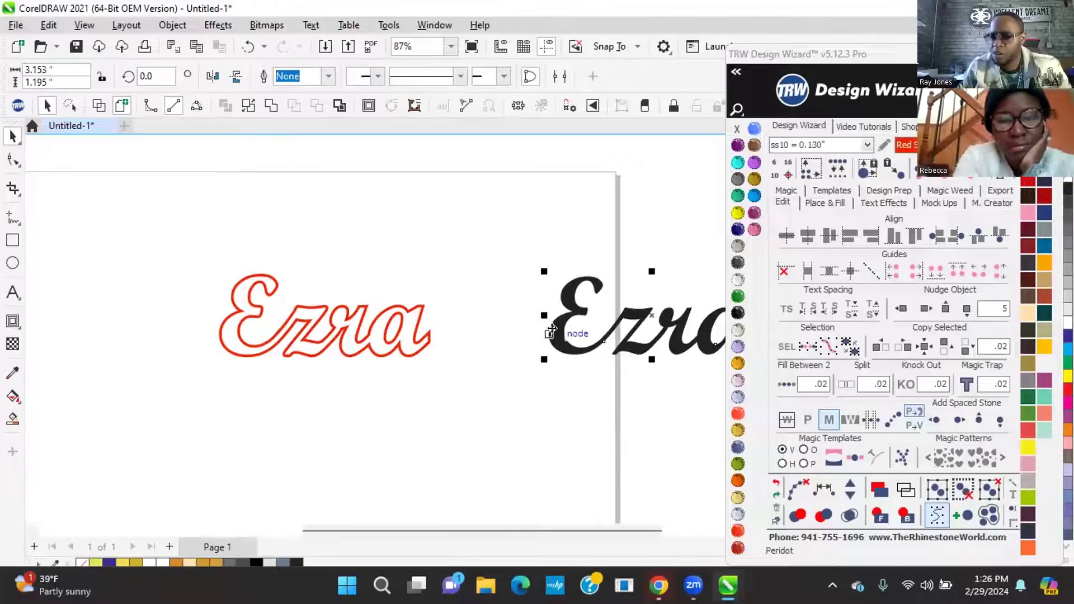
click(902, 311)
click(371, 260)
scroll(378, 260, down, 1)
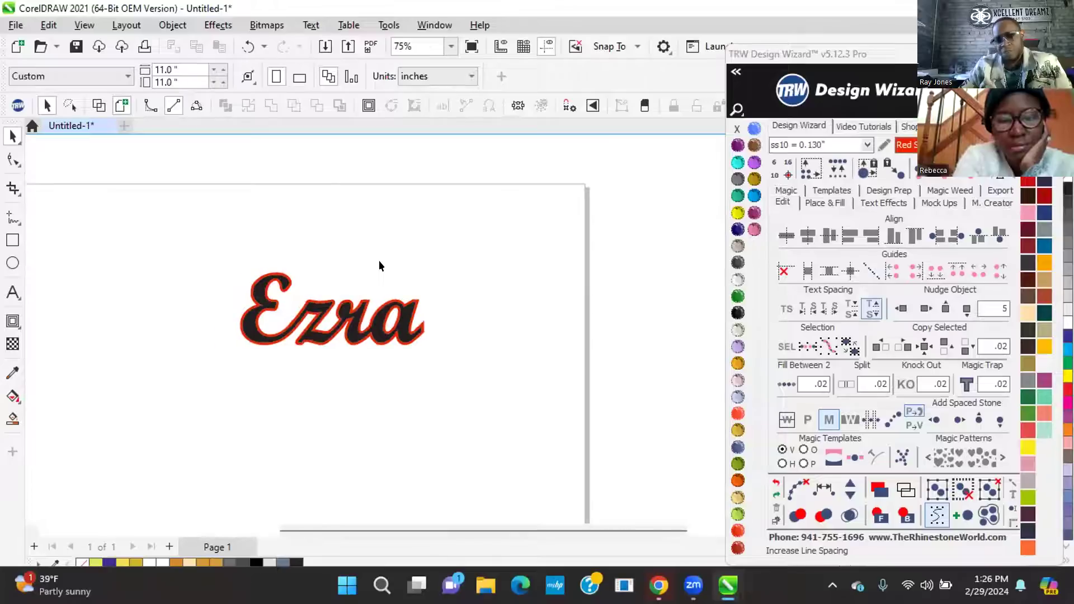
Select the black lettering together with its red border and scale them up proportionally to about 7.51 by 2.962 inches
drag(354, 359, 483, 419)
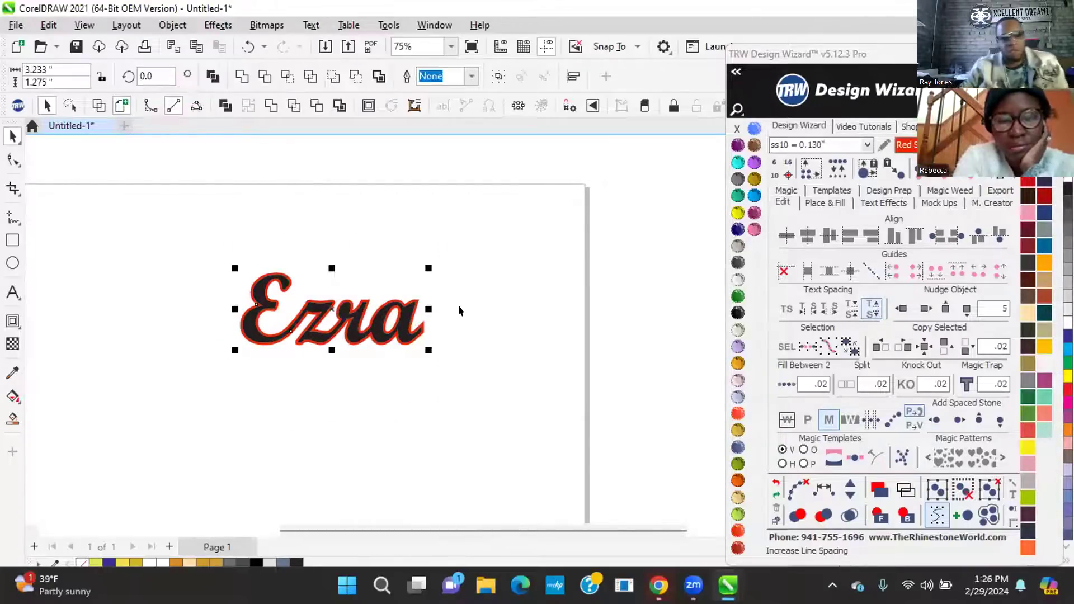
click(217, 246)
drag(199, 242, 506, 414)
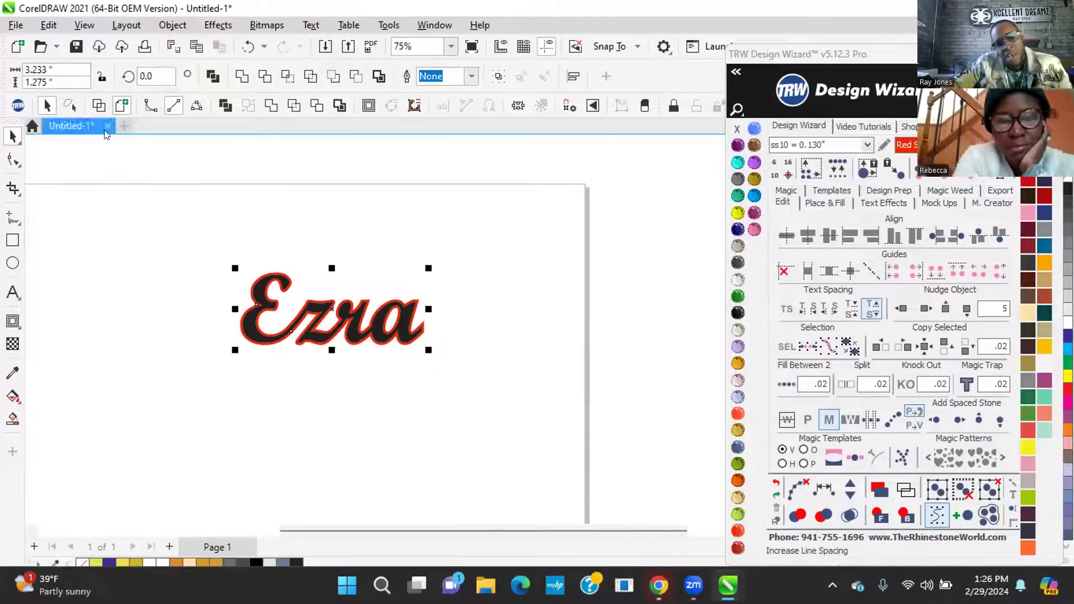
double_click(37, 70)
text(3.333)
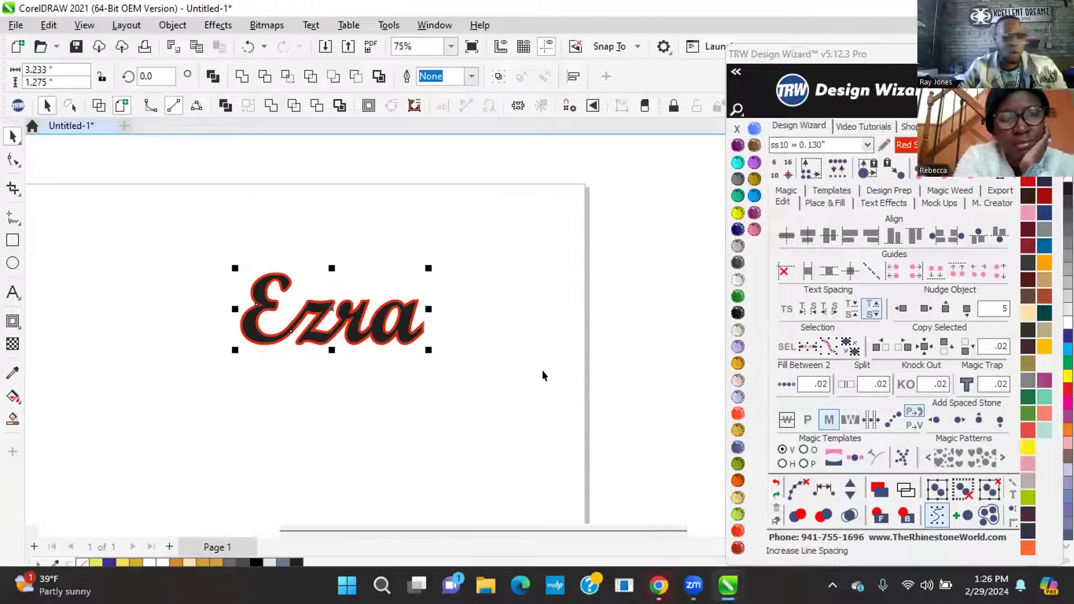
scroll(457, 223, down, 1)
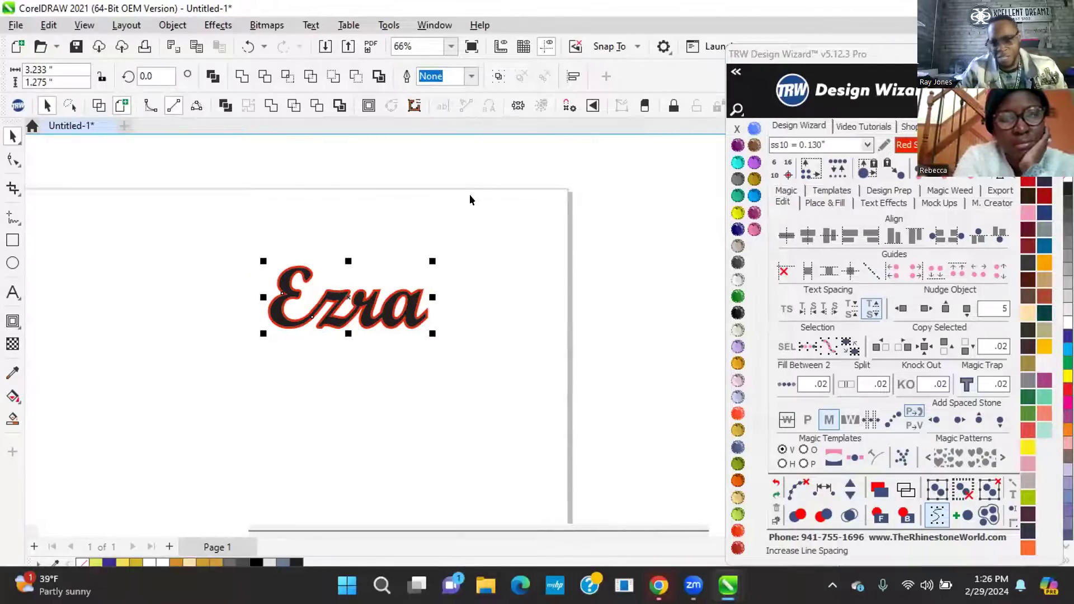
scroll(469, 200, down, 1)
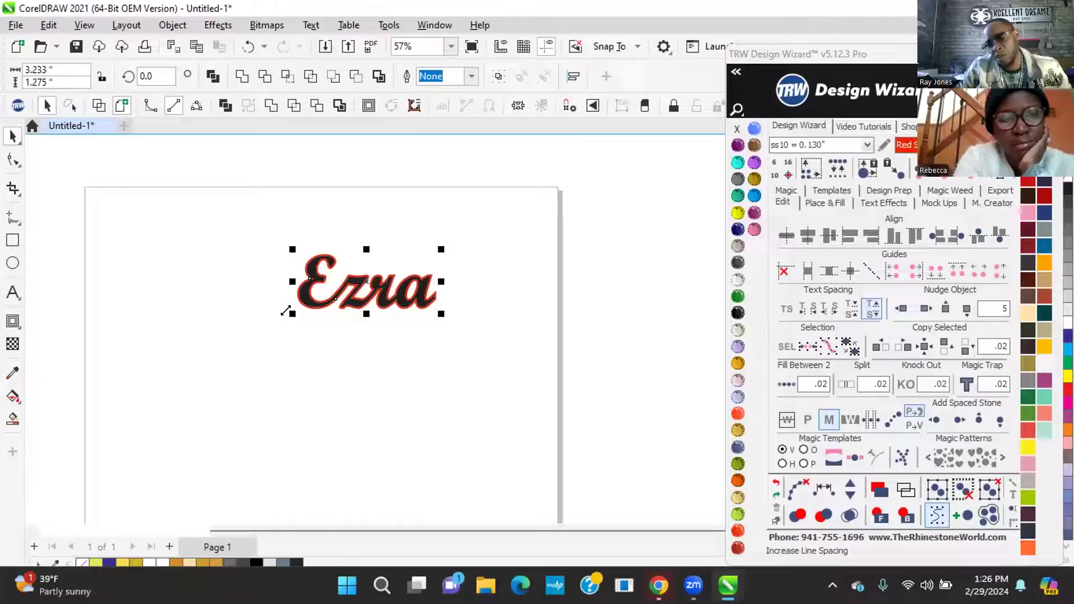
drag(286, 311, 99, 446)
scroll(444, 267, down, 1)
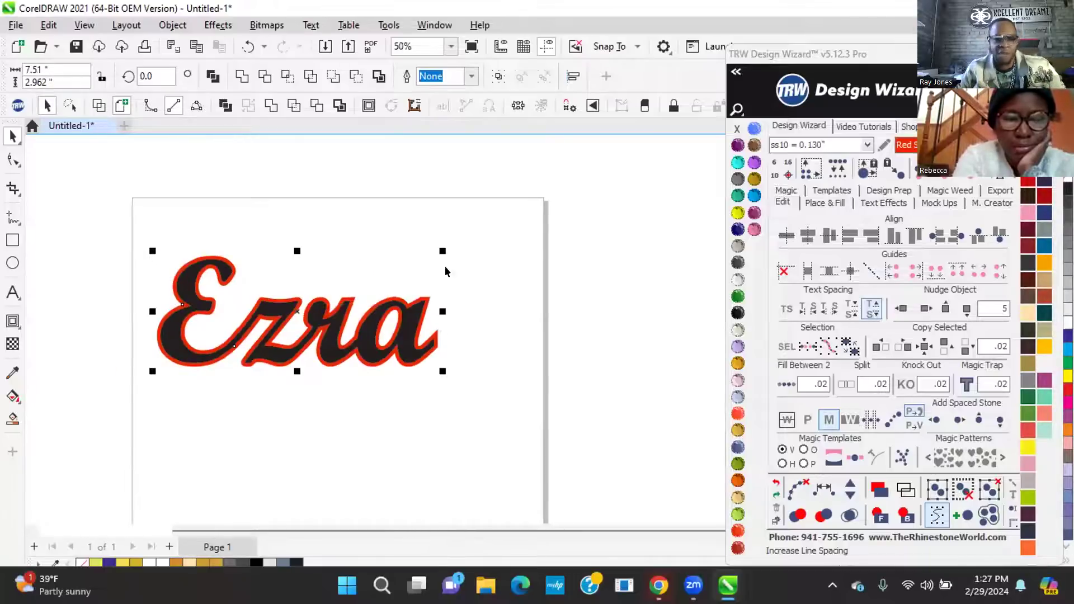
scroll(297, 316, up, 2)
scroll(531, 335, down, 2)
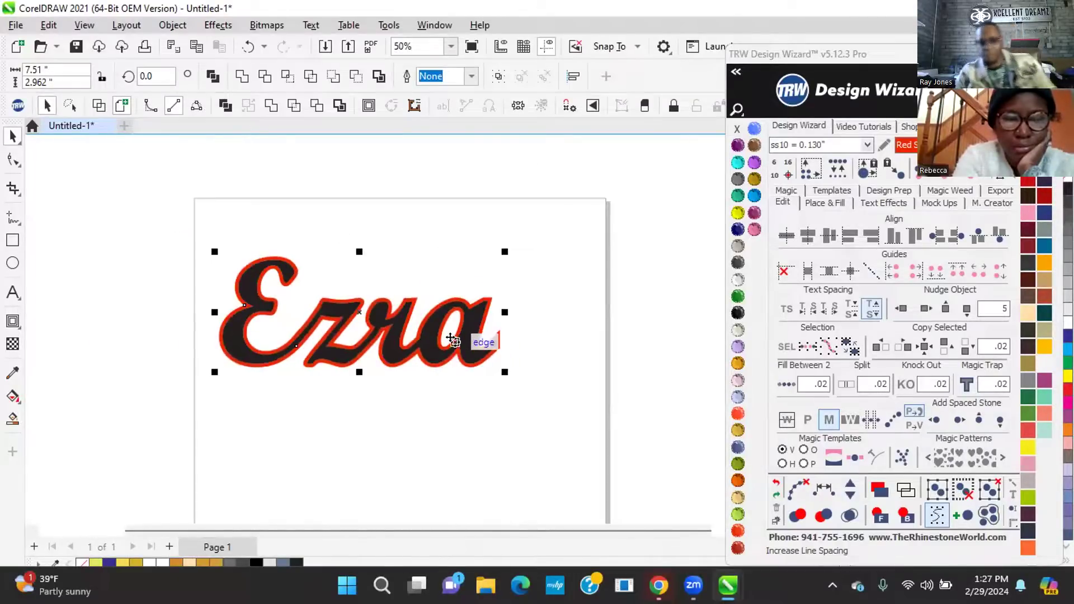
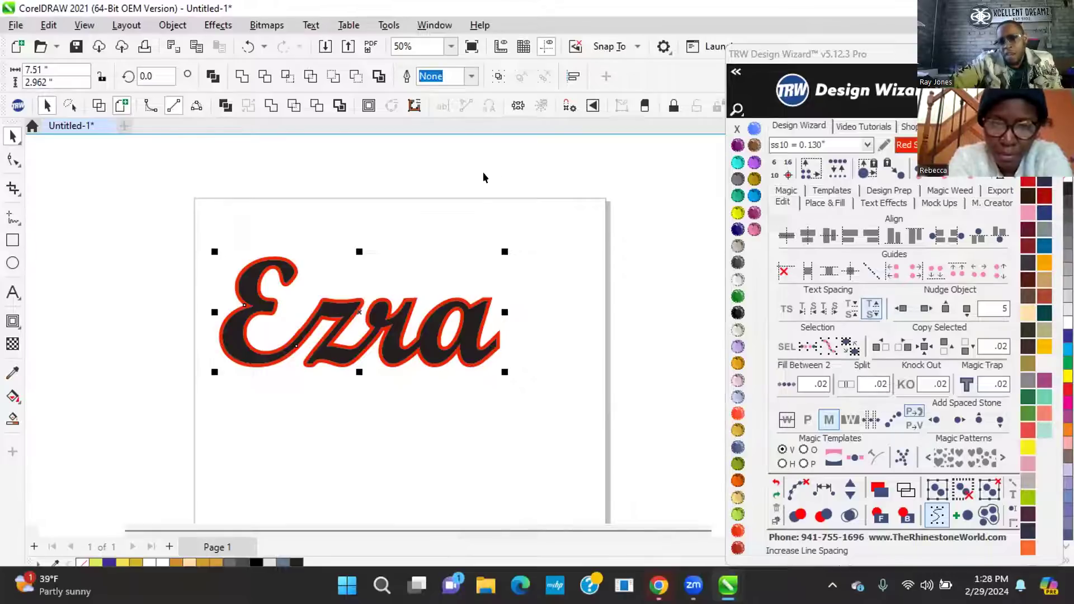
click(507, 185)
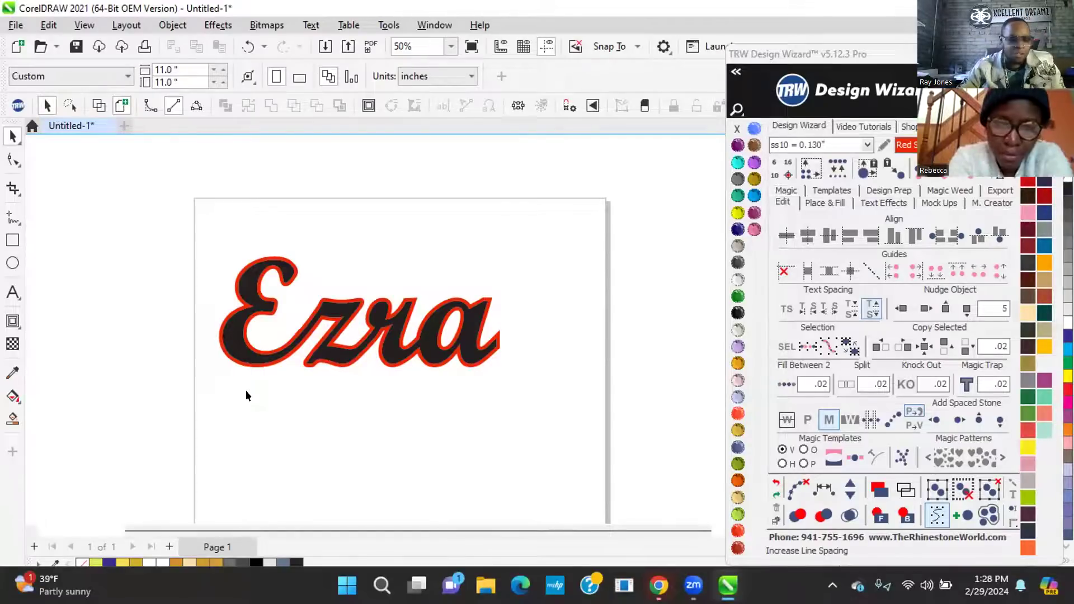
scroll(347, 231, down, 1)
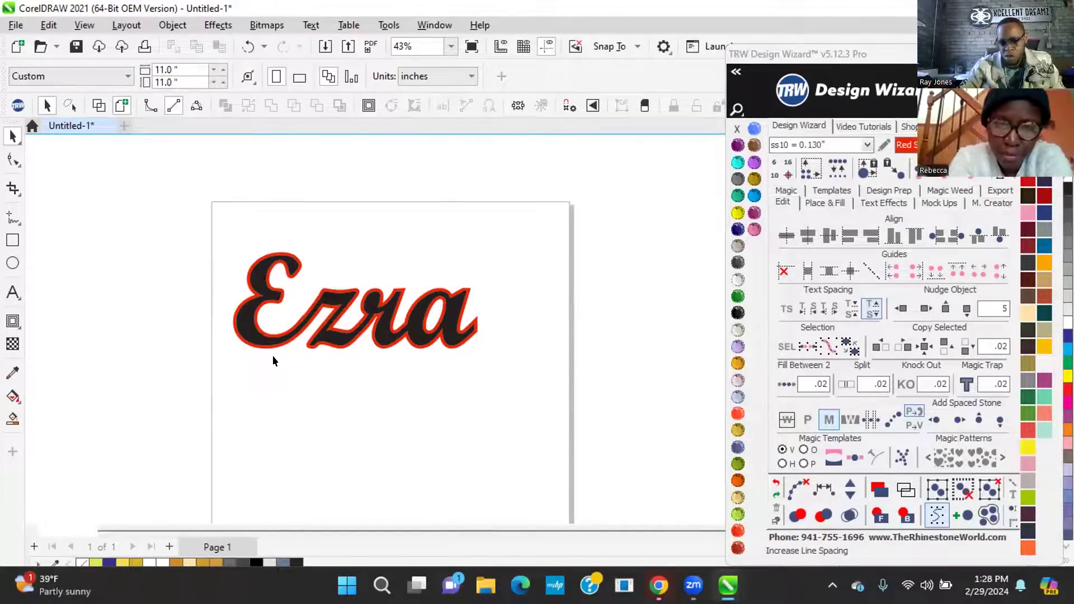
scroll(272, 355, up, 1)
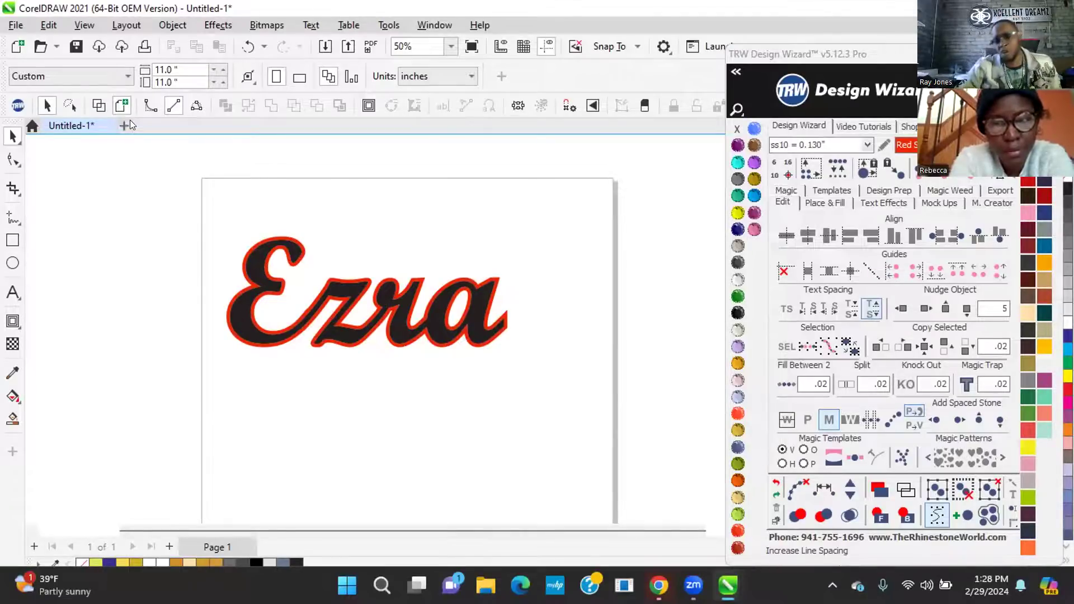
Load the Siser Glitter HTV vinyl library and fill the black Ezra lettering with a pink glitter swatch
scroll(436, 325, up, 1)
scroll(437, 325, up, 1)
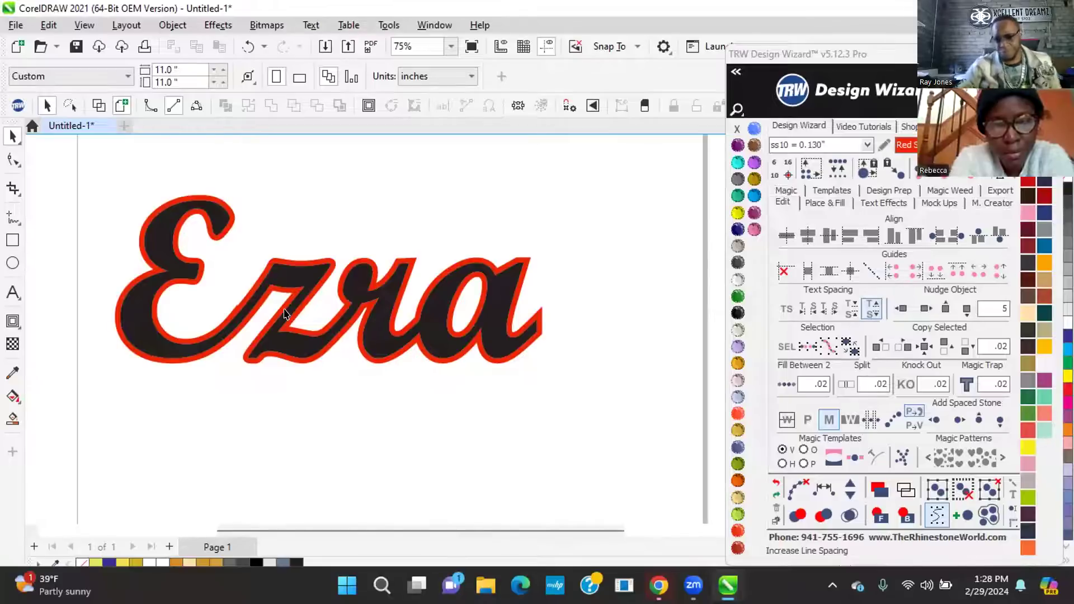
drag(889, 49, 709, 51)
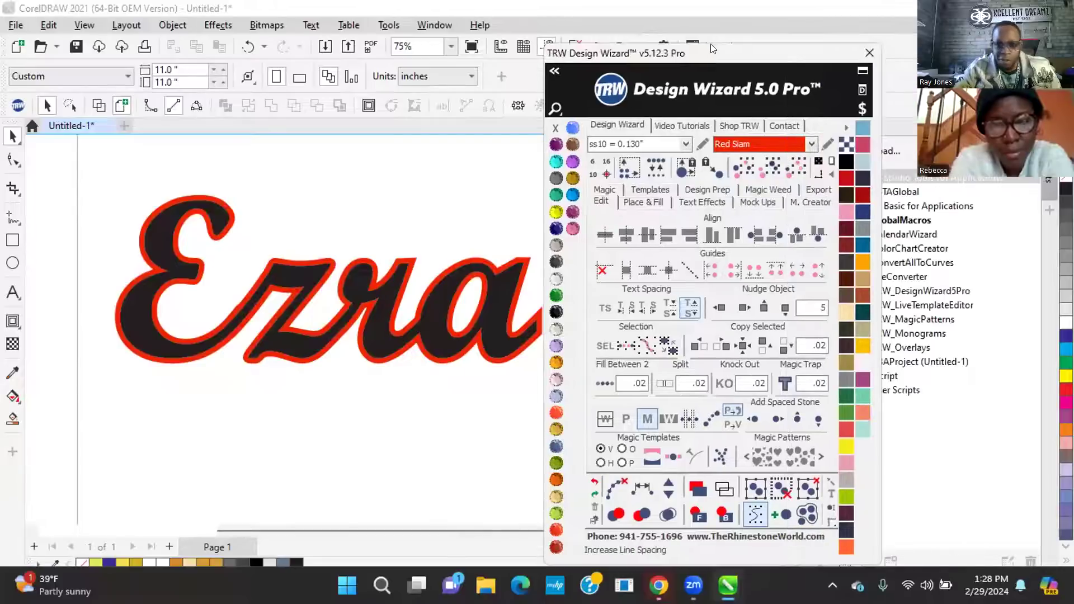
click(848, 127)
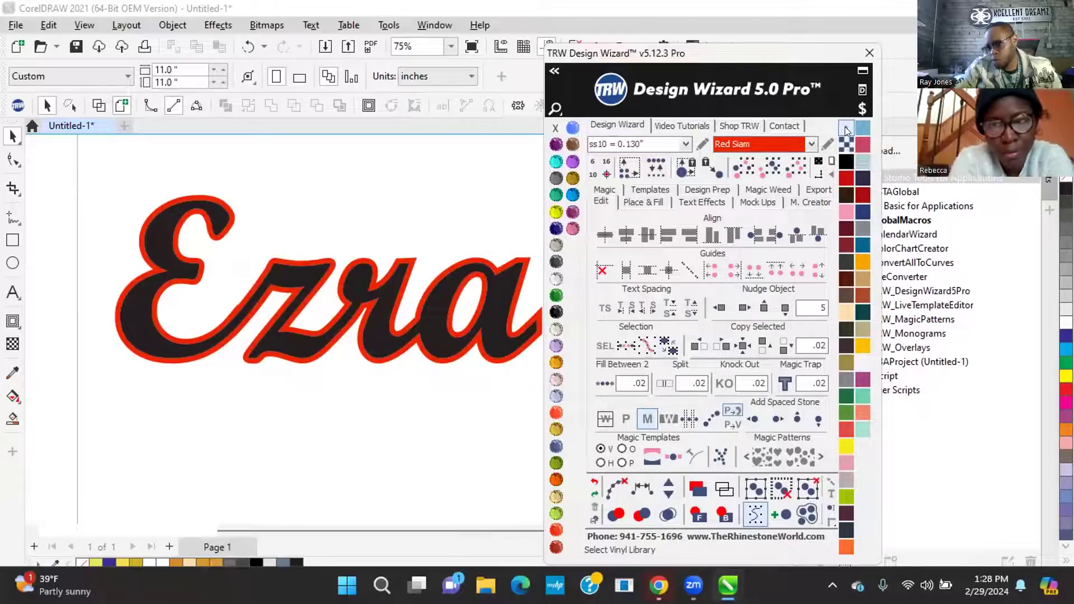
drag(803, 56, 709, 28)
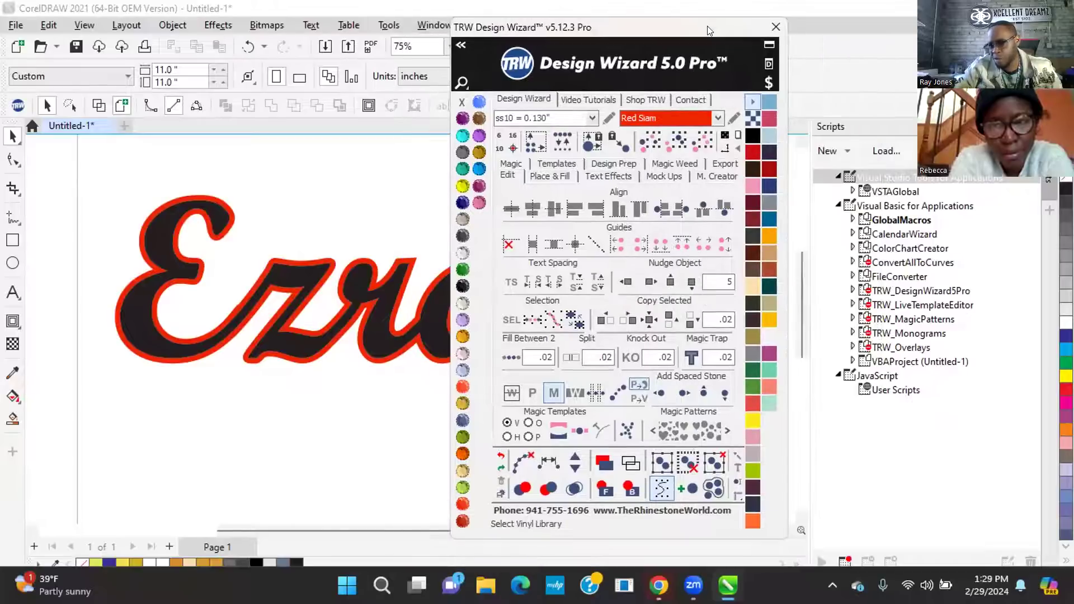
click(749, 103)
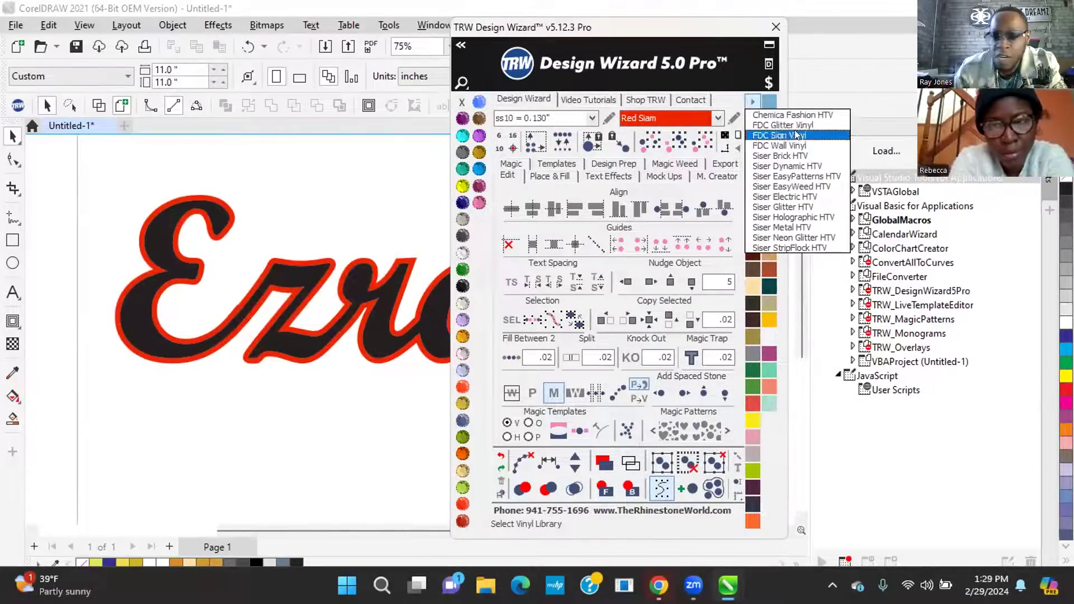
click(787, 207)
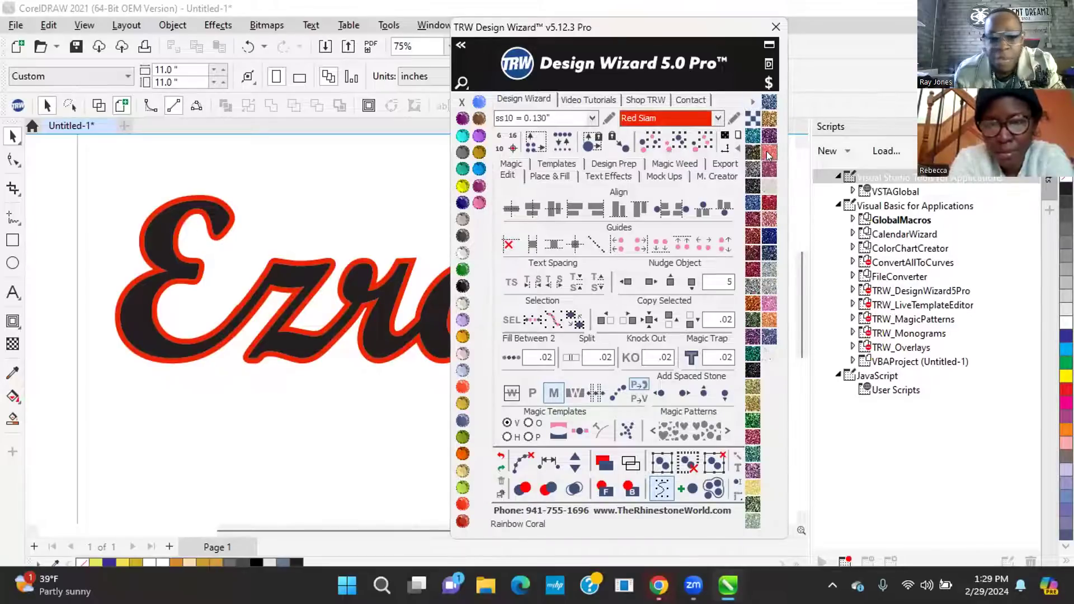
click(374, 337)
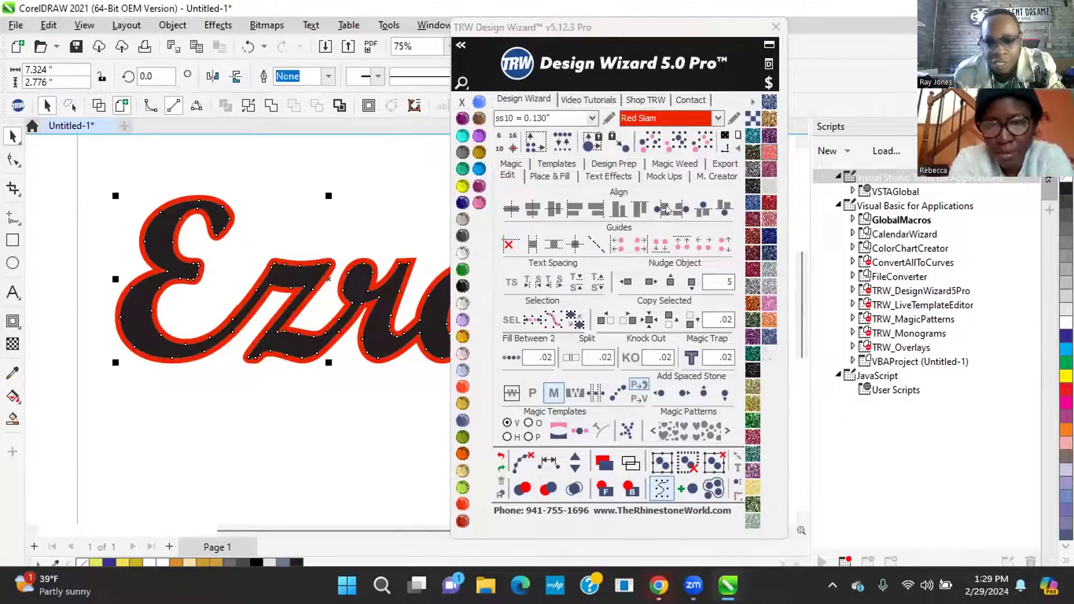
click(770, 306)
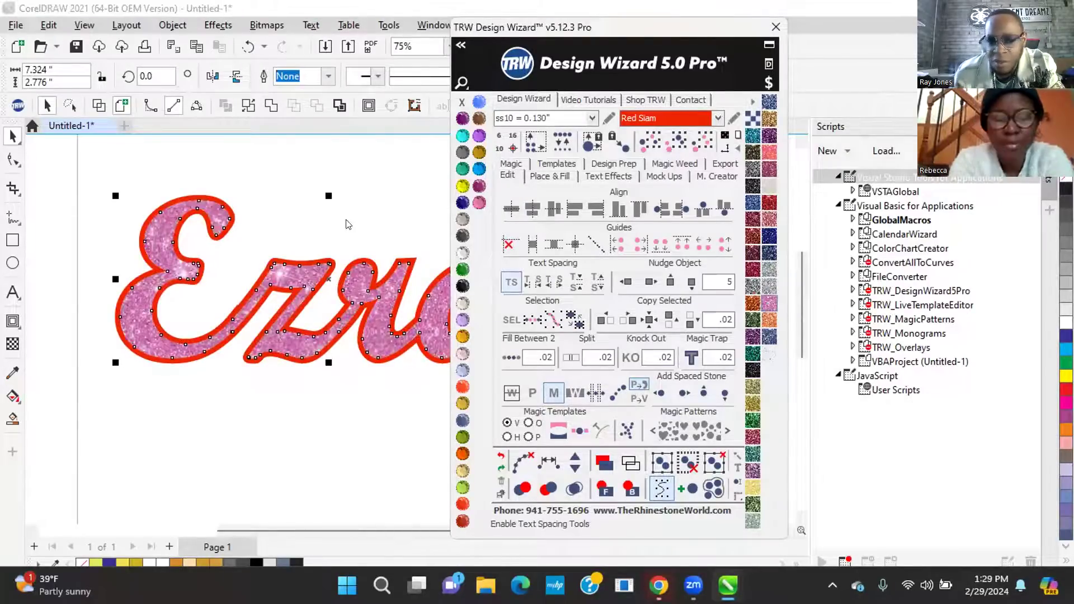
click(390, 240)
Recolor the red border around the Ezra lettering with the Jet Black stone color
scroll(386, 271, up, 2)
scroll(386, 271, up, 2)
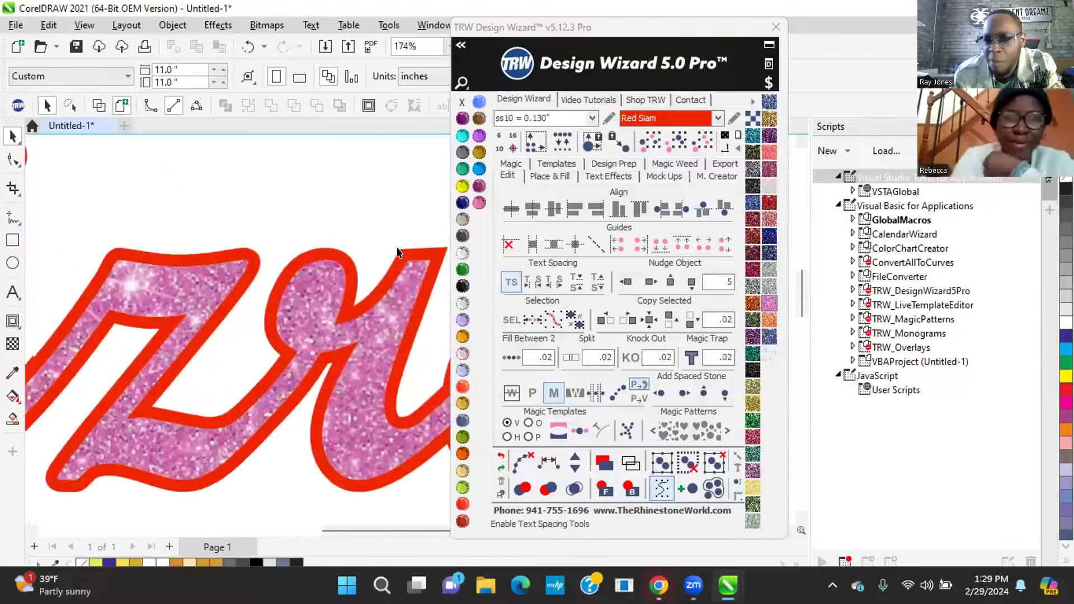
click(367, 260)
click(463, 286)
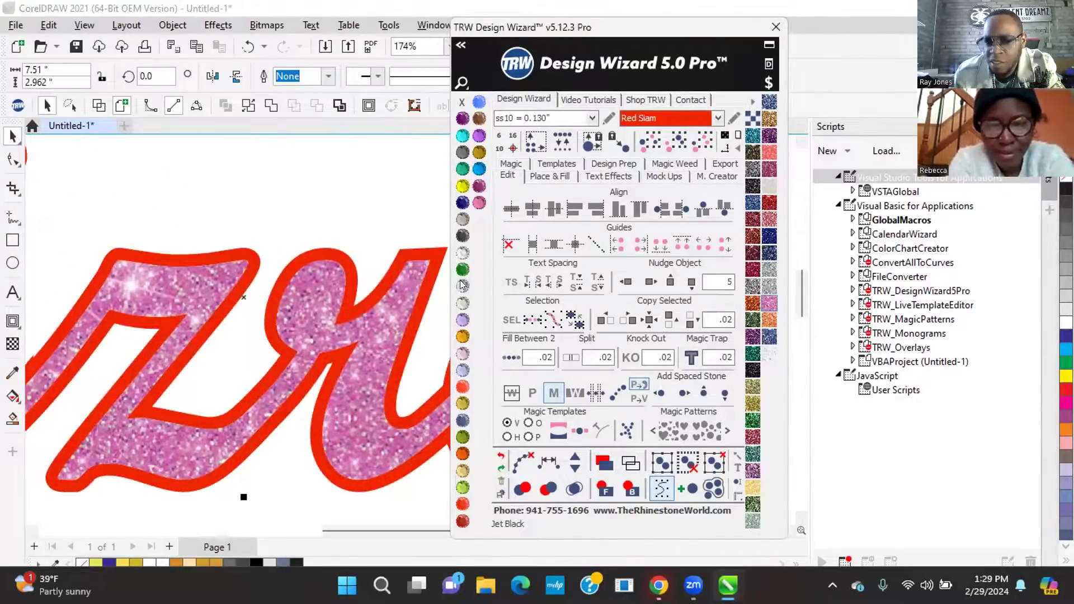
scroll(322, 311, down, 3)
scroll(321, 311, down, 3)
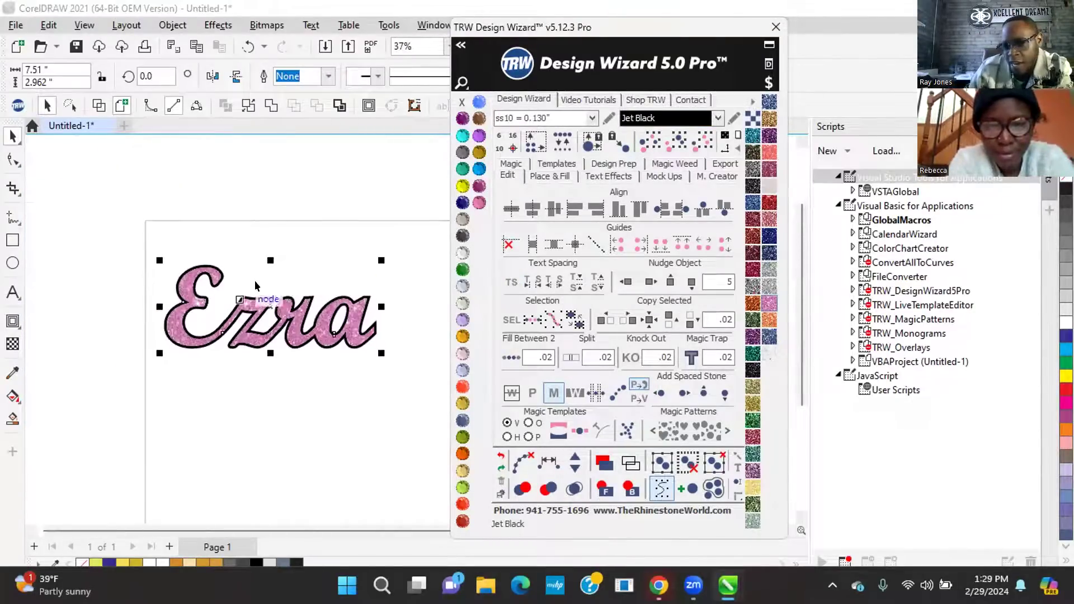
click(345, 221)
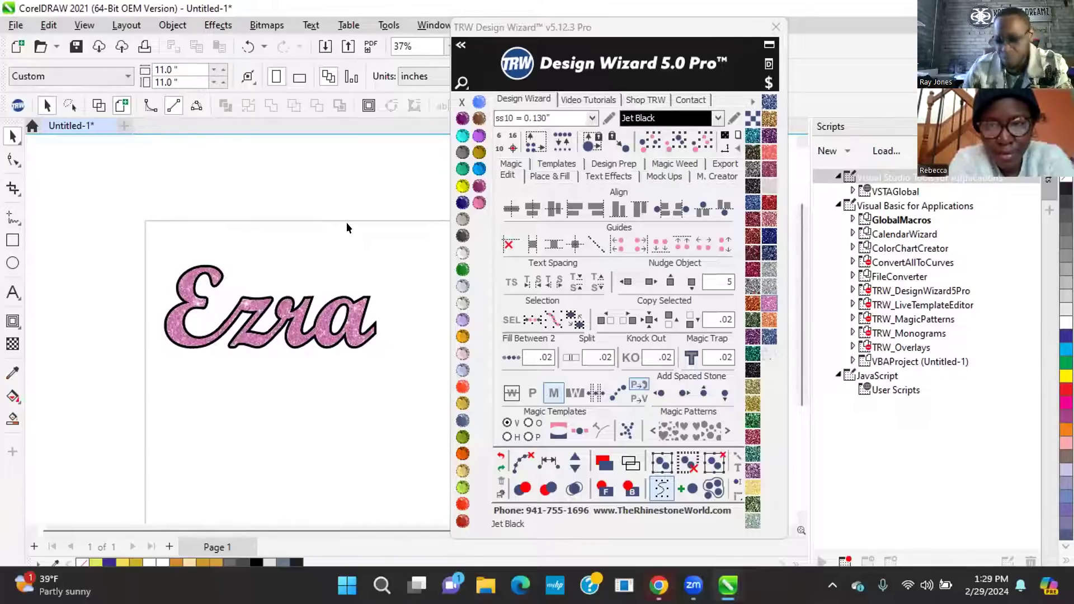
Switch the vinyl color palette to the Siser Metal HTV library
click(745, 101)
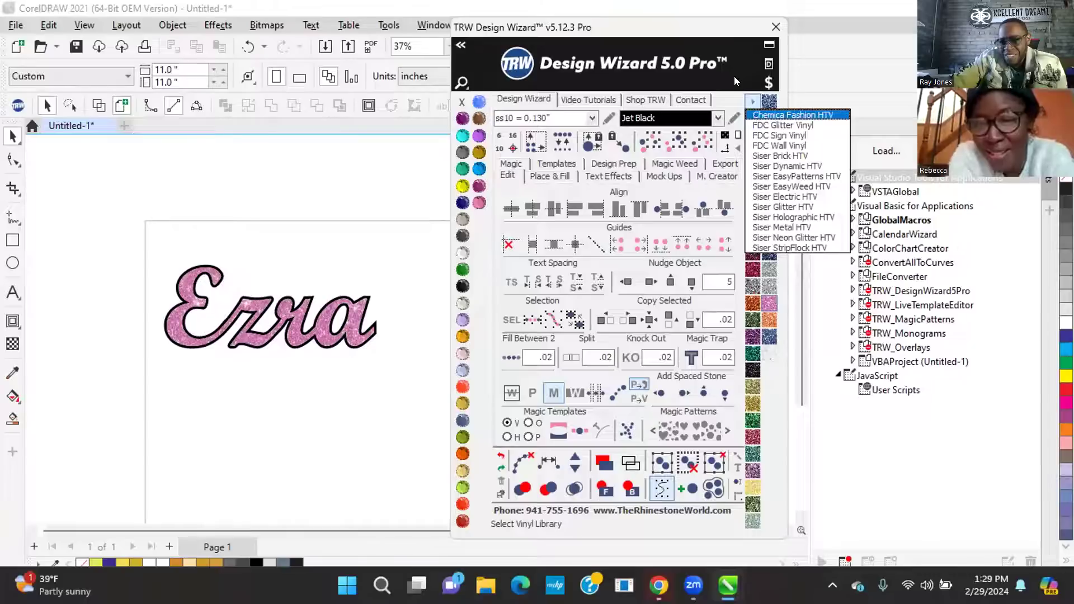
key(Escape)
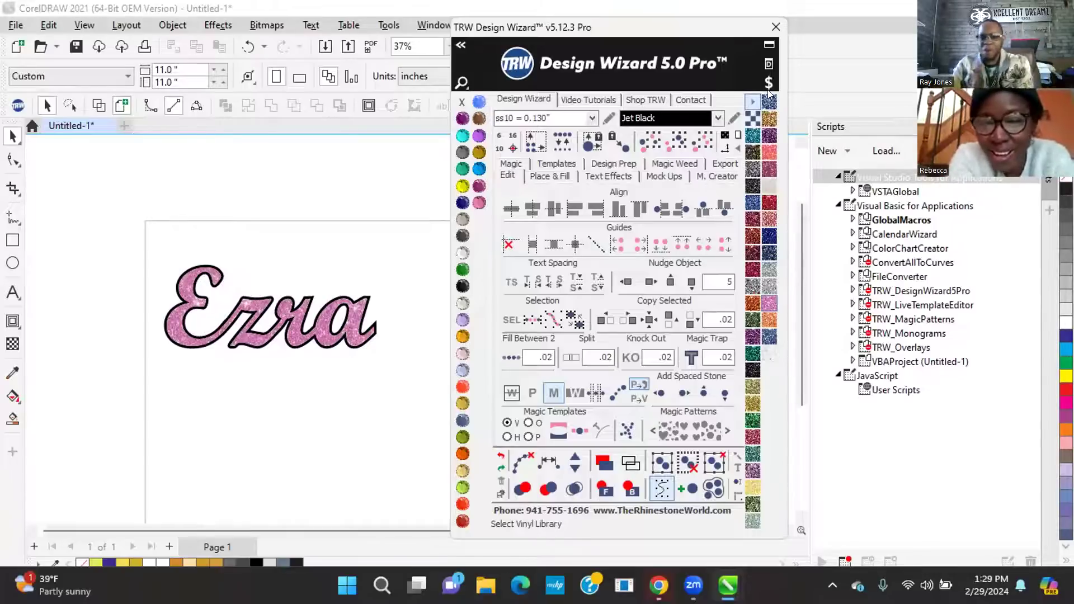
click(750, 100)
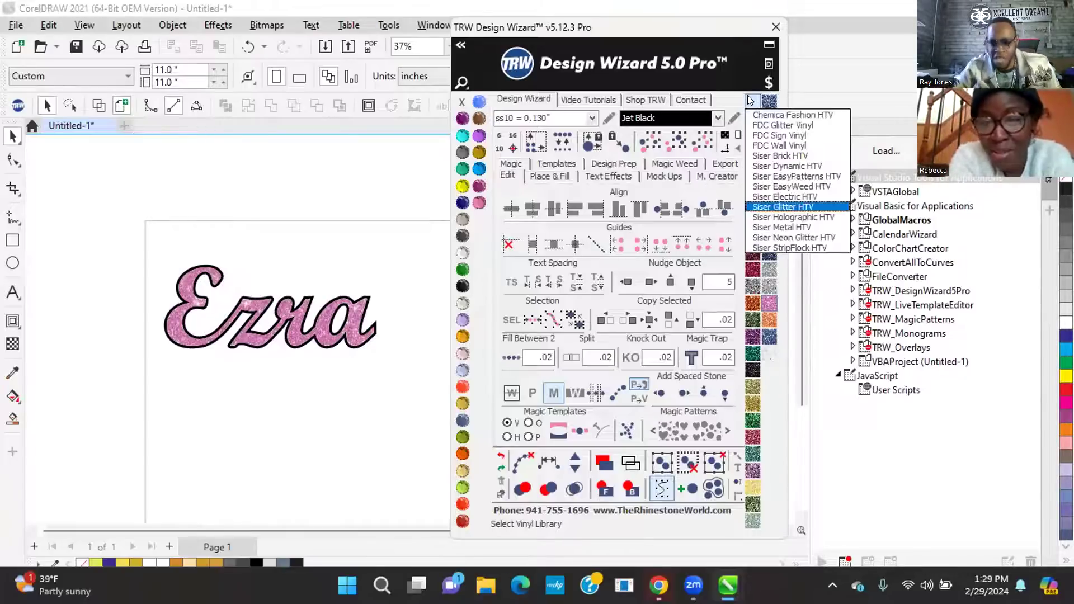
click(786, 223)
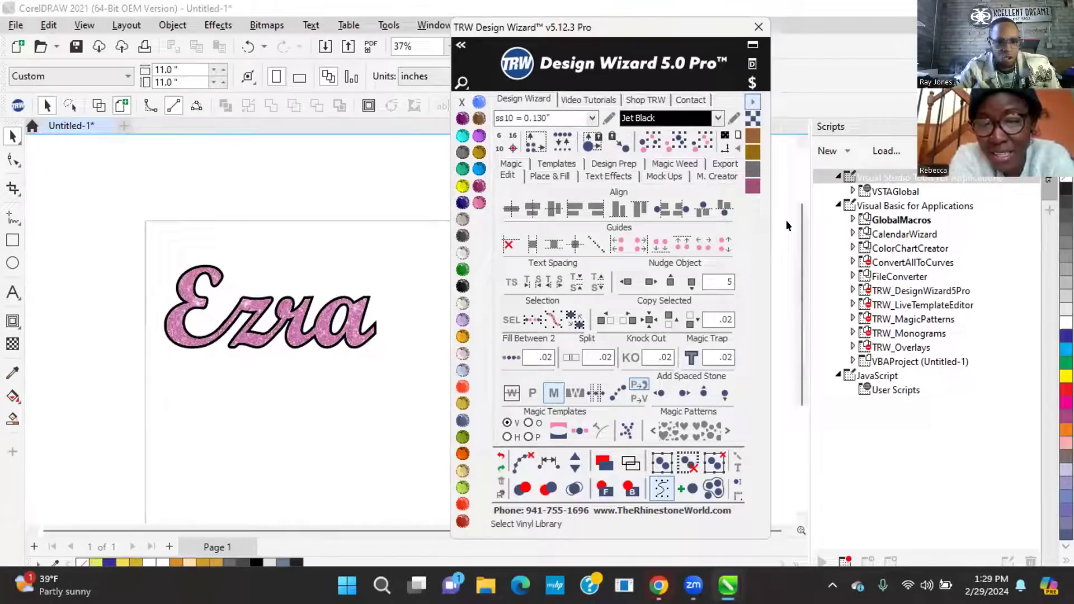
Load the Siser EasyPatterns HTV library and fill the inner Ezra lettering with the black-and-white zebra pattern
click(748, 102)
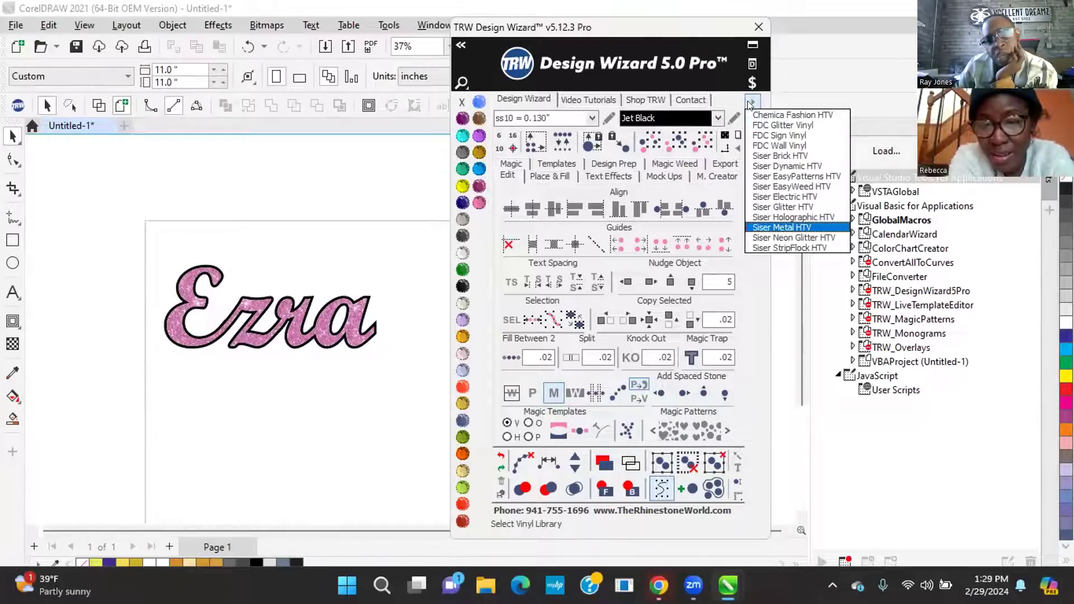
click(806, 177)
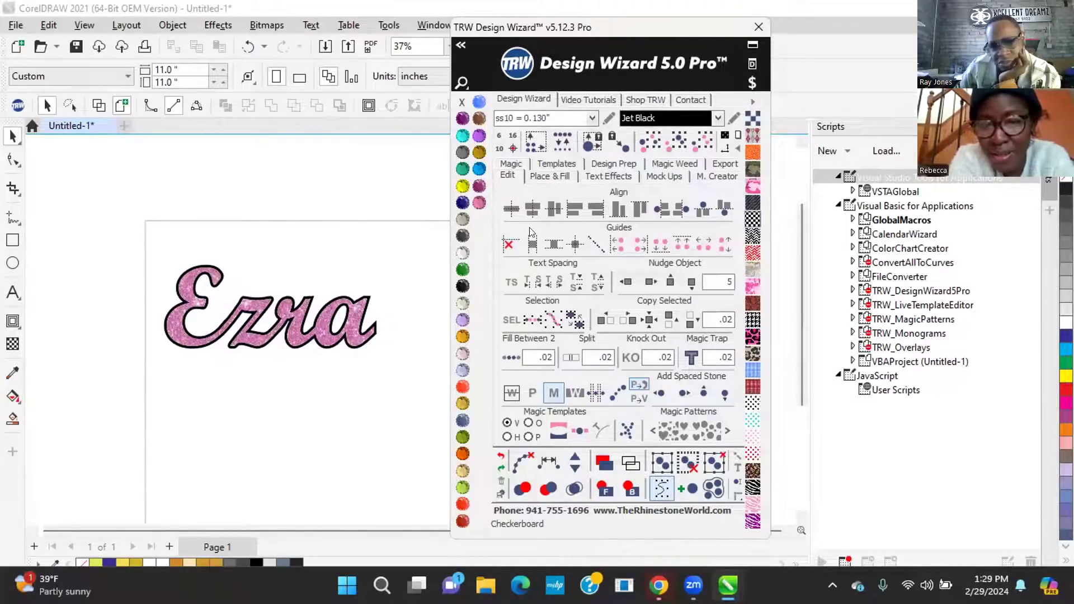
click(346, 339)
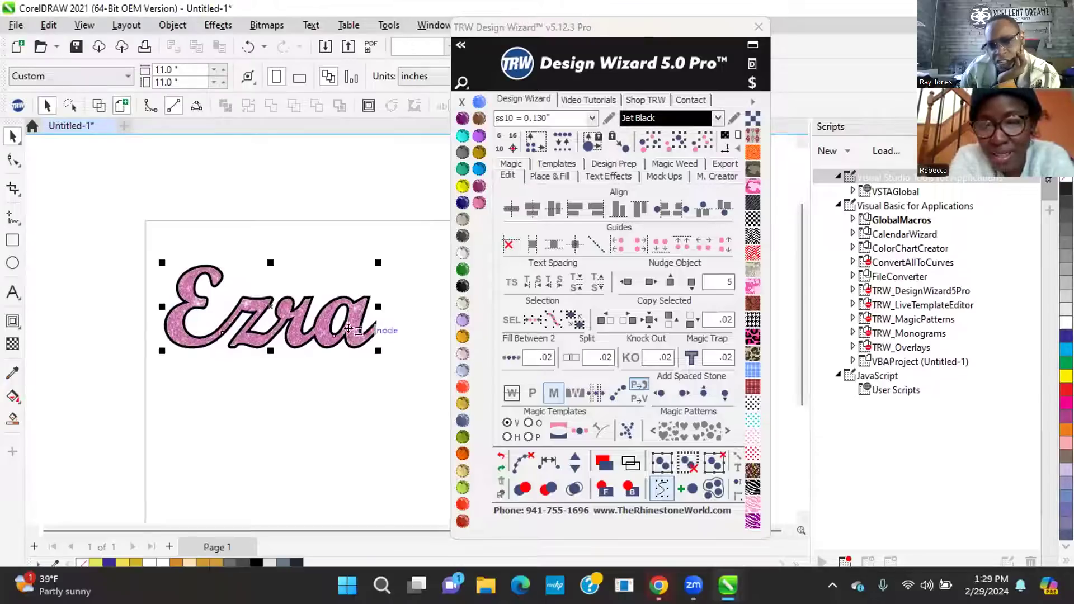
click(753, 486)
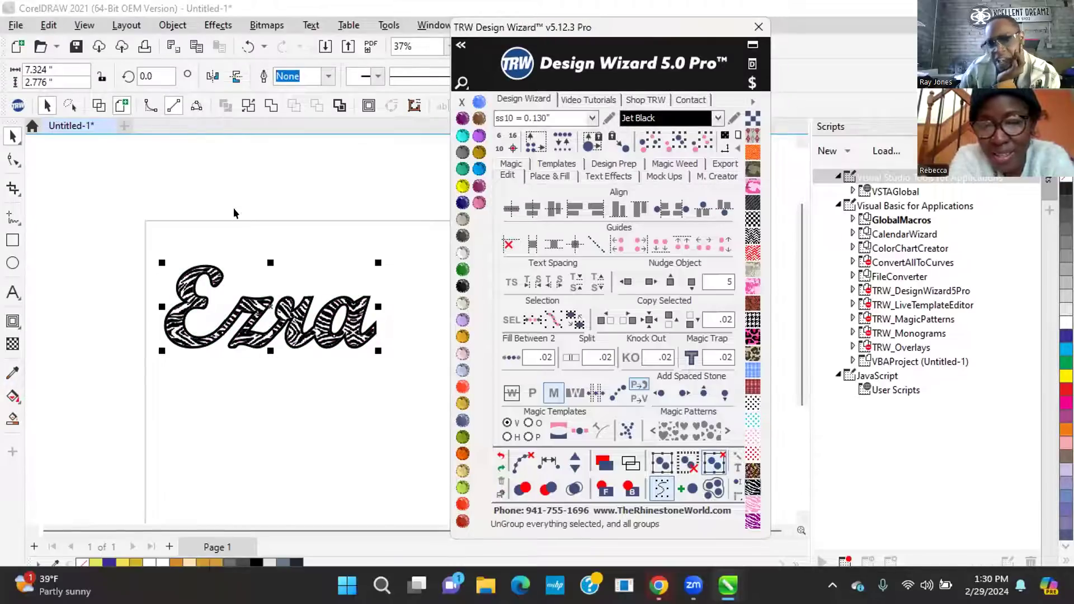
click(340, 216)
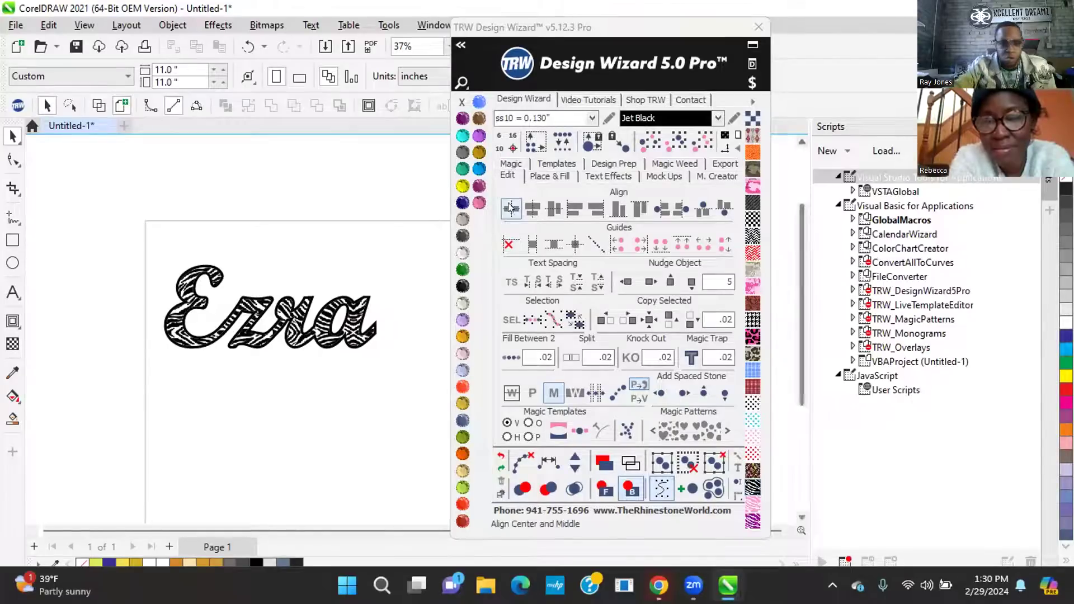
Recolor the zebra-filled lettering with TRW Pink and move the Design Wizard window clear of the design
scroll(240, 302, up, 1)
scroll(240, 302, up, 2)
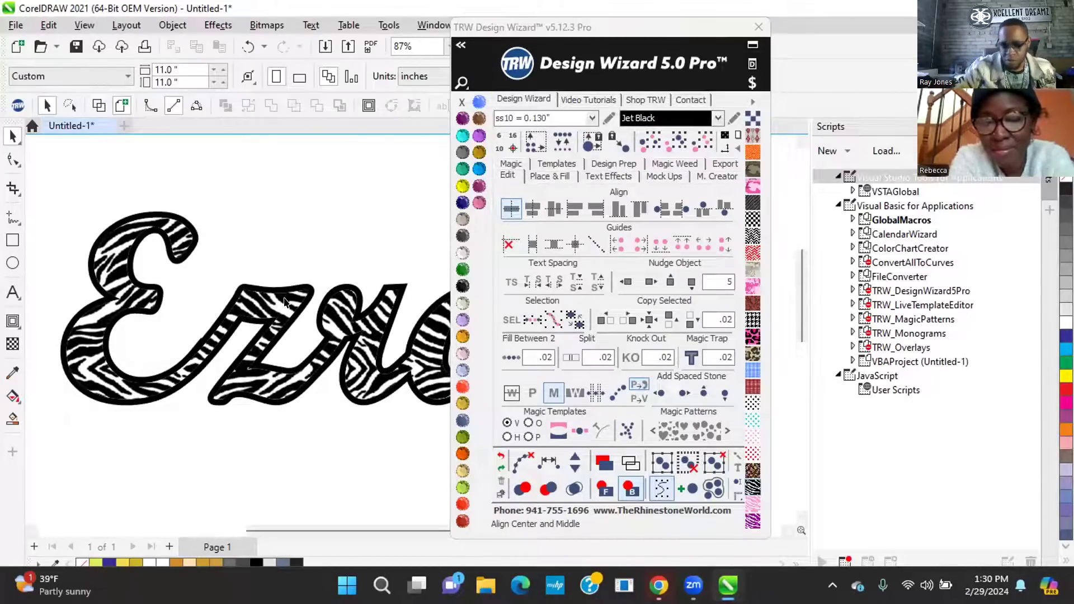
scroll(284, 302, down, 1)
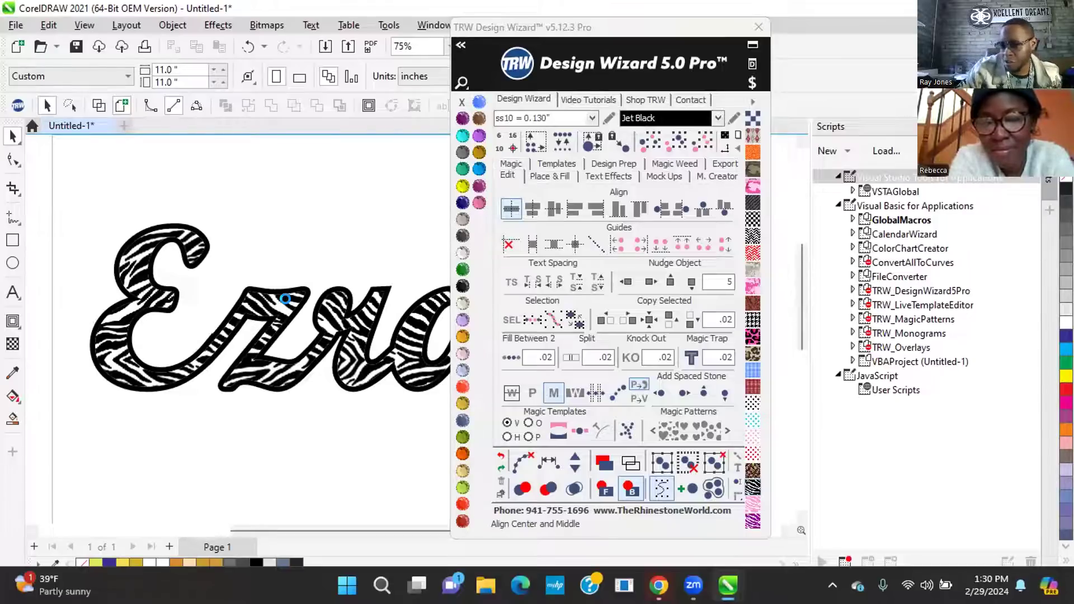
click(285, 299)
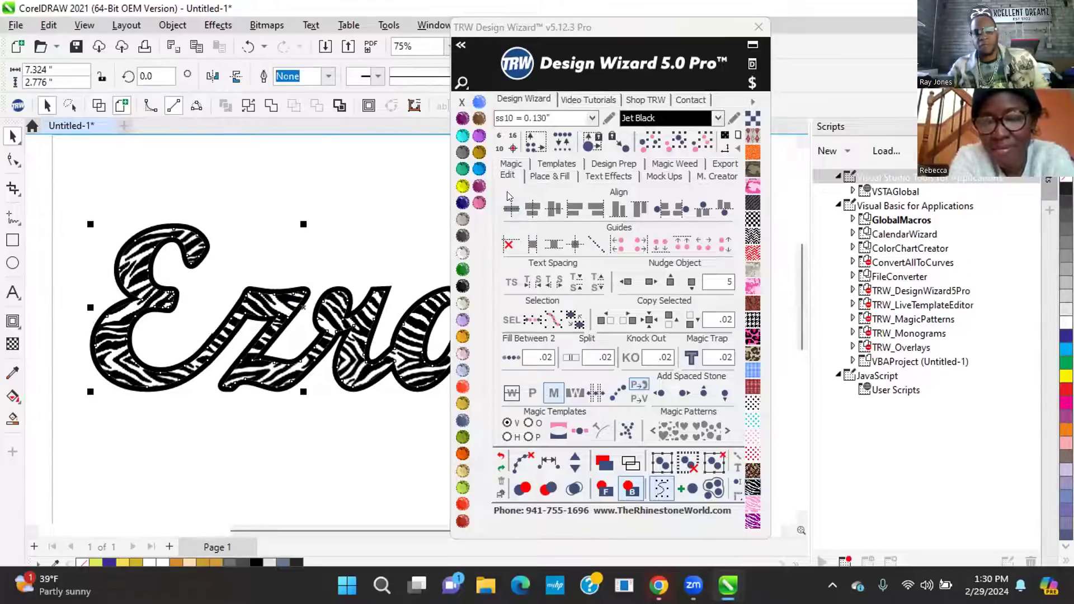
click(479, 202)
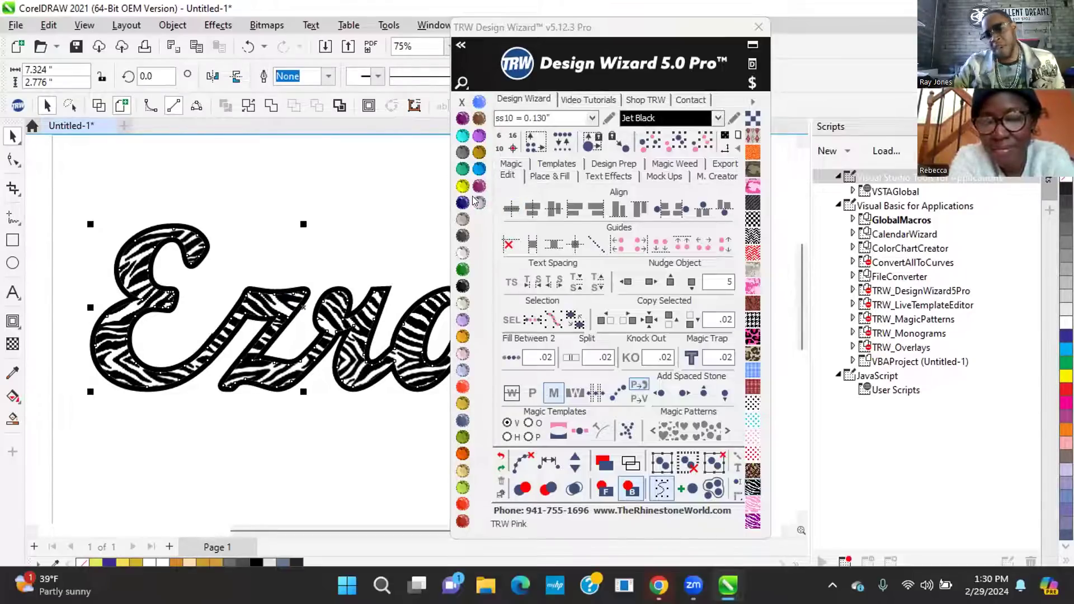
click(280, 260)
mouse_move(622, 37)
mouse_down()
mouse_move(901, 39)
mouse_move(931, 53)
mouse_move(689, 49)
mouse_move(707, 57)
mouse_up()
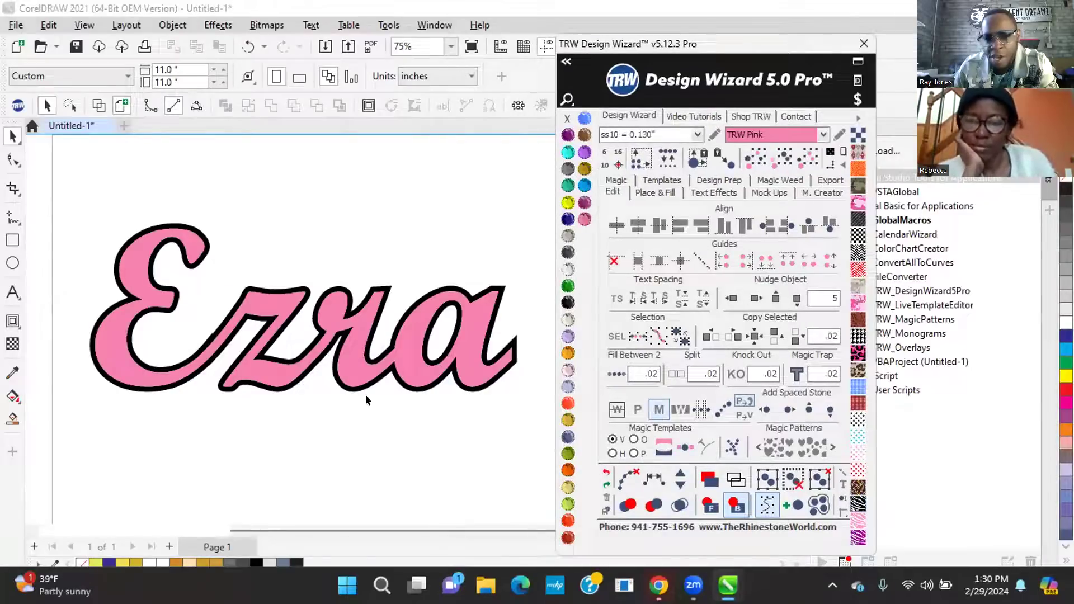
click(404, 348)
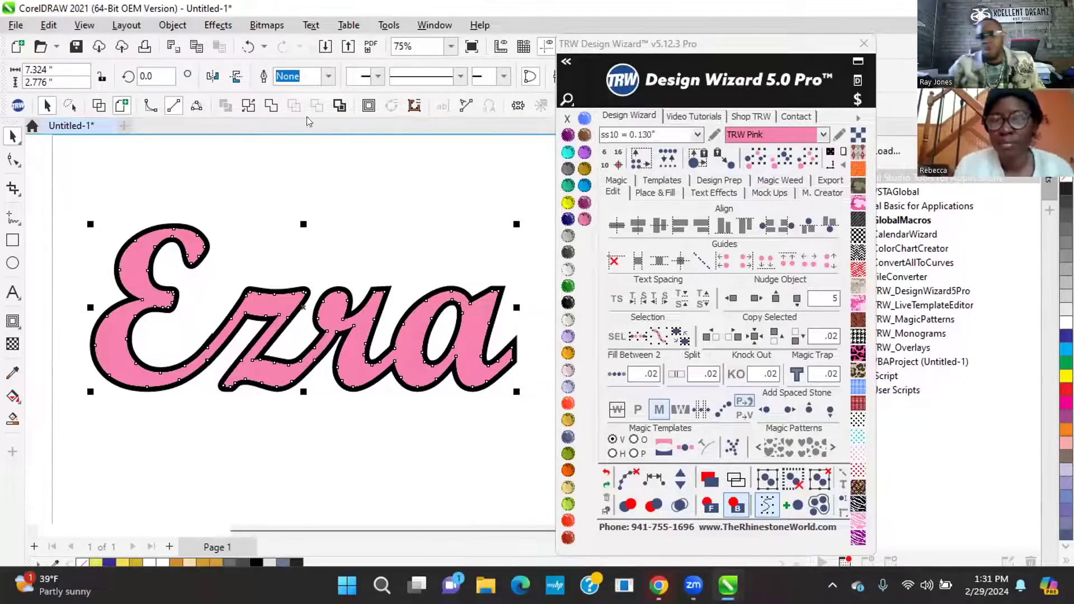
click(371, 213)
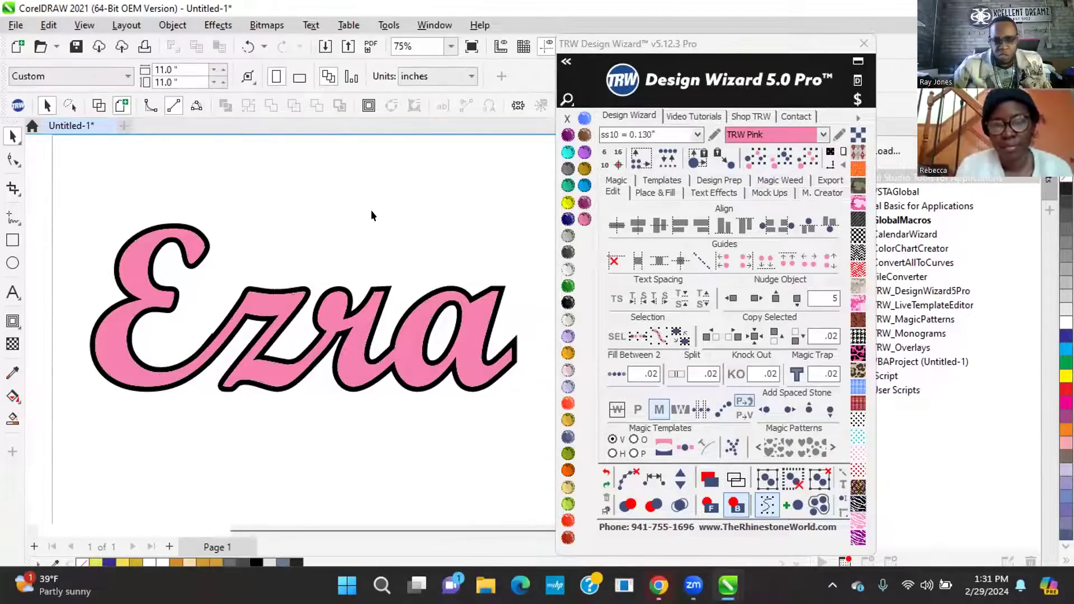
scroll(296, 299, down, 1)
scroll(331, 324, down, 1)
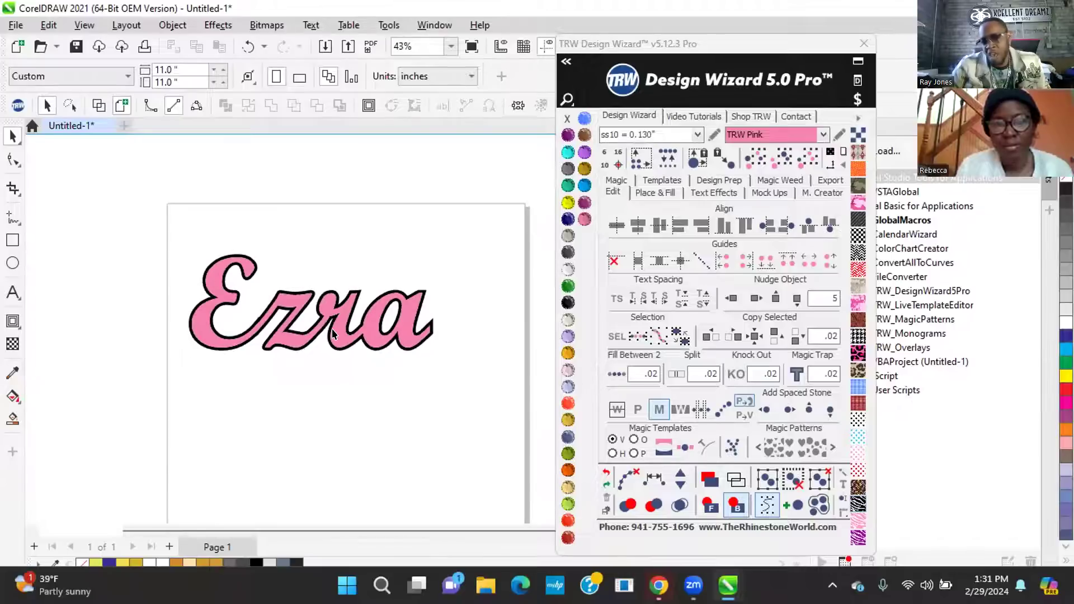
click(332, 334)
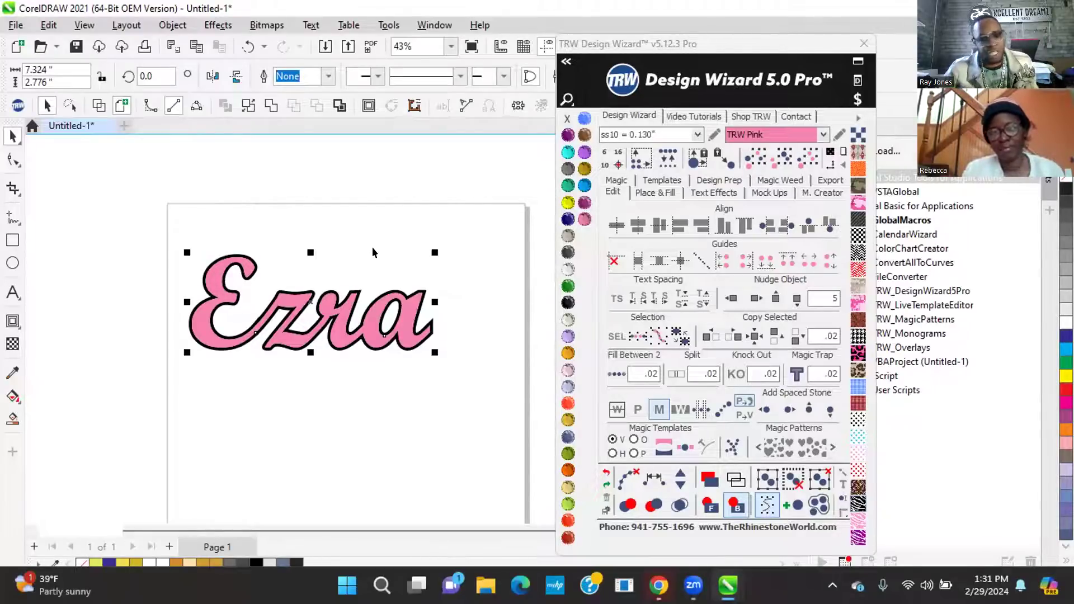
click(356, 234)
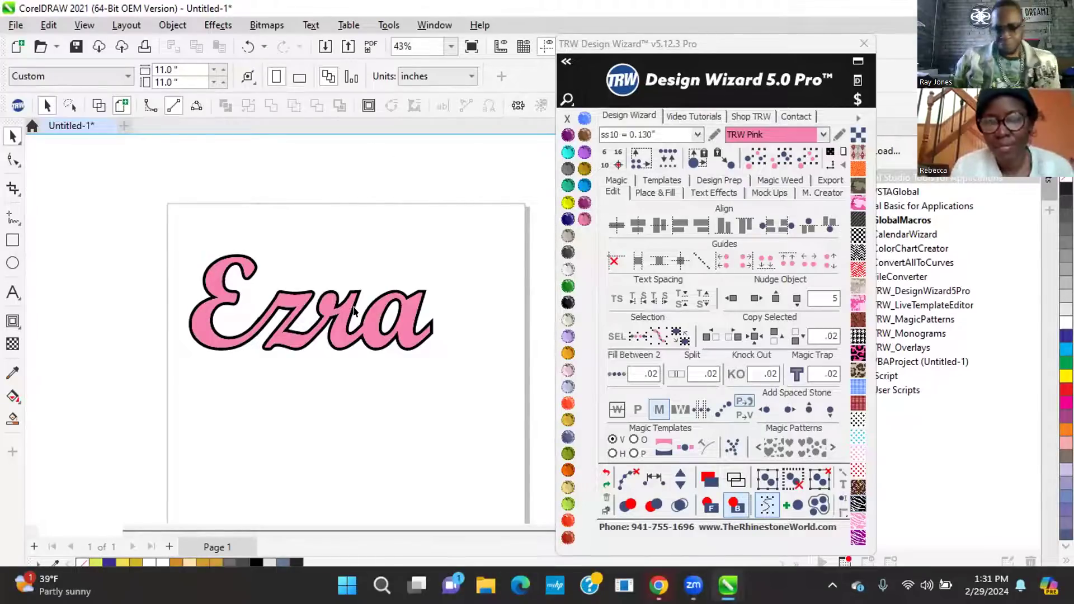
Configure the stone placement for Inside with Add Stones and Magic Path enabled and a contour spacing of .075
click(659, 192)
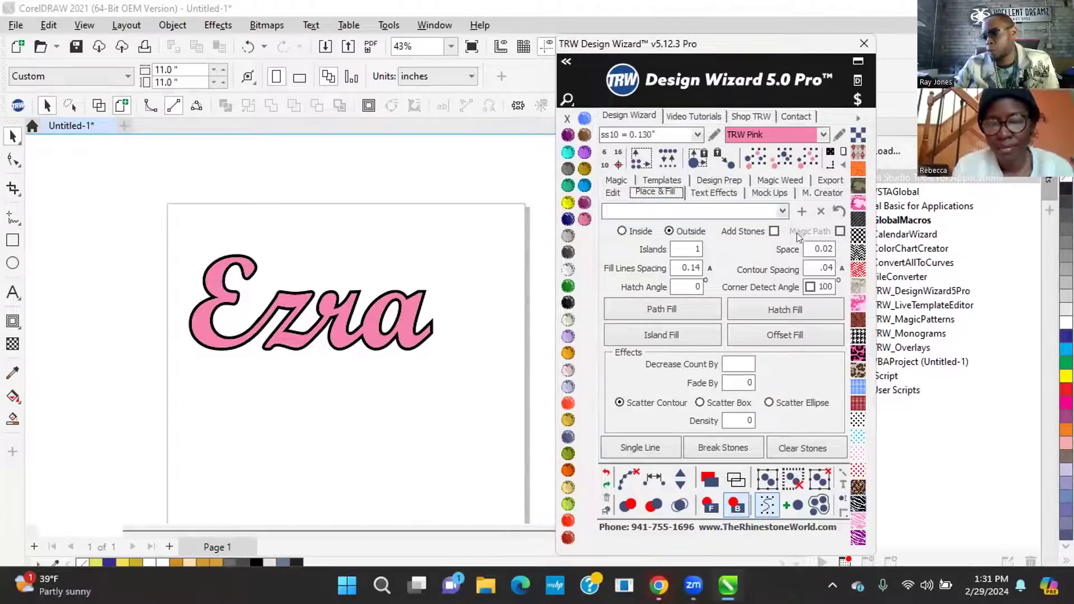
click(621, 232)
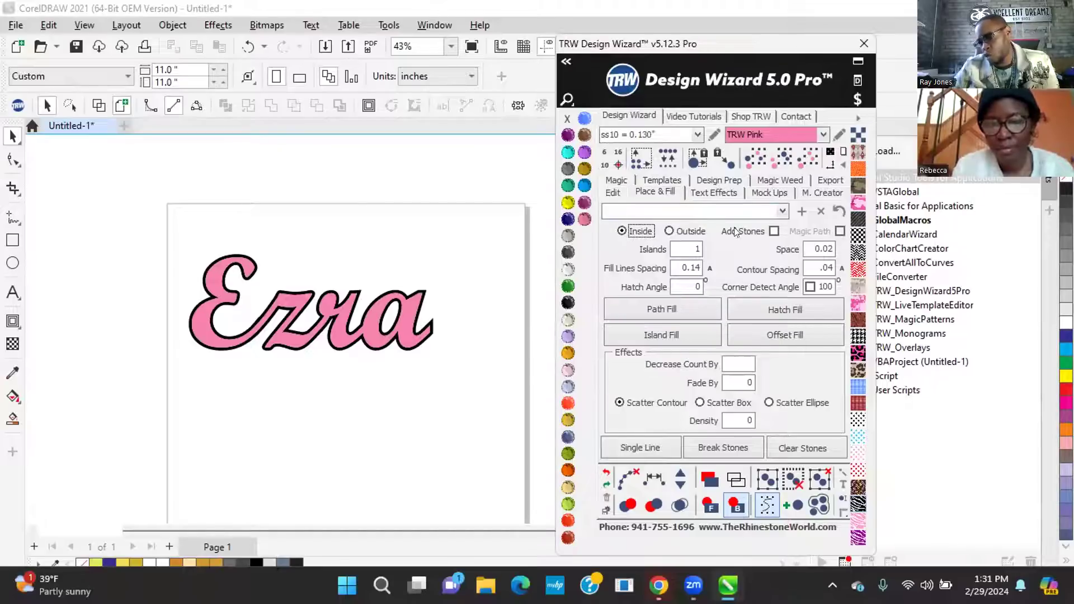
click(773, 231)
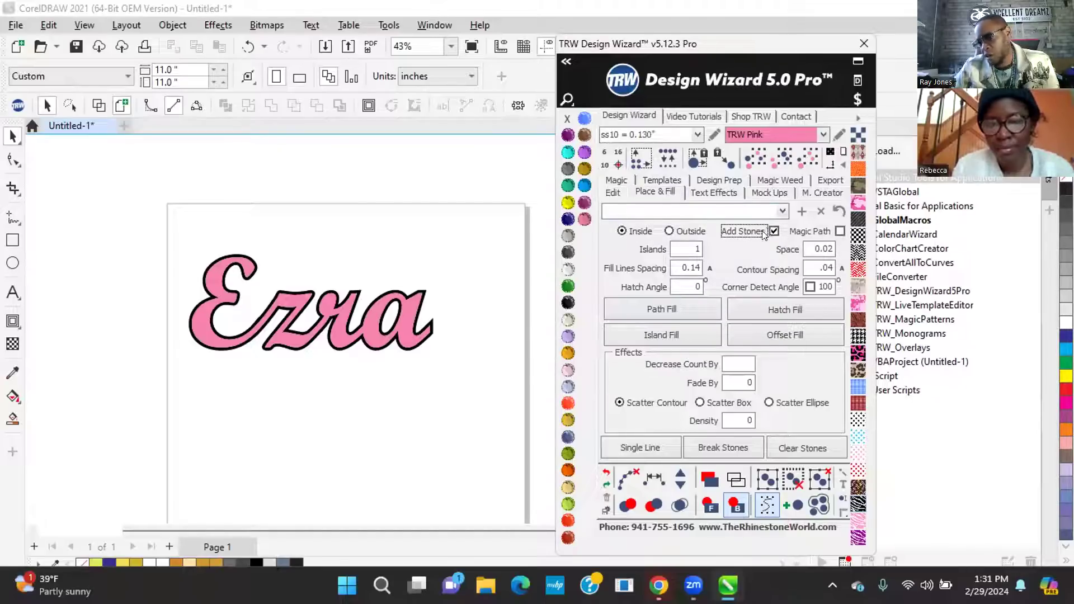
click(839, 231)
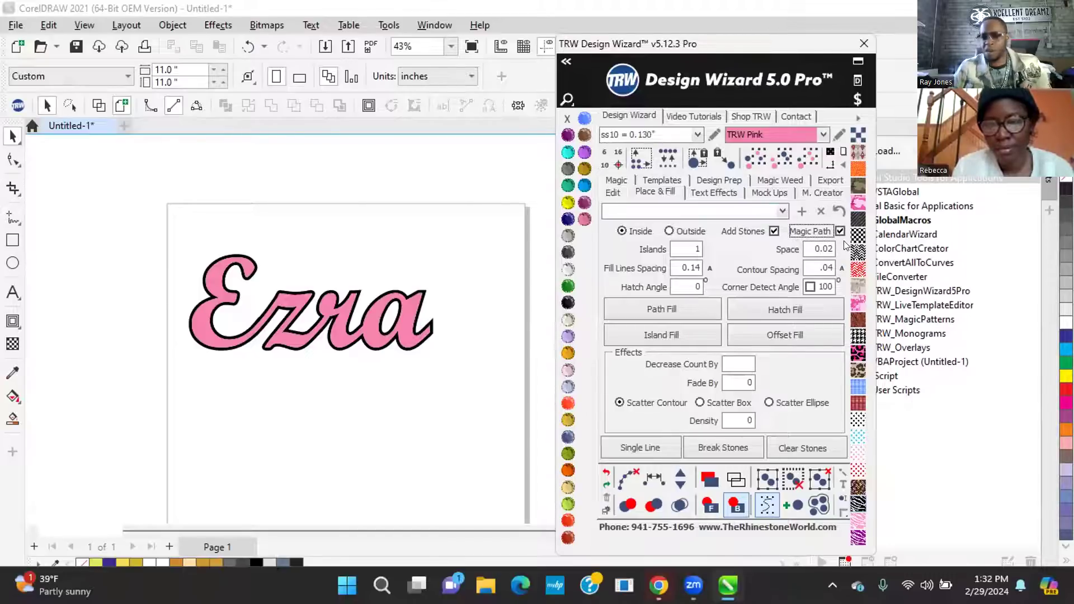
click(805, 268)
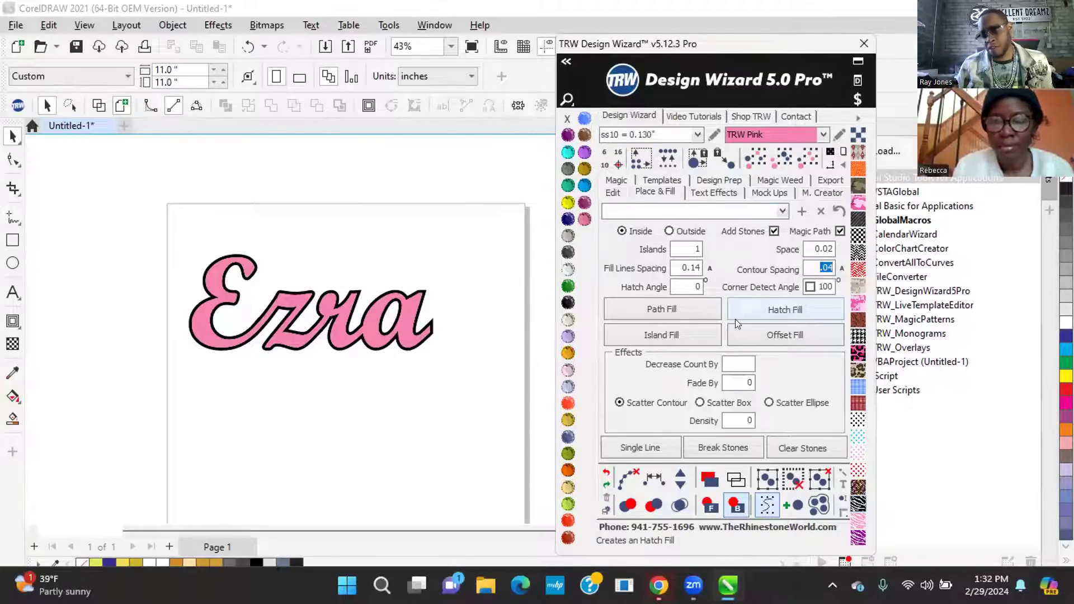
text(.0)
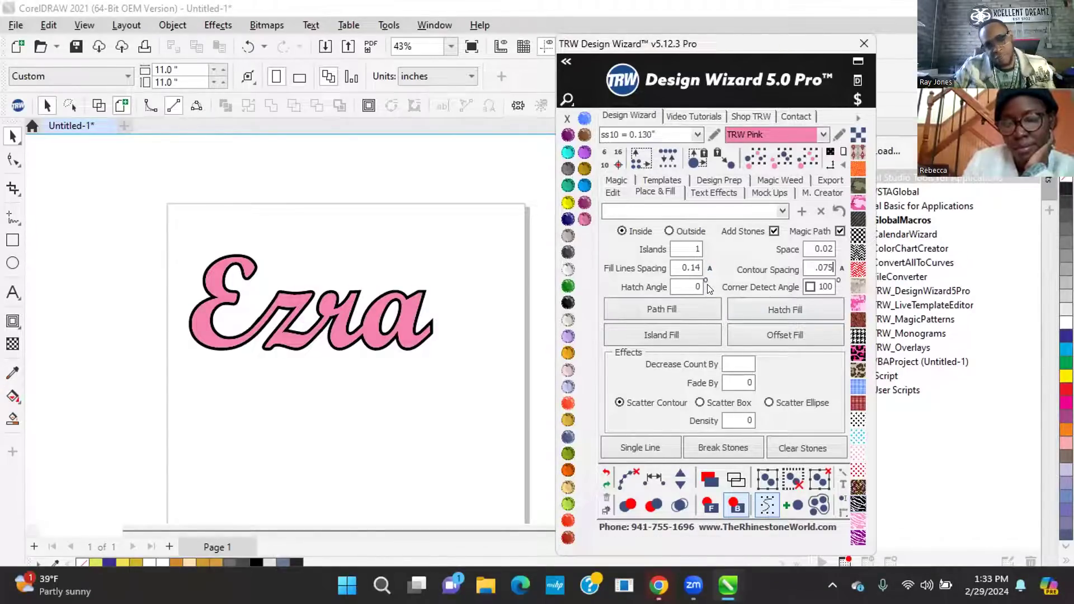
Set the active rhinestone color to TRW Blue for the Ezra lettering's stone fill
scroll(278, 314, up, 2)
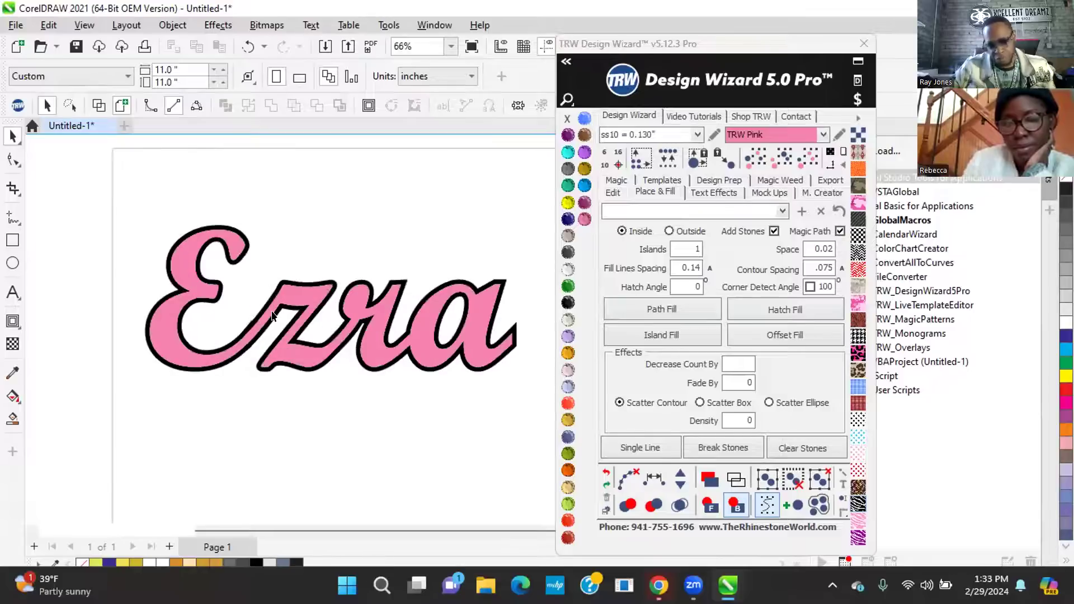
scroll(278, 315, up, 1)
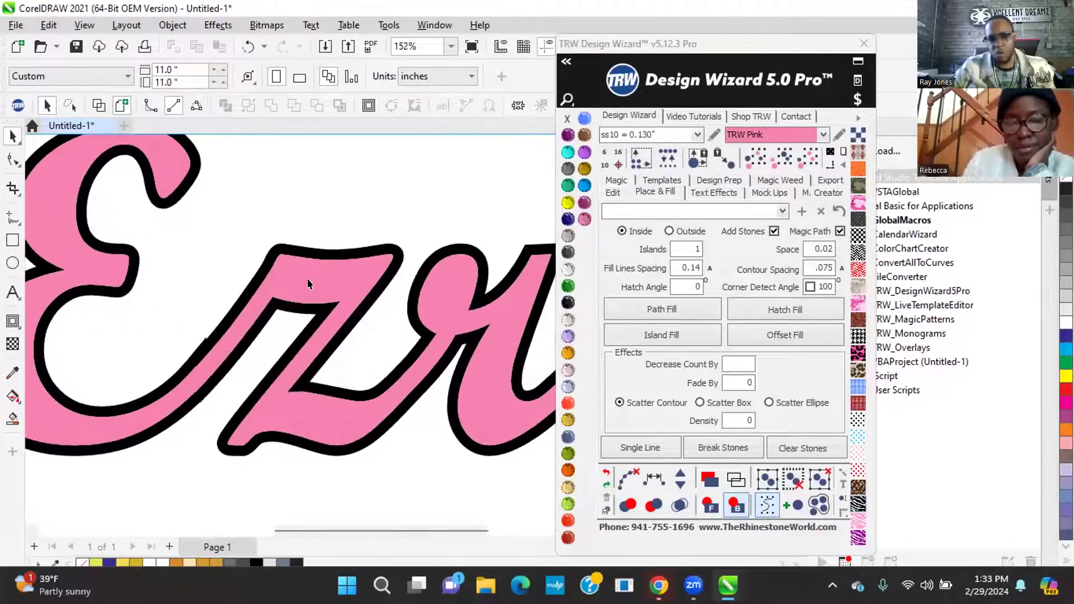
click(307, 278)
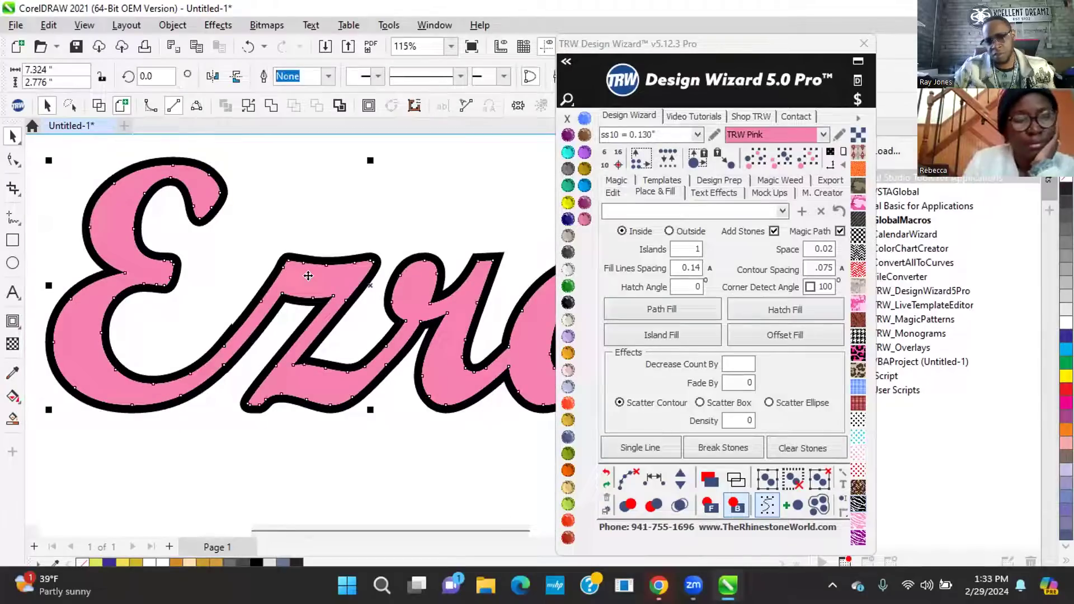
click(454, 192)
scroll(243, 279, down, 1)
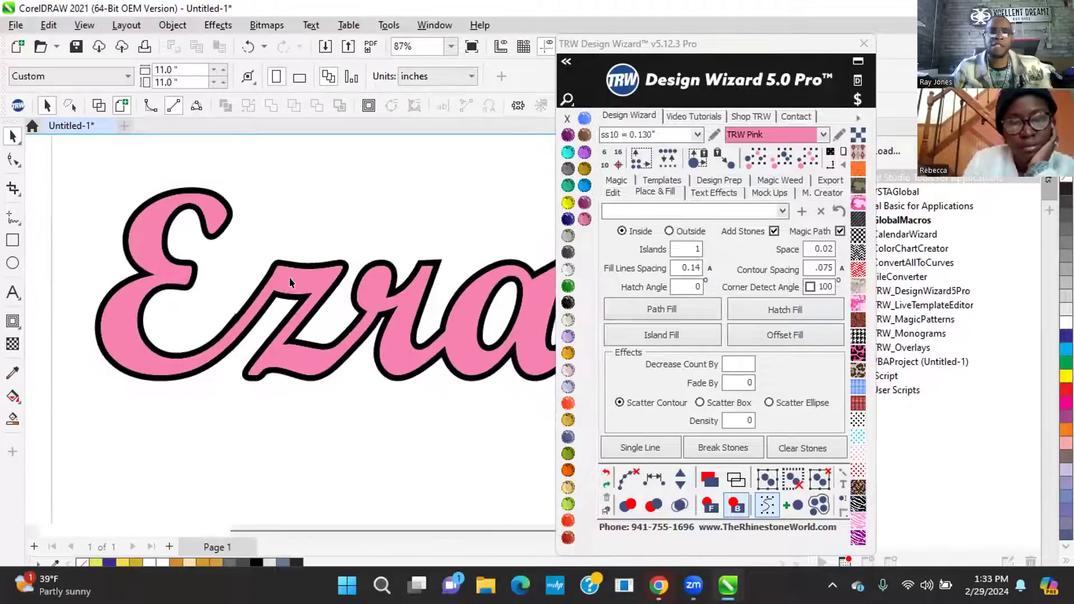
click(584, 185)
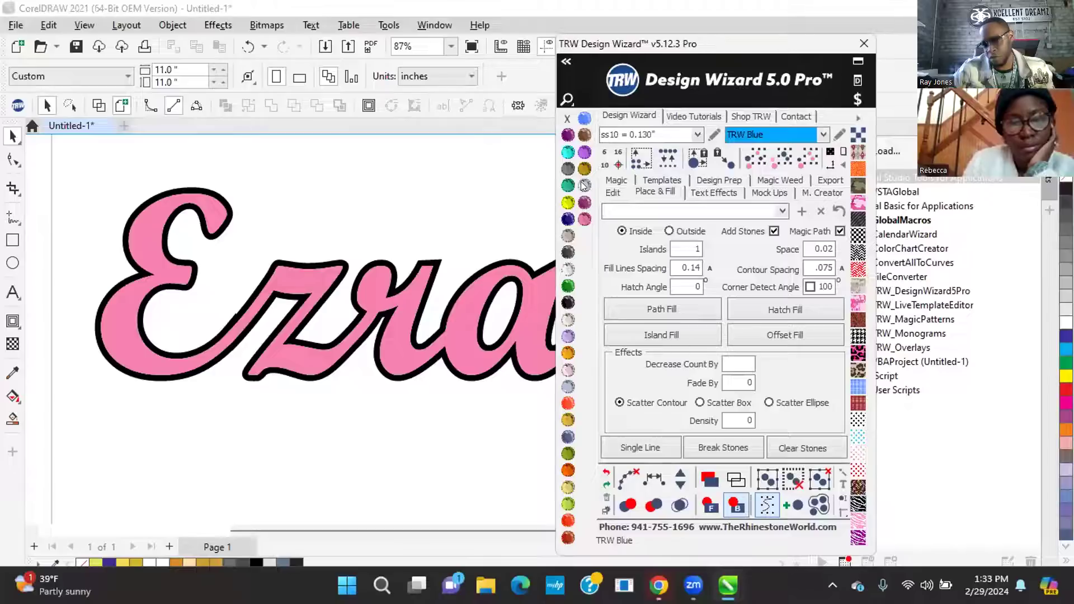
click(458, 345)
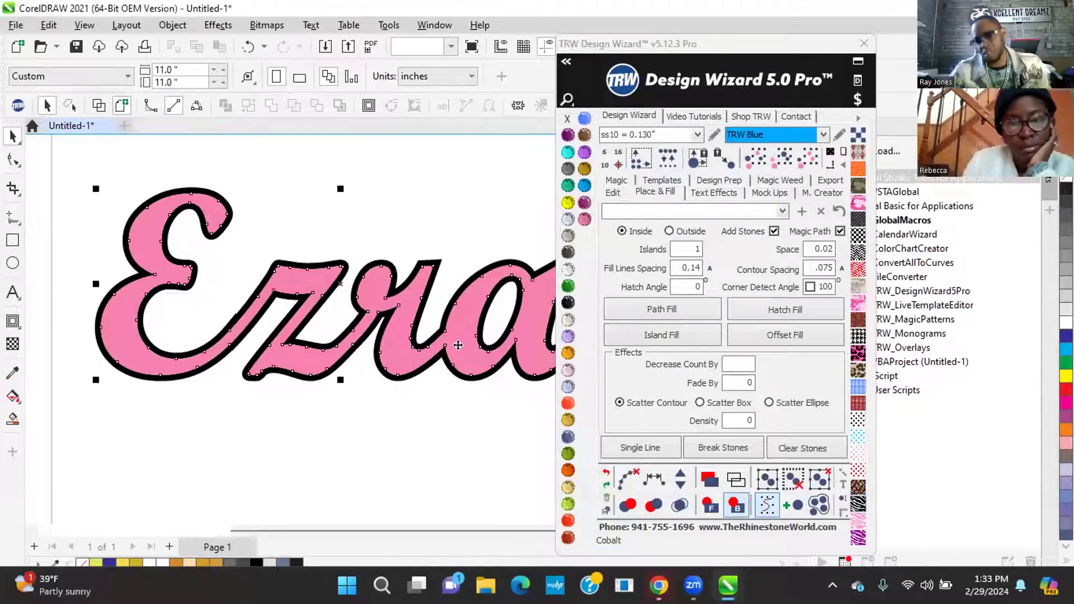
scroll(359, 297, down, 1)
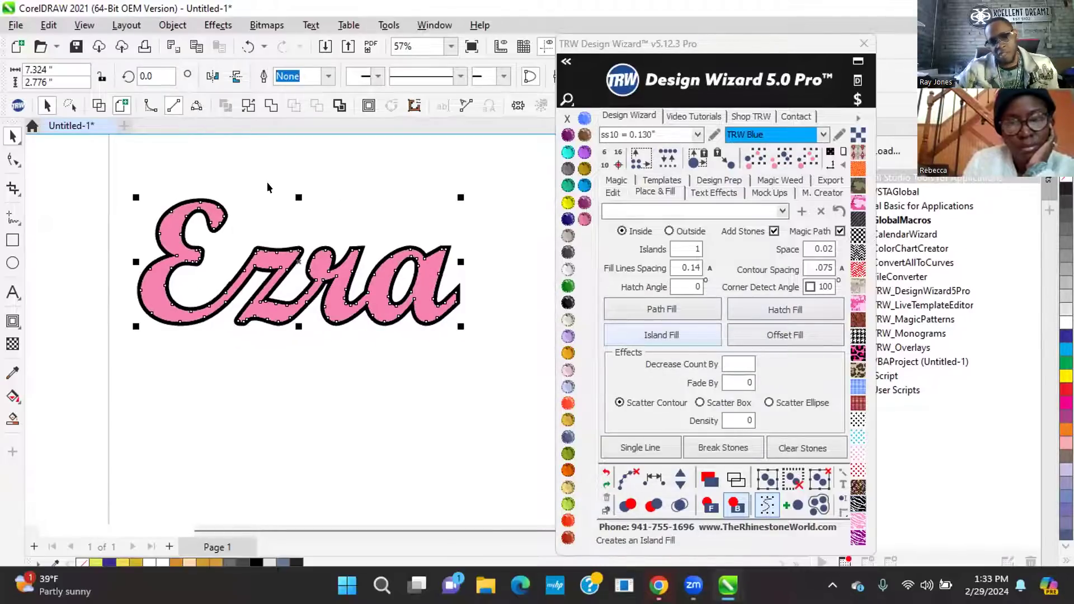
Duplicate the bordered Ezra lettering directly below the original on the page
click(281, 209)
scroll(207, 201, down, 1)
drag(119, 189, 516, 383)
scroll(258, 186, down, 1)
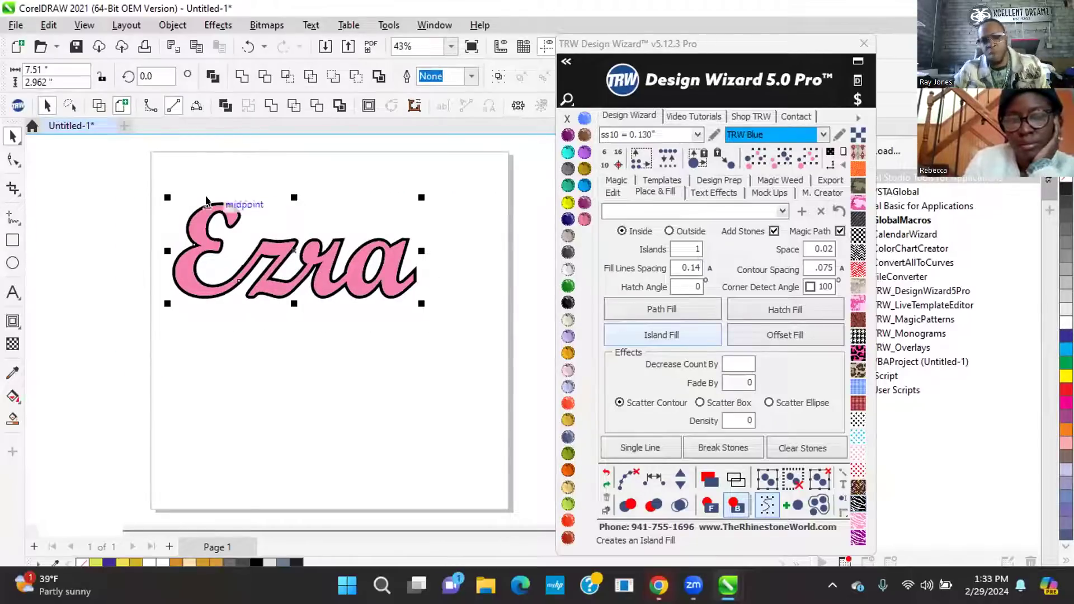
drag(285, 254, 283, 365)
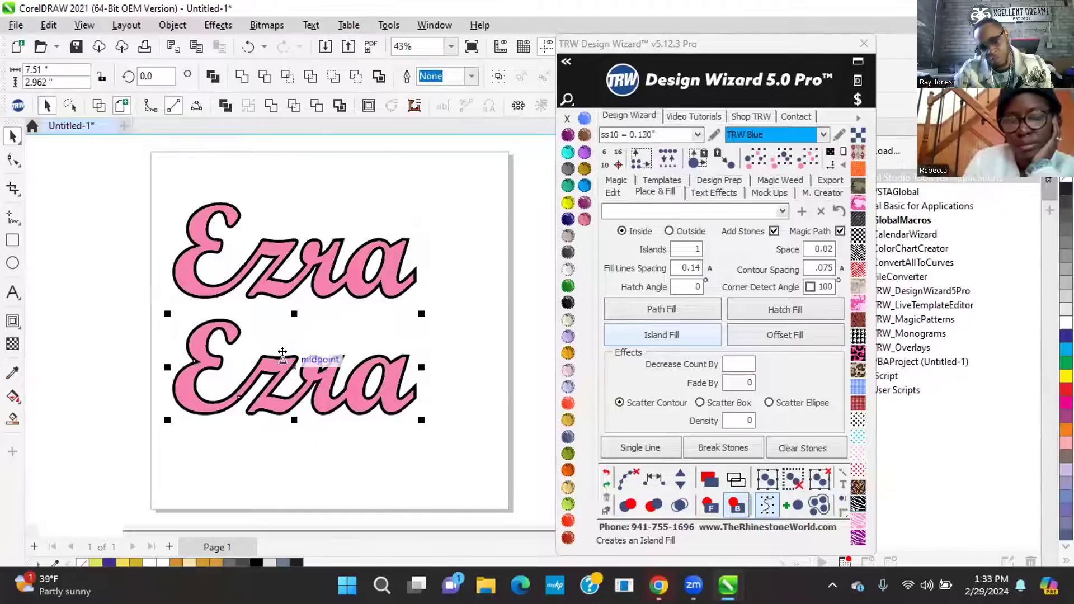
click(407, 297)
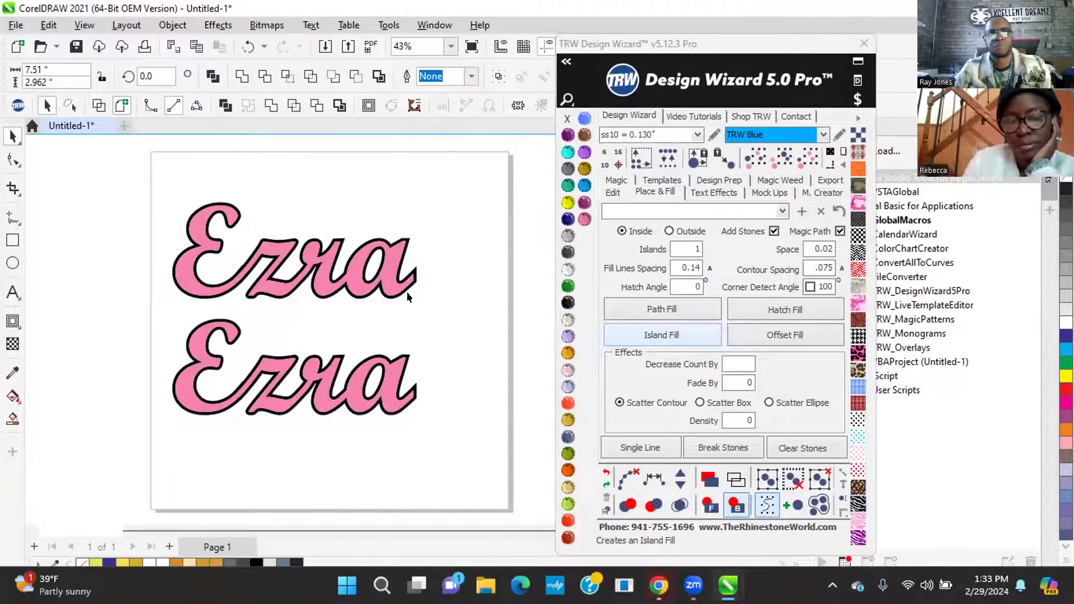
Island-fill the upper pink Ezra lettering with ss10 TRW Blue stones, then clean up its leftover paths and overlapping stones
click(394, 258)
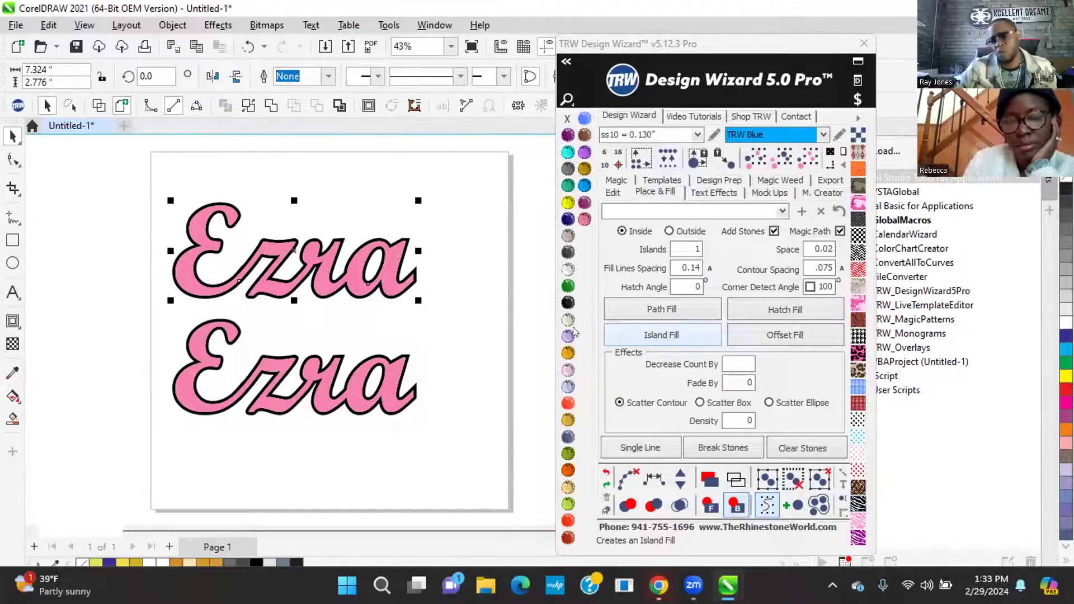
click(694, 335)
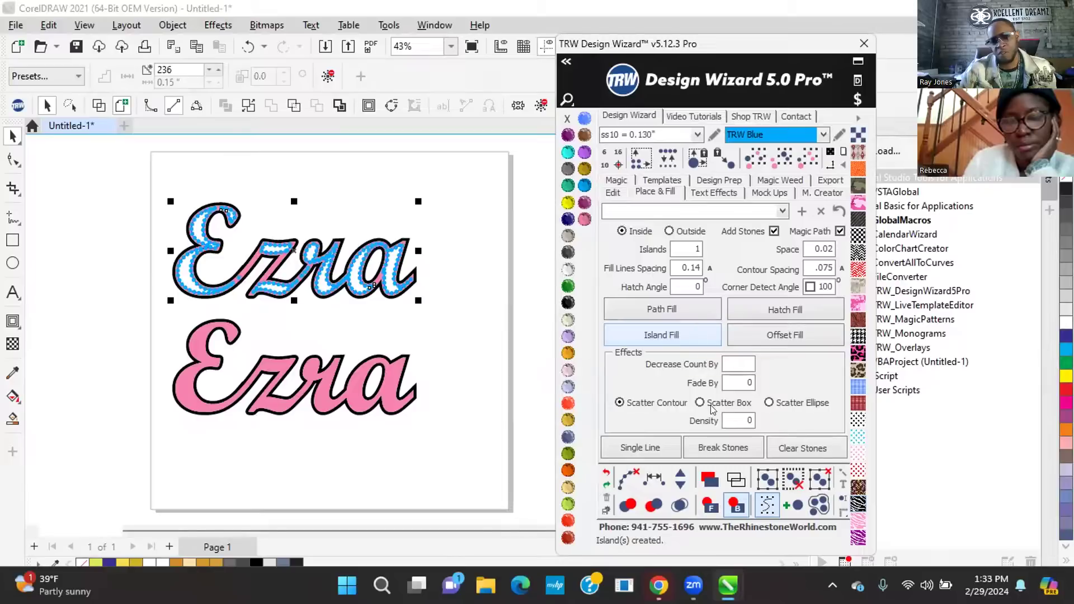
click(623, 477)
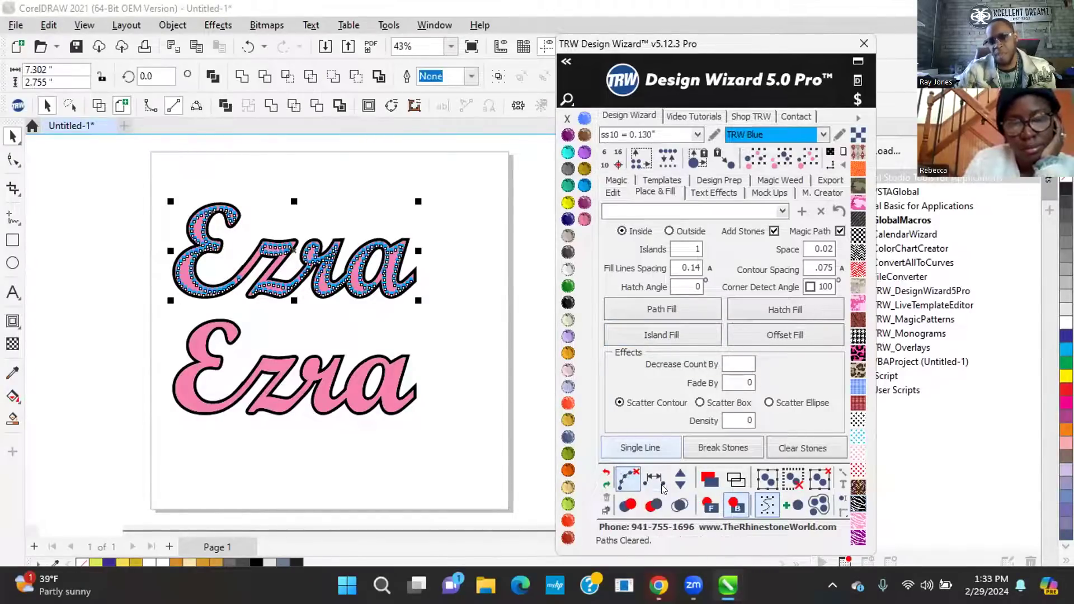
click(675, 502)
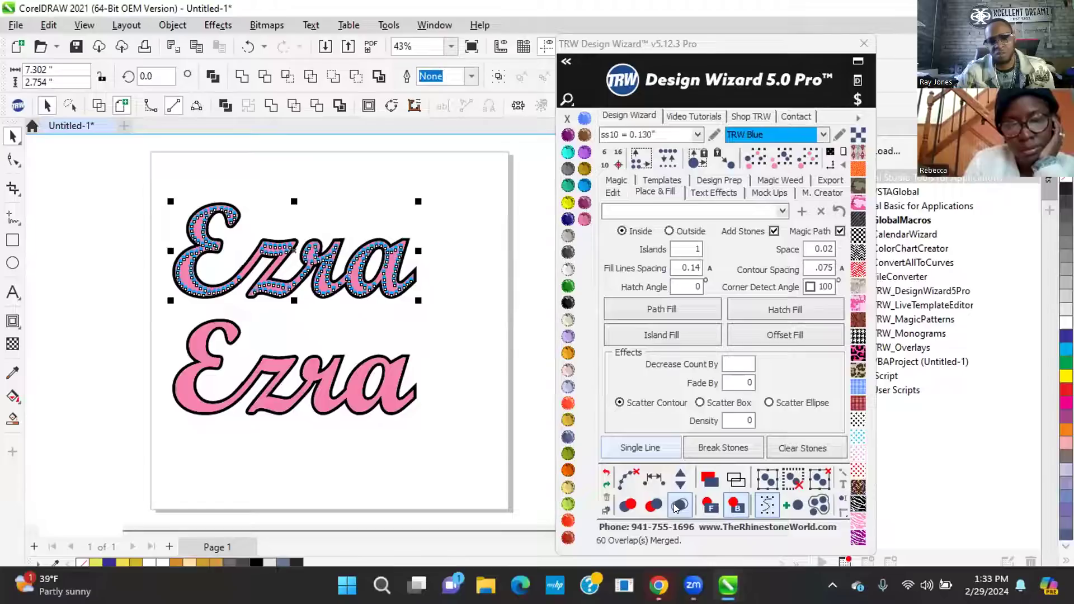
click(404, 210)
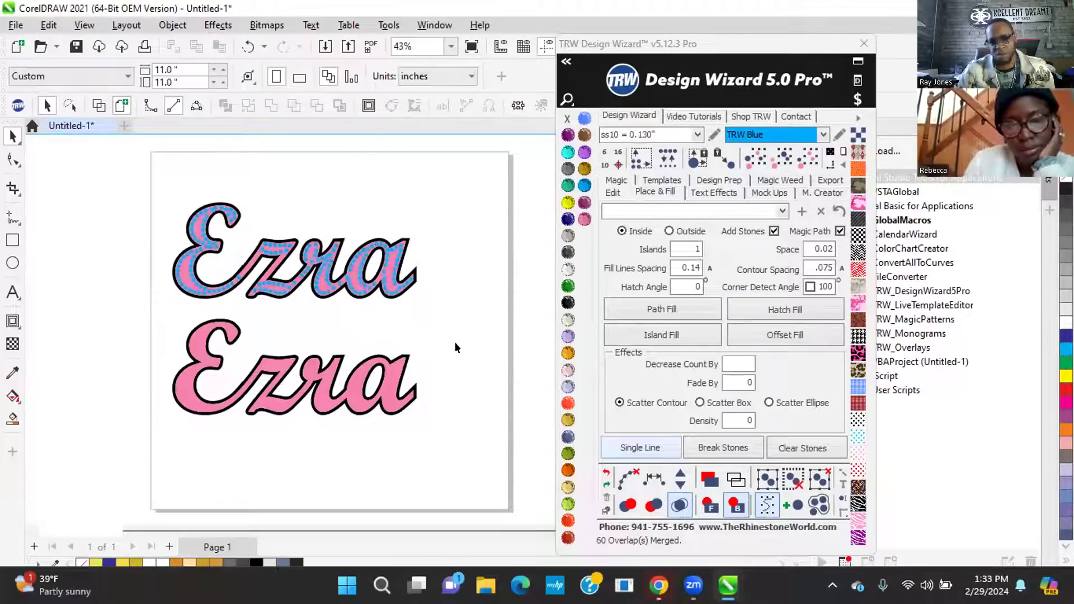
Apply a hatch fill of ss10 TRW Blue stones inside the lower pink Ezra lettering
click(302, 362)
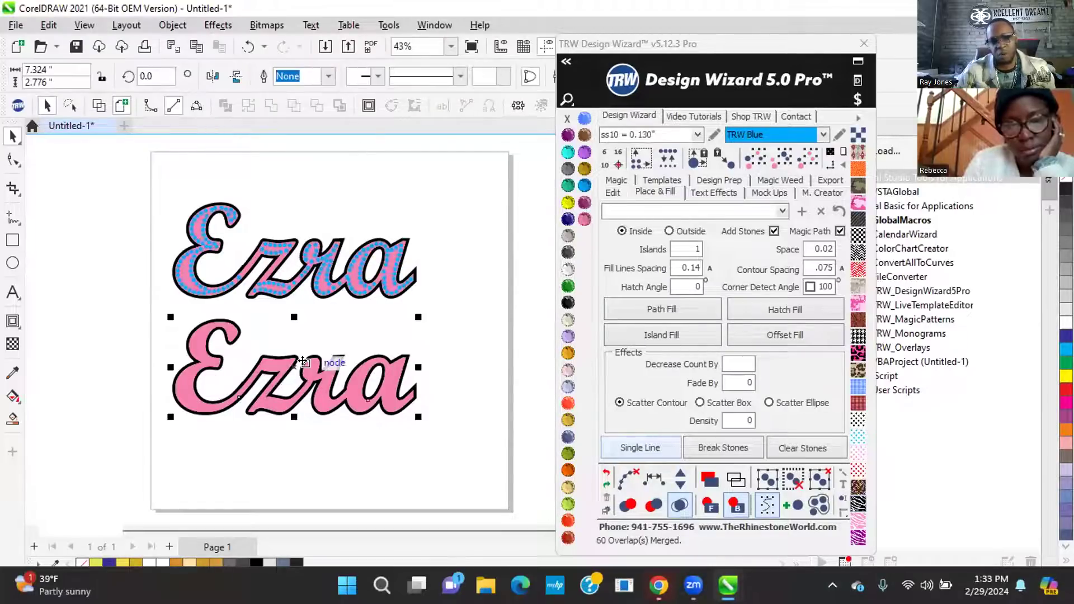
click(769, 317)
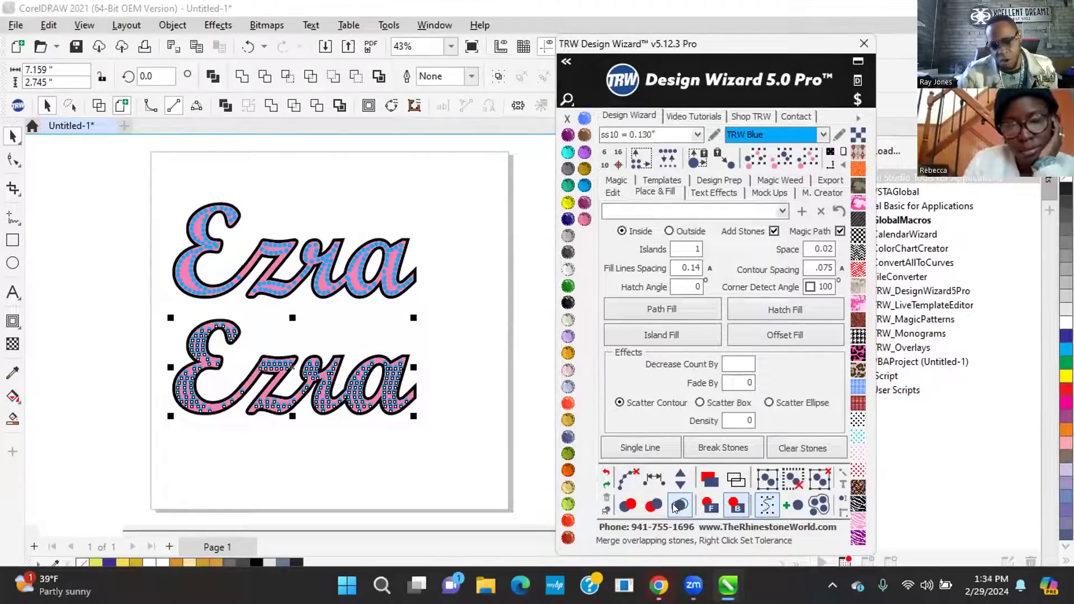
click(428, 214)
Recolor the pink inner lettering behind the stones in both Ezra designs with Crystal
scroll(220, 274, up, 2)
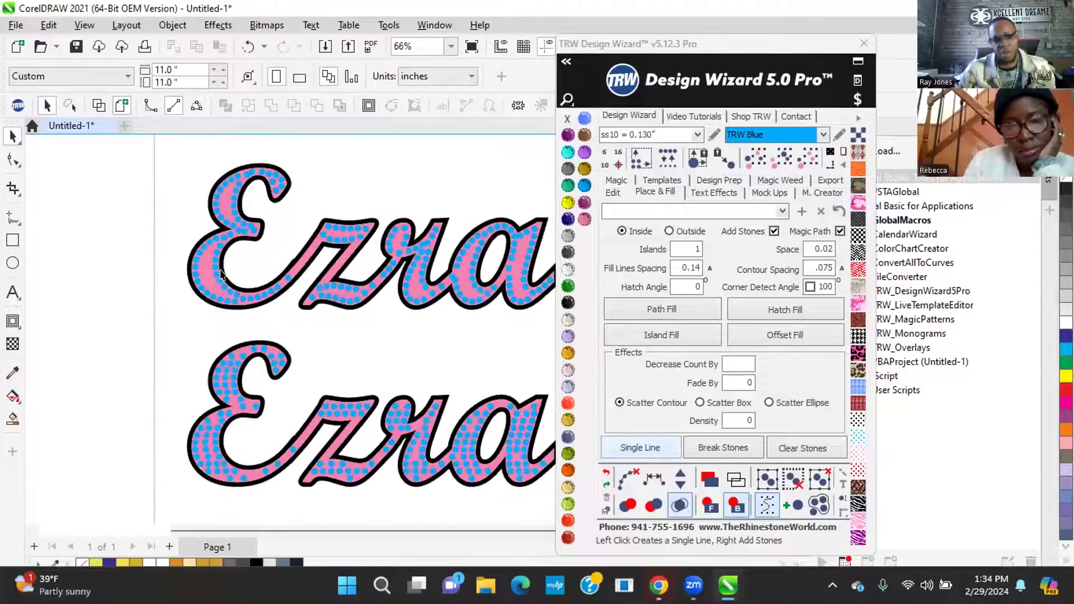
scroll(221, 274, up, 3)
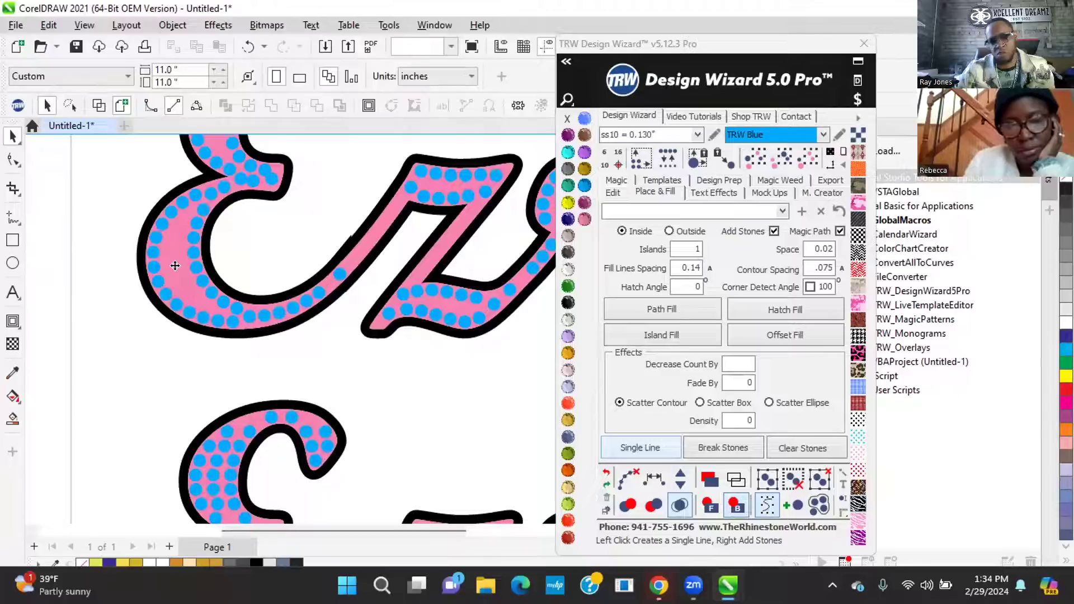
click(175, 266)
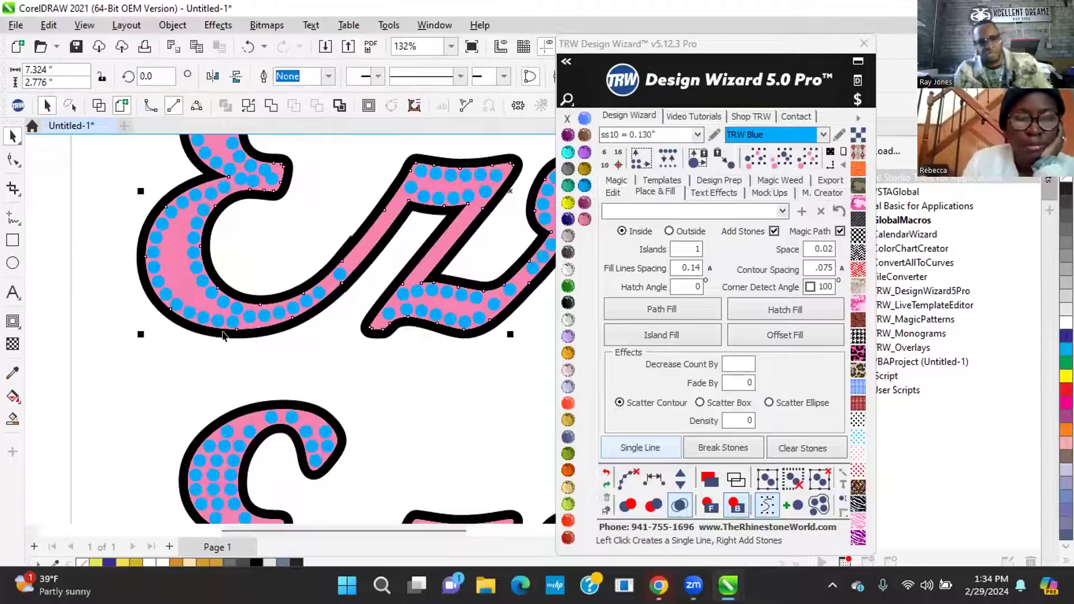
shift+click(248, 420)
click(567, 270)
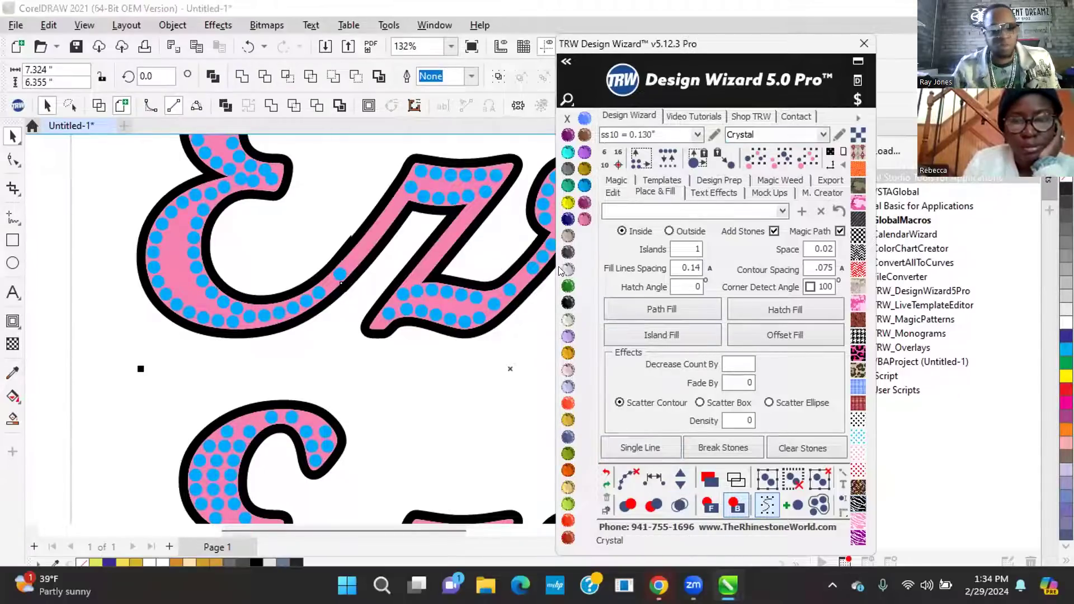
scroll(331, 336, down, 4)
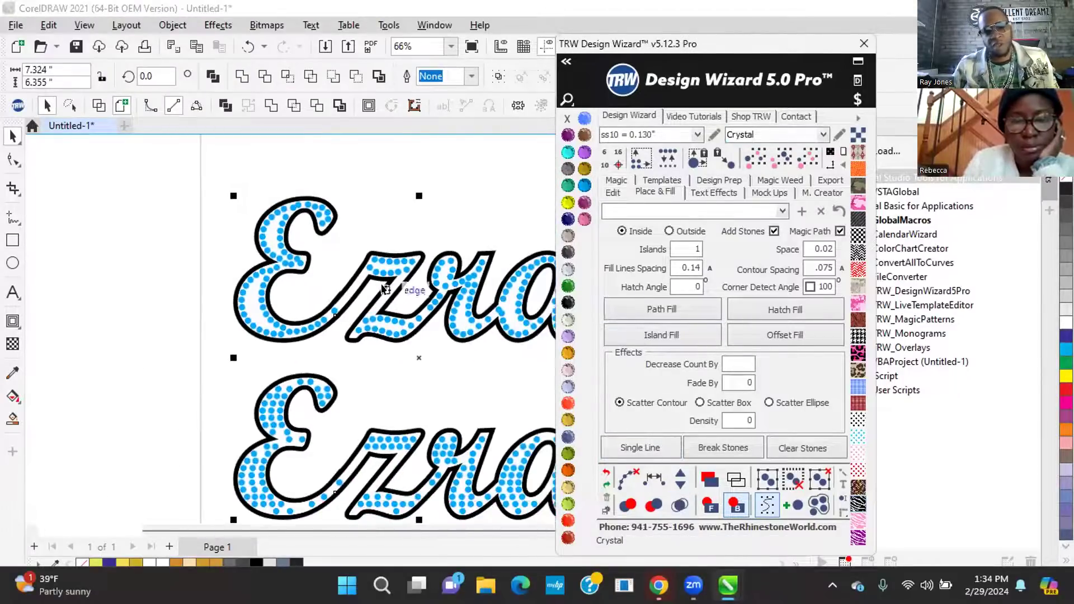
click(370, 216)
scroll(328, 247, down, 2)
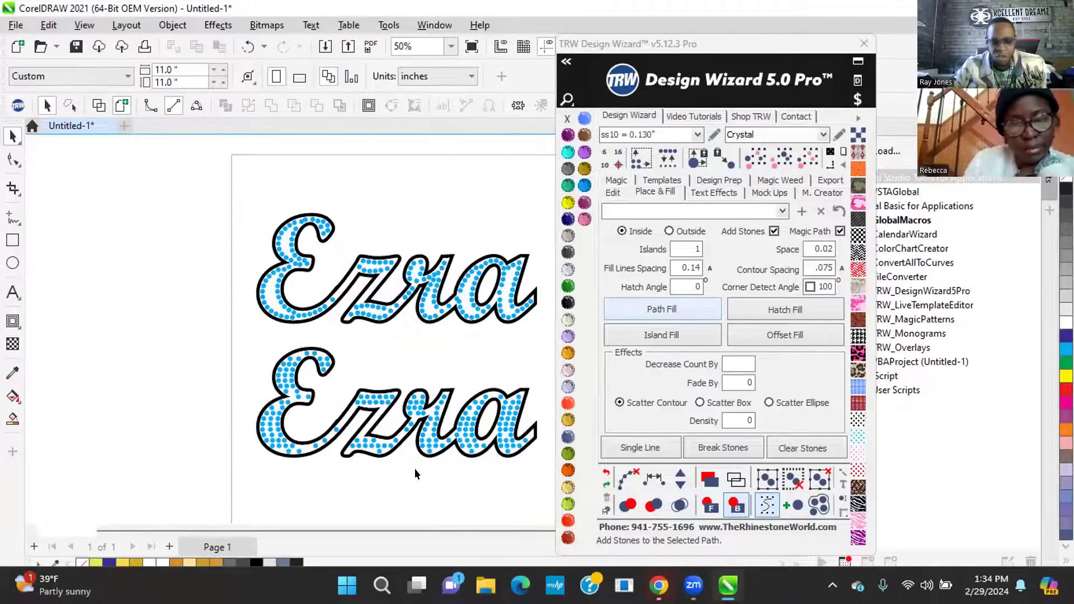
Compare the island-filled and hatch-filled stone layouts of the two Ezra designs
scroll(498, 471, up, 1)
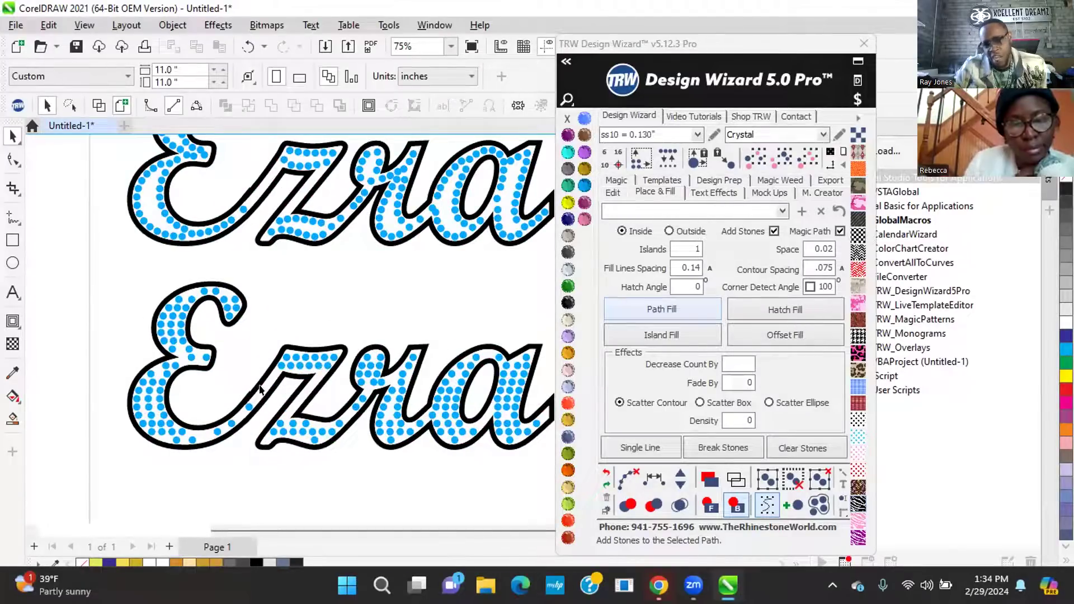
scroll(160, 423, down, 1)
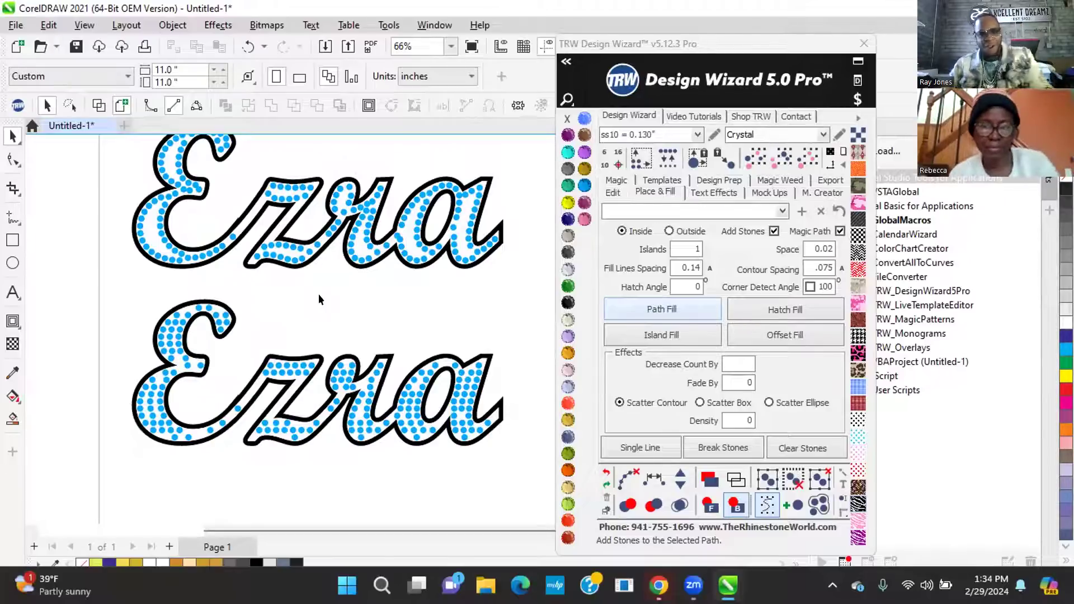
scroll(246, 364, down, 2)
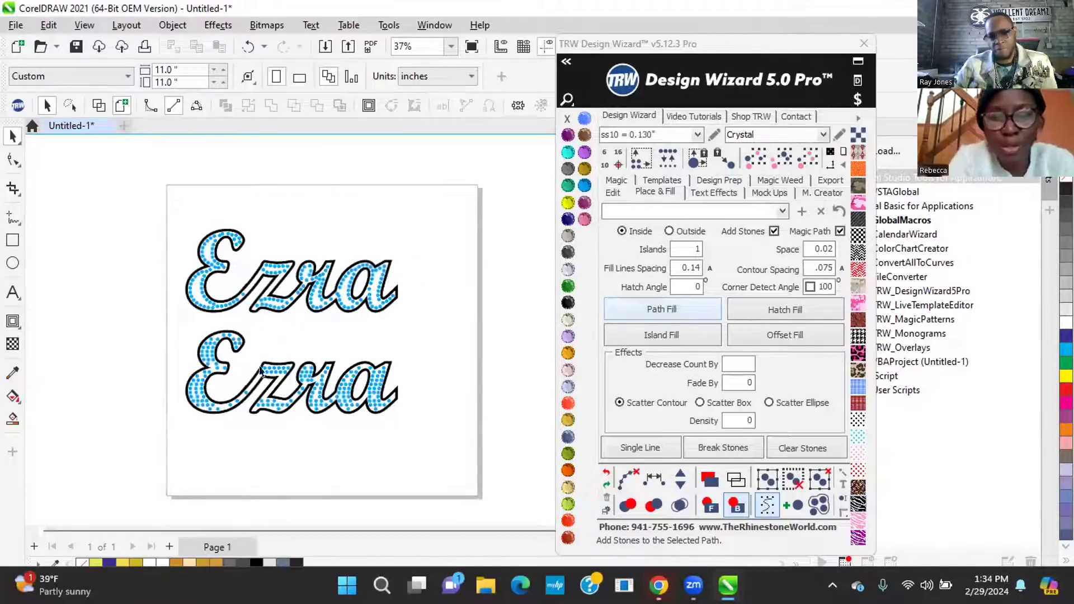
scroll(260, 371, up, 1)
scroll(235, 377, up, 1)
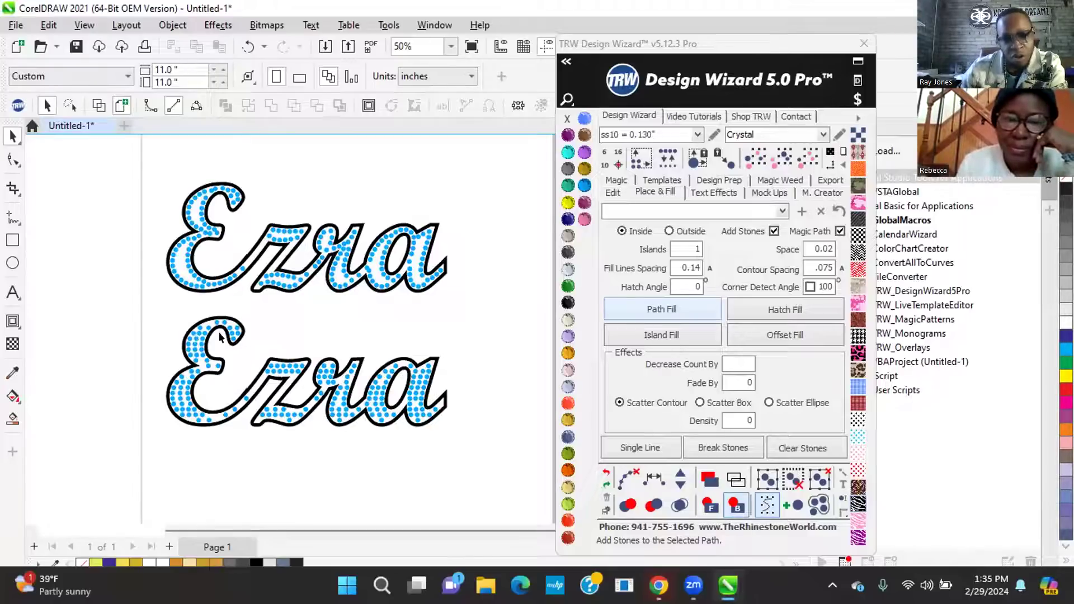
scroll(221, 335, down, 1)
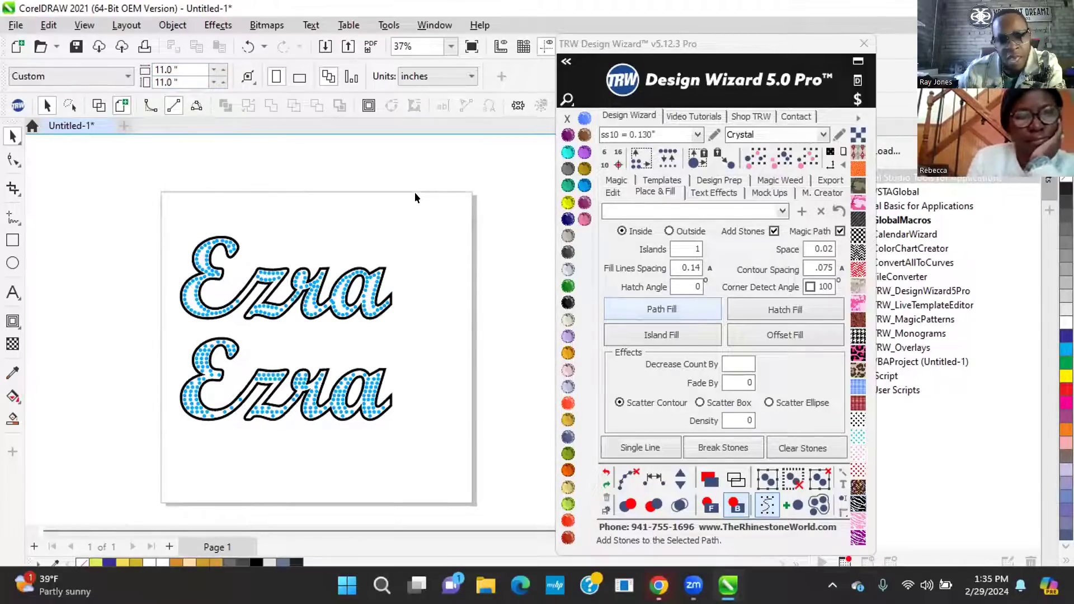
scroll(203, 289, down, 1)
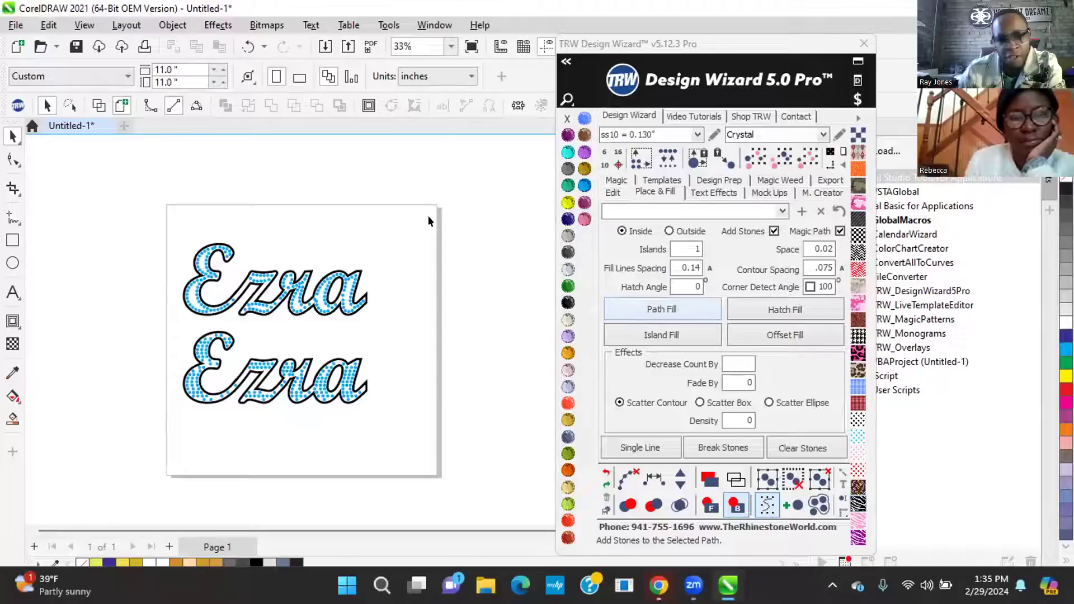
Set the page size to 50 by 50 inches
click(181, 70)
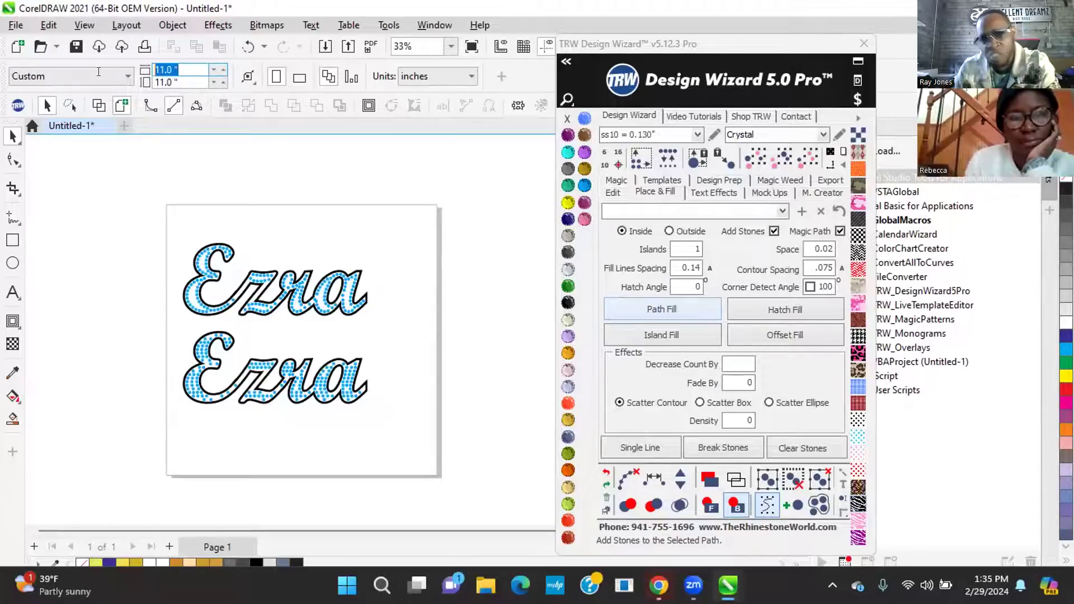
text(50)
key(Tab)
text(50)
key(Return)
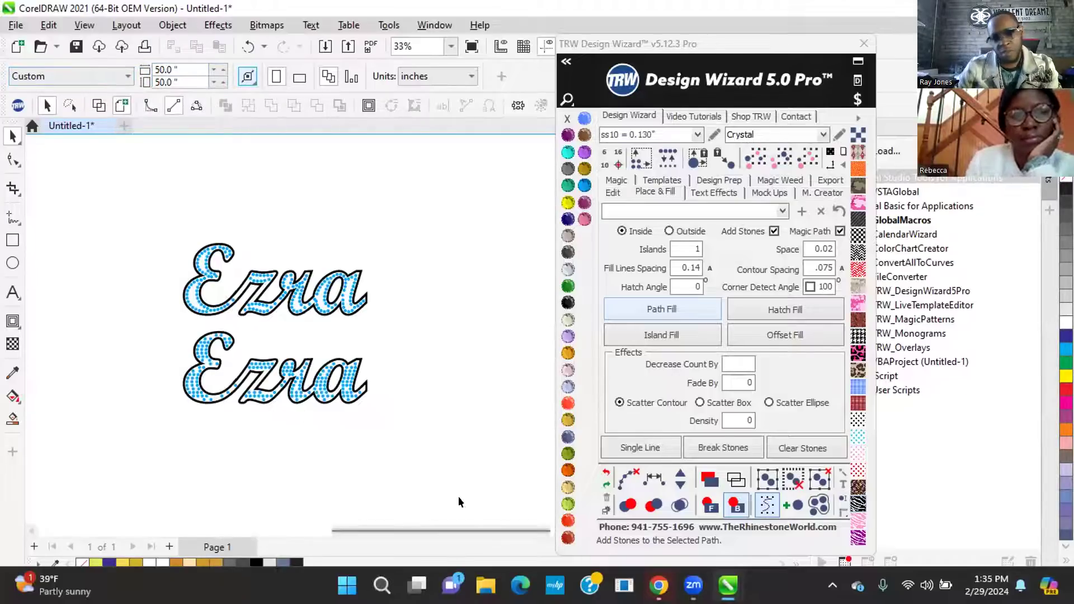
Move both stone-filled Ezra designs together into the upper-left corner of the enlarged page
scroll(340, 321, down, 4)
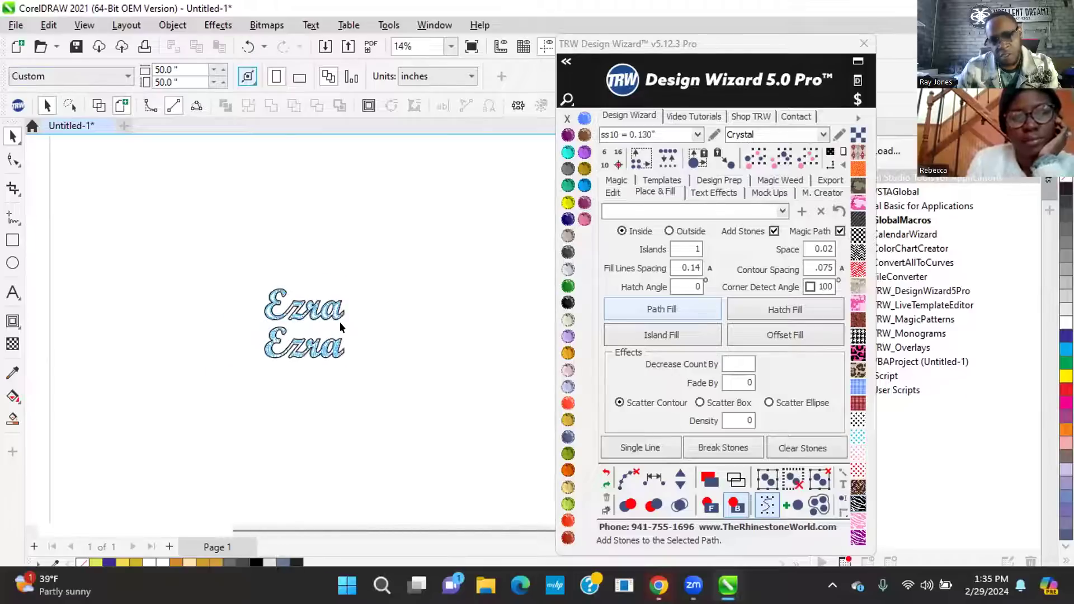
scroll(323, 320, down, 2)
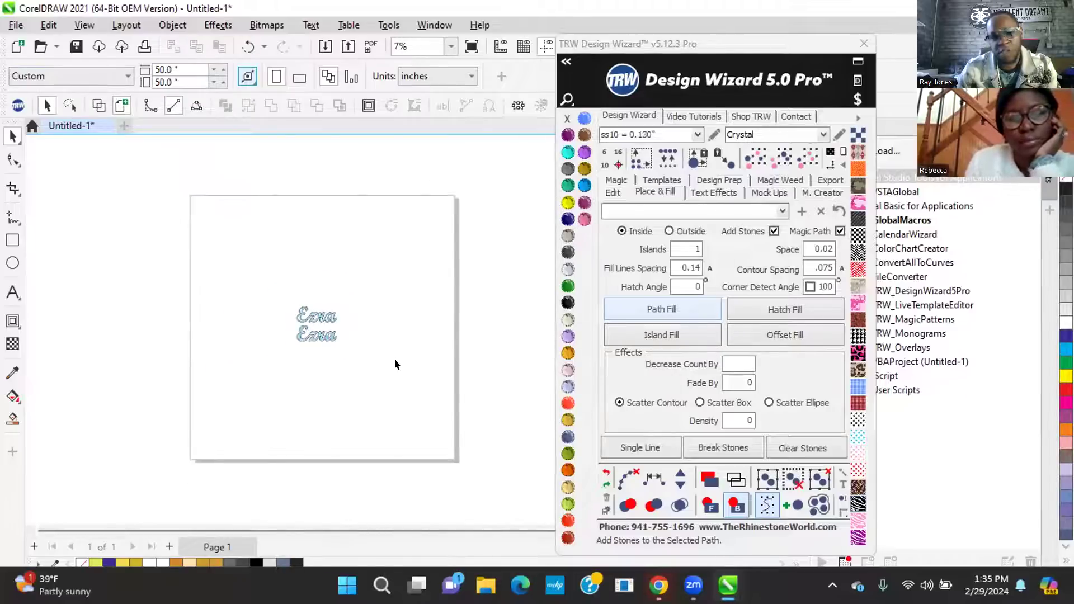
drag(367, 357, 380, 361)
drag(320, 319, 218, 208)
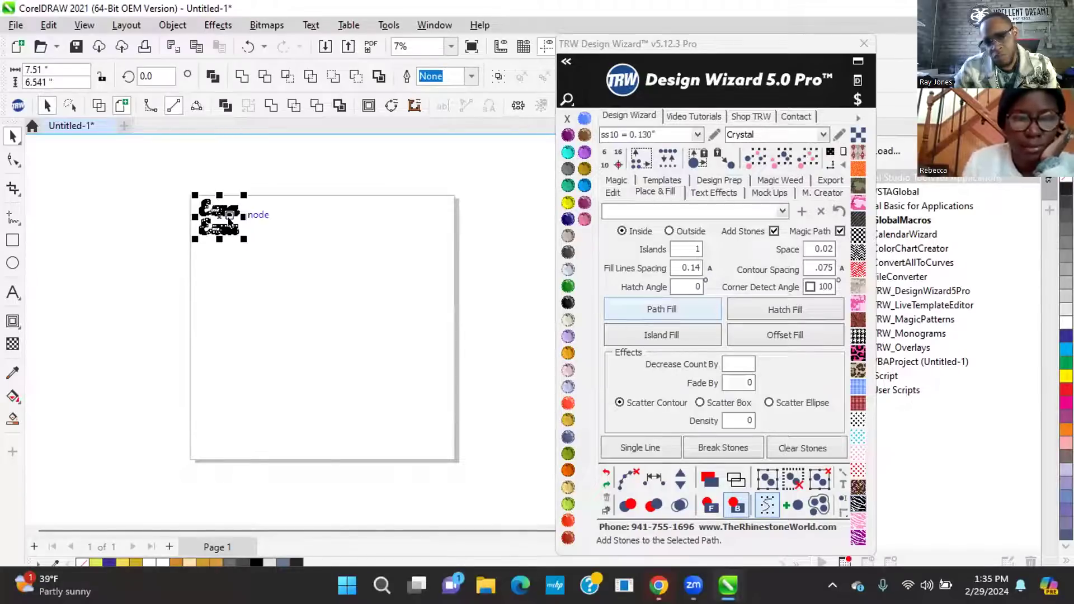
click(270, 244)
Place the Crystal inner lettering of the lower Ezra design in the empty space below it and recolor it TRW Pink
scroll(206, 218, up, 5)
scroll(203, 209, up, 4)
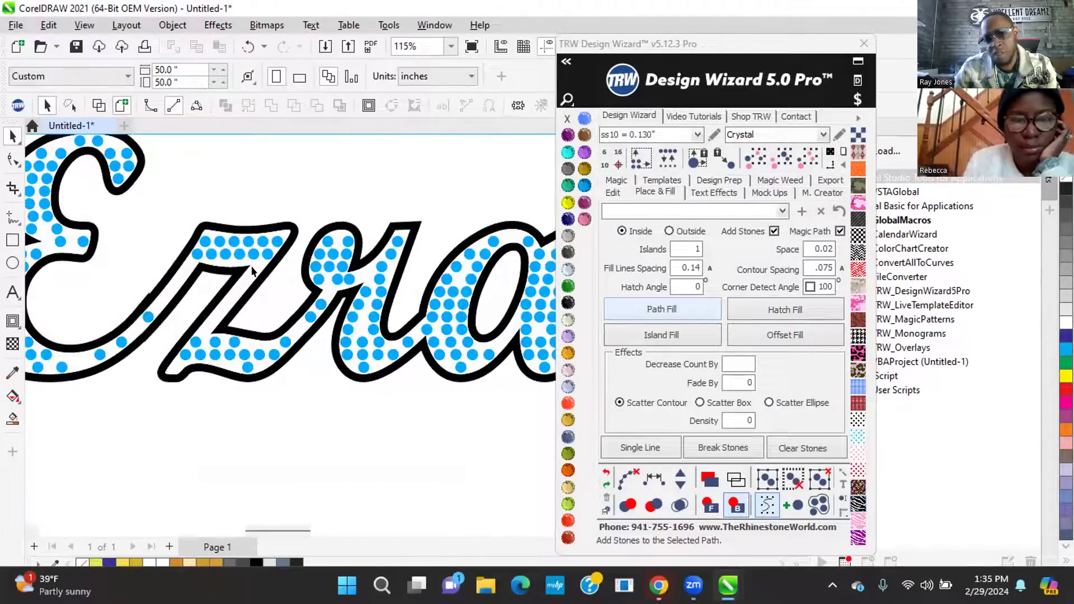
click(250, 265)
scroll(250, 263, down, 3)
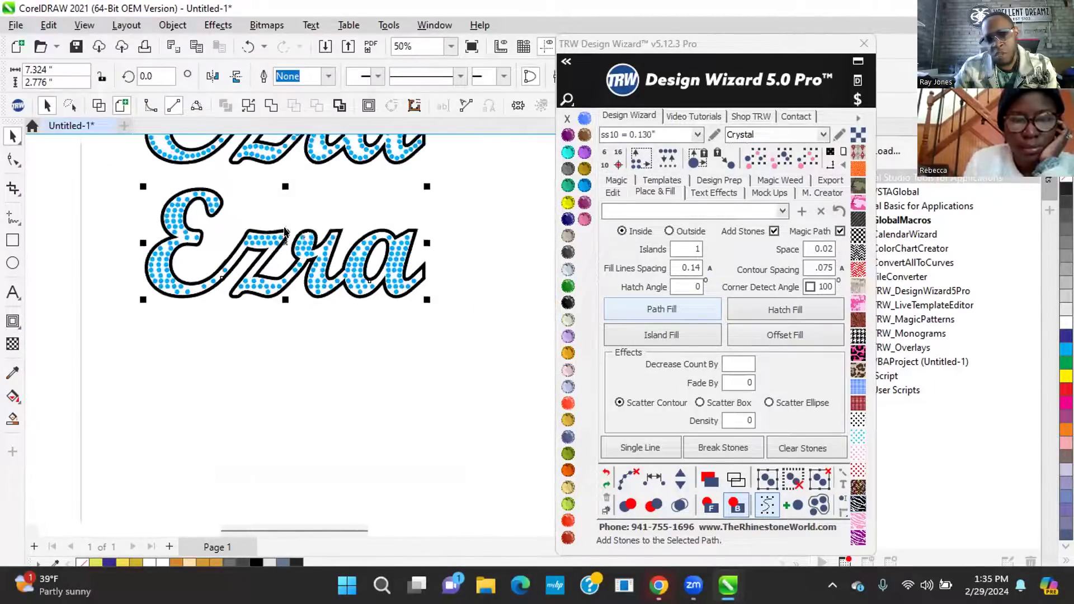
drag(278, 240, 276, 415)
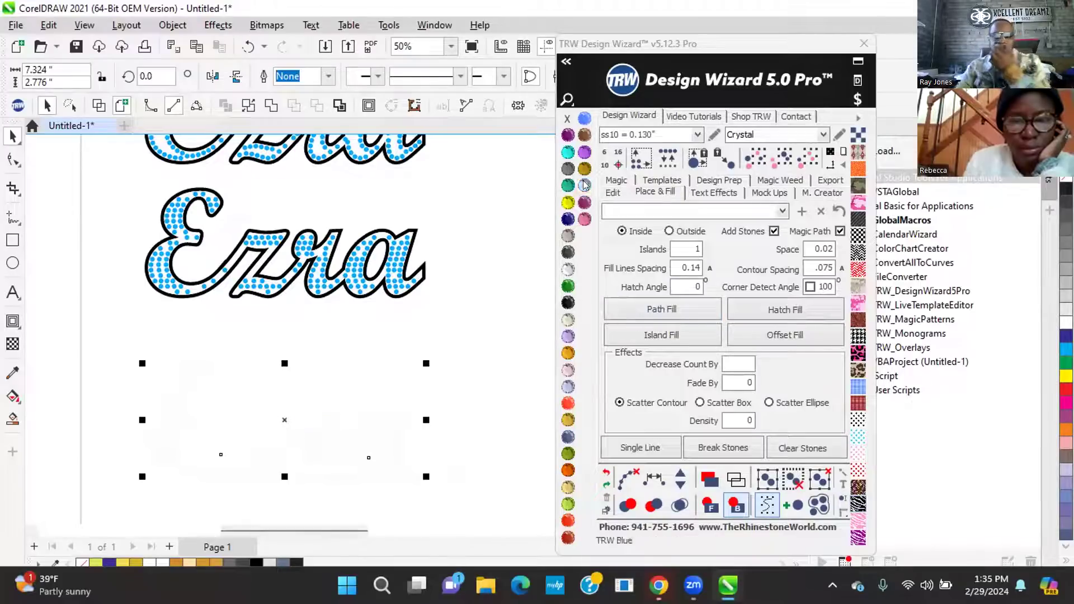
click(584, 218)
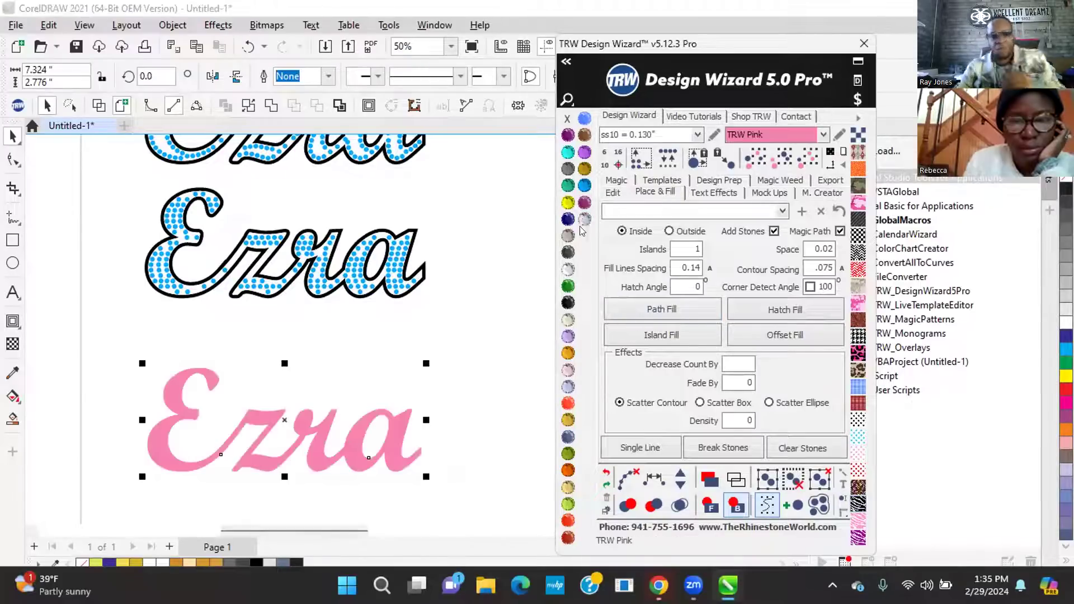
click(395, 334)
Create one outside island contour around the pink Ezra lettering with .15 contour spacing and no added stones
scroll(519, 378, down, 2)
scroll(401, 461, up, 2)
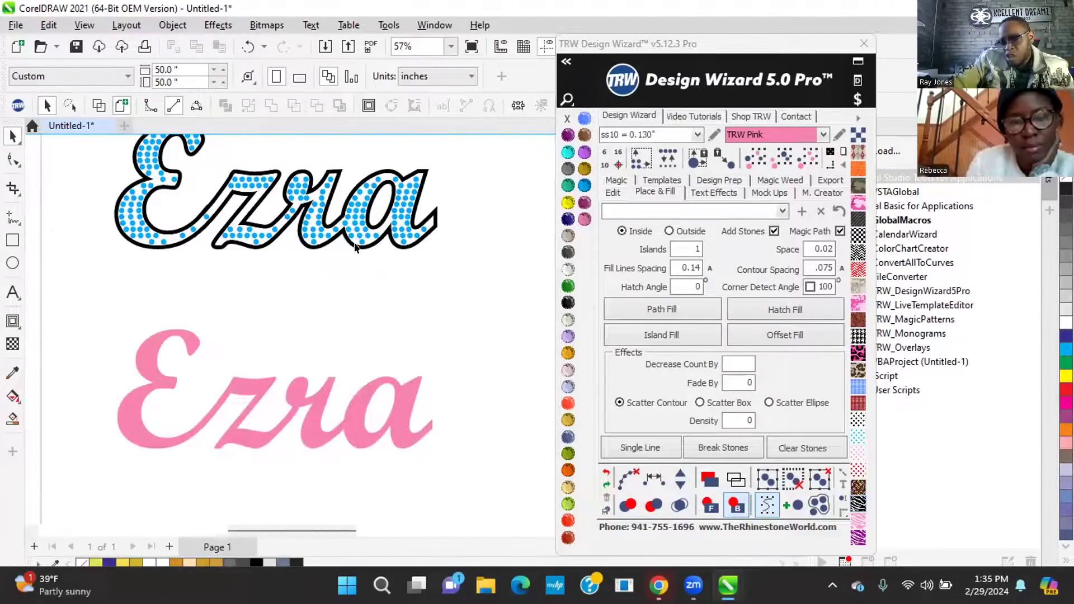
scroll(355, 246, up, 4)
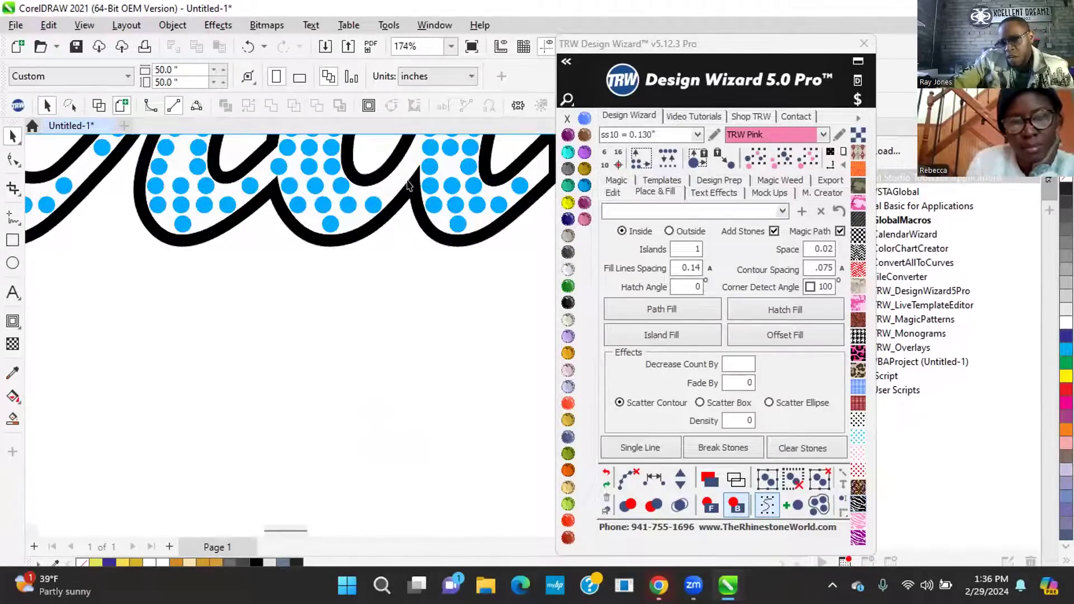
scroll(421, 180, down, 5)
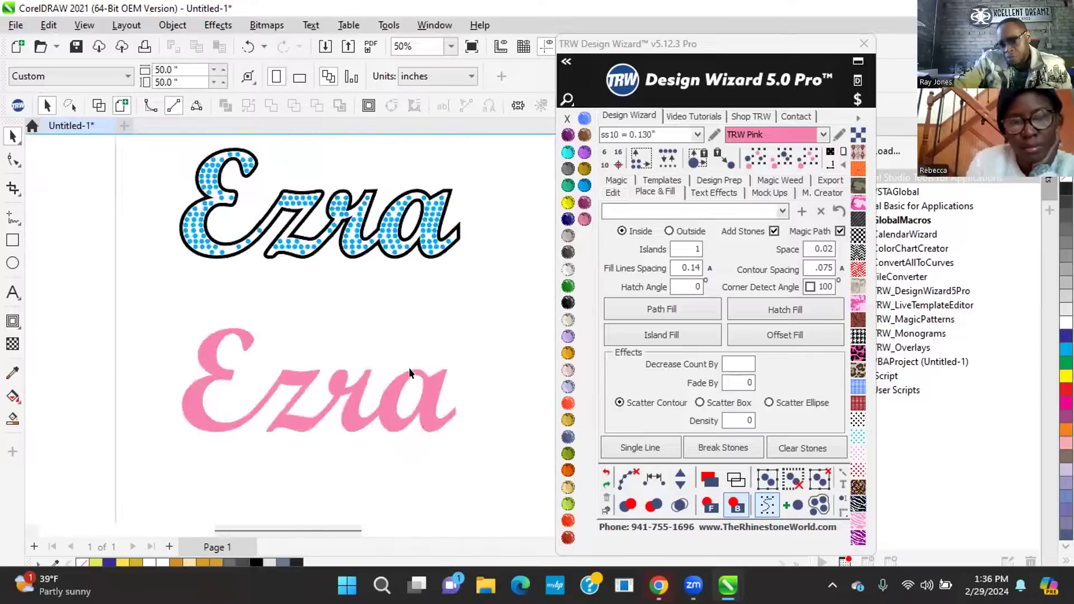
click(407, 413)
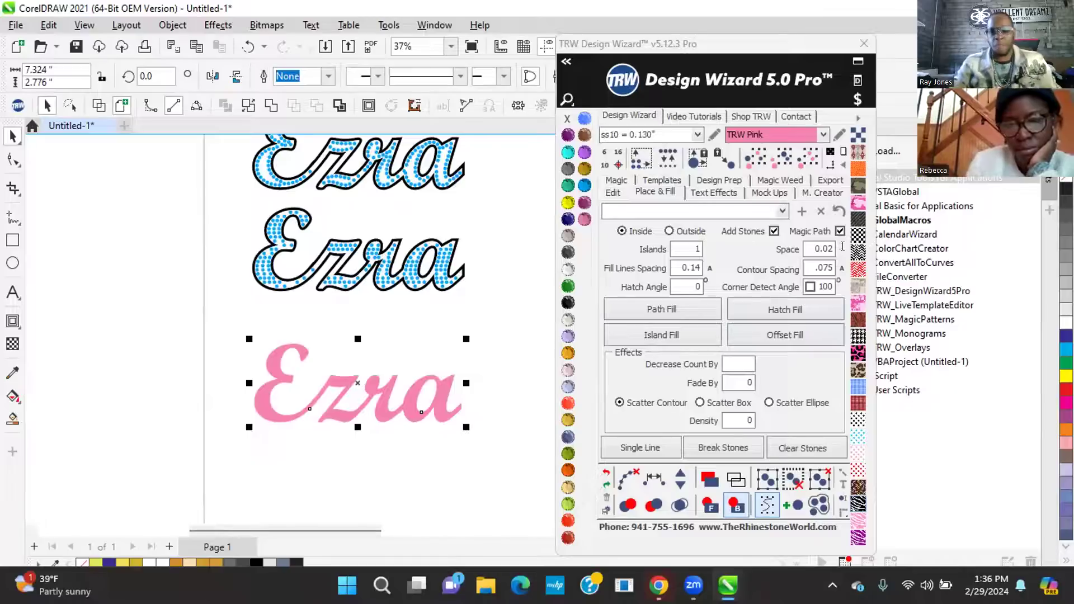
click(670, 231)
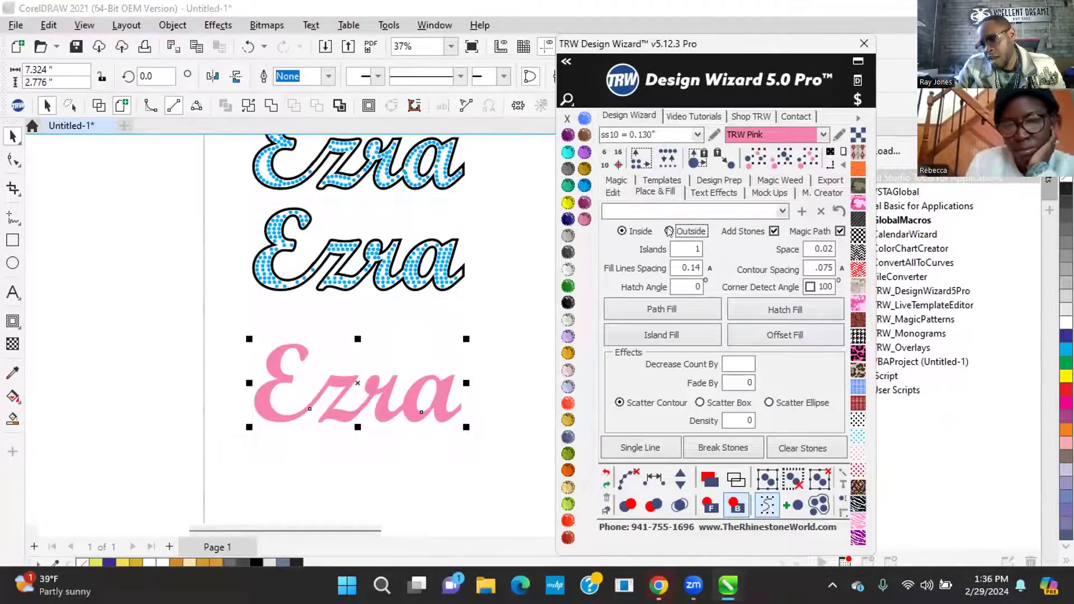
click(774, 231)
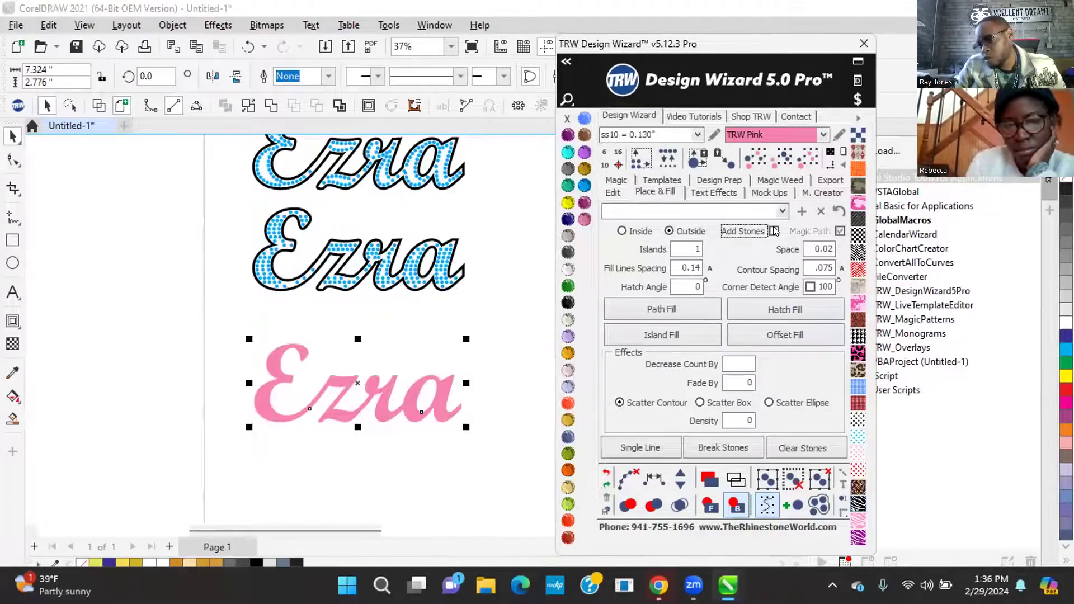
click(805, 268)
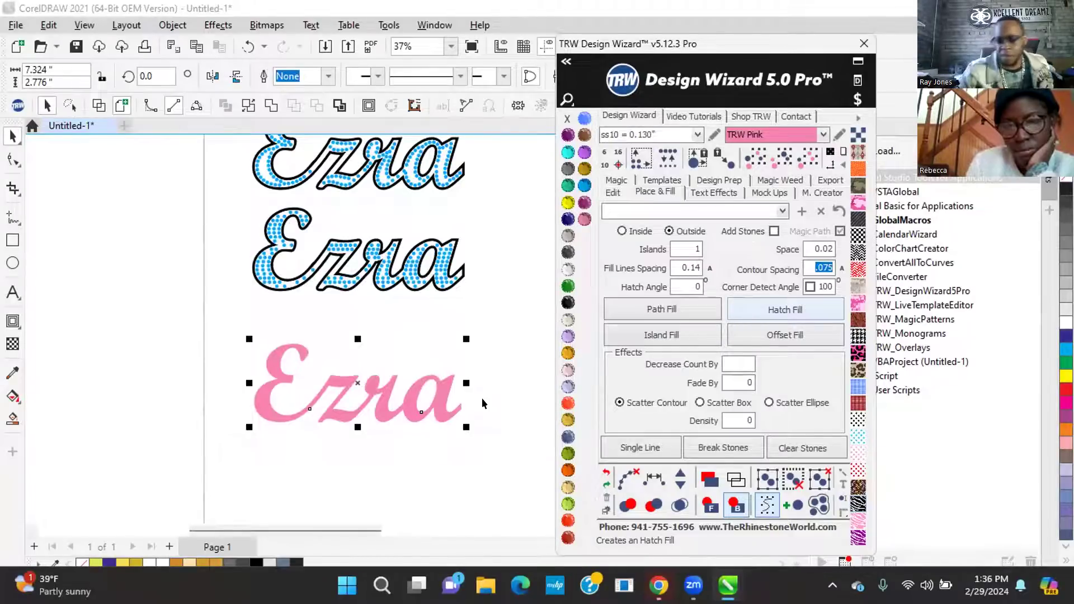
key(BackSpace)
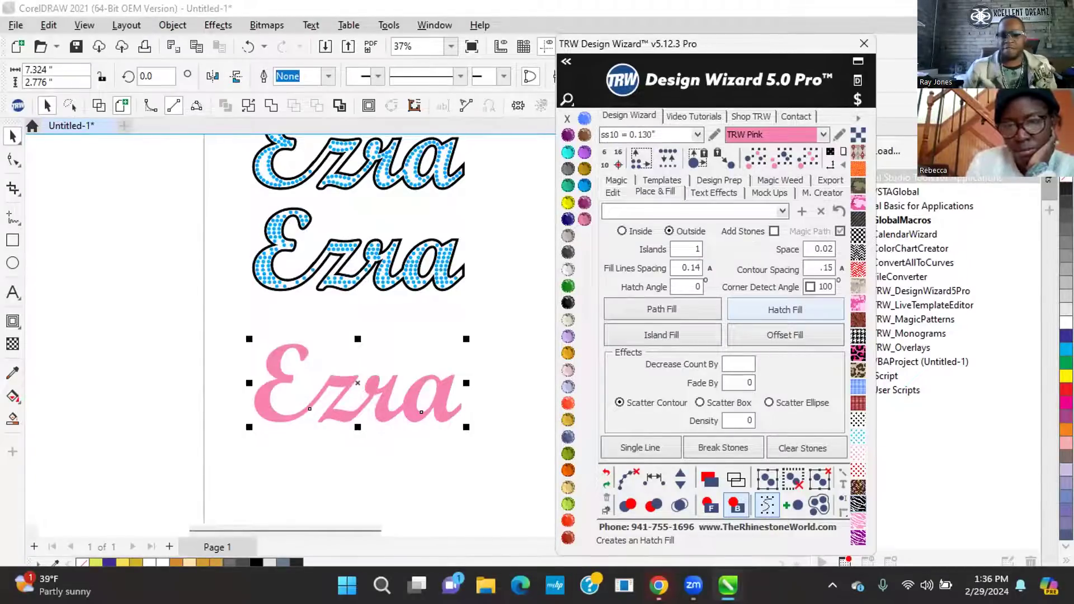
click(655, 336)
Fill the new contour around the pink Ezra lettering with Jet Black and clear its outline
scroll(334, 408, up, 2)
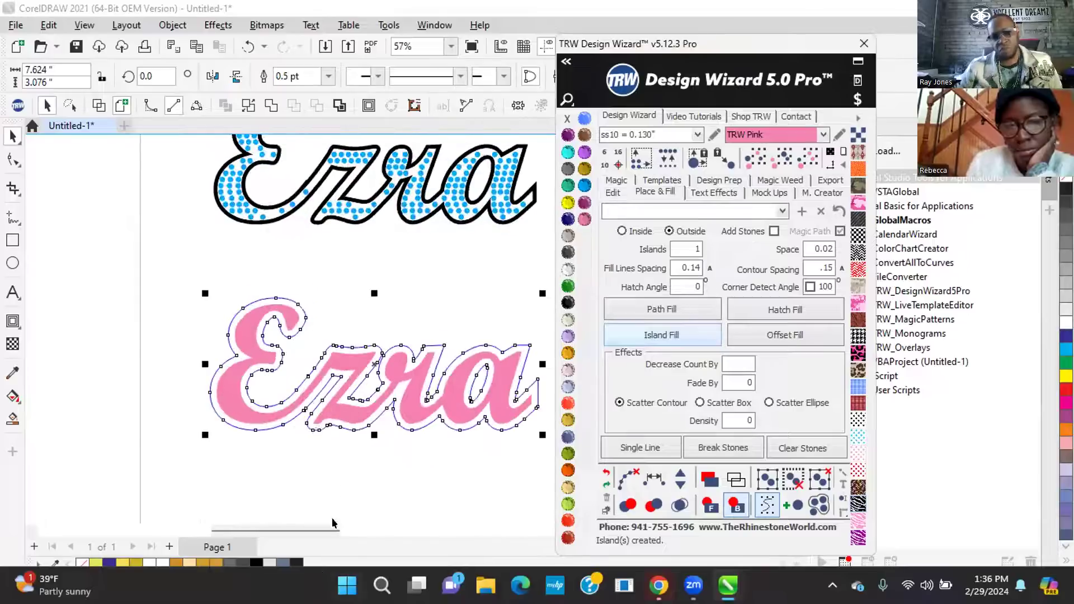
scroll(344, 484, up, 1)
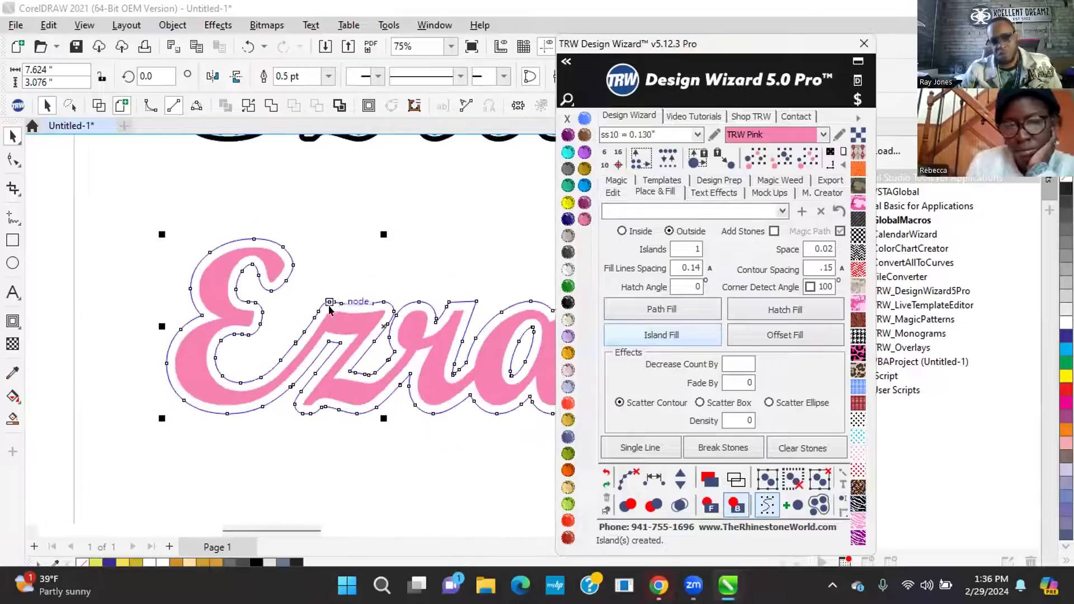
click(568, 303)
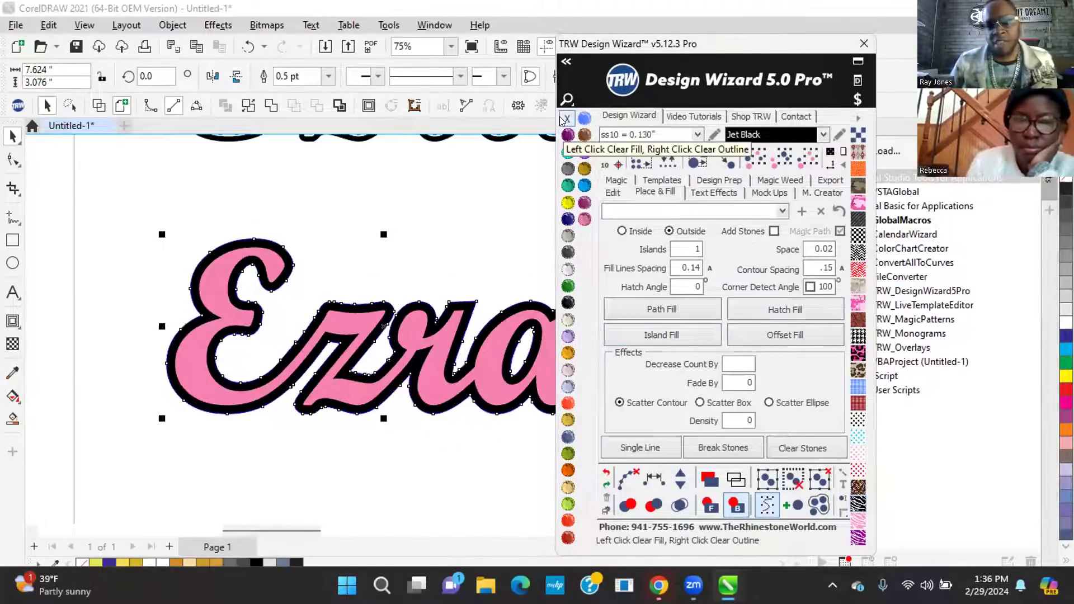
right_click(565, 119)
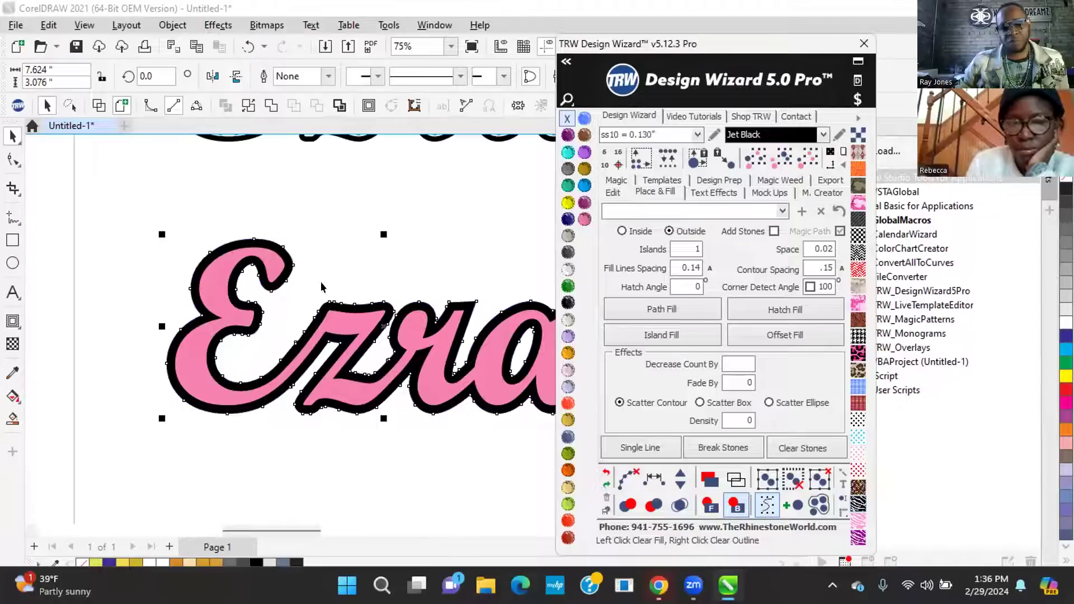
click(459, 233)
Move the pink lettering partly off its black backing, then undo the move
scroll(323, 371, down, 1)
scroll(364, 403, down, 1)
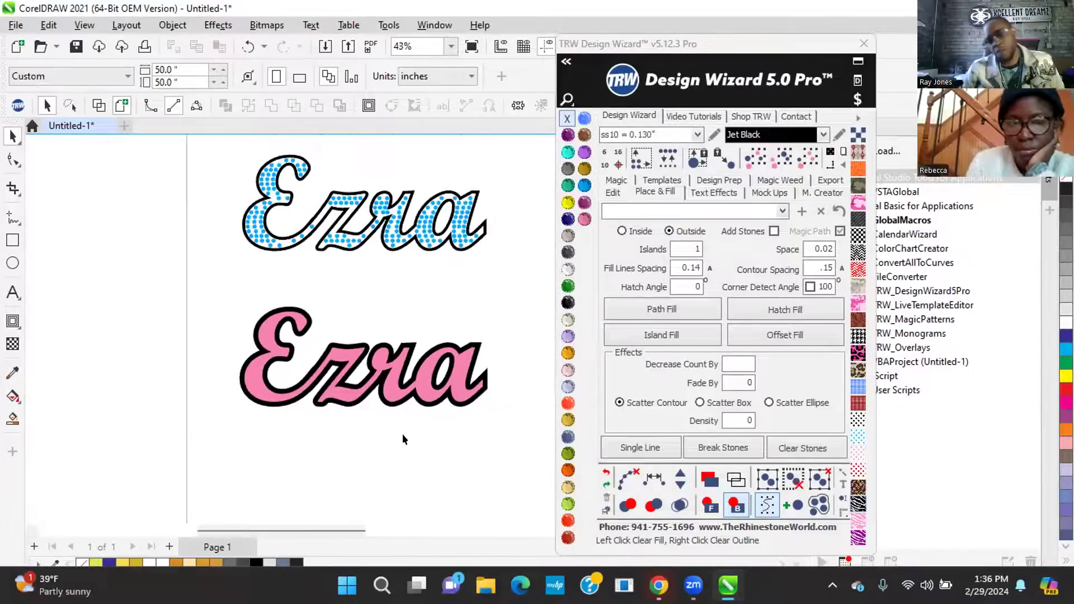
drag(392, 383, 378, 426)
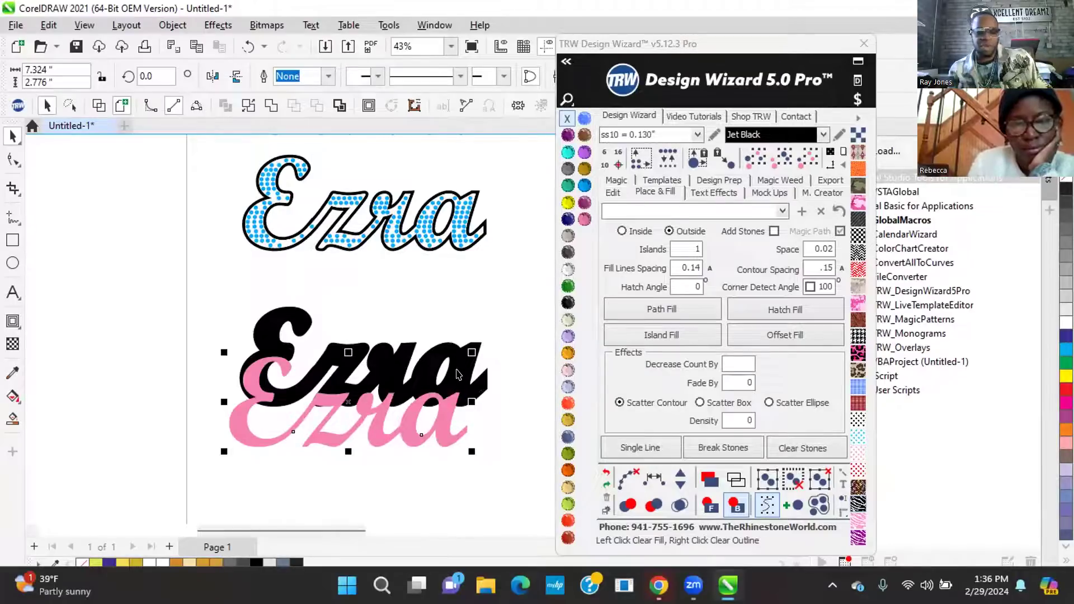
key(ctrl+z)
click(464, 284)
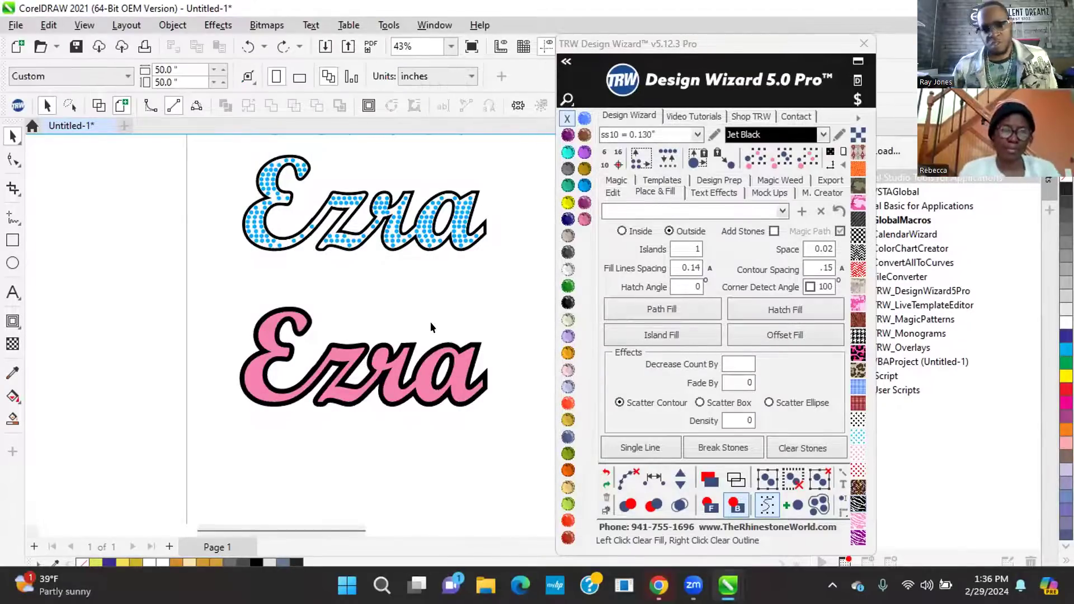
Cut the shape of the pink Ezra lettering out of the black backing behind it
scroll(430, 327, up, 2)
click(411, 385)
scroll(413, 381, up, 4)
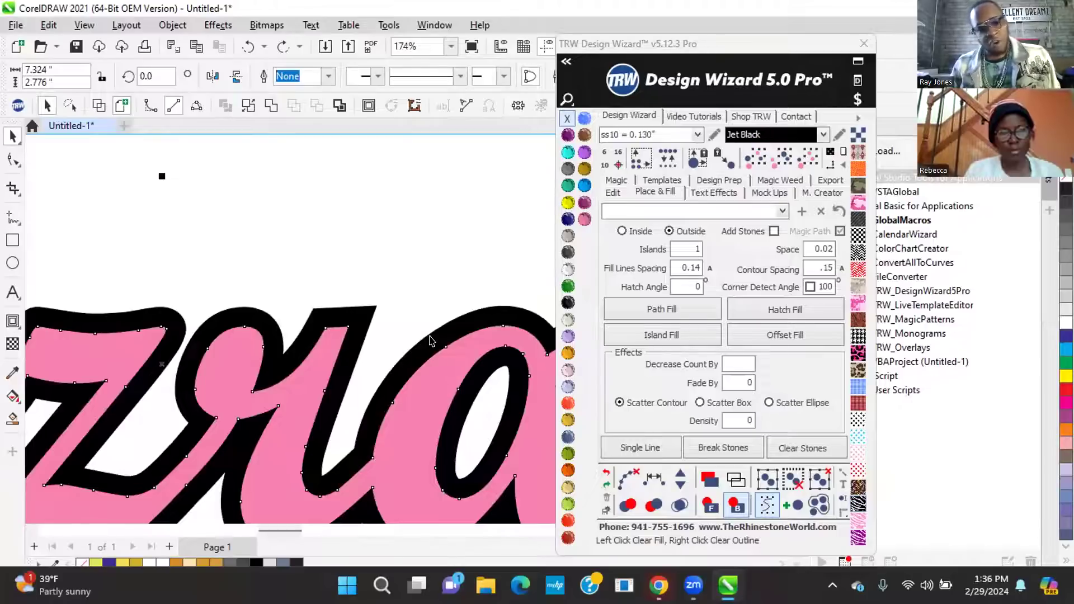
click(422, 341)
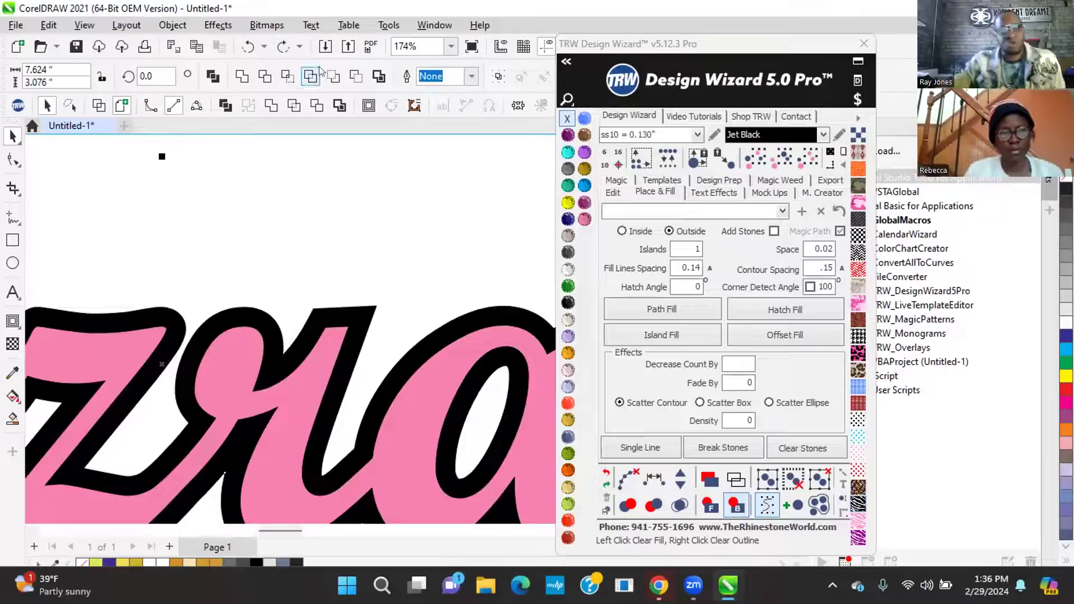
click(317, 106)
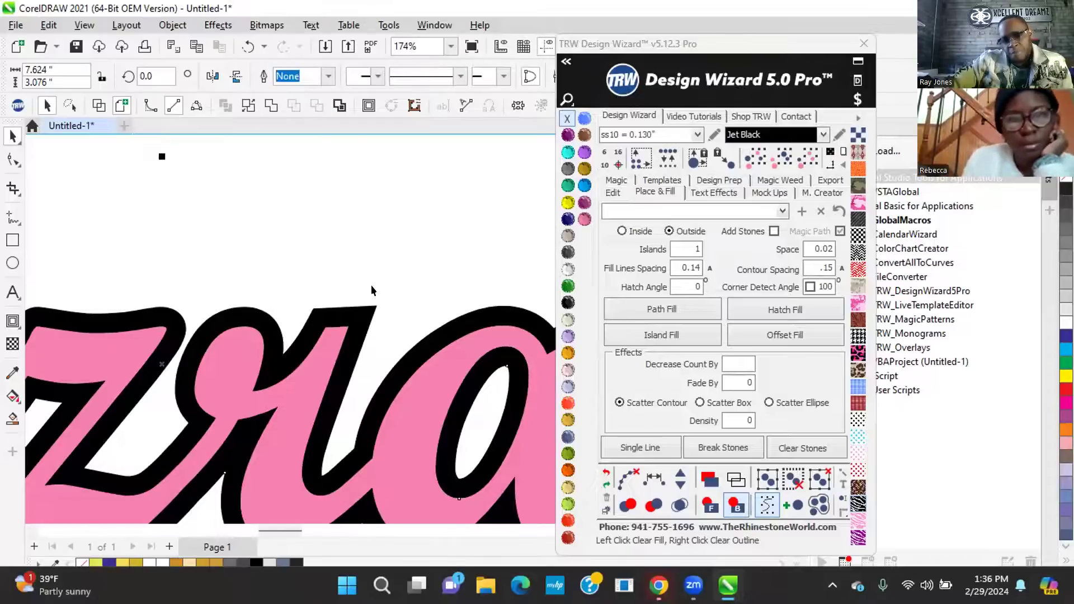
Nudge the pink script lettering to the right twice by 5 inches, moving it clear of its black outline
scroll(382, 330, down, 6)
click(482, 270)
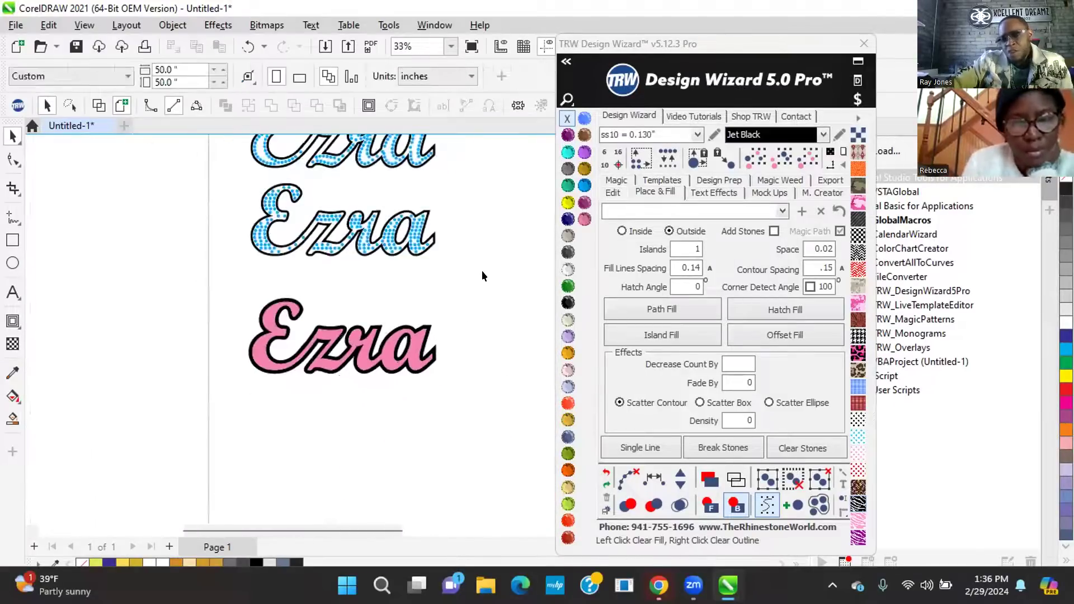
click(354, 357)
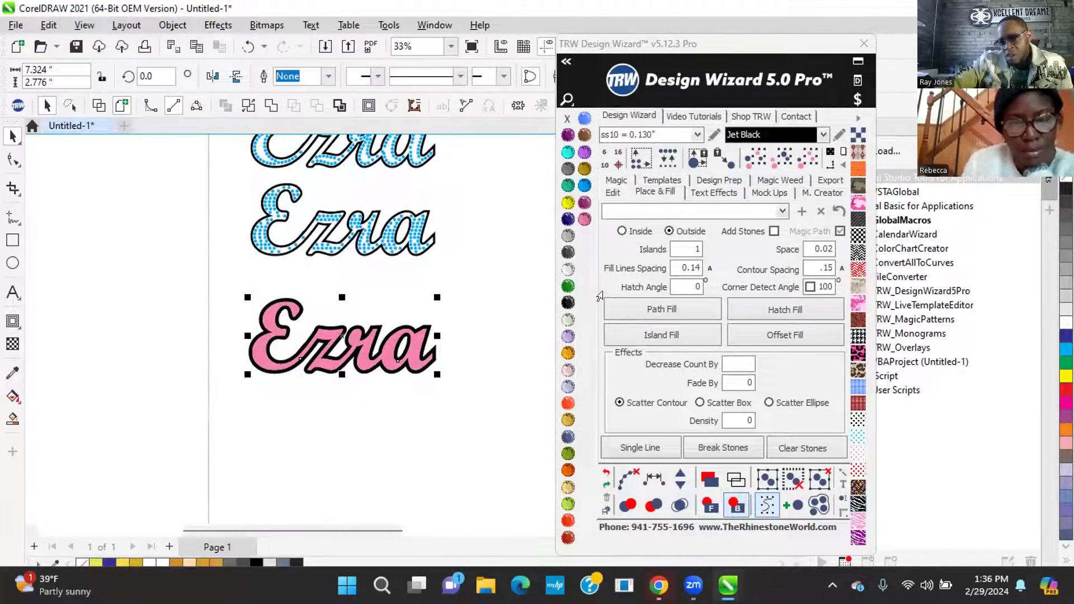
click(614, 192)
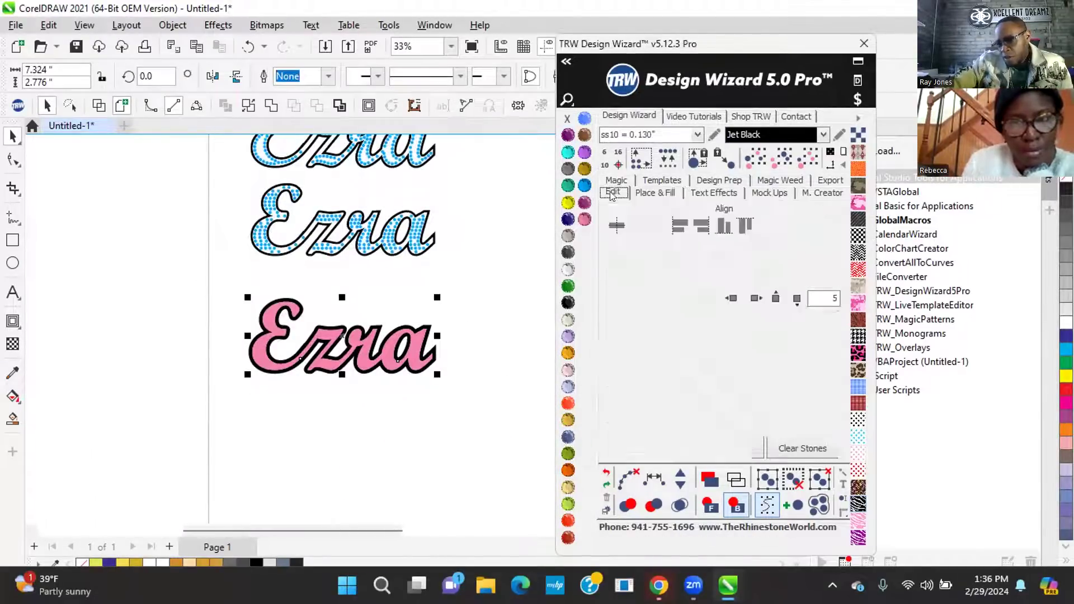
click(755, 299)
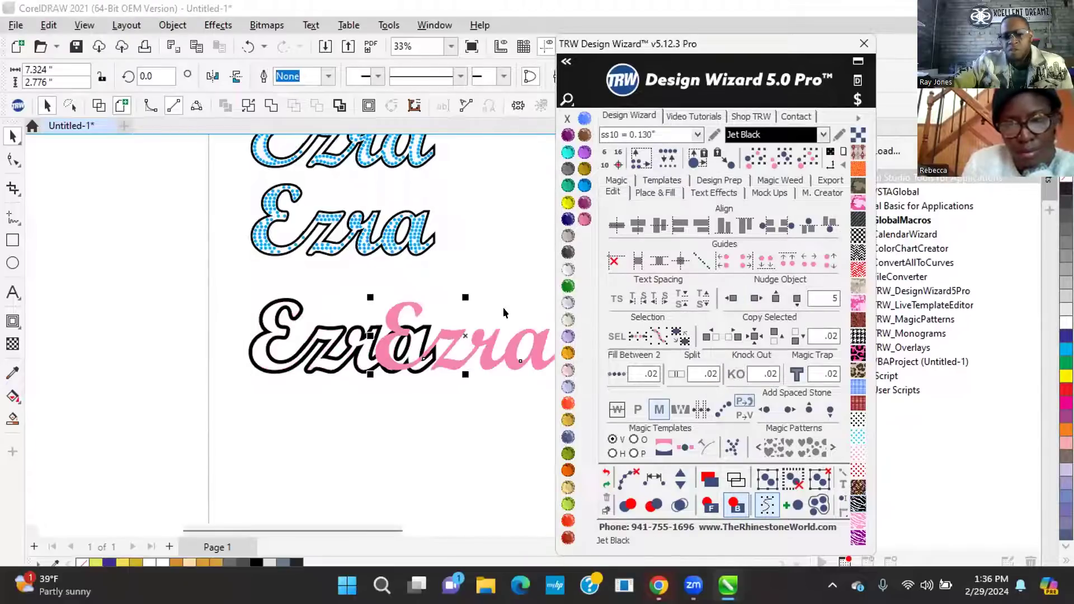
click(755, 299)
click(408, 283)
scroll(316, 334, down, 1)
scroll(316, 333, down, 3)
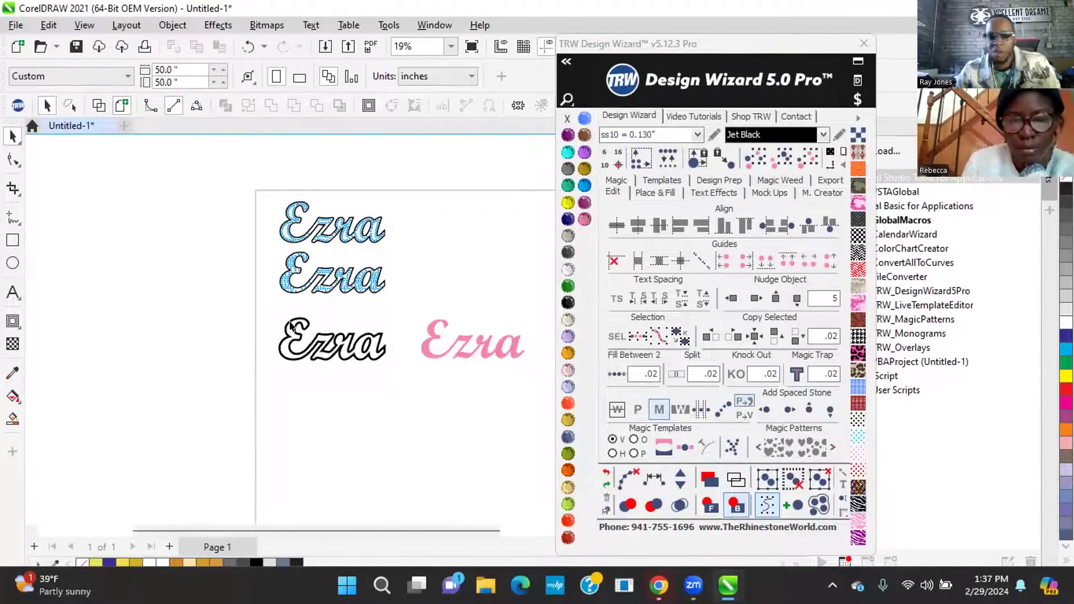
Create an inside Island Fill with stones on the black outline, using 1 island and a contour spacing of .075
scroll(290, 326, up, 15)
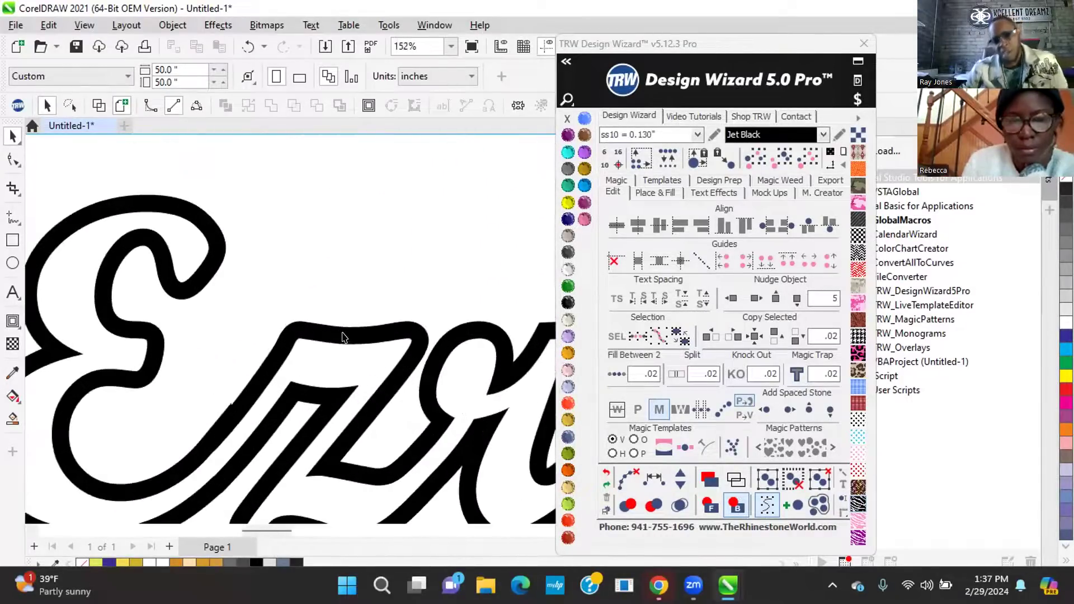
click(360, 330)
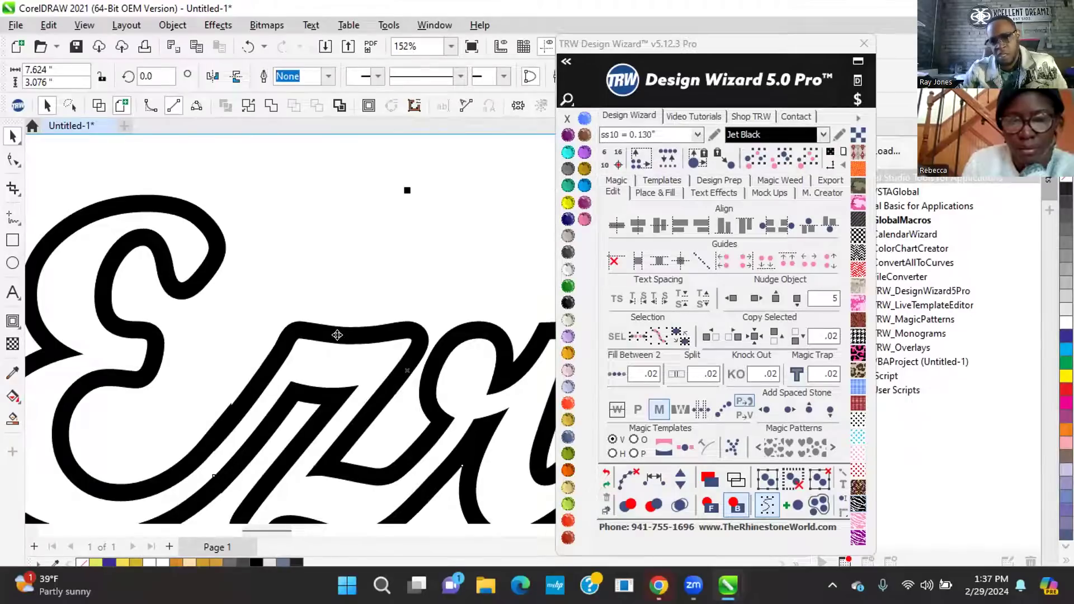
click(655, 192)
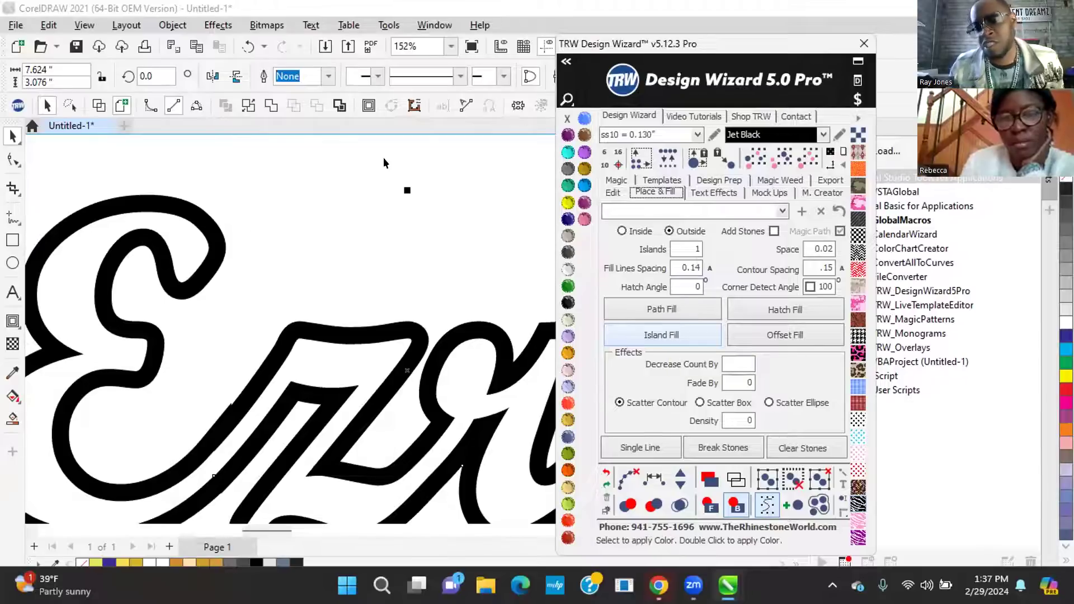
click(621, 232)
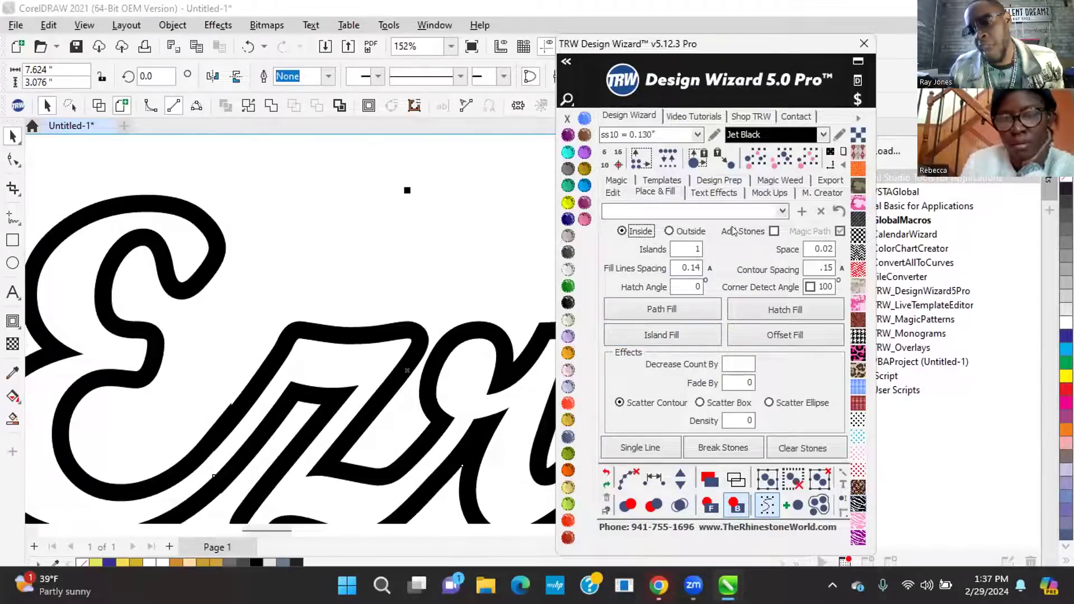
click(772, 231)
click(811, 270)
key(BackSpace)
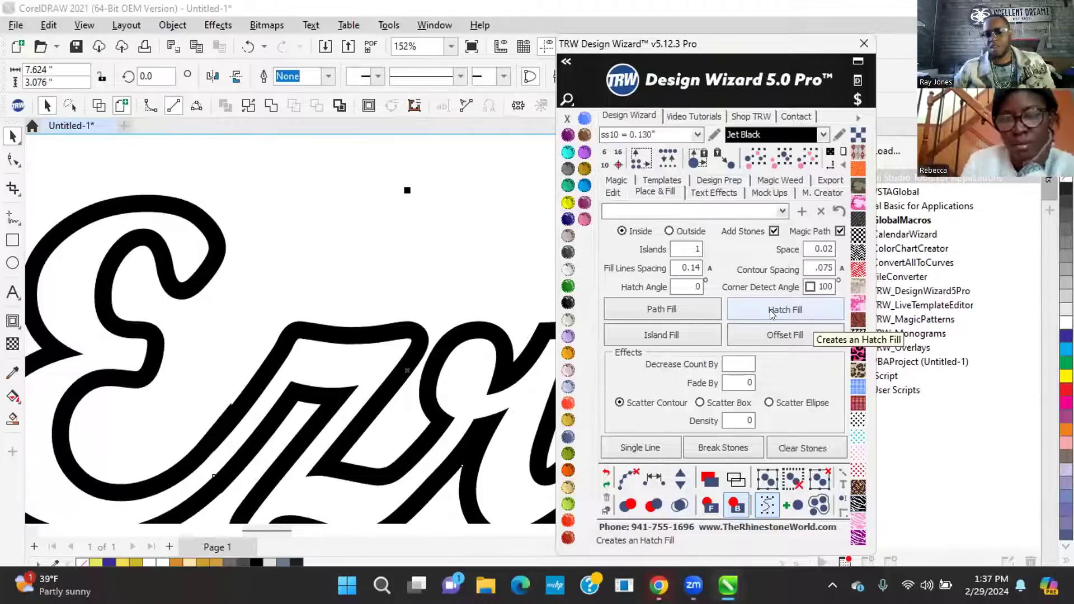
click(662, 335)
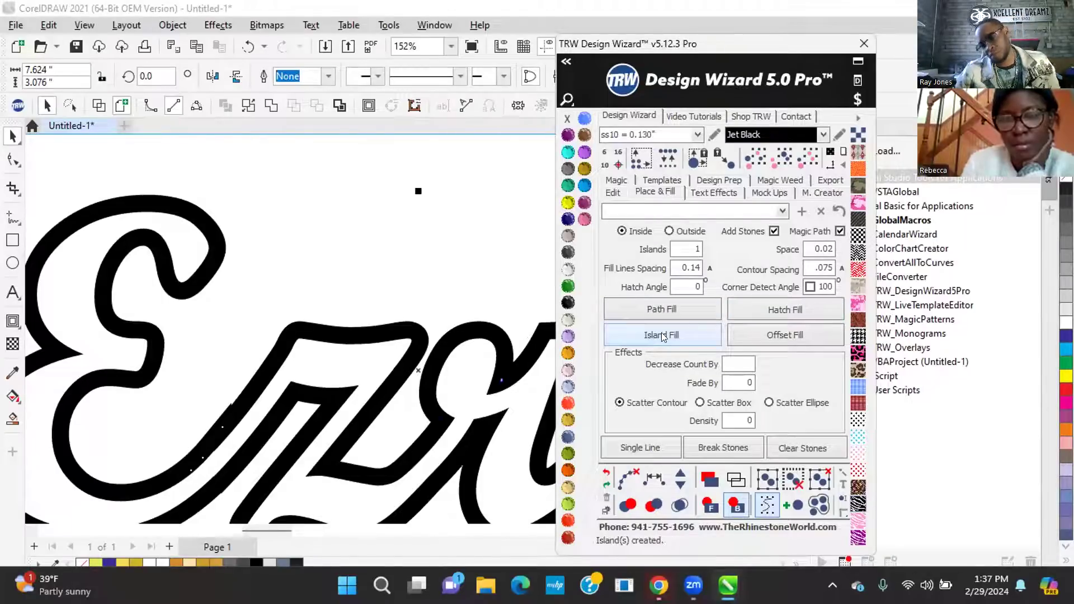
scroll(240, 310, down, 3)
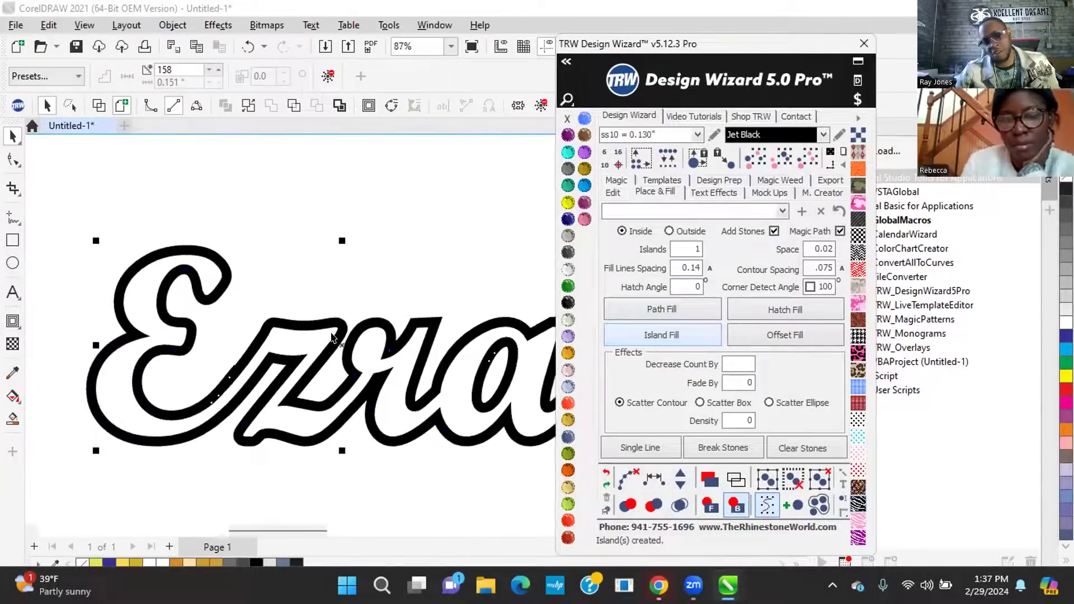
scroll(332, 338, down, 1)
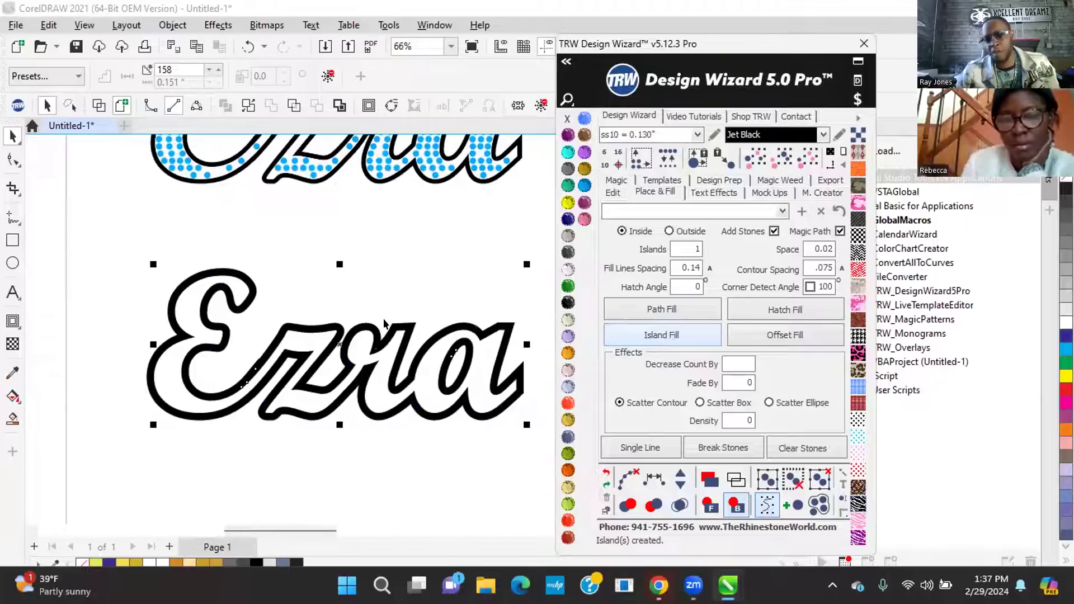
Merge the overlapping stones on the black outline and colour them Citrine
click(624, 476)
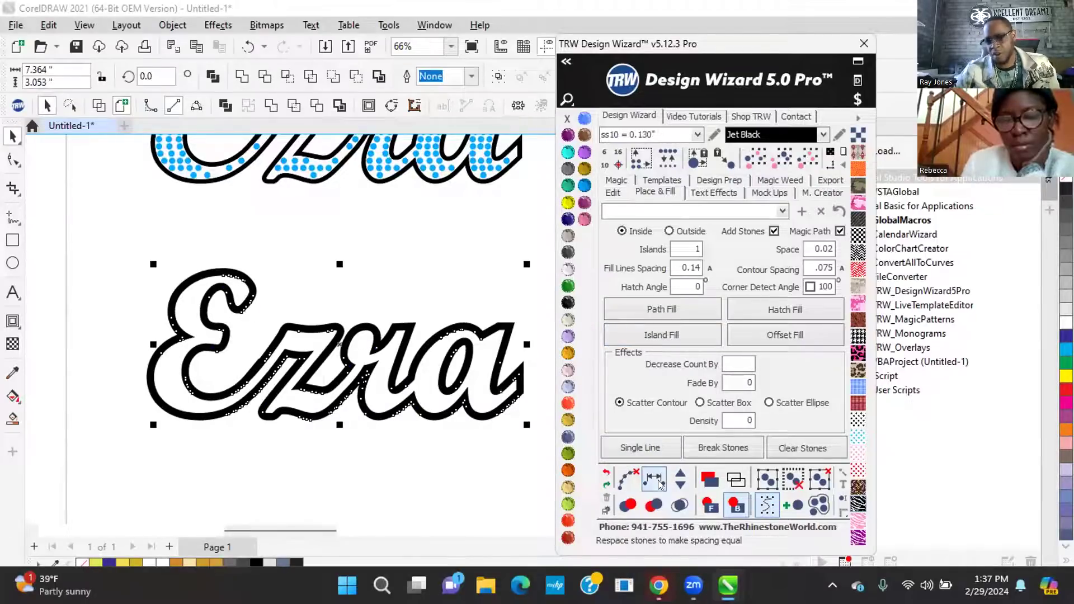
click(659, 498)
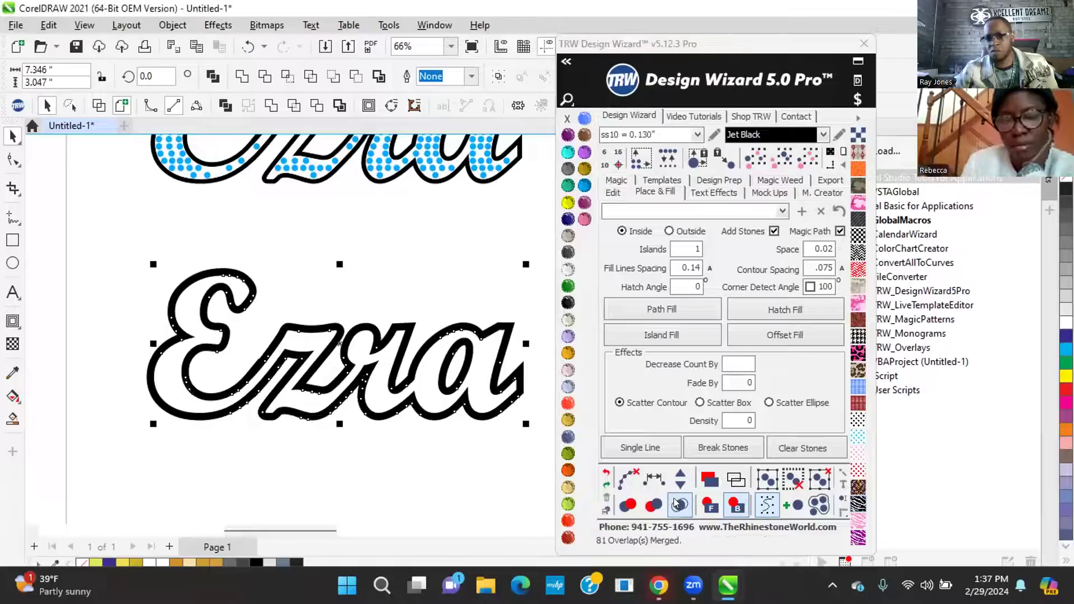
click(566, 204)
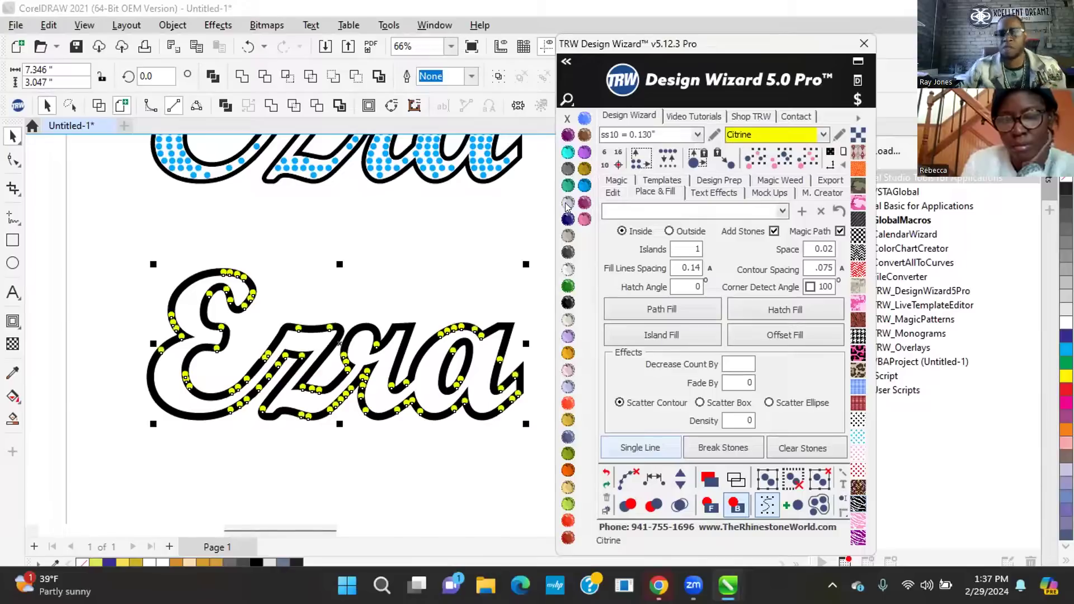
Examine the placement and spacing of the Citrine stones along the black outline
click(397, 254)
scroll(368, 398, up, 3)
scroll(421, 383, up, 5)
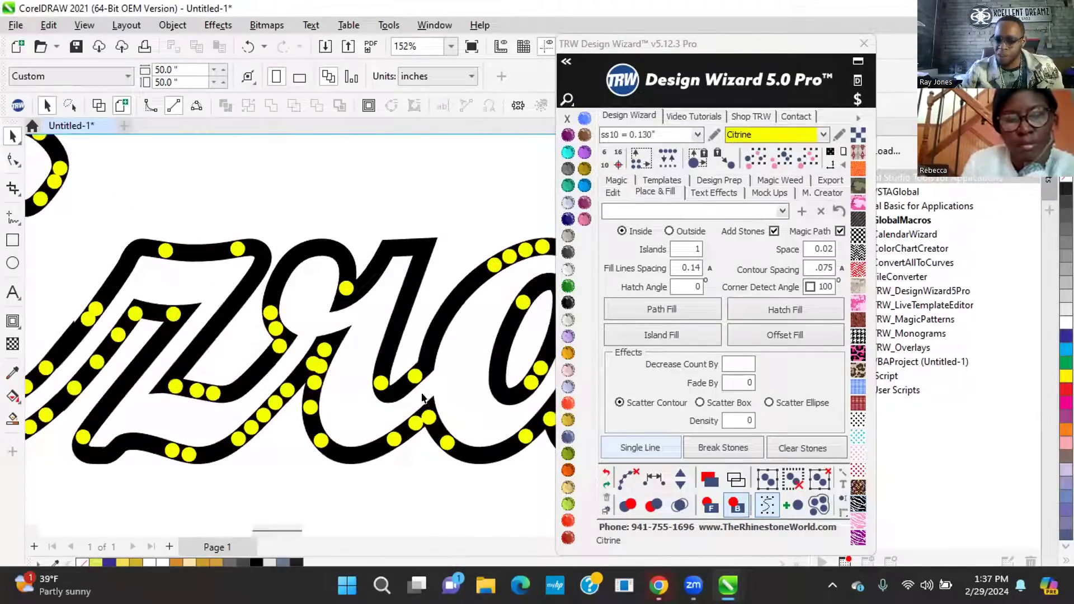
scroll(431, 347, down, 5)
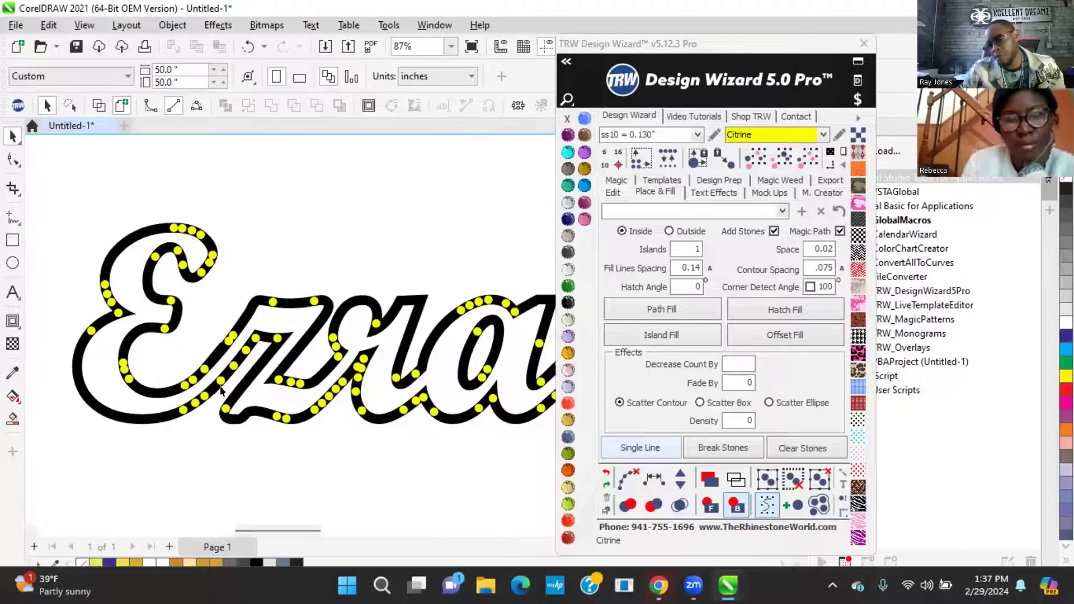
click(661, 335)
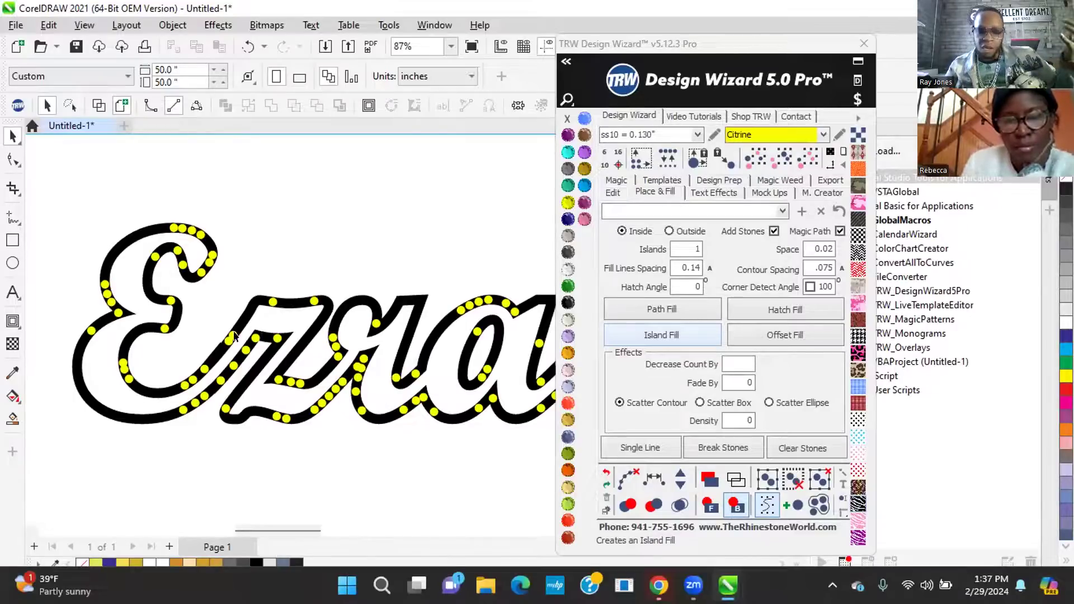
scroll(279, 327, down, 1)
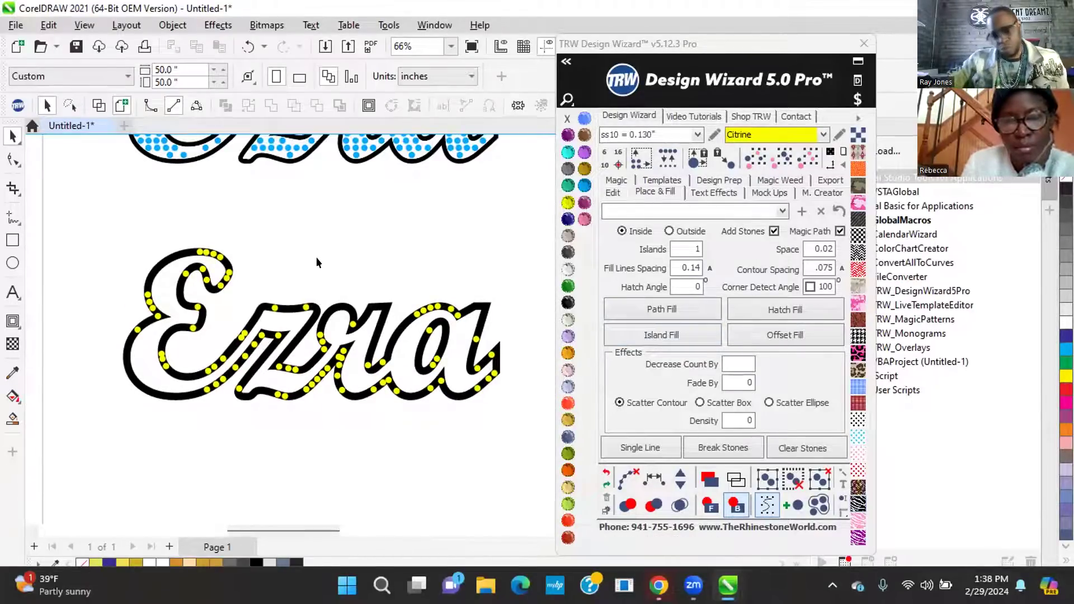
scroll(233, 349, down, 1)
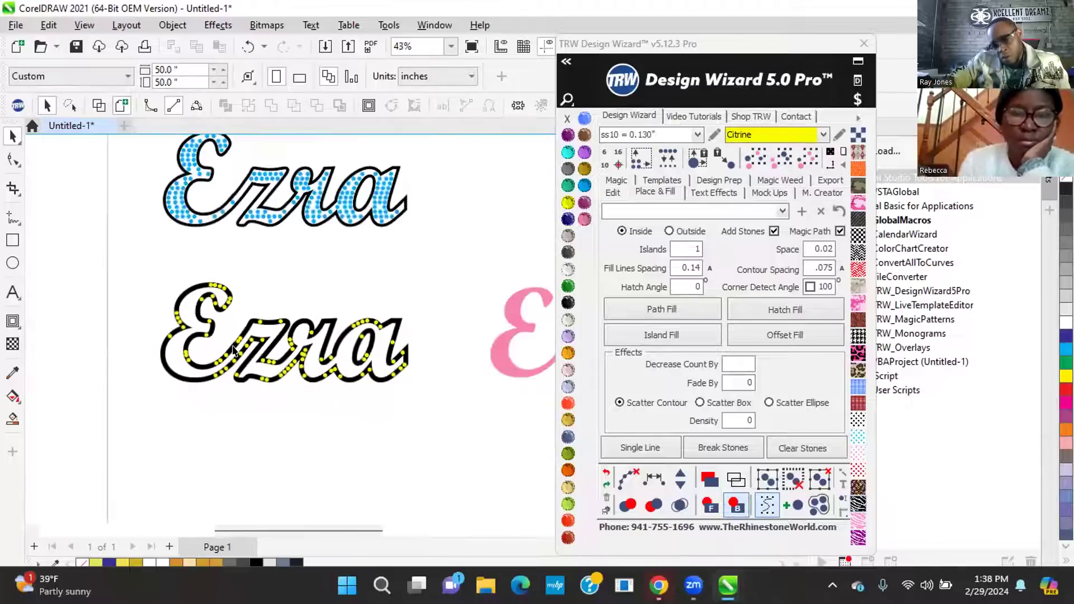
Delete all the Citrine stones and the black outline, leaving the pink lettering in place
drag(266, 272, 297, 337)
drag(344, 421, 452, 418)
key(Delete)
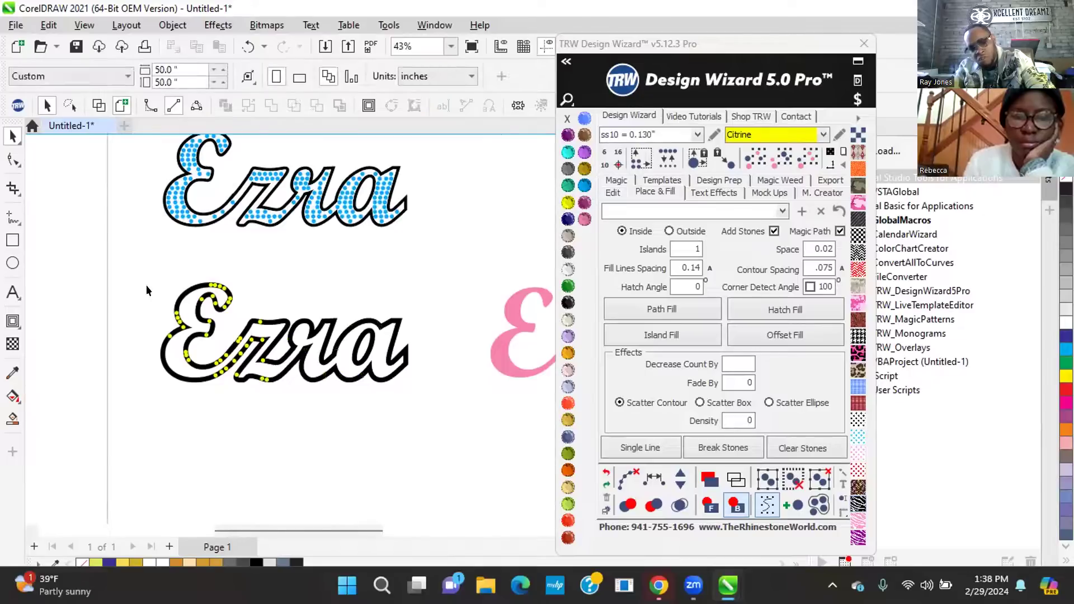
drag(144, 261, 180, 384)
drag(320, 409, 320, 409)
key(Delete)
click(329, 332)
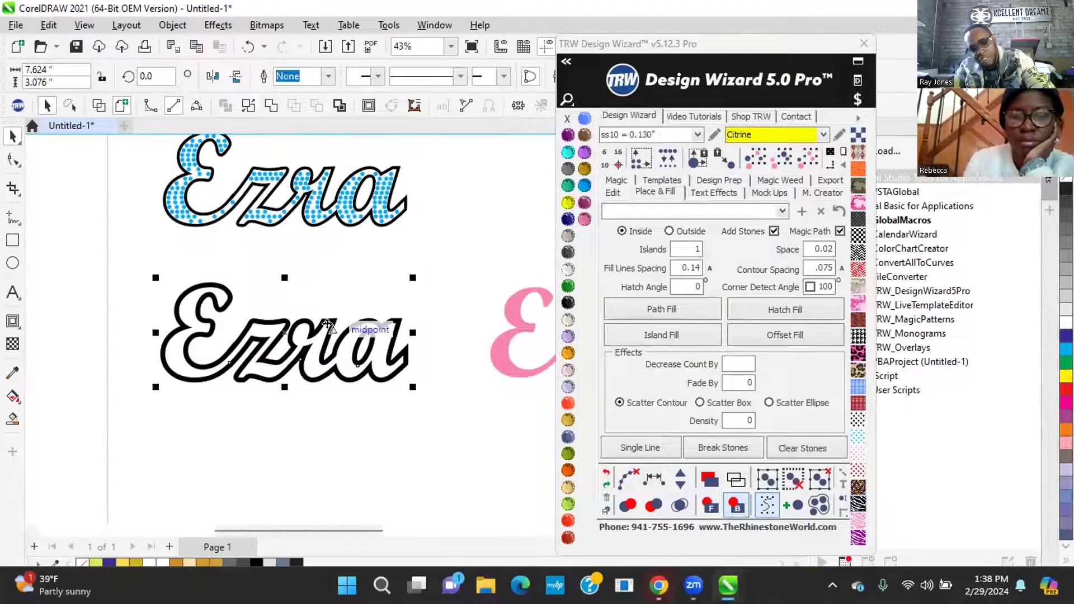
key(Delete)
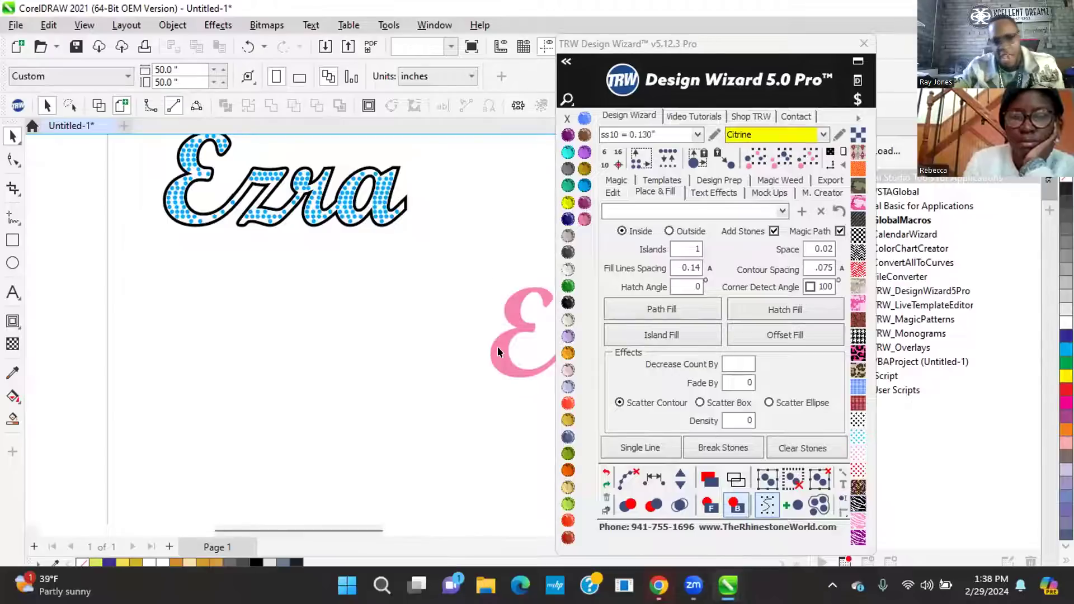
Create an outside island around the pink lettering with .2 contour spacing and Add Stones turned off
click(497, 347)
scroll(367, 371, down, 3)
scroll(418, 383, up, 3)
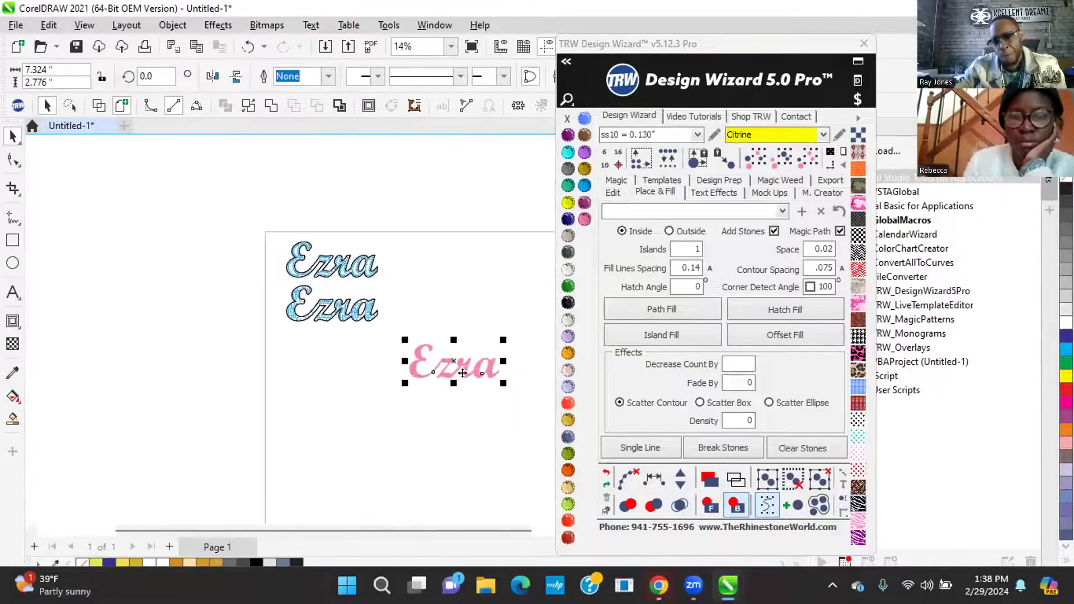
double_click(810, 272)
key(BackSpace)
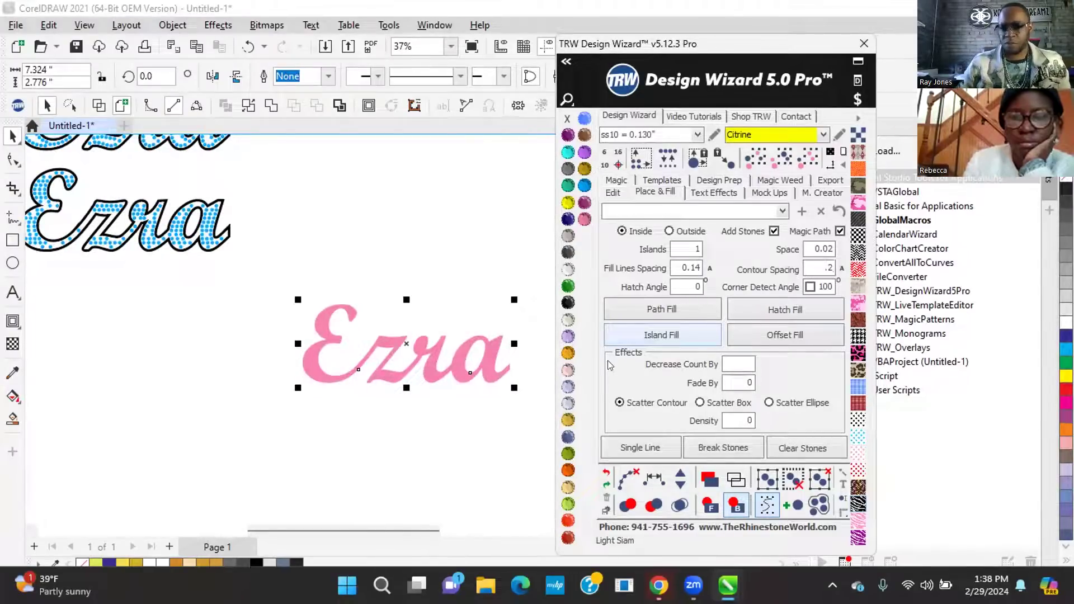
click(669, 231)
click(774, 231)
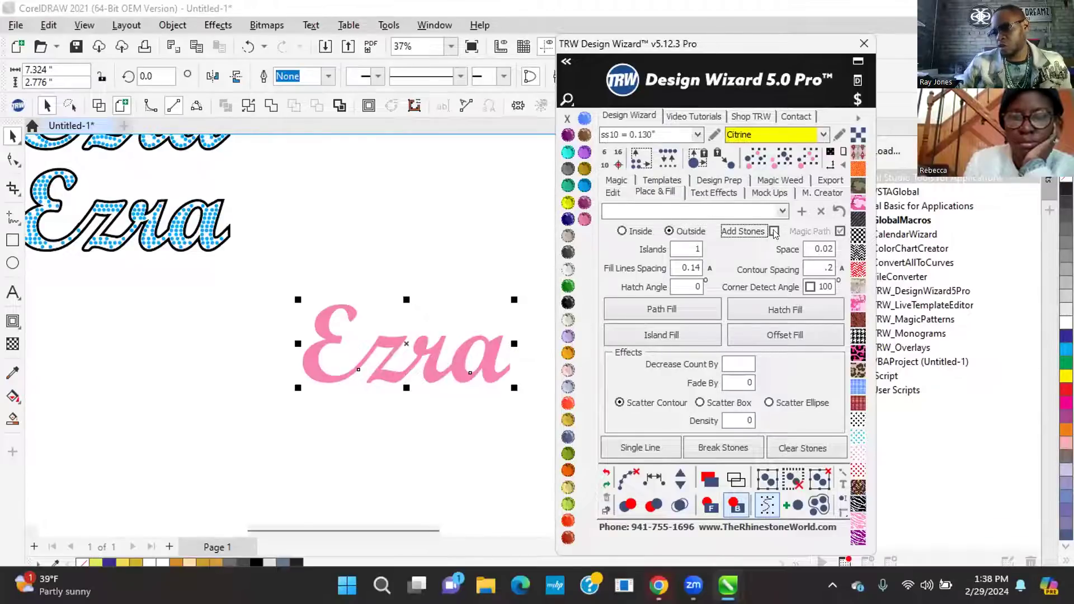
click(682, 334)
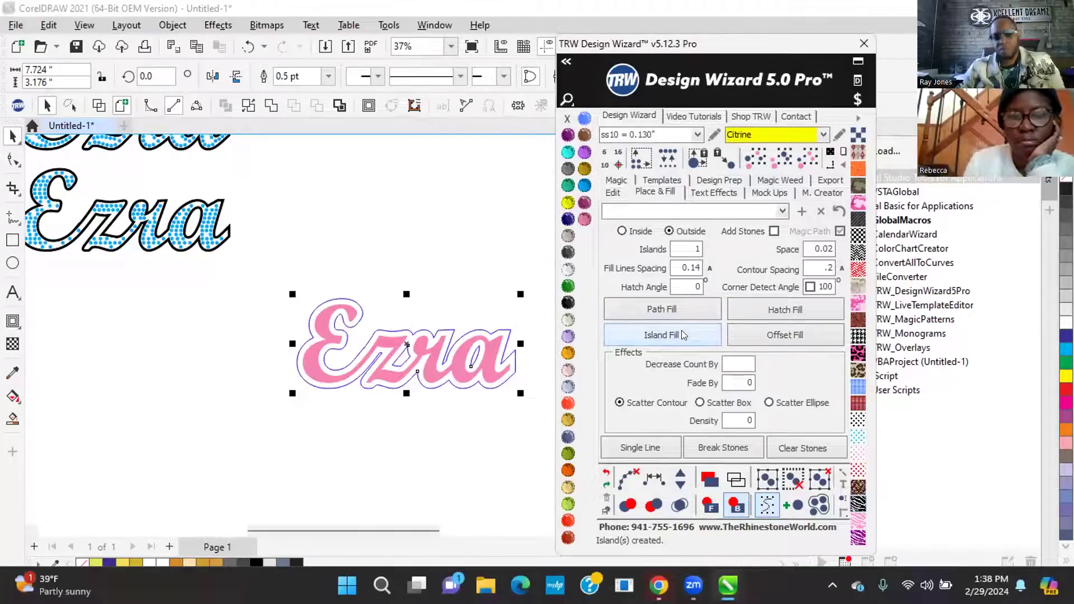
scroll(469, 351, up, 3)
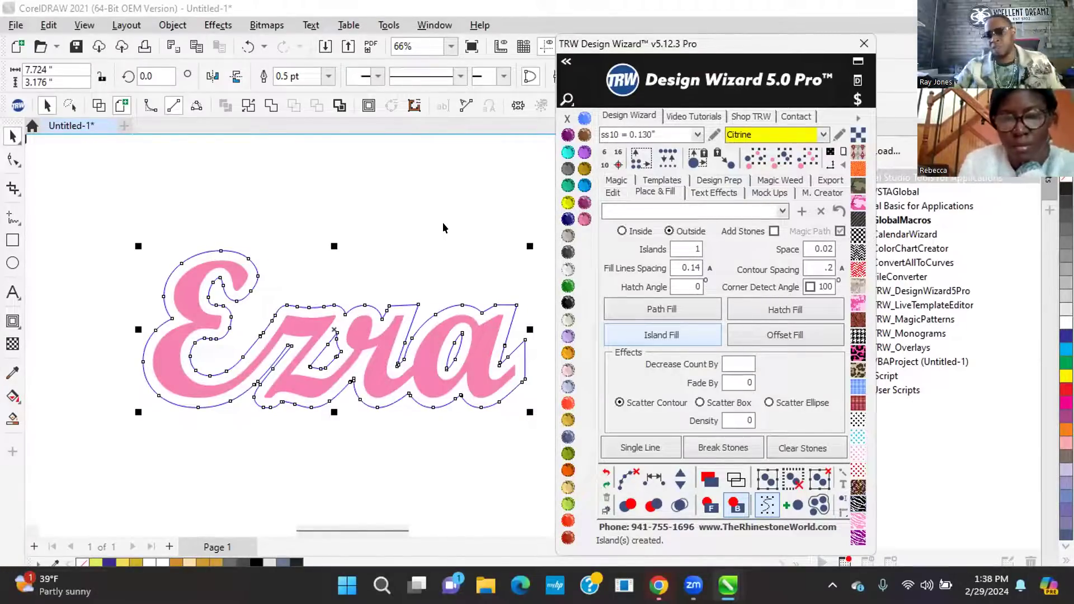
click(441, 224)
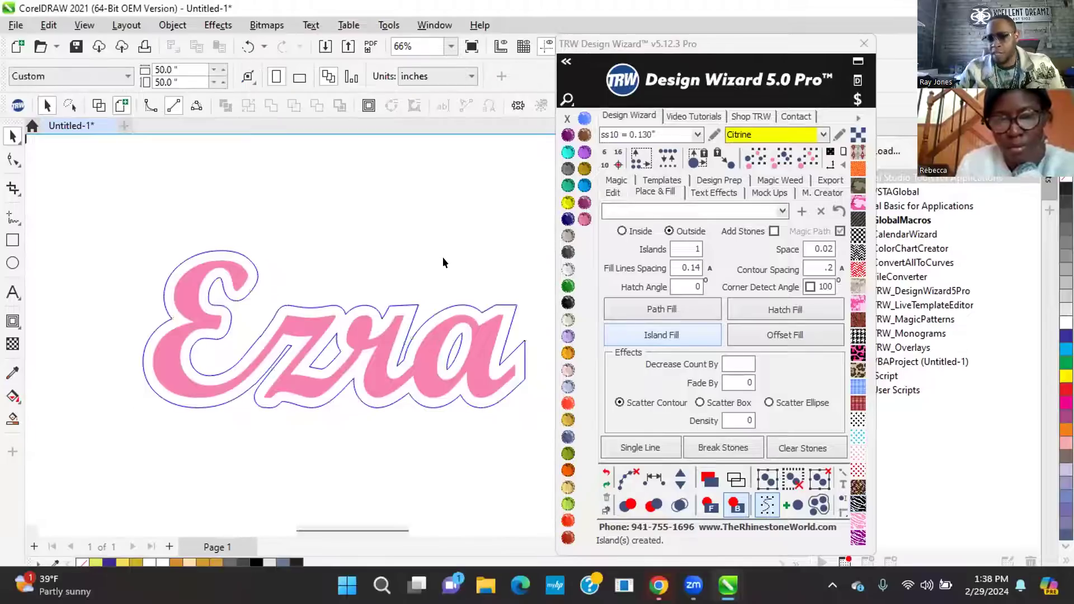
Cut the pink lettering's shape out of the surrounding contour, keeping the pink lettering
click(417, 363)
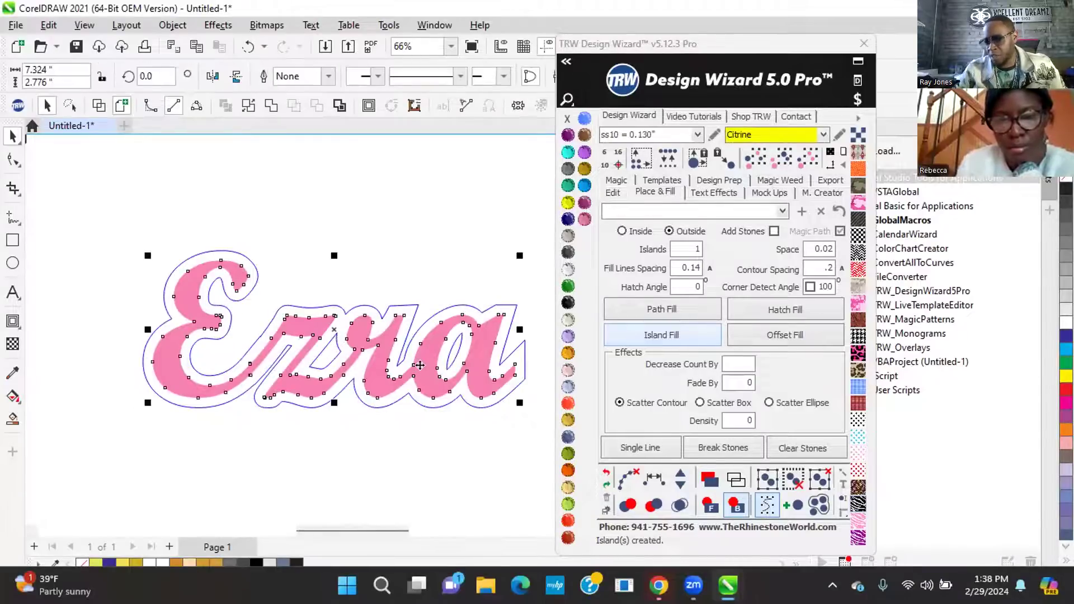
scroll(456, 316, up, 4)
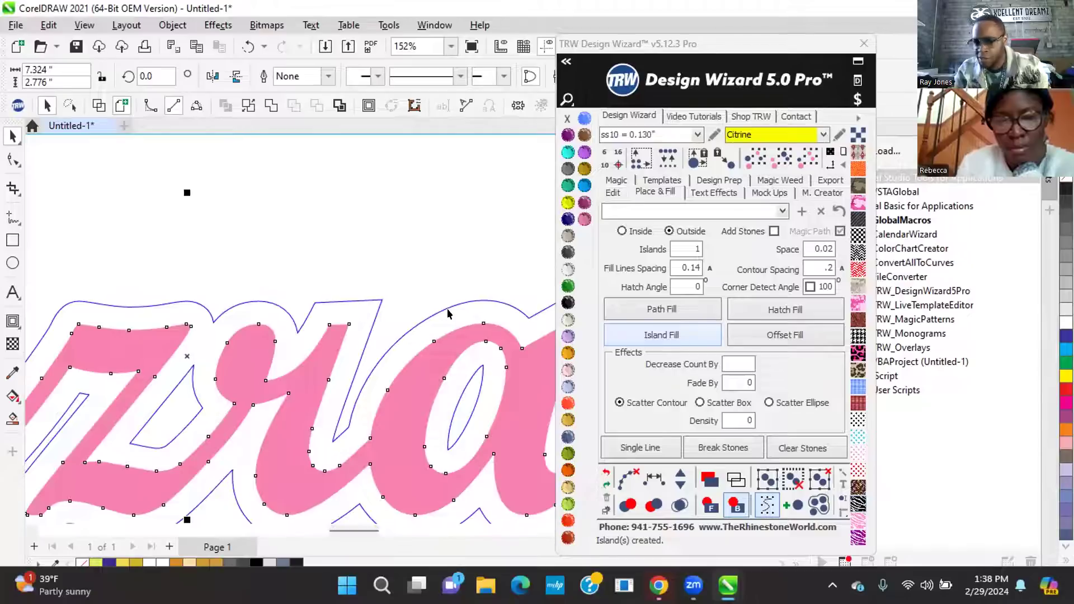
shift+click(460, 310)
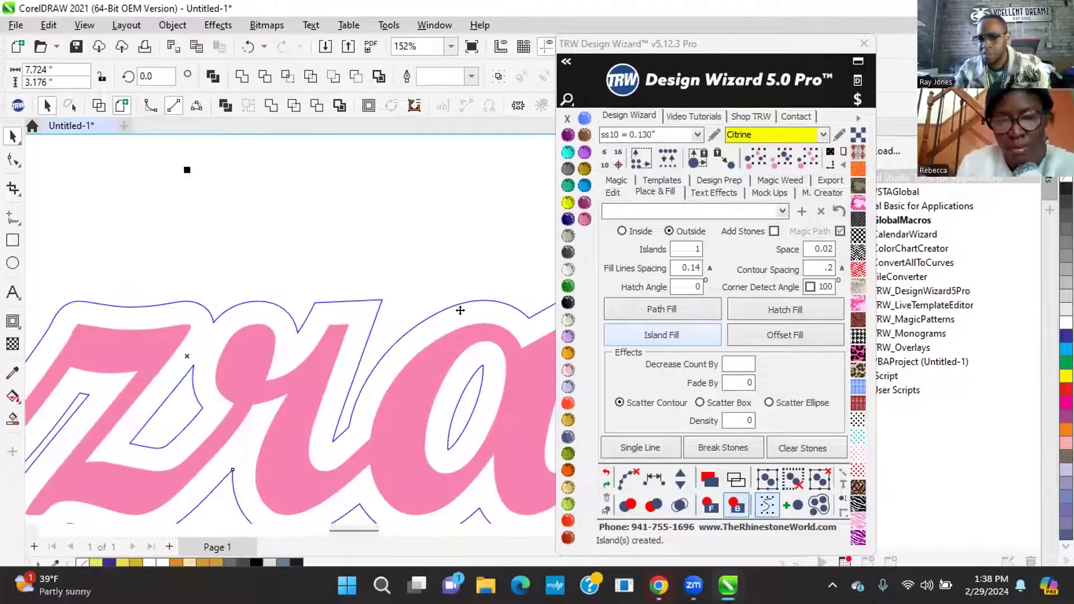
click(315, 105)
scroll(401, 246, down, 2)
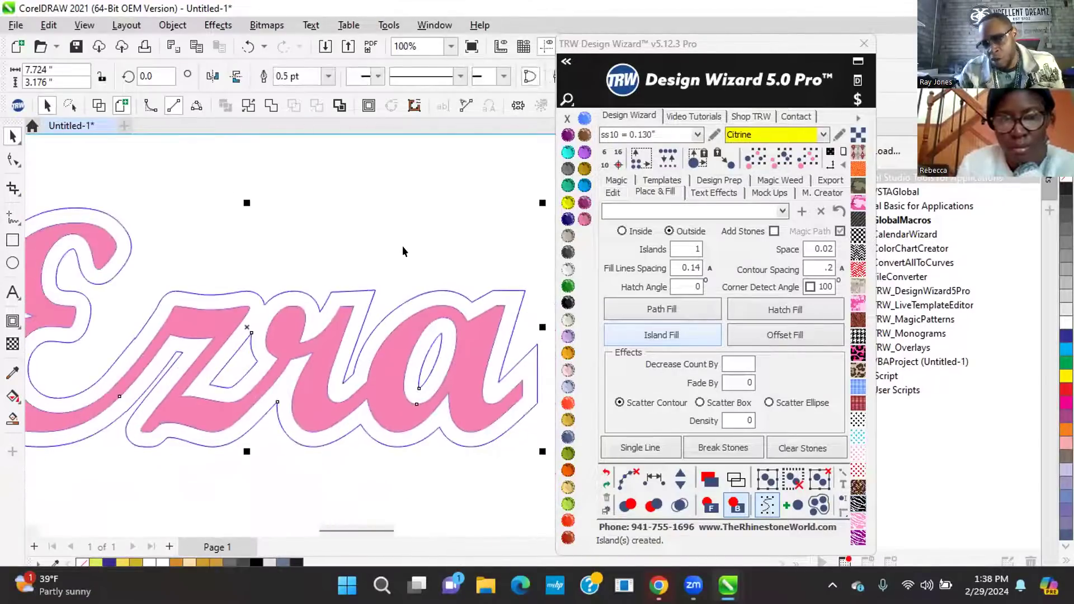
Fill the cut-out contour around the pink lettering with Jet Black
click(442, 233)
click(457, 295)
click(568, 302)
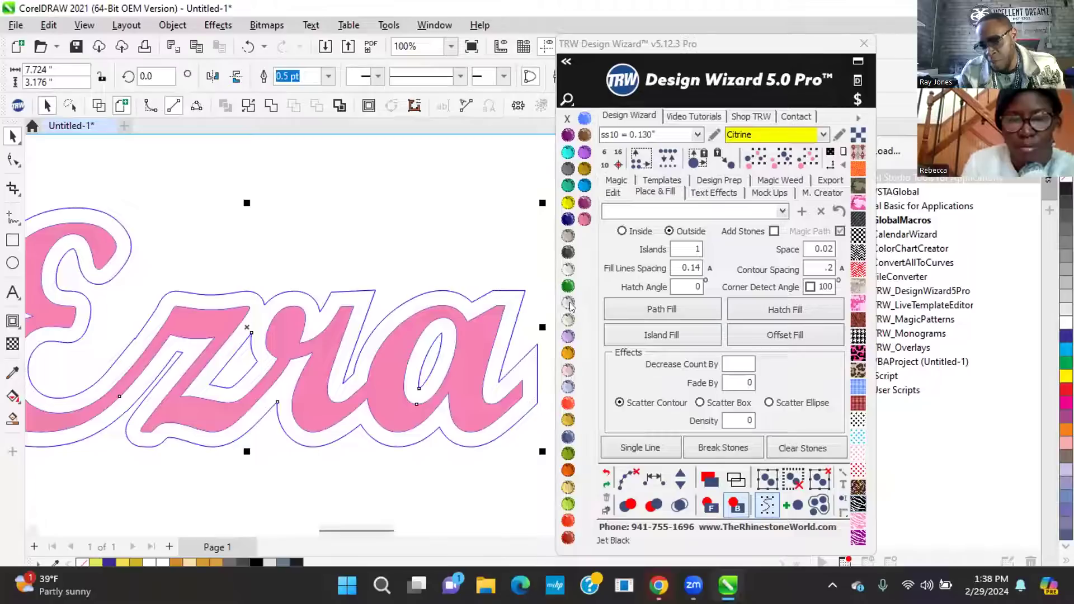
Remove the outline from the black contour around the pink lettering and deselect it
right_click(567, 119)
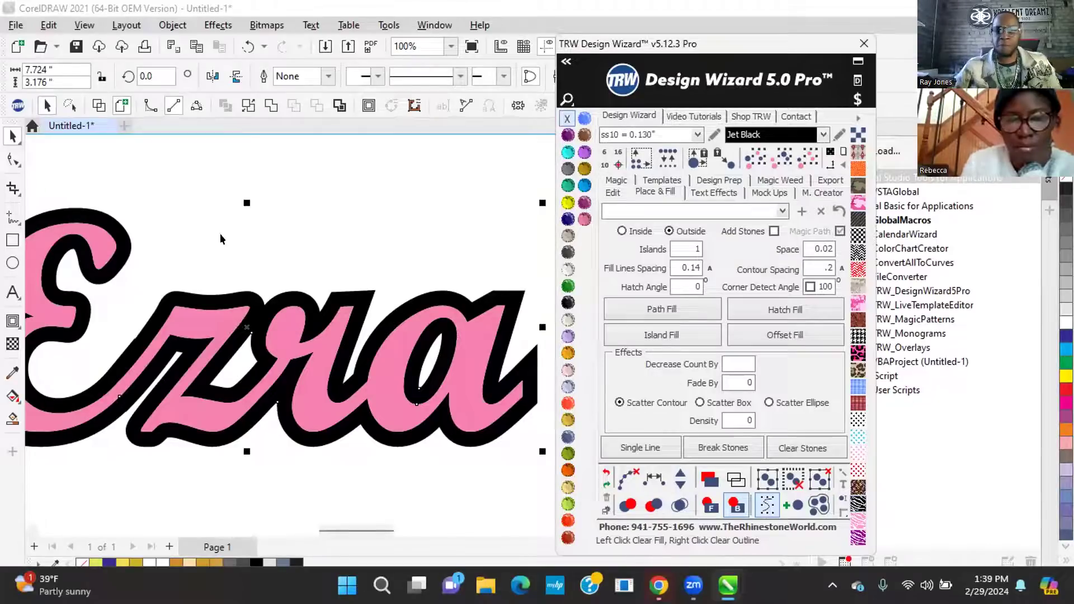
click(405, 190)
scroll(368, 387, down, 1)
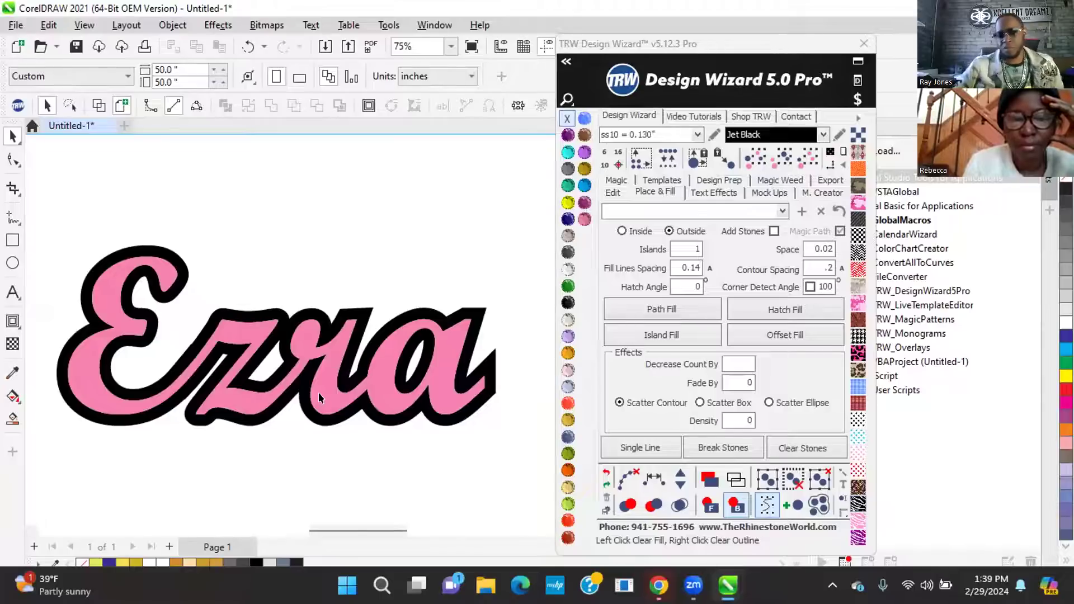
Move the pink lettering down off the black contour to inspect the cut-out, and undo the move
drag(321, 390, 337, 442)
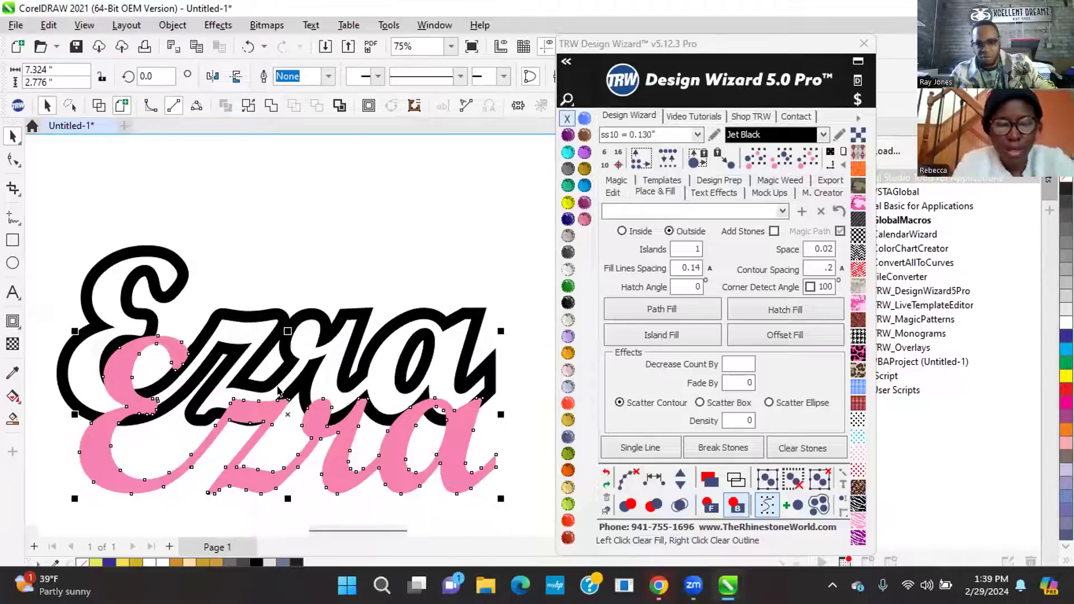
key(ctrl+z)
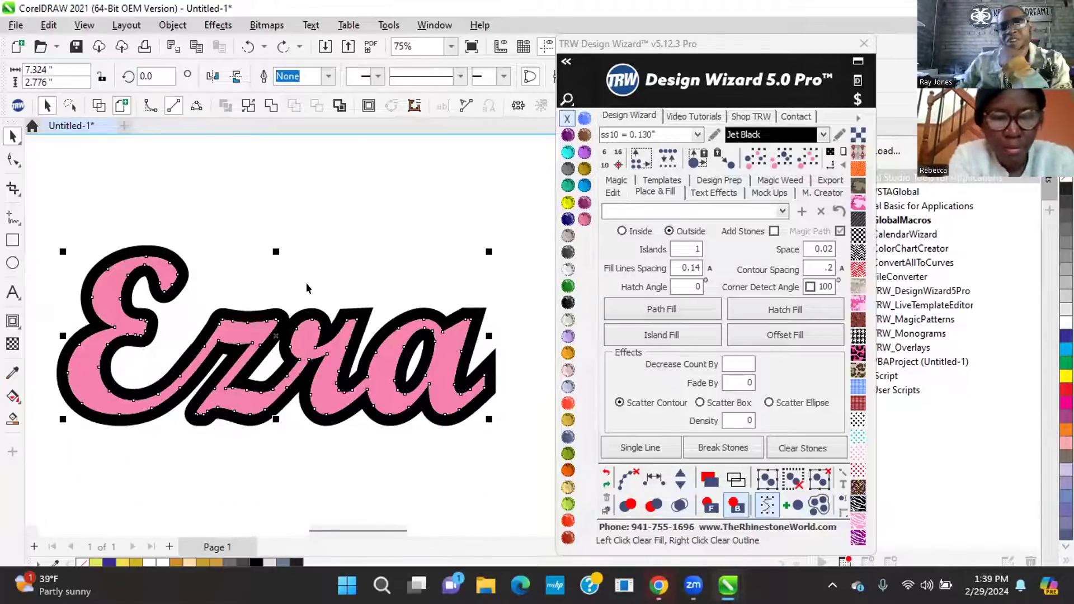
drag(323, 386, 351, 460)
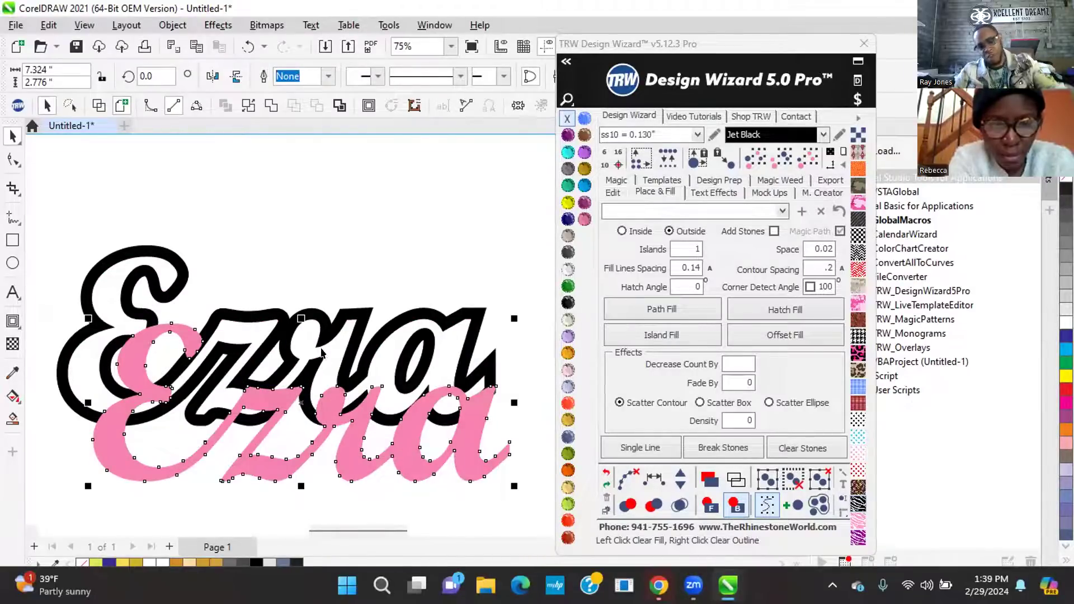
key(ctrl+z)
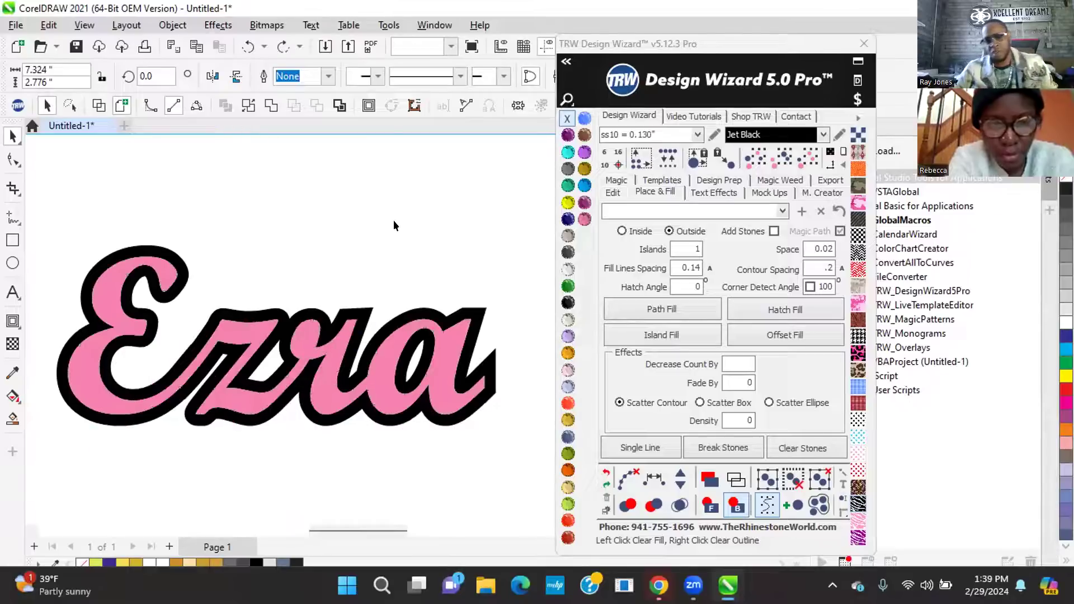
click(394, 220)
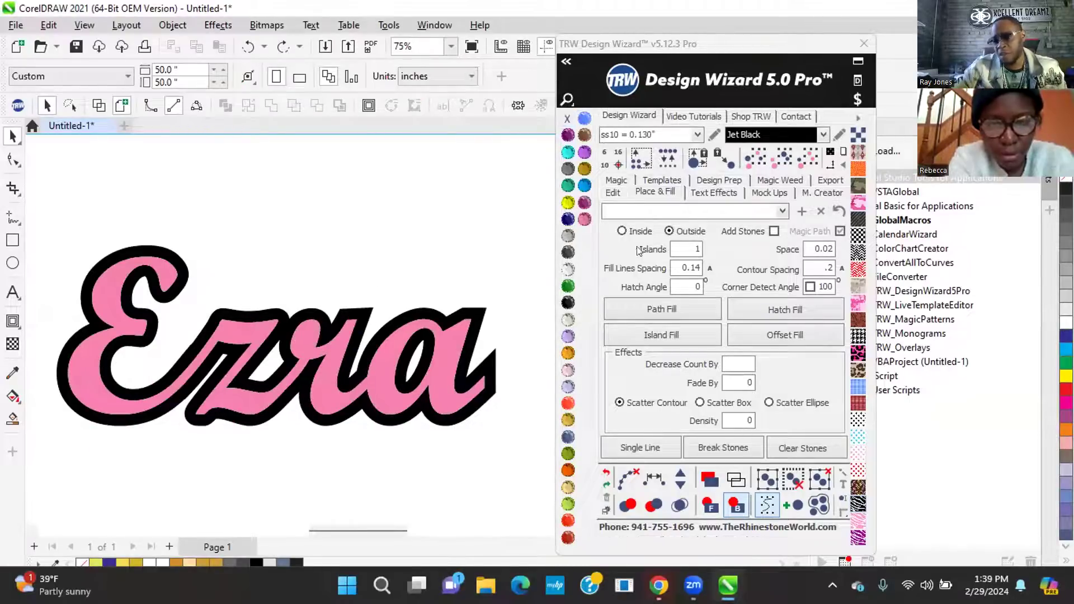
click(662, 335)
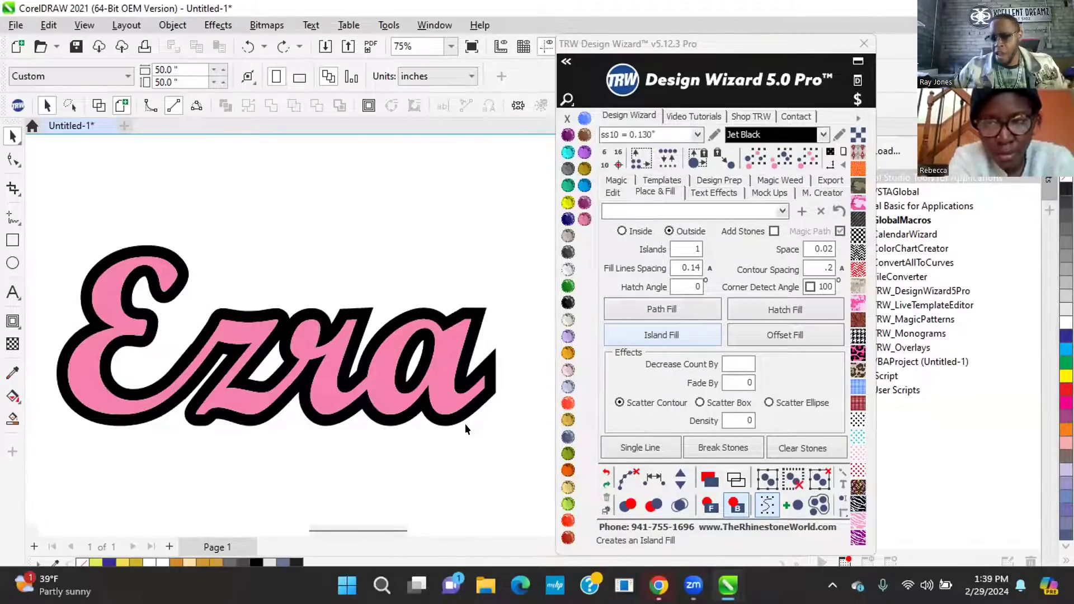
click(568, 403)
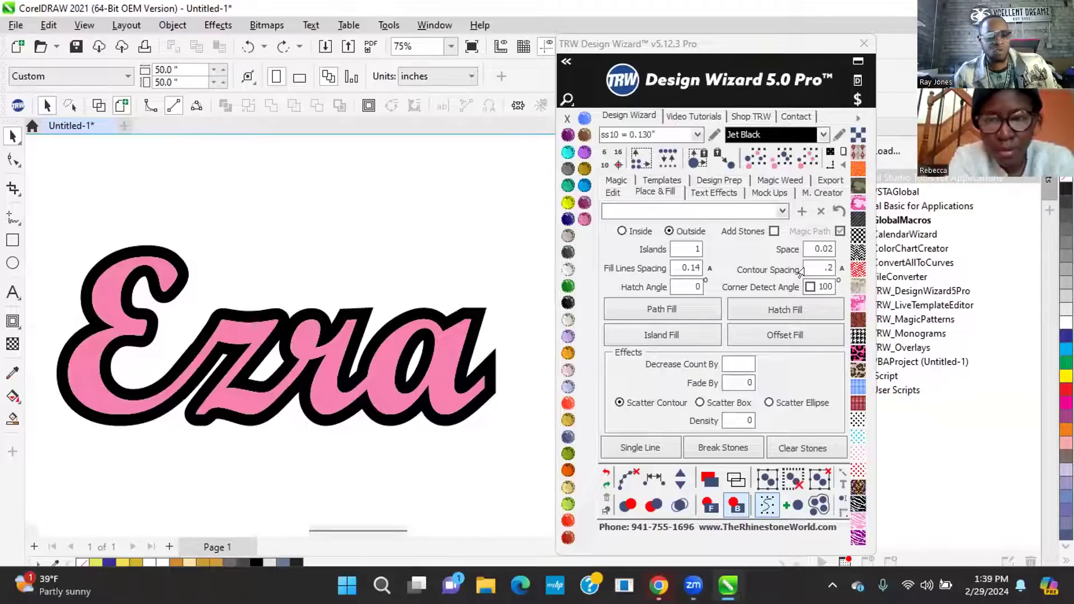
click(239, 328)
Add the name as lowercase Arial text below the pink lettering and enlarge it to about 7.45 inches wide
scroll(239, 328, down, 4)
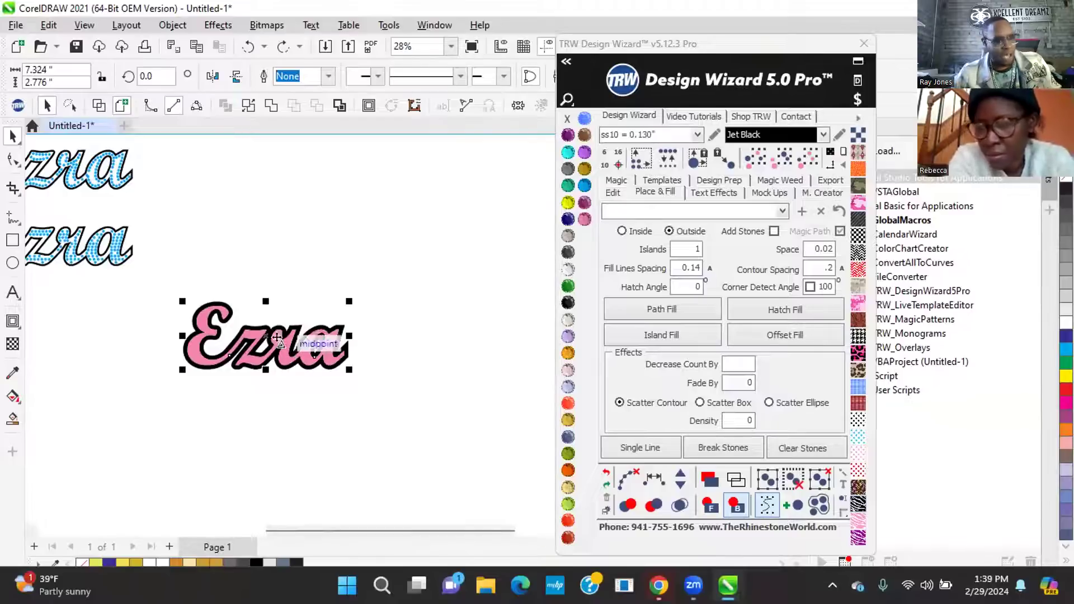
click(357, 267)
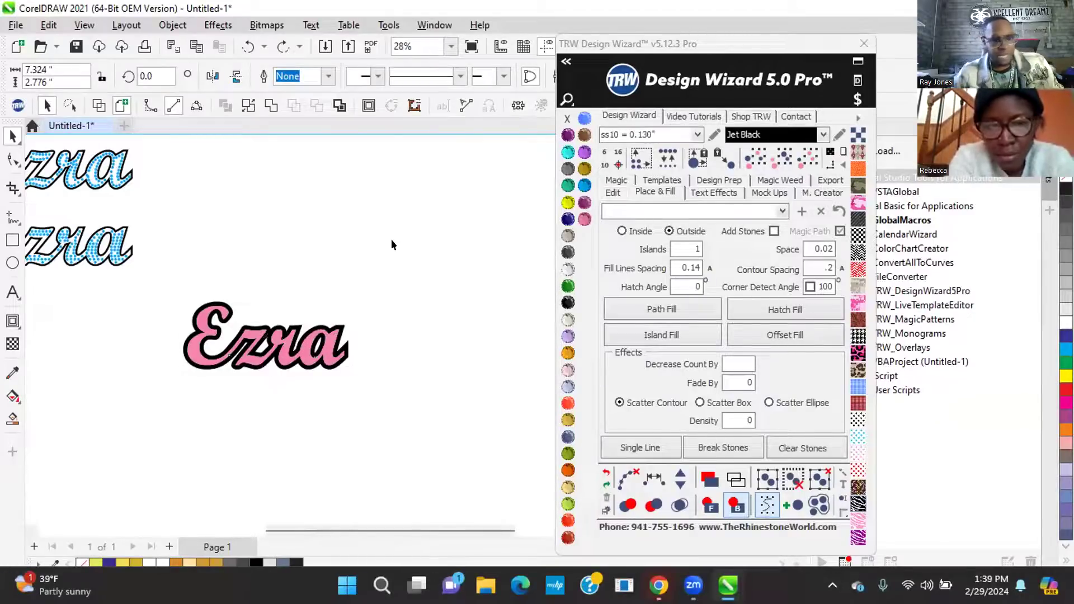
click(14, 292)
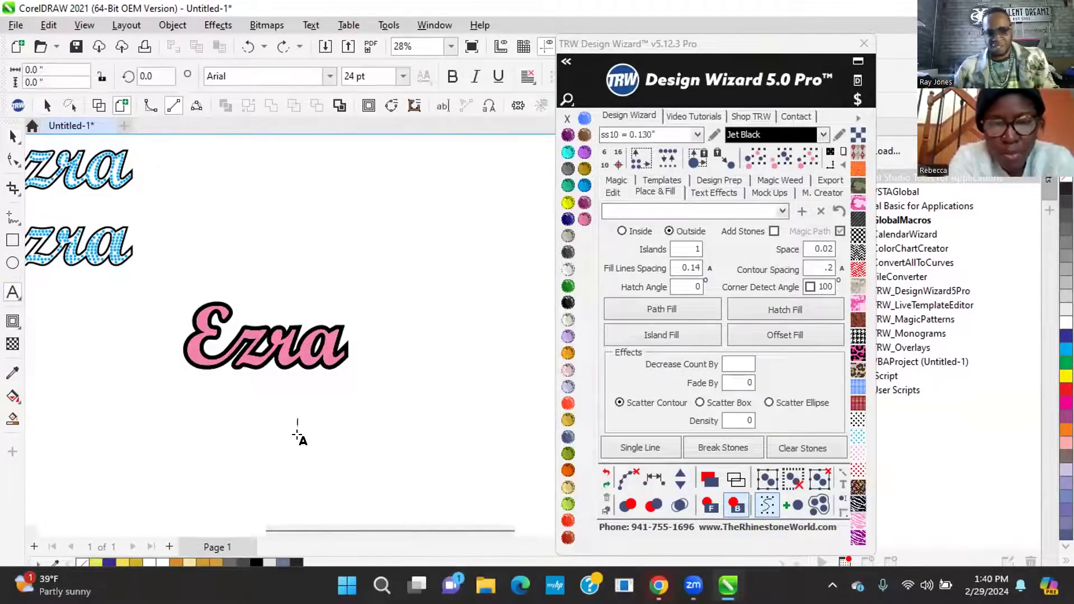
text(ez)
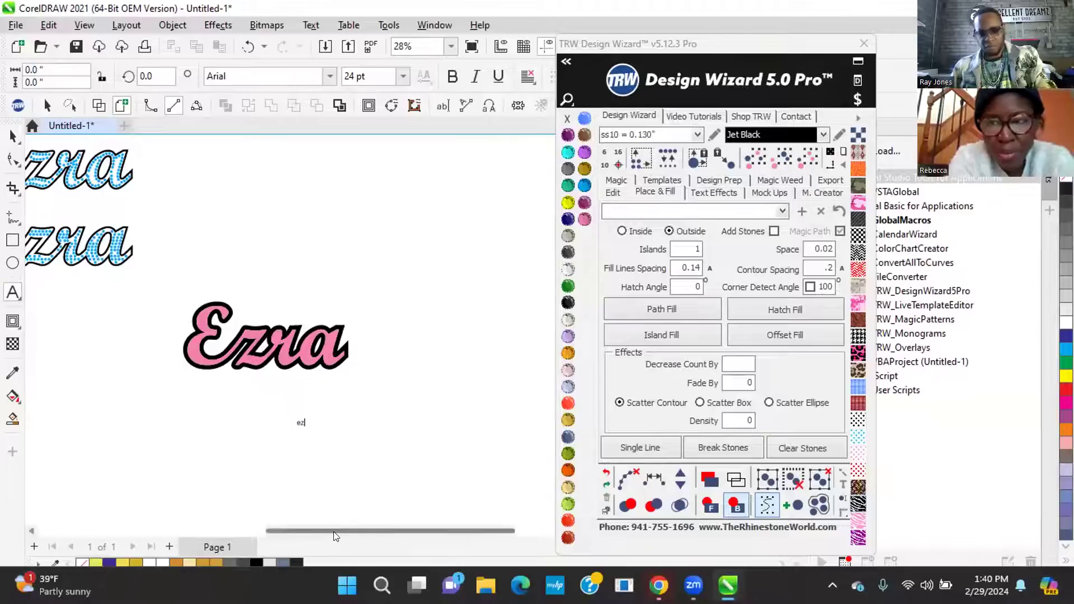
text(ra)
key(ctrl+space)
drag(311, 408, 460, 338)
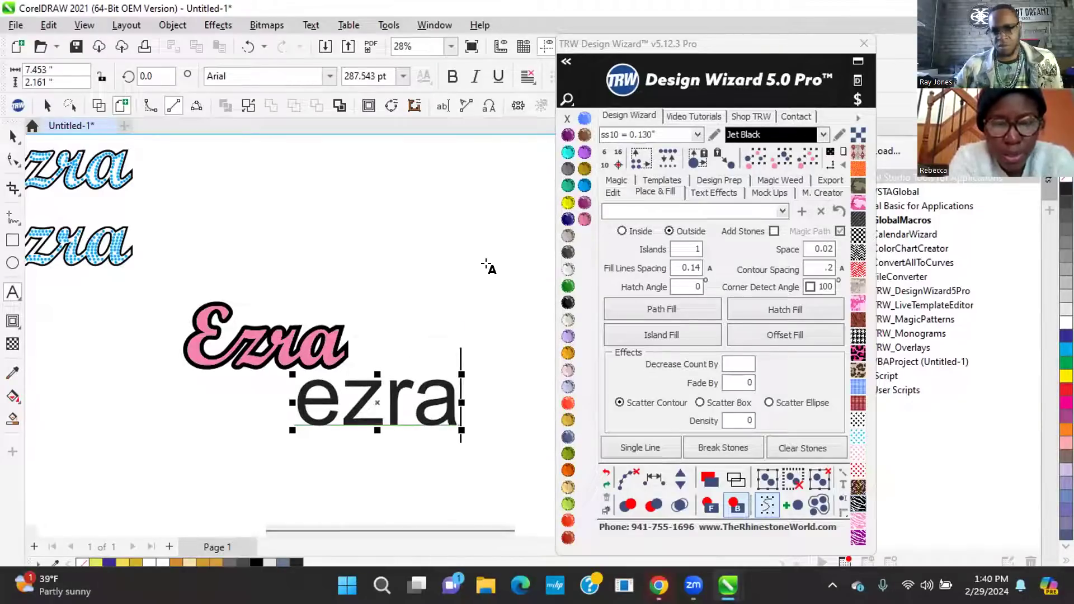
Convert the new name text to upper case and set its font to Arial Black
click(566, 61)
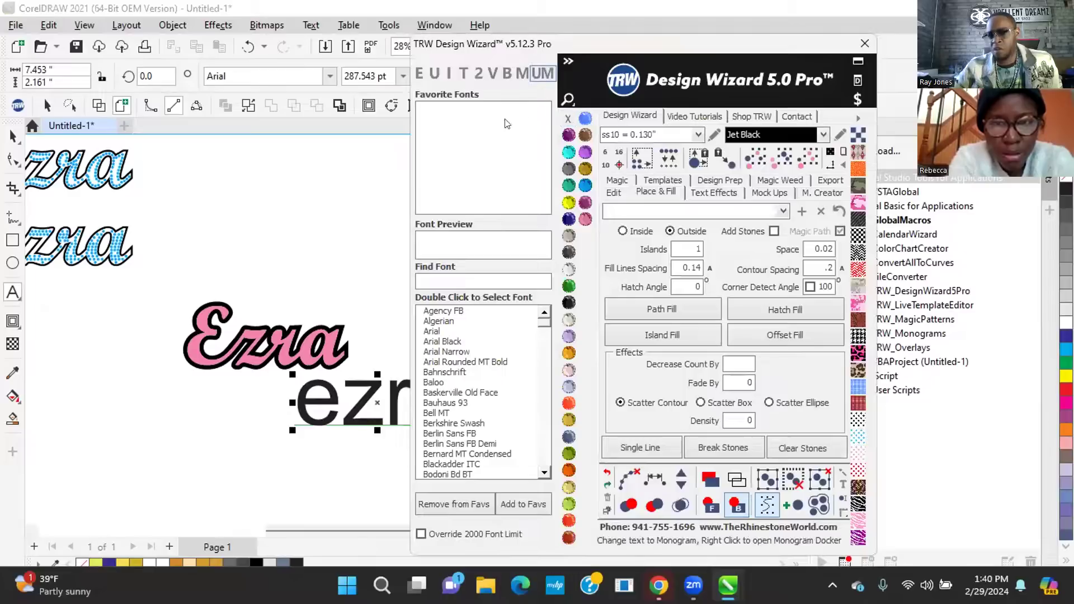
double_click(432, 322)
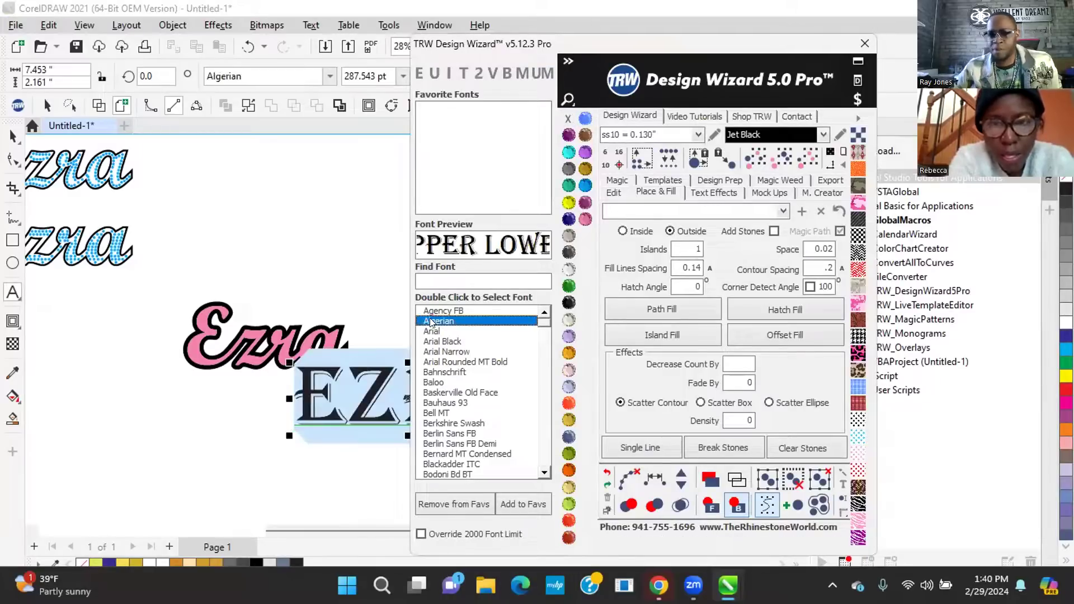
click(434, 74)
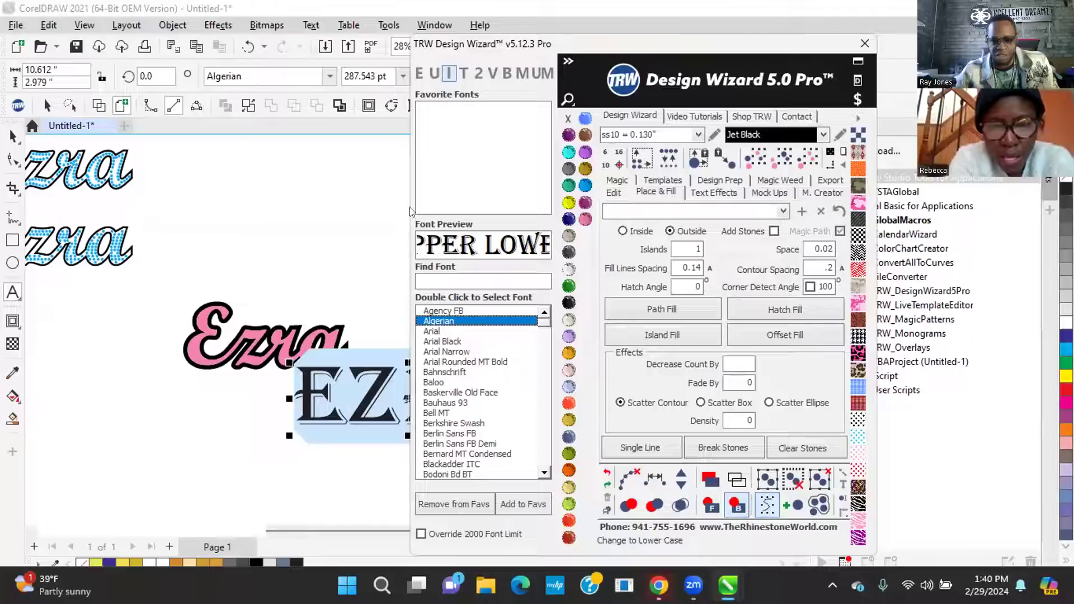
double_click(454, 343)
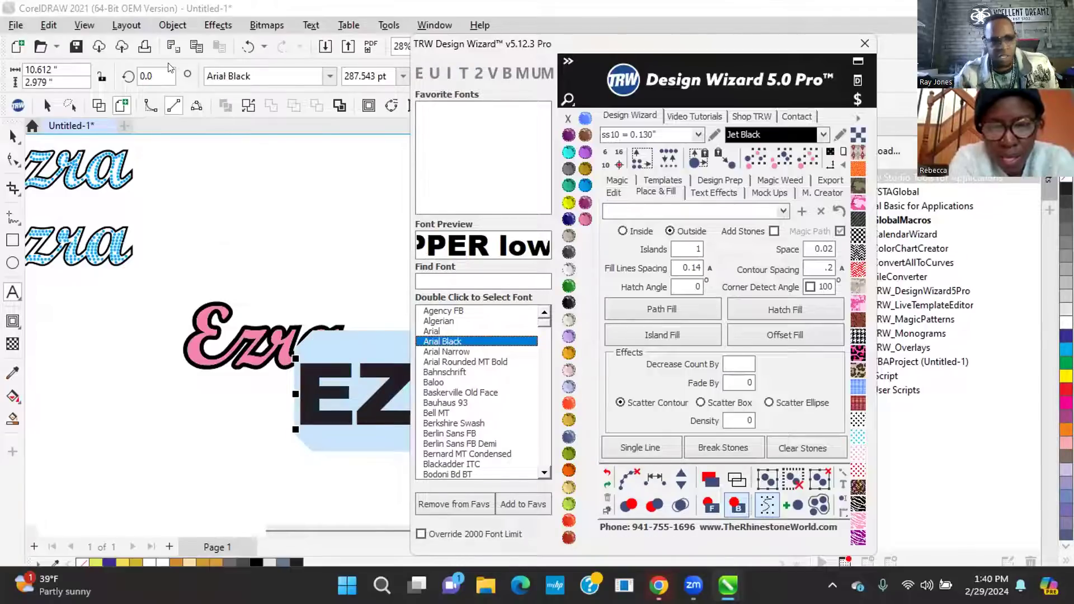
Move the uppercase name above the pink lettering and deselect it
click(12, 136)
drag(357, 380, 282, 222)
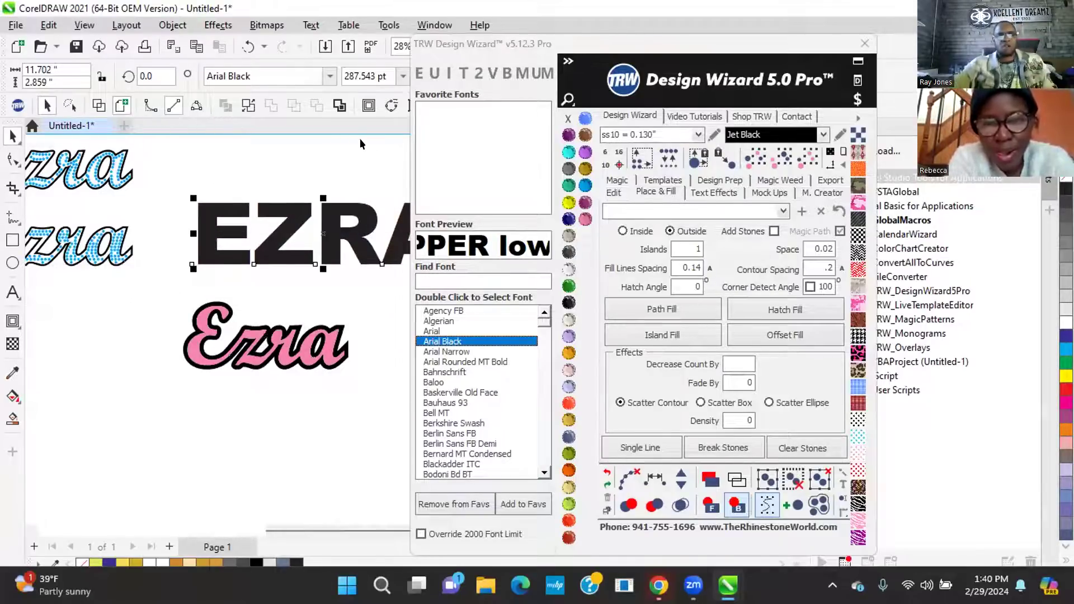
click(394, 152)
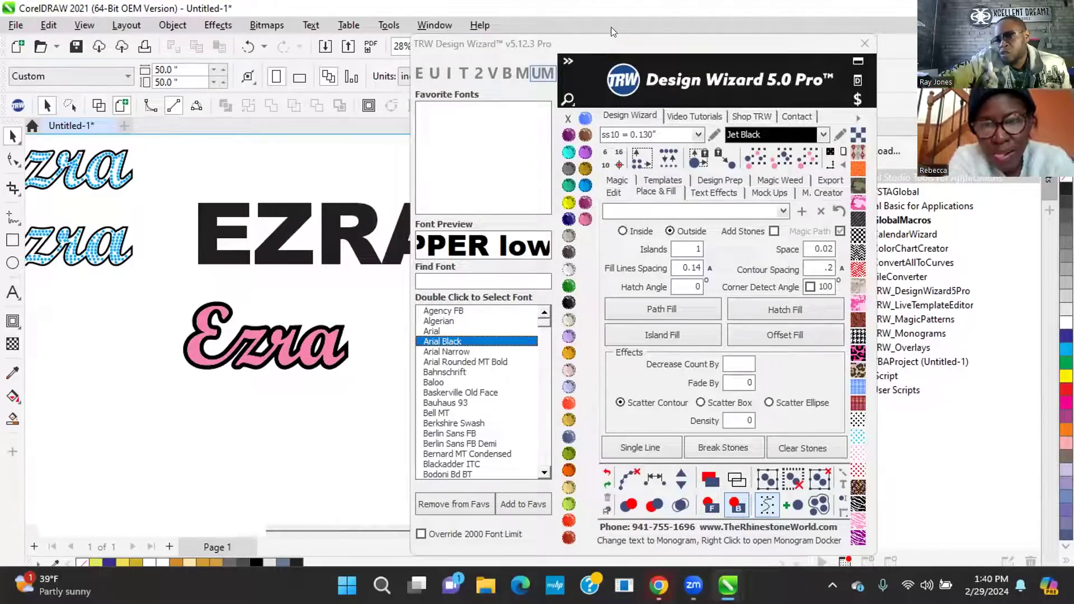
Reposition the Design Wizard window farther from the artwork and show its font options again
drag(558, 54, 582, 82)
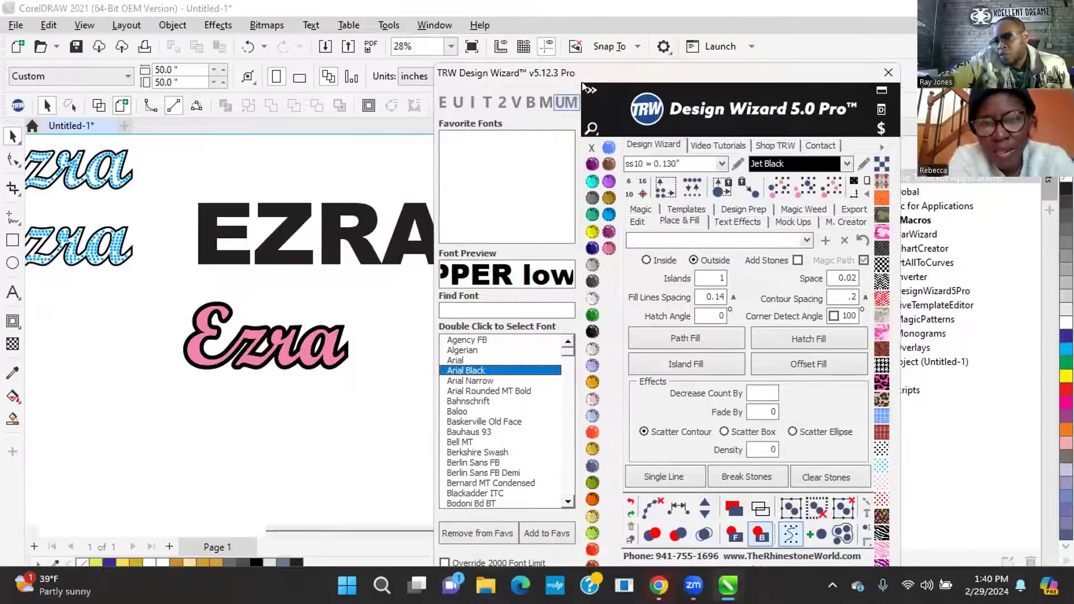
click(591, 91)
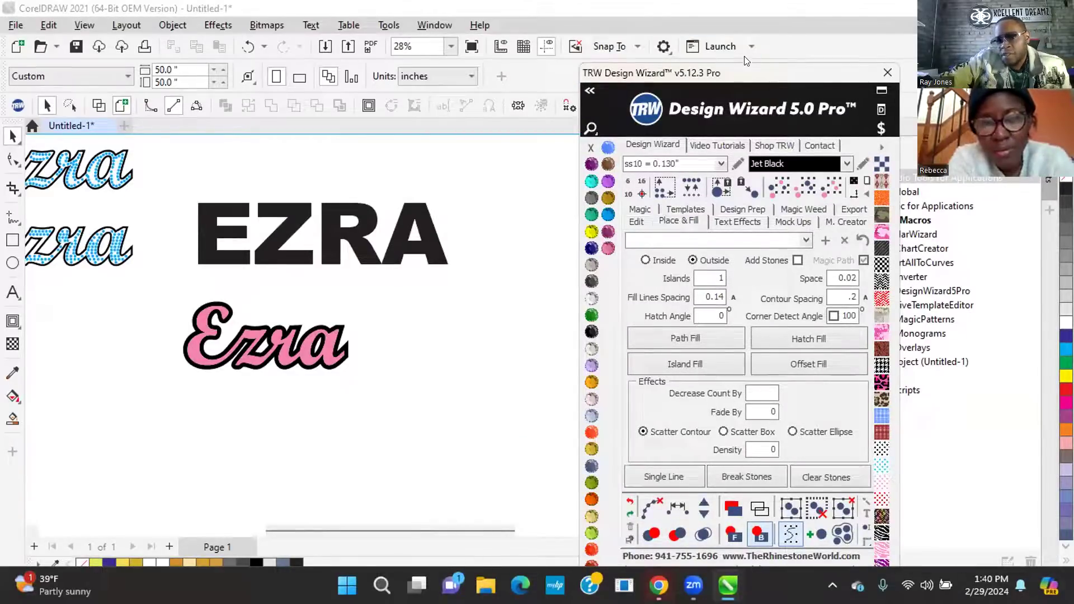
drag(743, 73, 760, 48)
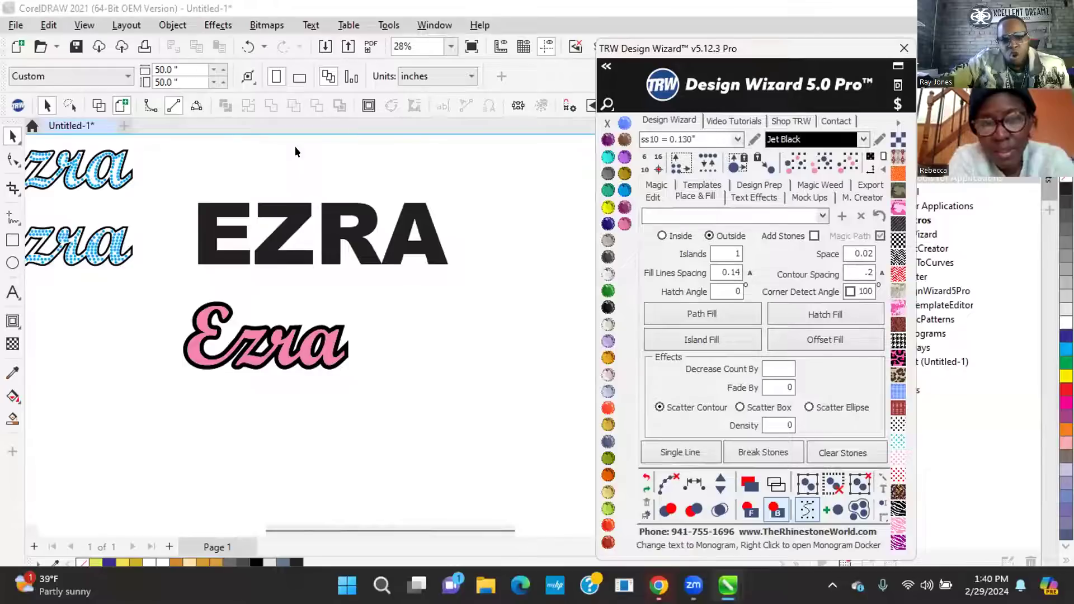
click(607, 68)
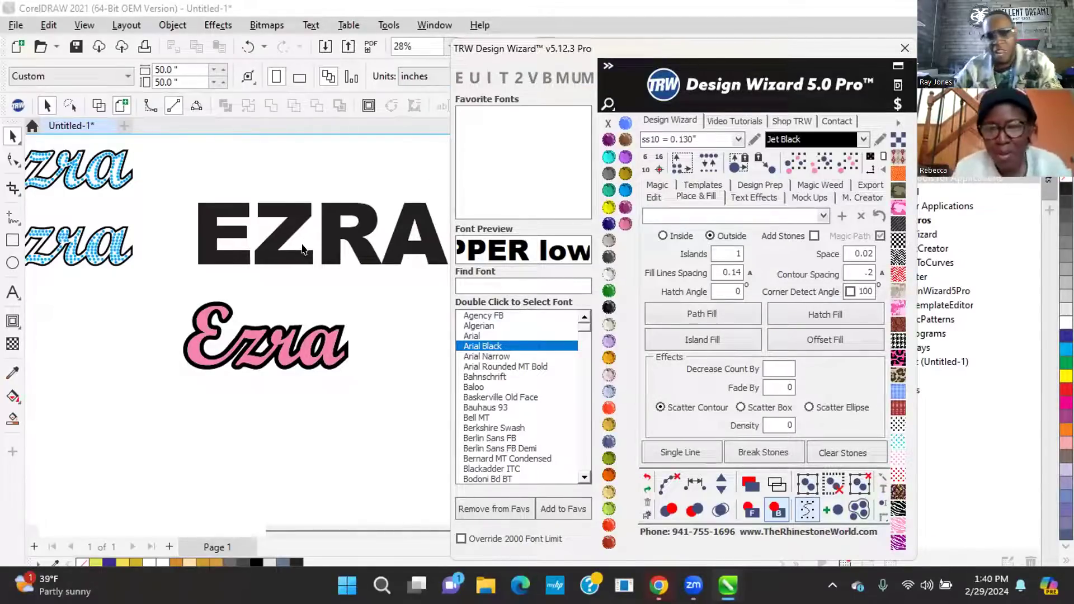
Place the Arial Black name beside the pink lettering, level with it
scroll(180, 270, down, 1)
scroll(210, 266, down, 1)
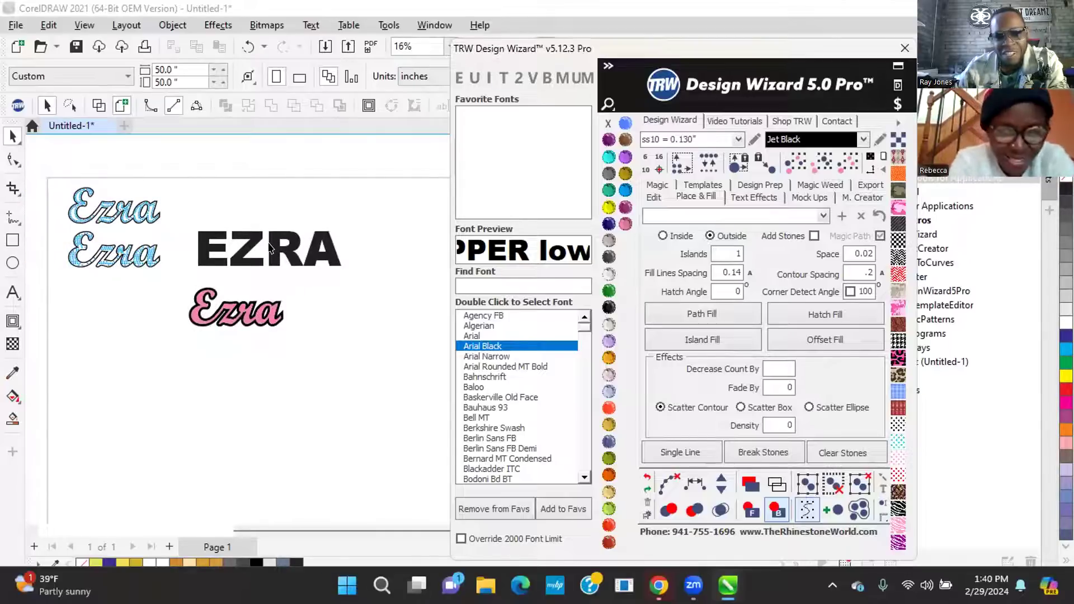
click(269, 248)
click(240, 70)
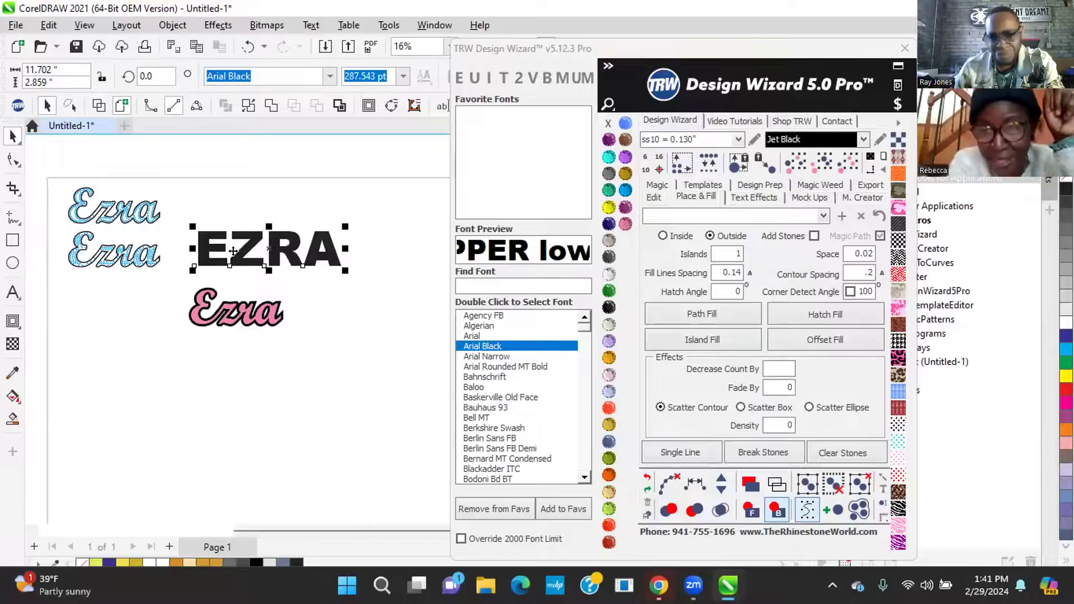
drag(268, 246, 378, 303)
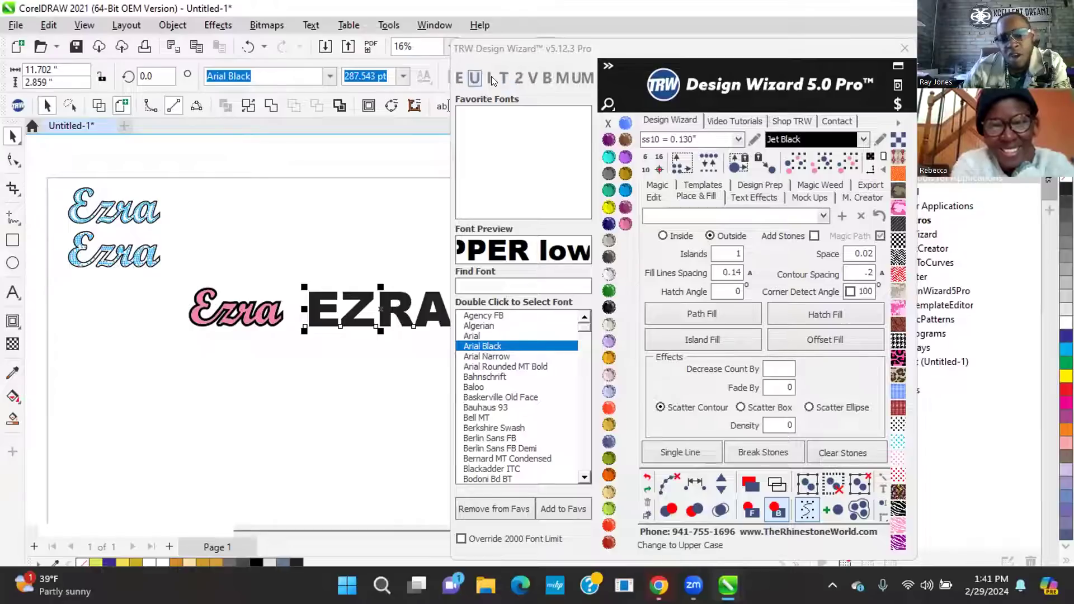
Change the black name text to lower case, and finally to title case
click(458, 78)
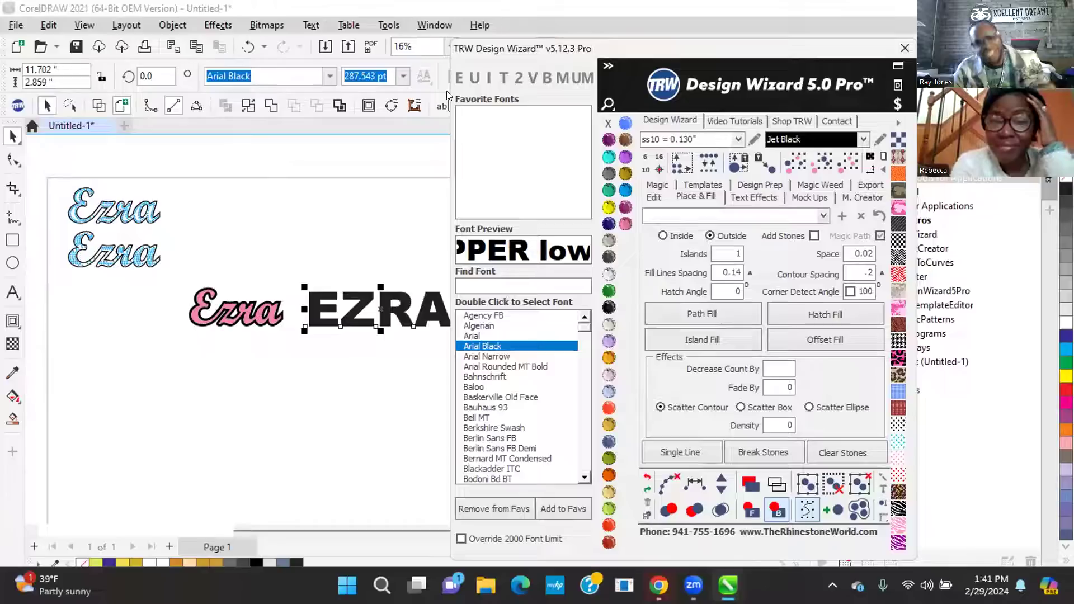
click(486, 80)
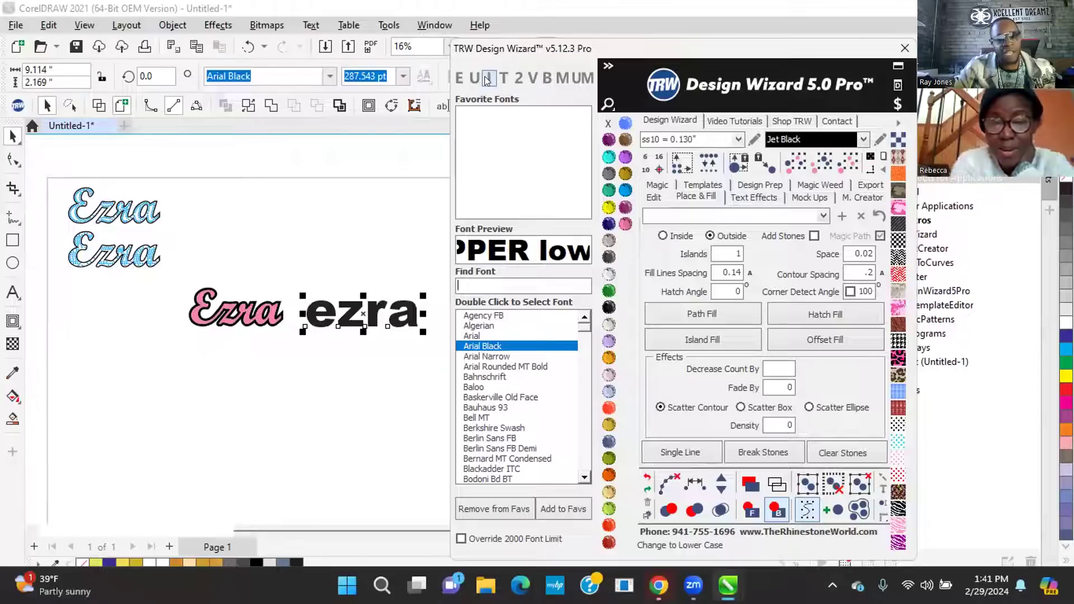
click(501, 79)
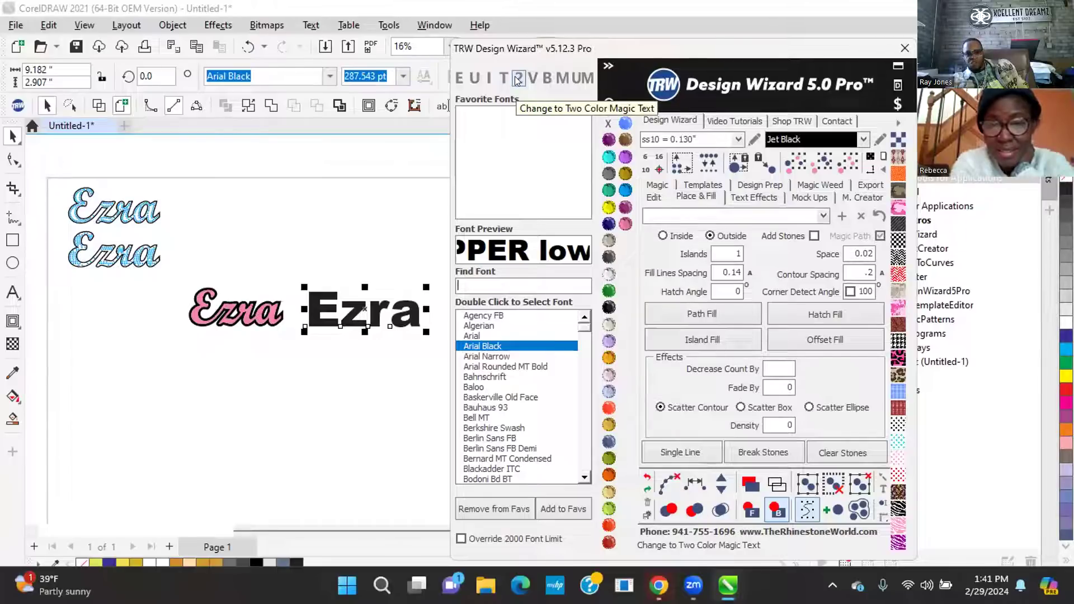
Try the Two Color Magic Text effect on the black name and undo it
click(517, 80)
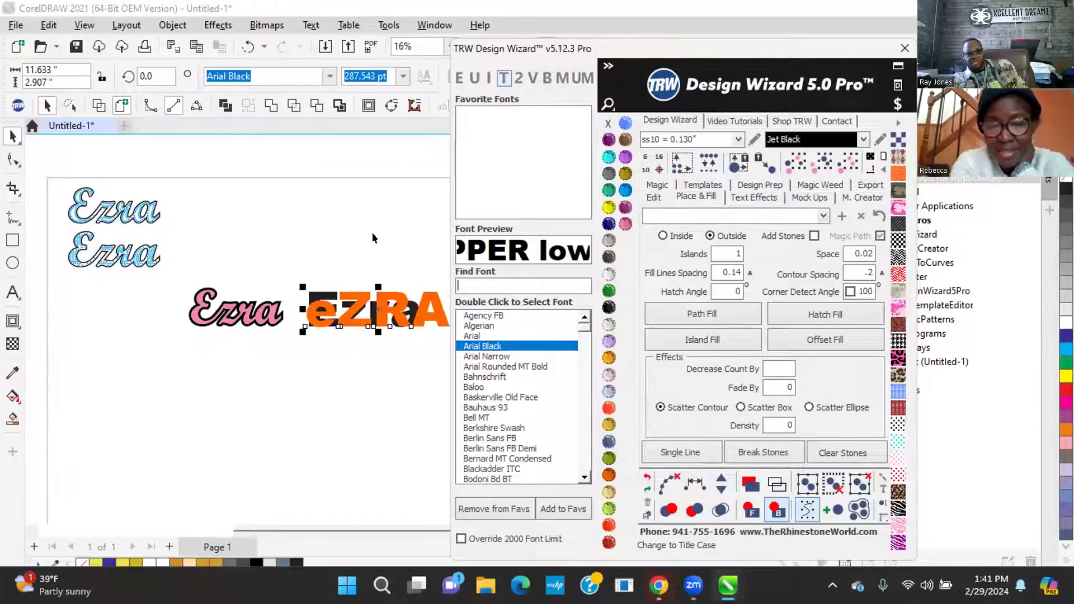
scroll(384, 322, up, 2)
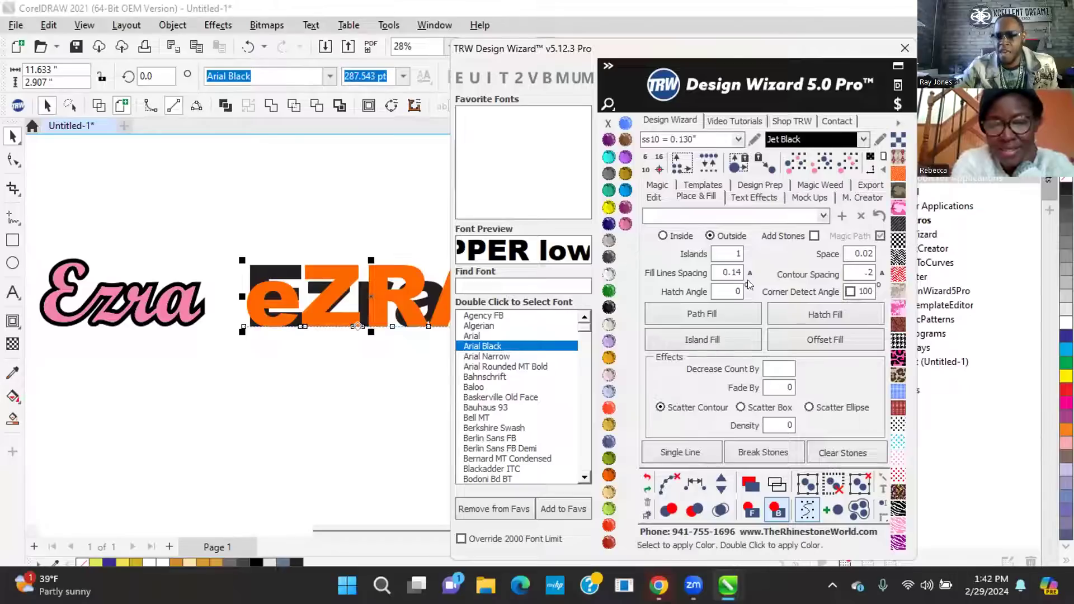
click(646, 477)
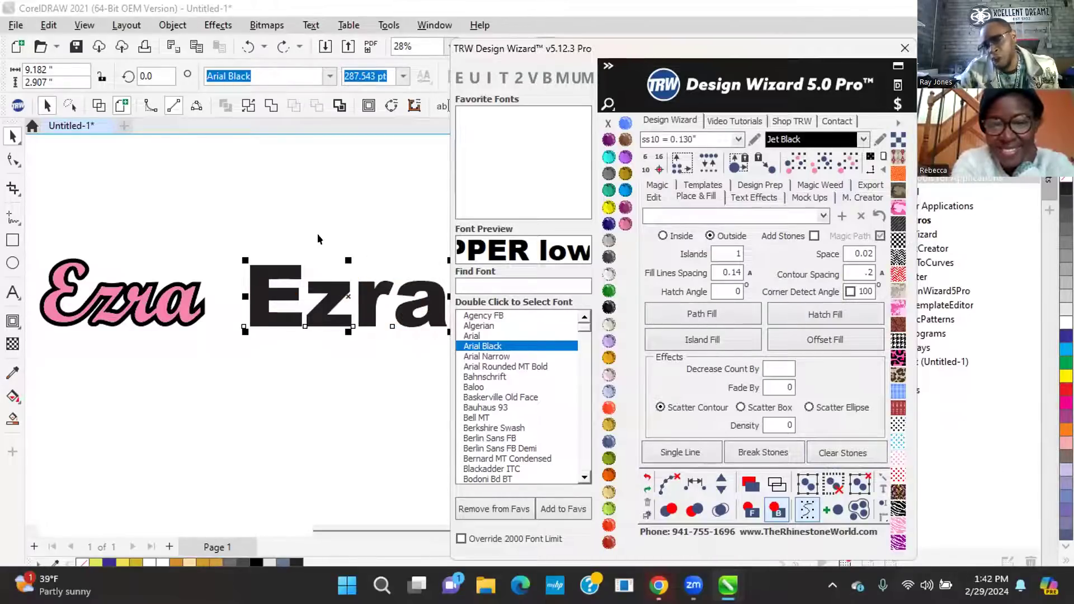
Convert the black Arial Black name to vertical text and change it to upper case
scroll(249, 327, down, 1)
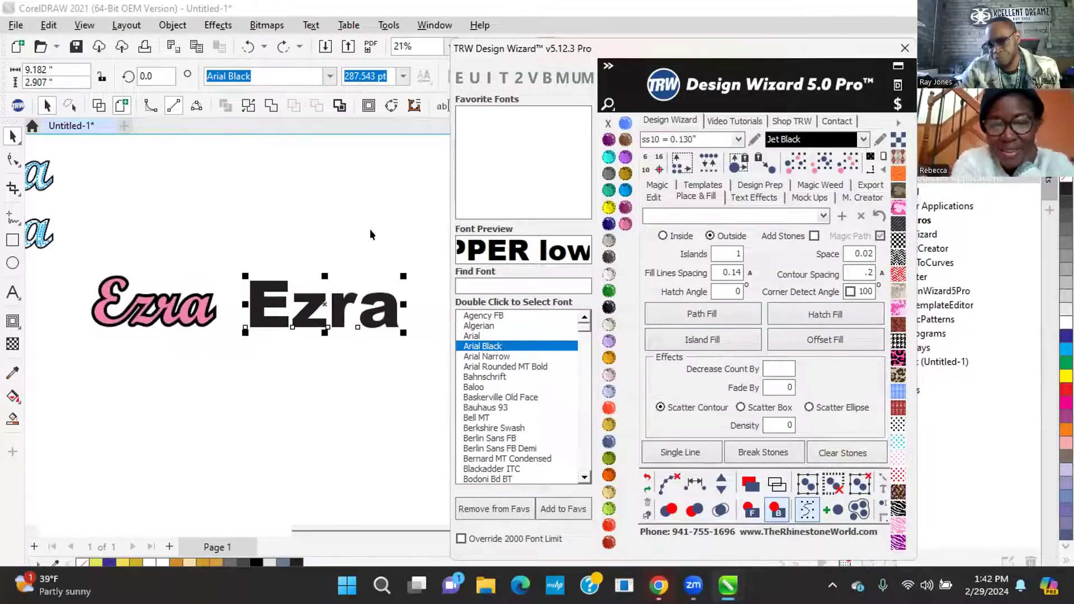
click(531, 78)
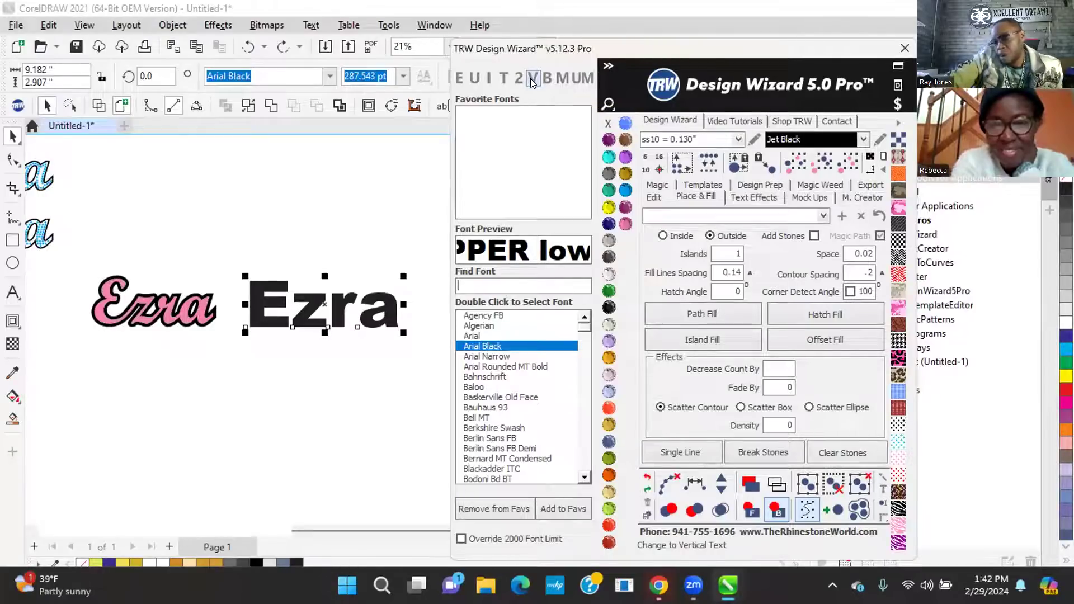
scroll(347, 277, down, 2)
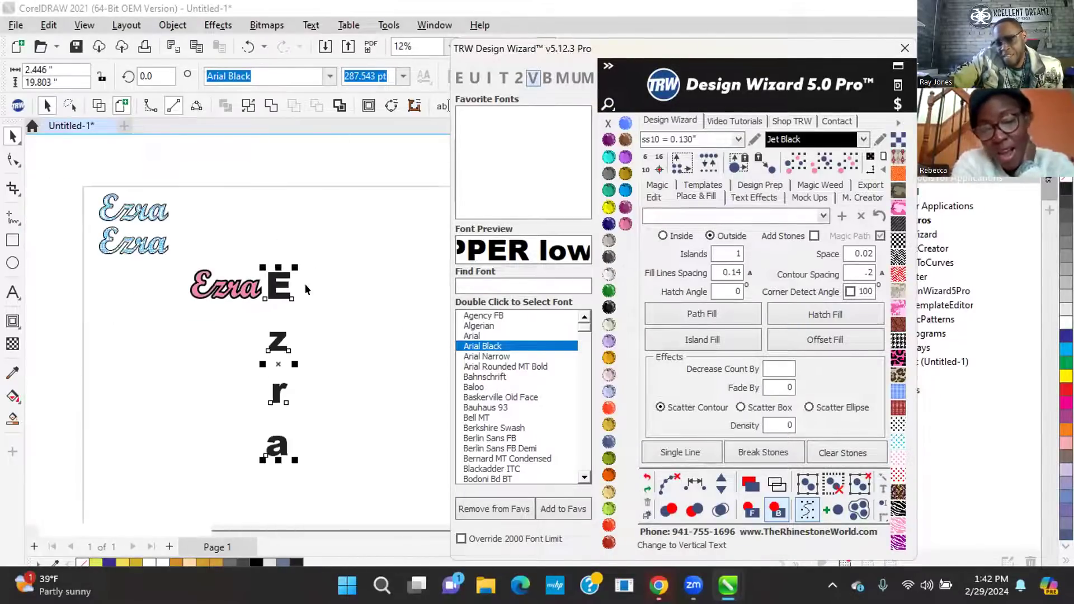
scroll(230, 403, up, 1)
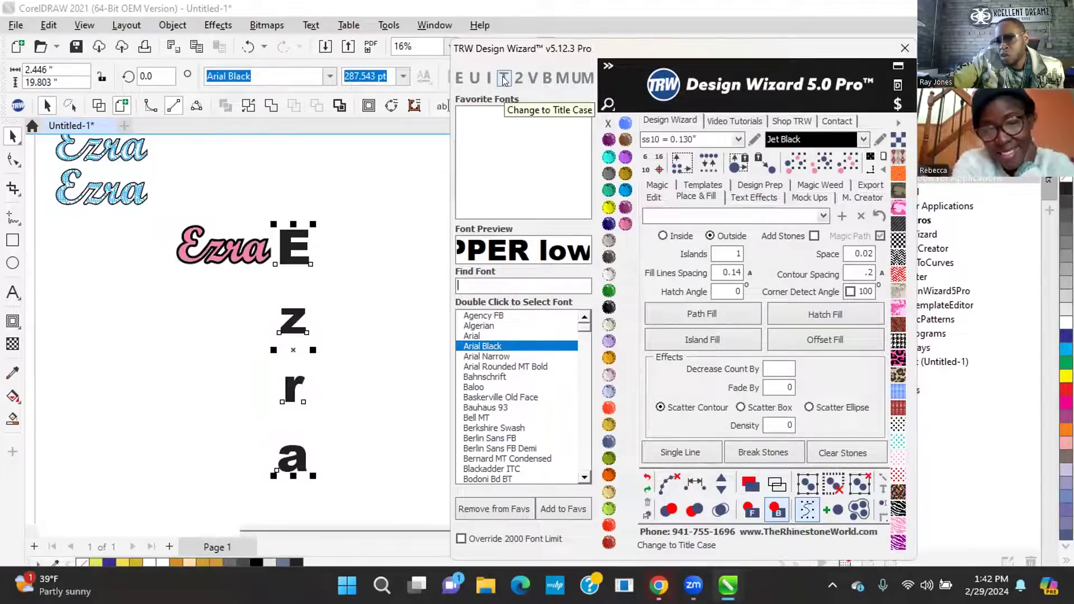
click(472, 79)
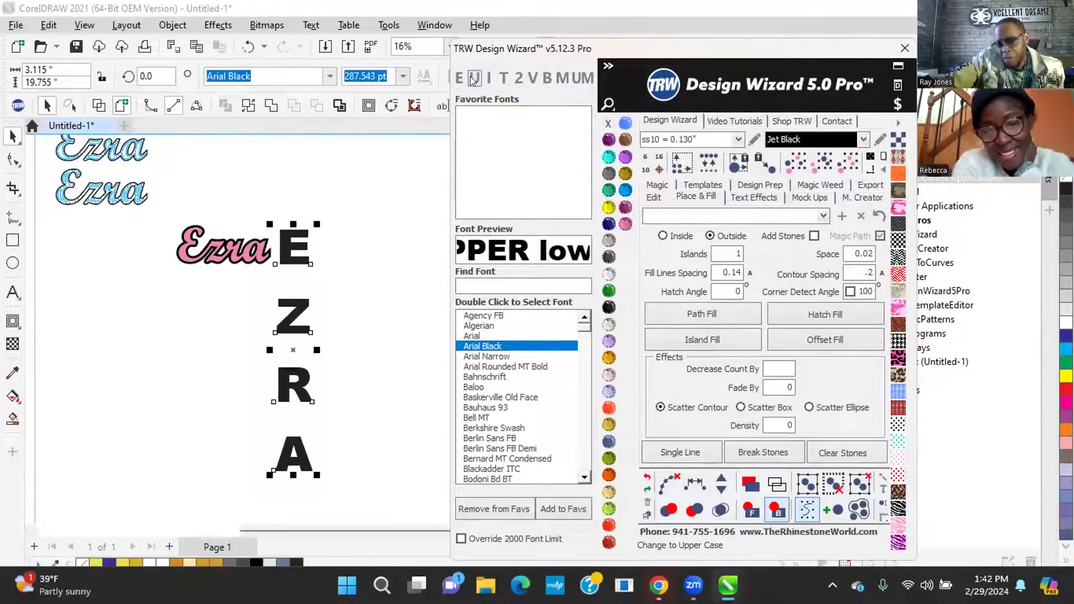
Tighten the vertical name's letter spacing with the Design Wizard's text spacing tool until the text is about 14 inches tall
click(652, 197)
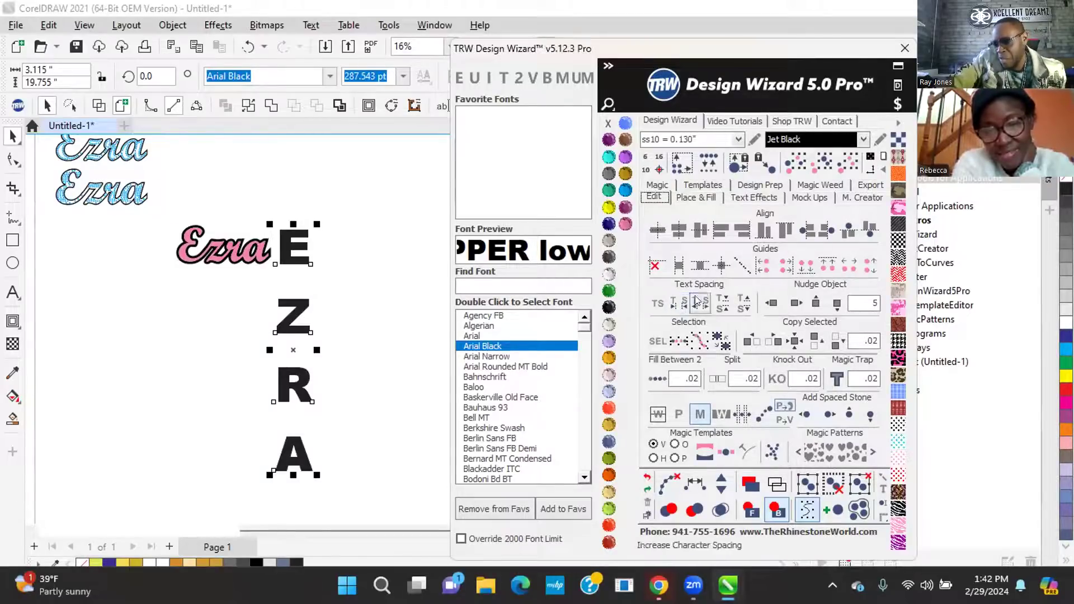
click(657, 304)
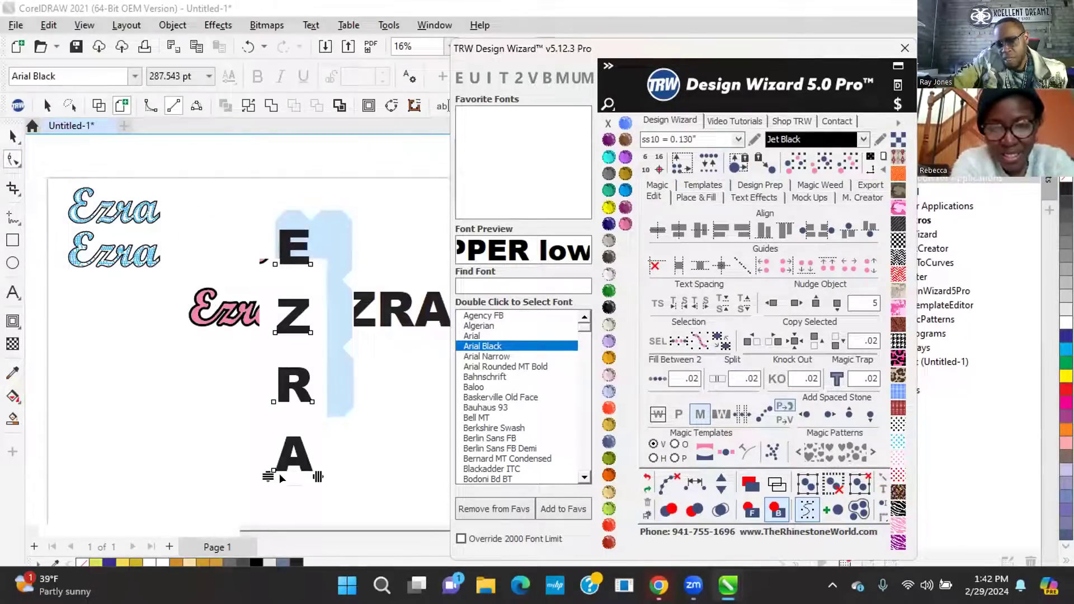
drag(267, 474, 268, 407)
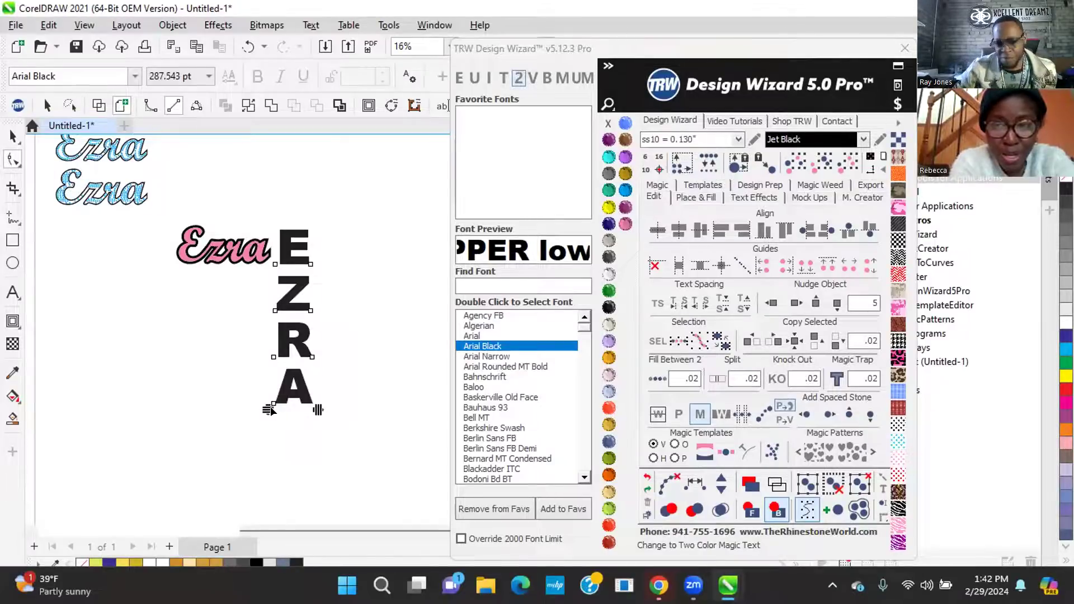
mouse_move(268, 406)
mouse_down()
mouse_move(252, 478)
mouse_move(275, 359)
mouse_move(278, 399)
mouse_up()
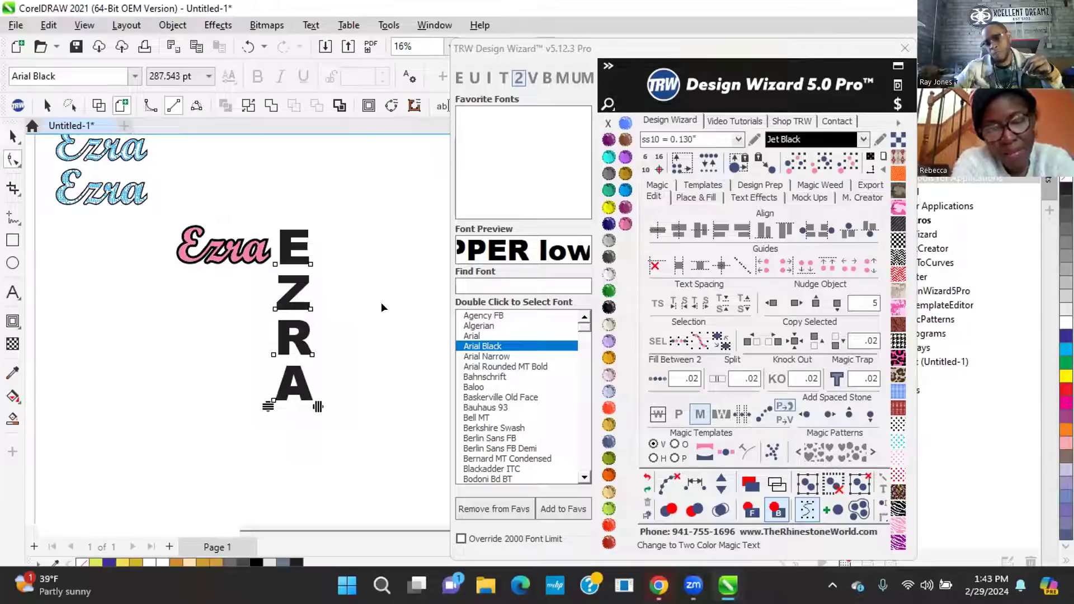
Select the pink lettering together with the vertical name, move both away from the black contour, and bring them back
scroll(289, 208, up, 1)
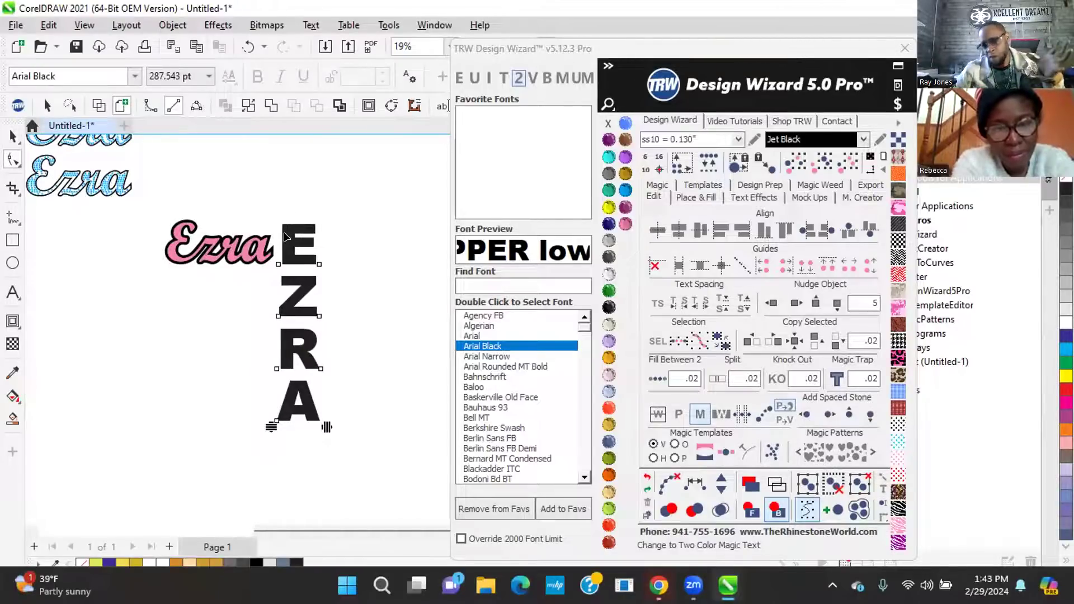
scroll(285, 237, up, 4)
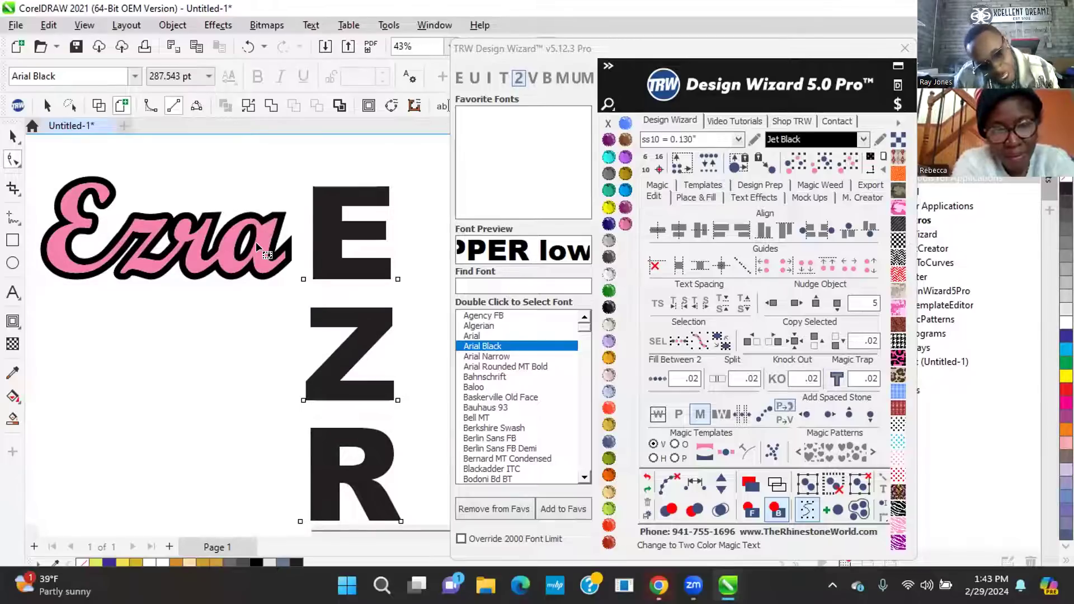
click(256, 241)
scroll(286, 251, down, 7)
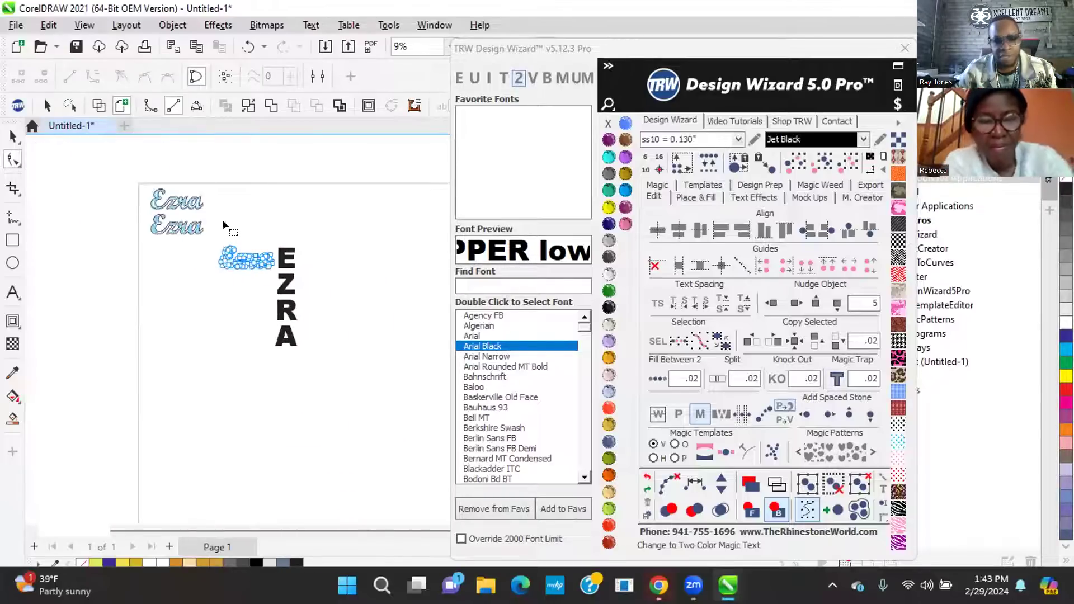
click(46, 103)
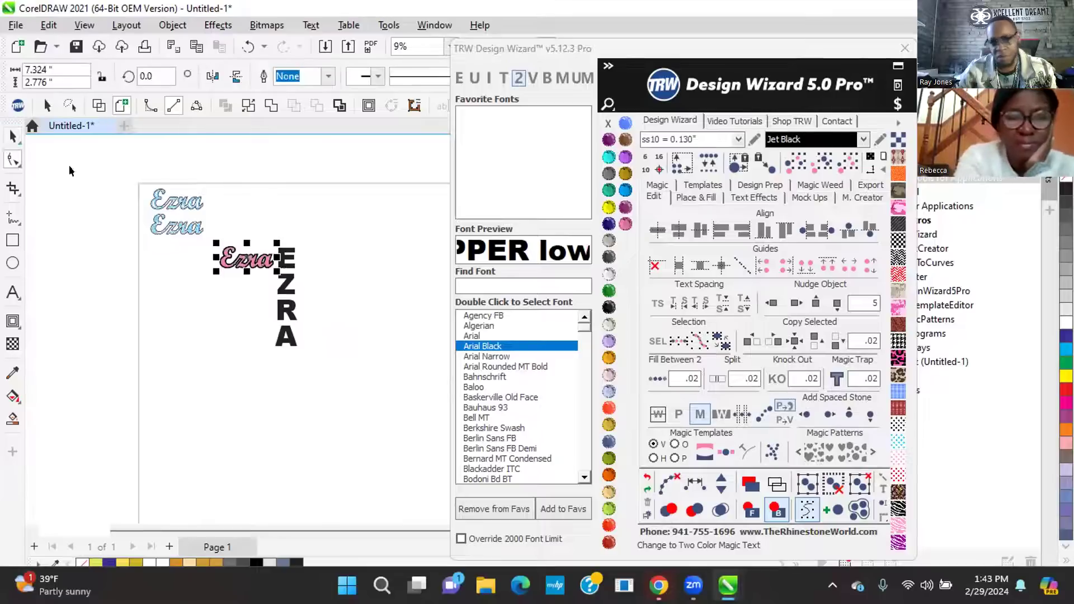
shift+click(282, 288)
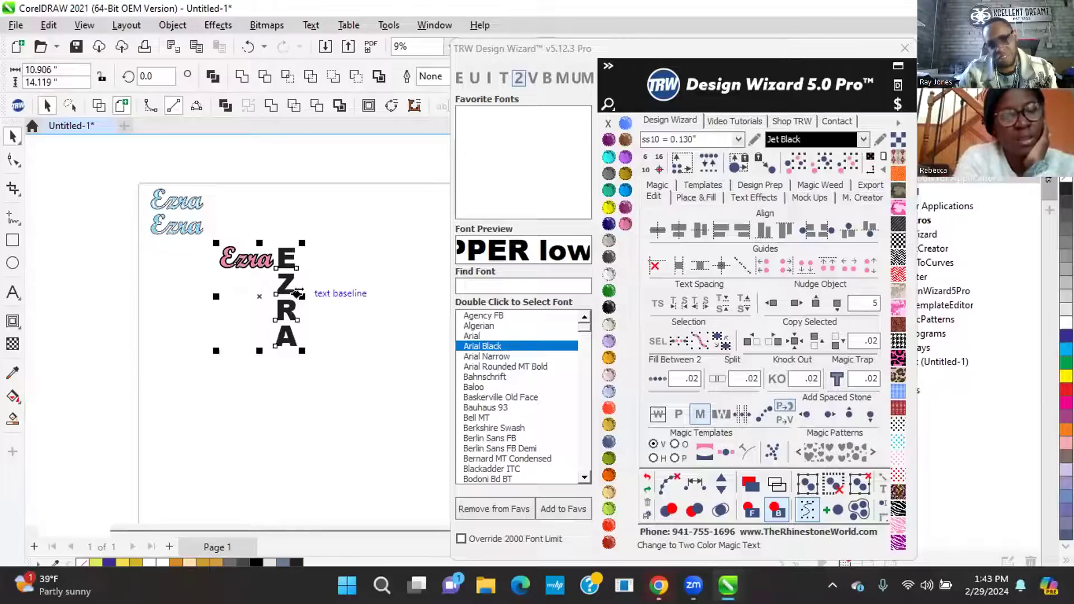
drag(250, 288, 349, 278)
scroll(261, 246, up, 2)
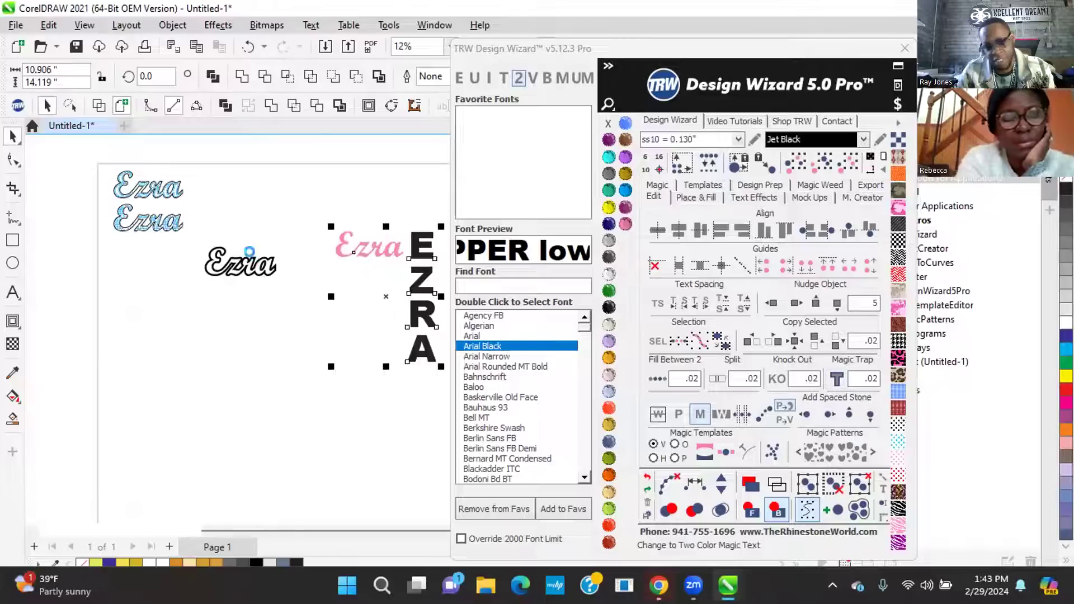
drag(422, 256, 292, 272)
Select the vertical black name and add the pink script lettering to the selection
click(321, 205)
click(292, 273)
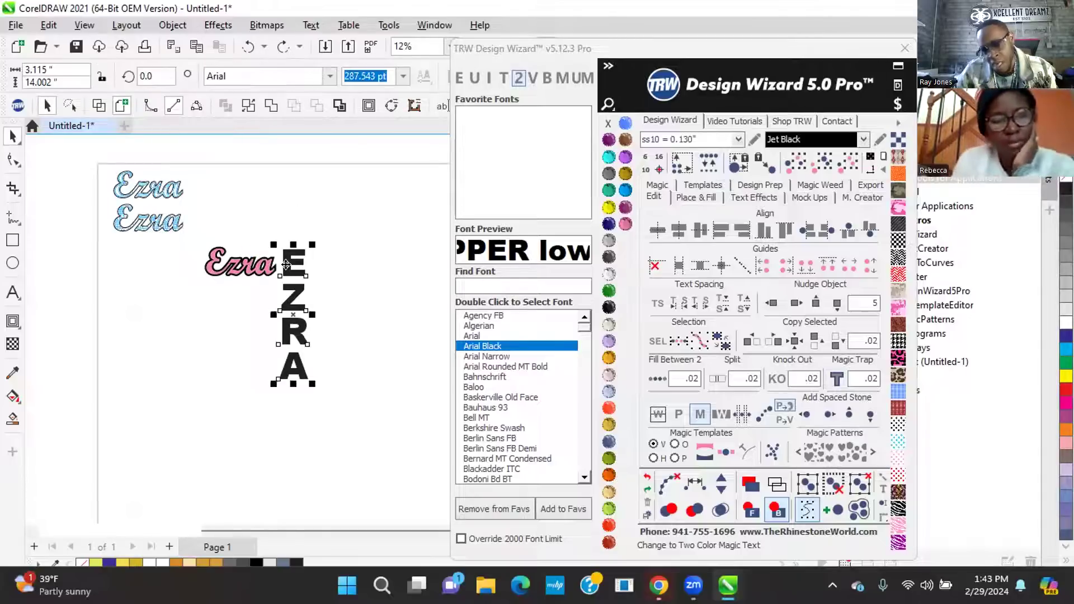
scroll(244, 260, up, 8)
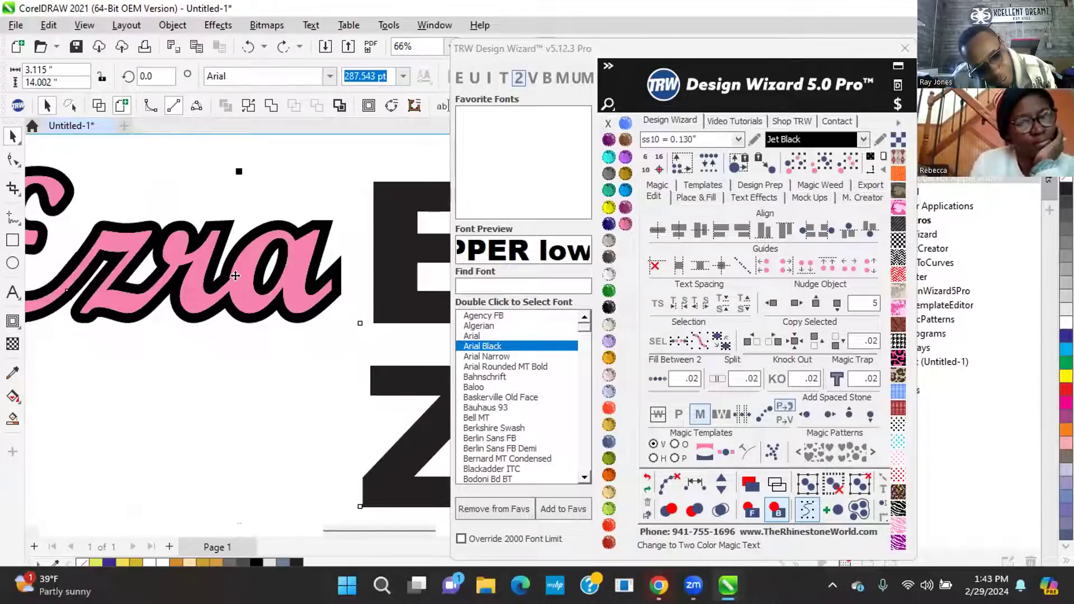
shift+click(230, 285)
scroll(258, 286, down, 3)
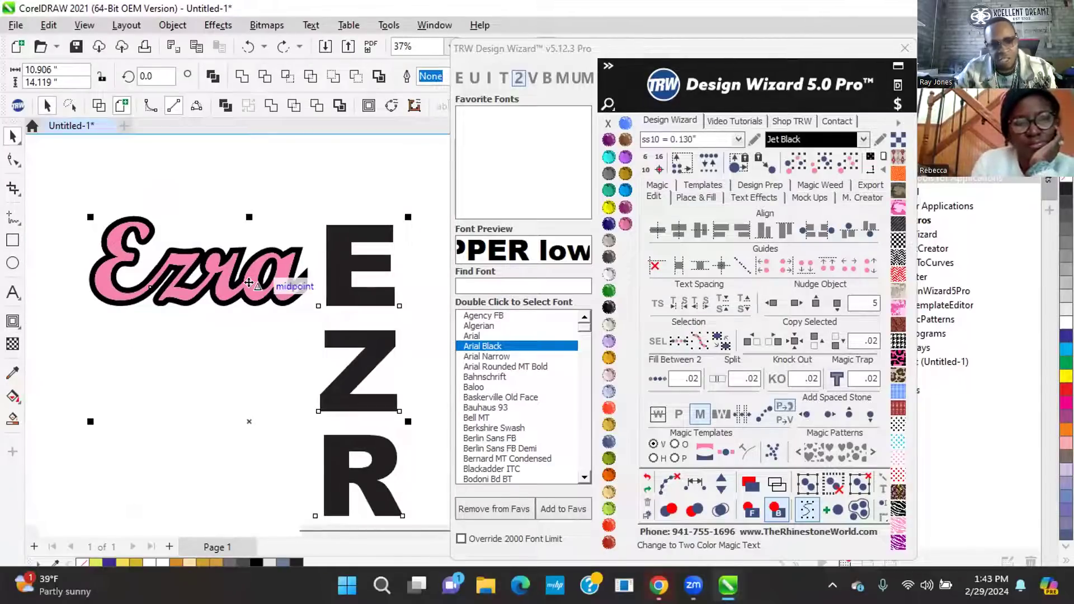
Examine the edges of the pink script lettering and its black contour up close
scroll(249, 282, up, 3)
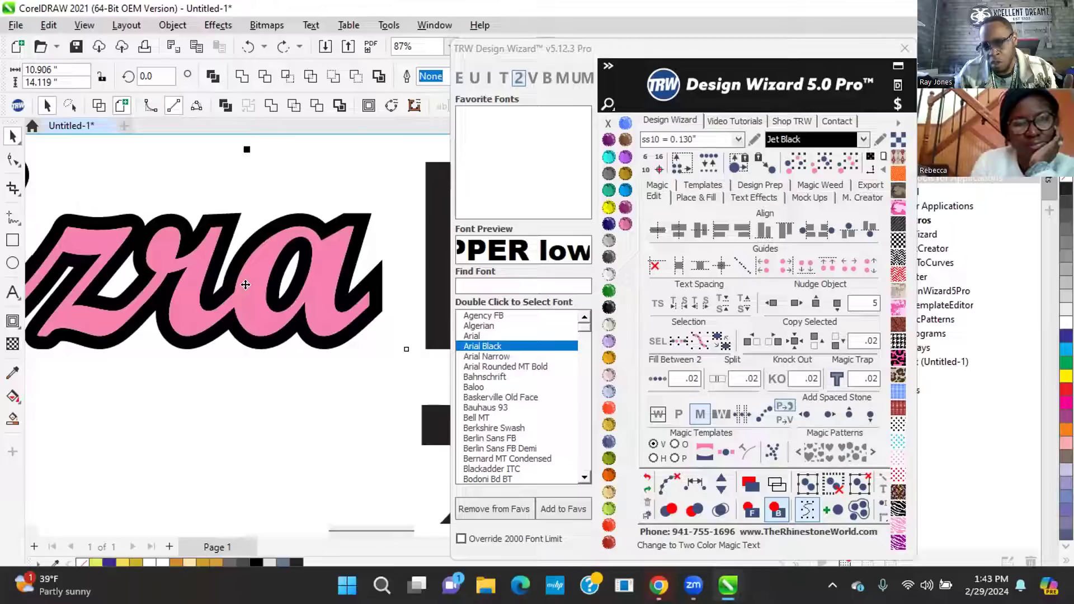
scroll(245, 285, up, 3)
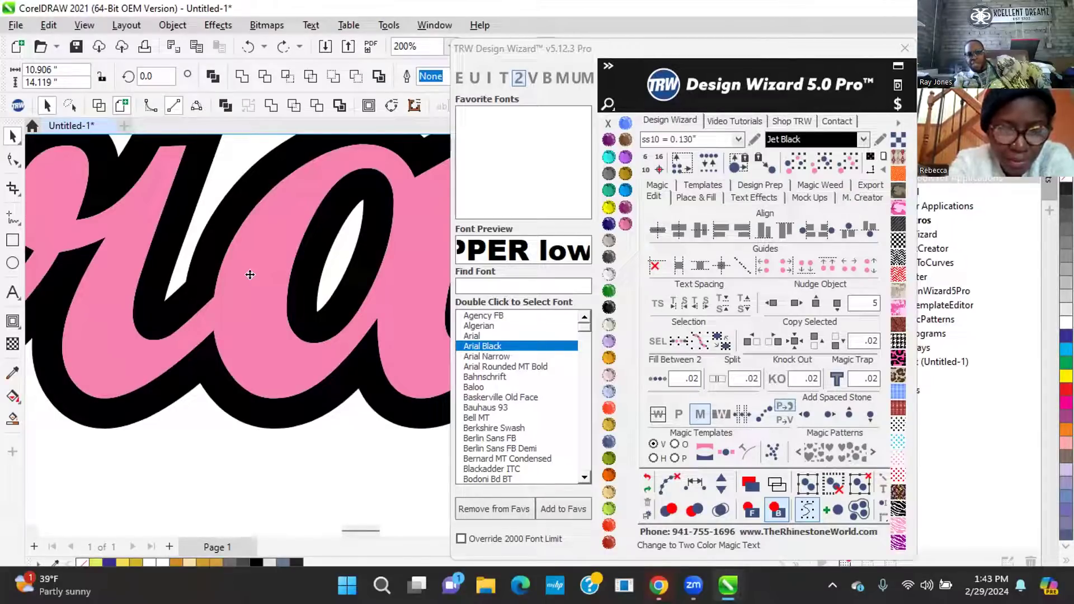
scroll(249, 274, down, 6)
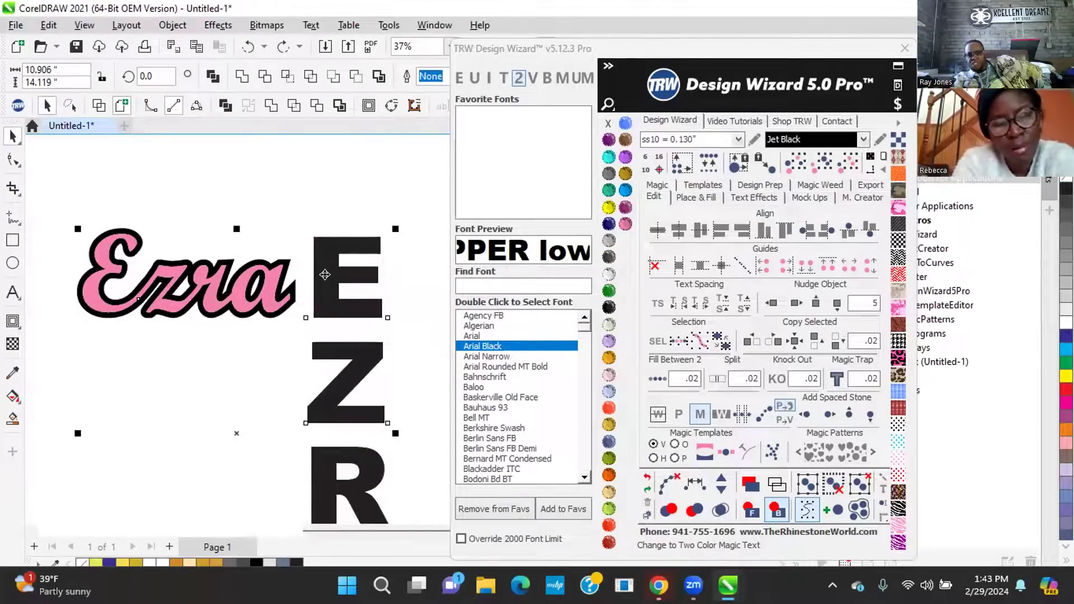
scroll(325, 264, down, 2)
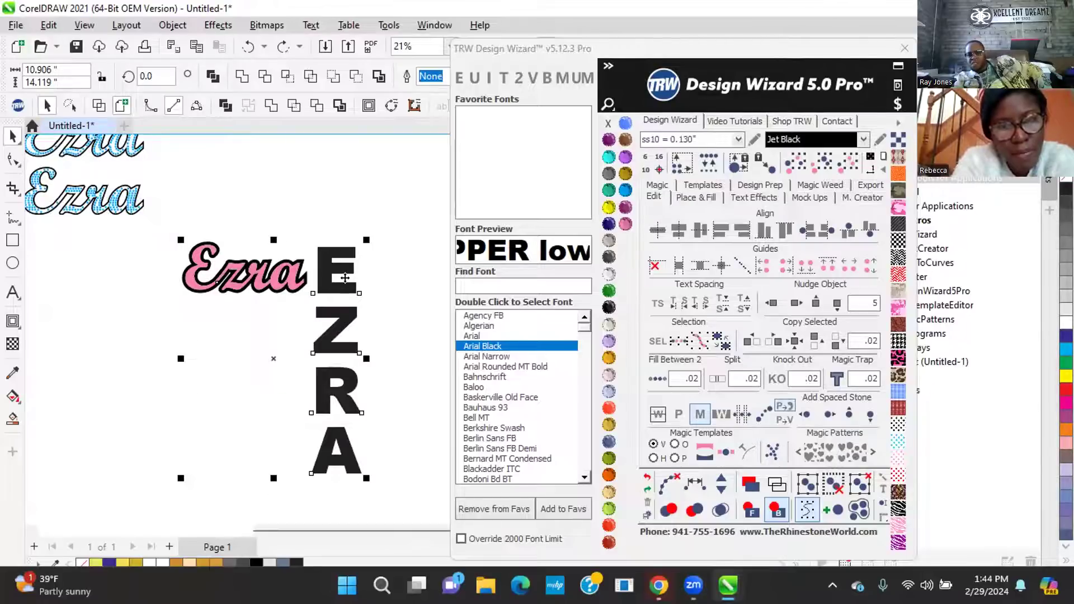
scroll(285, 286, up, 1)
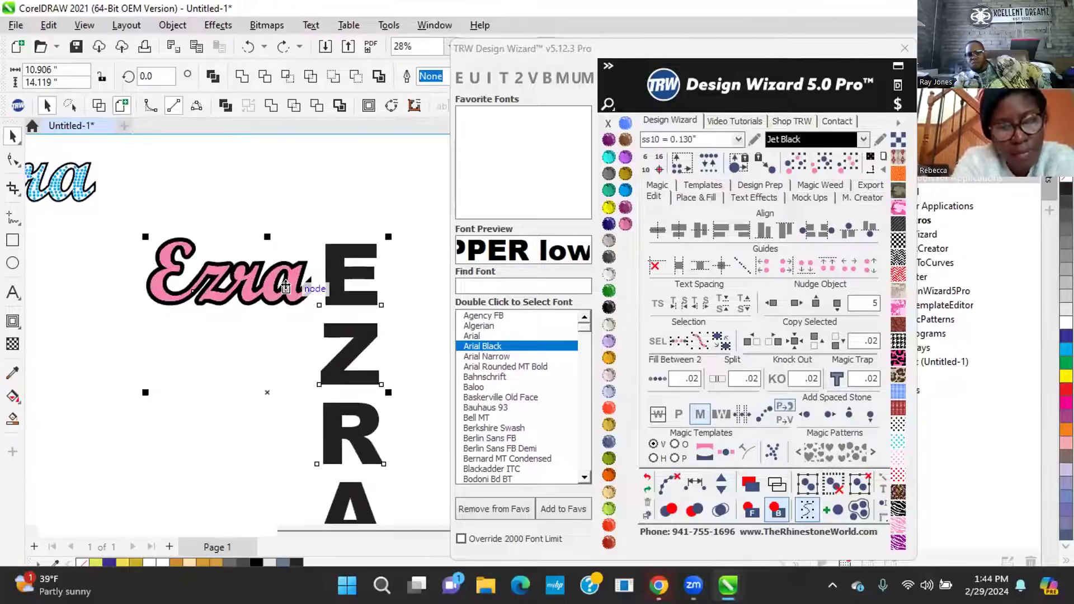
scroll(286, 286, up, 5)
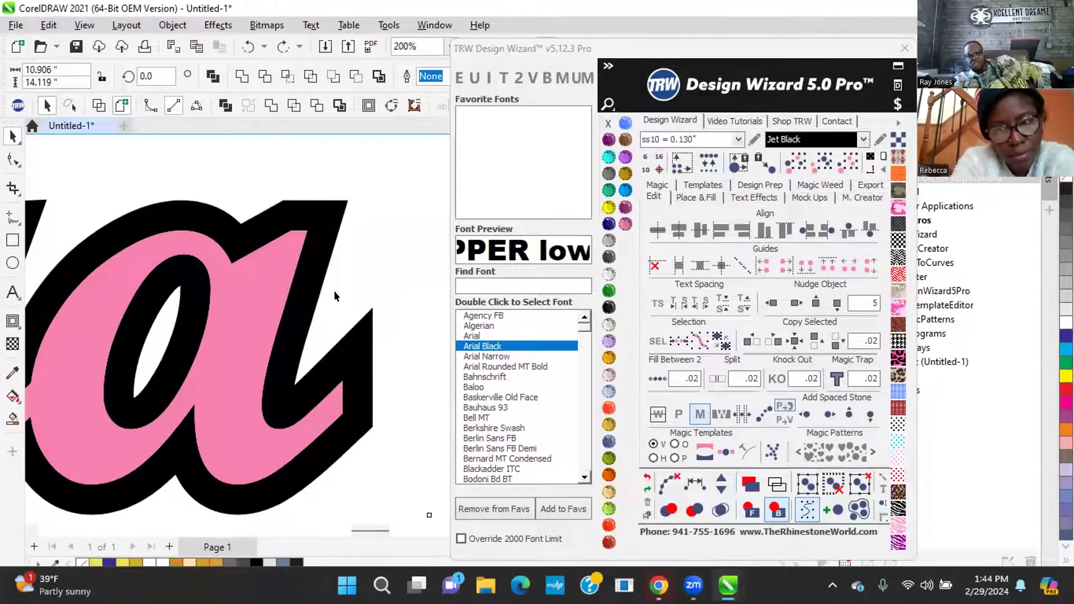
scroll(302, 275, down, 2)
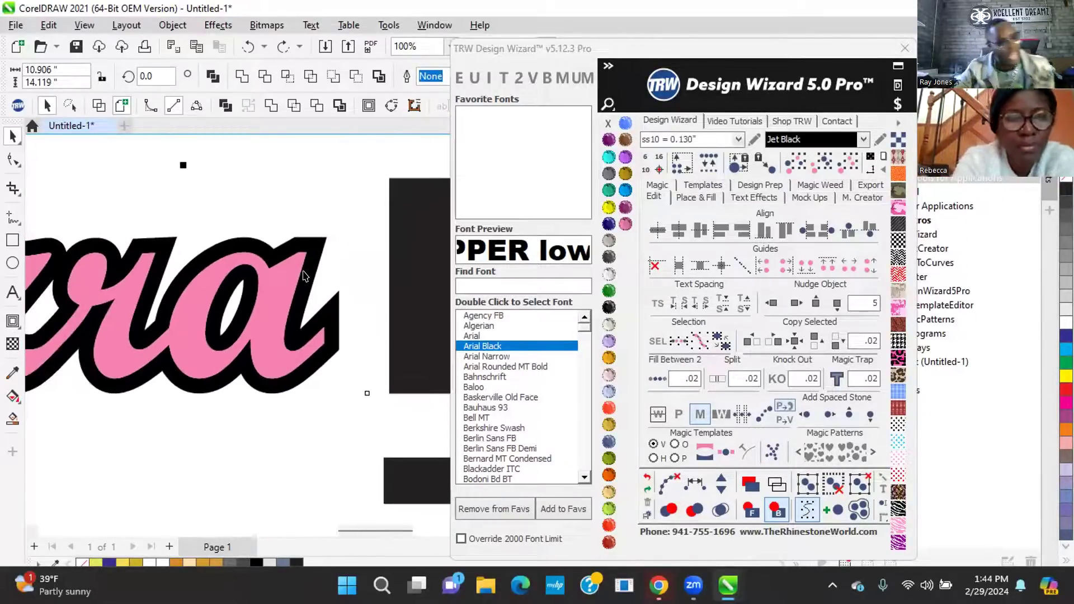
scroll(303, 275, down, 2)
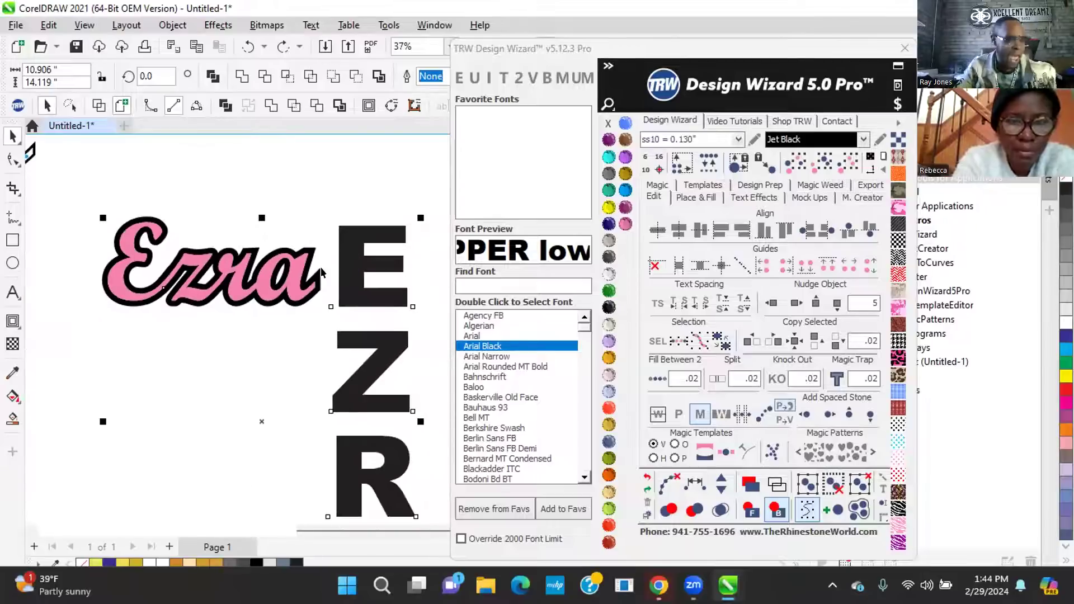
Add the black contour around the pink script lettering to the selection
scroll(324, 272, up, 1)
scroll(307, 271, up, 1)
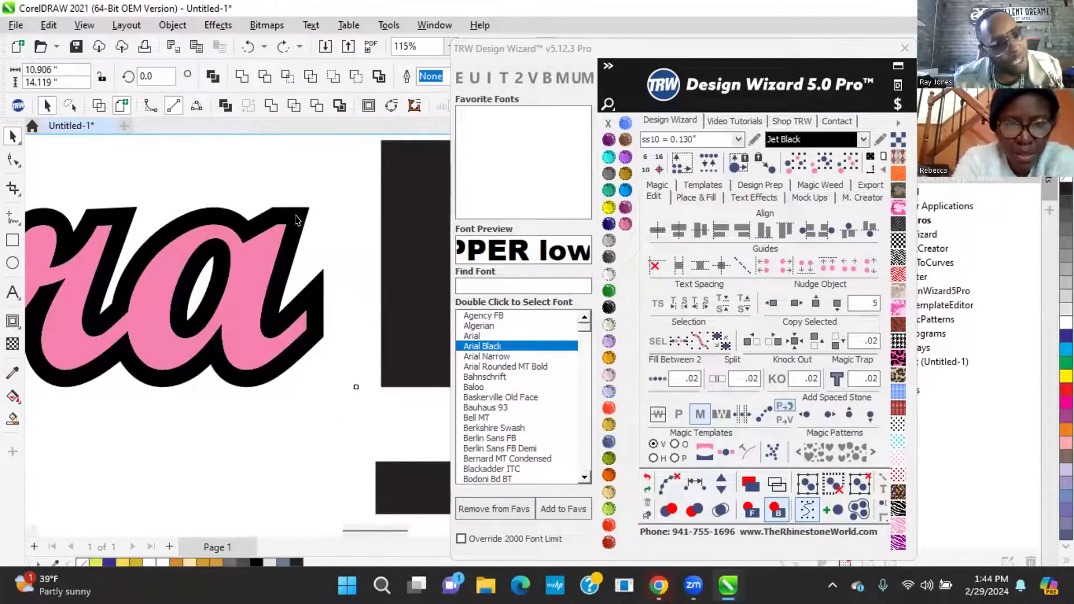
scroll(294, 252, down, 1)
scroll(294, 252, down, 4)
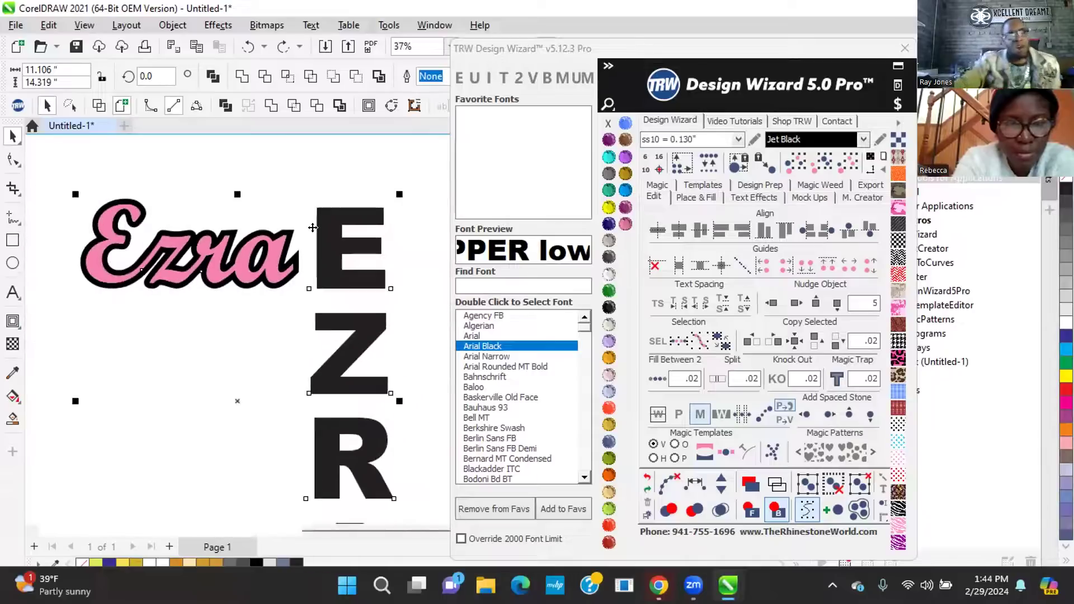
Add a blue rhinestone from the upper end of the "z" in the lower rhinestone name to the selection
scroll(246, 284, down, 1)
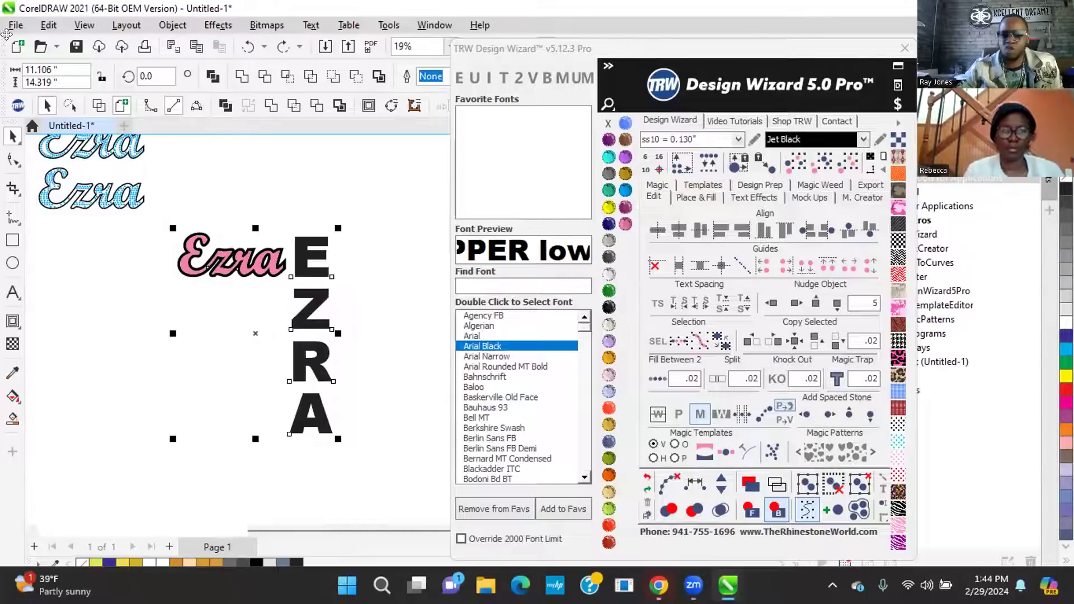
scroll(82, 183, up, 5)
scroll(82, 183, up, 8)
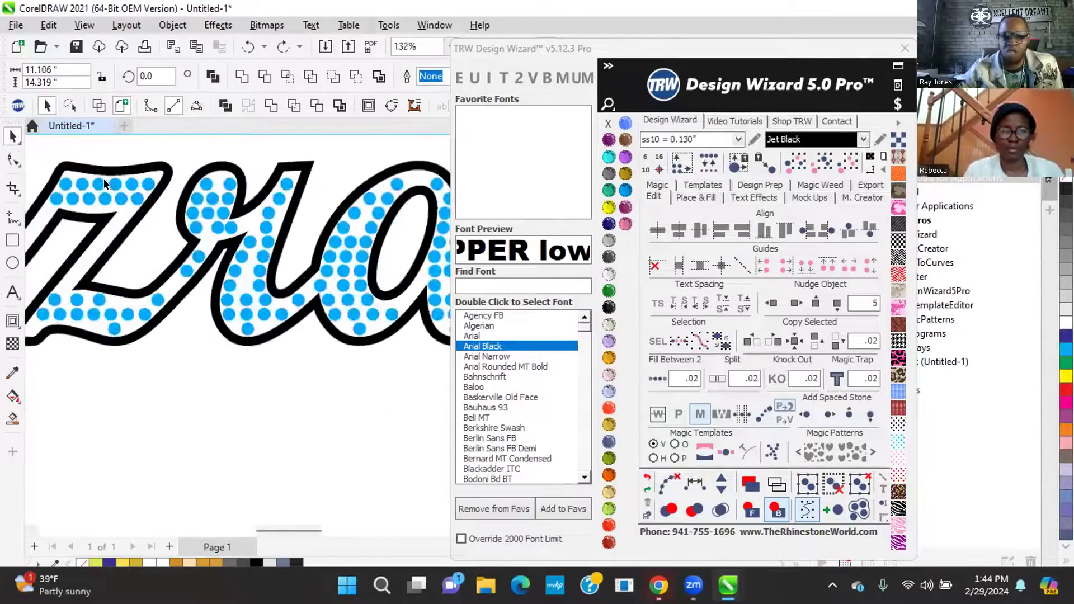
scroll(132, 214, down, 1)
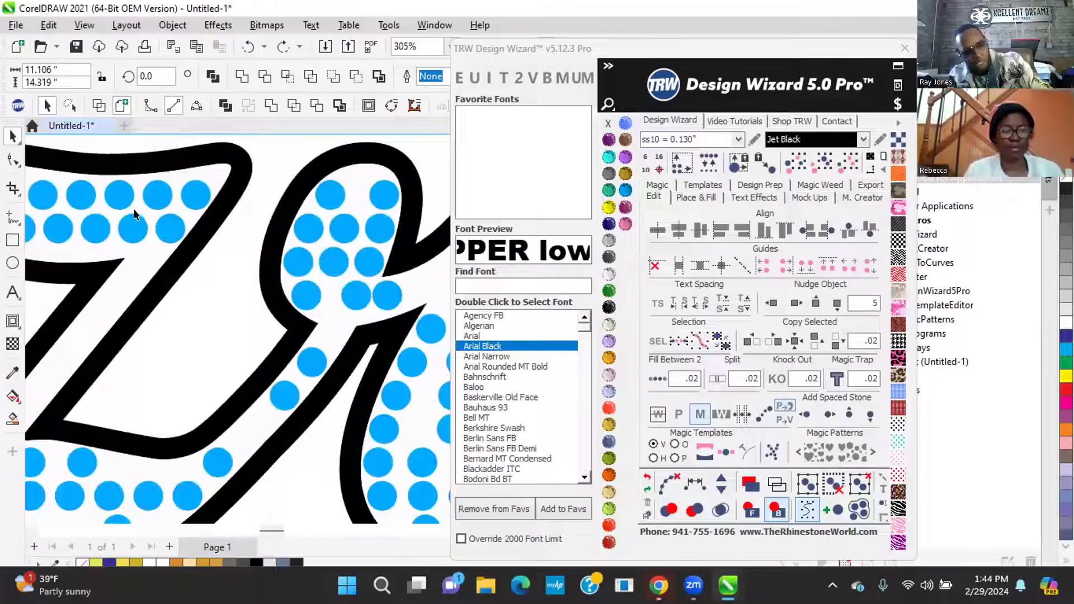
click(191, 195)
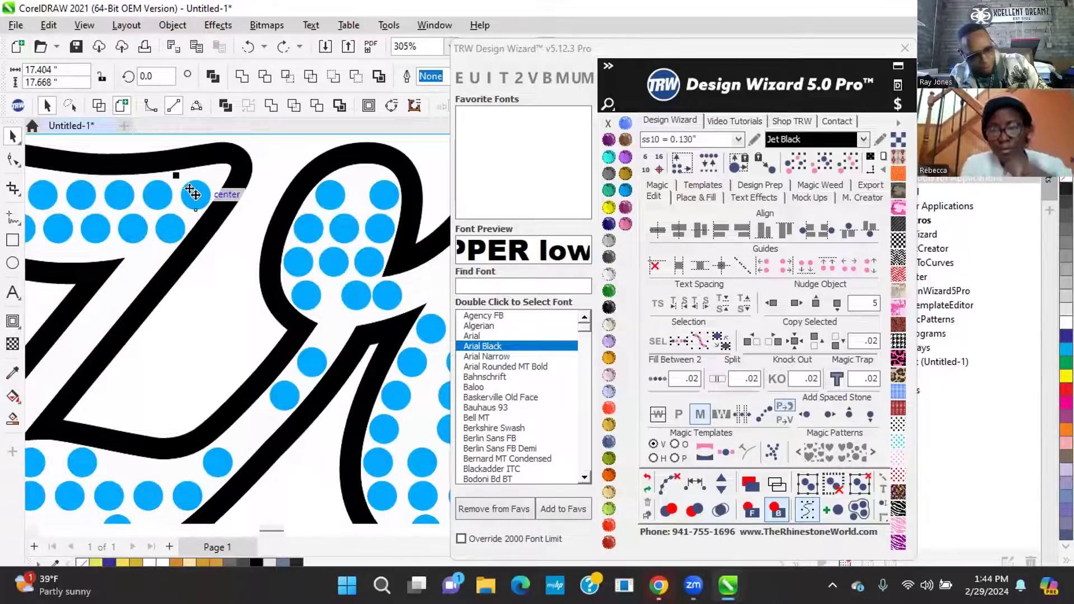
scroll(172, 272, down, 9)
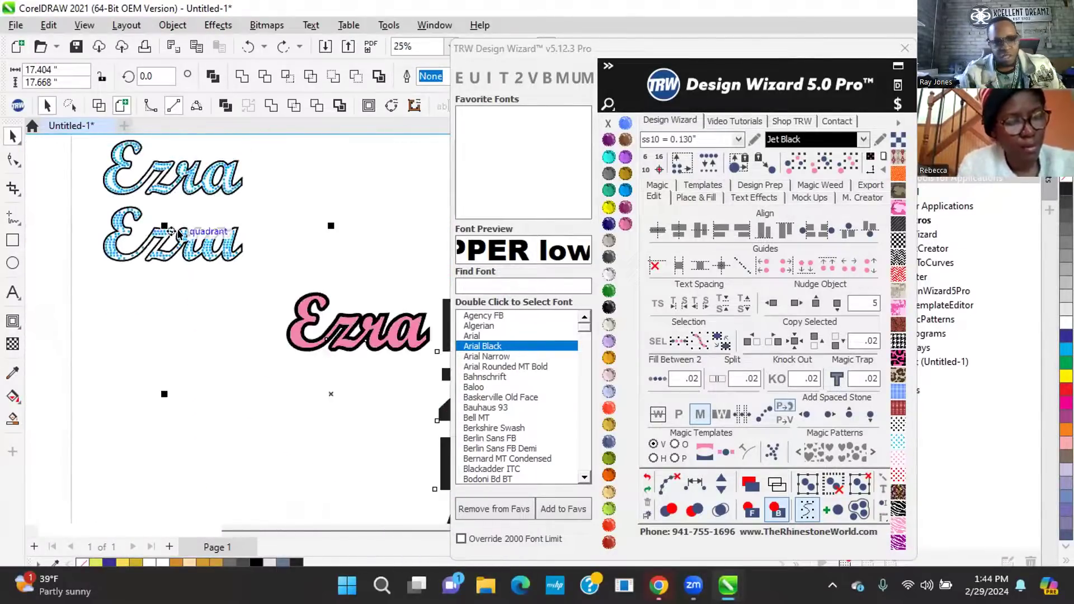
scroll(178, 235, down, 2)
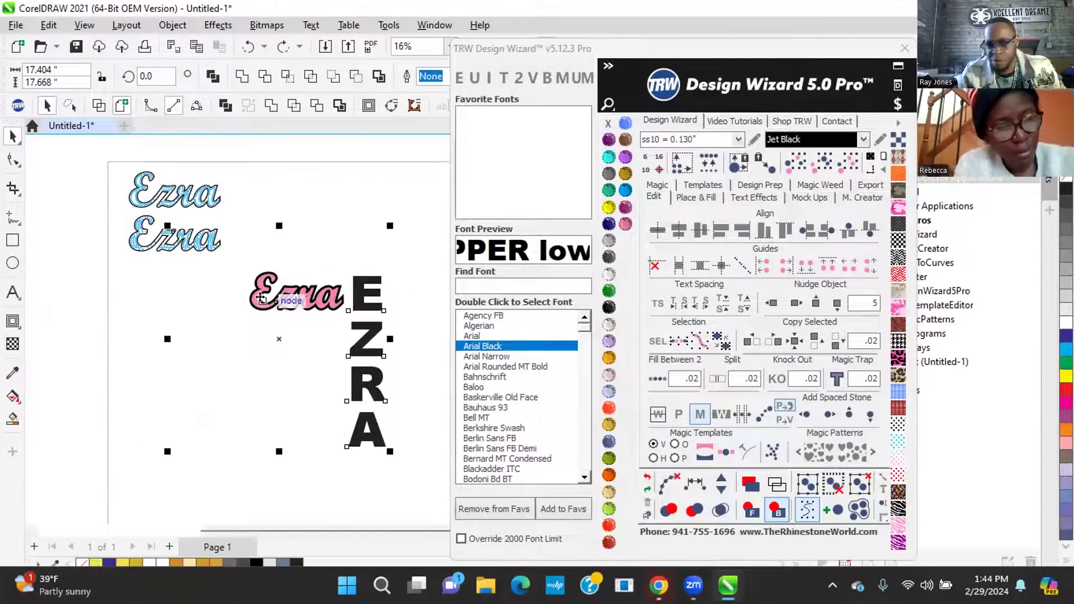
scroll(179, 206, up, 6)
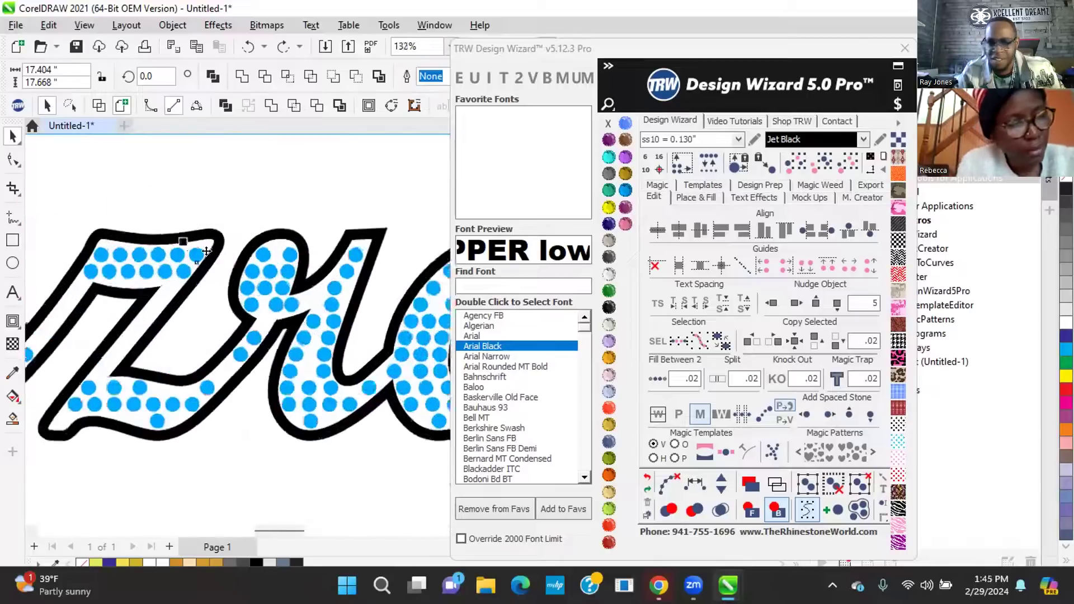
Move the selected vertical name, pink script name, contour and blue rhinestone together up and to the right, undo the move and clear the selection
scroll(206, 252, up, 2)
scroll(145, 211, down, 8)
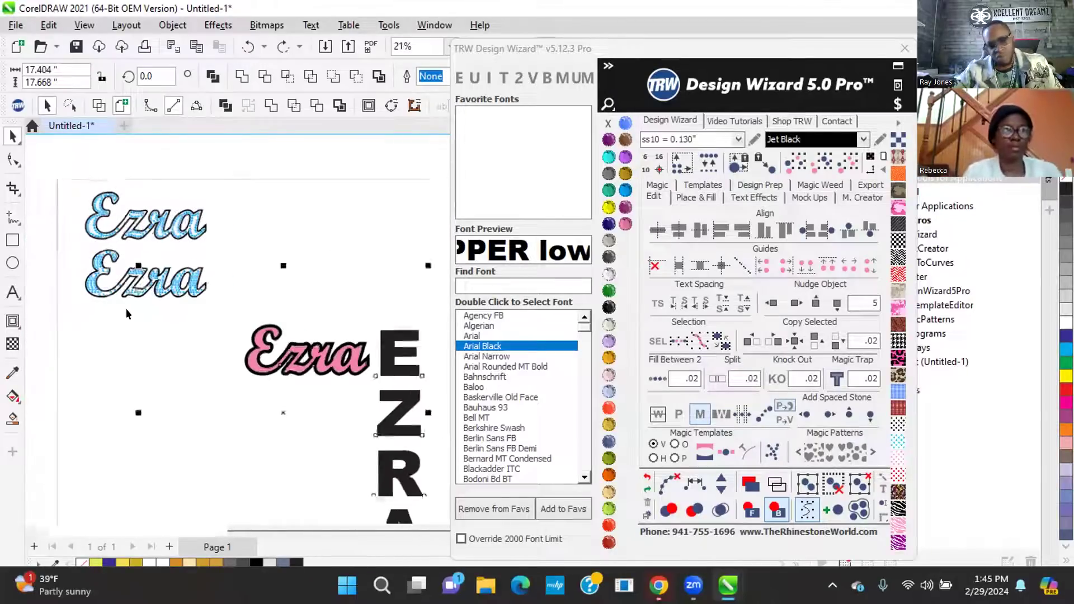
scroll(126, 308, down, 1)
drag(260, 397, 359, 313)
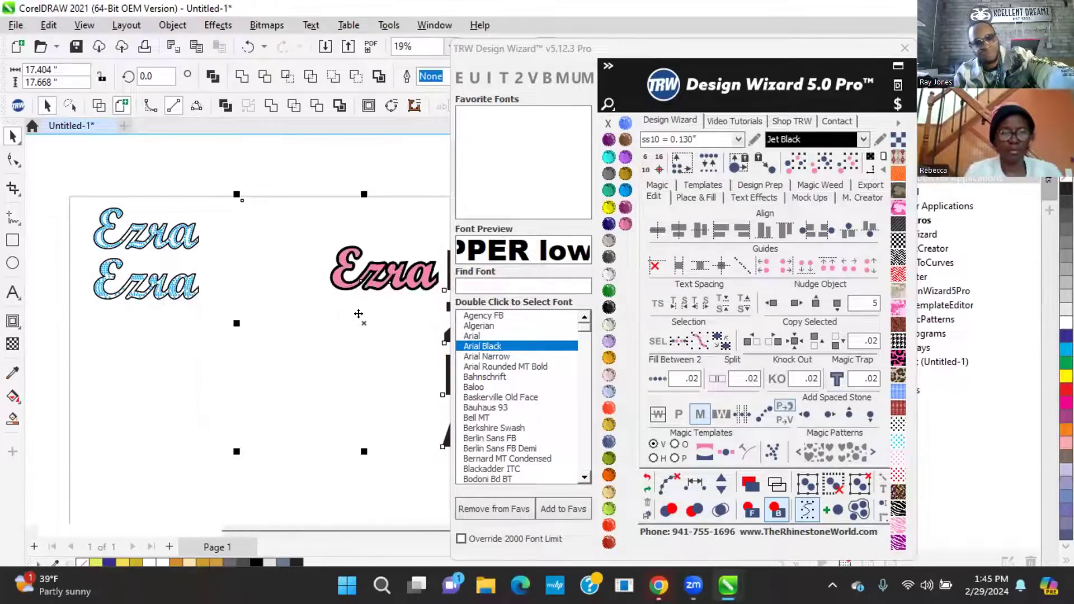
click(328, 186)
scroll(173, 173, up, 4)
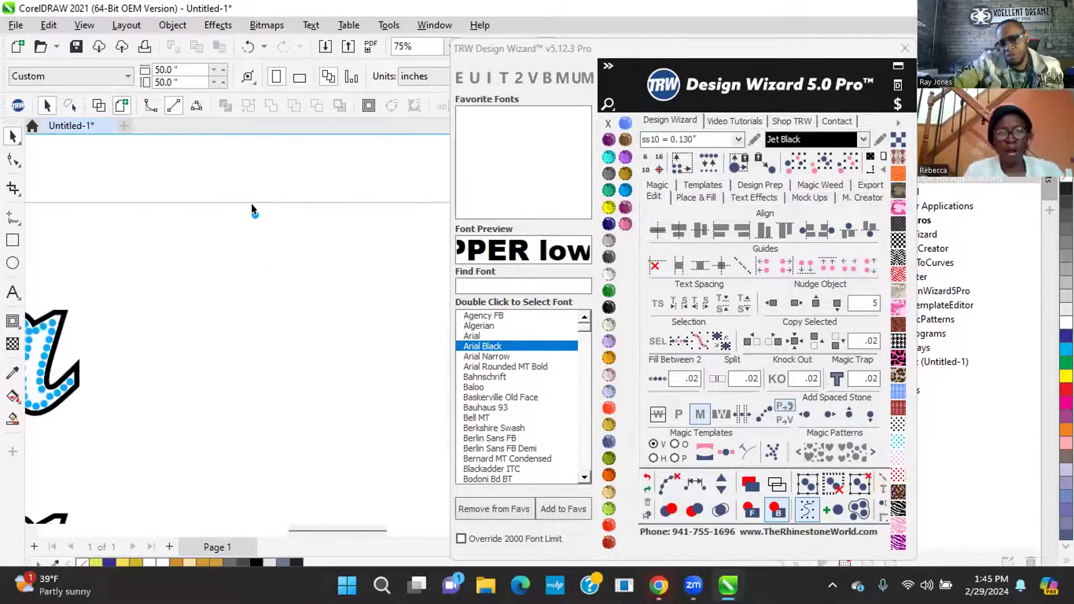
scroll(251, 209, down, 3)
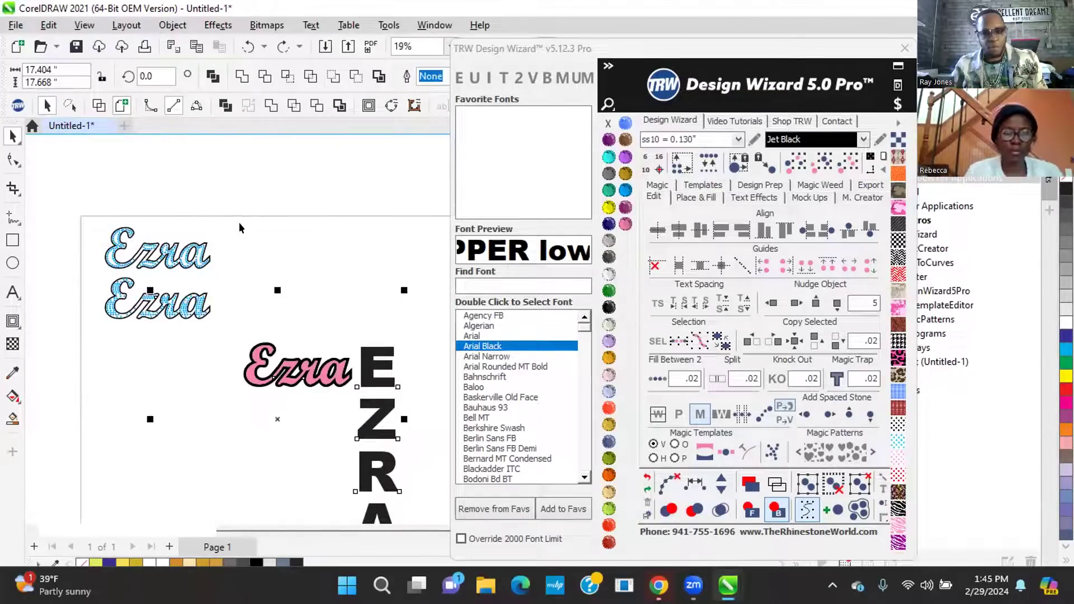
click(282, 258)
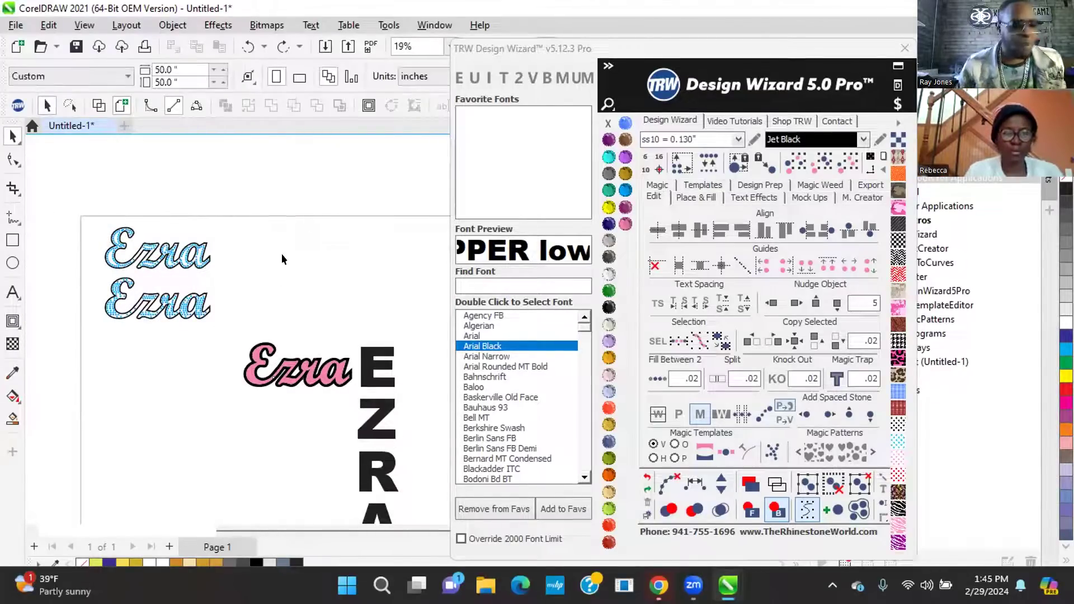
Select the pink script name with its black contour and add the entire lower rhinestone name to the selection
scroll(252, 353, down, 1)
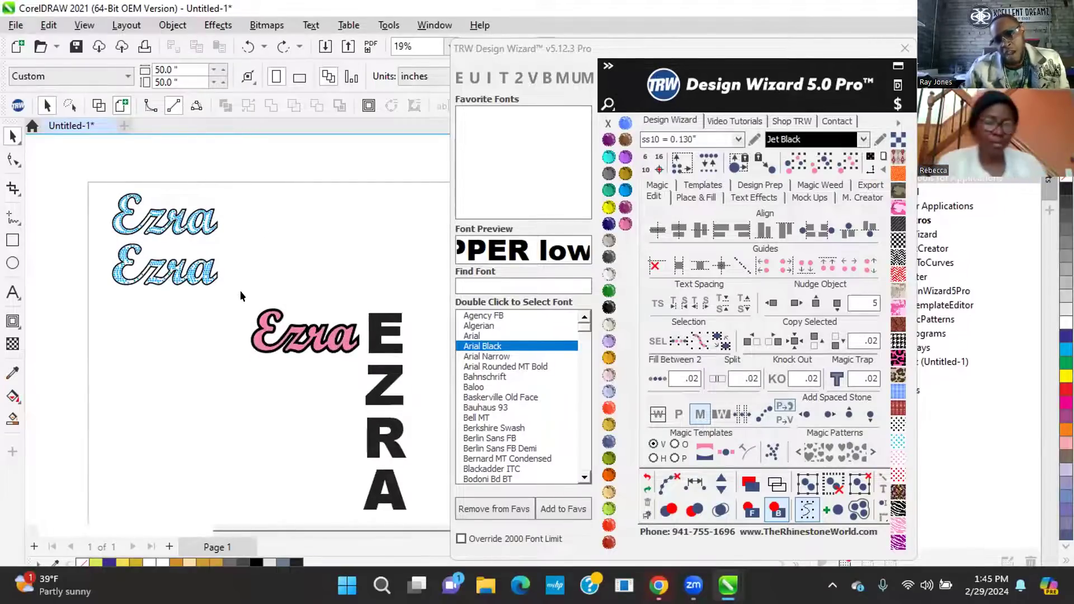
drag(238, 299, 391, 375)
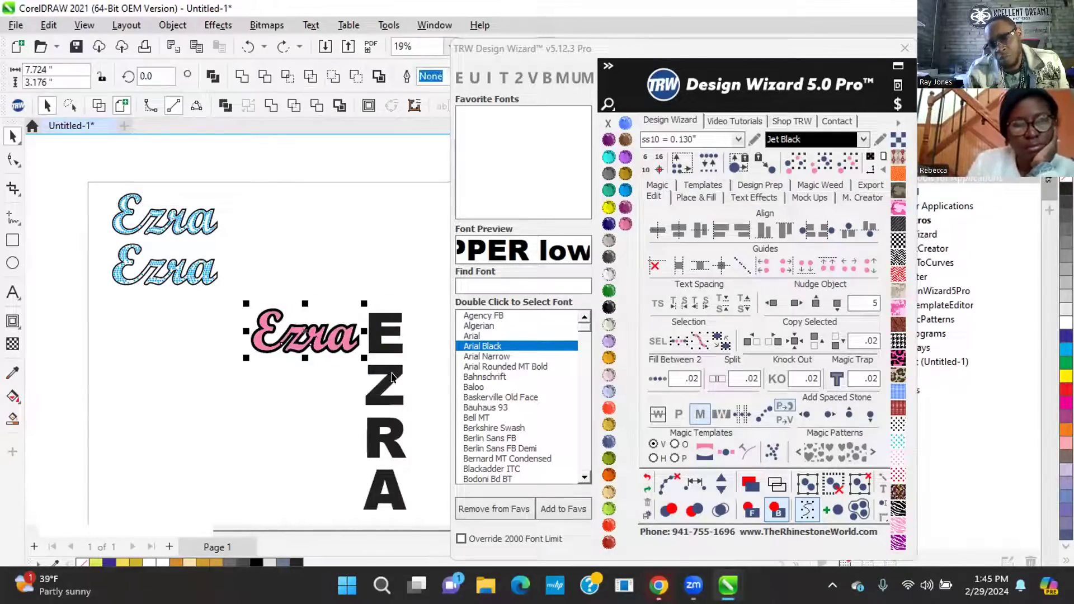
scroll(156, 273, up, 2)
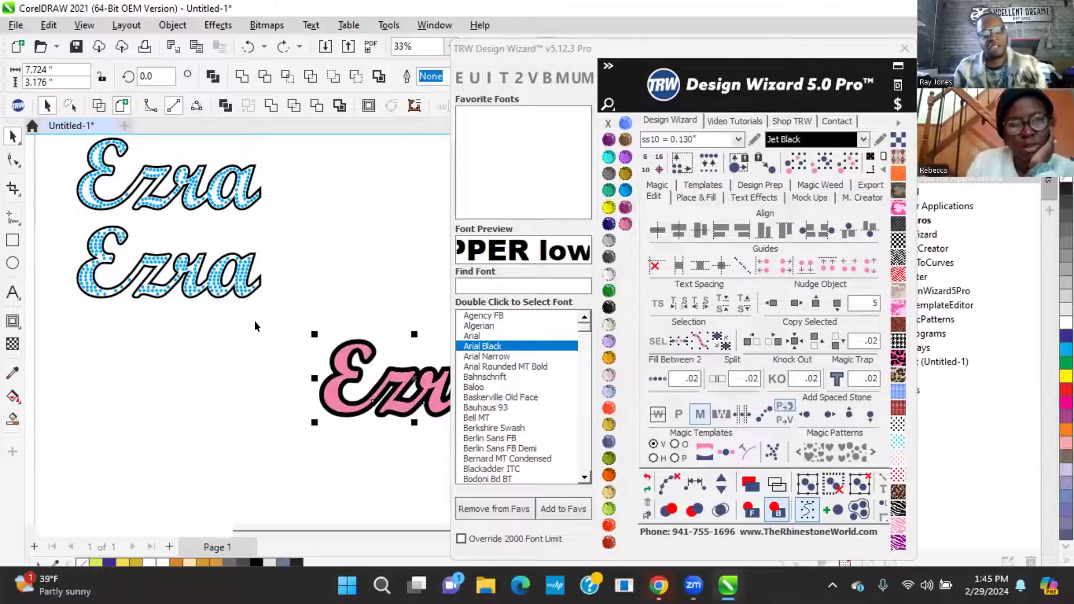
click(270, 311)
drag(217, 306, 55, 215)
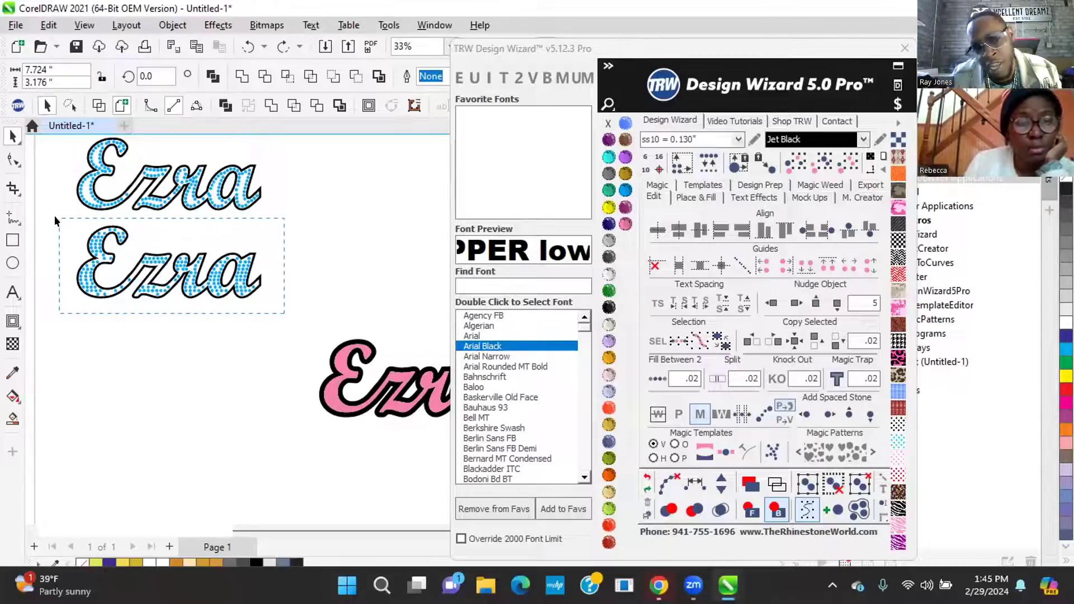
scroll(257, 354, down, 3)
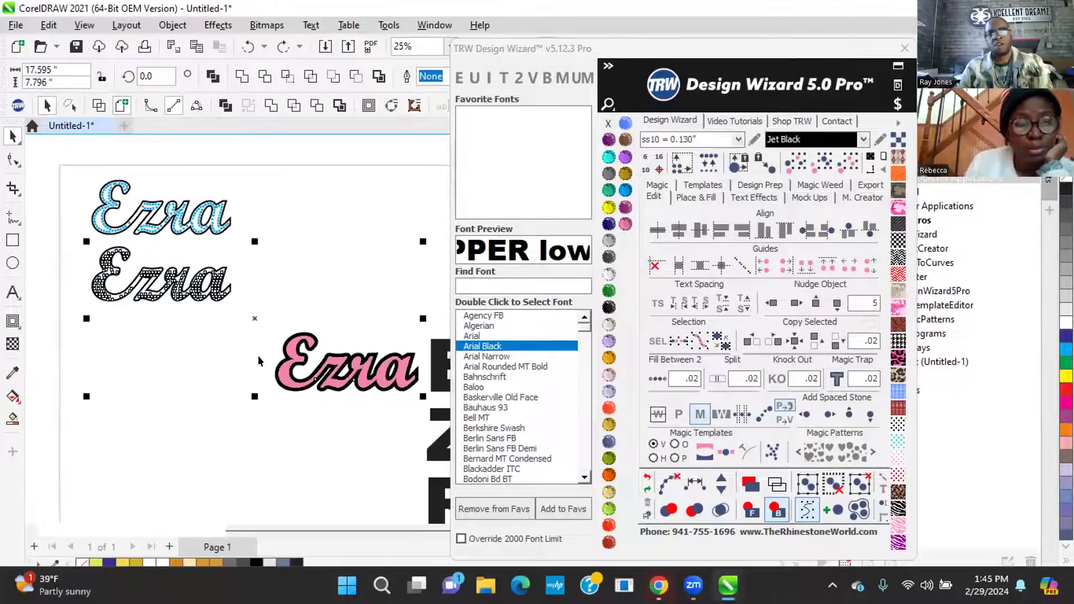
Move the selected lower rhinestone name and pink script name together toward the page's upper edge, and undo the move
scroll(222, 335, down, 2)
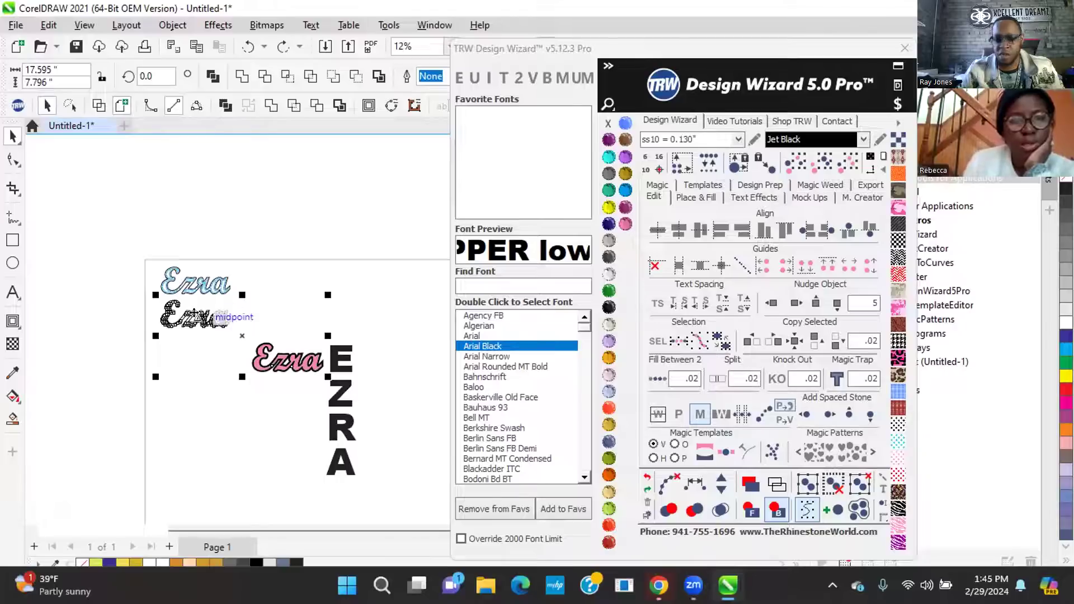
scroll(168, 308, up, 1)
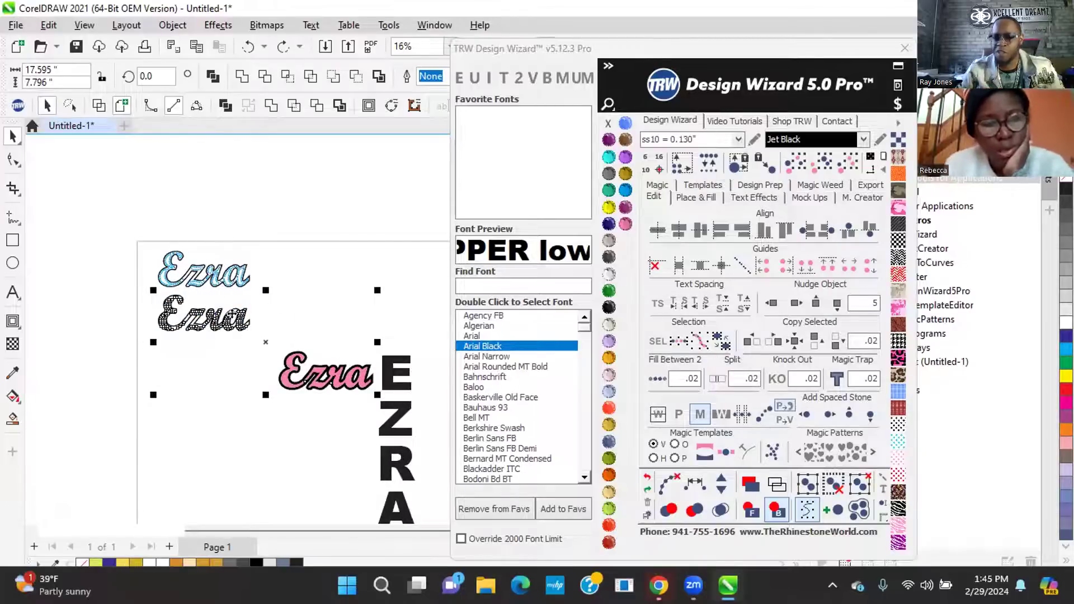
scroll(108, 328, down, 1)
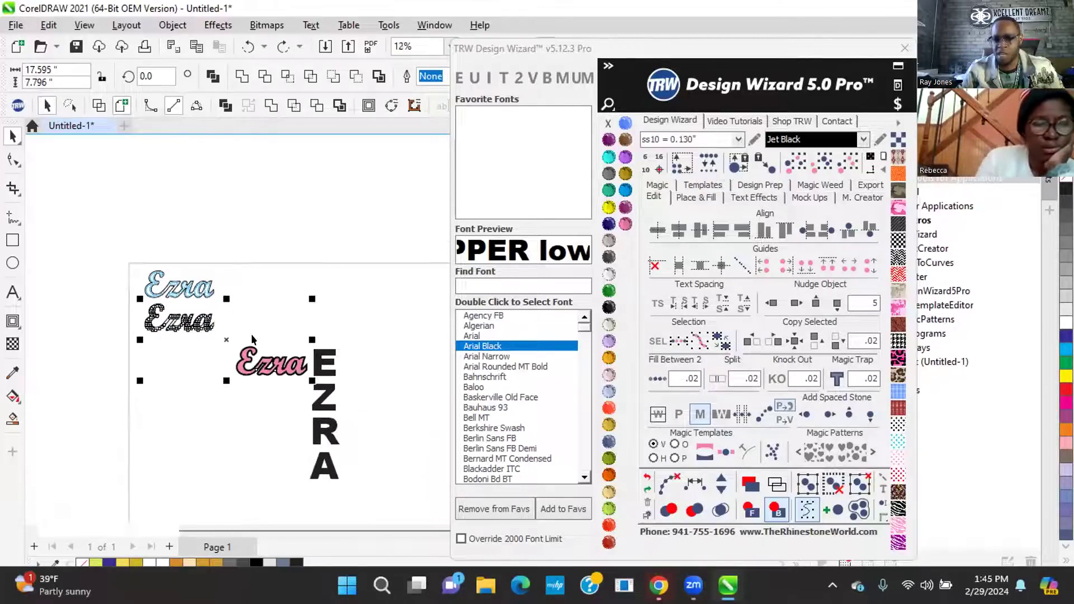
drag(221, 334, 348, 234)
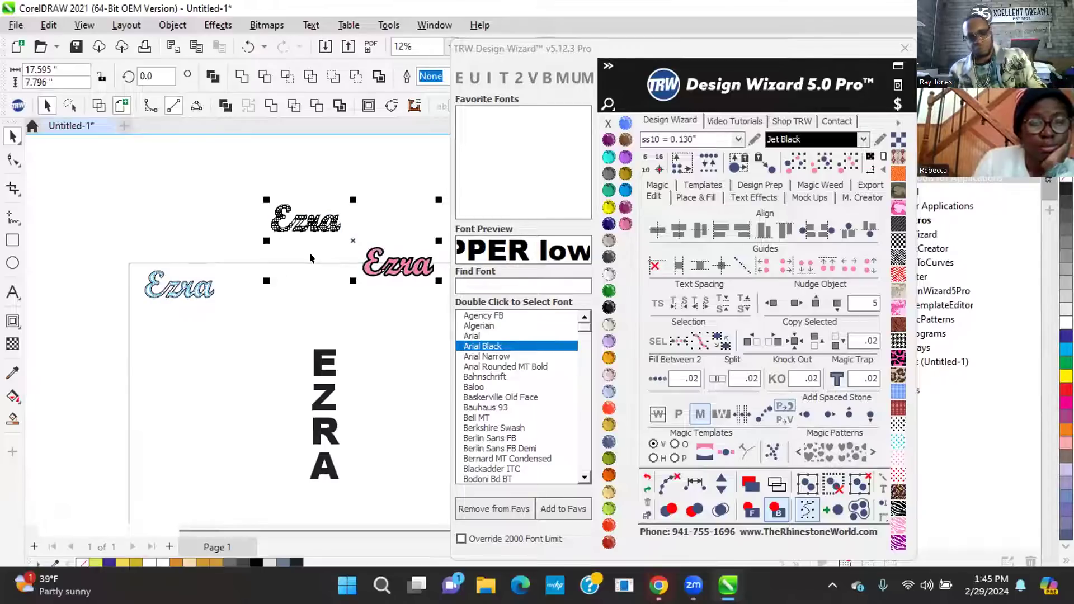
key(ctrl+z)
key(ctrl+z)
Select the rhinestones of the "E" and "z" in the lower rhinestone name as a group and clear the selection
scroll(163, 370, up, 1)
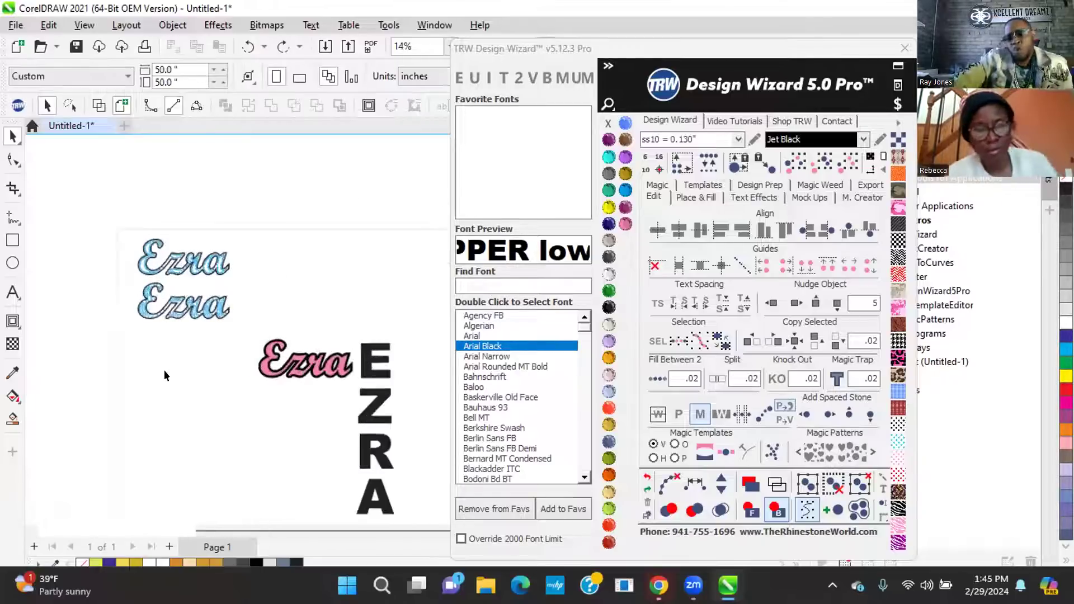
scroll(133, 311, up, 1)
scroll(134, 310, up, 2)
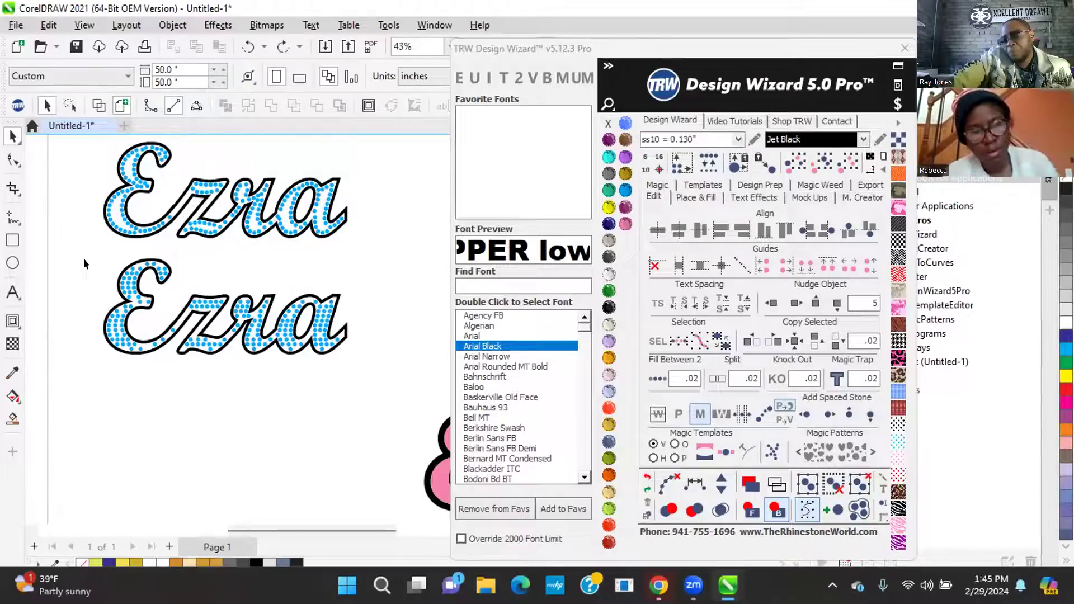
drag(90, 246, 243, 395)
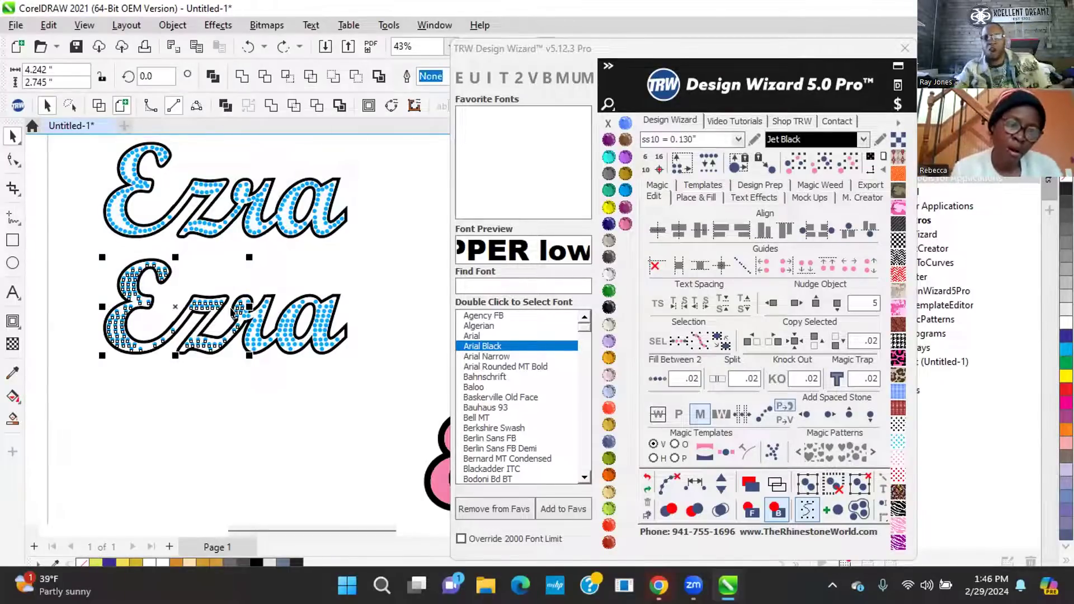
scroll(210, 285, down, 1)
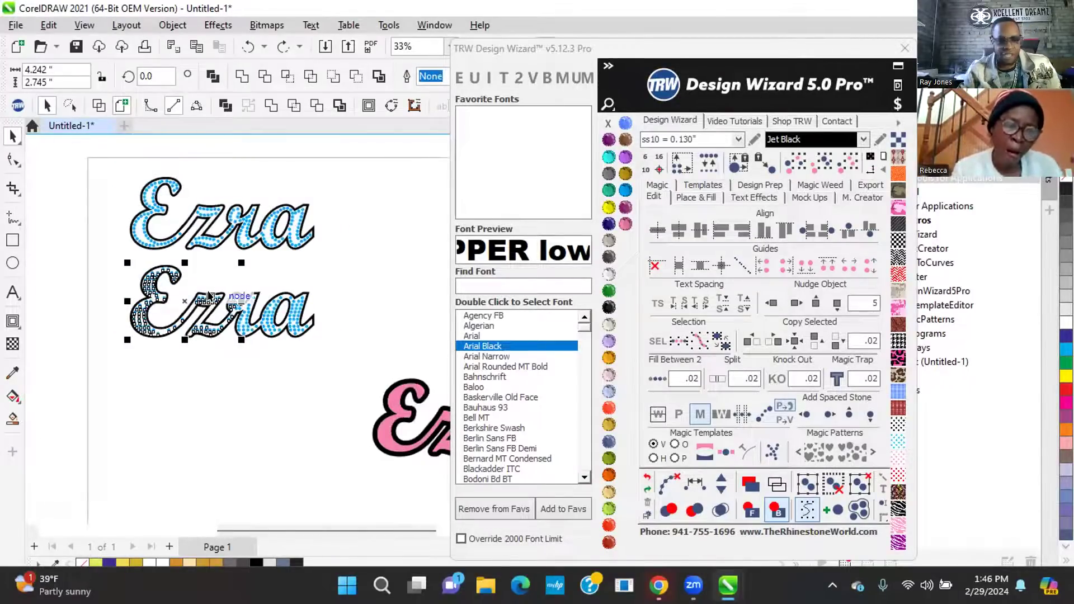
scroll(219, 296, up, 2)
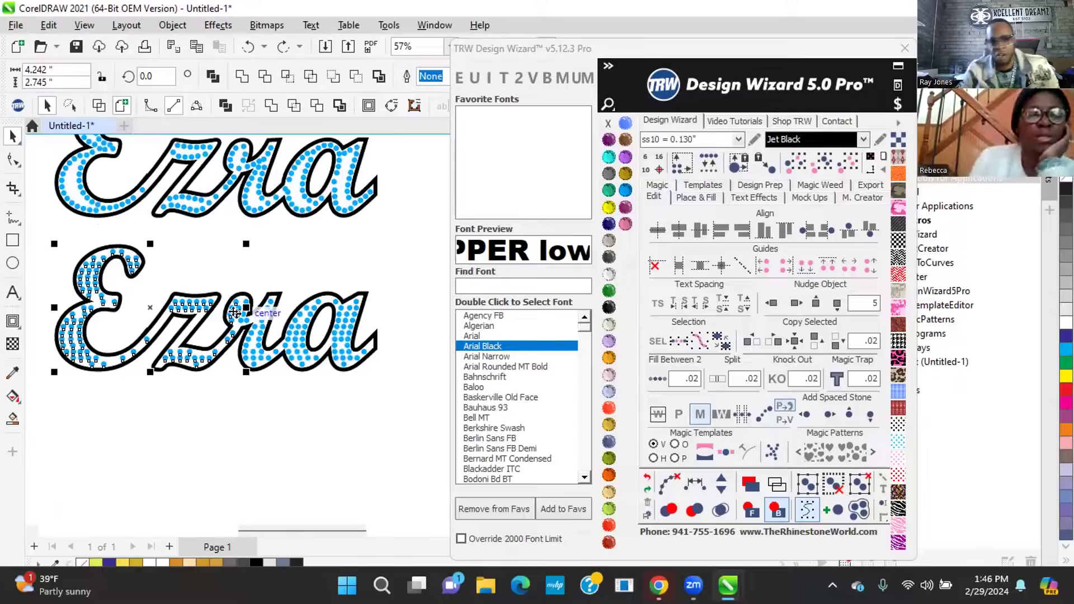
click(79, 243)
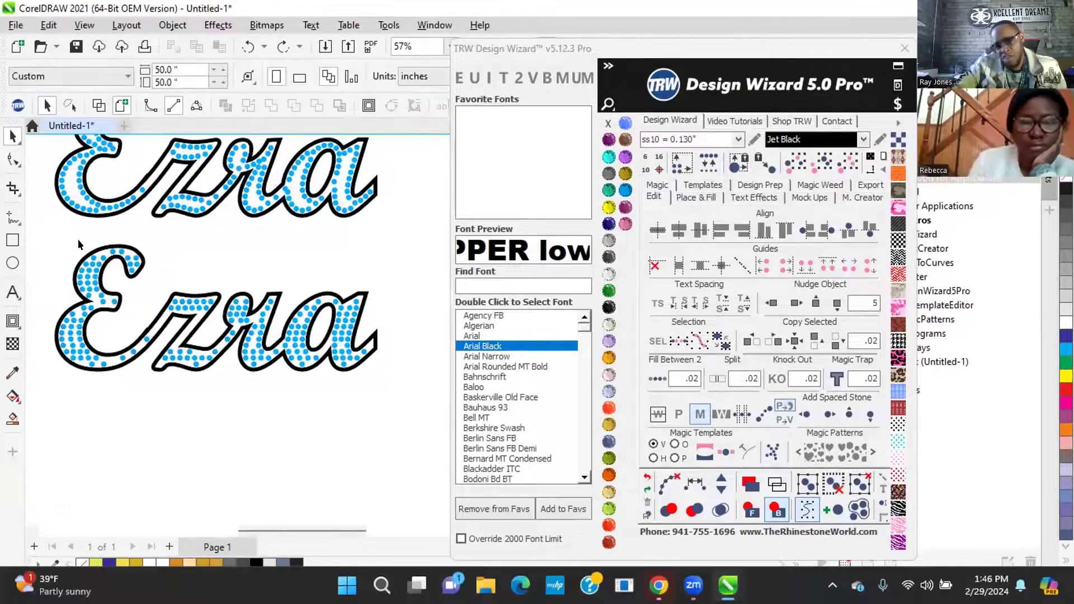
drag(85, 347, 240, 434)
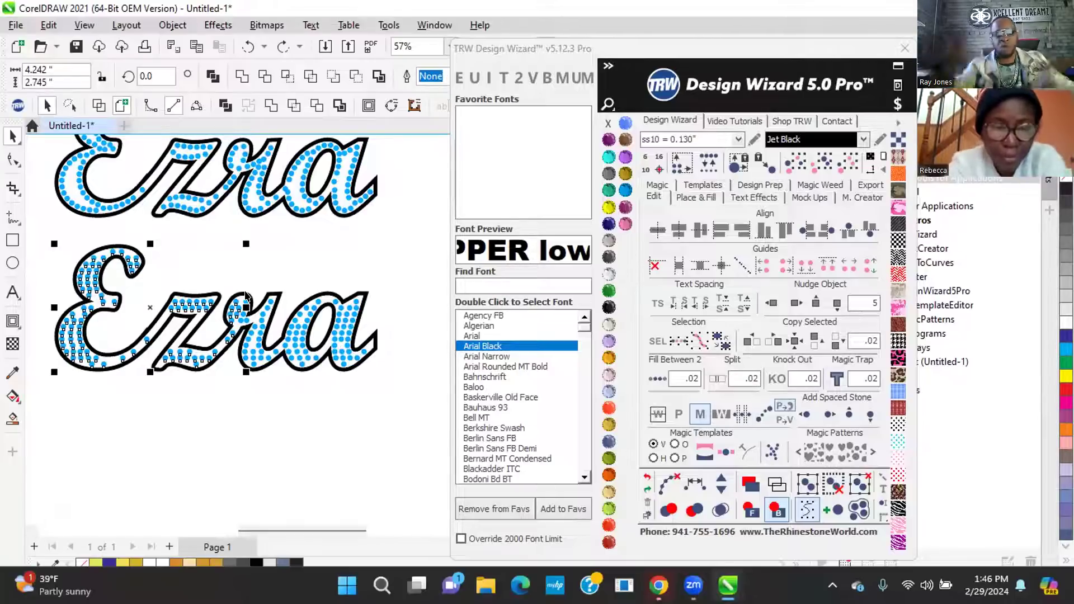
click(347, 249)
Move the vertical black name to the right, widening the gap to the pink script name, and deselect it
scroll(246, 335, down, 4)
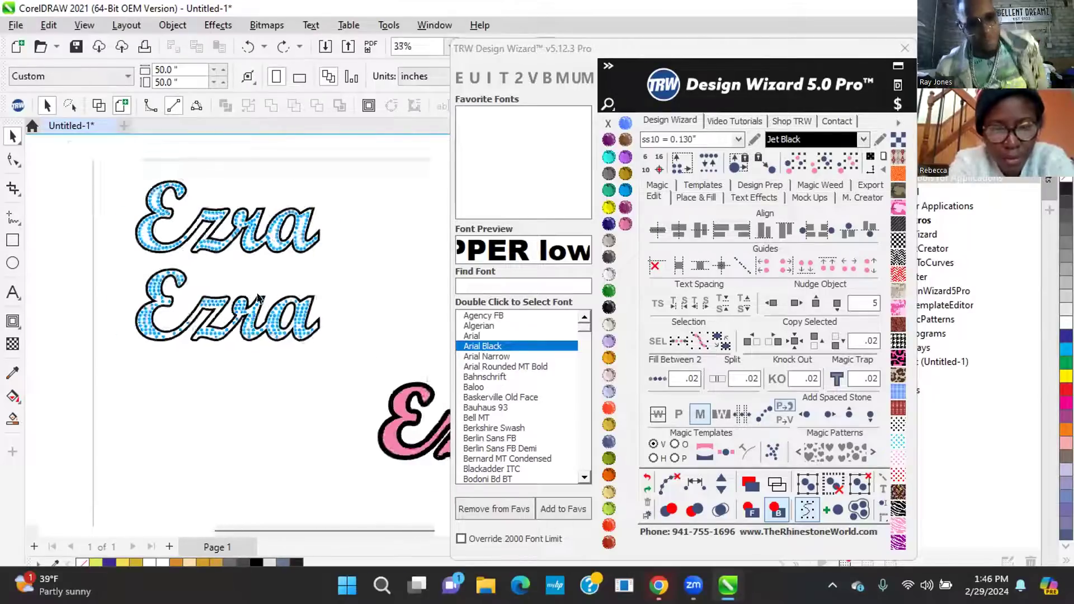
scroll(246, 330, down, 1)
scroll(378, 408, up, 1)
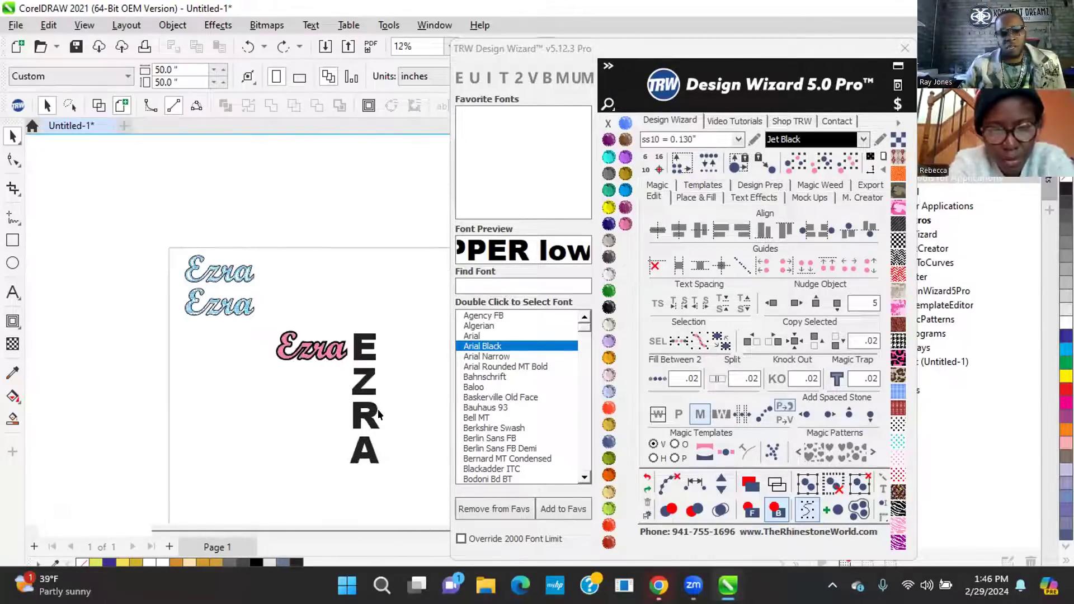
click(366, 376)
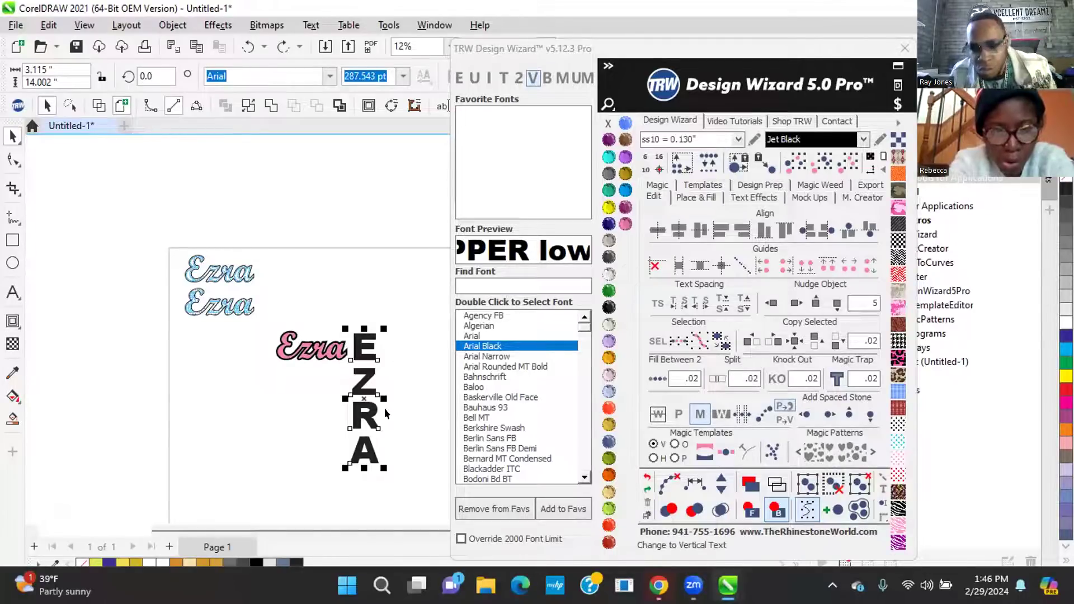
scroll(385, 414, up, 2)
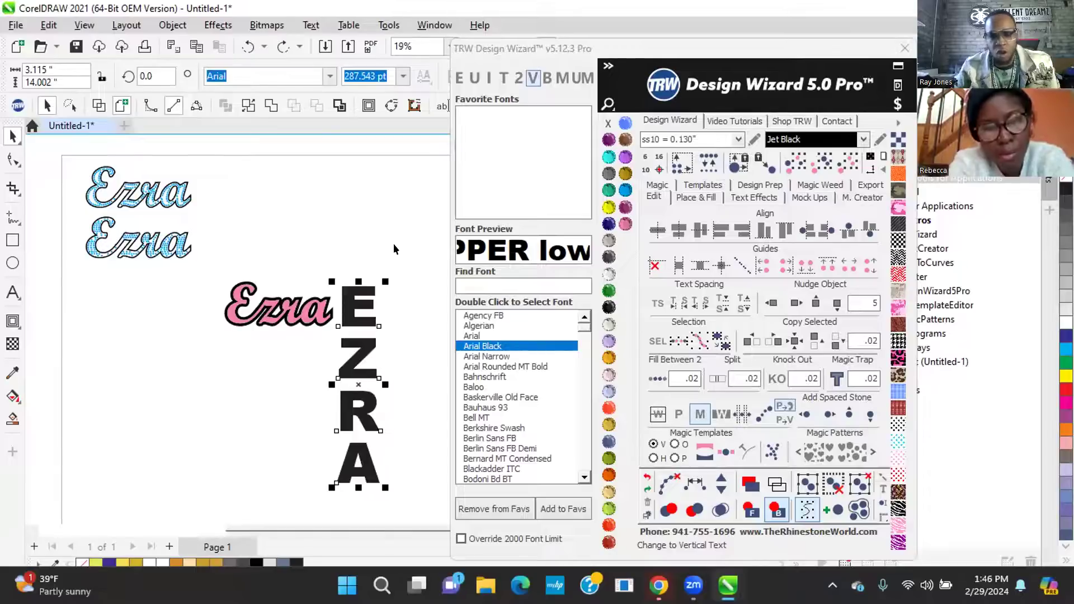
click(379, 228)
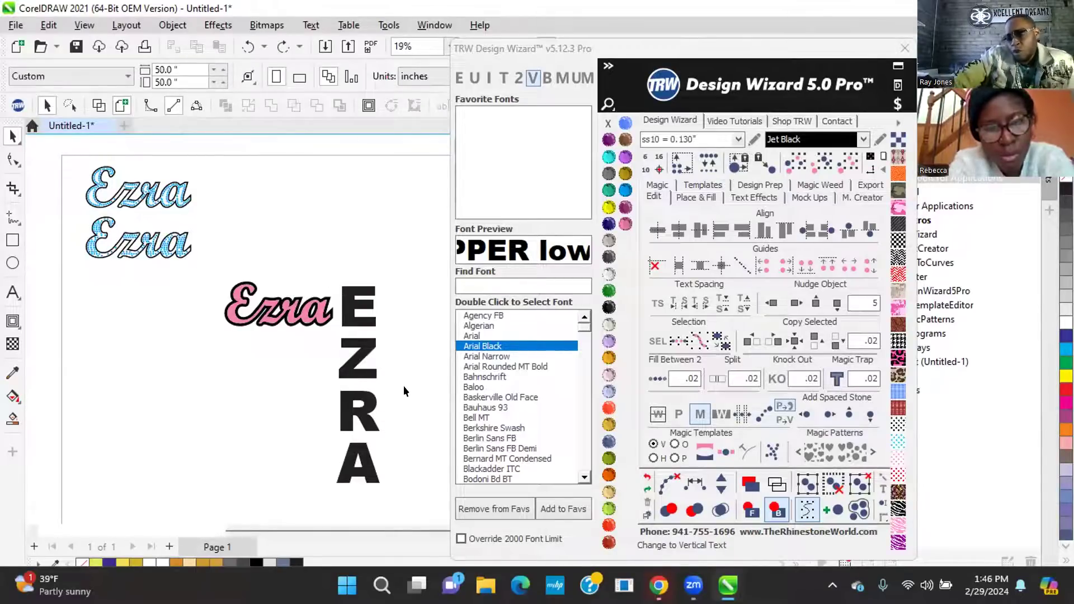
drag(367, 345, 410, 335)
scroll(411, 334, up, 2)
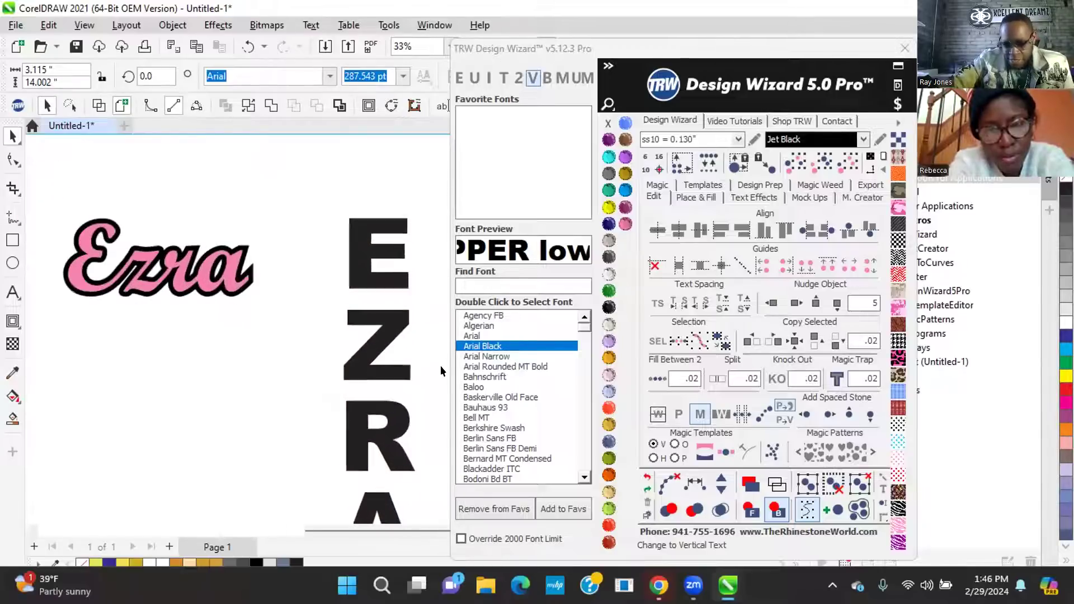
click(244, 196)
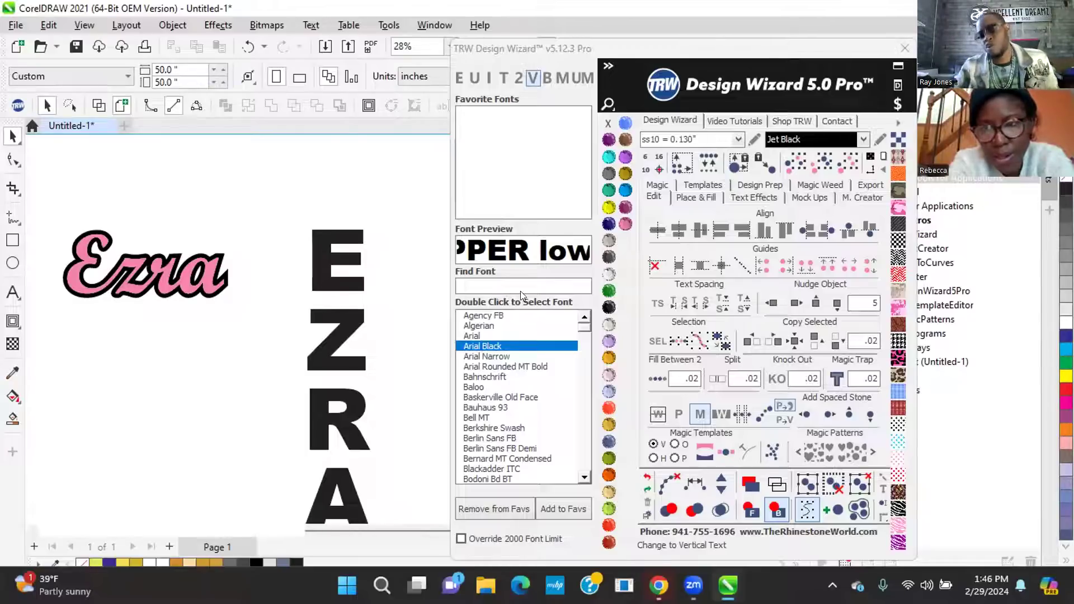
Create an outside contour with .2 contour spacing around the letters of the vertical black name
click(318, 280)
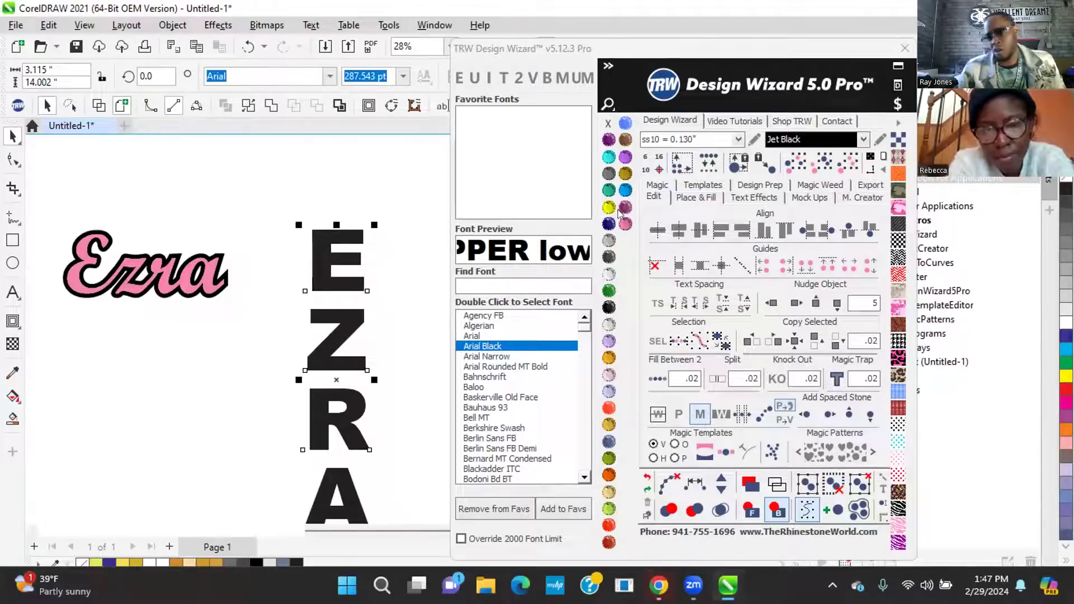
click(702, 198)
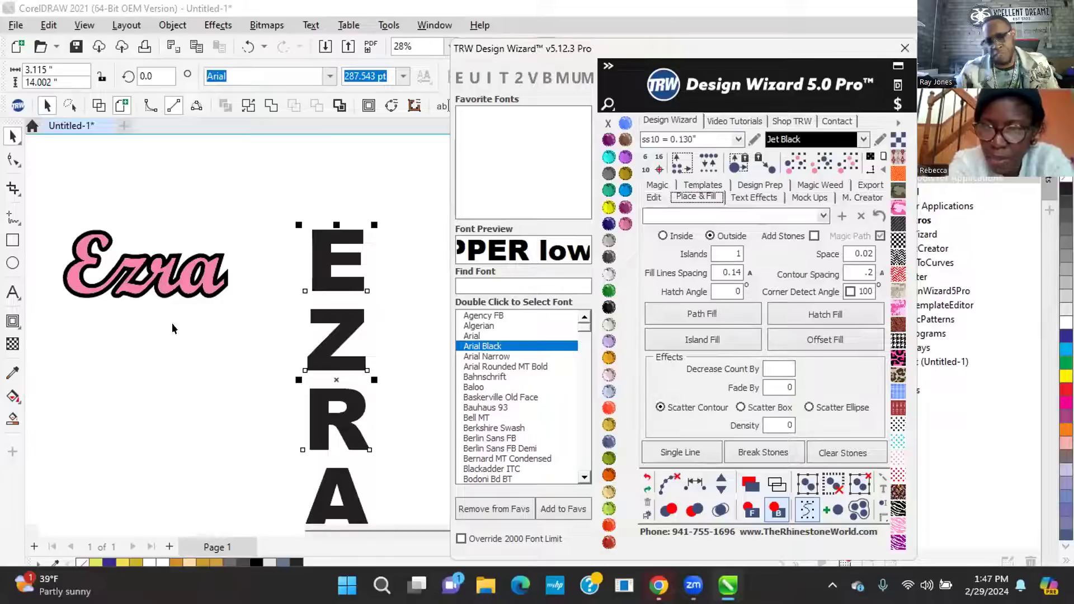
click(195, 206)
scroll(62, 239, up, 1)
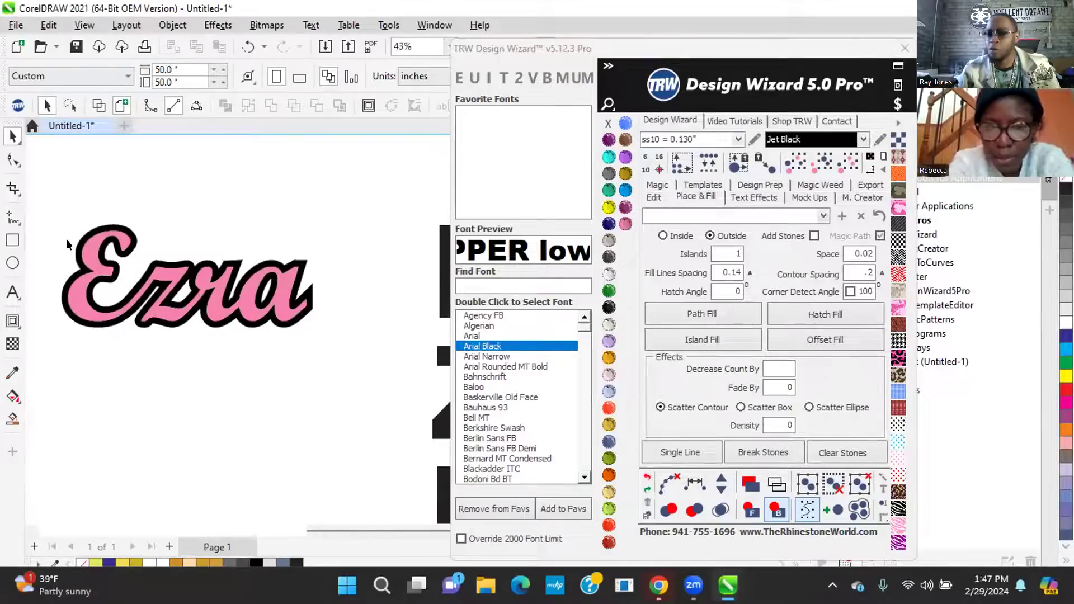
scroll(79, 260, up, 1)
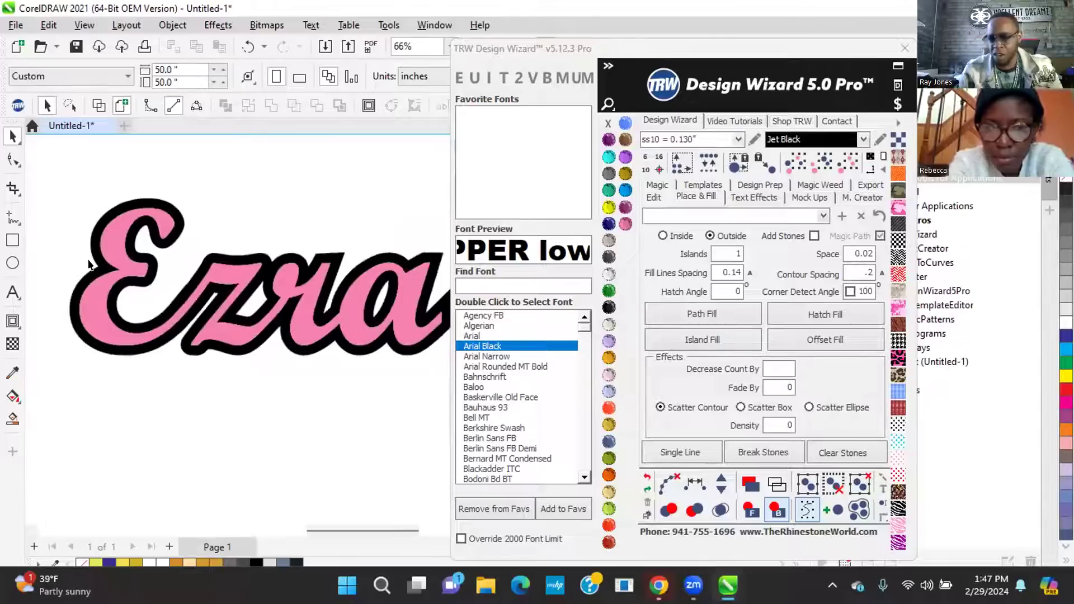
scroll(82, 260, down, 1)
scroll(181, 294, down, 1)
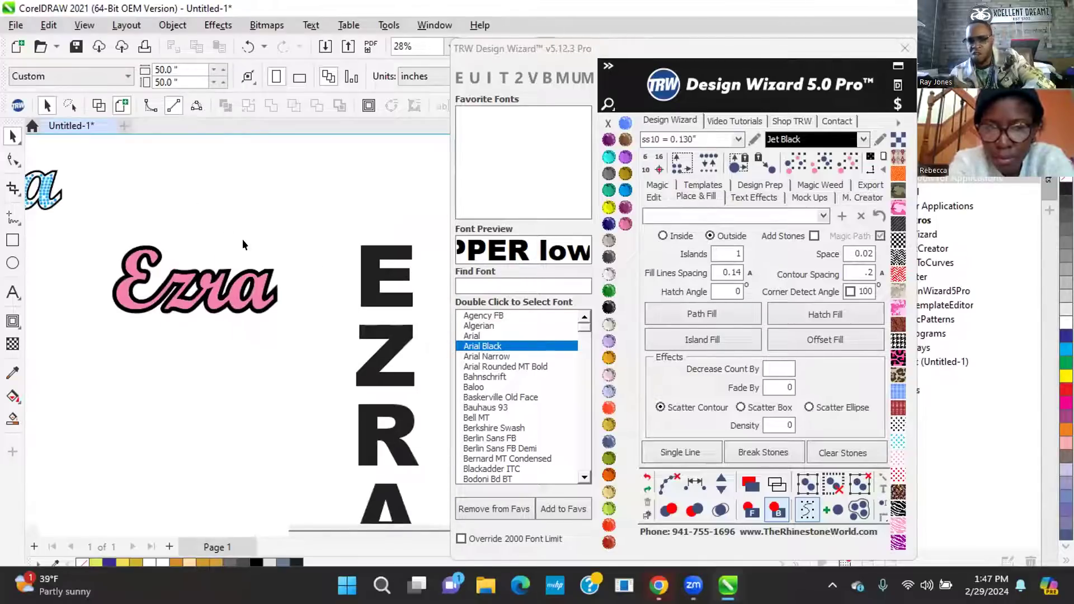
click(370, 285)
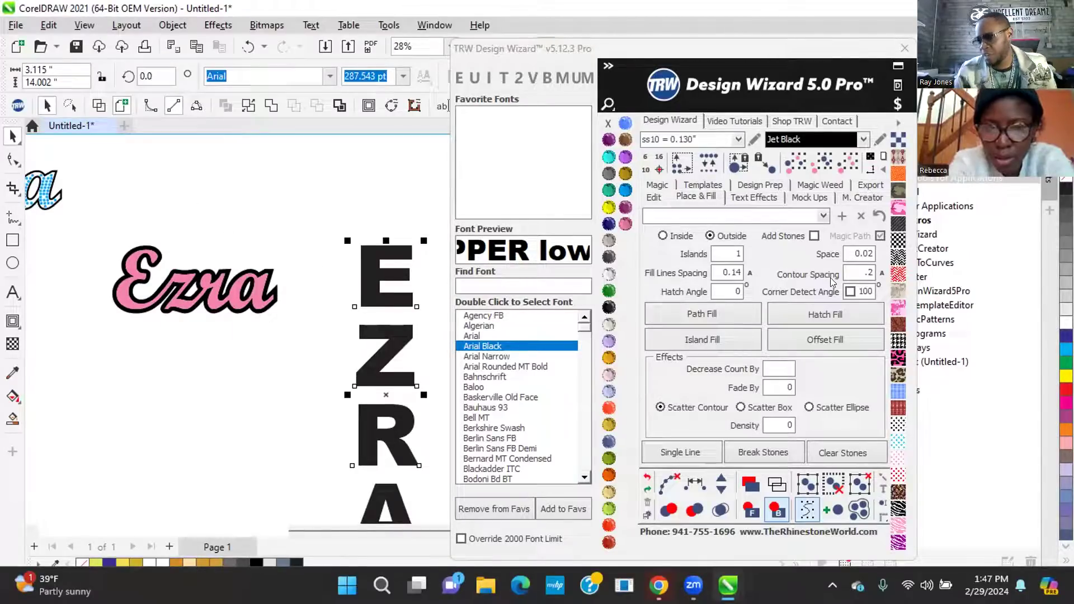
click(703, 334)
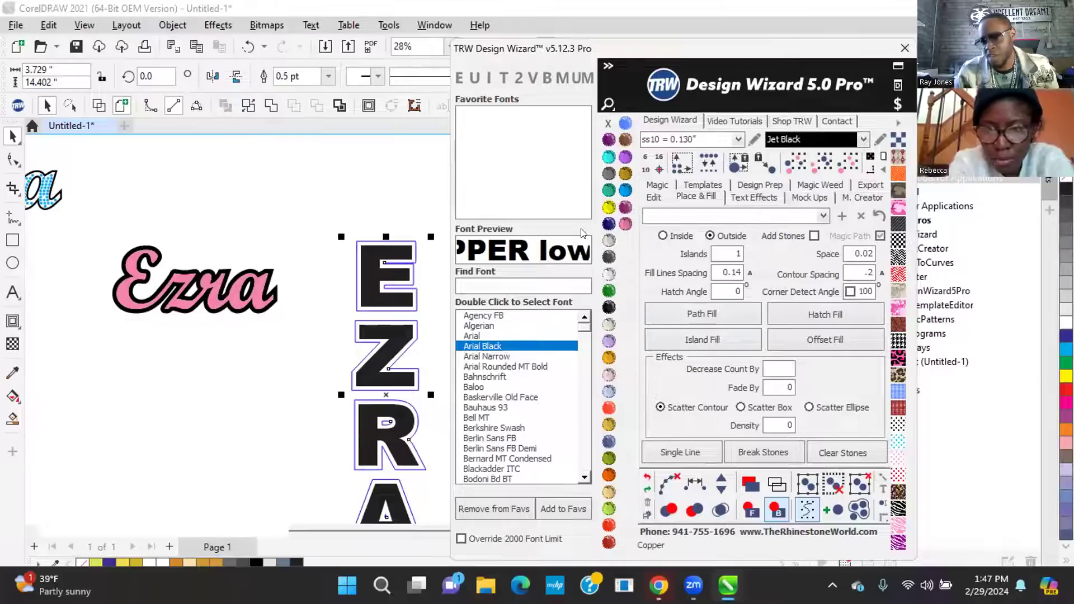
Fill the vertical name's new contour with TRW Pink, remove its outline, and clear the selection
click(624, 224)
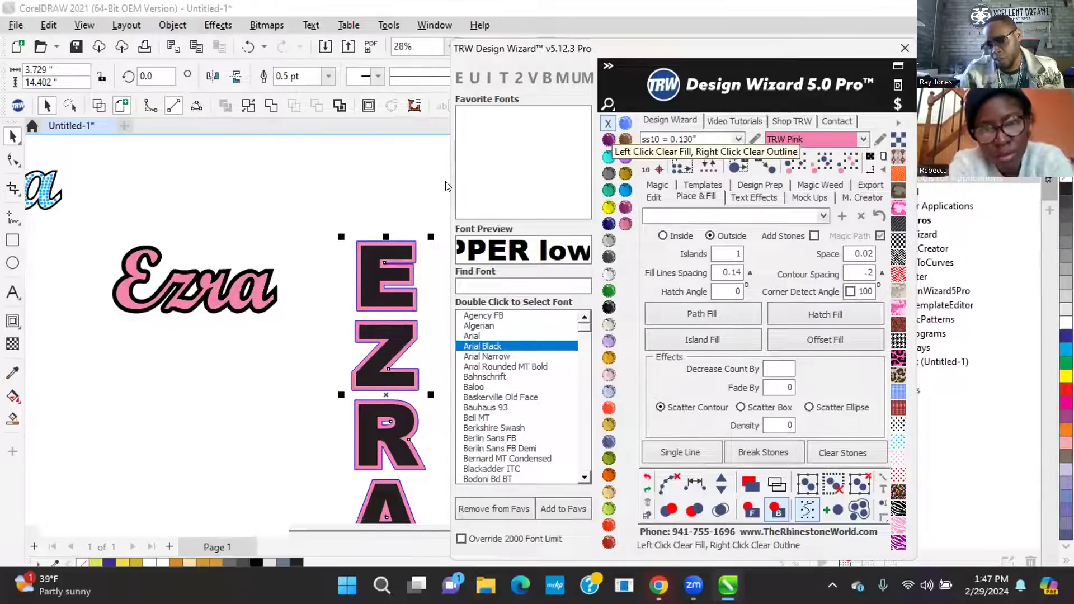
scroll(392, 260, up, 6)
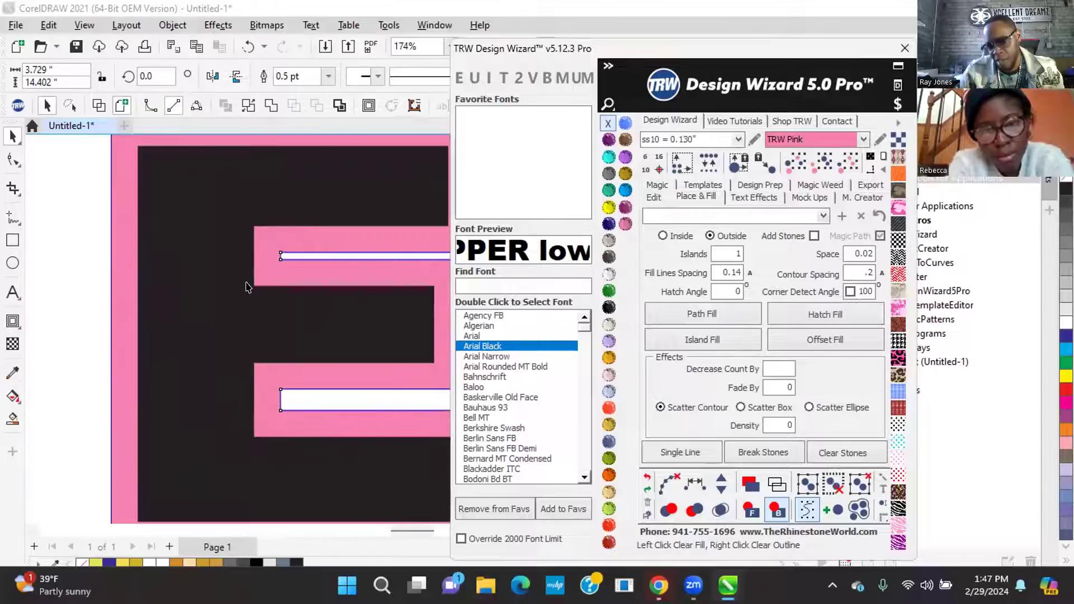
scroll(230, 283, down, 2)
right_click(608, 123)
scroll(272, 269, down, 5)
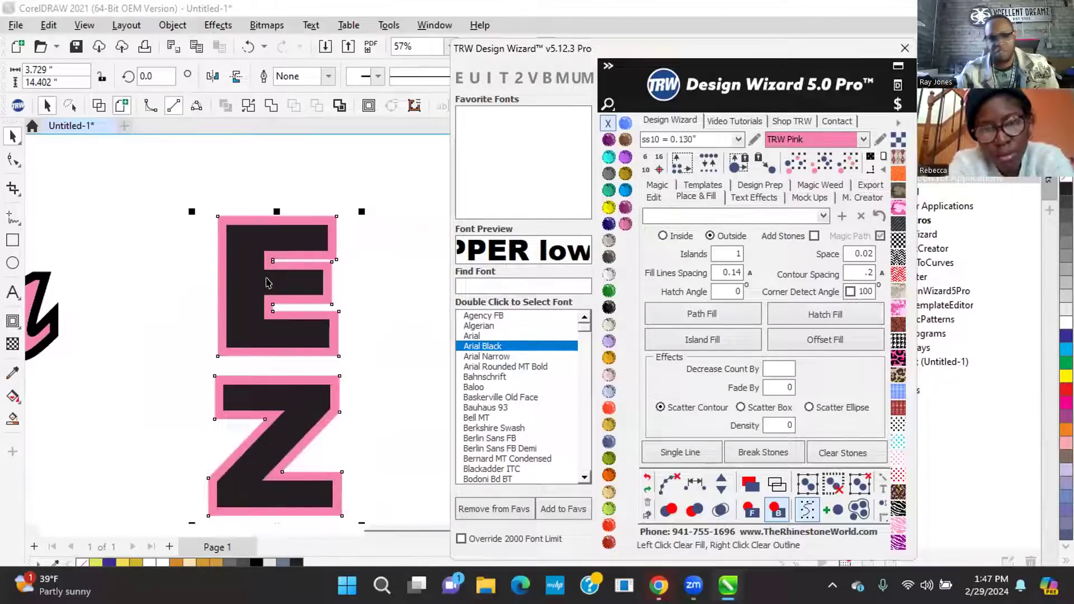
click(360, 251)
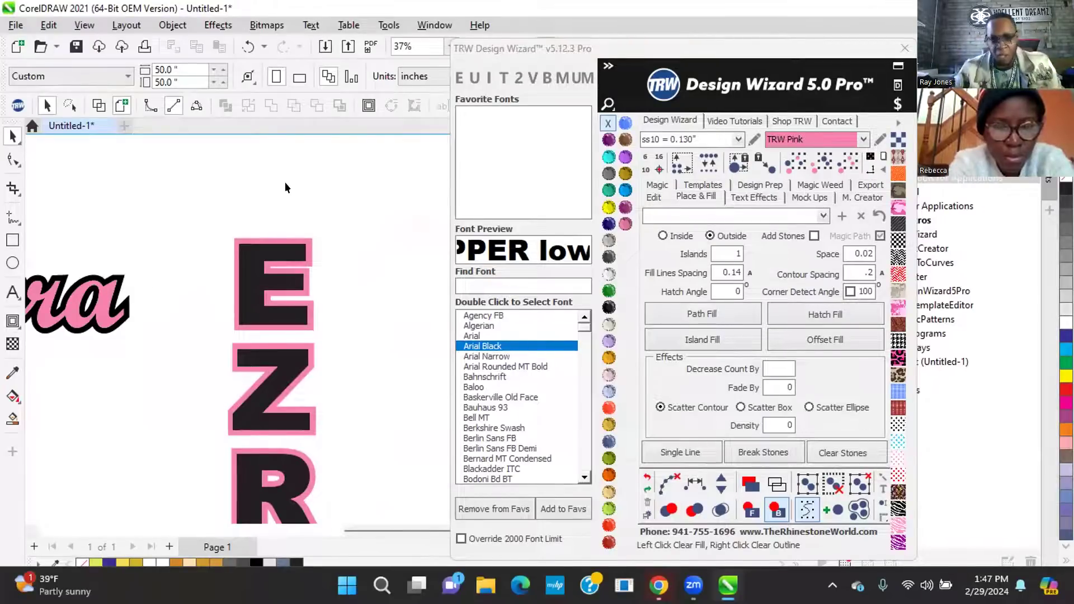
scroll(284, 180, down, 2)
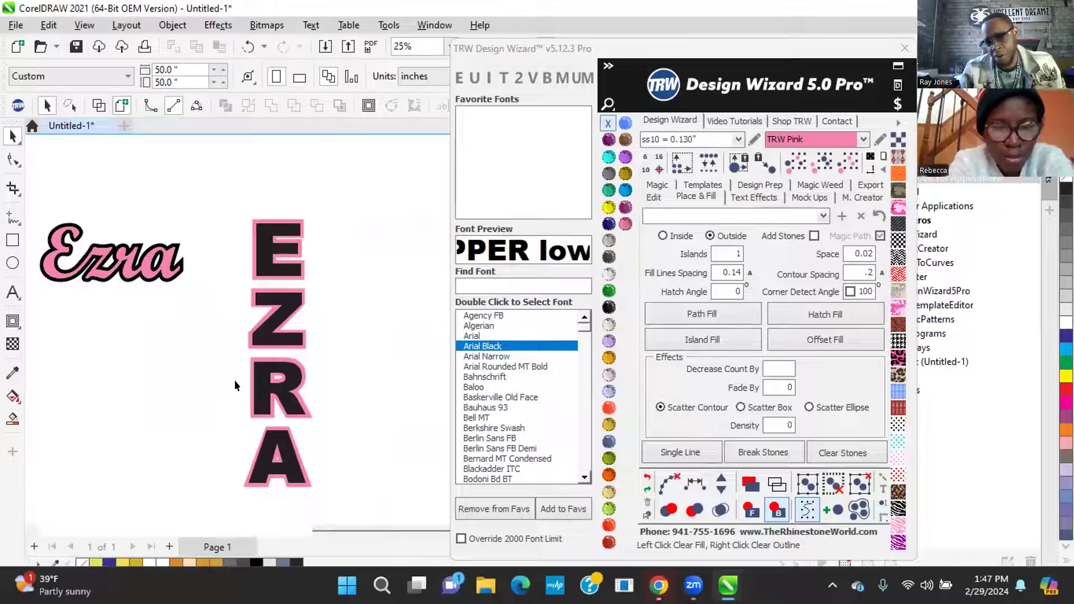
Move the vertical black lettering to the left off its pink contour, undo the move, and deselect it
drag(256, 376, 226, 375)
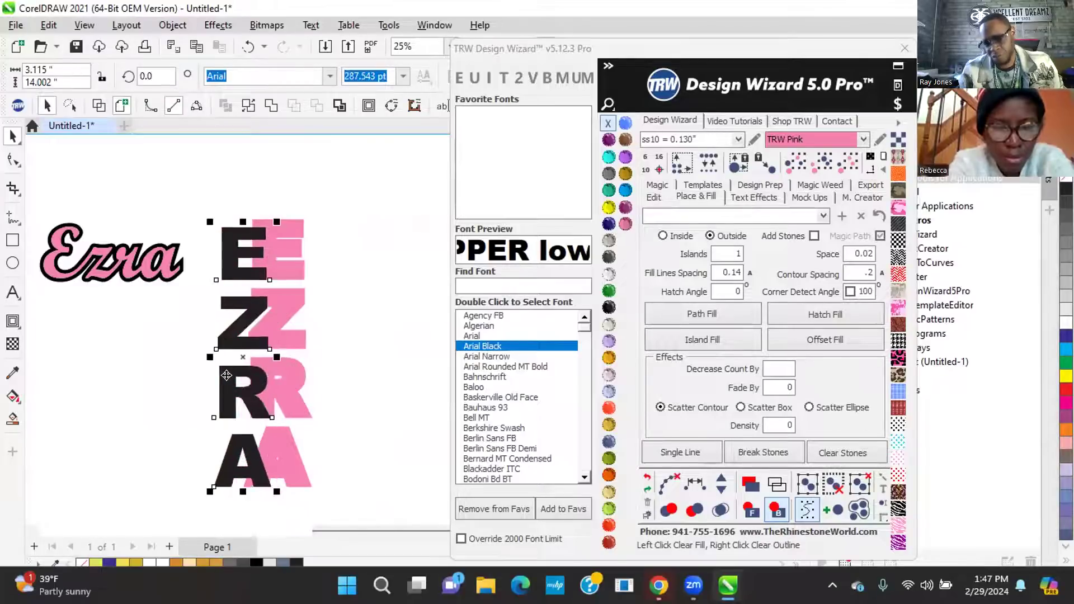
key(ctrl+z)
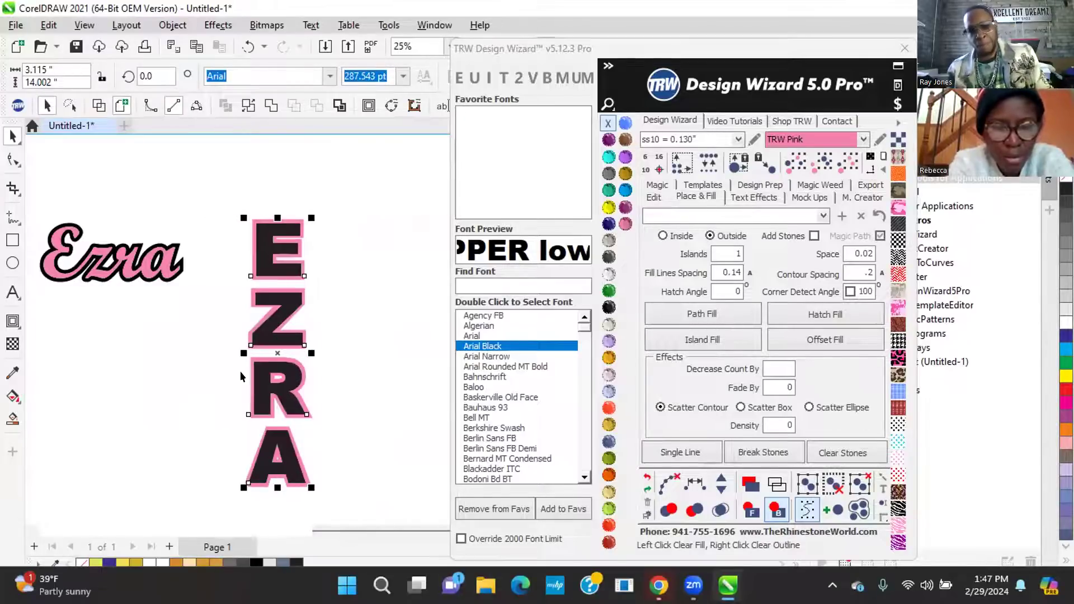
click(368, 233)
Create an outside island contour with .15 contour spacing around the pink contour of the vertical name
scroll(305, 220, up, 3)
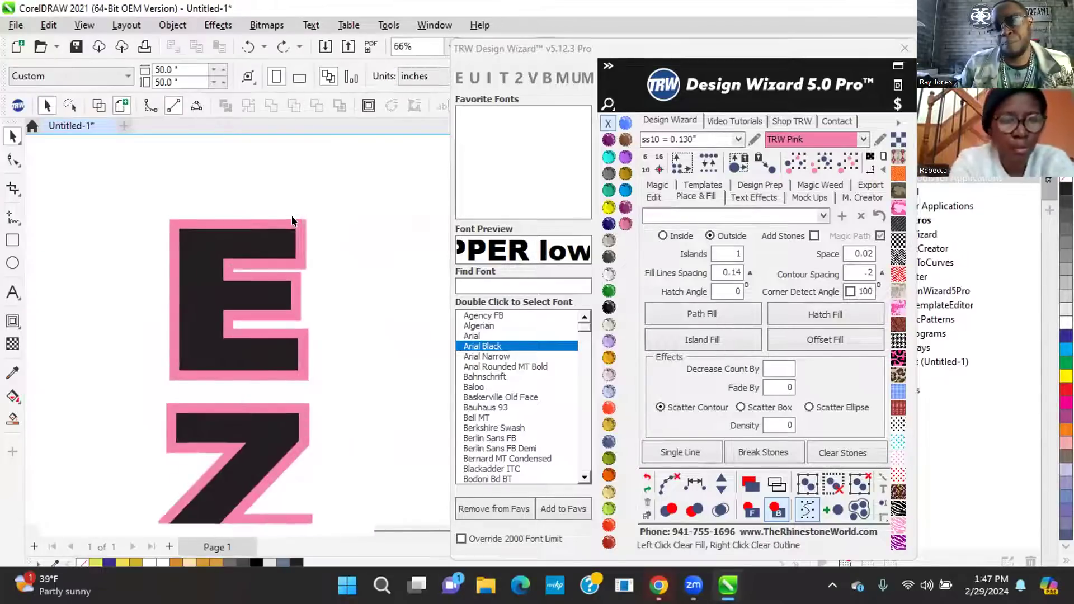
click(297, 220)
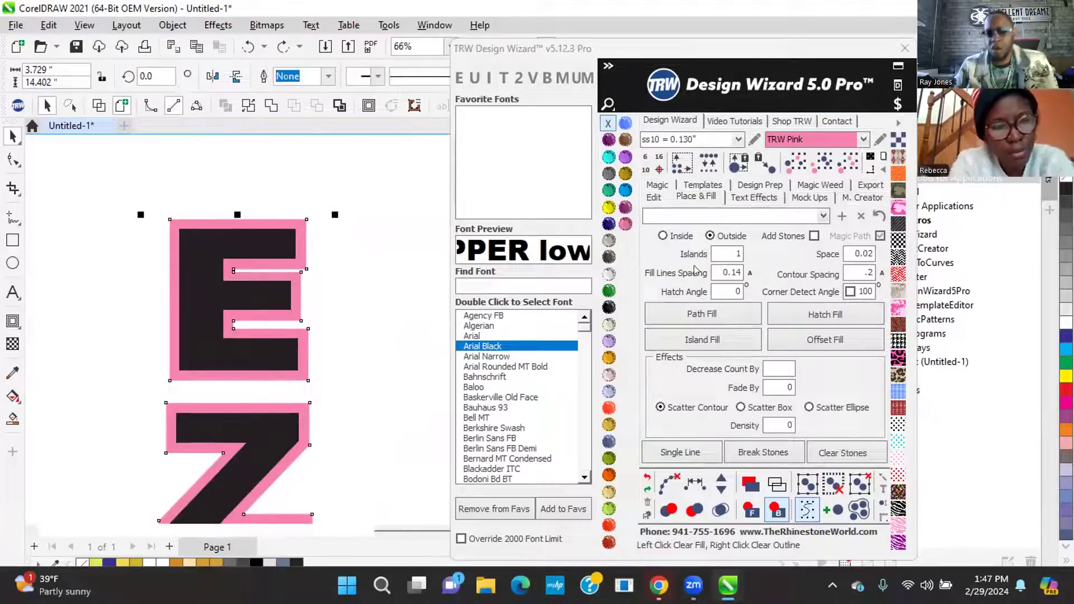
double_click(843, 274)
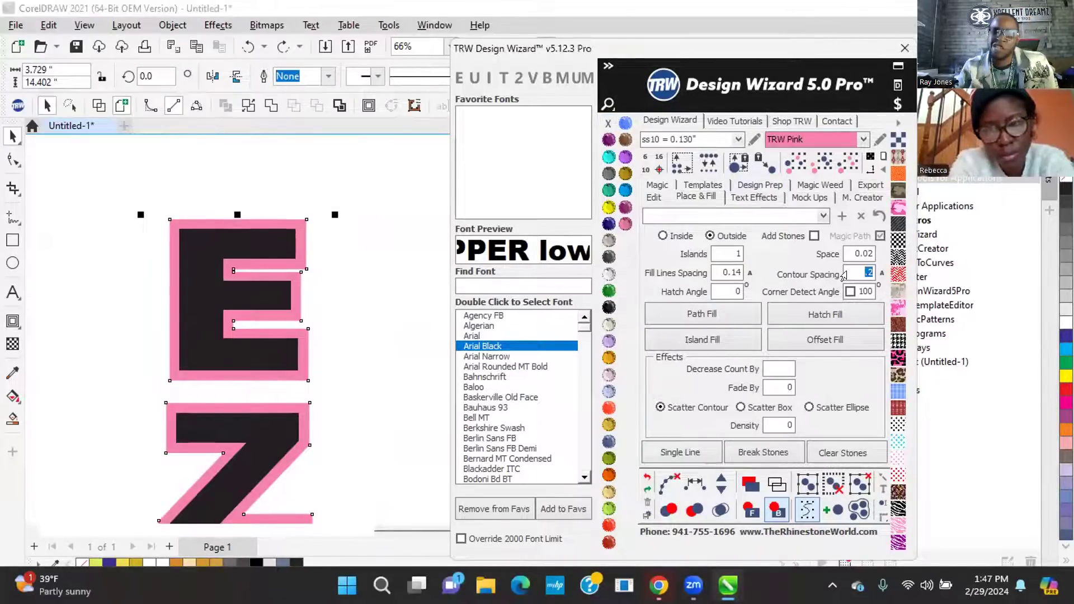
text(.15)
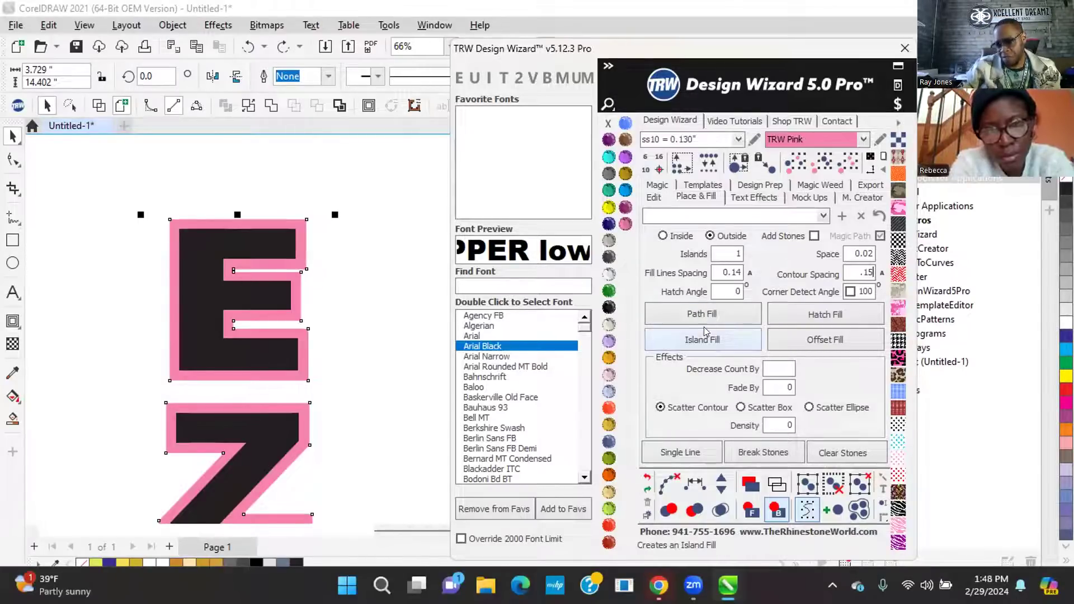
click(711, 339)
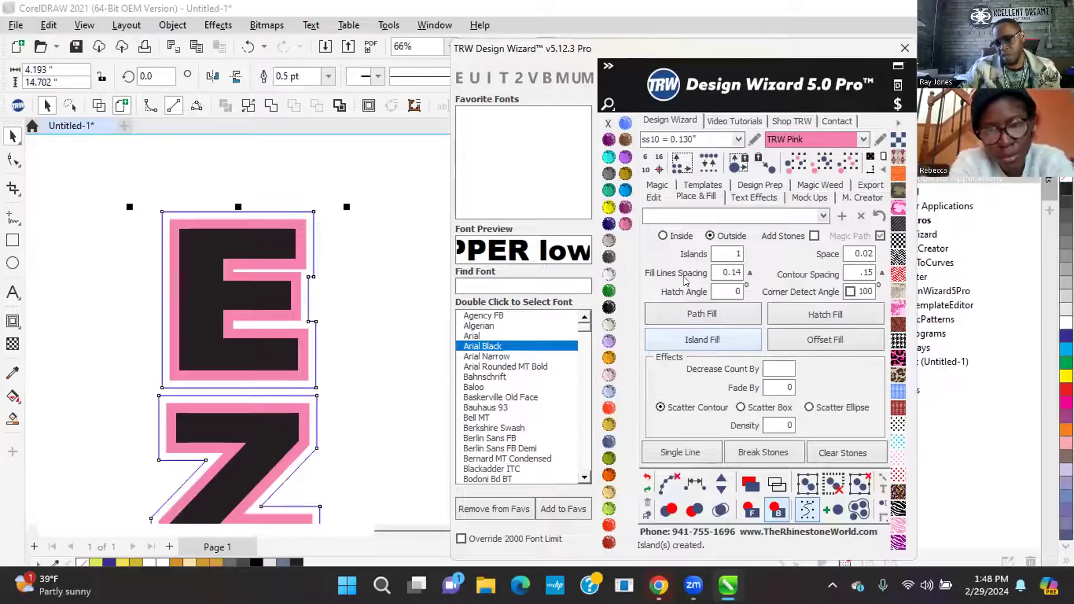
Fill the new outermost contour of the vertical name with Cobalt and clear the selection
click(608, 223)
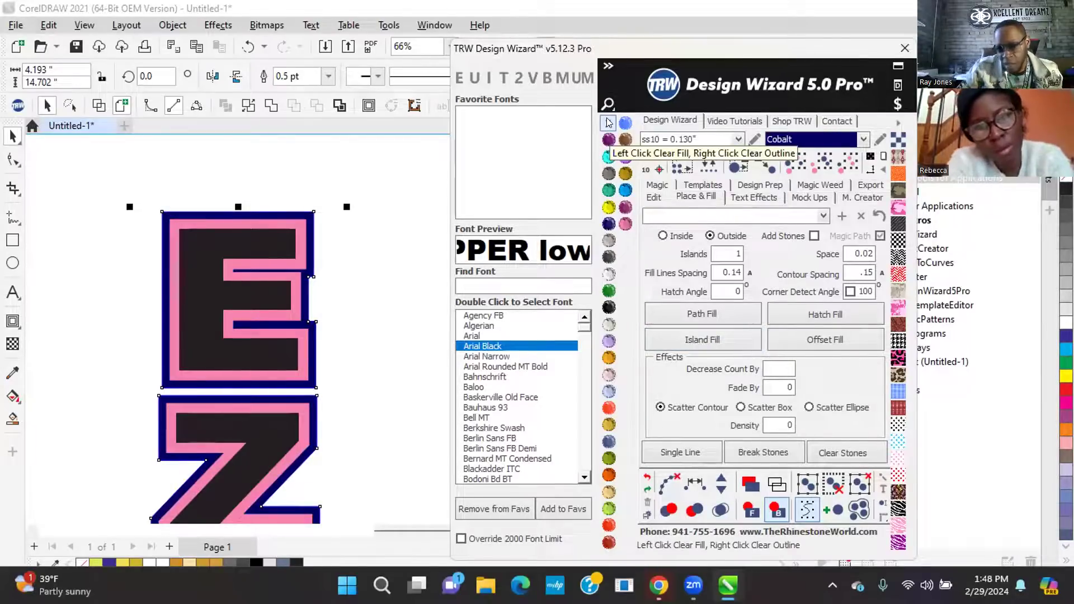
click(335, 187)
scroll(314, 229, down, 1)
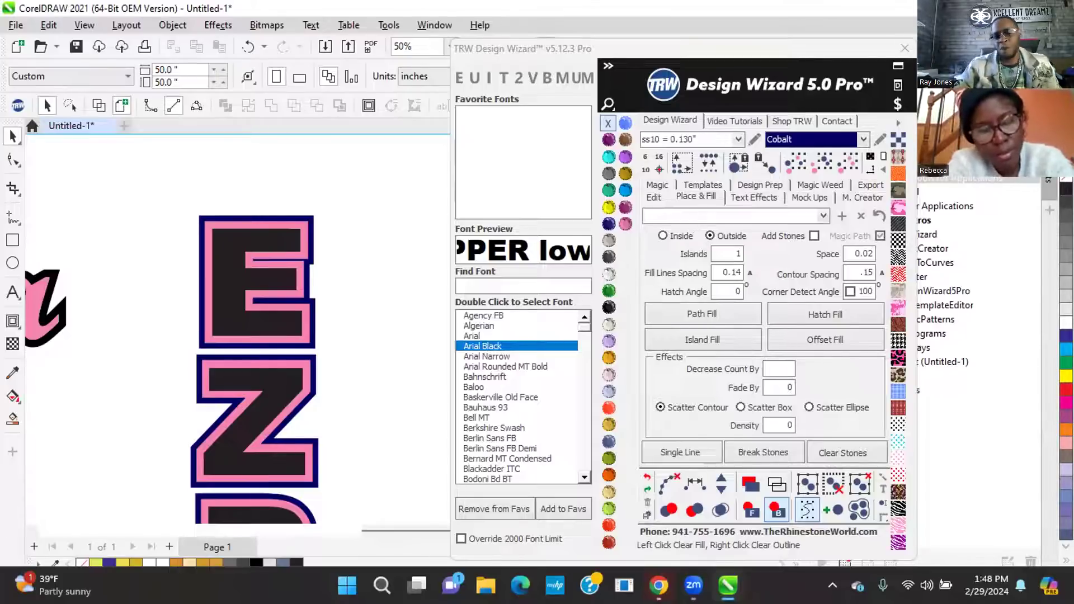
Trim the pink contour's shape out of the Cobalt contour of the vertical name and deselect the objects
scroll(269, 218, down, 4)
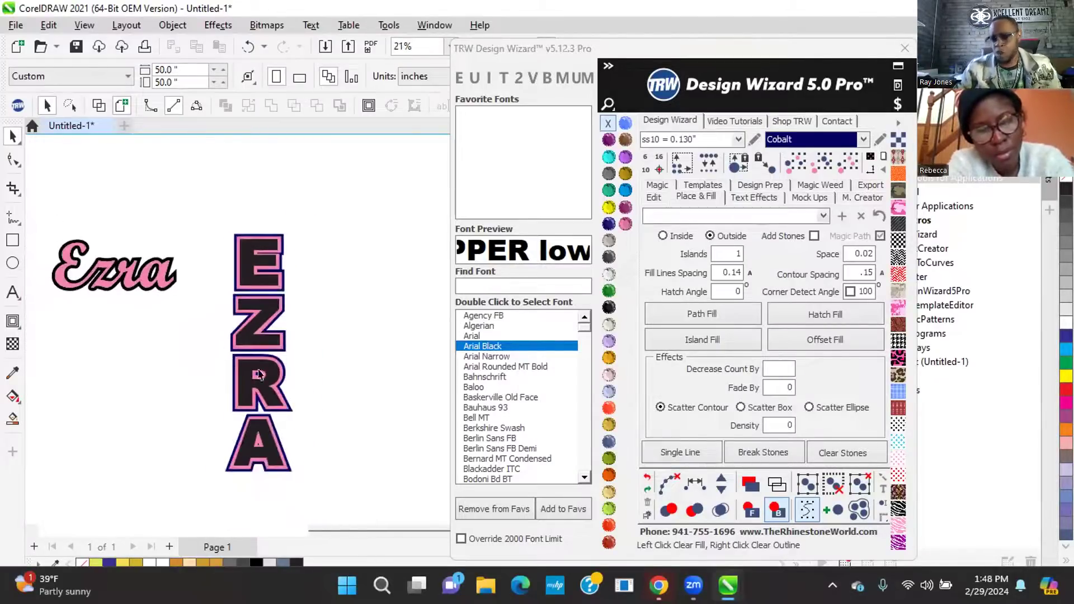
scroll(258, 374, up, 3)
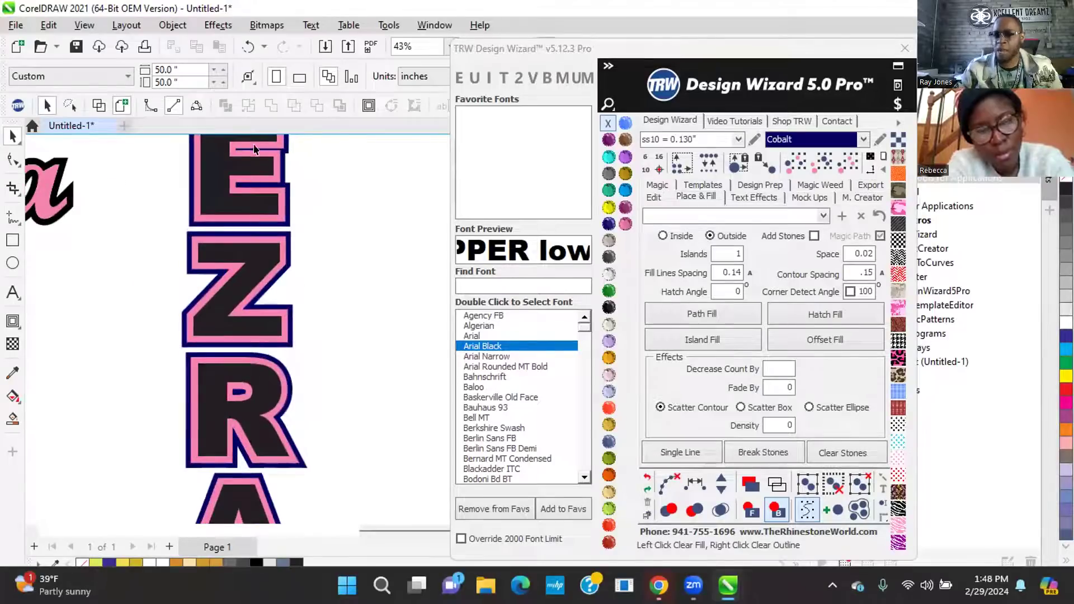
scroll(254, 149, up, 5)
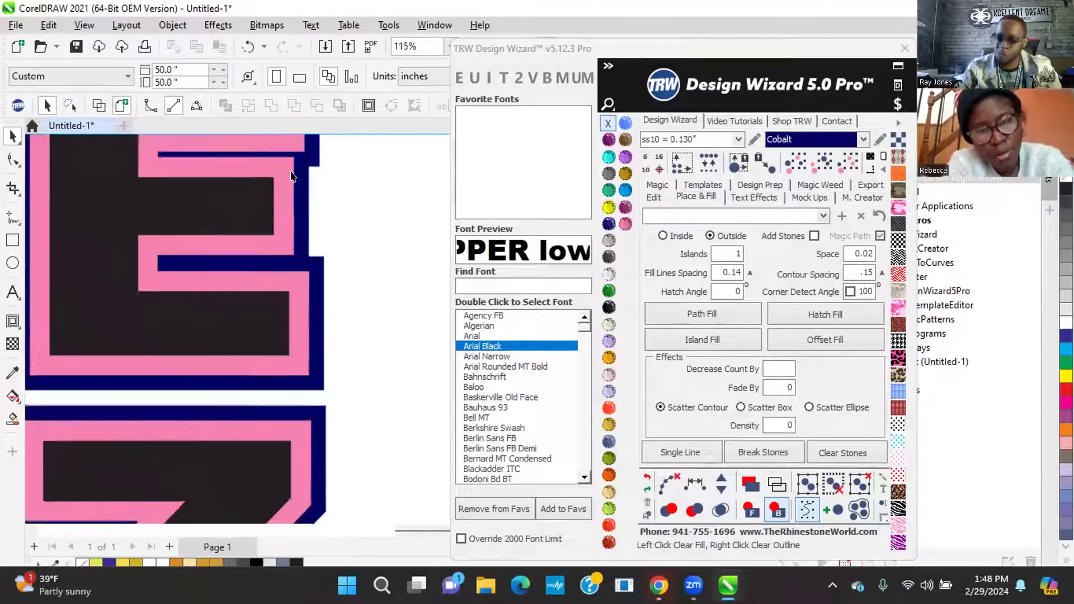
scroll(291, 179, up, 2)
scroll(268, 230, down, 3)
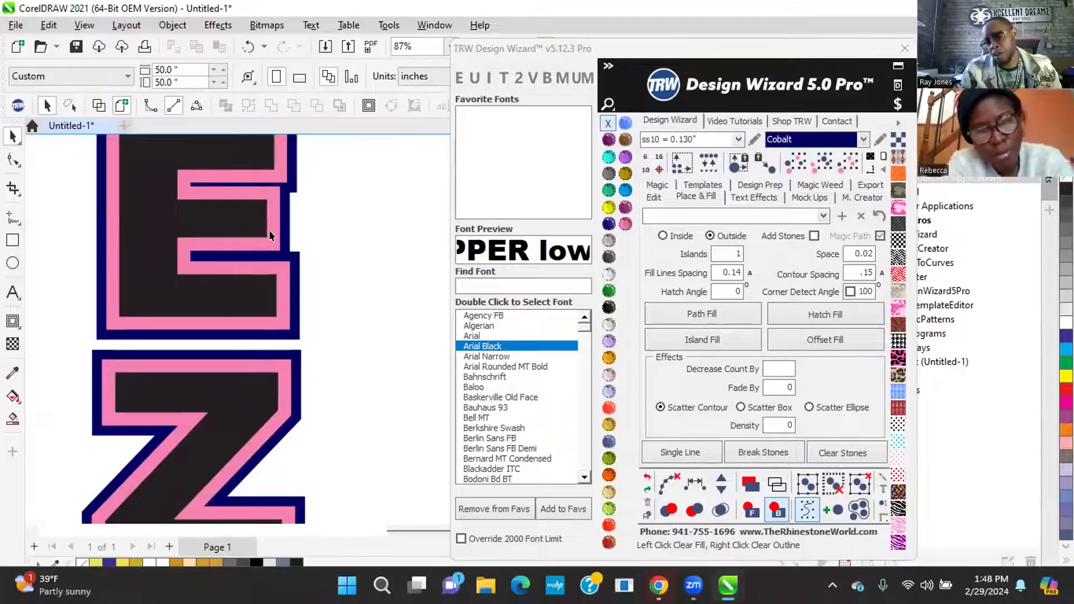
click(270, 230)
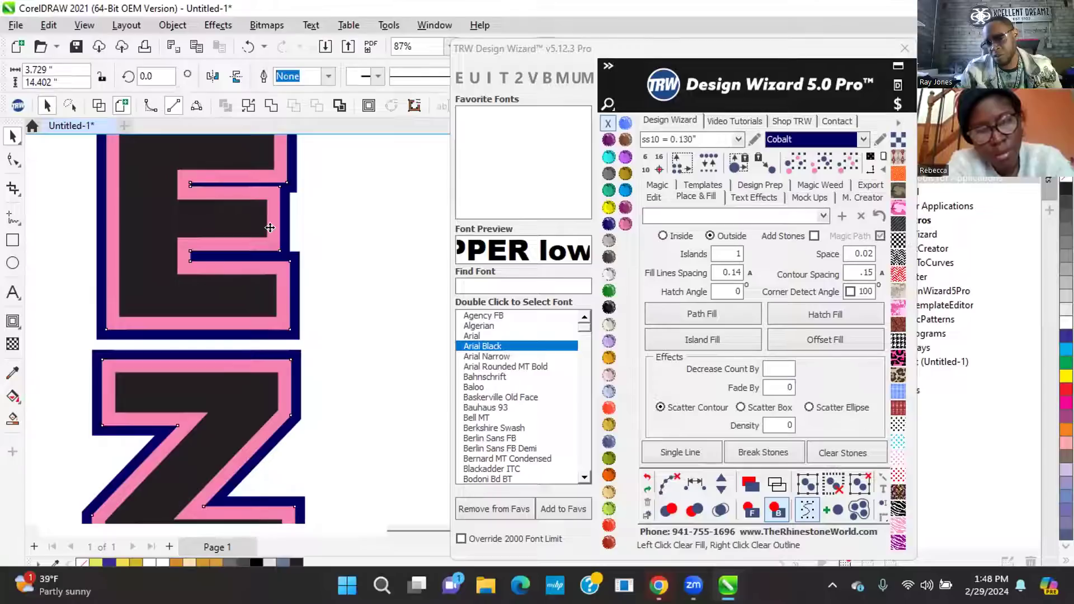
scroll(287, 220, up, 4)
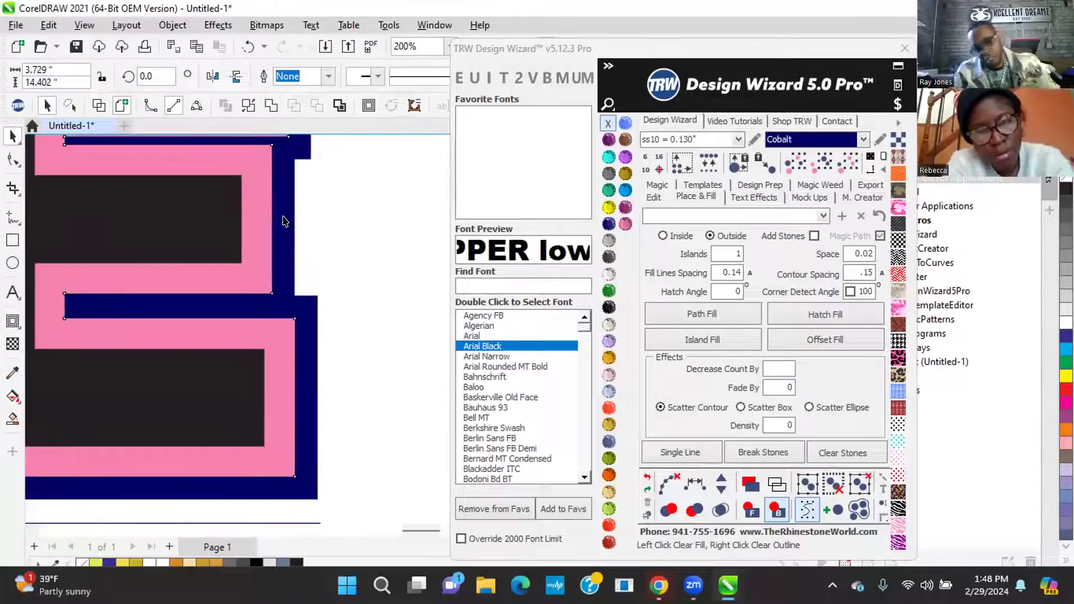
shift+click(284, 221)
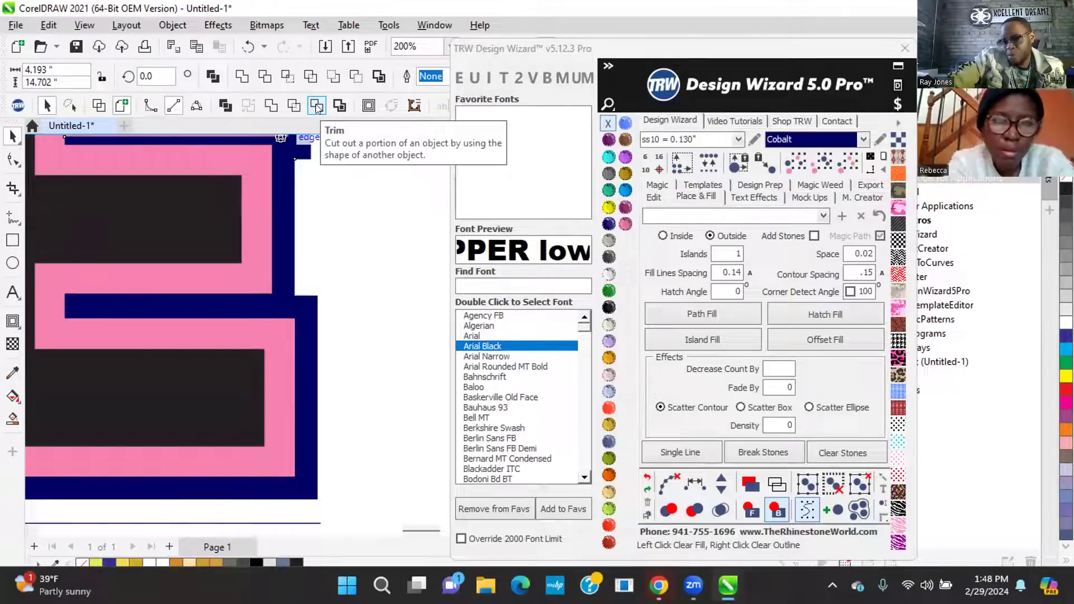
click(347, 261)
scroll(346, 260, down, 4)
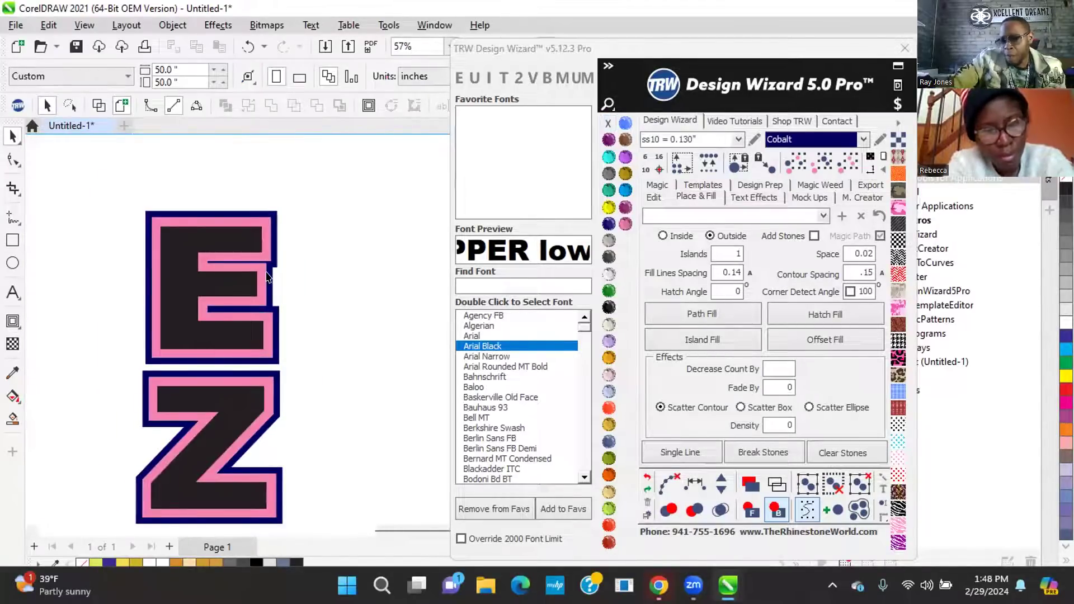
Trim the black letters' shape out of the pink contour of the vertical name and clear the selection
click(180, 287)
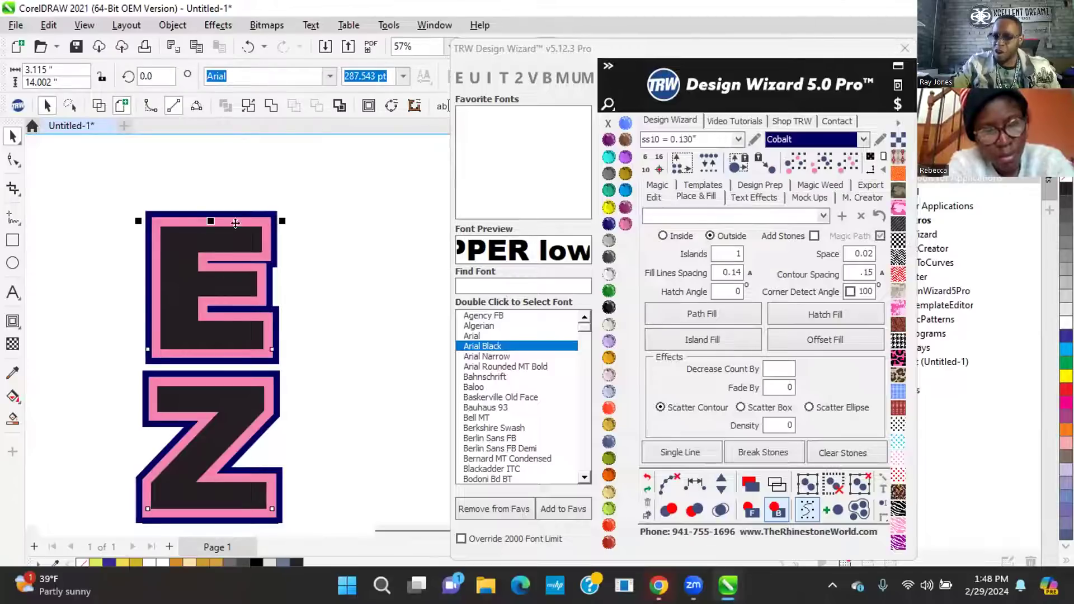
scroll(241, 216, up, 3)
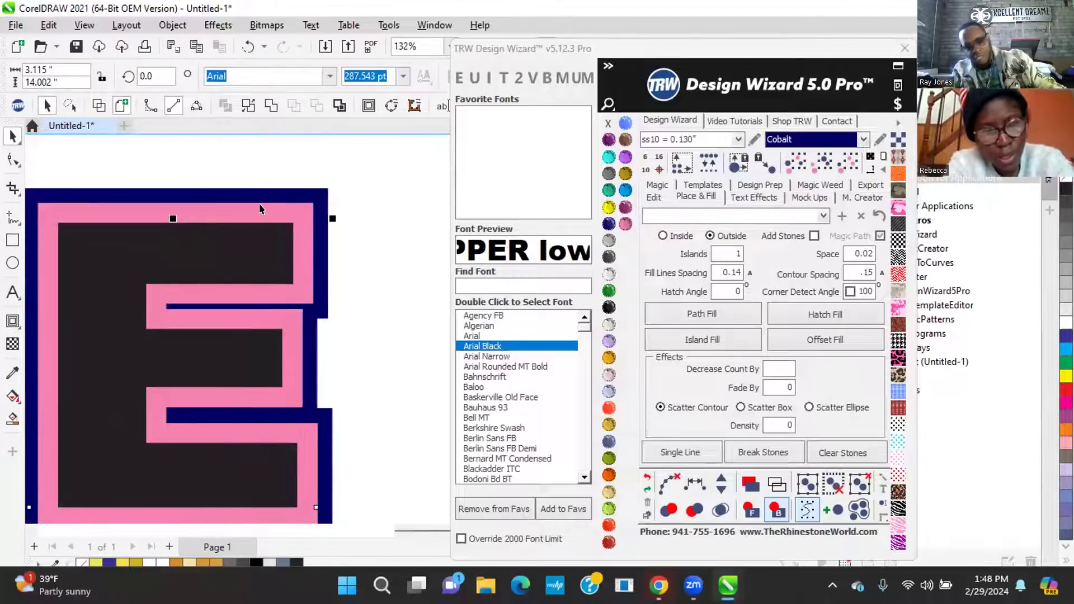
shift+click(290, 209)
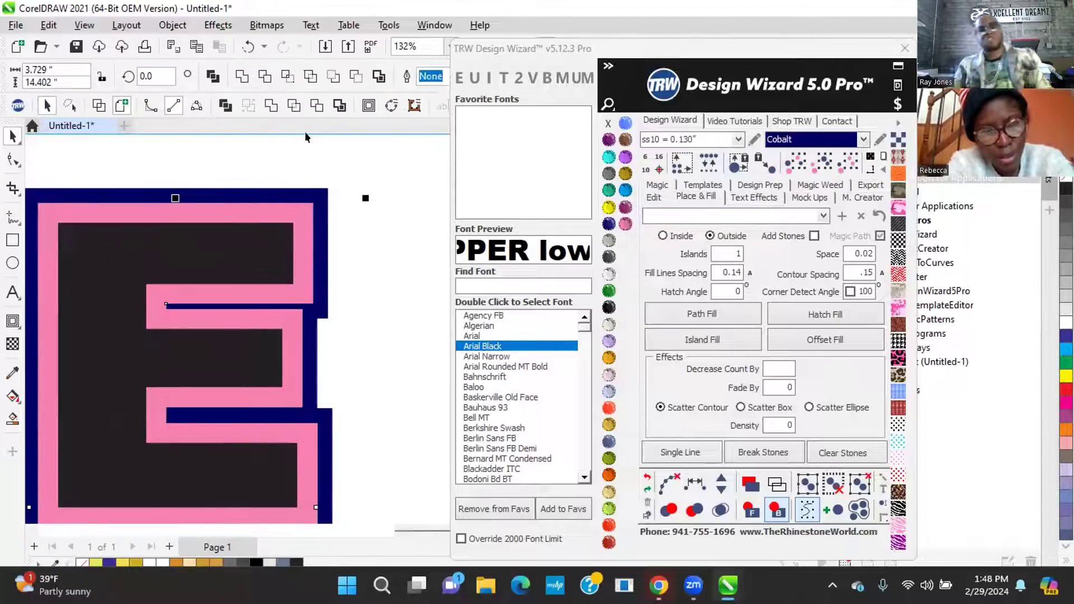
click(317, 106)
scroll(354, 222, down, 4)
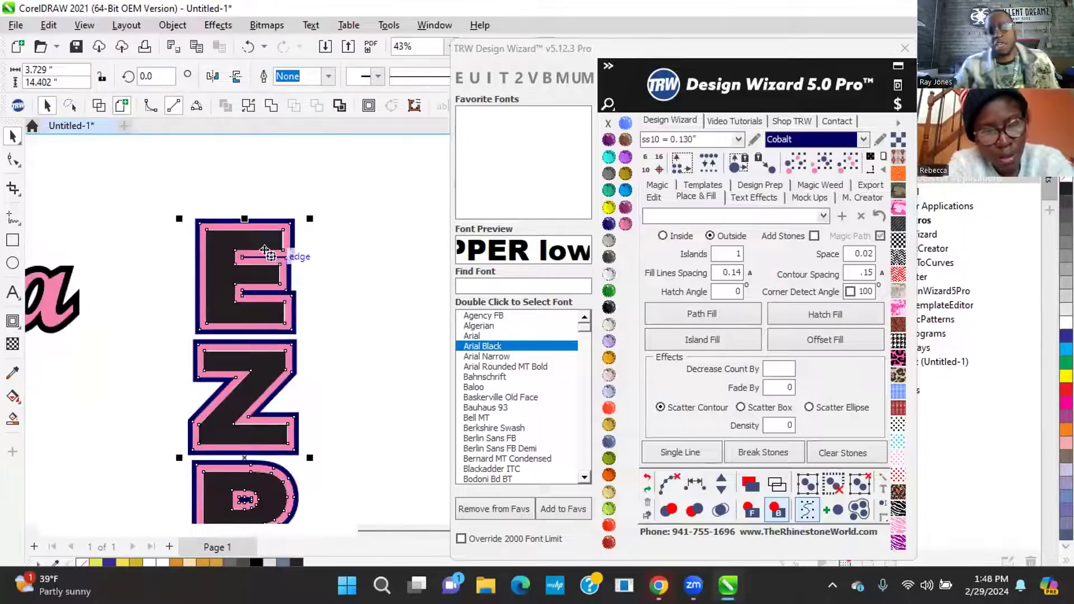
click(331, 246)
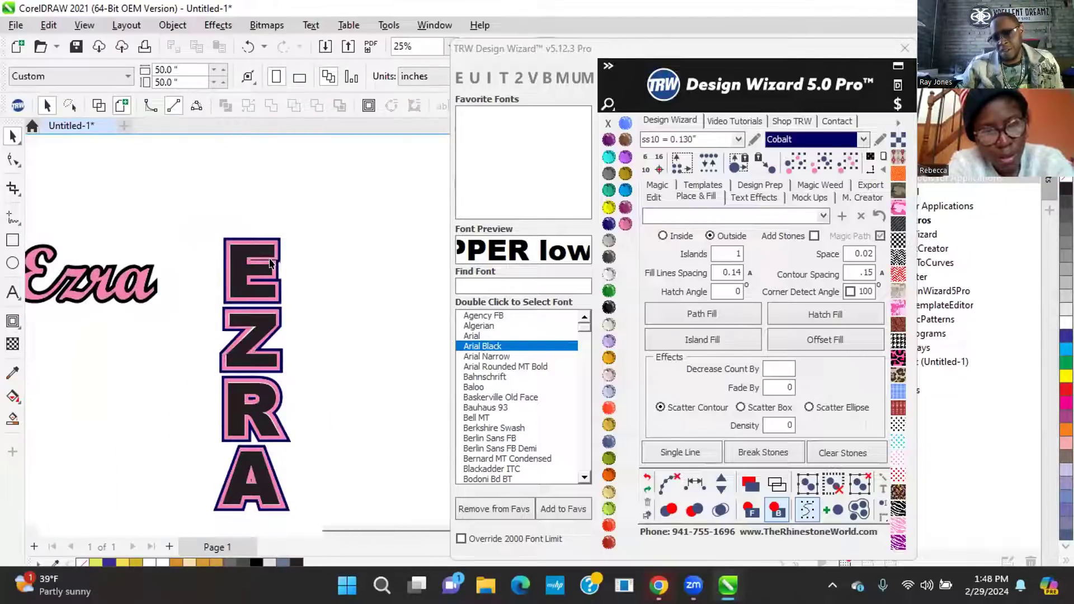
Nudge the vertical name's pink contour 5 units to the right, clear of the black and Cobalt lettering, and deselect it
click(236, 263)
click(357, 209)
scroll(274, 244, up, 3)
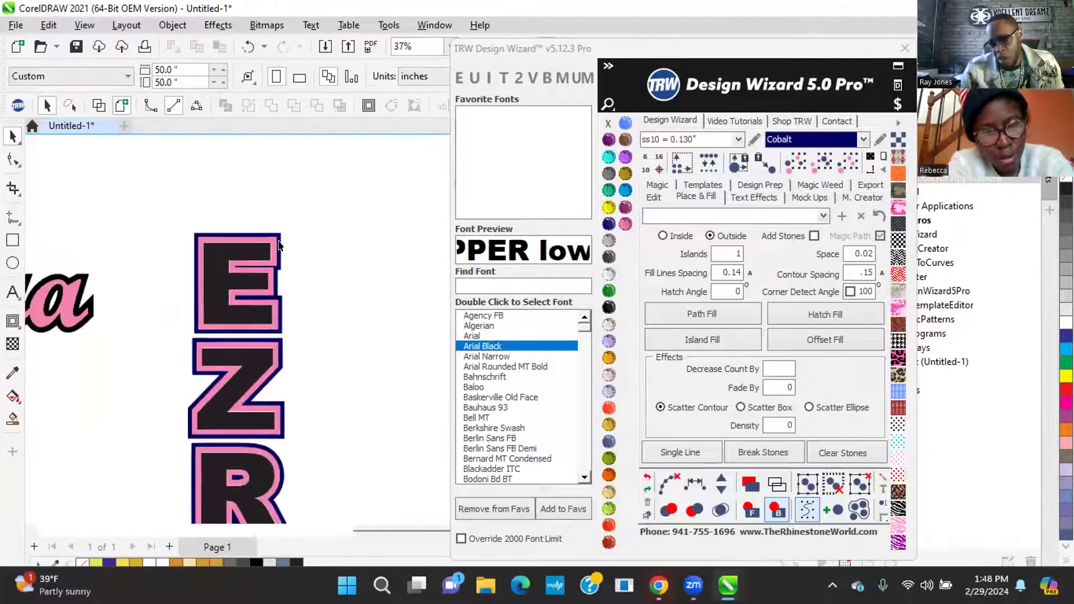
click(272, 244)
scroll(271, 237, down, 3)
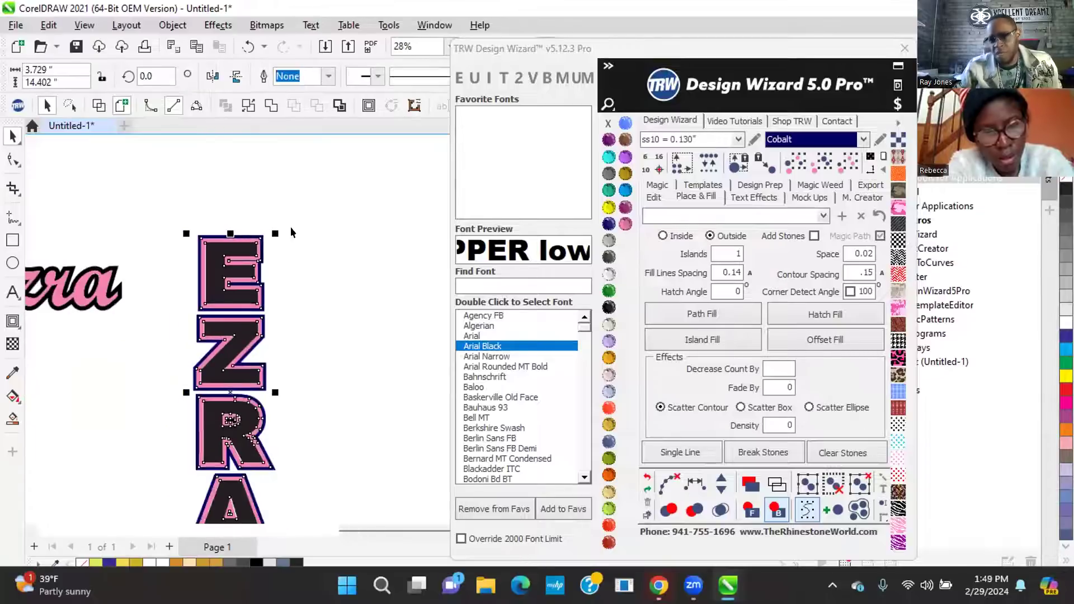
click(653, 197)
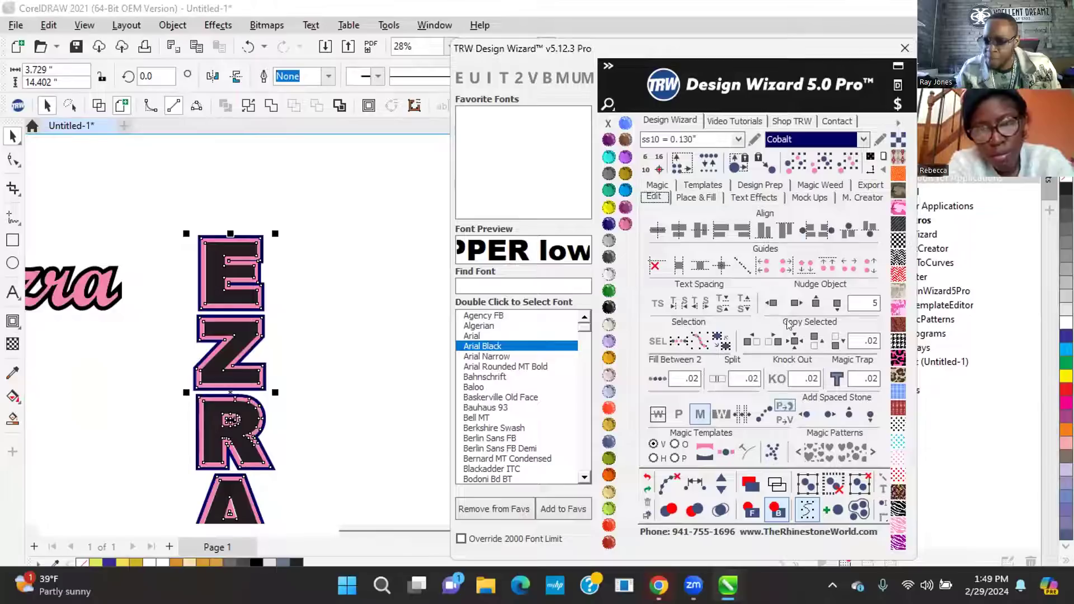
click(794, 304)
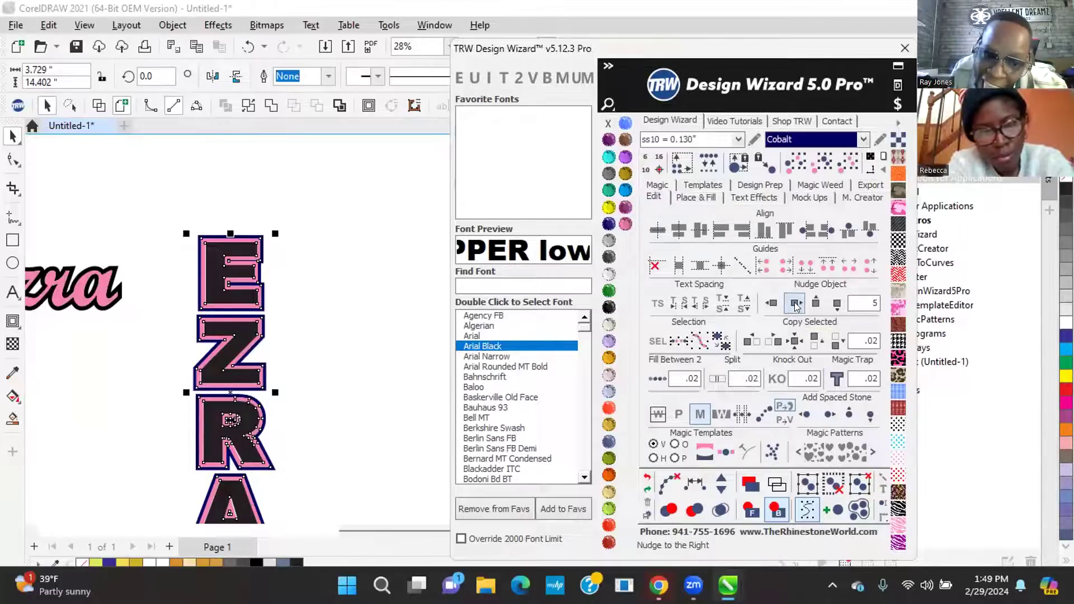
click(305, 191)
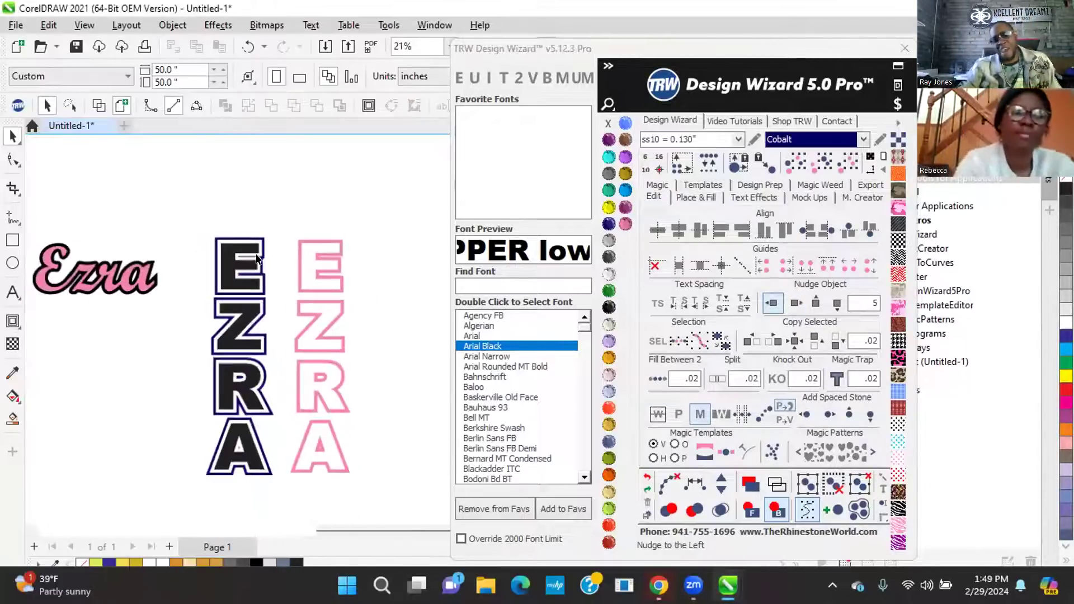
Nudge the separated pink contour 5 units back to the left into place around the black letters
scroll(210, 396, up, 1)
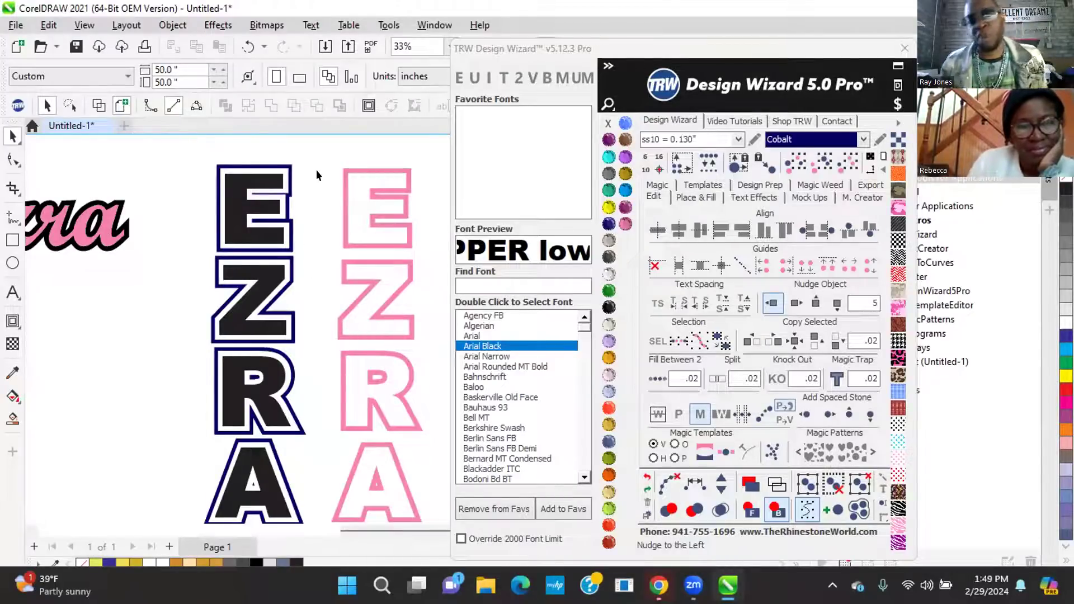
click(343, 169)
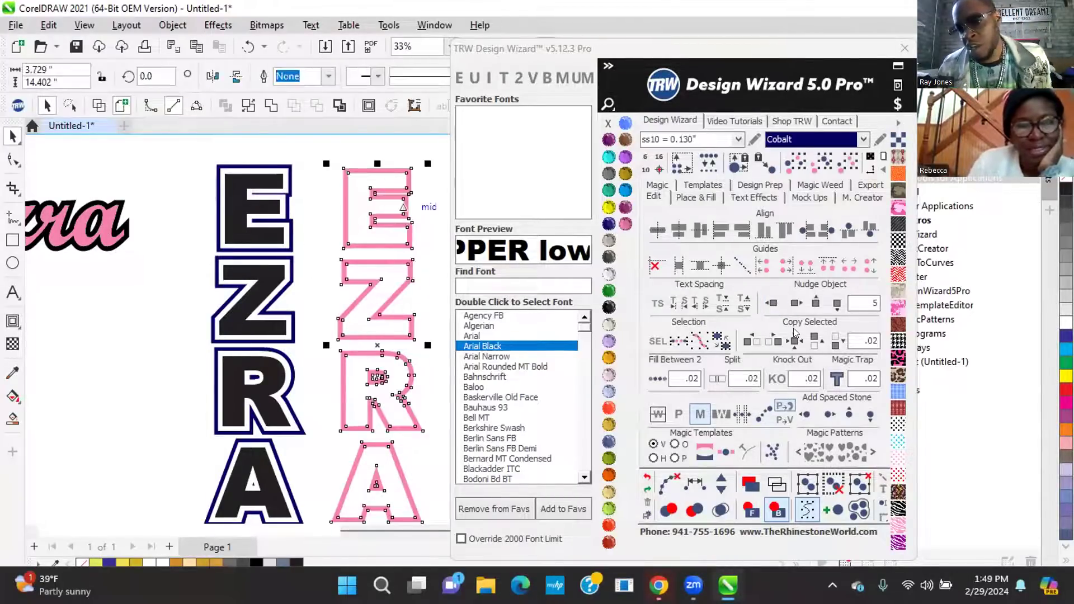
click(763, 301)
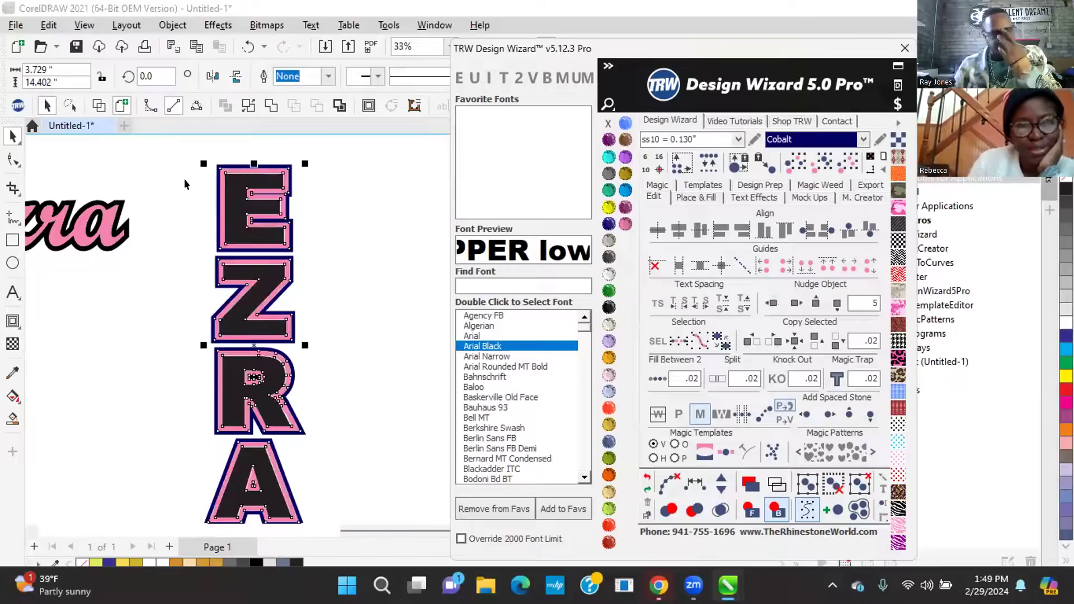
Nudge the vertical name's pink contour 5 units to the right of the black lettering and deselect it
click(795, 303)
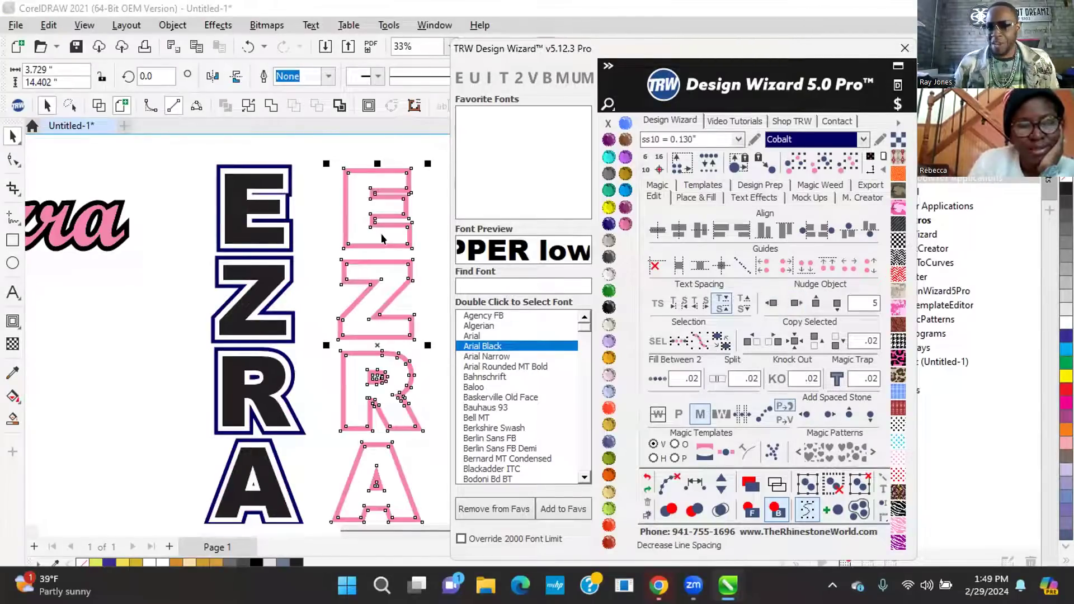
click(311, 179)
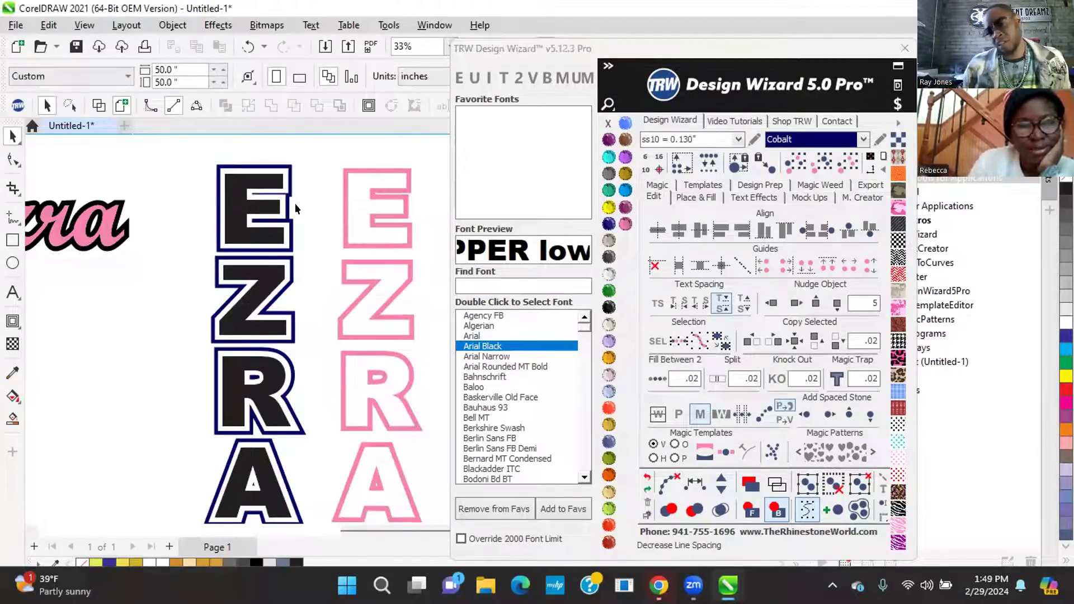
Configure the stone fill to place stones inside with Add Stones enabled and a contour spacing of .075
click(707, 197)
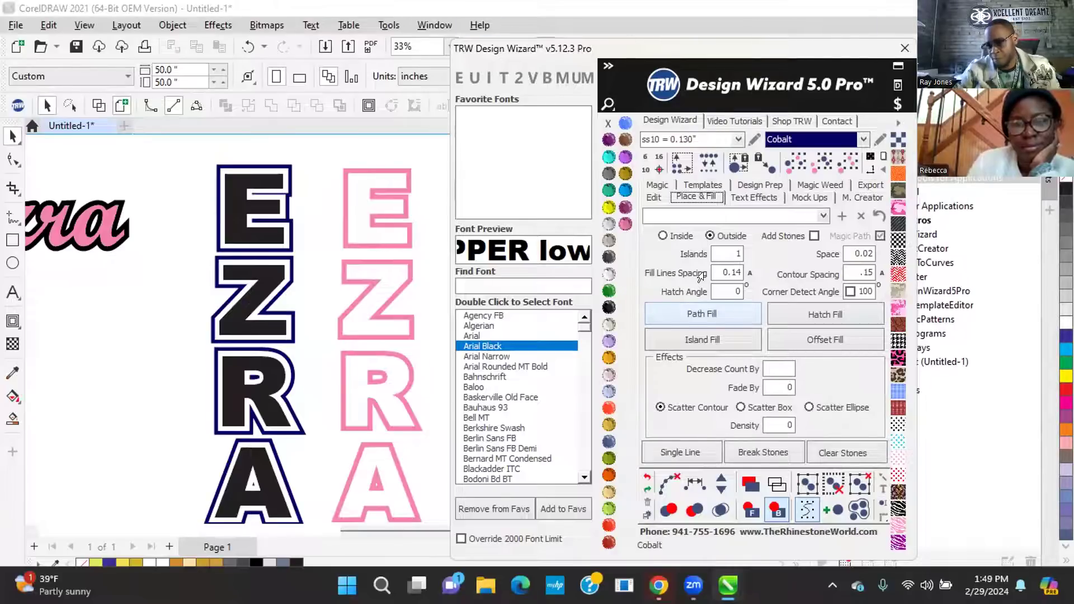
click(663, 235)
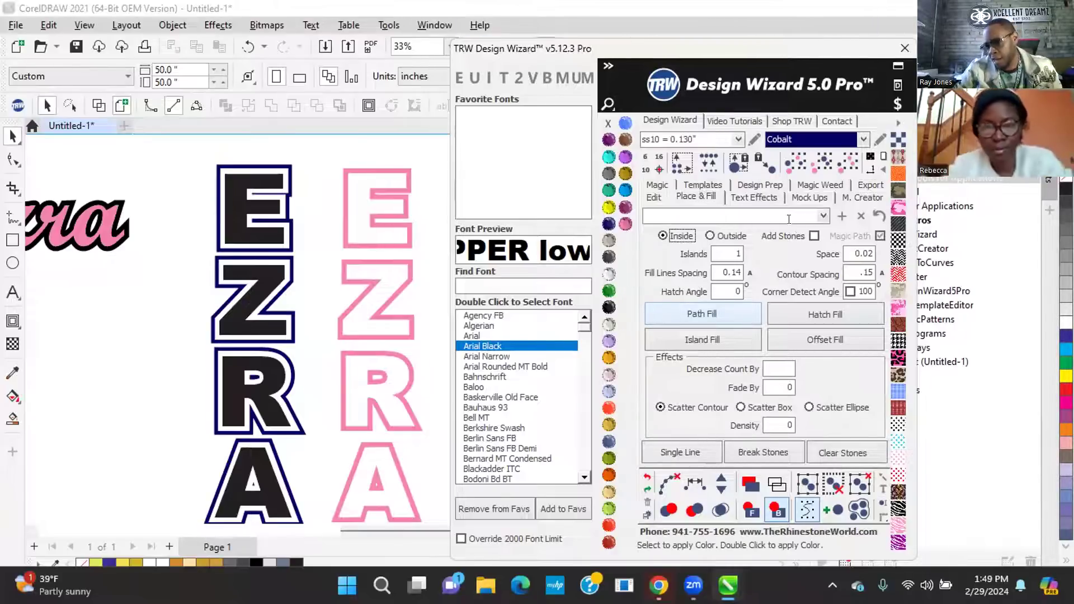
click(814, 236)
drag(873, 272, 846, 276)
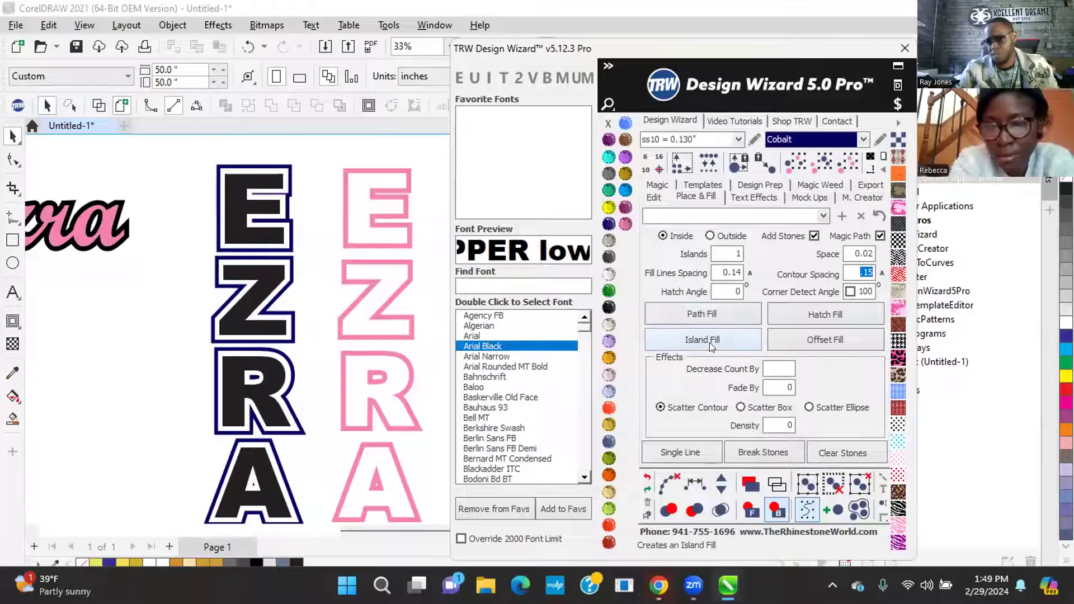
text(.07)
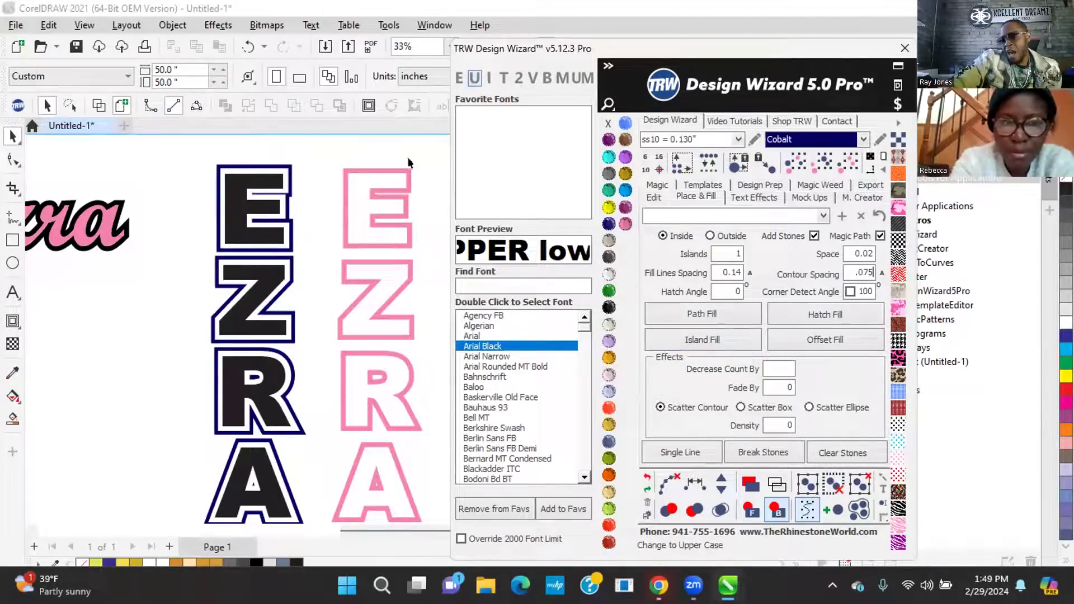
Hatch-fill the vertical name's black letters with ss10 Citrine stones, merge the overlapping stones and deselect the result
click(608, 208)
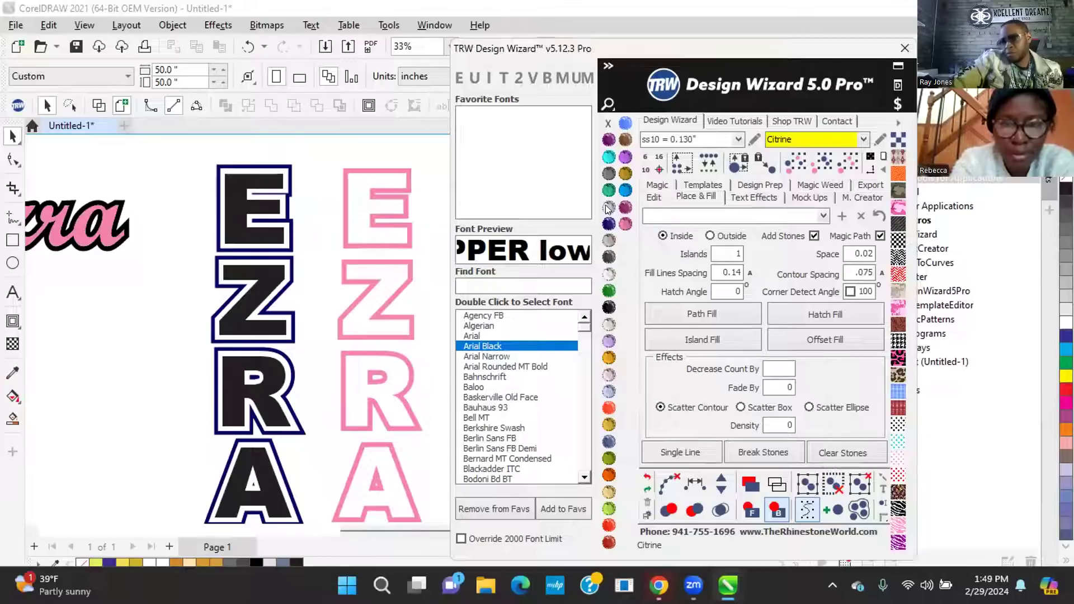
click(235, 208)
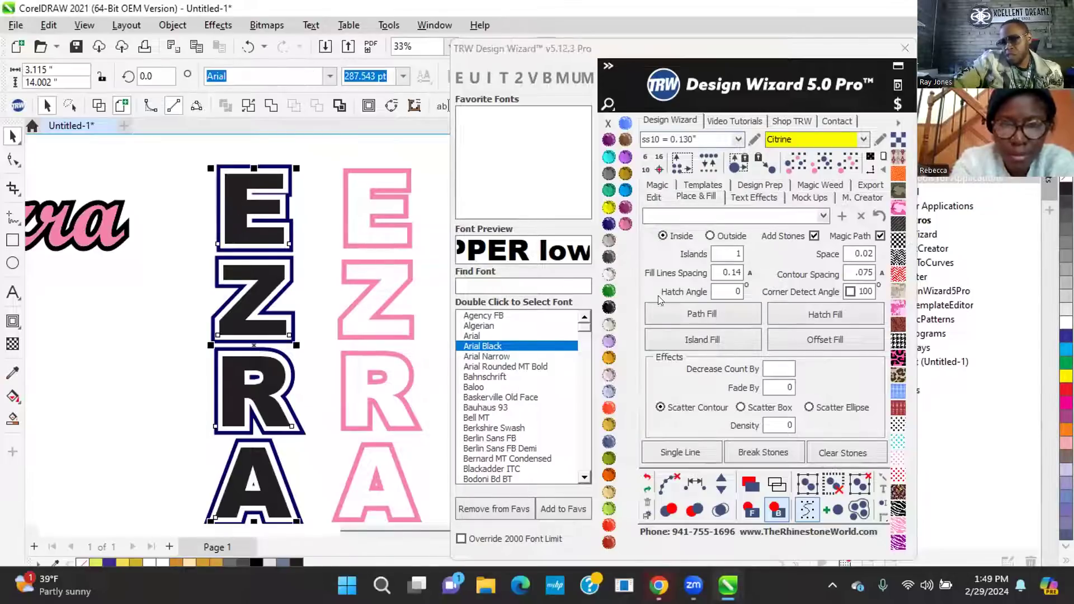
click(832, 316)
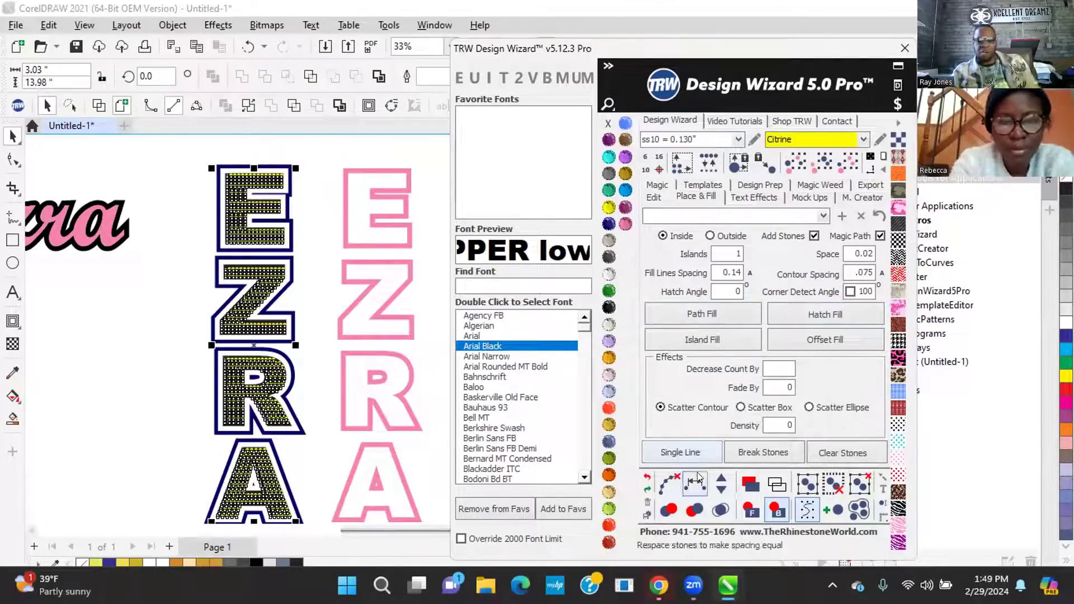
click(719, 509)
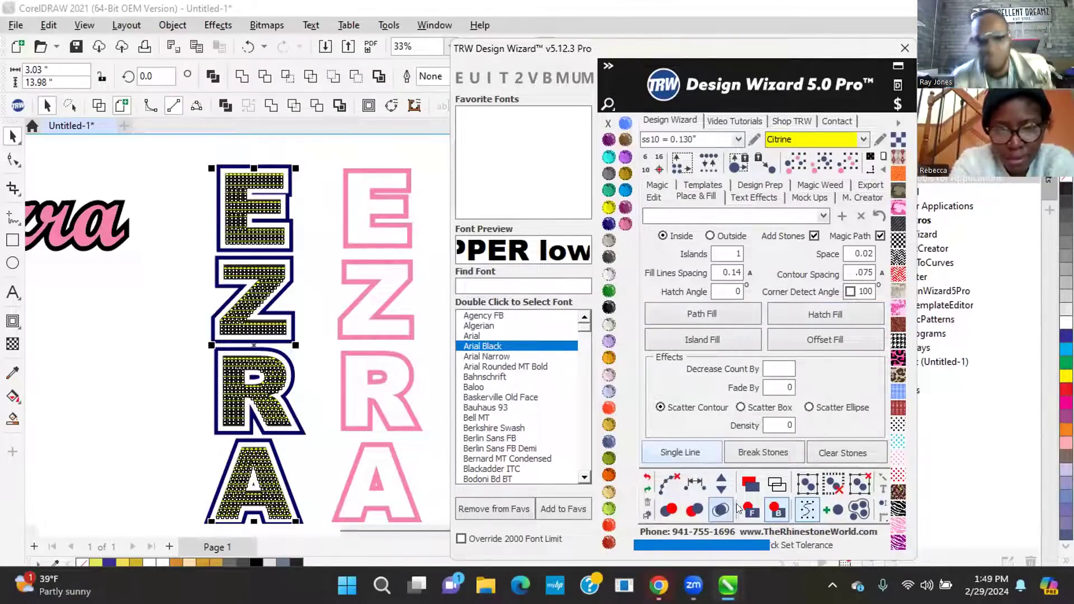
click(153, 307)
scroll(153, 307, down, 1)
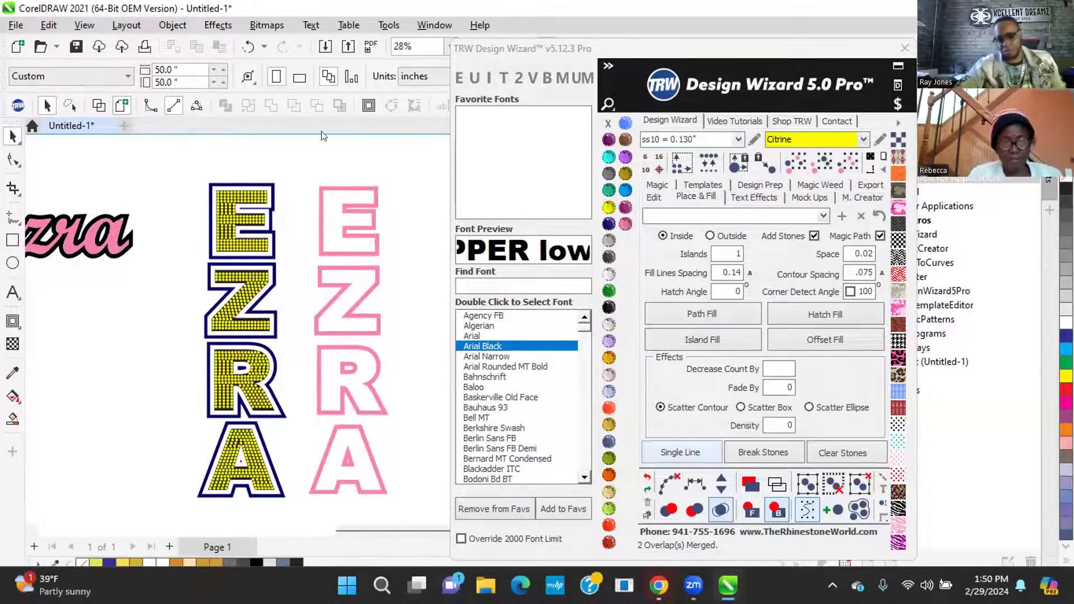
Select the stone-filled vertical name together with its Cobalt contour and bring up the mock-up options
drag(179, 164, 271, 517)
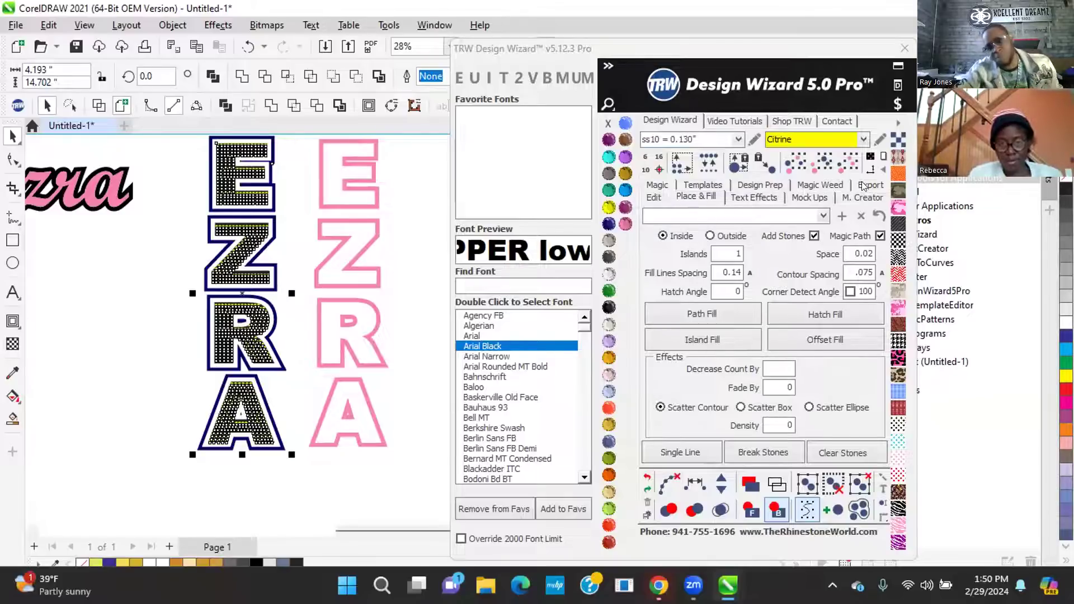
click(809, 196)
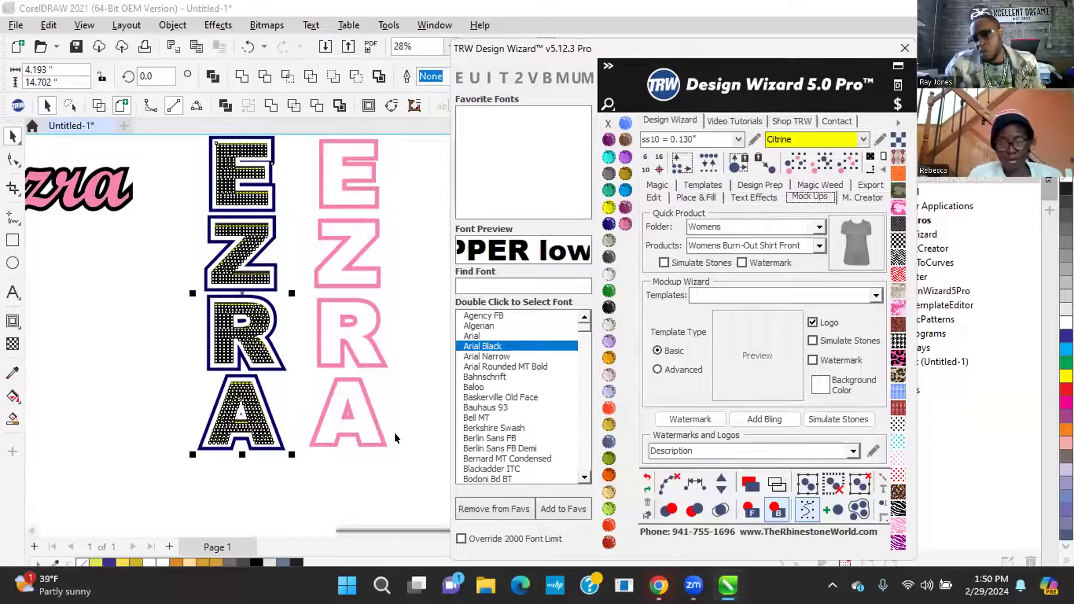
click(819, 227)
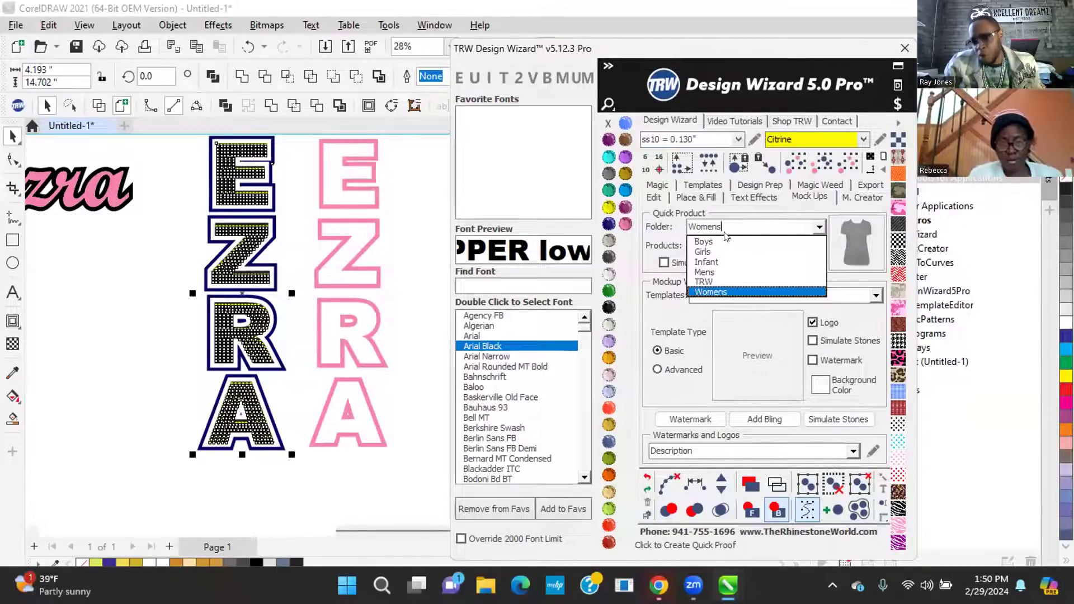
click(721, 282)
click(820, 246)
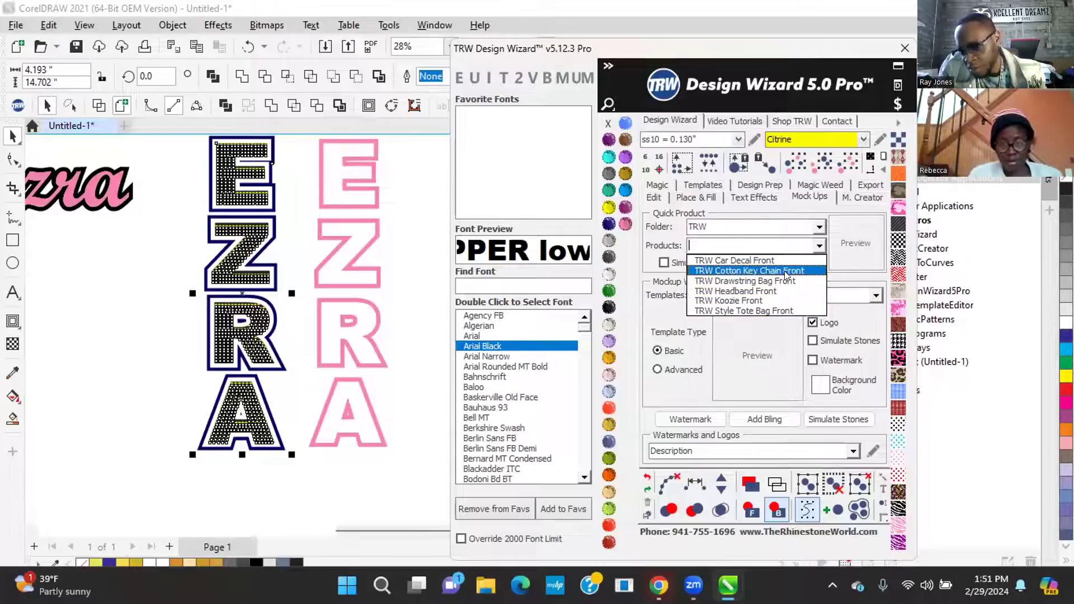
click(819, 228)
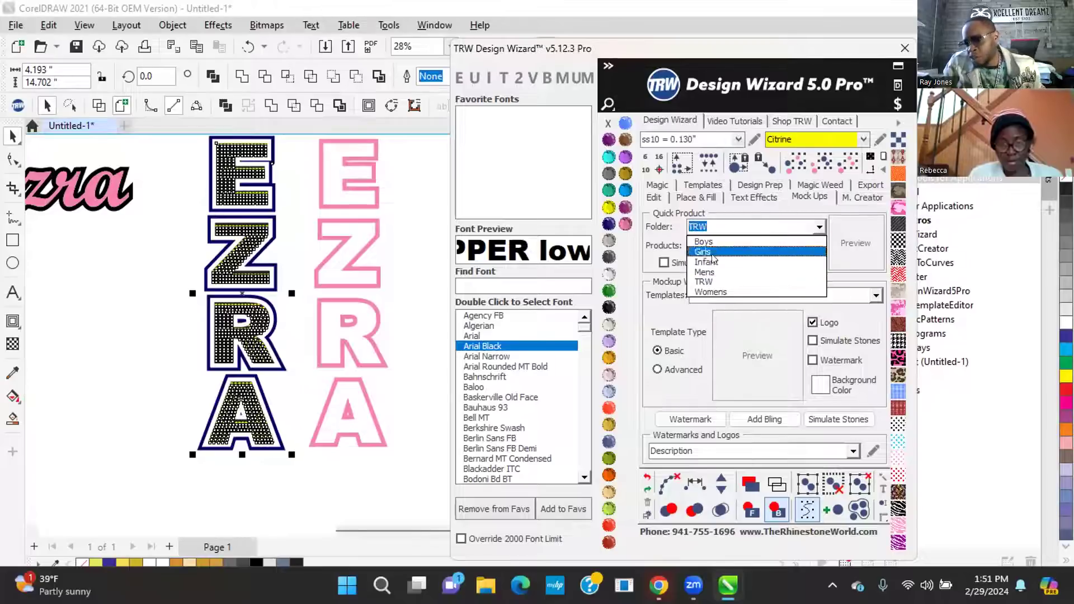
click(720, 292)
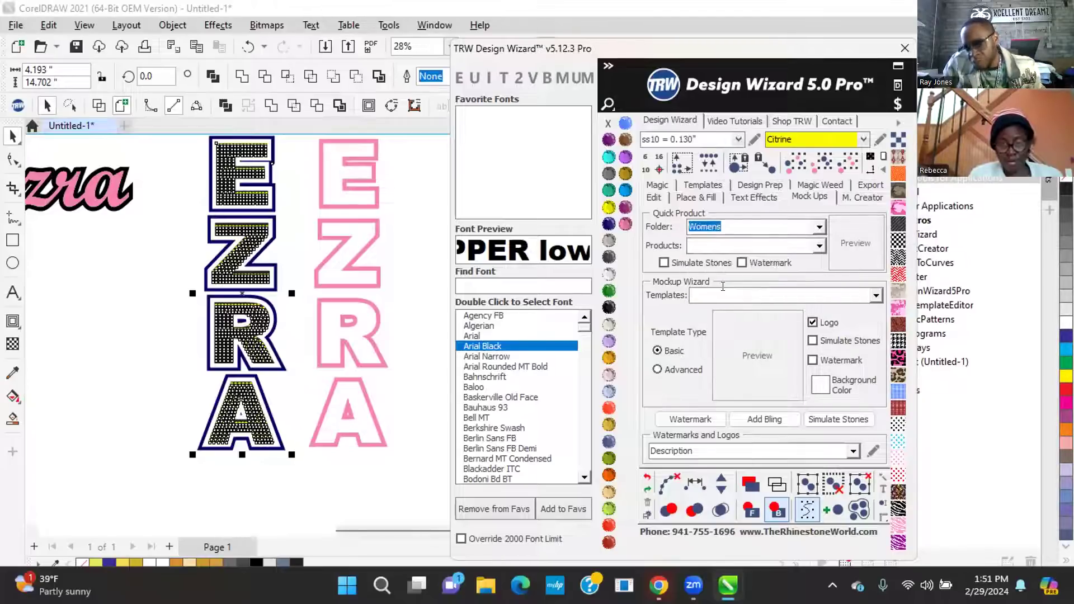
Generate a Womens Scoop-Neck Shirt Front mock-up of the selected name with Simulate Stones enabled
click(819, 246)
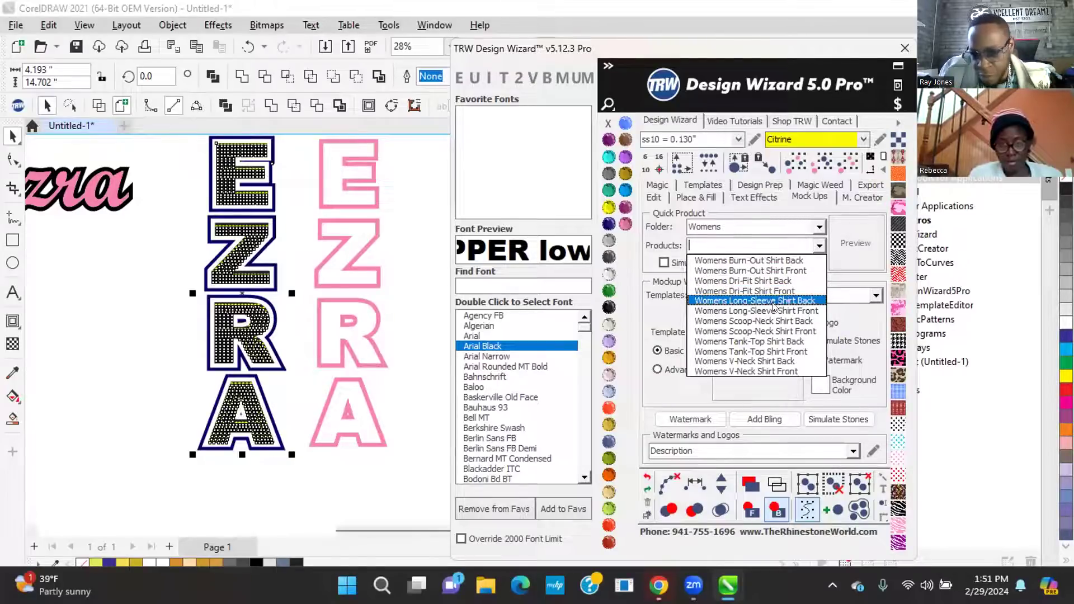
click(782, 331)
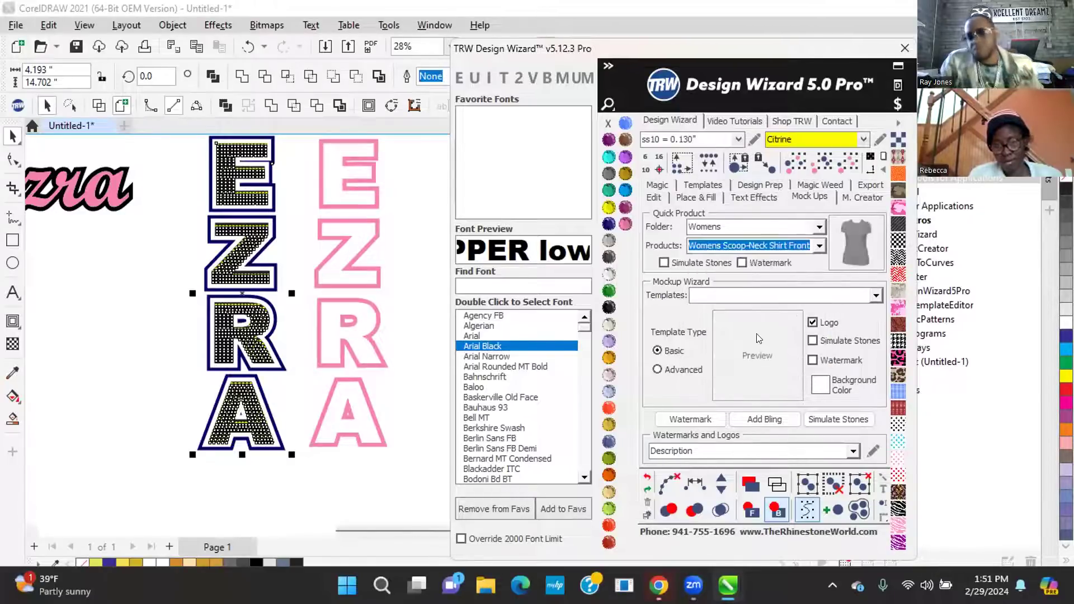
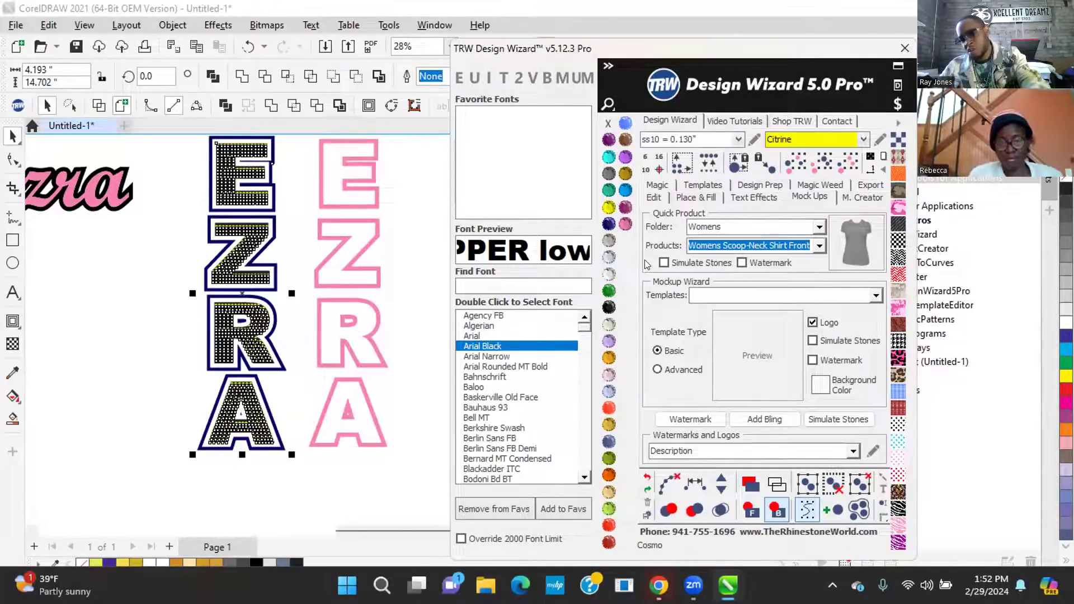
click(663, 262)
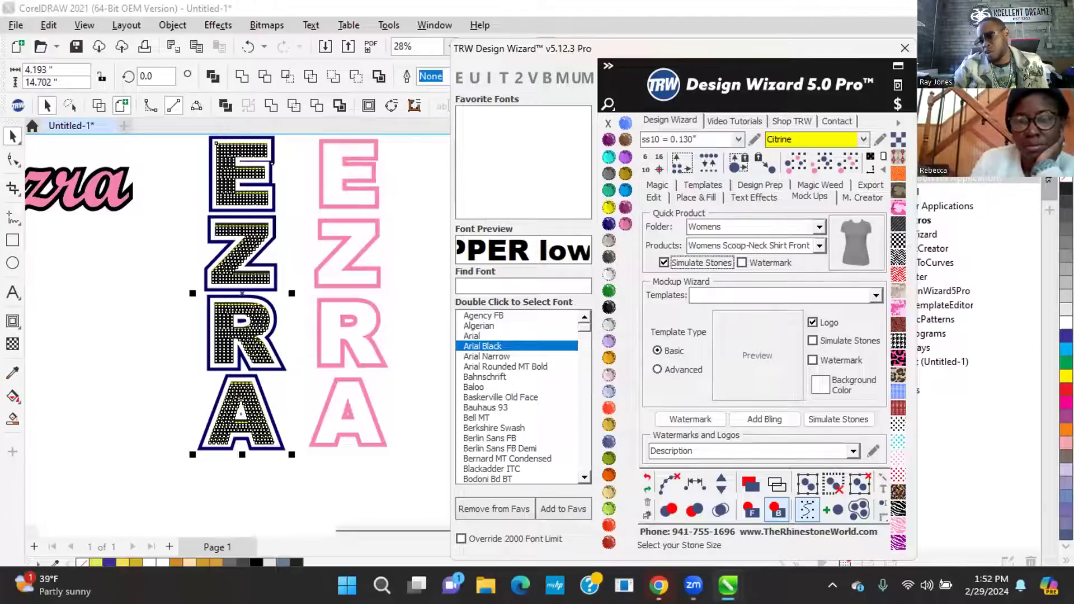
click(862, 245)
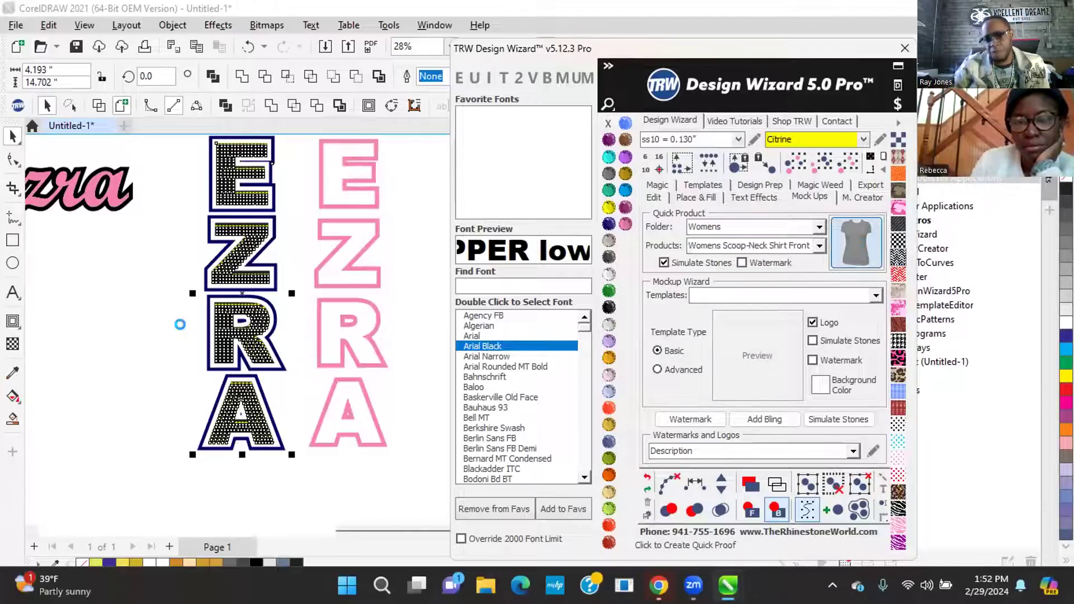
scroll(215, 227, down, 1)
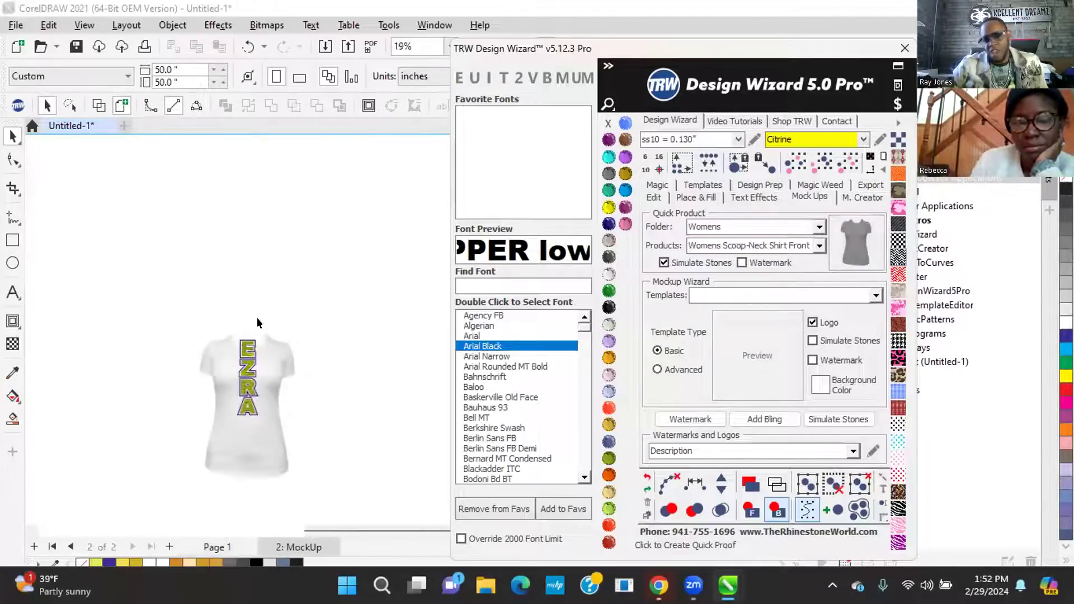
scroll(232, 431, up, 2)
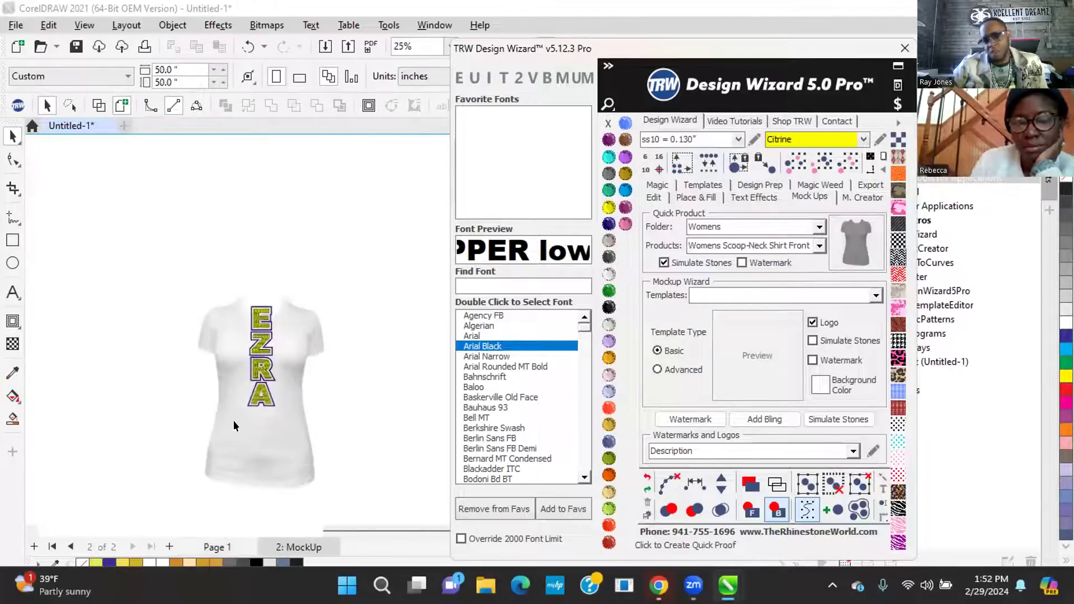
Move the shirt image upward behind the vertical name so the lettering sits lower on the chest, and deselect it
click(291, 461)
click(347, 203)
click(293, 467)
drag(312, 473, 320, 441)
click(394, 385)
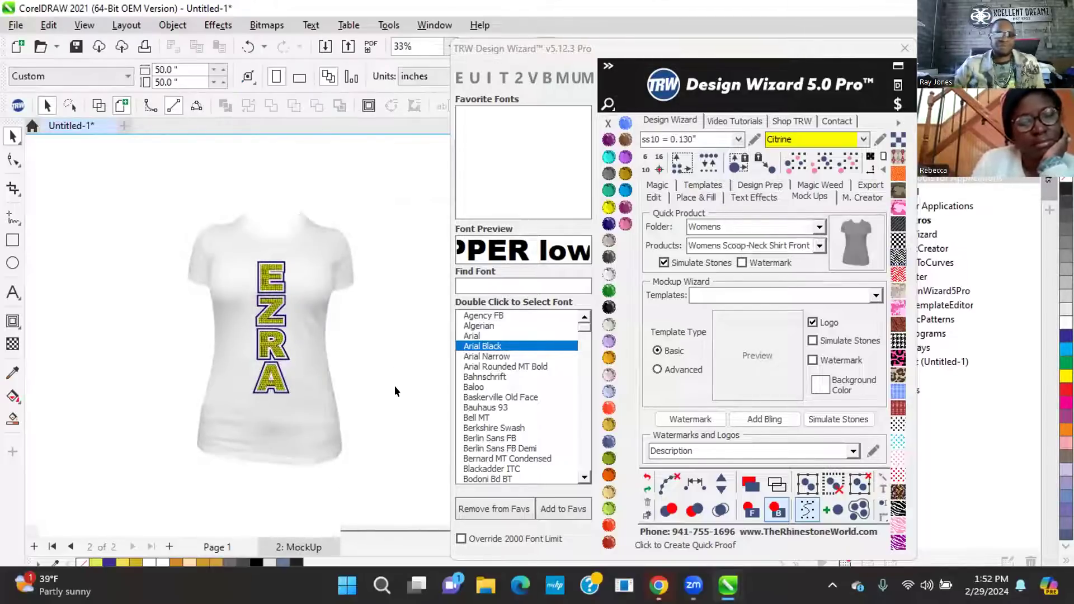
Recolor the mock-up shirt Jet Black and deselect it
scroll(240, 300, up, 3)
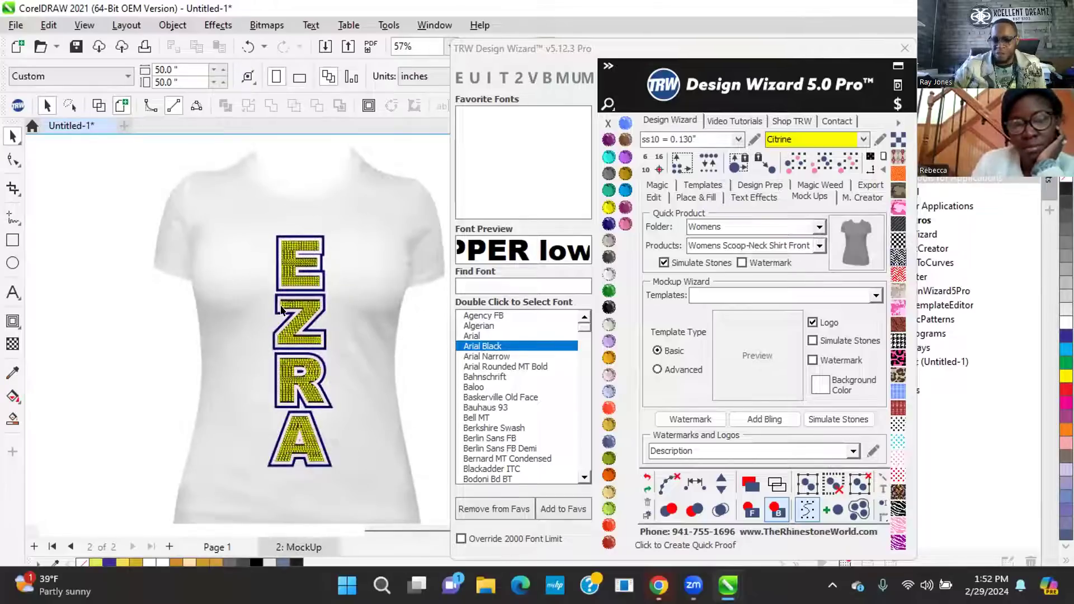
scroll(280, 309, up, 1)
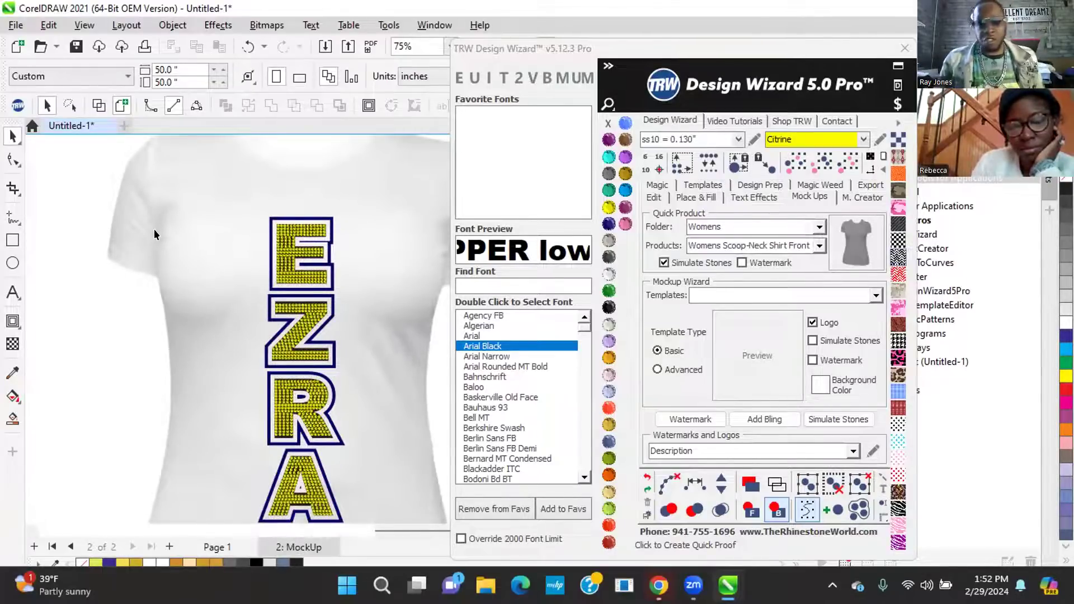
click(206, 193)
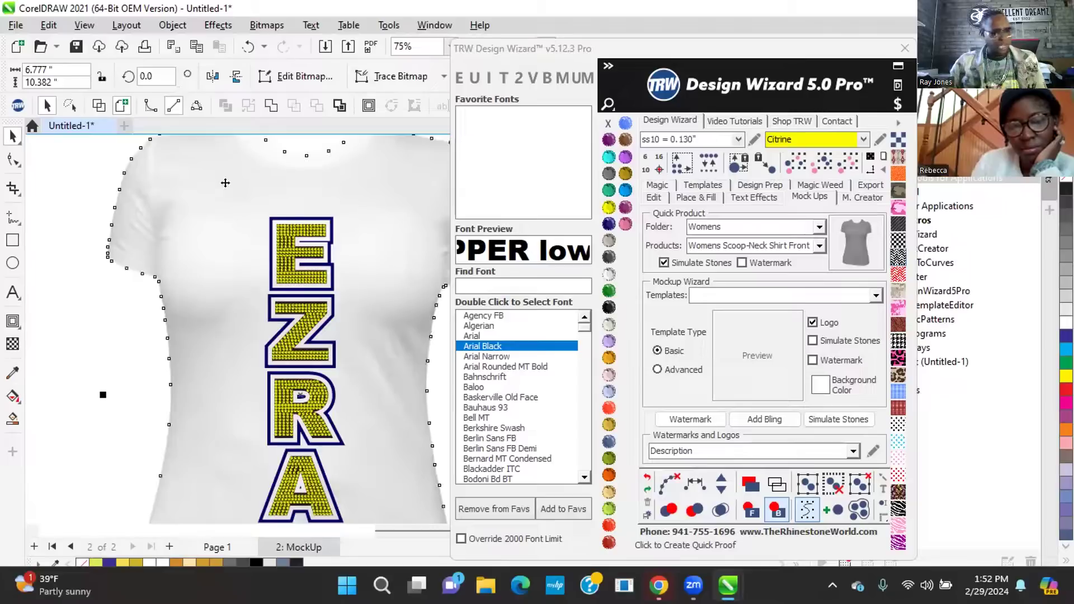
click(608, 307)
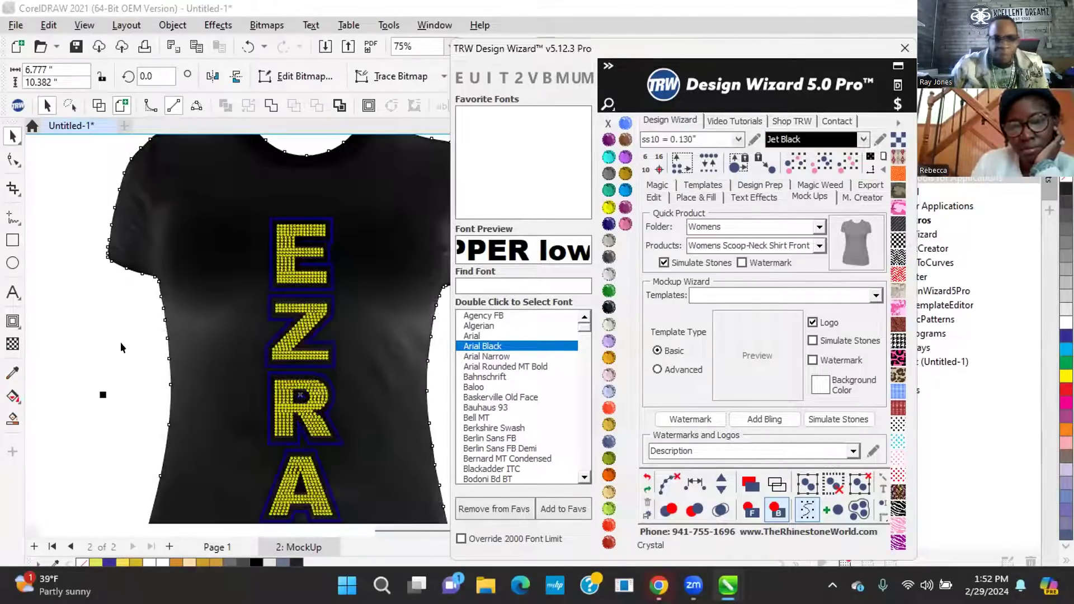
click(102, 320)
Recolor the Cobalt contour around the mock-up's lettering TRW Pink
scroll(277, 250, up, 3)
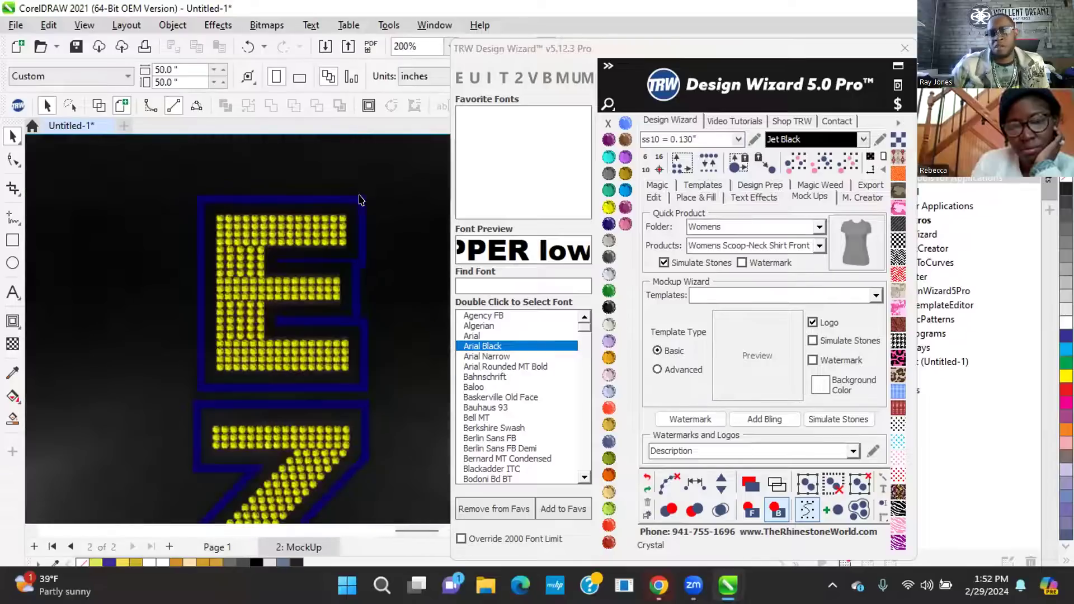
click(360, 200)
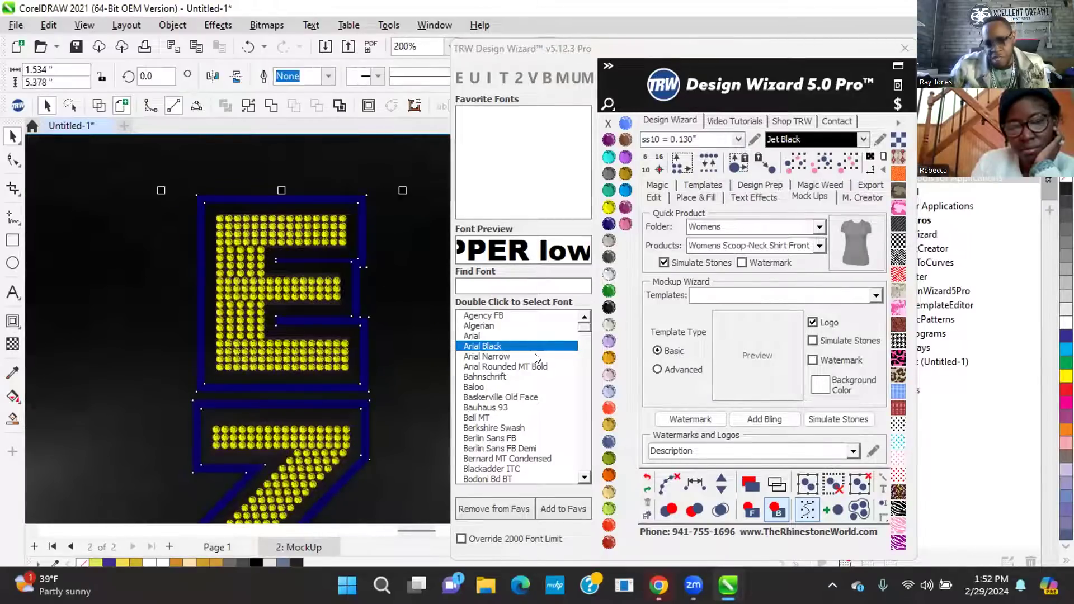
click(623, 224)
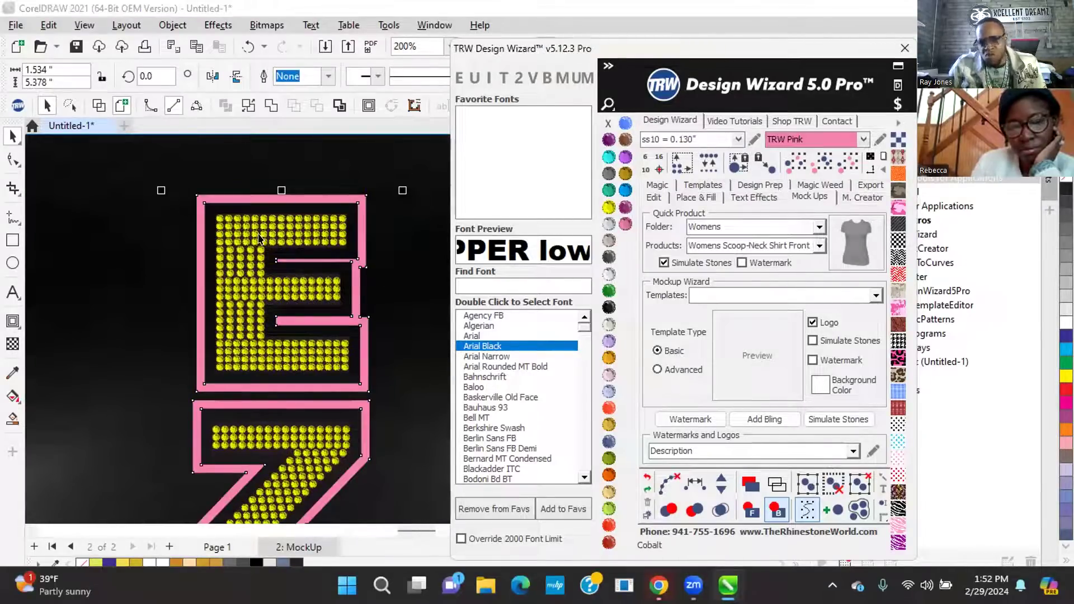
Select all stones matching the size and color of a stone in the letter E, and reselect a single stone
click(281, 234)
click(847, 170)
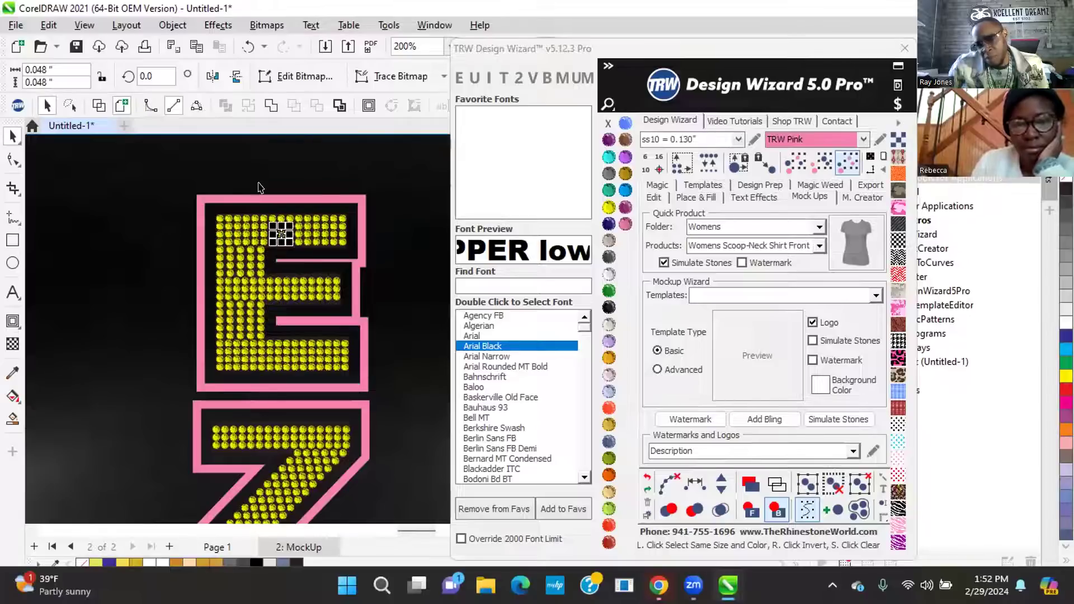
click(297, 223)
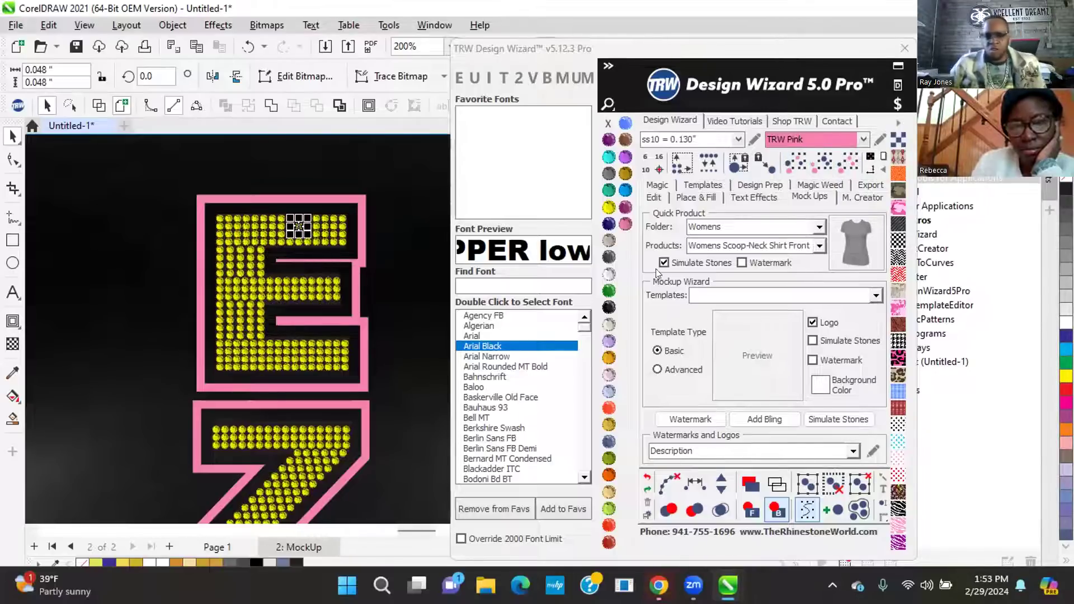
click(656, 184)
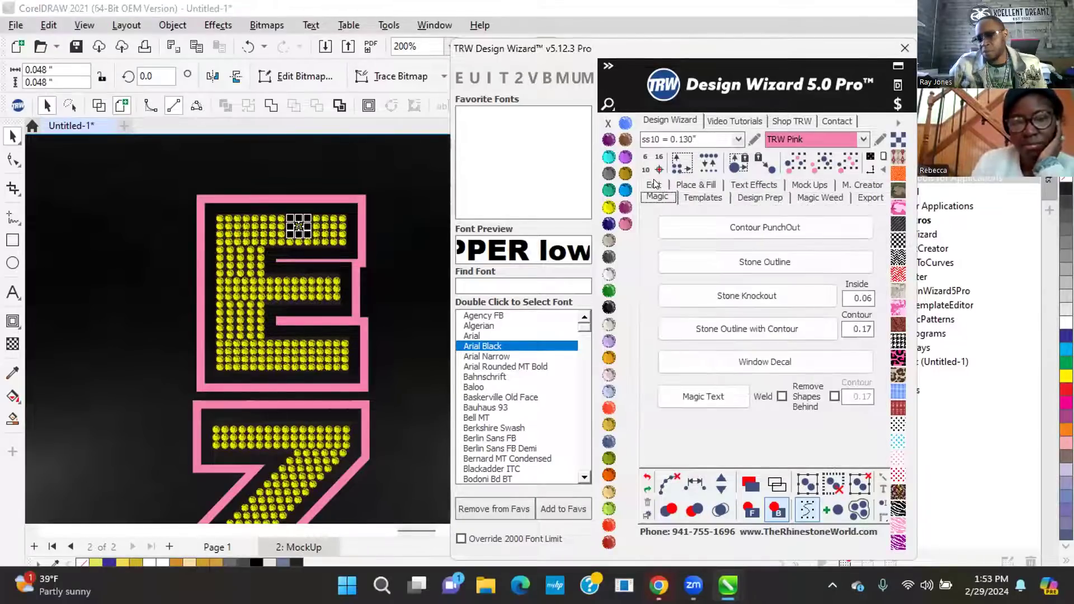
click(696, 197)
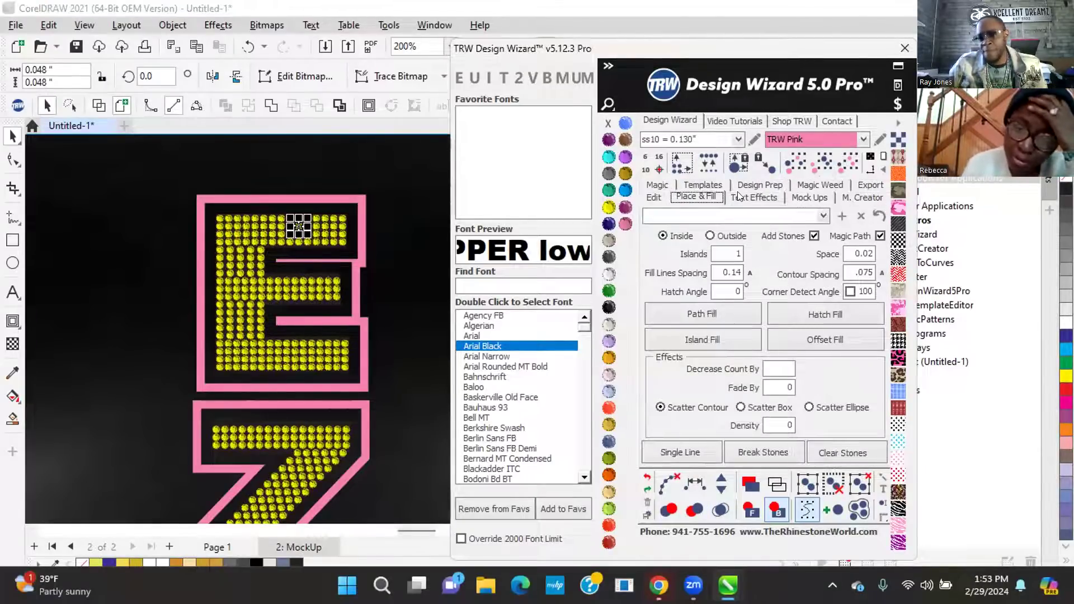
click(760, 185)
click(810, 184)
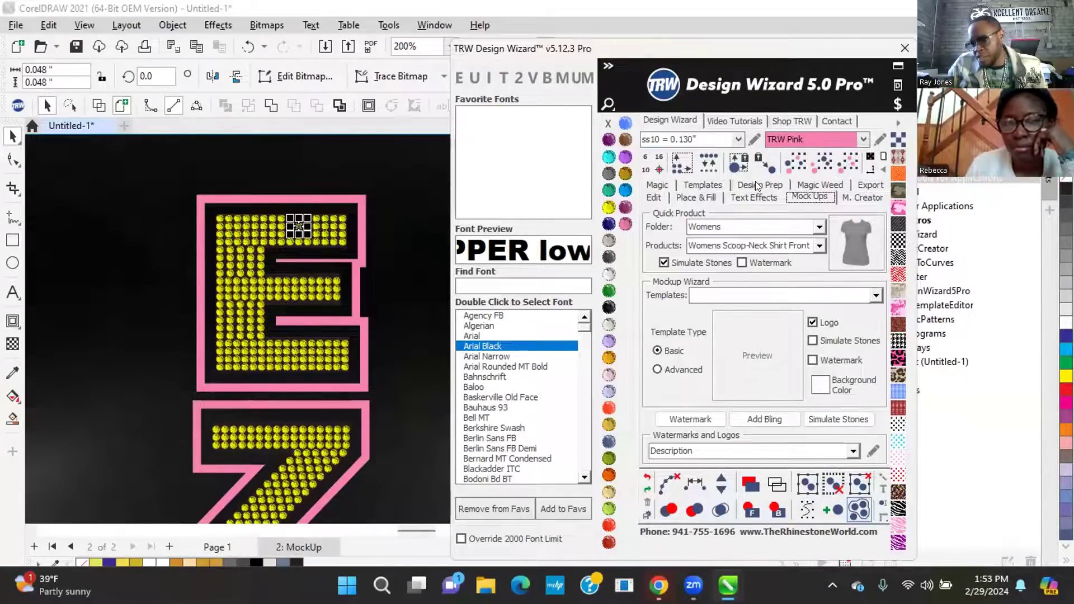
click(756, 186)
click(696, 197)
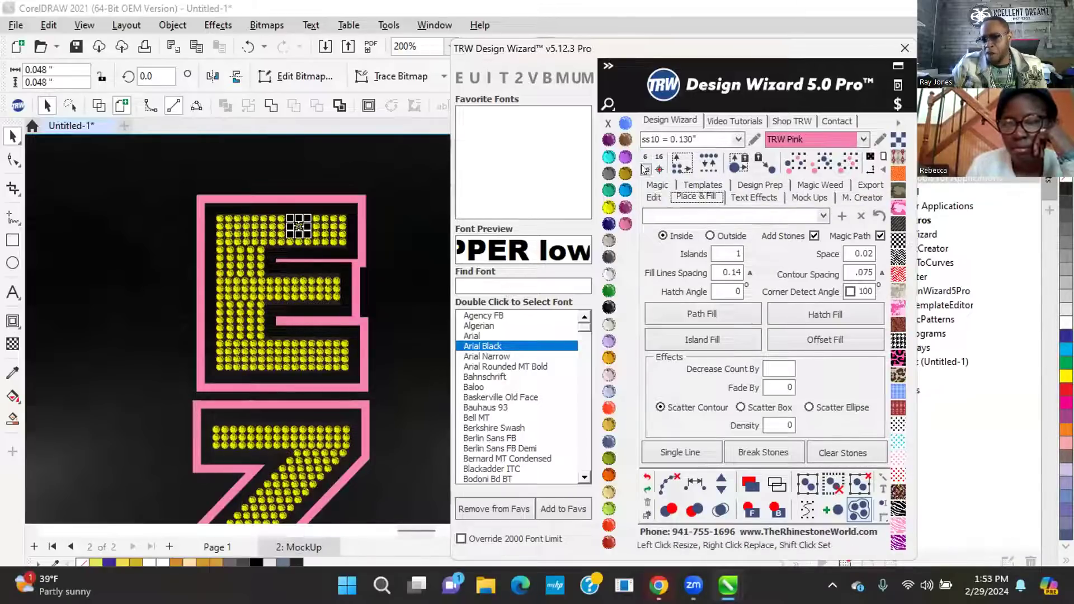
click(737, 139)
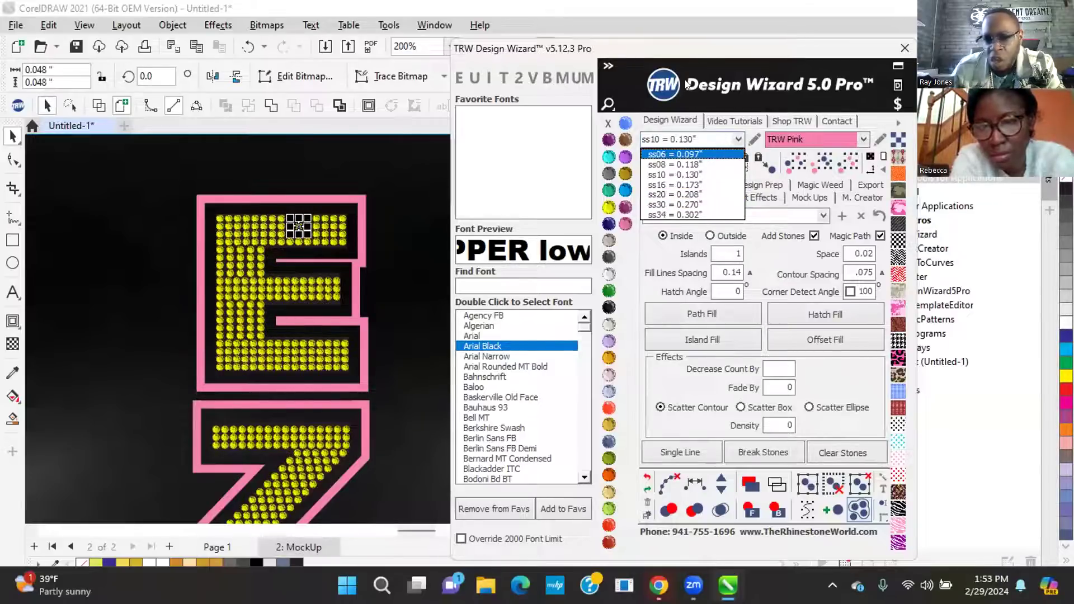
click(598, 156)
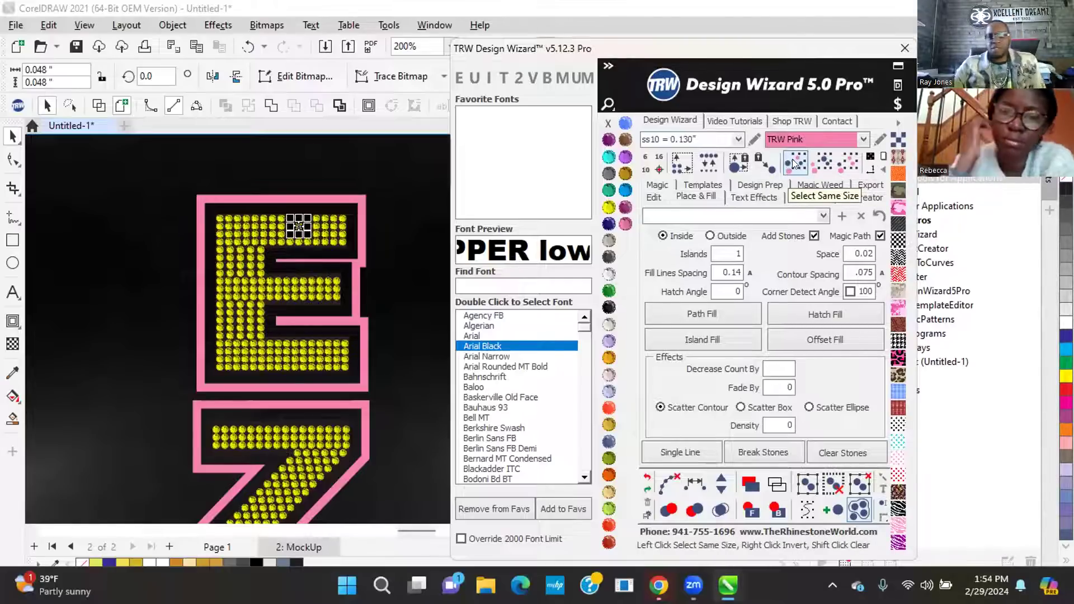
Select all stones of the same size as the upper corner stone of the letter E, and clear the selection
click(745, 168)
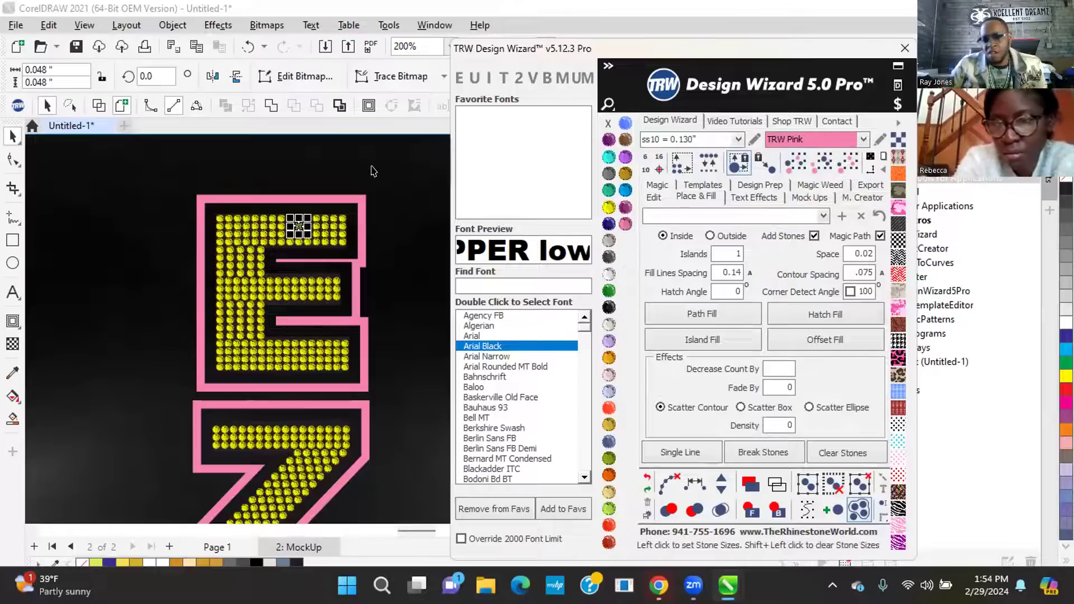
click(340, 220)
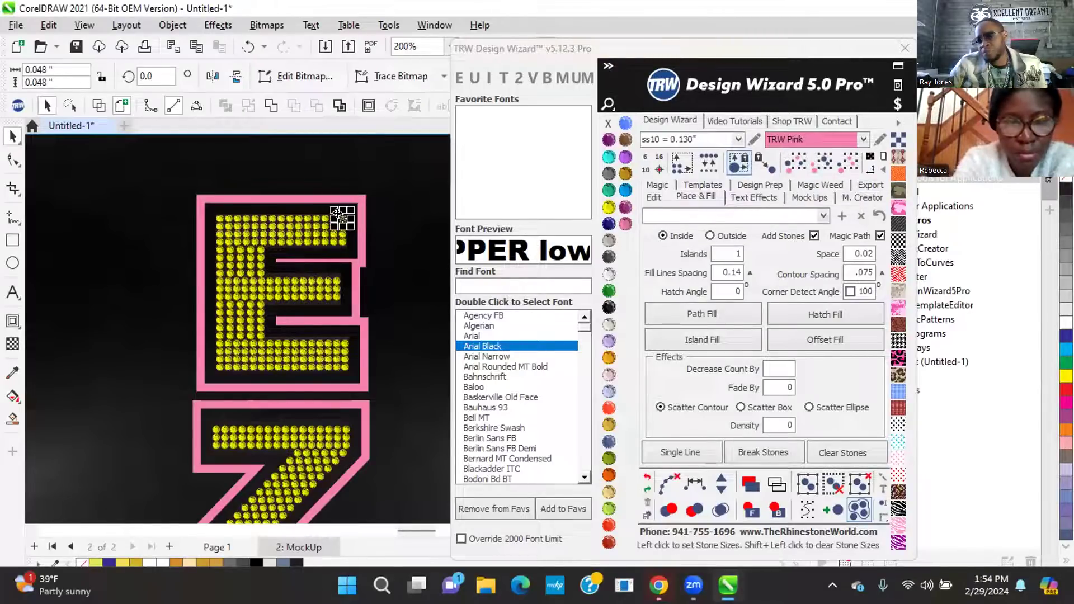
click(788, 163)
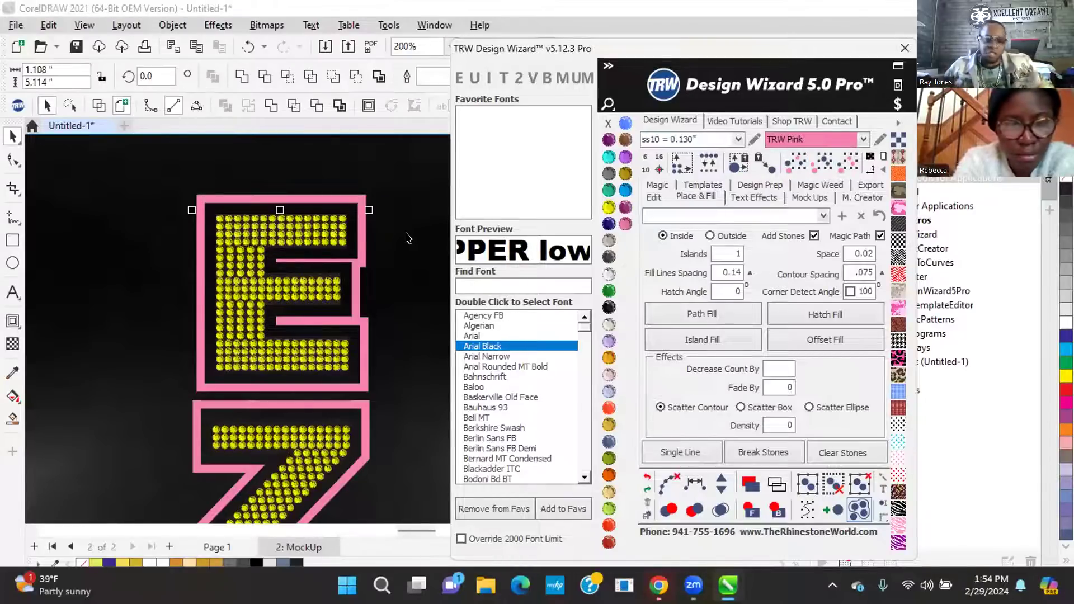
scroll(335, 361, down, 1)
scroll(274, 277, down, 2)
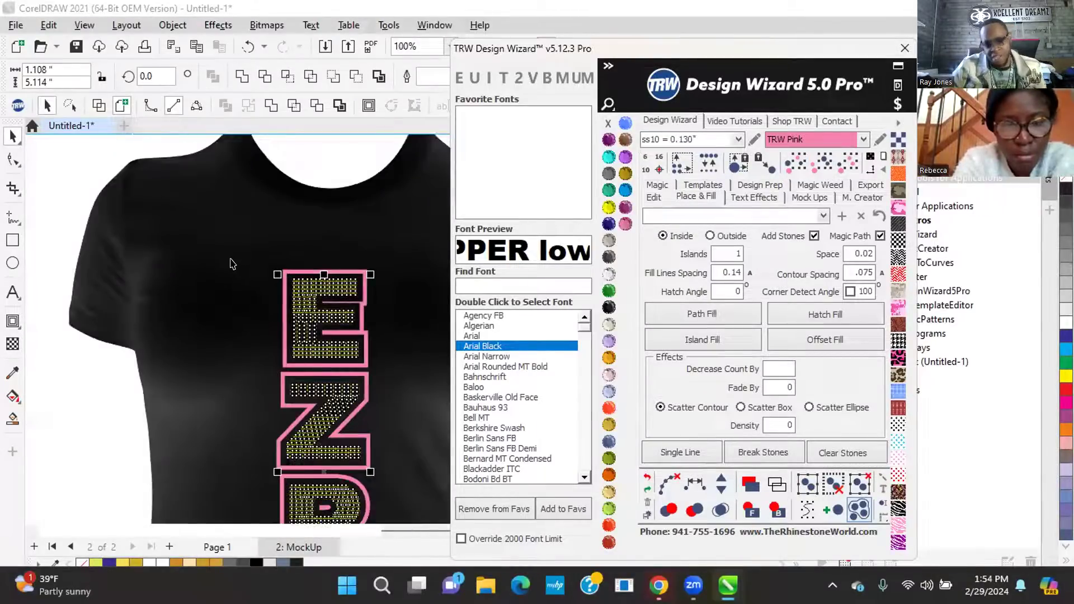
click(168, 334)
scroll(169, 358, down, 1)
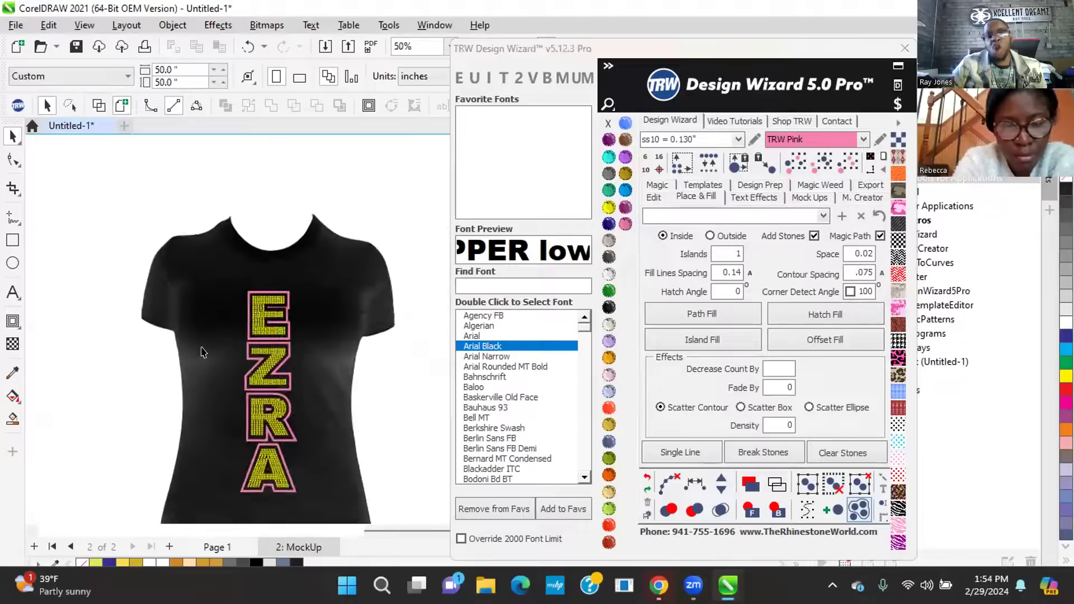
Recolor the stones of the letter A TRW Blue and deselect them
drag(402, 512, 208, 439)
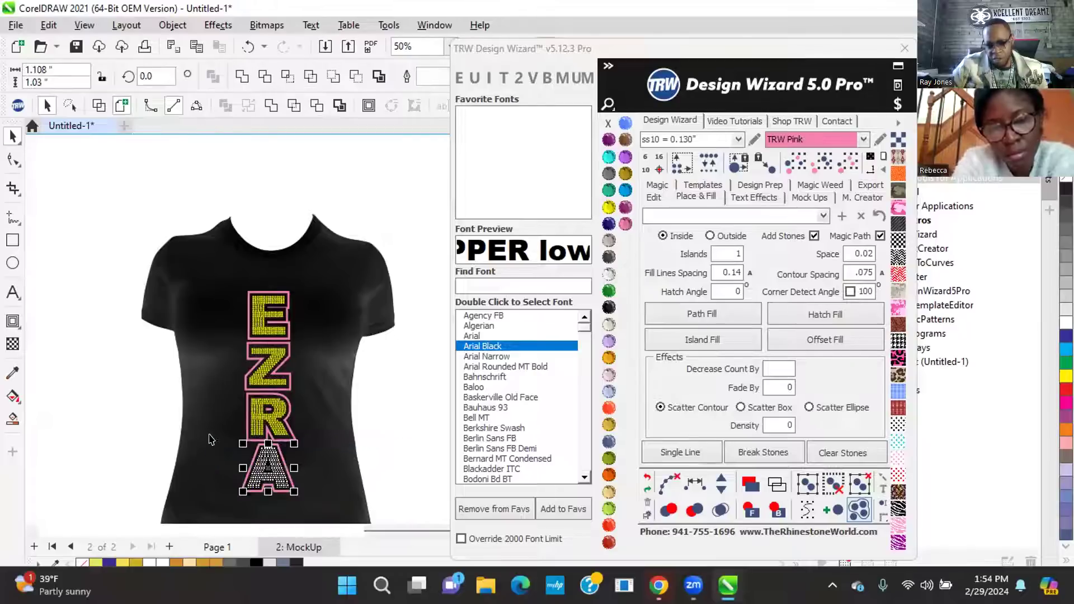
click(625, 190)
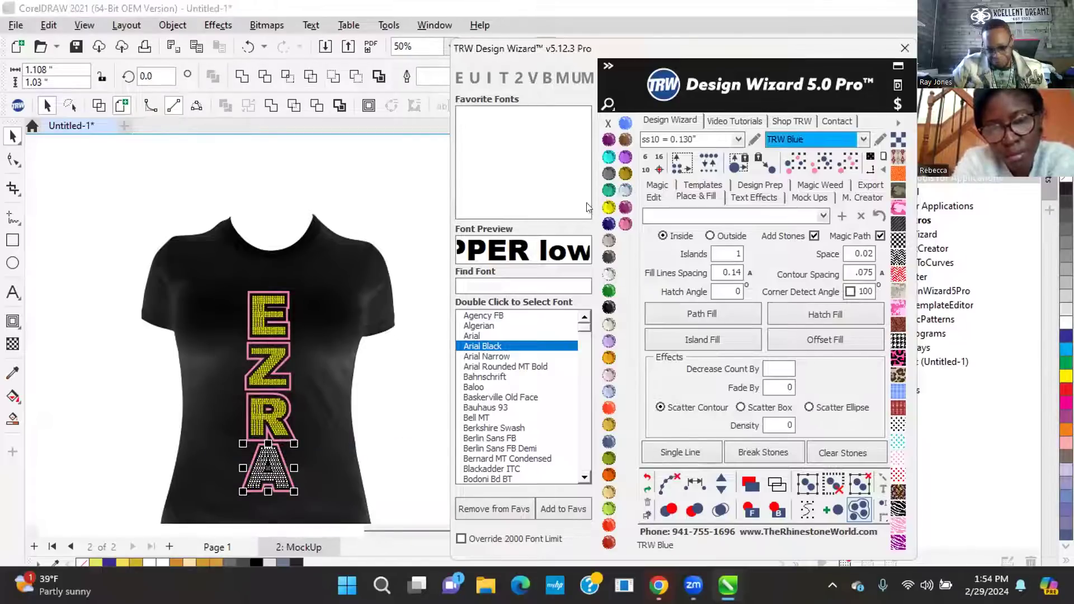
click(392, 377)
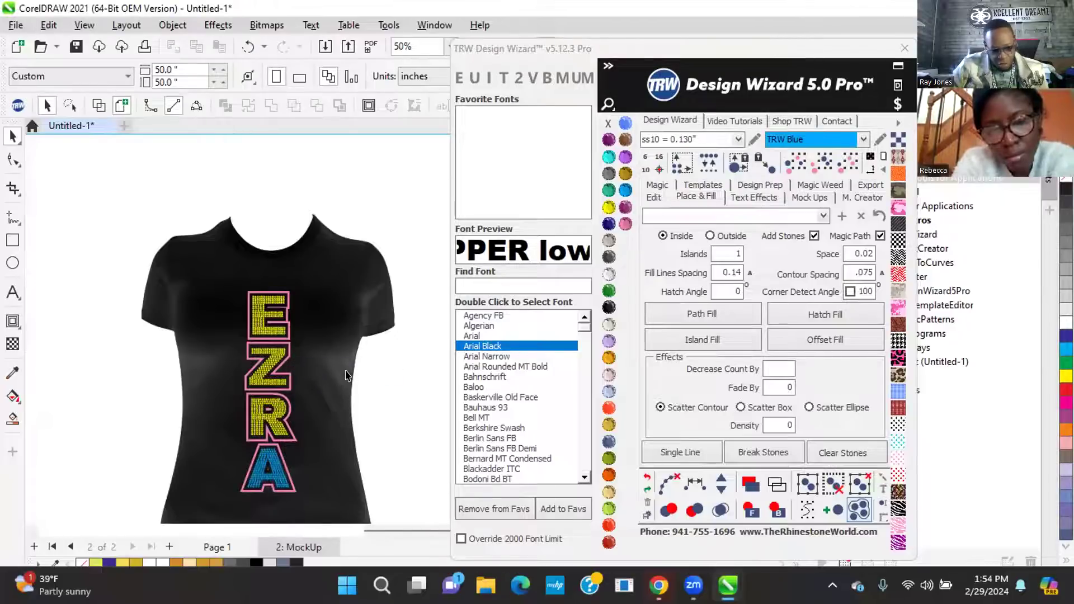
Recolor the stones in the upper part of the letter Z Emerald, leaving out its bottom rows, and deselect them
drag(290, 366, 221, 339)
click(608, 290)
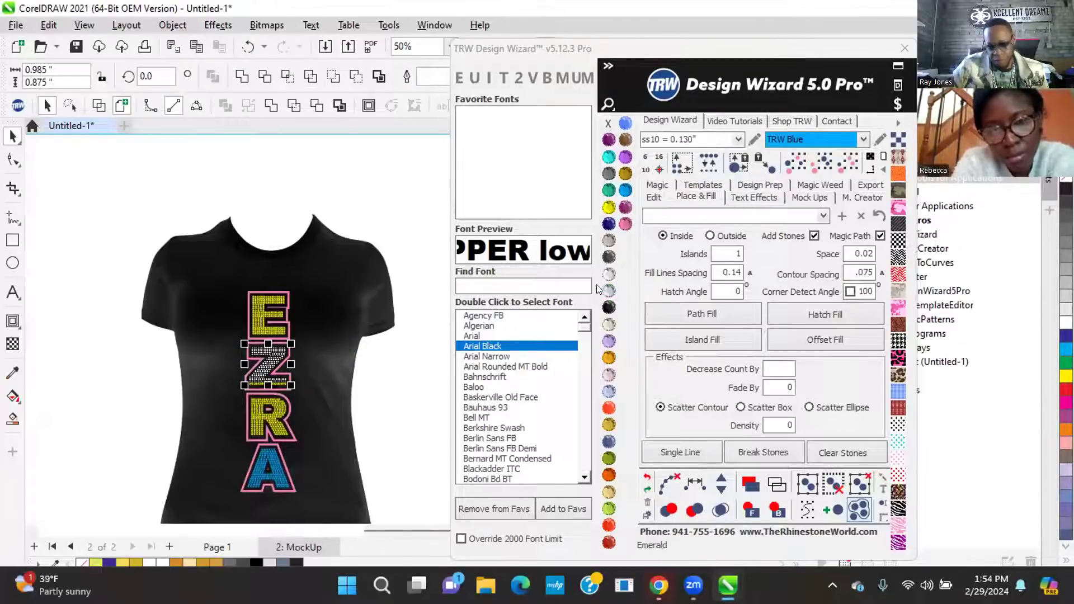
click(390, 390)
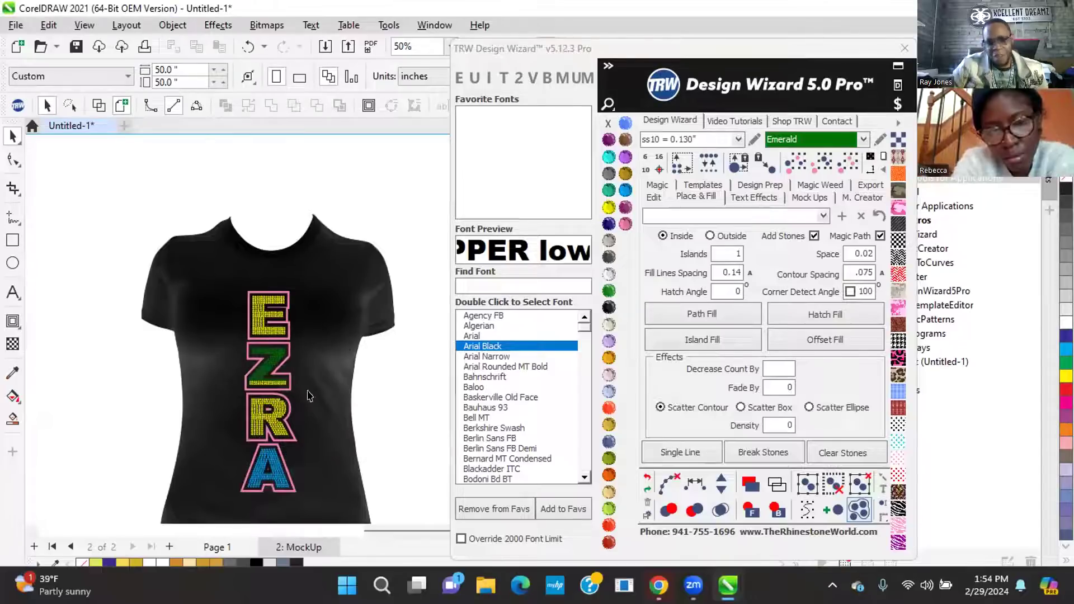
Select every stone in the mock-up that has the same size as a stone in the letter E, and deselect
click(256, 312)
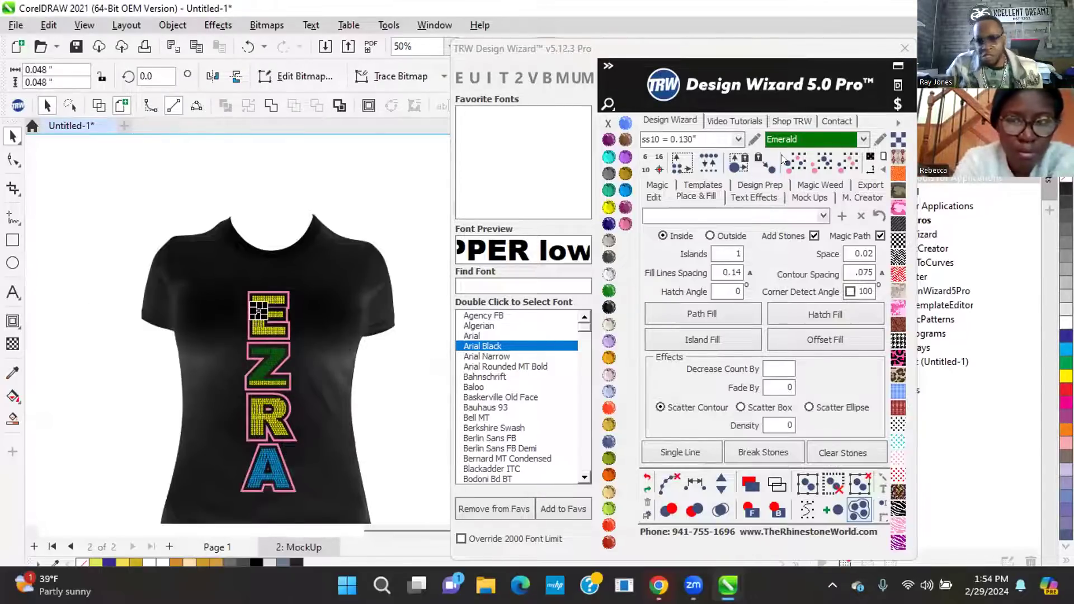
click(796, 163)
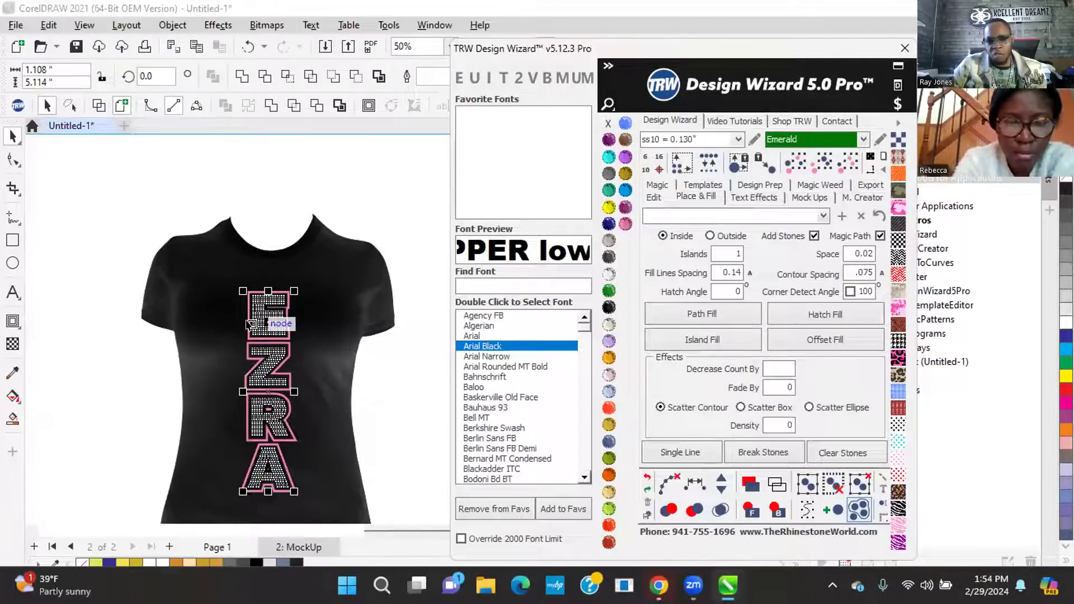
click(280, 196)
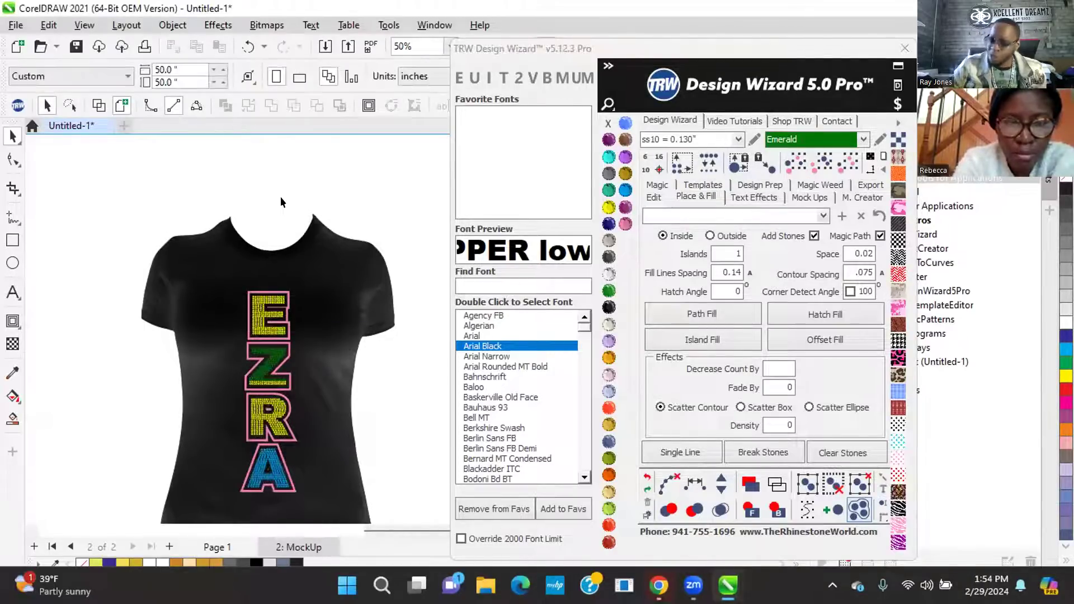
Select all stones with the same color as a yellow stone in the letter E, and clear the selection
click(257, 320)
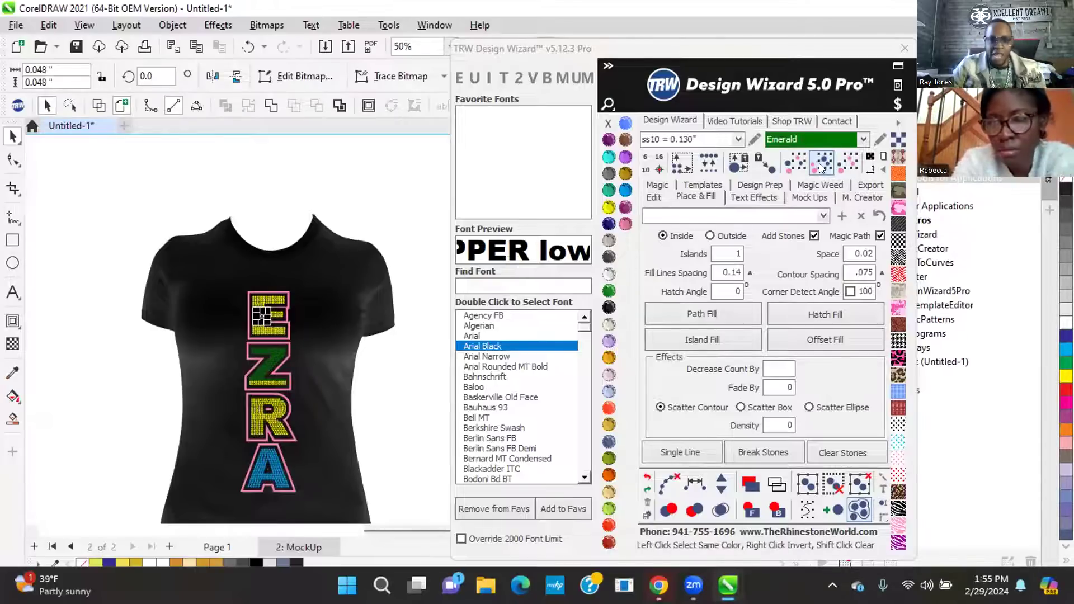
click(820, 165)
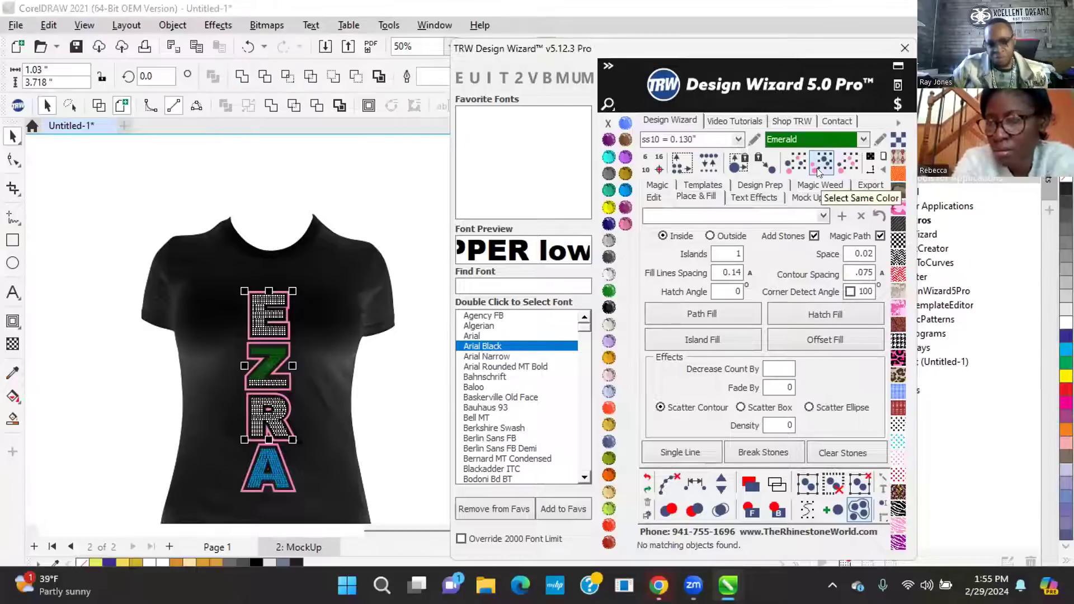
scroll(192, 235, down, 1)
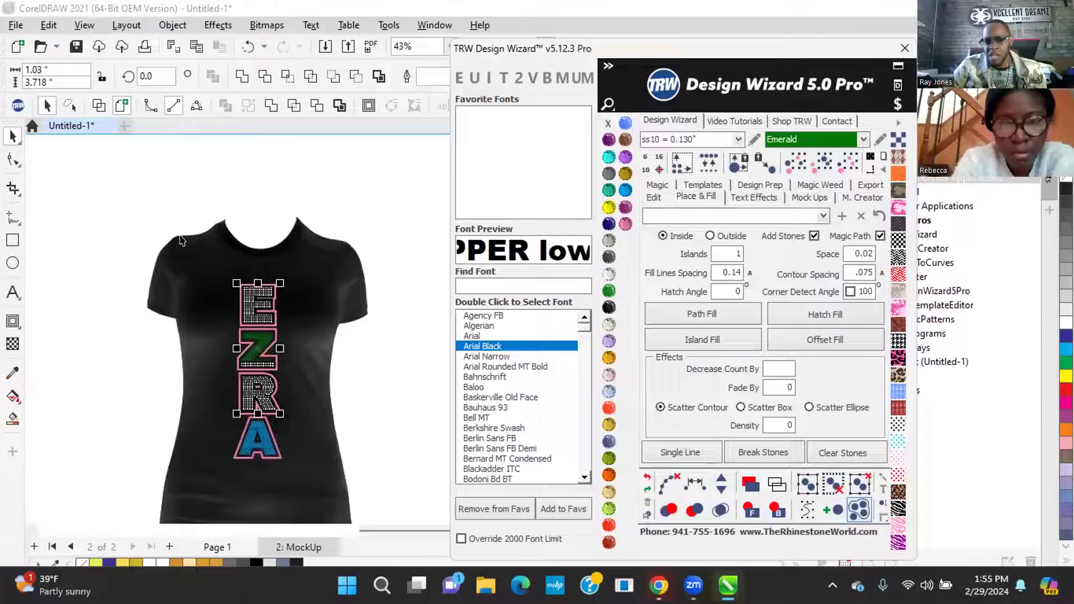
click(264, 154)
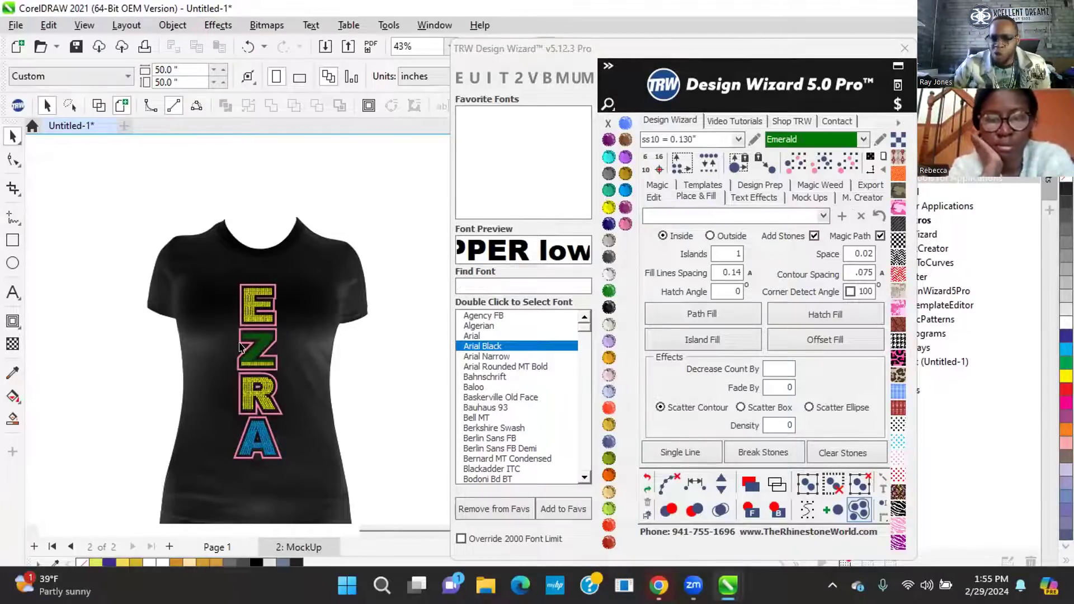
Select all stones that match both the size and color of a yellow stone in the letter E
click(247, 297)
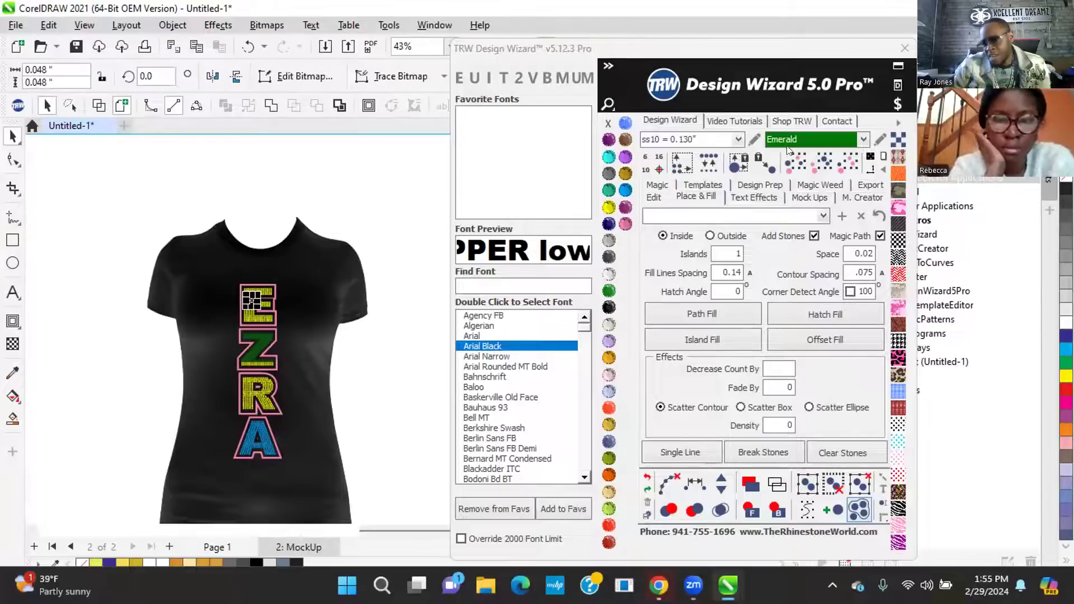
click(845, 162)
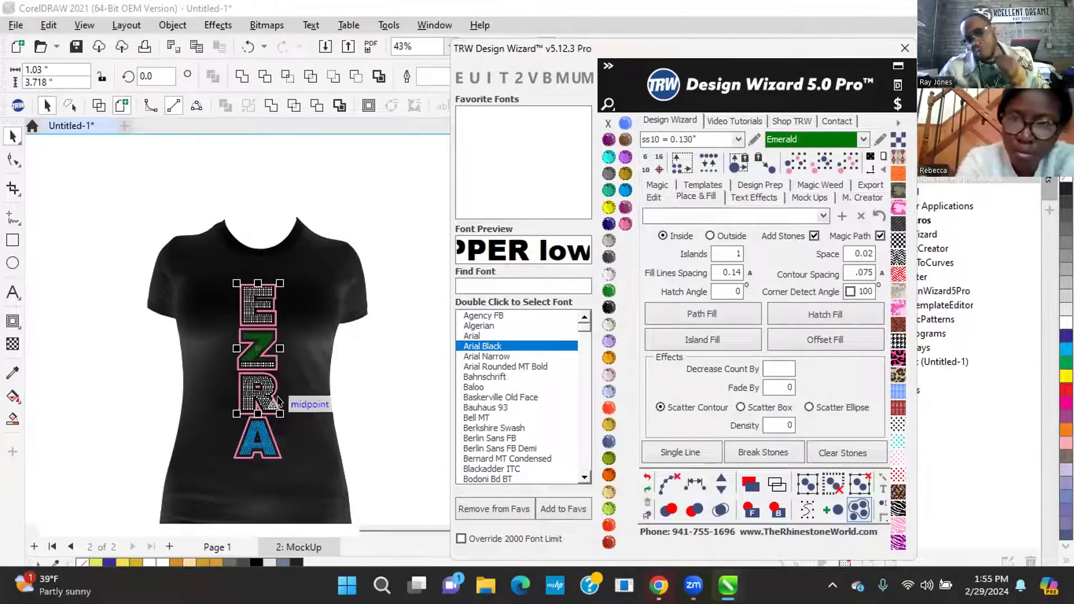
scroll(193, 386, up, 2)
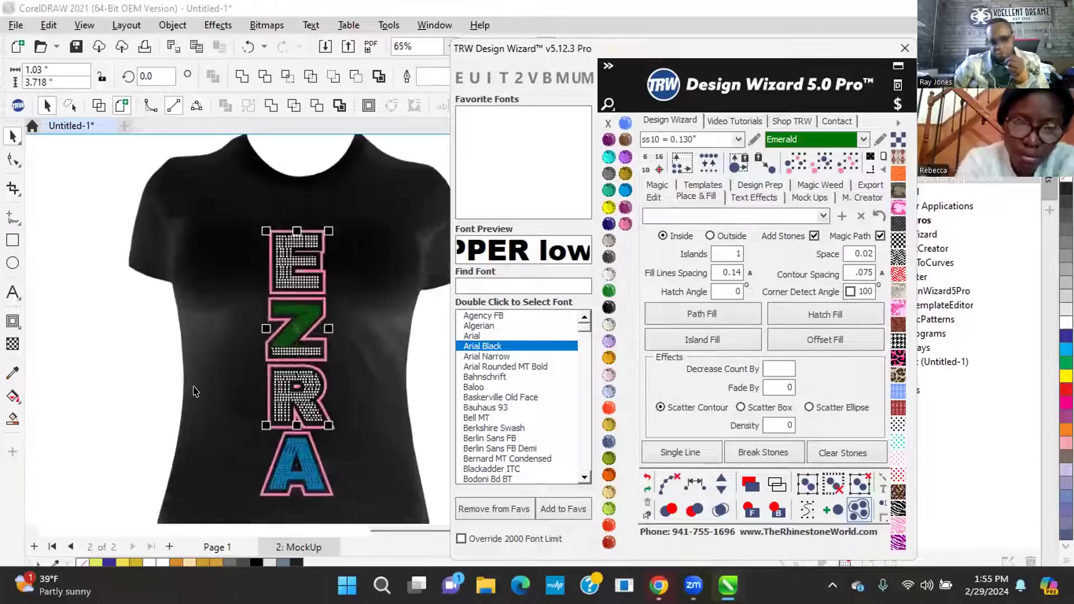
Select the stones matching an Emerald stone of the Z in size and color, and repeat with a TRW Blue stone of the A
click(297, 322)
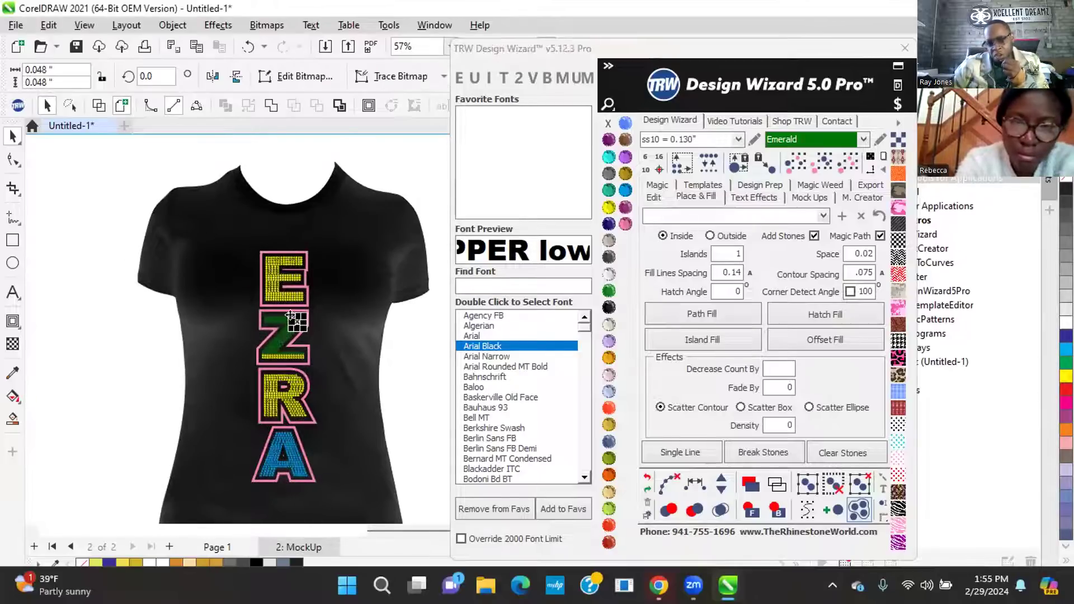
click(847, 162)
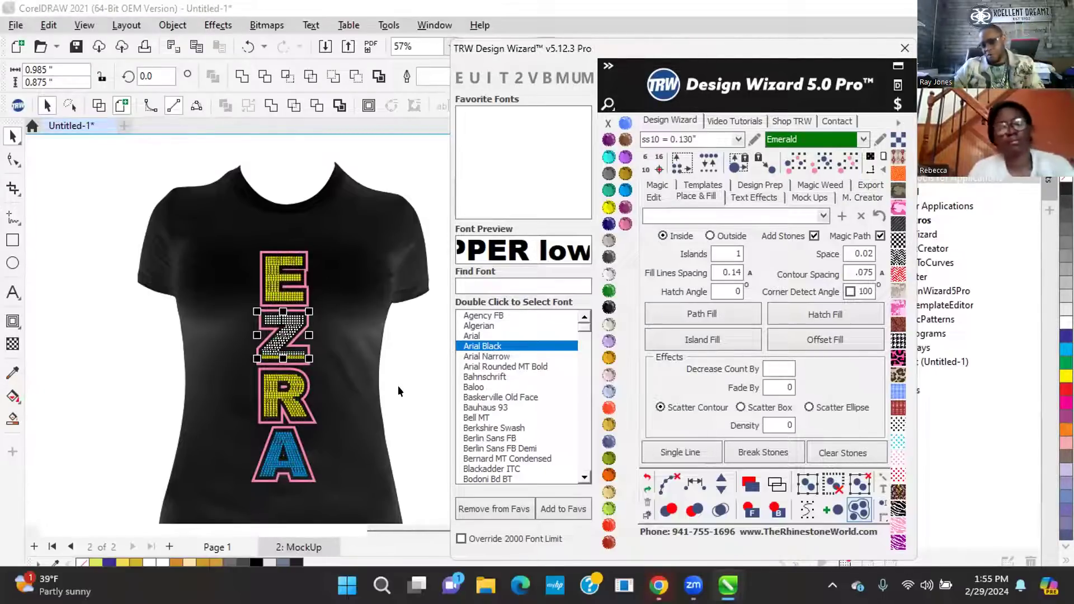
click(284, 431)
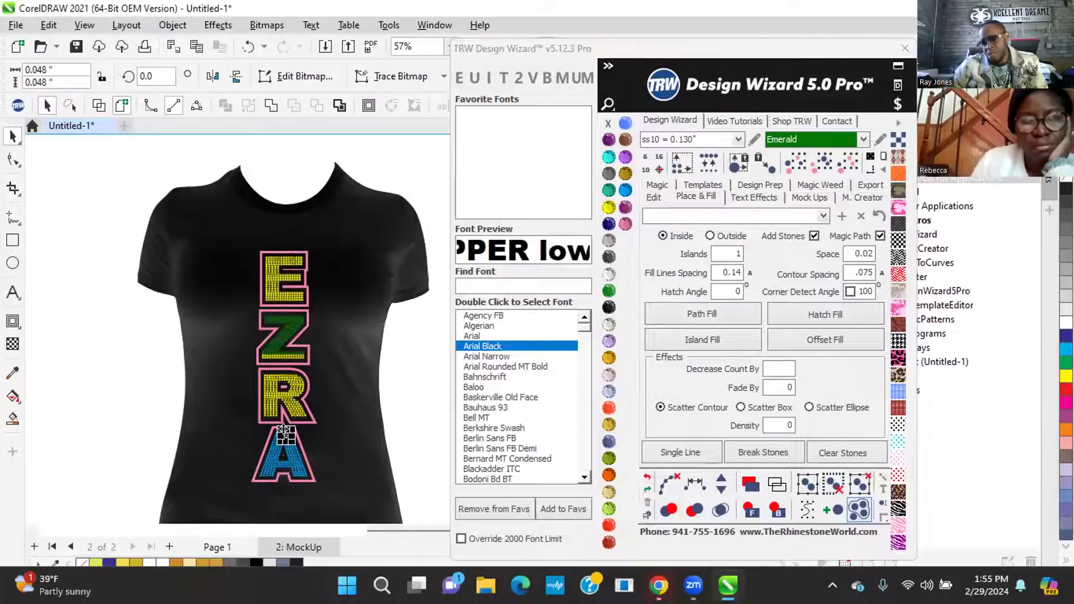
click(848, 162)
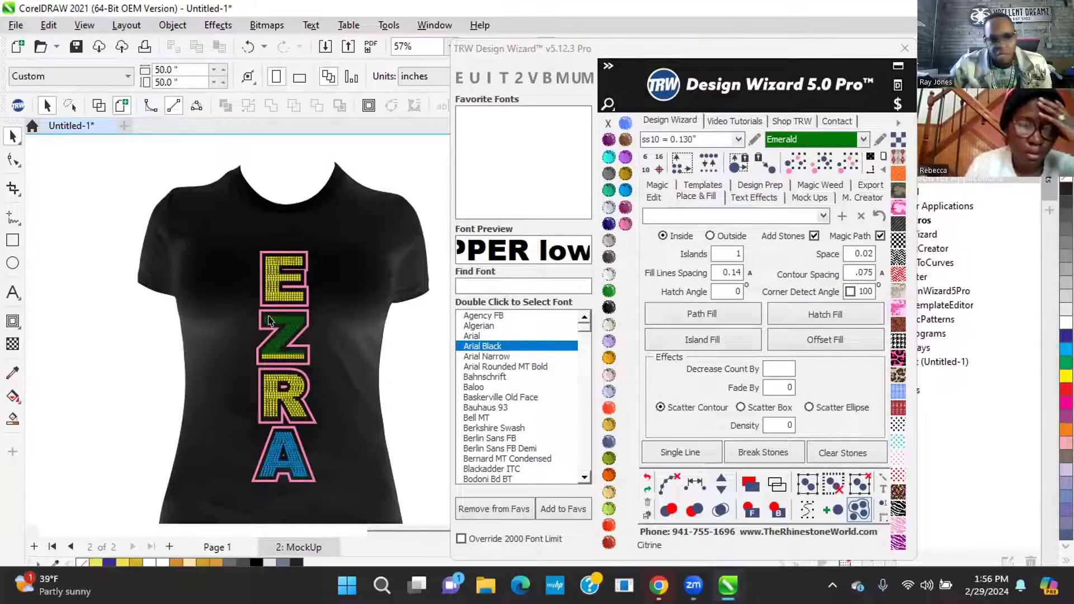
Use Smart Fill on the pink contour around the letter E and recolor the resulting shape Amethyst
scroll(269, 320, up, 2)
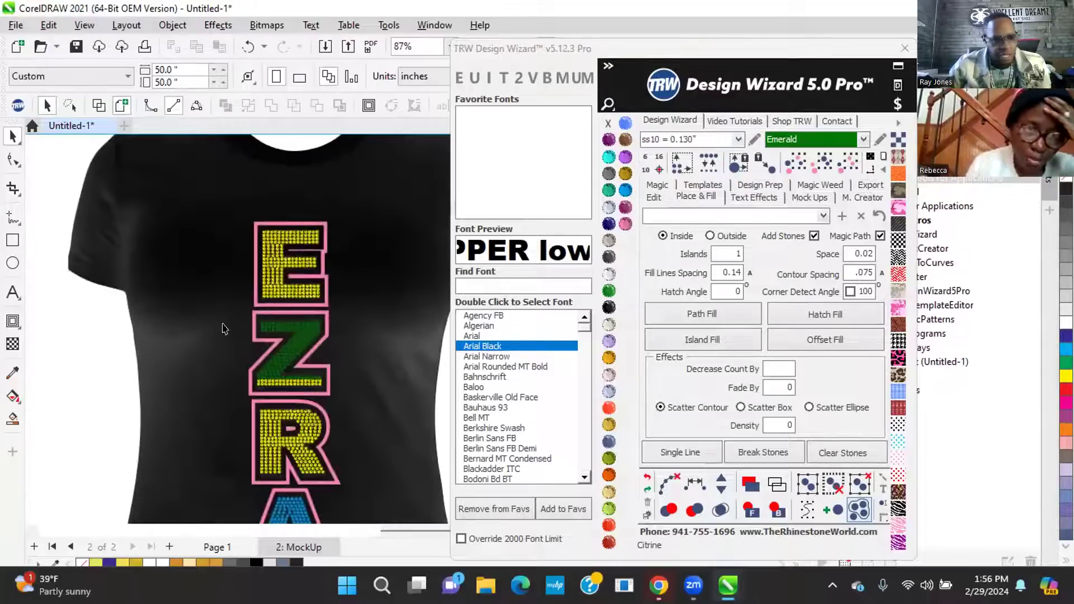
click(13, 420)
scroll(246, 212, up, 4)
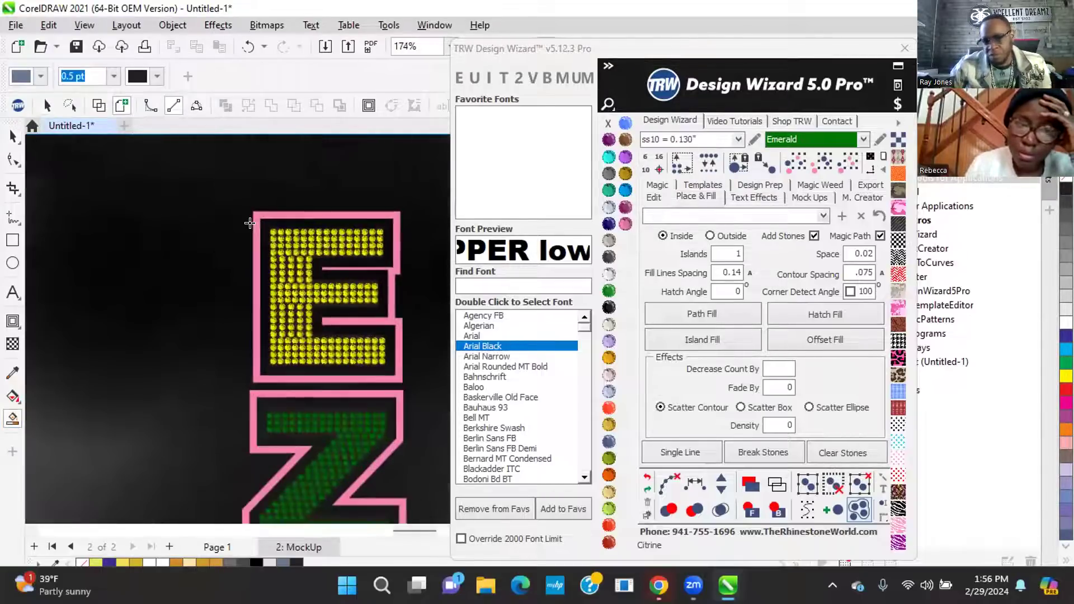
click(250, 209)
click(608, 140)
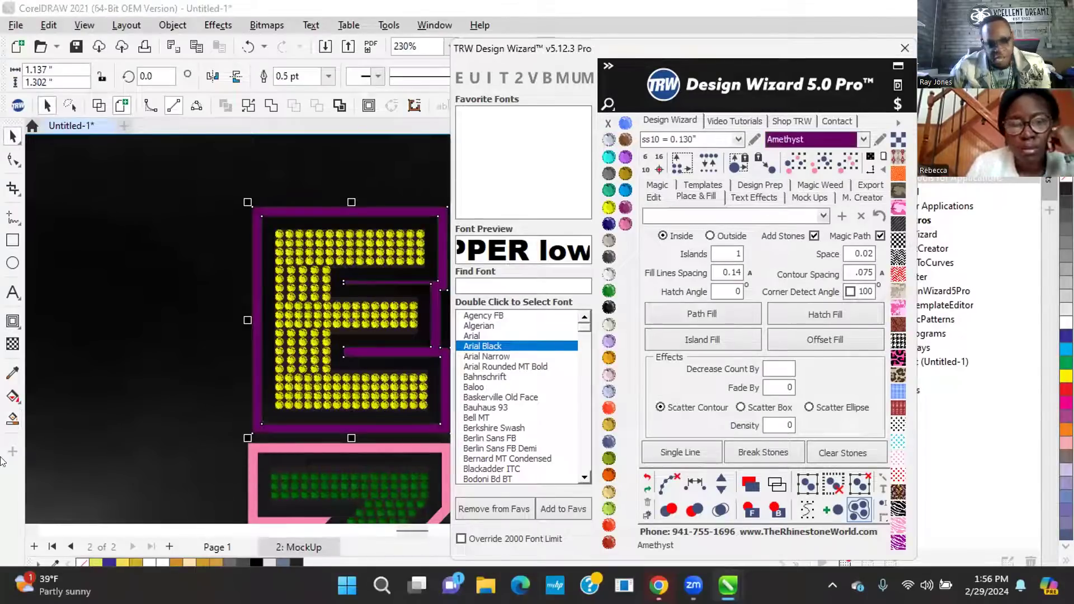
Use Smart Fill on the pink contour around the letter Z and recolor the resulting shape TRW Blue
click(13, 419)
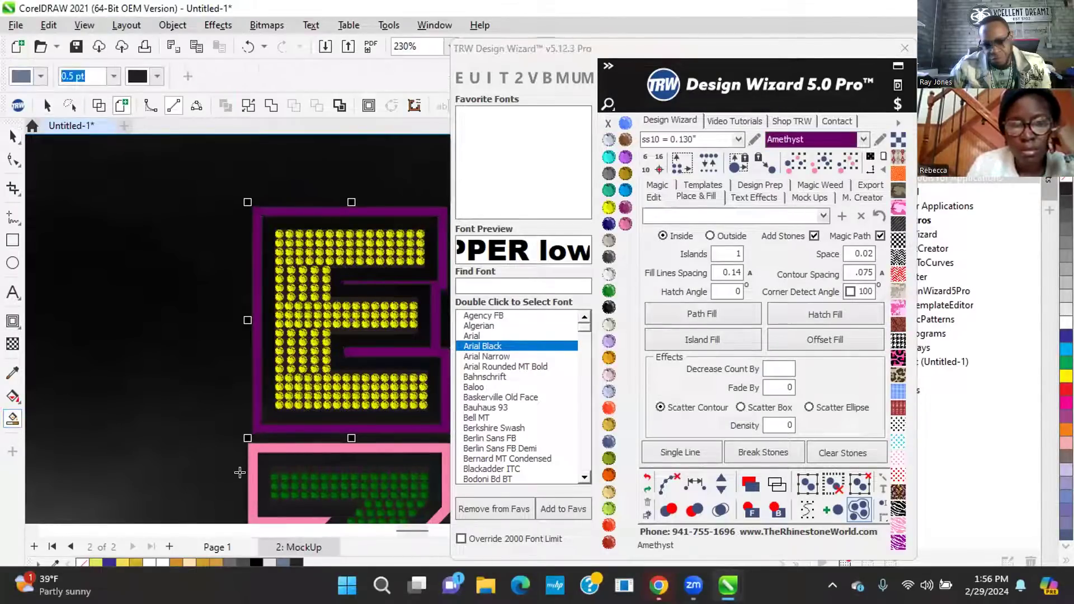
click(251, 473)
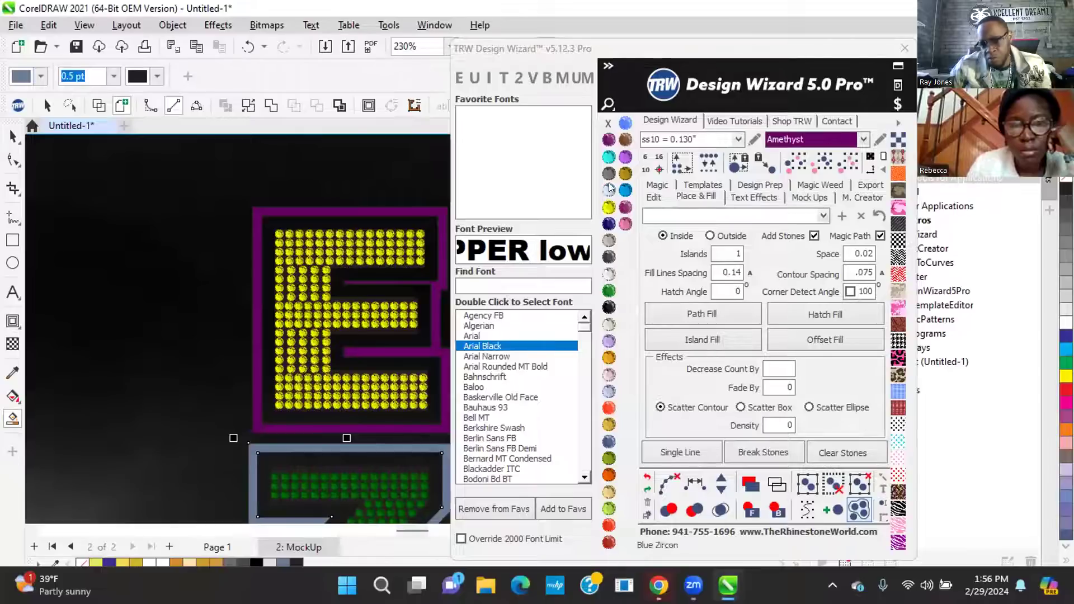
click(625, 191)
Use Smart Fill on the pink contour around the letter R and recolor the resulting shape Emerald
scroll(313, 285, down, 5)
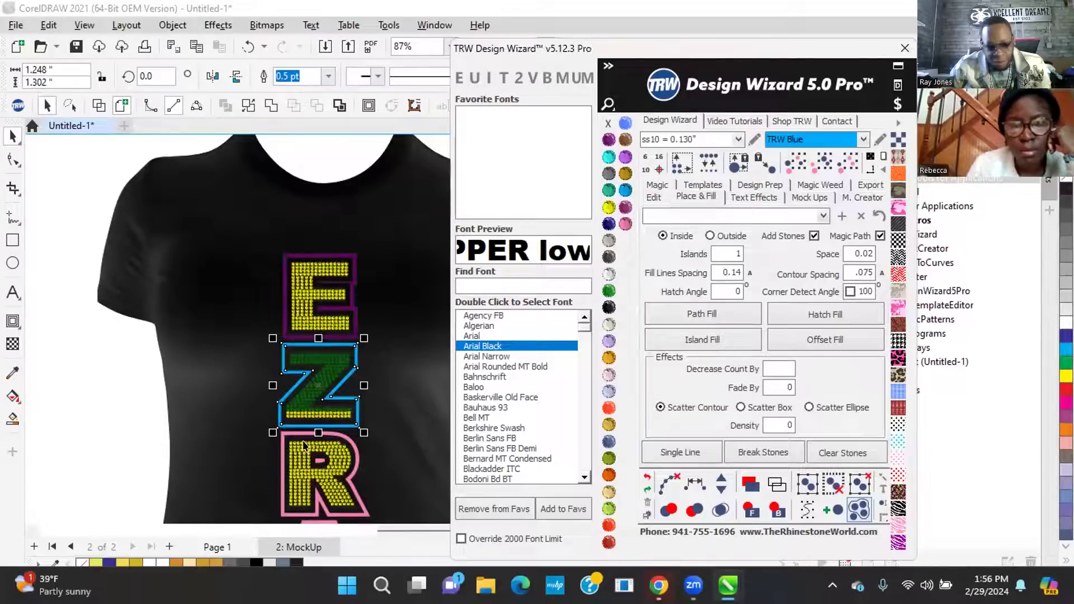
click(12, 419)
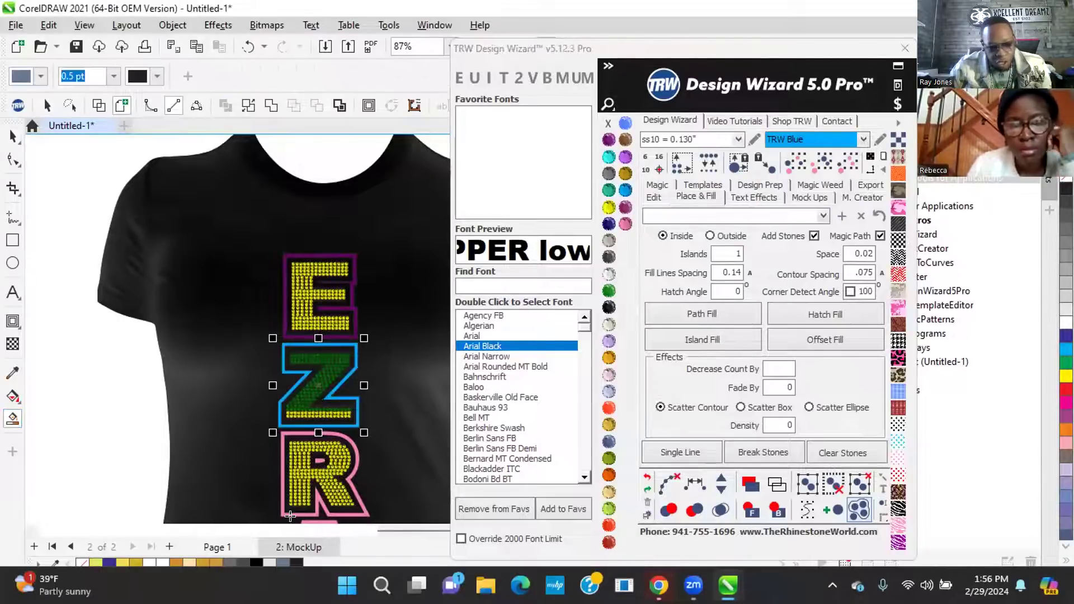
scroll(275, 438, up, 5)
scroll(275, 439, up, 2)
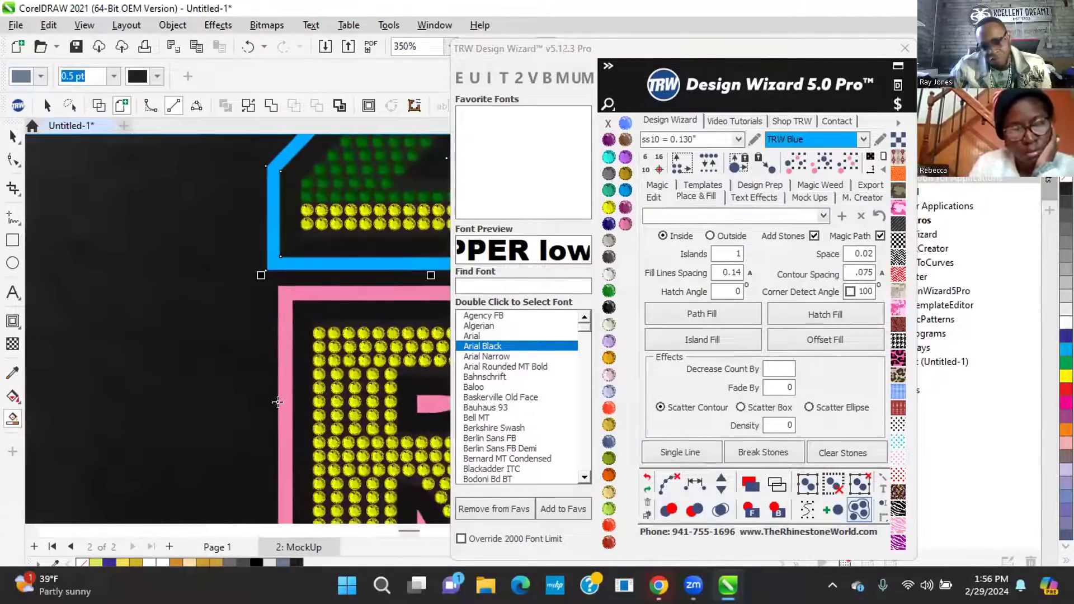
click(607, 291)
Use Smart Fill on the pink contour around the letter A, recolor the resulting shape Citrine, and clear the selection
scroll(280, 379, down, 7)
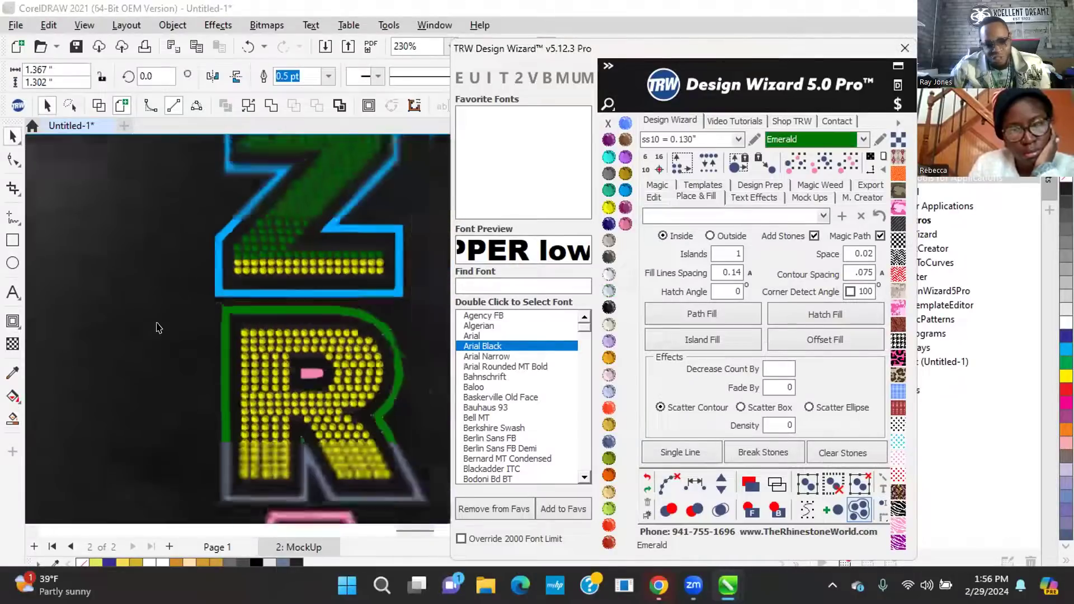
scroll(280, 379, up, 4)
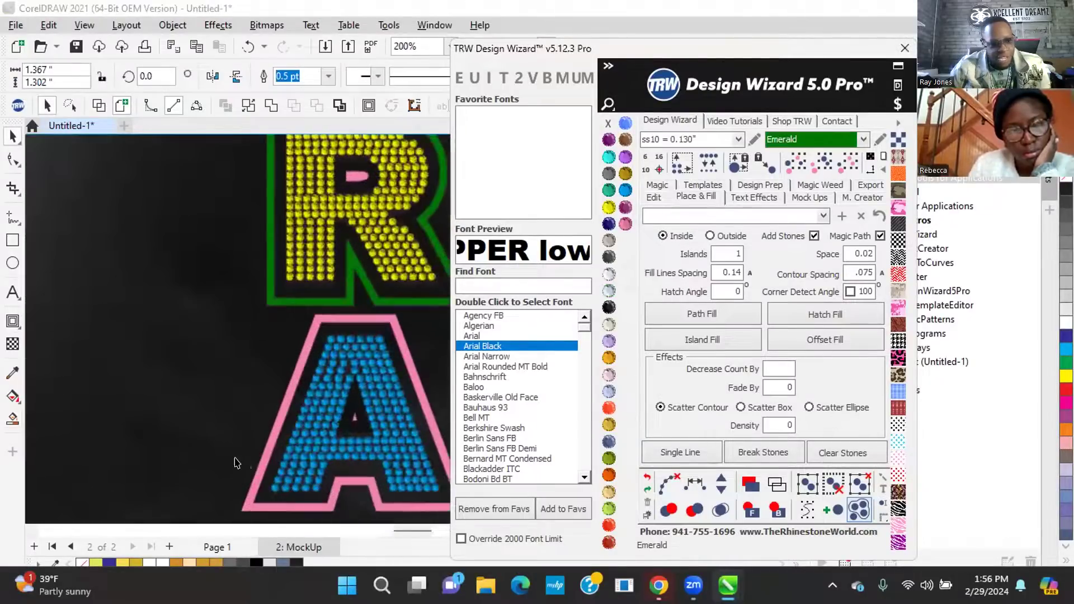
click(13, 420)
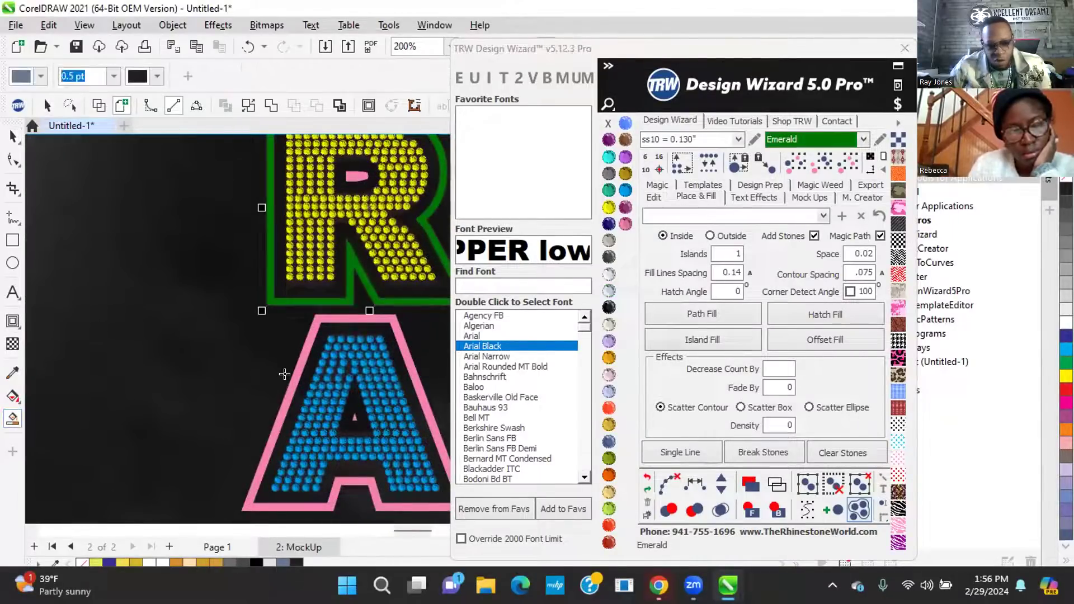
click(280, 388)
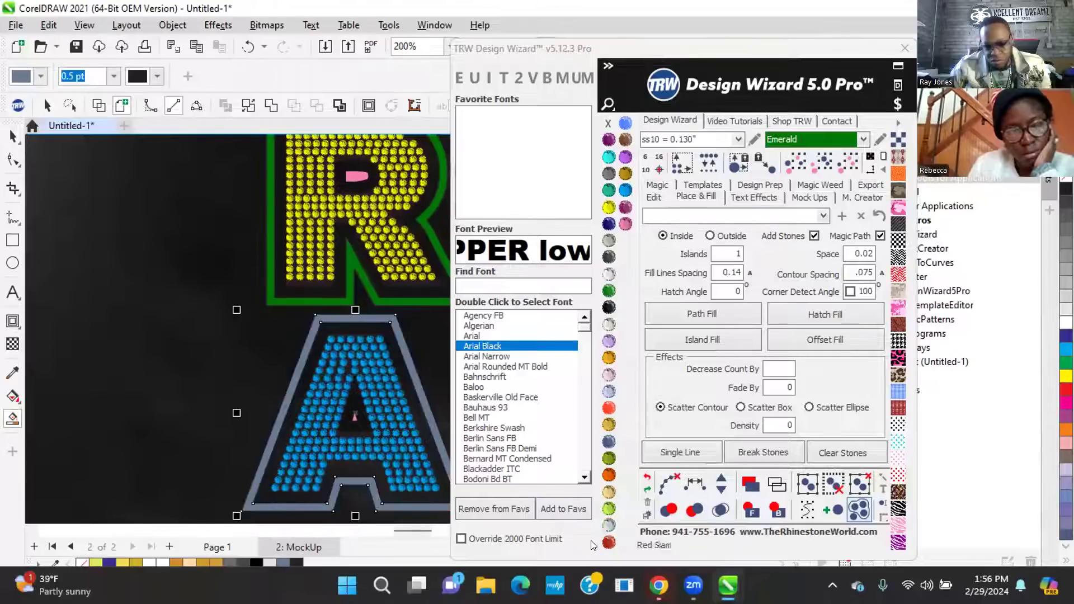
click(607, 207)
scroll(290, 406, down, 5)
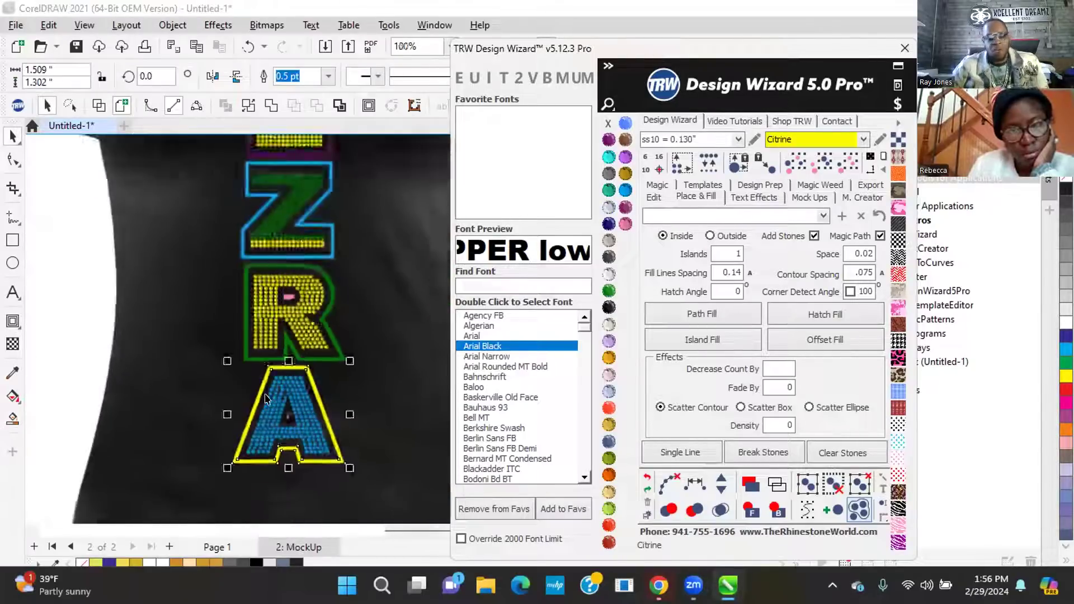
click(122, 294)
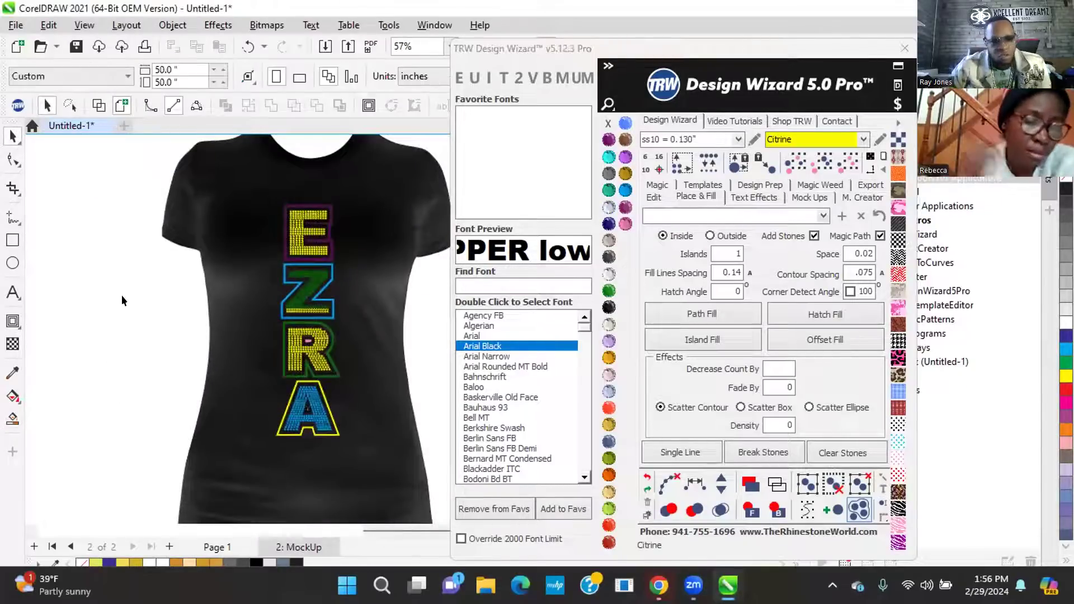
Select everything in the mock-up with the same color as the yellow contour around the letter A
scroll(334, 436, up, 3)
scroll(331, 440, up, 1)
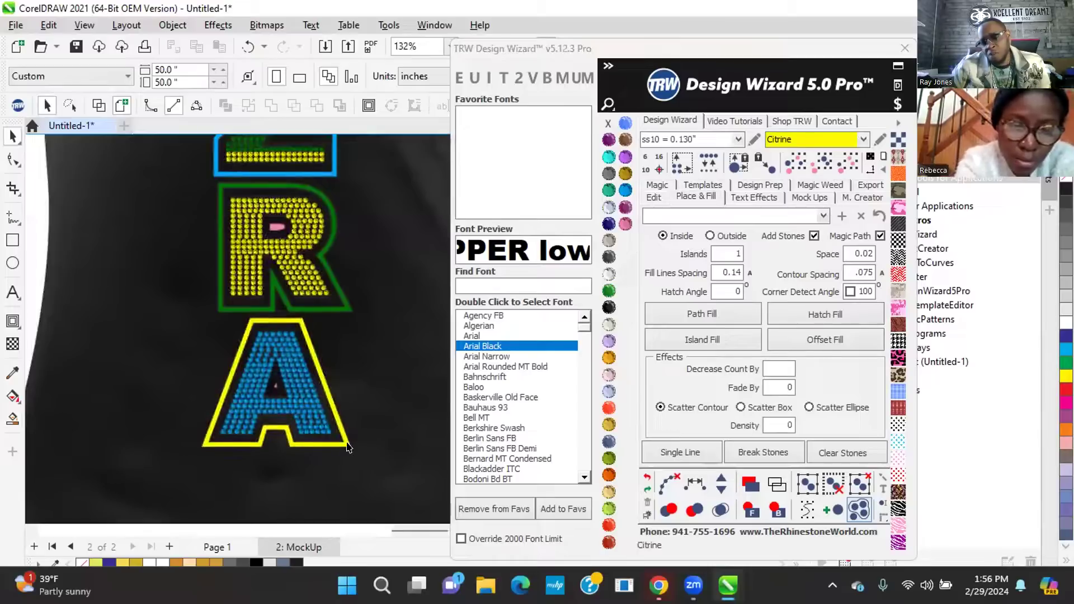
click(349, 441)
scroll(348, 441, down, 2)
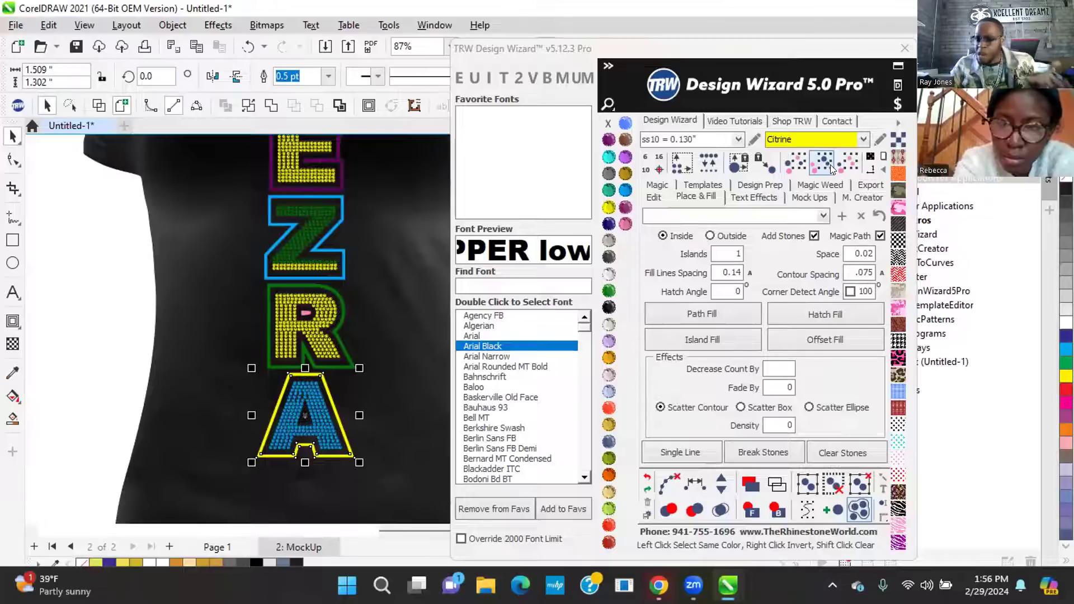
click(342, 351)
scroll(305, 399, down, 3)
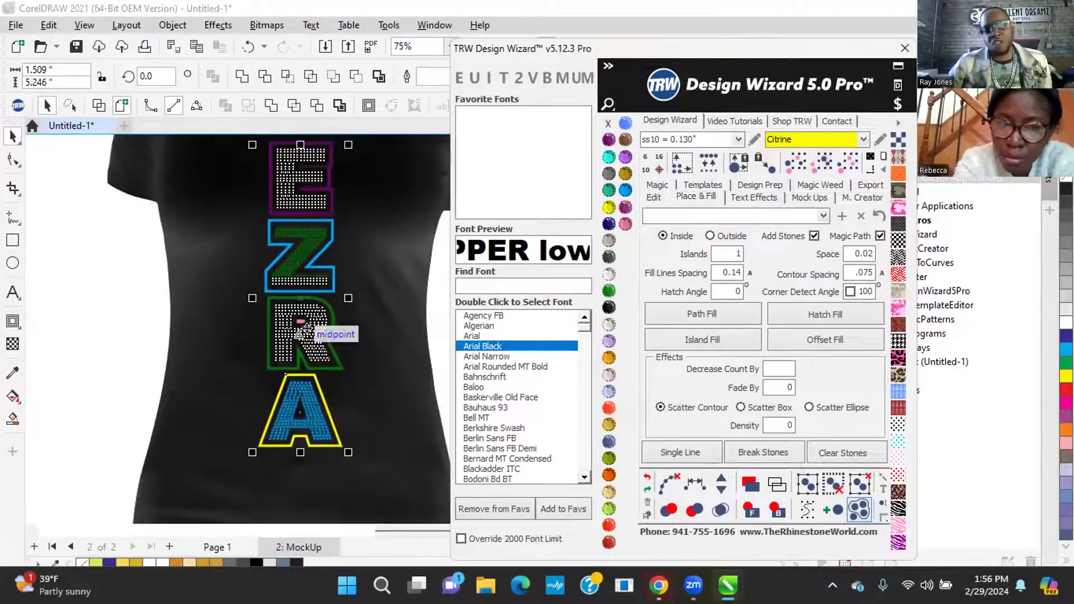
scroll(305, 398, down, 1)
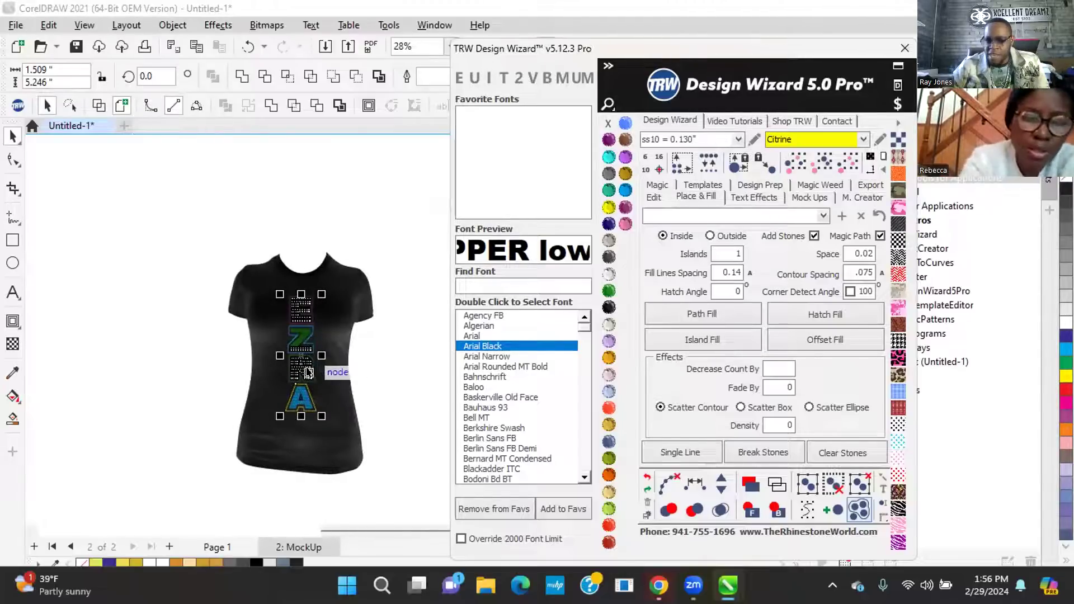
Try moving the selected yellow stones and contour off the shirt, undo the move, and clear the selection
drag(291, 310, 147, 299)
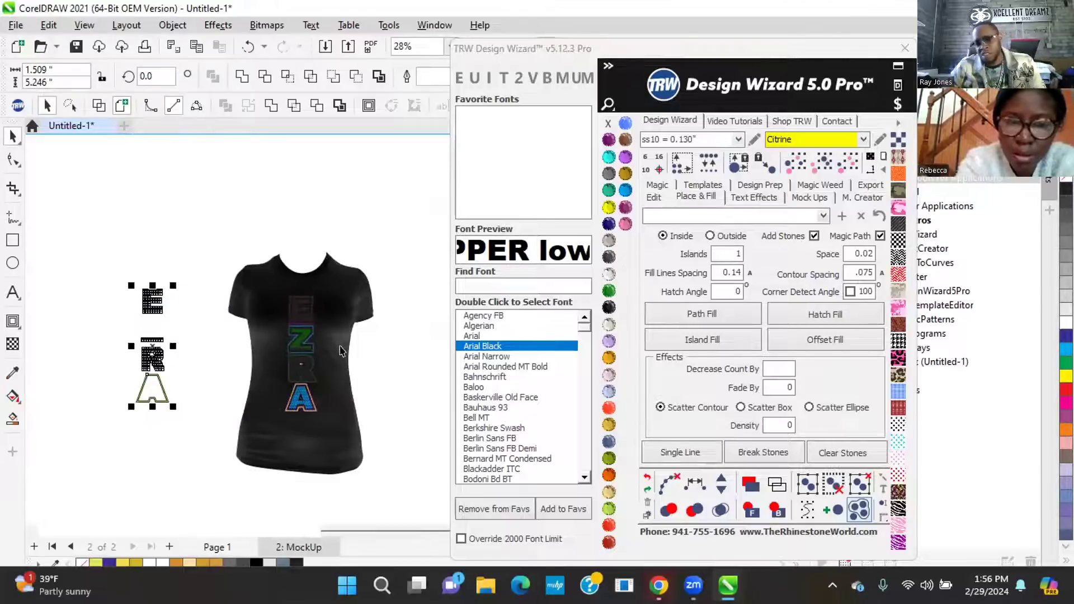
click(384, 347)
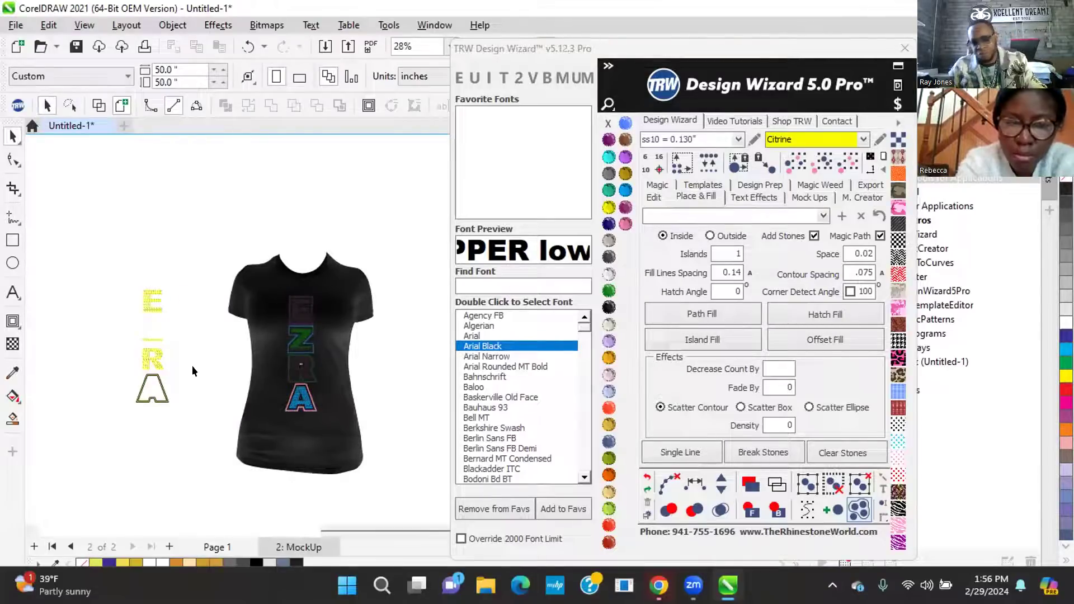
key(ctrl+z)
click(332, 394)
Select everything with the same color as the blue contour around the letter Z, and clear the selection
scroll(332, 397, up, 5)
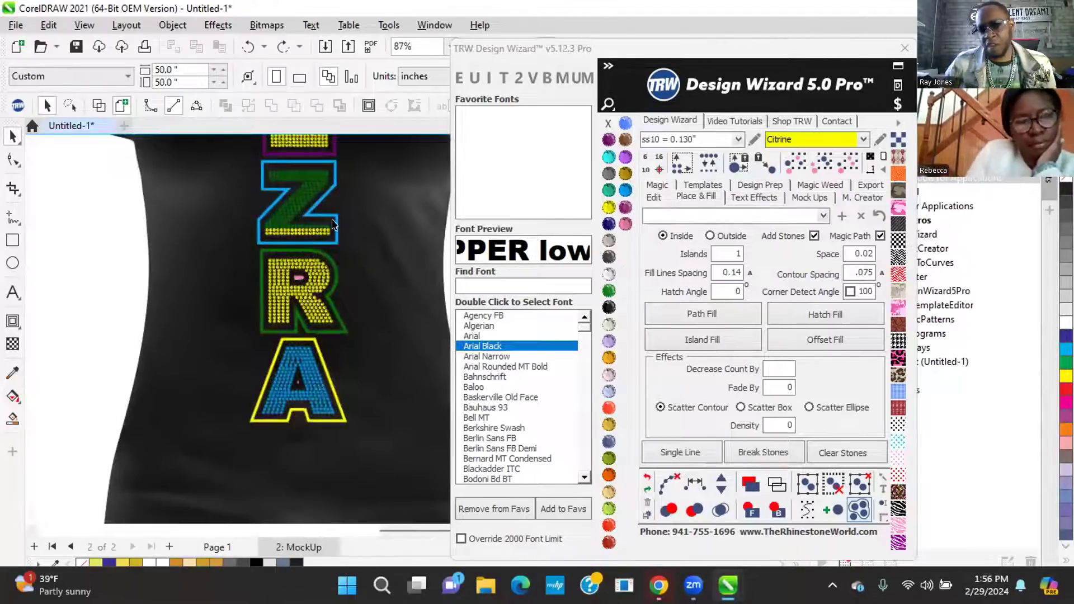
scroll(335, 223, up, 2)
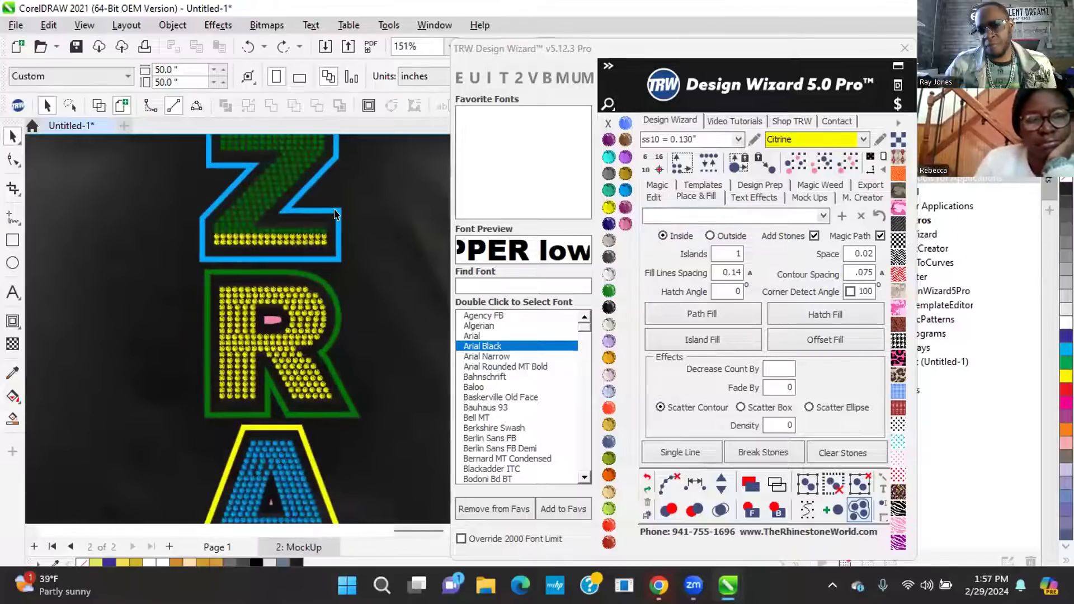
click(335, 214)
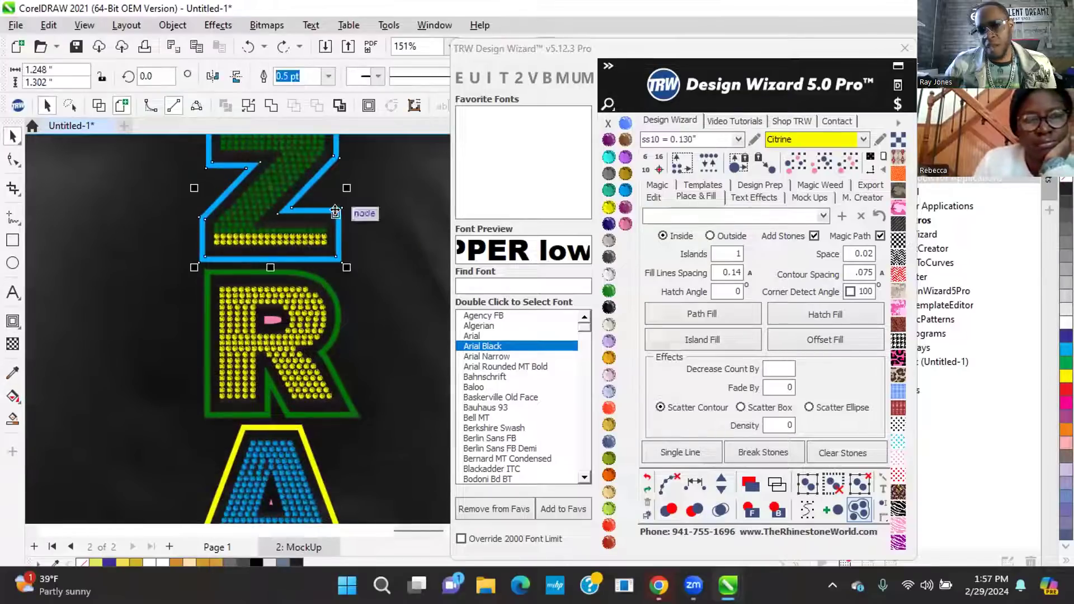
click(822, 161)
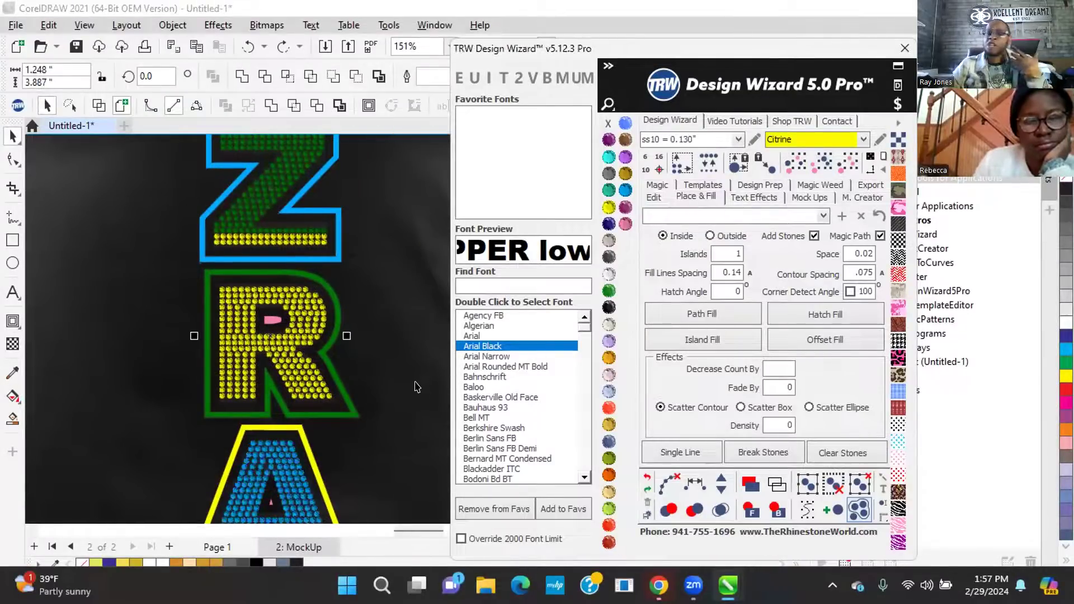
scroll(415, 351, down, 2)
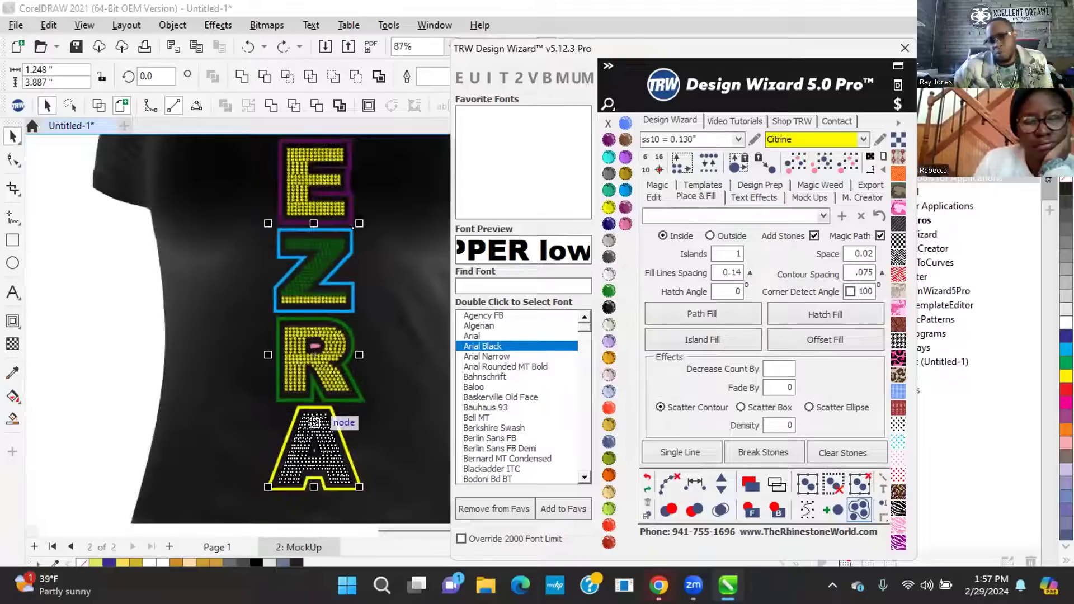
click(89, 390)
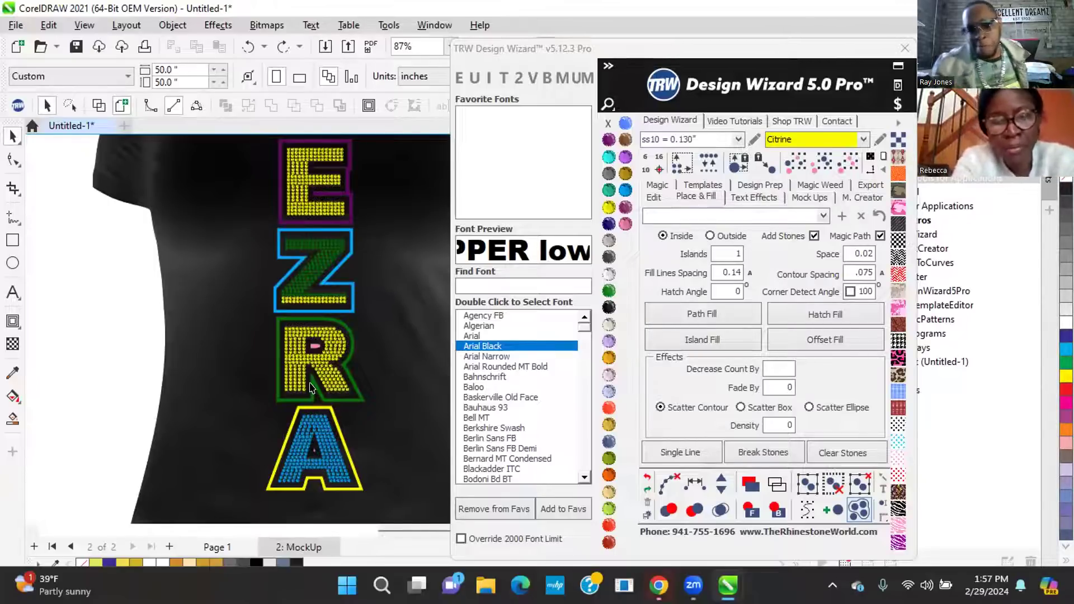
Select all stones of the same size as a stone in the letter Z, recolor them Aquamarine, and clear the selection
scroll(311, 387, down, 2)
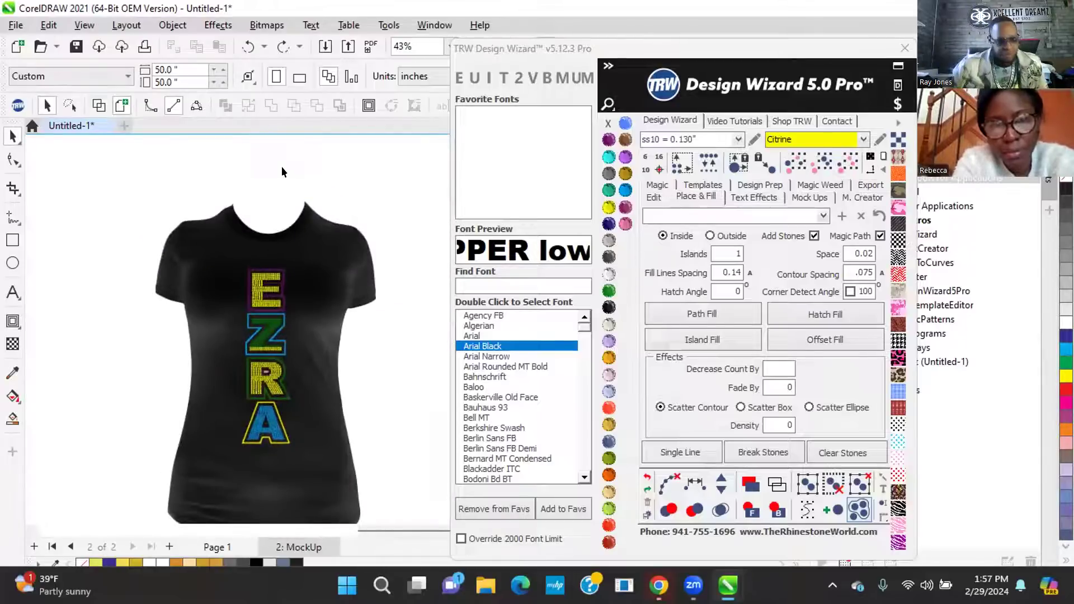
scroll(257, 340, up, 2)
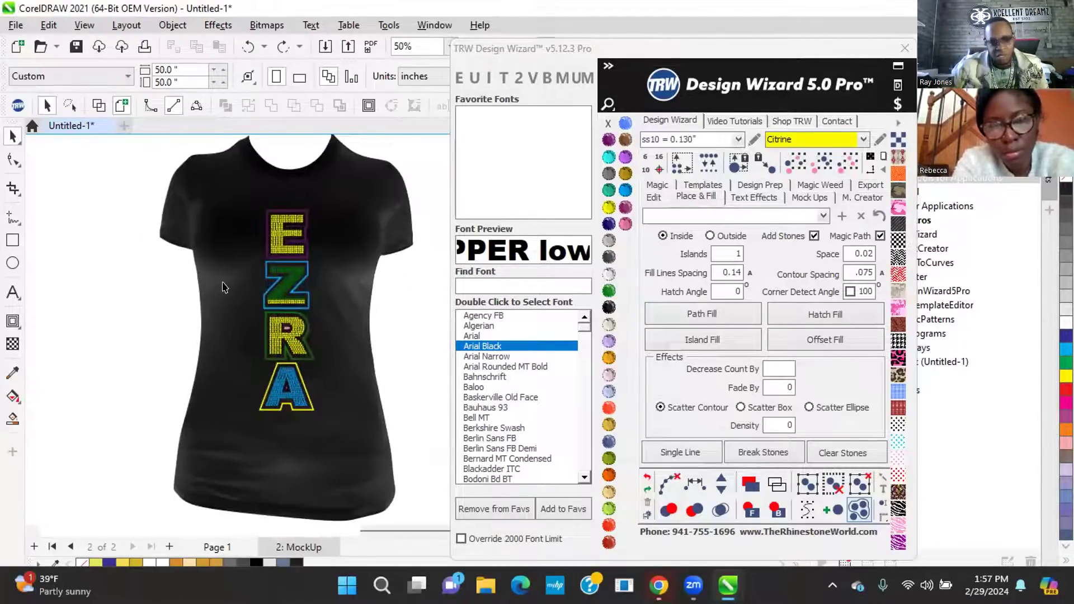
click(284, 275)
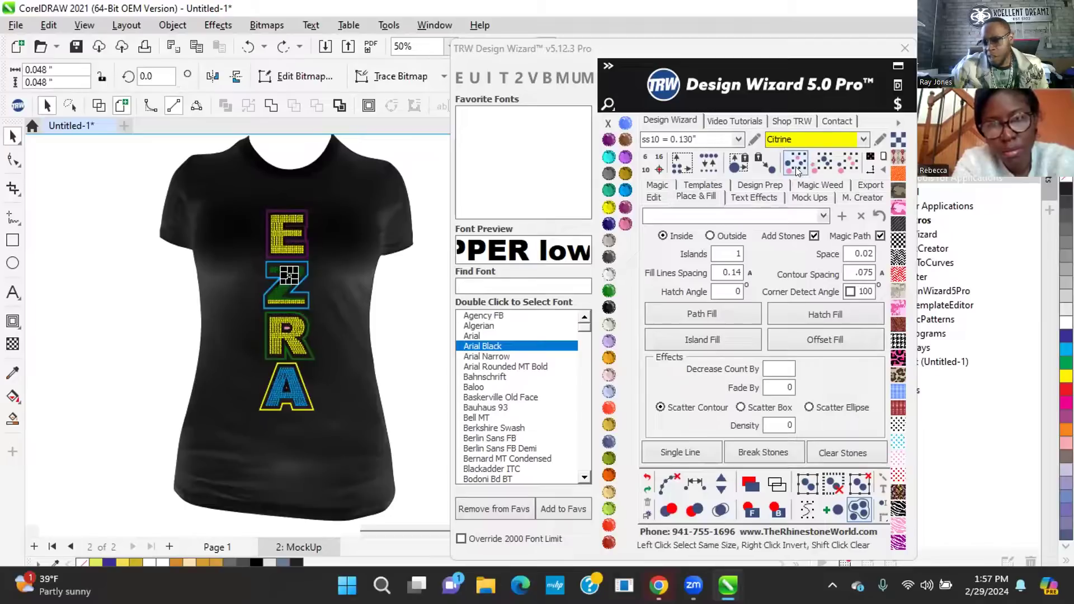
click(847, 164)
click(608, 156)
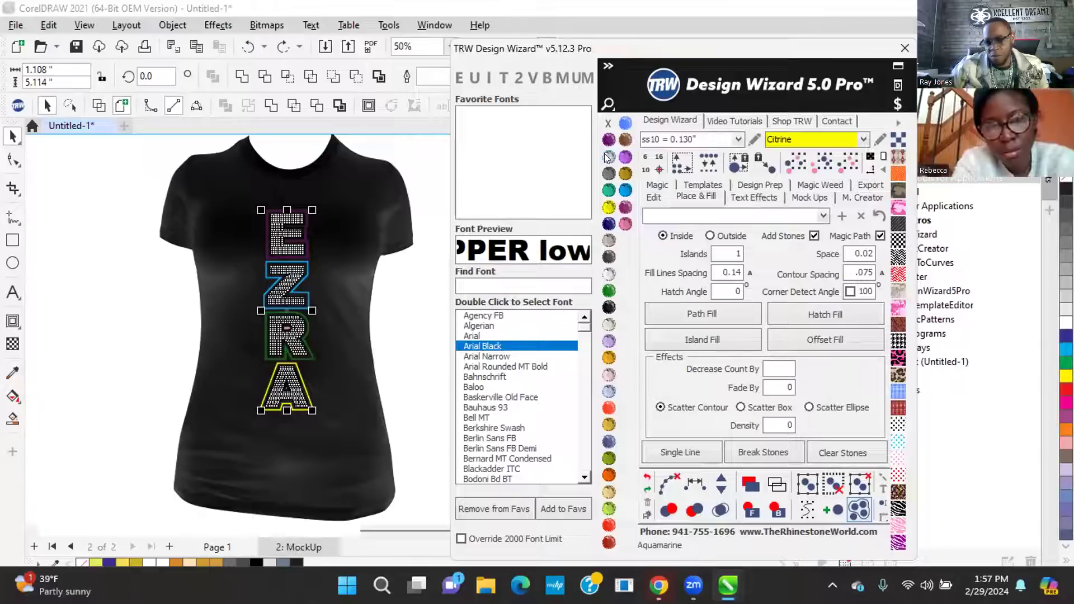
click(155, 357)
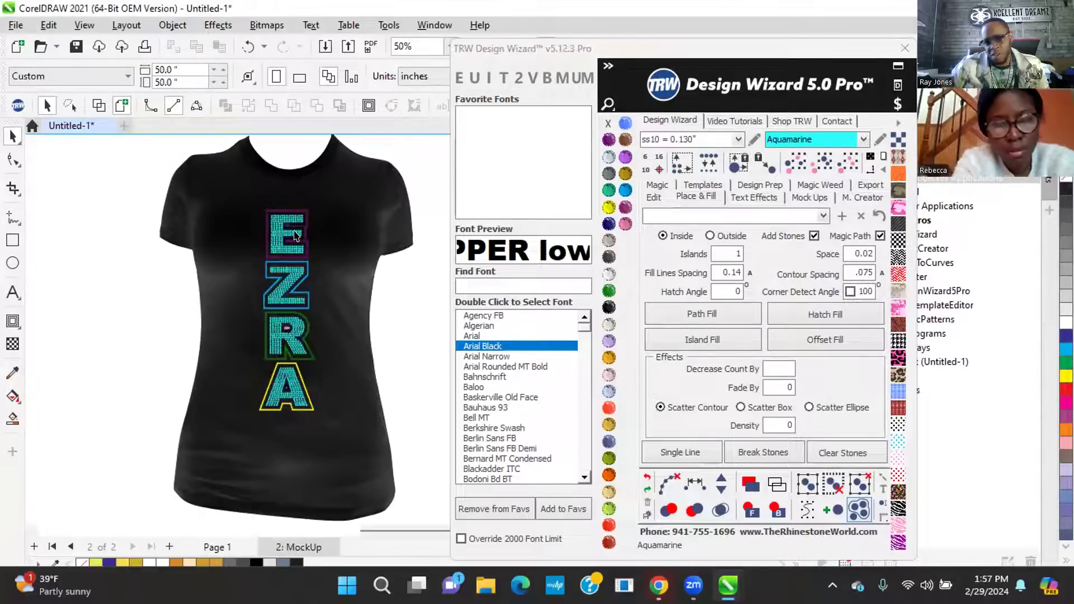
Recolor the contour around the letter Z Citrine and the contour around the letter R TRW Pink
scroll(294, 235, up, 4)
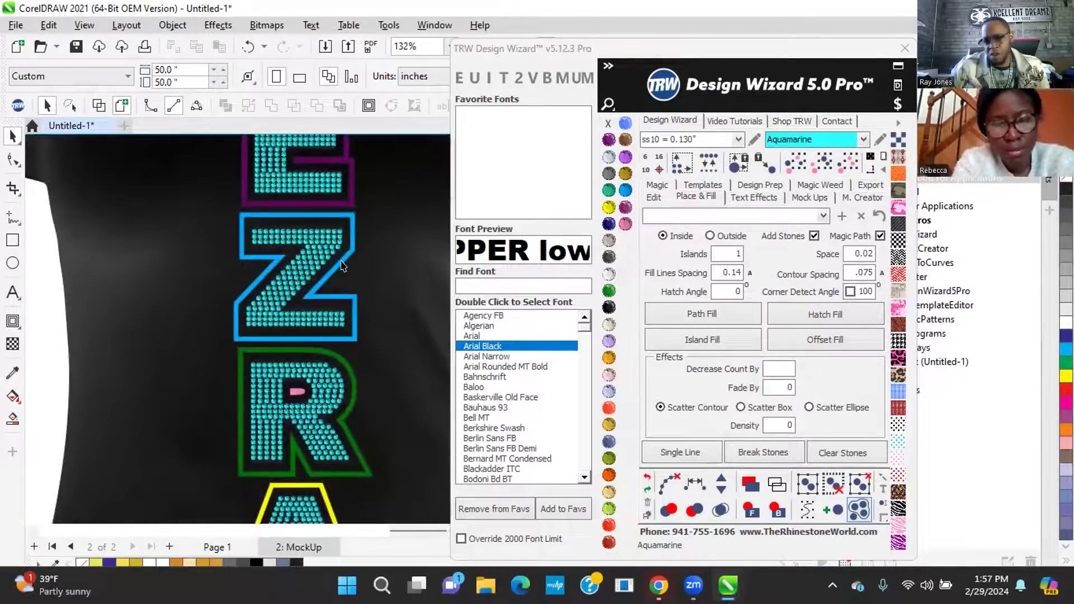
click(339, 265)
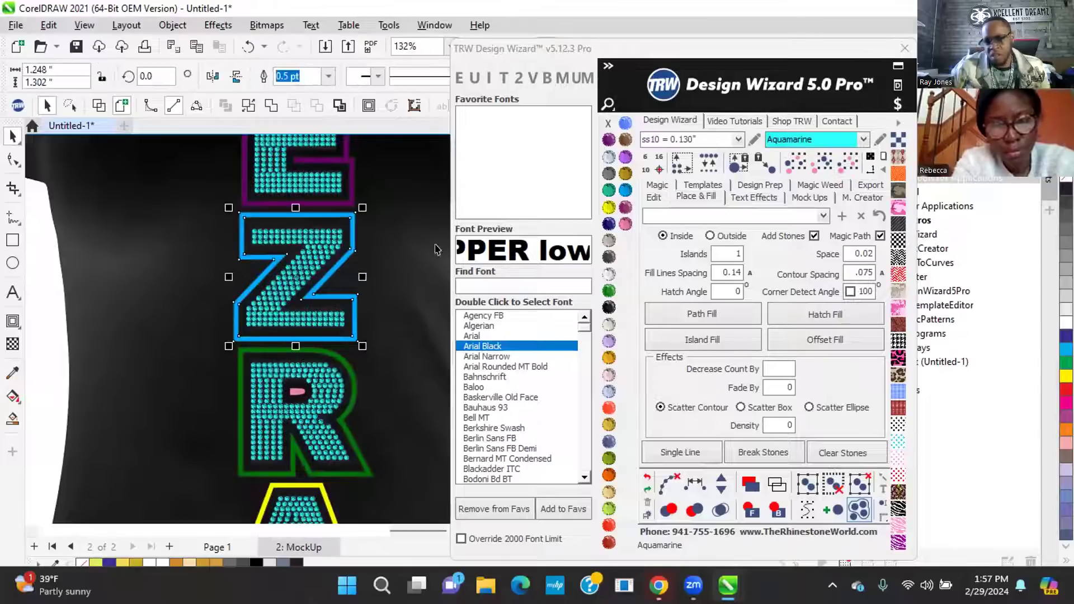
click(605, 205)
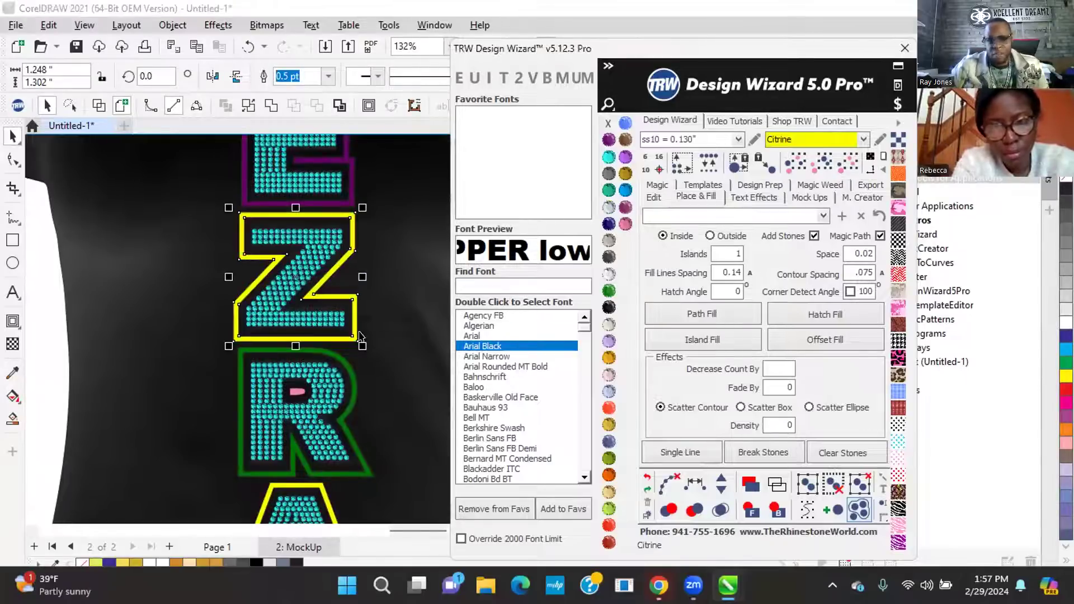
click(354, 388)
click(625, 223)
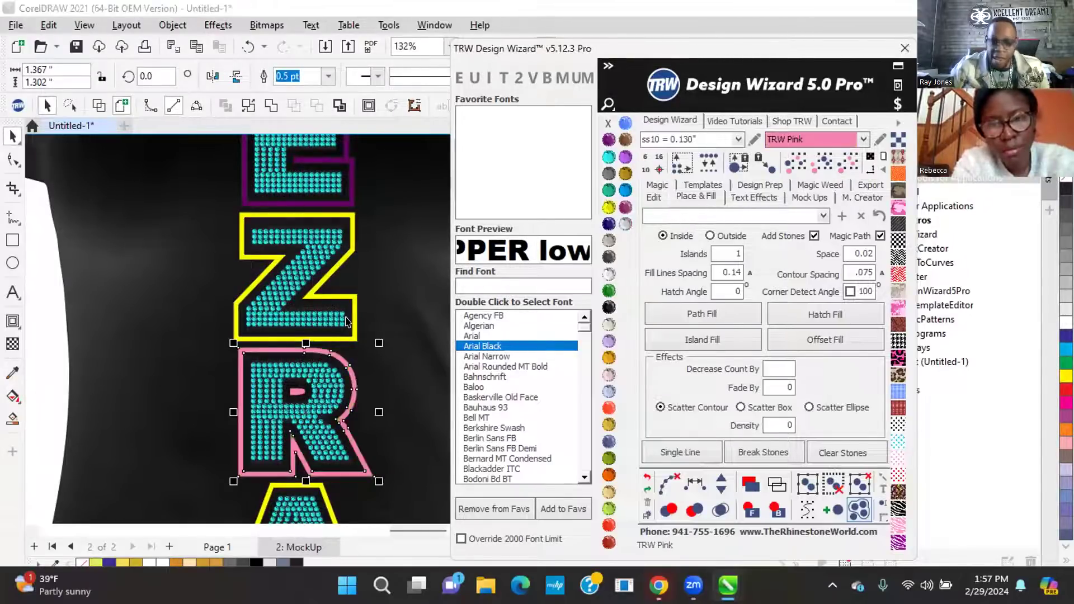
scroll(355, 328, down, 3)
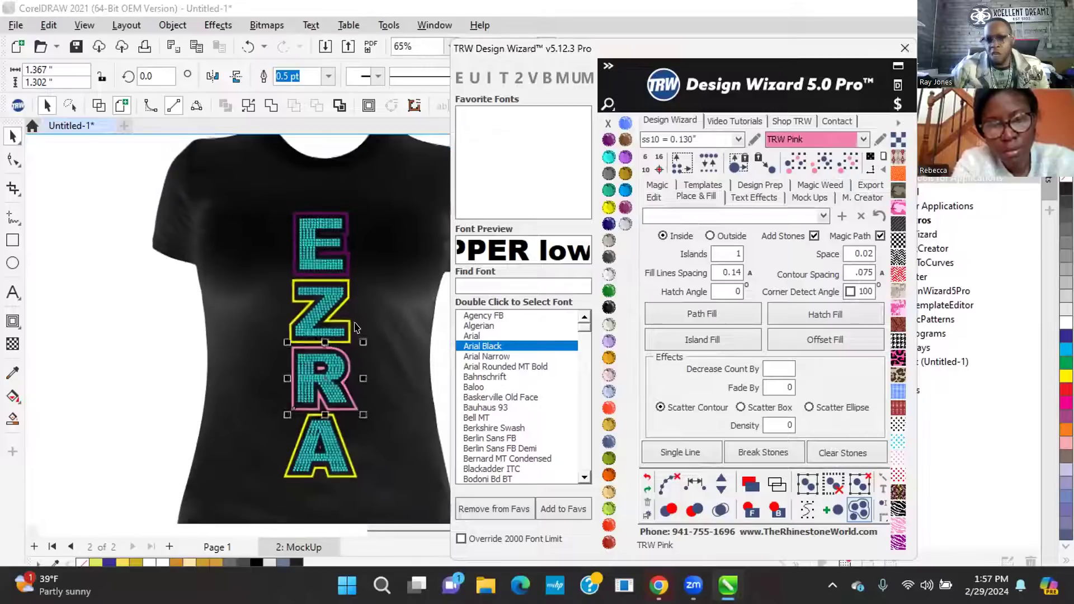
click(156, 367)
scroll(272, 312, down, 1)
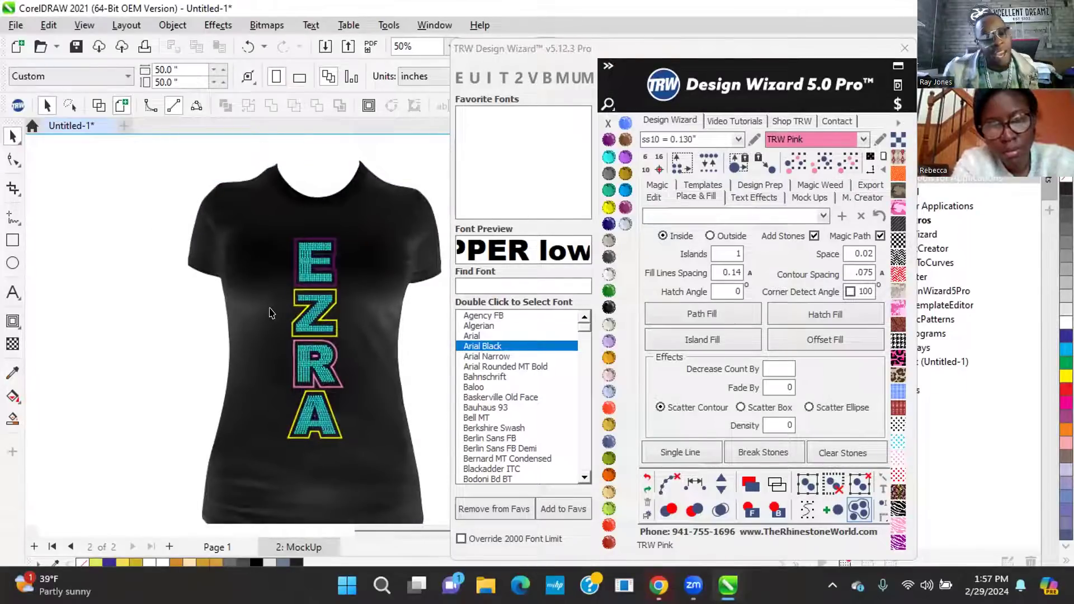
click(305, 259)
click(151, 402)
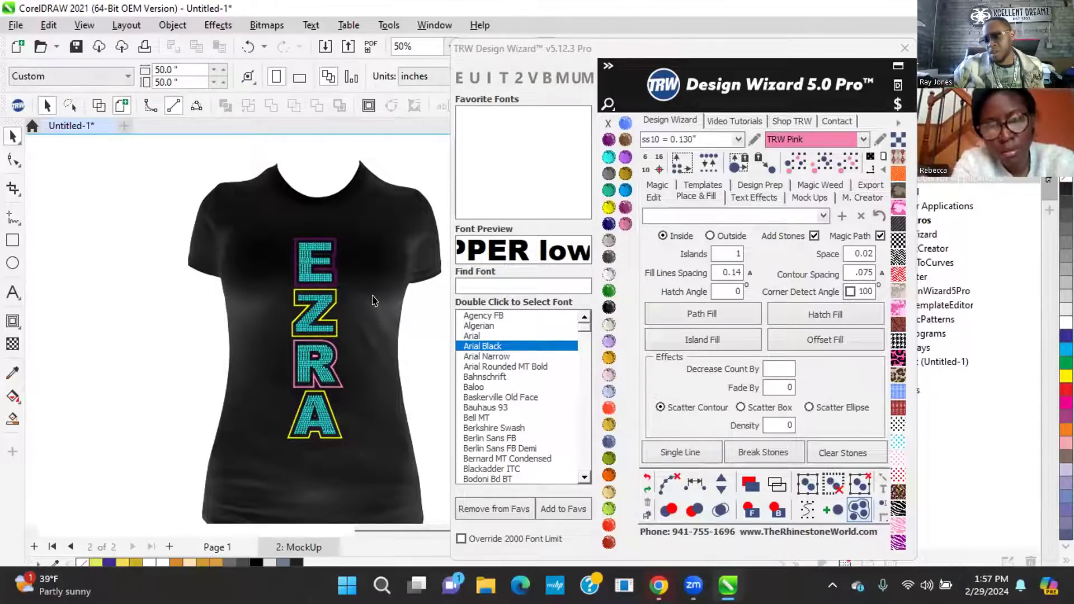
Recolor the shirt Ruby Maroon and clear the selection
click(373, 347)
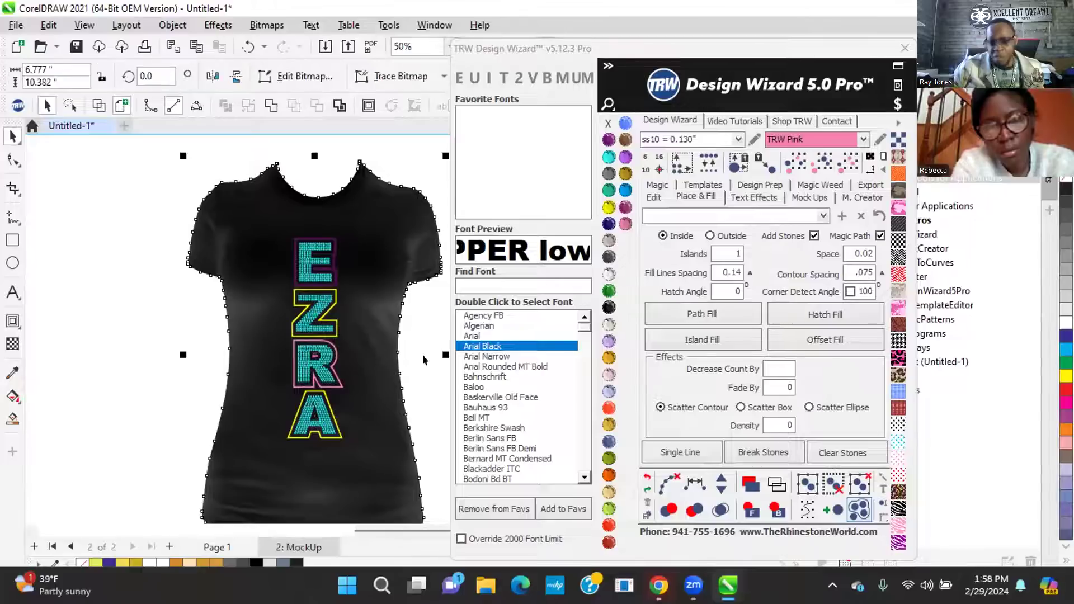
click(608, 541)
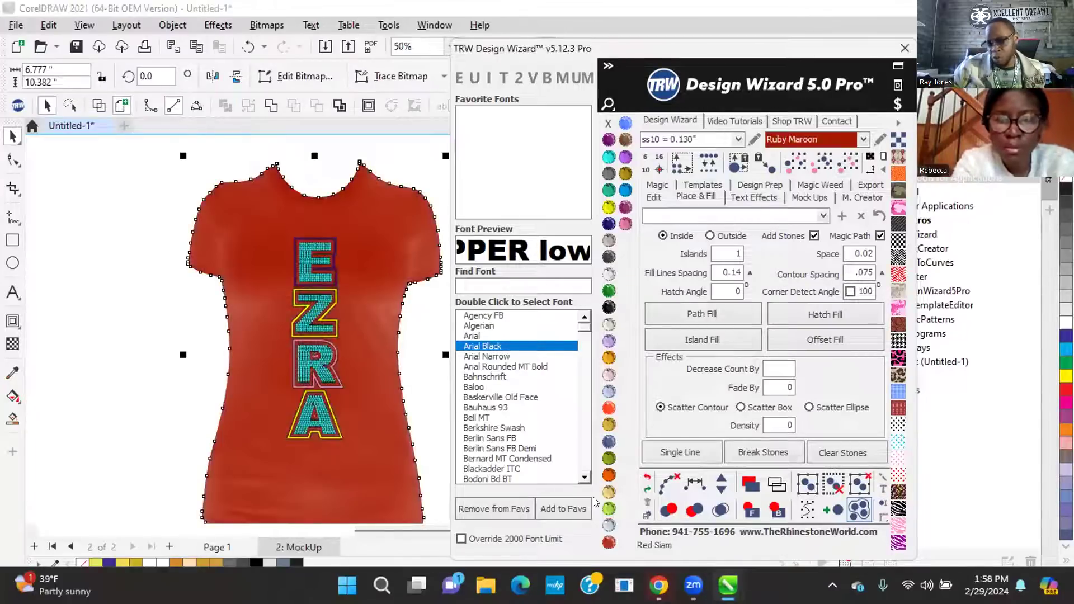
click(408, 321)
Select the contours around the letters Z and R together and recolor them Jet Black
scroll(319, 332, up, 5)
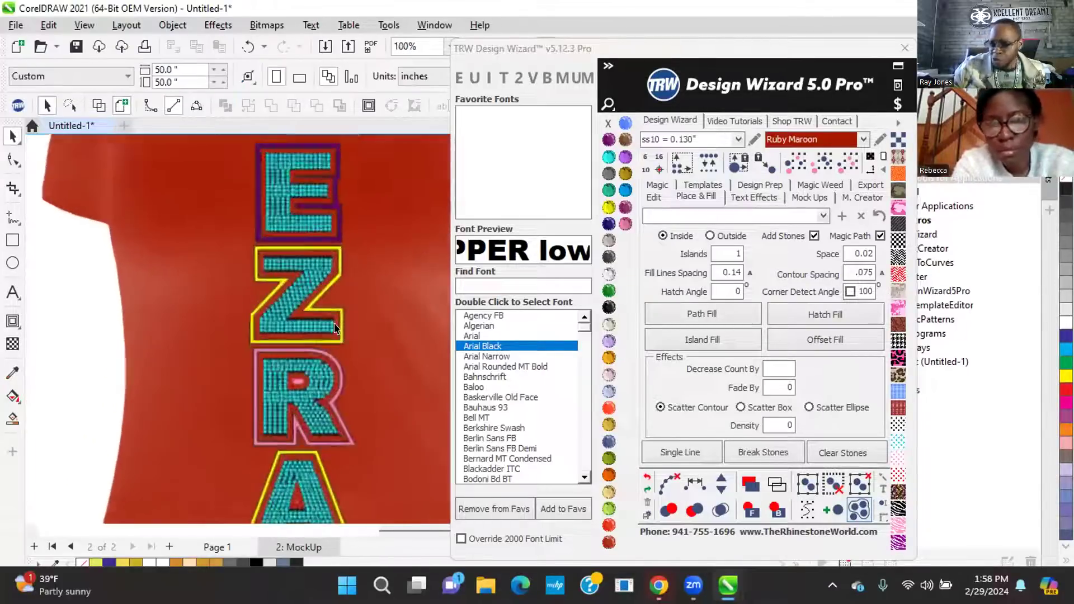
click(345, 307)
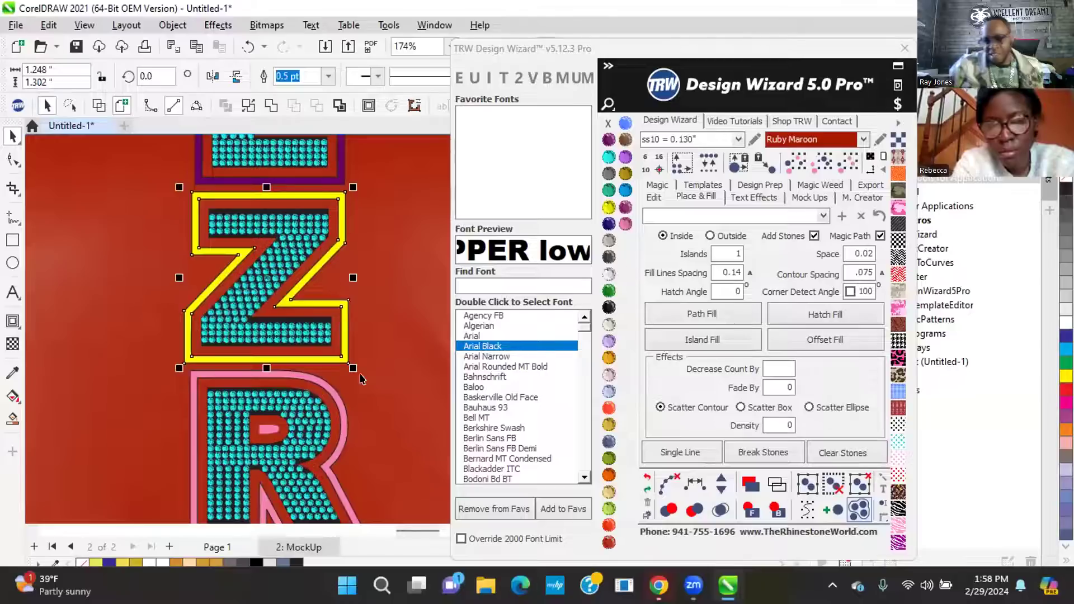
shift+click(341, 425)
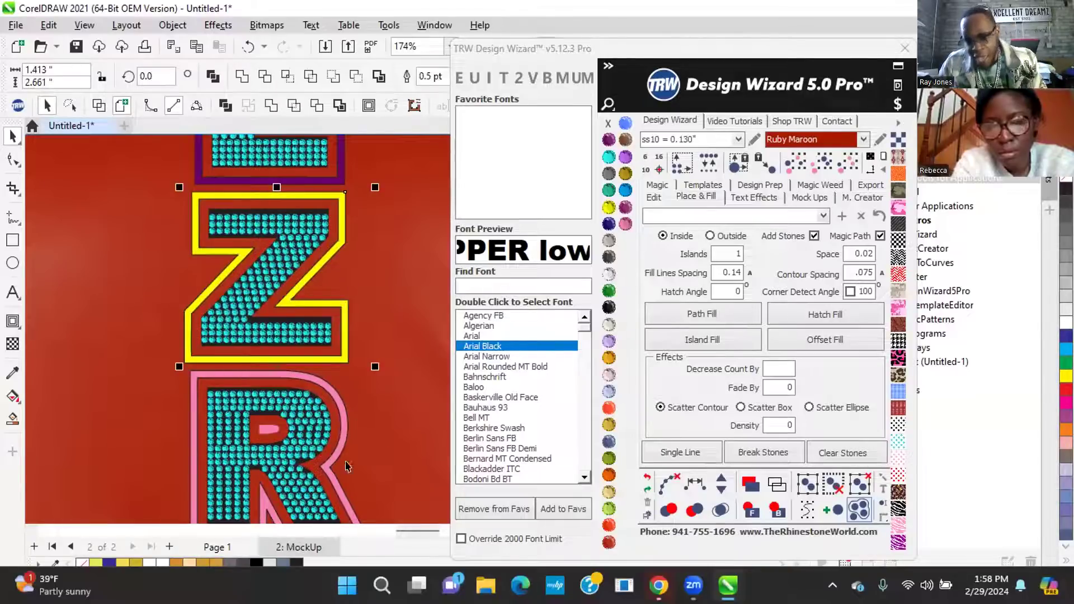
click(610, 296)
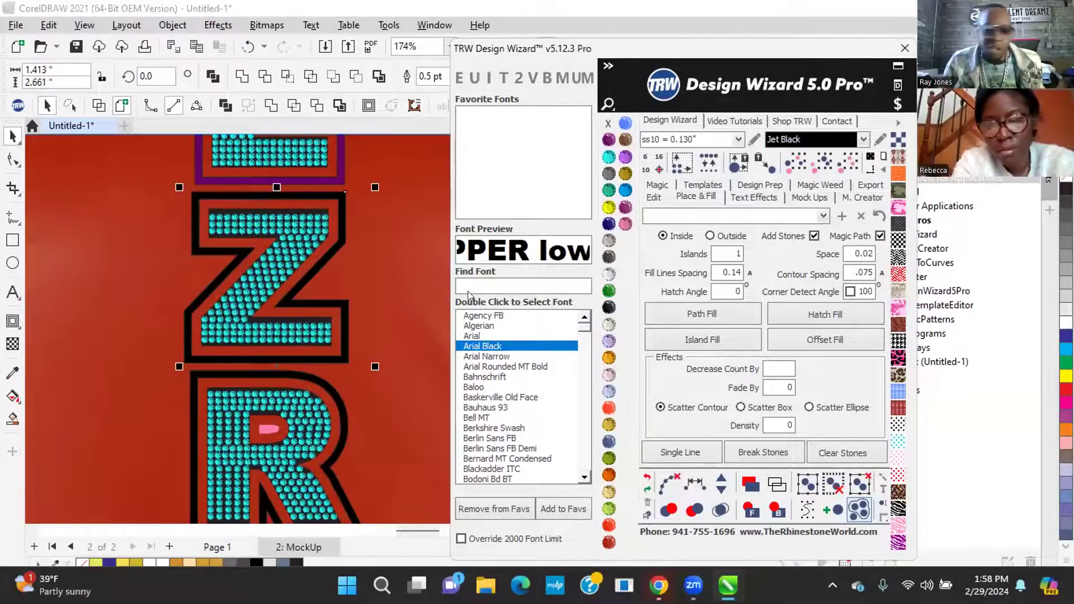
Recolor the contours around the letters A and E Jet Black, and clear the selection
scroll(219, 291, down, 1)
click(283, 495)
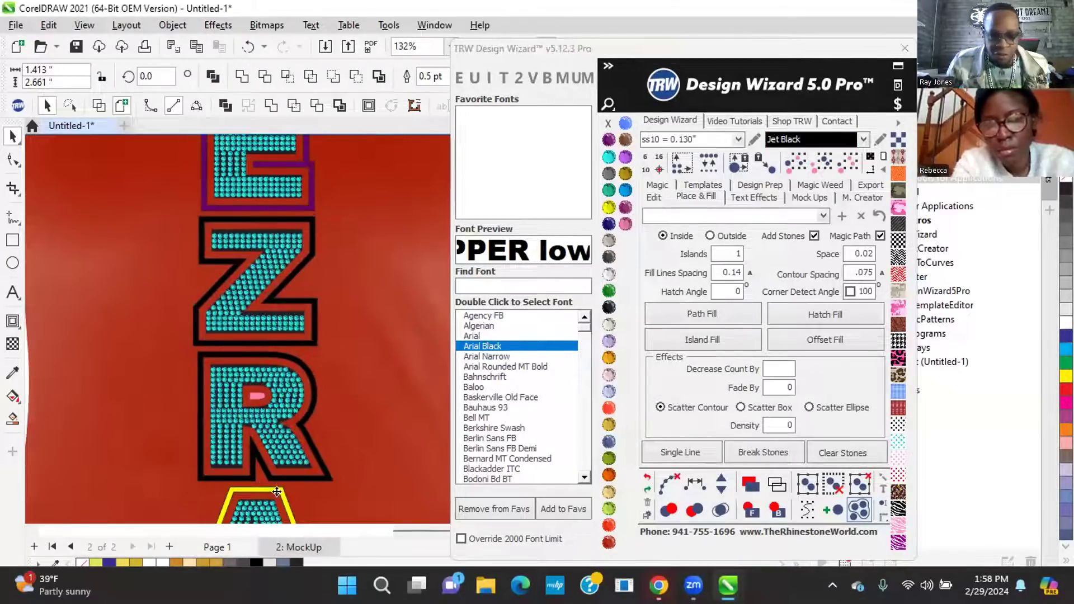
click(605, 295)
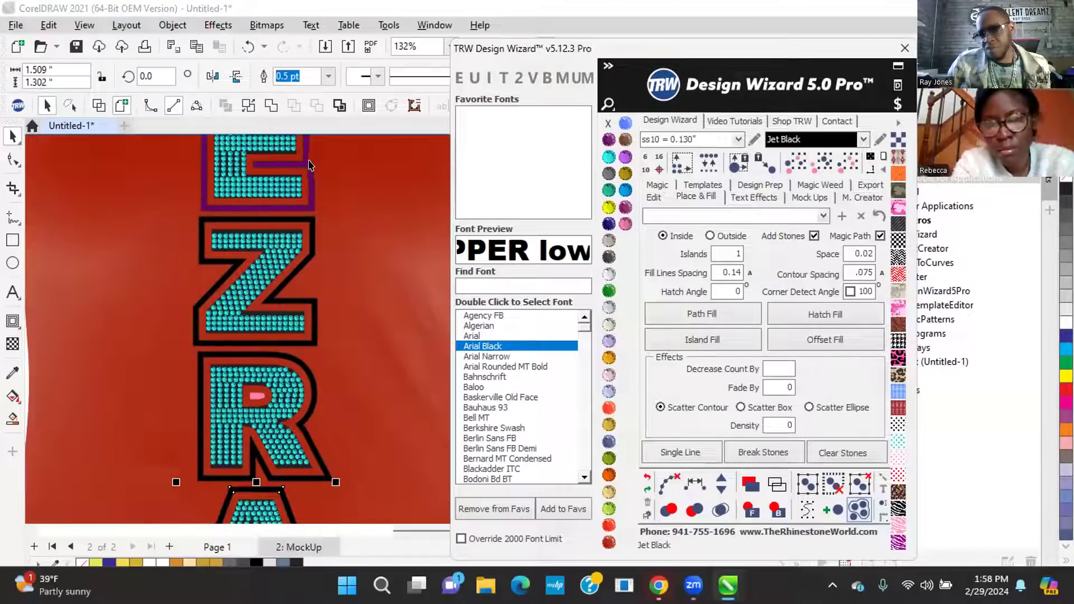
click(311, 165)
click(606, 294)
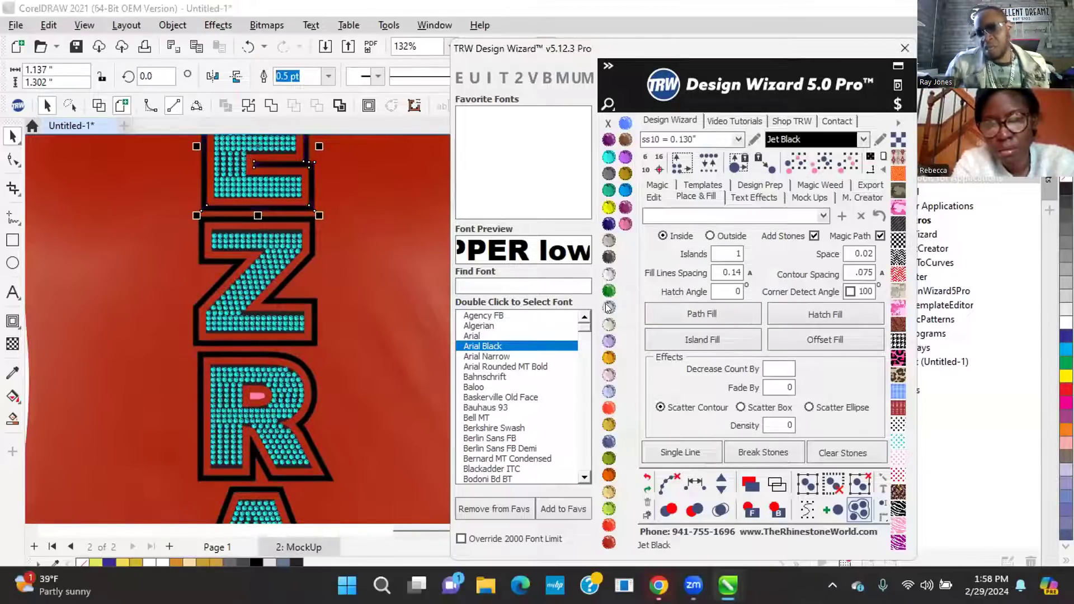
scroll(307, 262, down, 3)
click(106, 360)
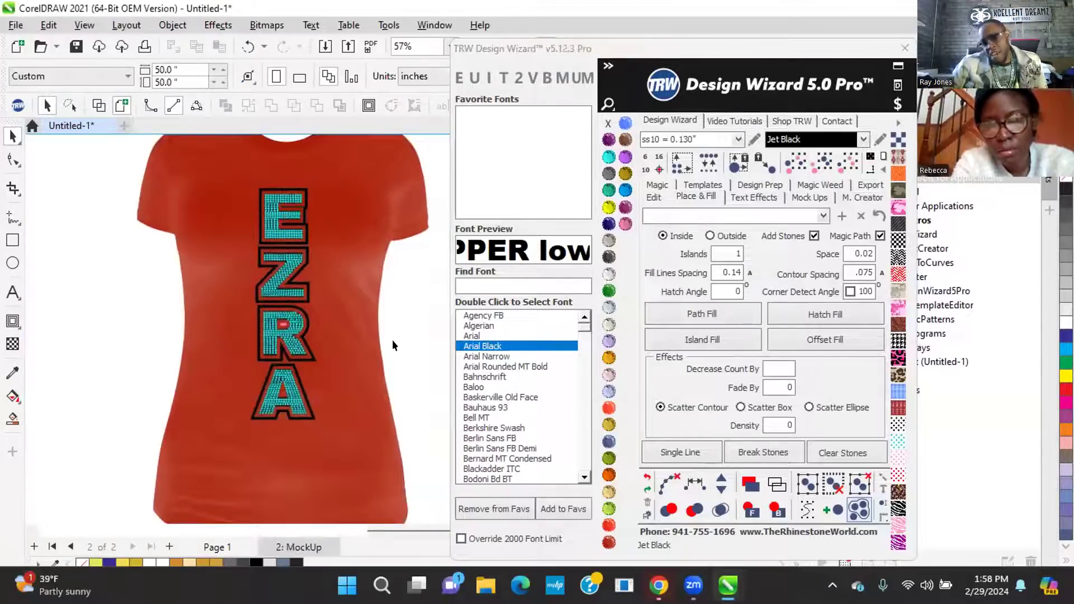
Select all stones matching the size and color of a stone in the letter R, recolor them Crystal, and clear the selection
click(296, 326)
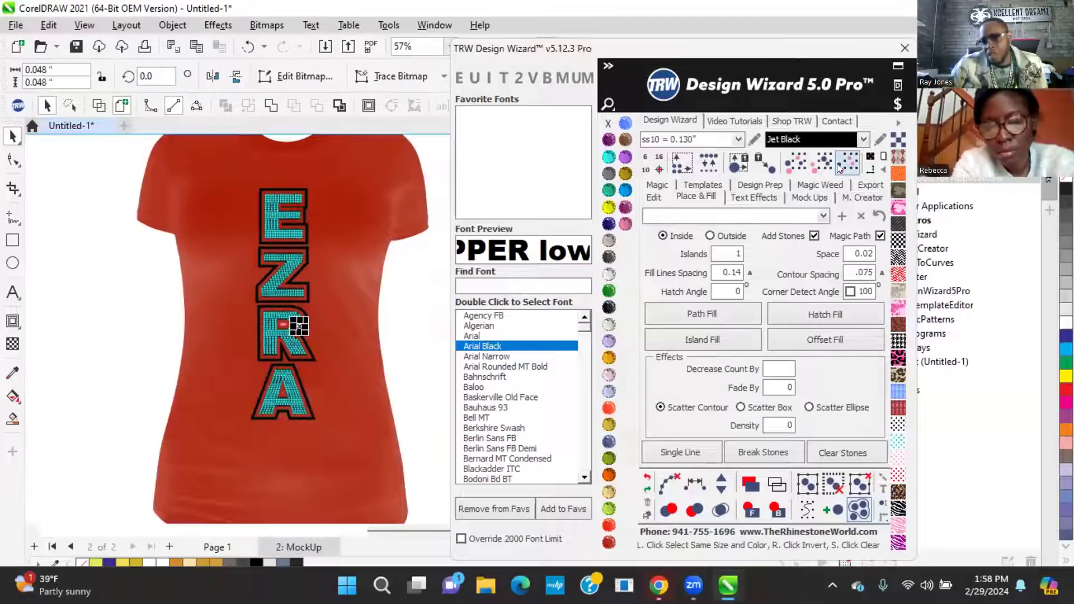
click(611, 273)
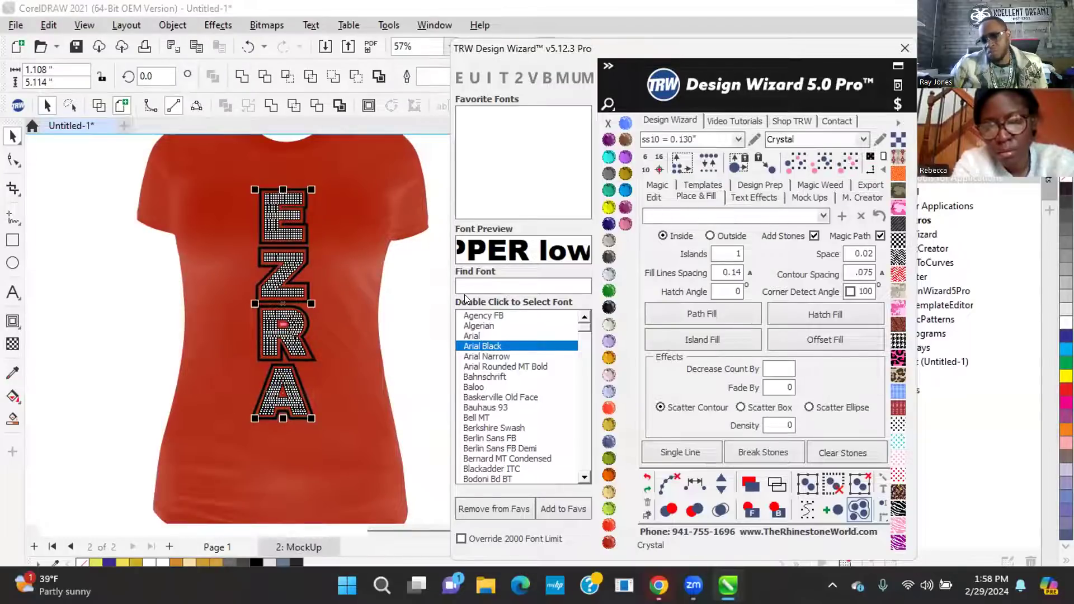
click(393, 308)
Remove the pink shape inside the hole of the letter R and clear the selection
scroll(394, 307, down, 1)
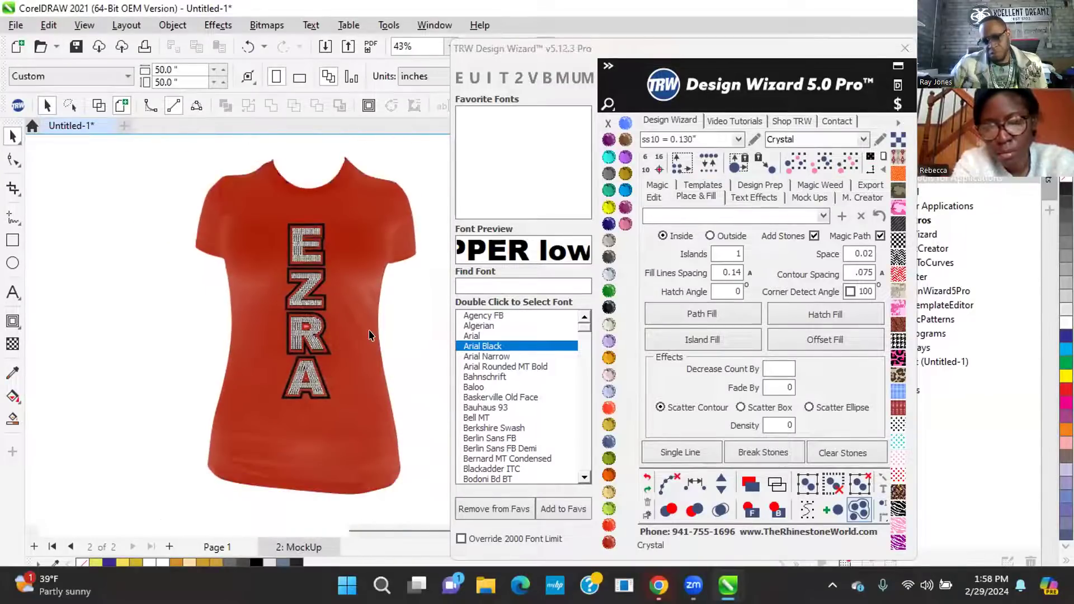
scroll(316, 331, up, 1)
scroll(316, 331, up, 3)
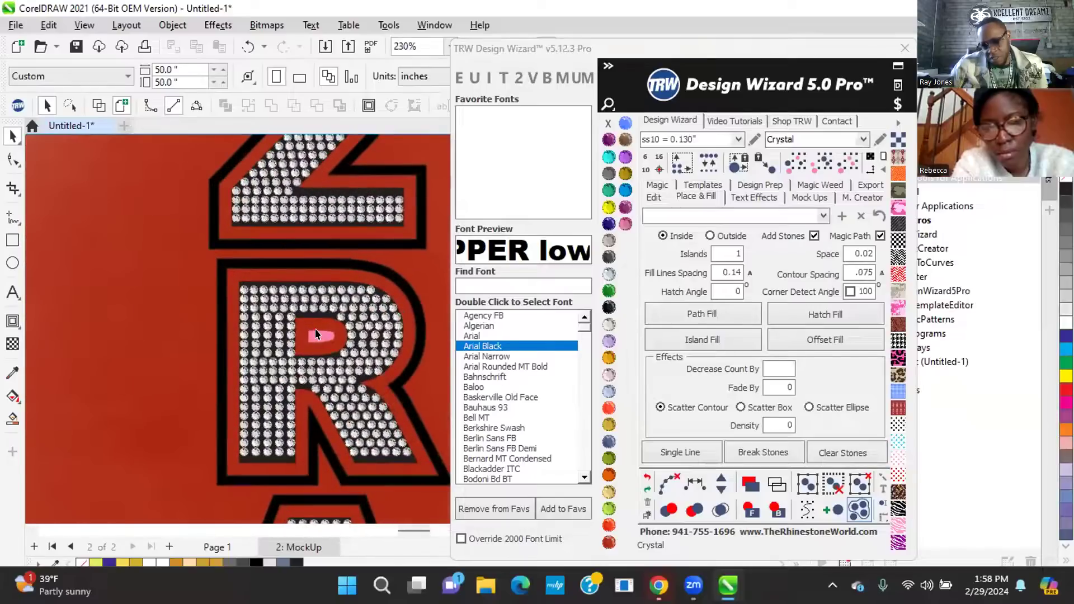
click(312, 334)
scroll(309, 333, down, 3)
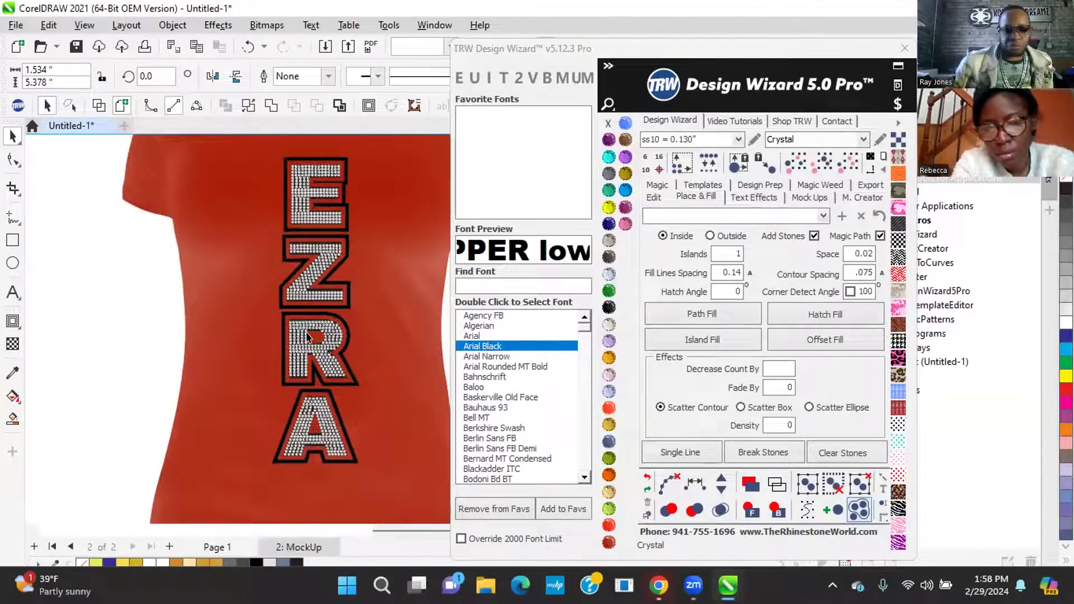
click(255, 308)
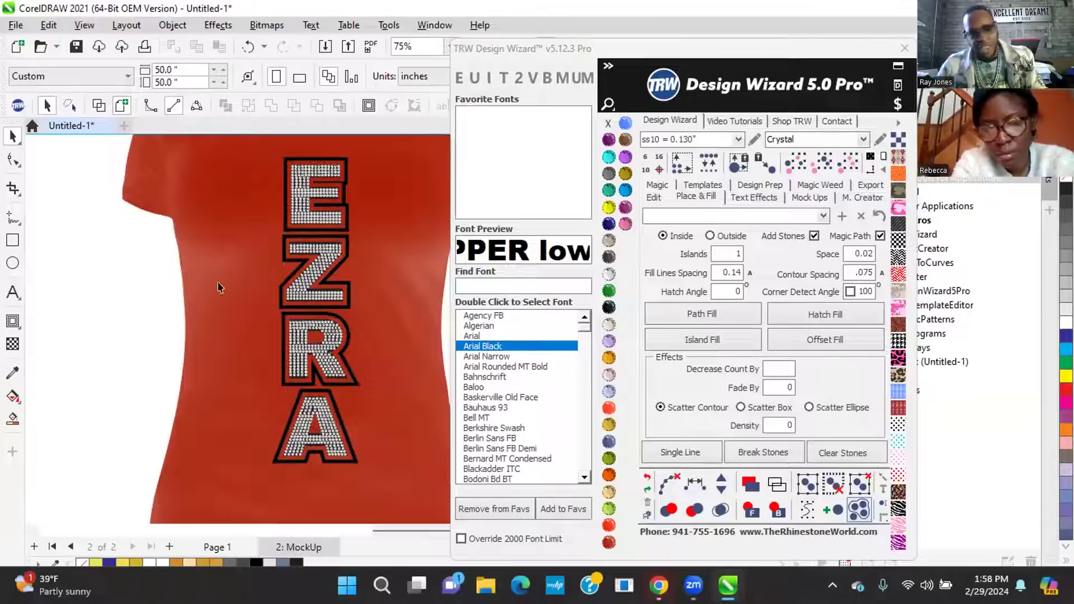
Undo the removal of the pink shape inside the letter R, select the shape, and remove it again
click(328, 333)
scroll(329, 332, up, 2)
scroll(329, 333, up, 1)
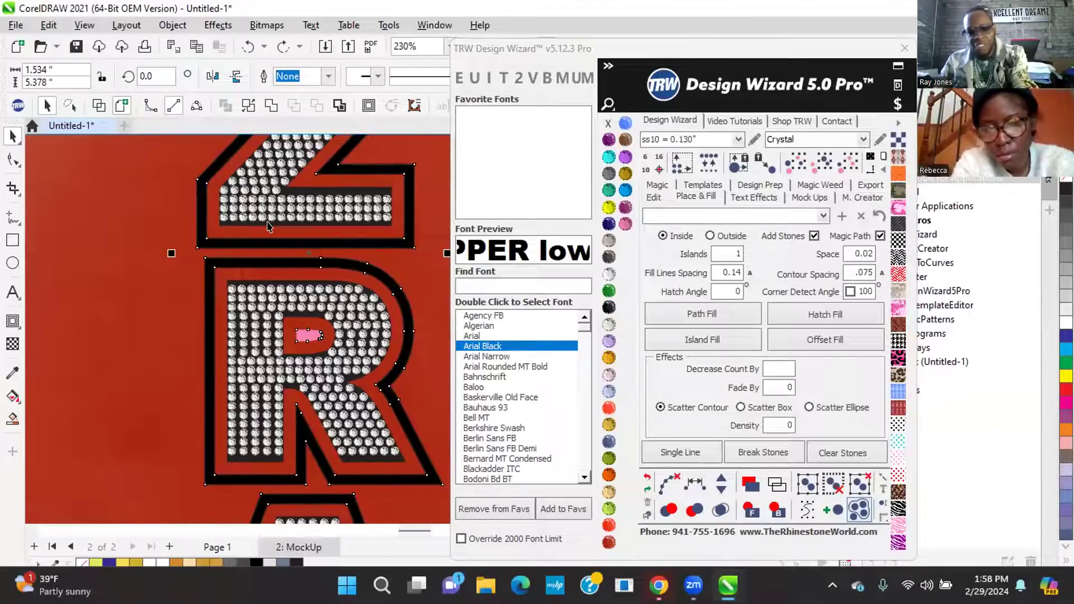
key(Escape)
Add bling sparkles to both upper corners of the E, the Z's upper right, and the R's lower corners and upper left
scroll(336, 403, down, 4)
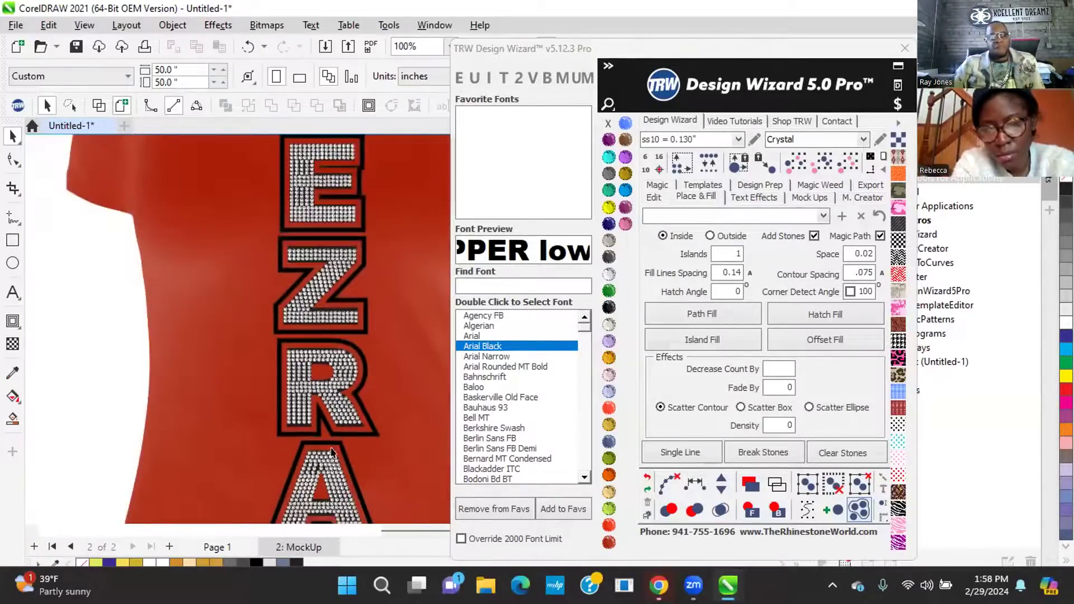
scroll(330, 452, down, 2)
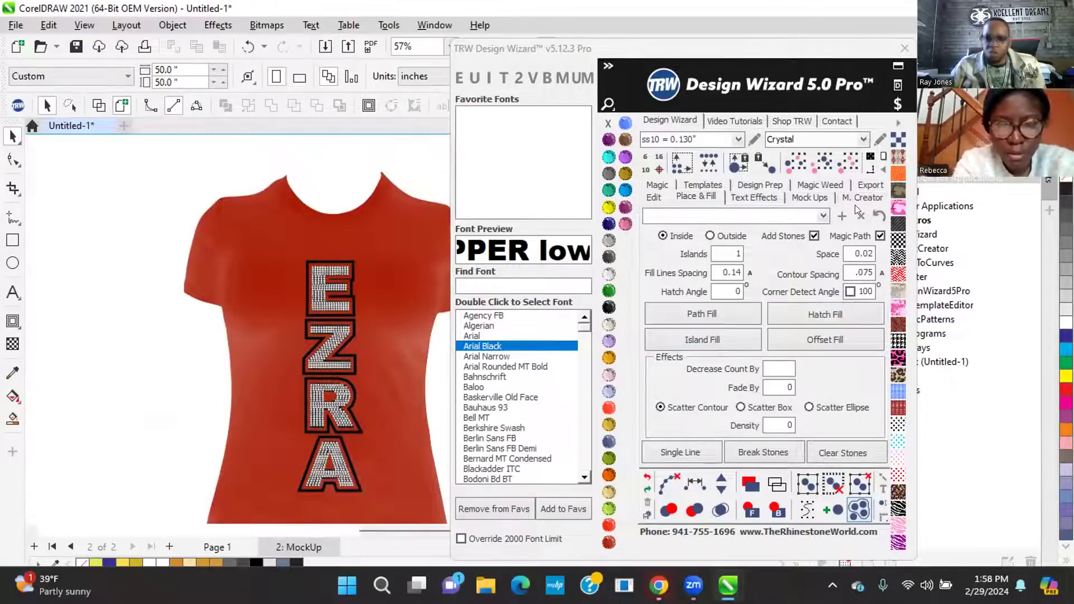
click(808, 198)
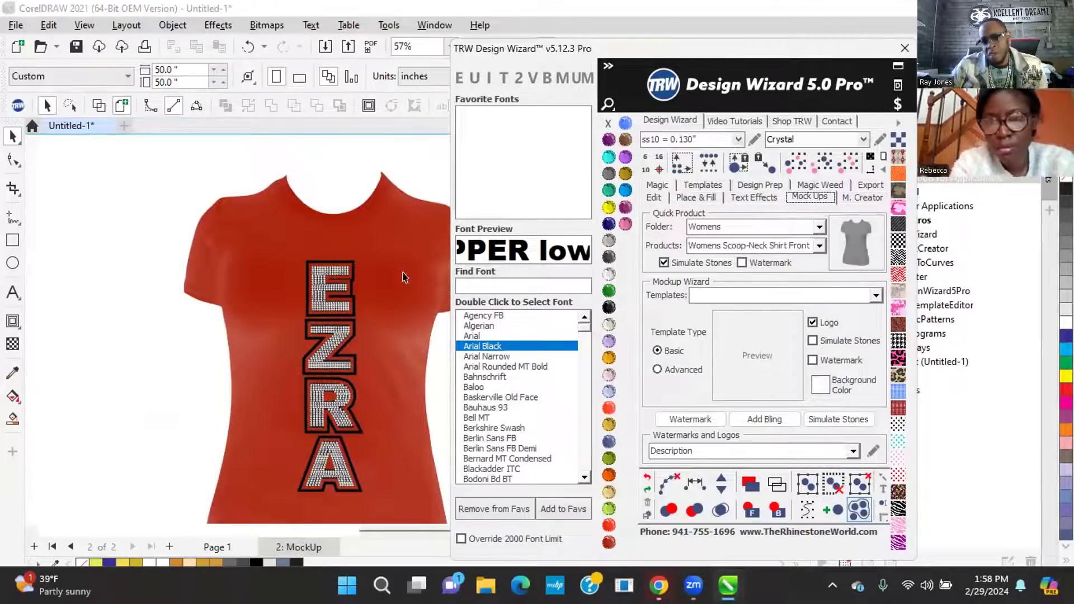
click(762, 417)
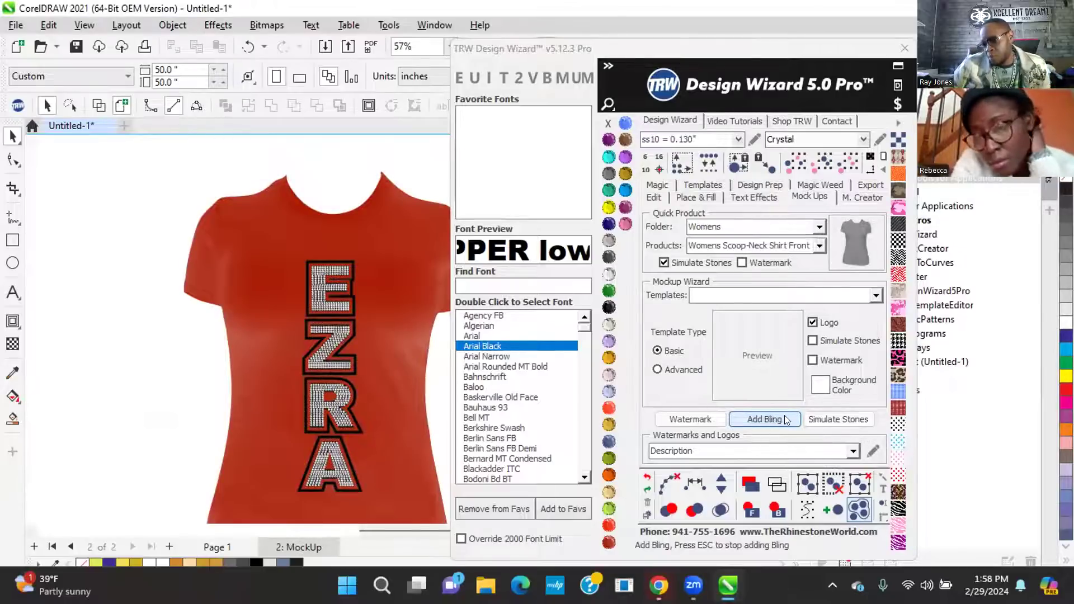
click(308, 265)
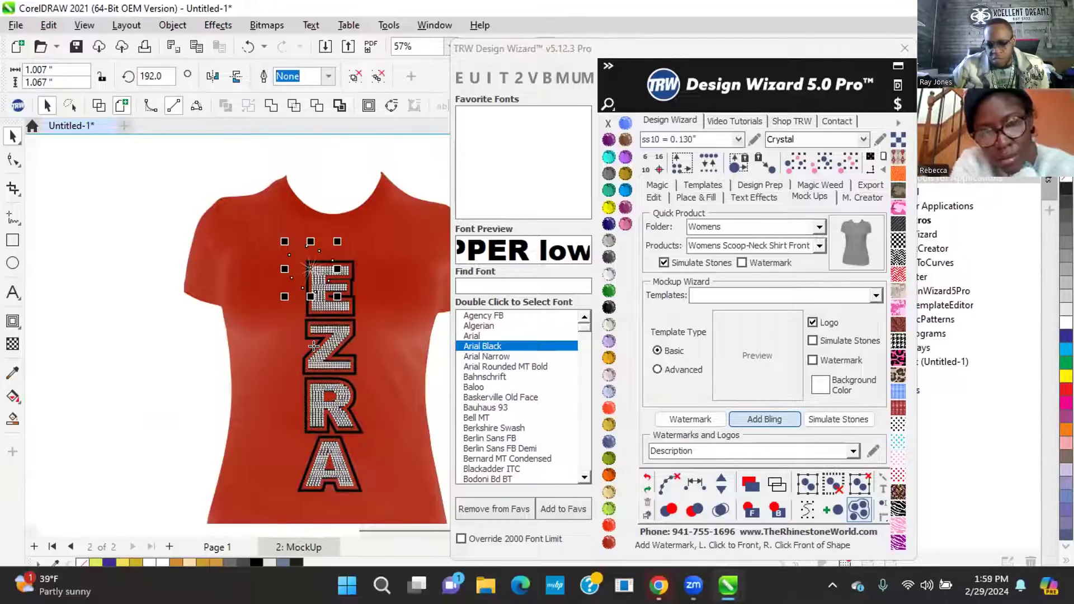
click(337, 325)
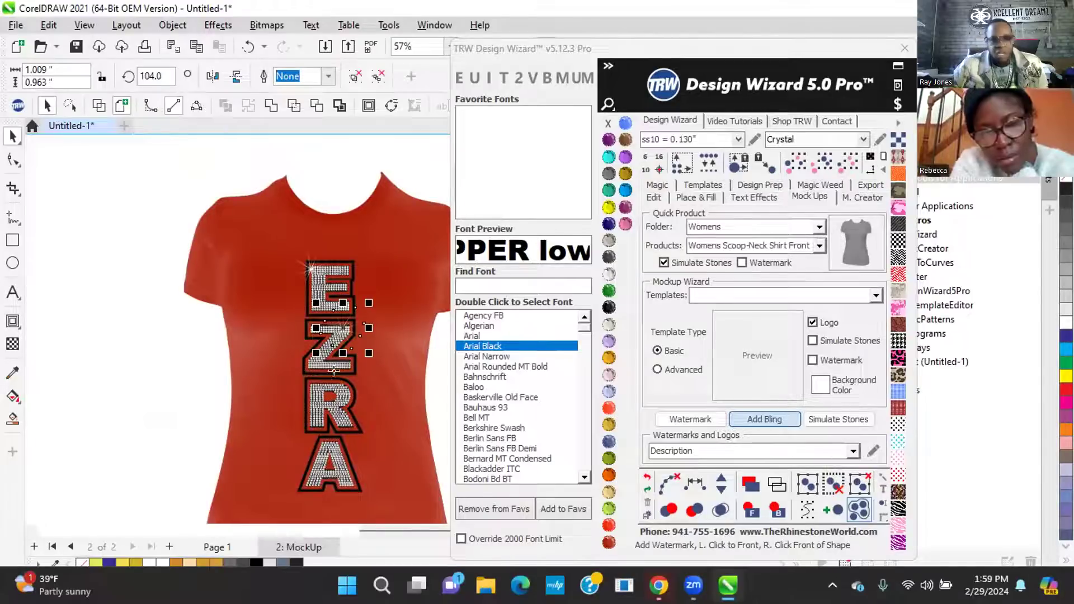
click(309, 422)
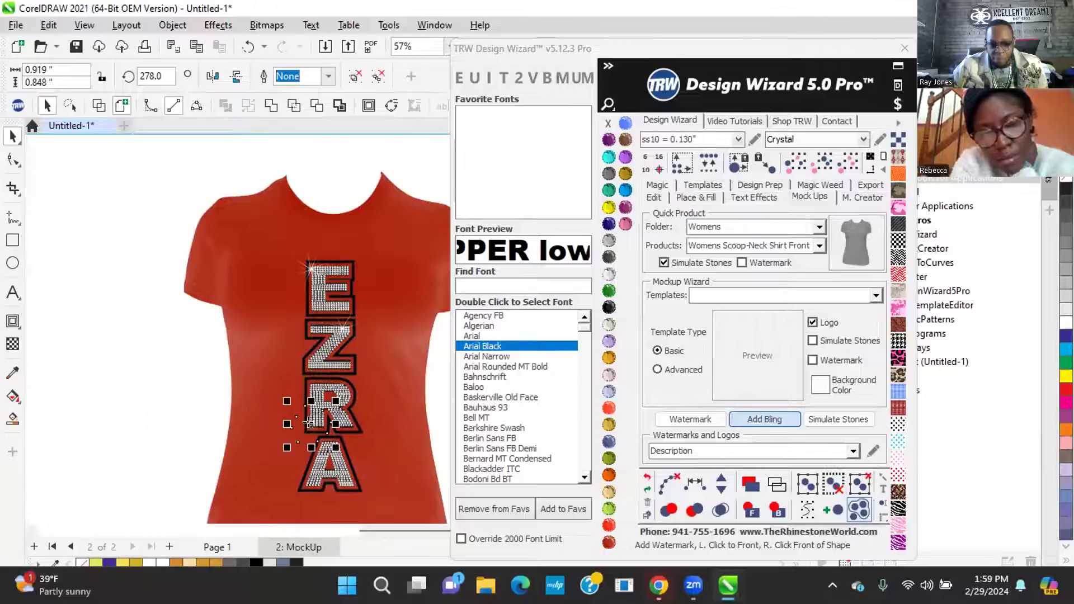
click(343, 417)
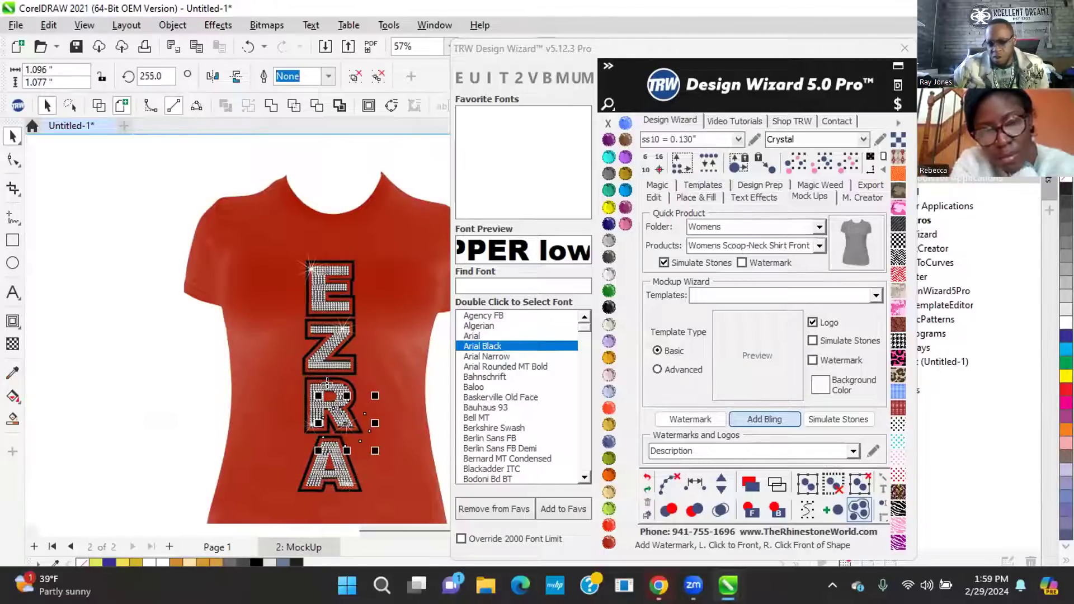
click(303, 384)
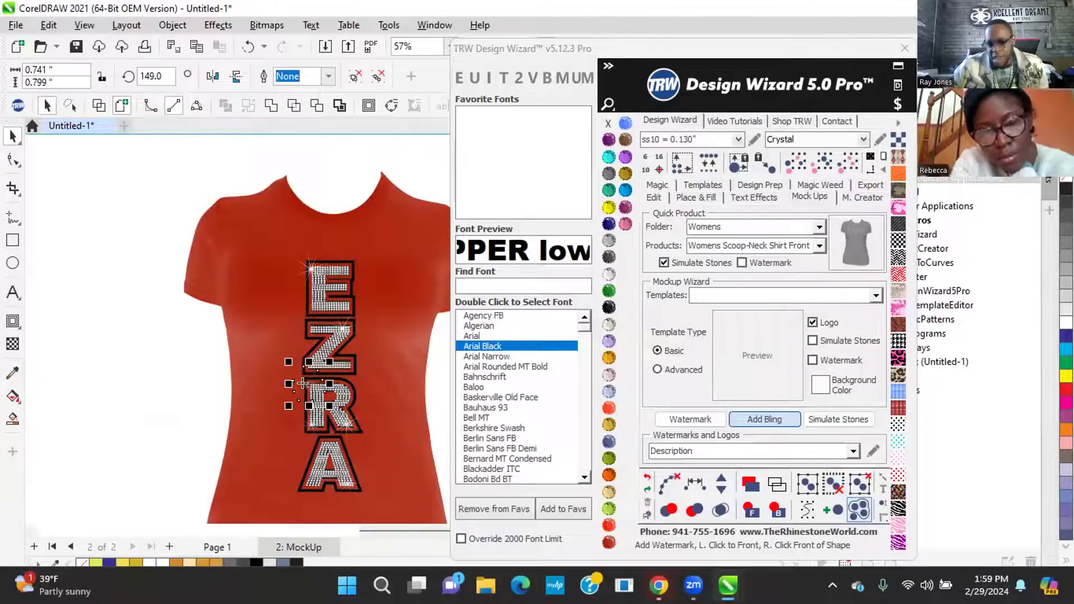
click(339, 264)
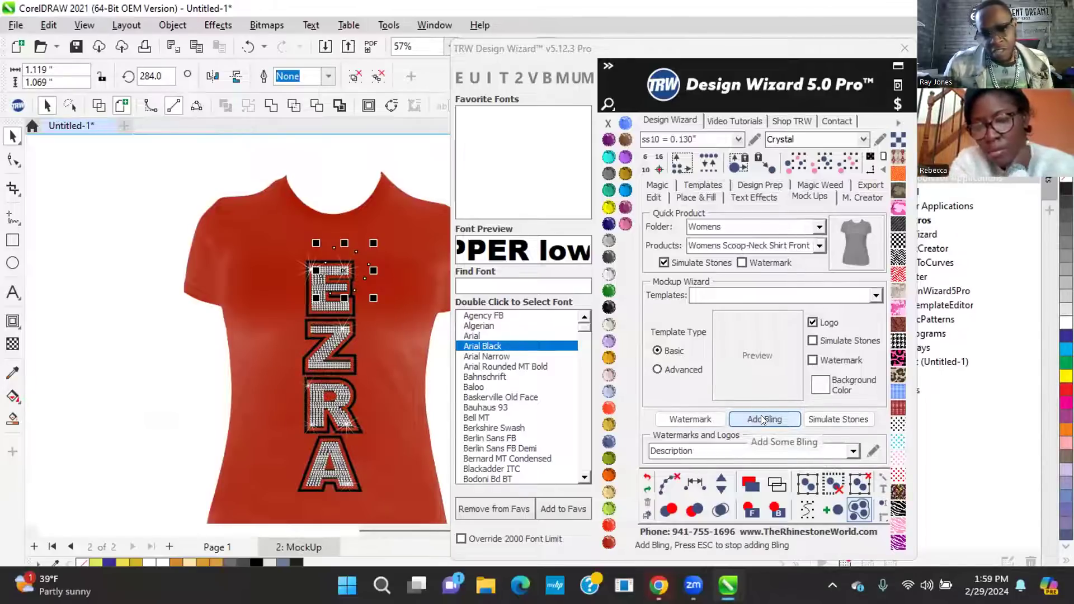
Place copies of the sparkle from the E's upper right at the lower left of the letters E and Z
scroll(331, 302, up, 4)
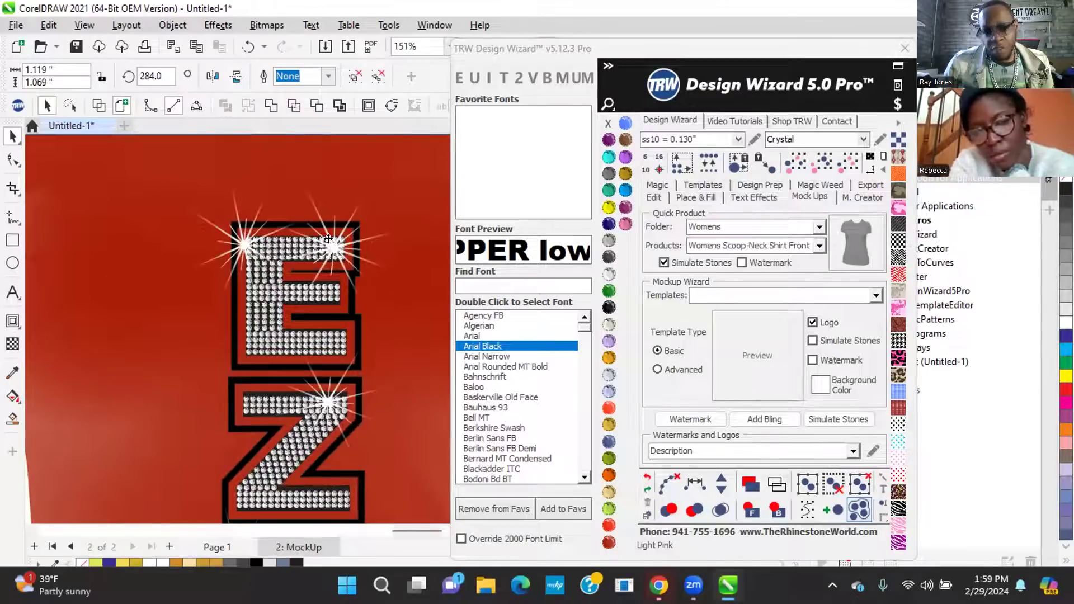
drag(328, 239, 267, 378)
right_click(231, 338)
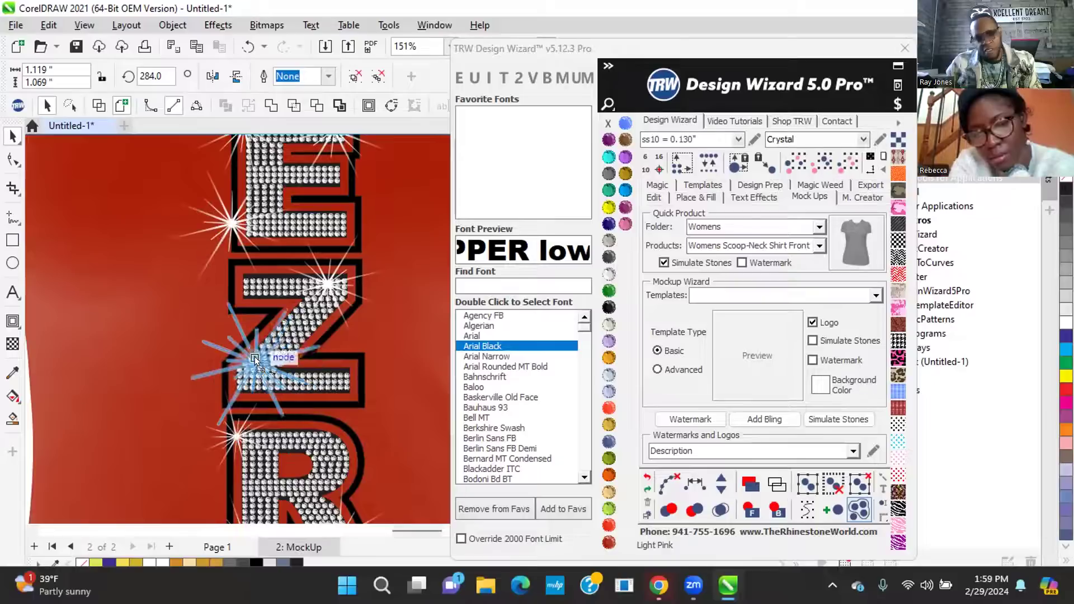
Position a sparkle on the left side of the letter A and clear the selection
scroll(270, 334, down, 1)
scroll(272, 324, down, 1)
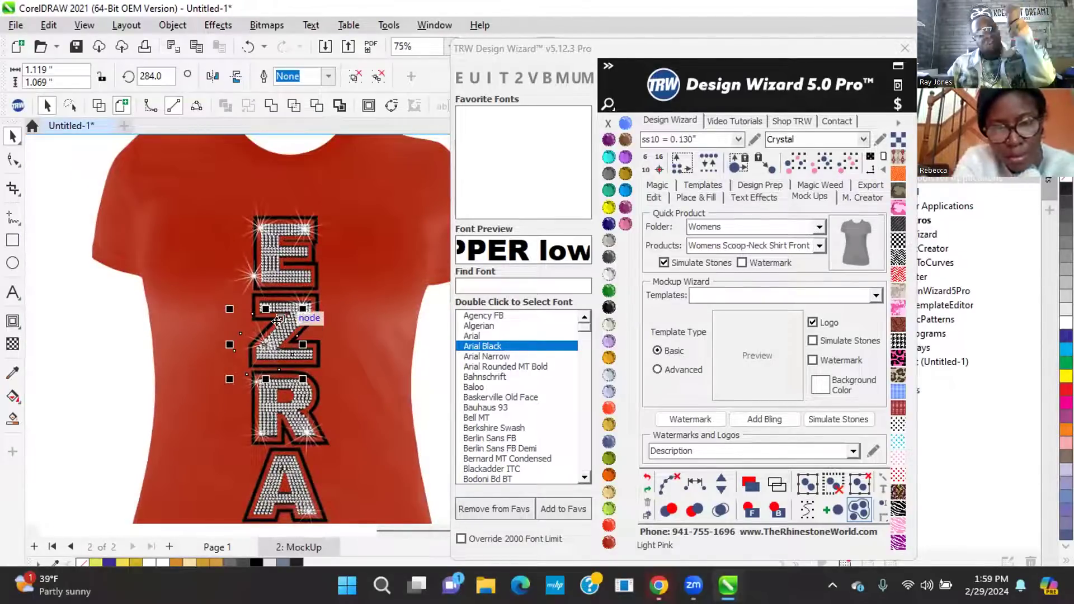
scroll(305, 302, down, 1)
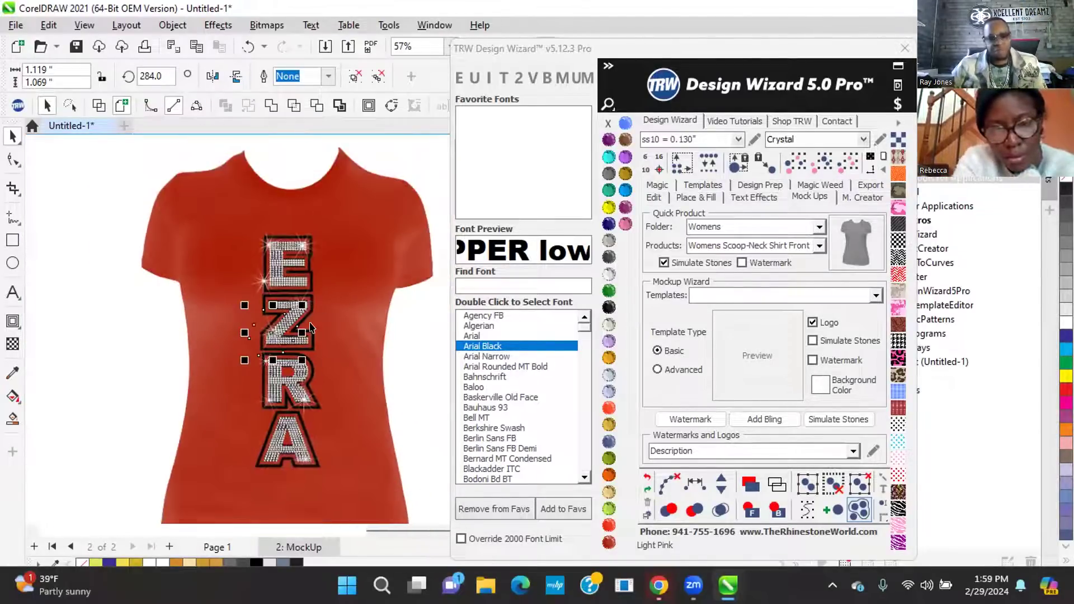
scroll(311, 329, up, 3)
drag(321, 463, 274, 446)
scroll(354, 427, down, 3)
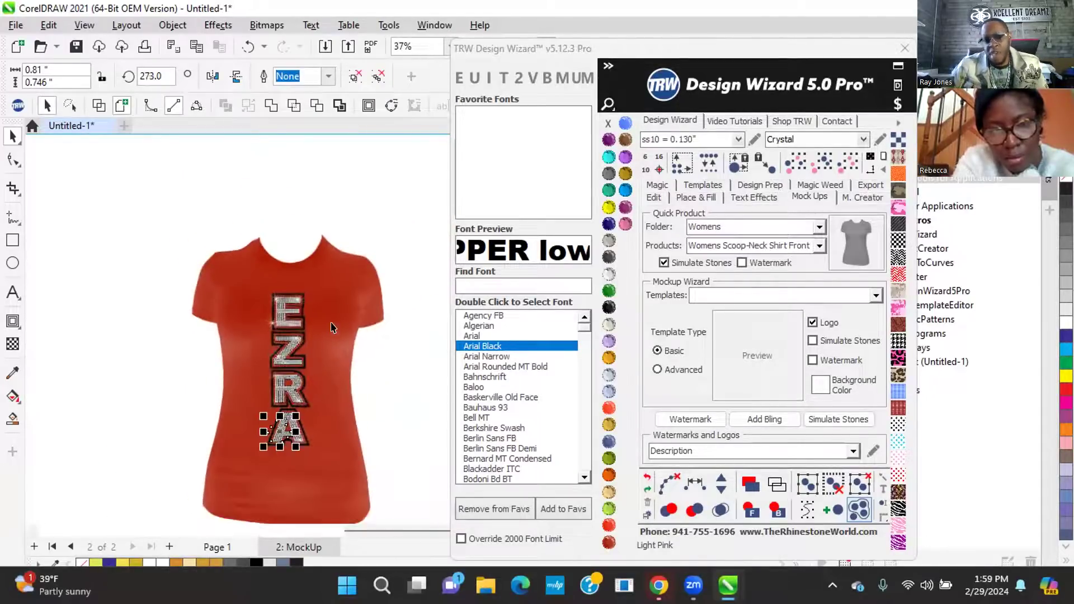
click(291, 215)
Move the sparkle at the lower left of the letter E inward onto the letter's stones
scroll(228, 489, up, 1)
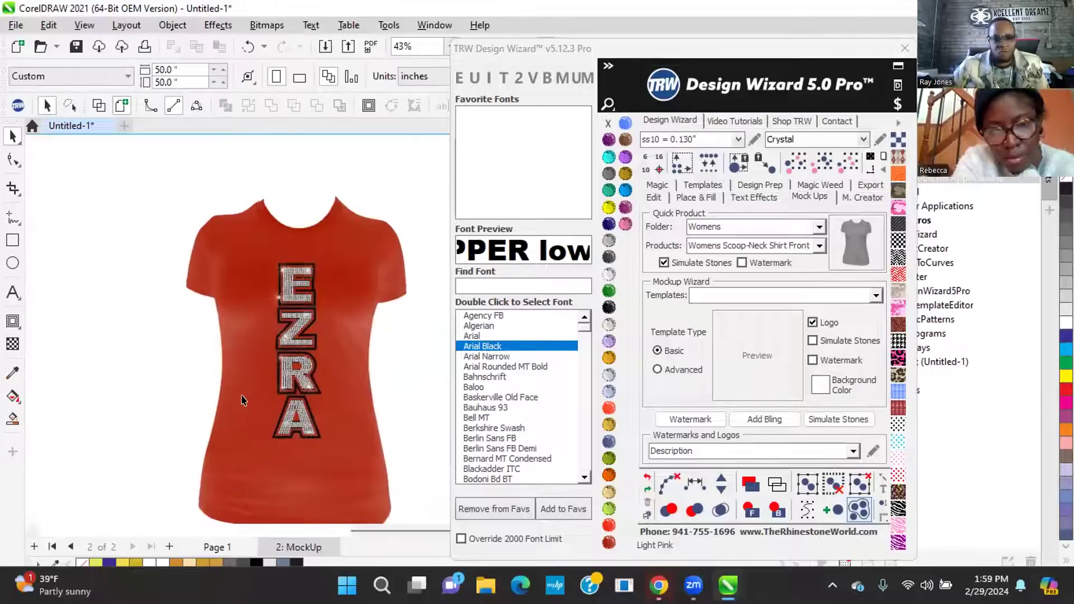
scroll(307, 297, up, 6)
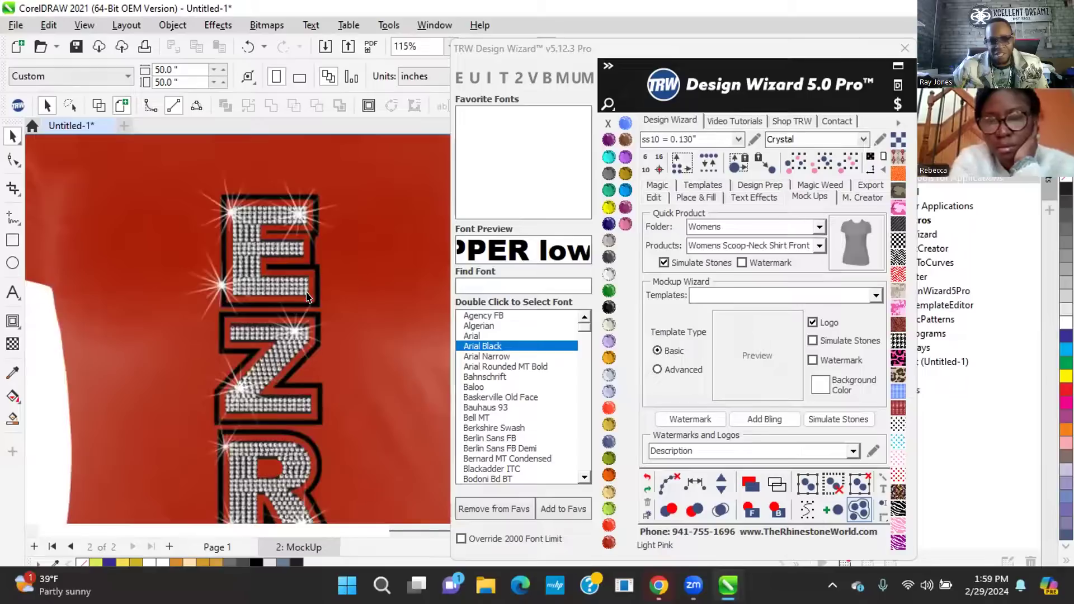
mouse_move(222, 287)
mouse_down()
mouse_move(250, 293)
mouse_move(244, 287)
mouse_up()
scroll(292, 311, down, 3)
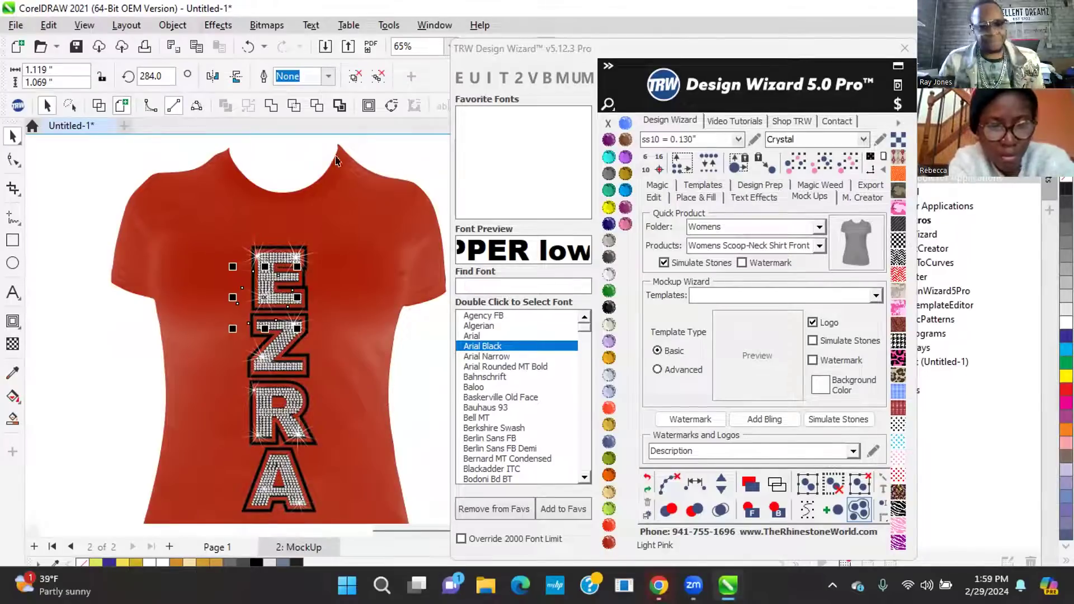
Clear the sparkle selection, review the whole shirt mock-up, and return to Page 1
click(372, 160)
scroll(353, 259, down, 3)
scroll(266, 221, down, 1)
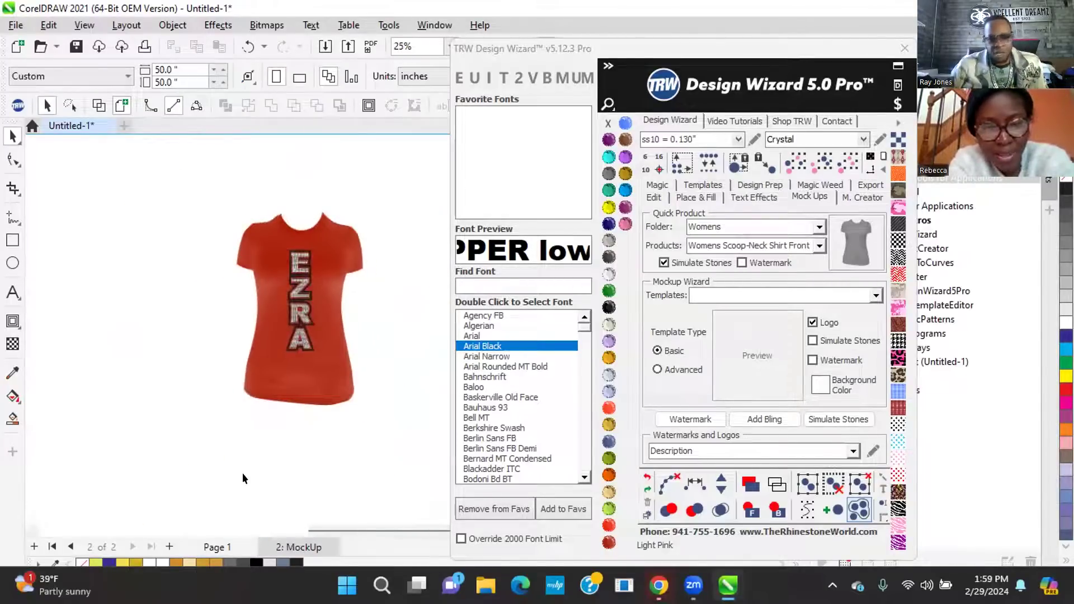
click(222, 547)
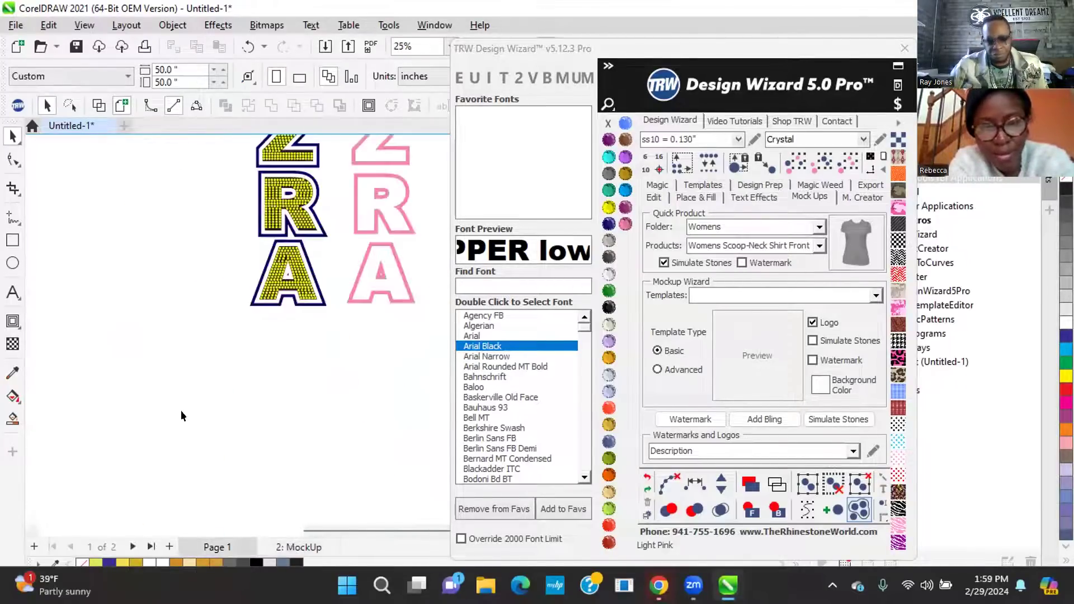
Nudge the pink vertical EZRA contour by 5 to the left onto the yellow-stone version and clear the selection
scroll(180, 411, down, 2)
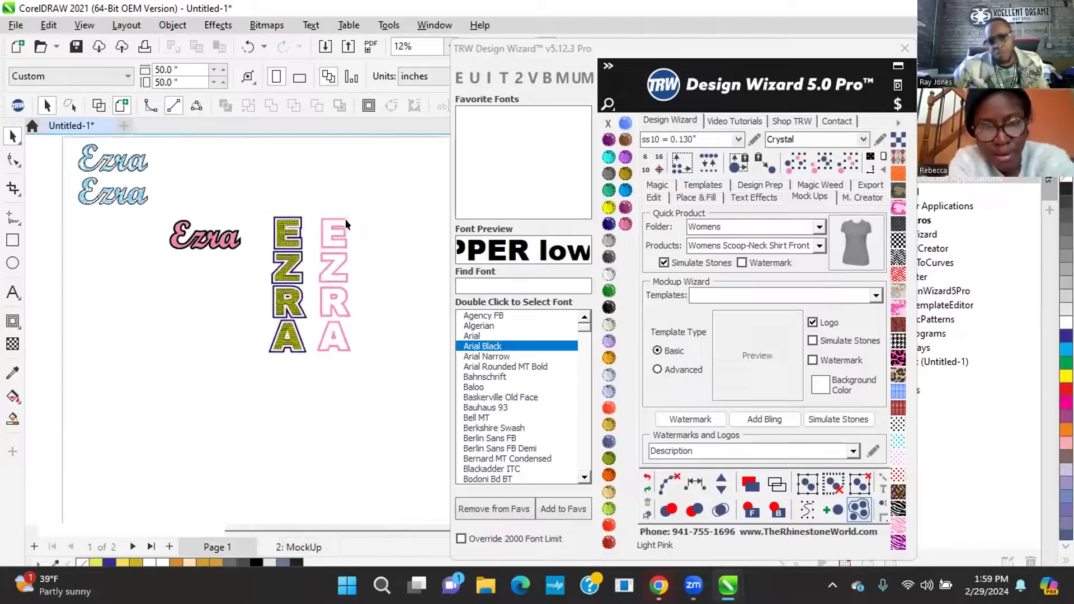
scroll(308, 200, up, 3)
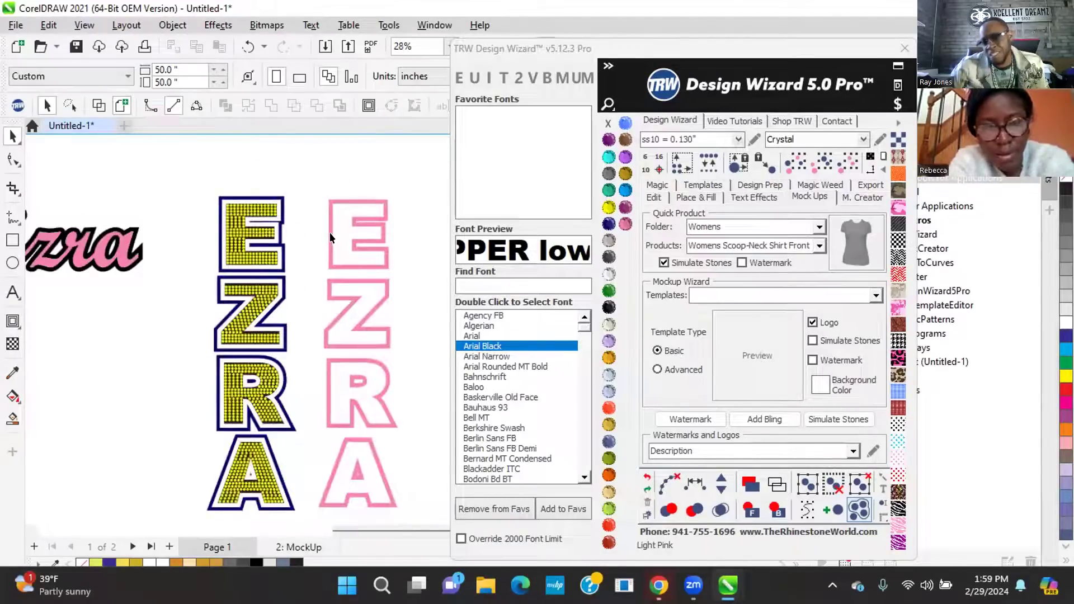
click(330, 239)
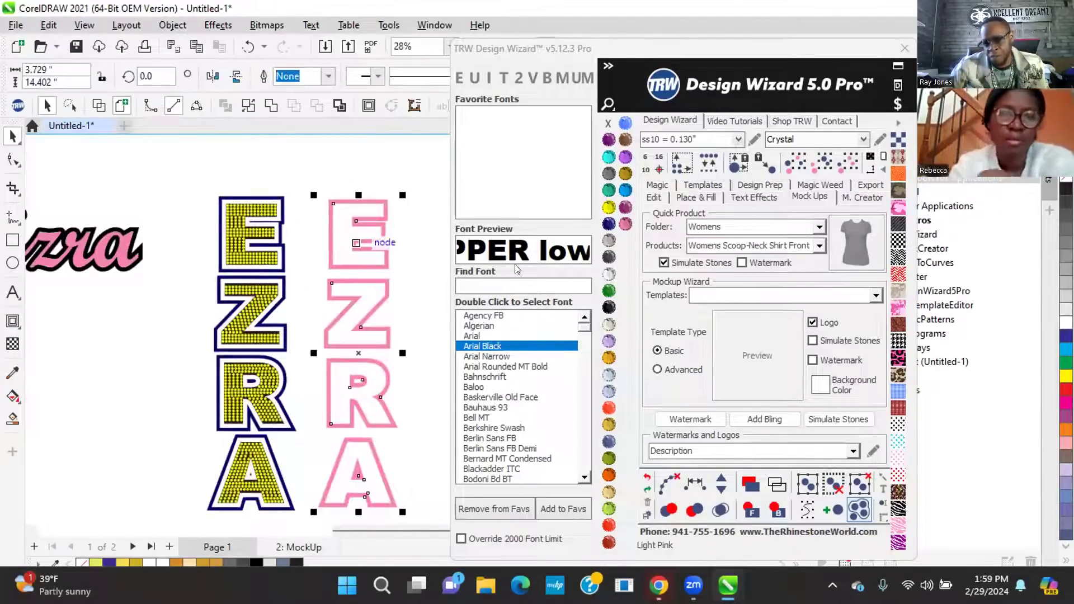
click(655, 197)
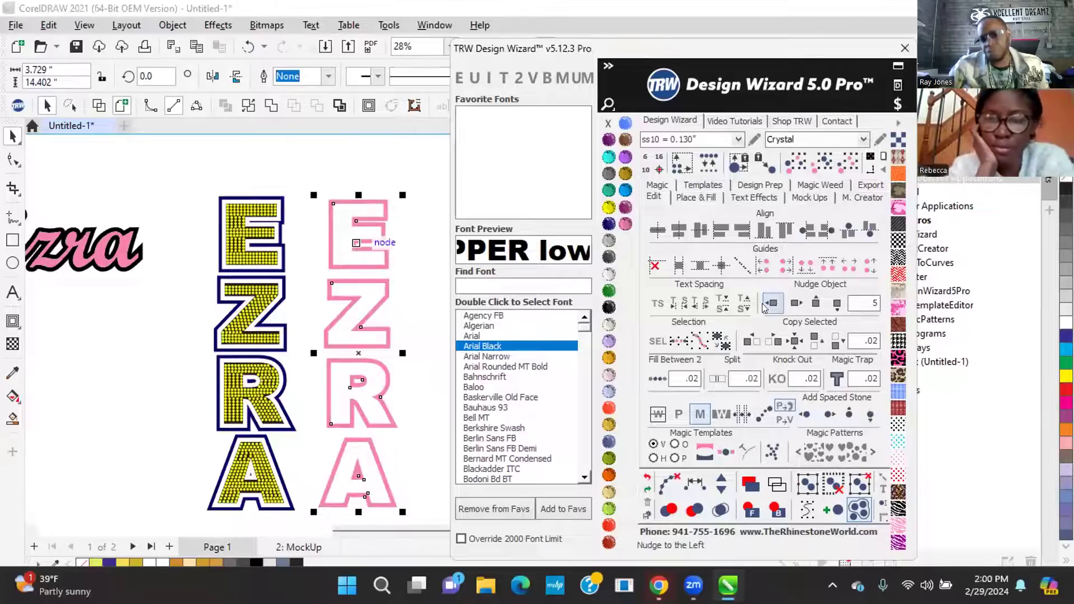
click(770, 304)
click(341, 209)
scroll(294, 271, down, 1)
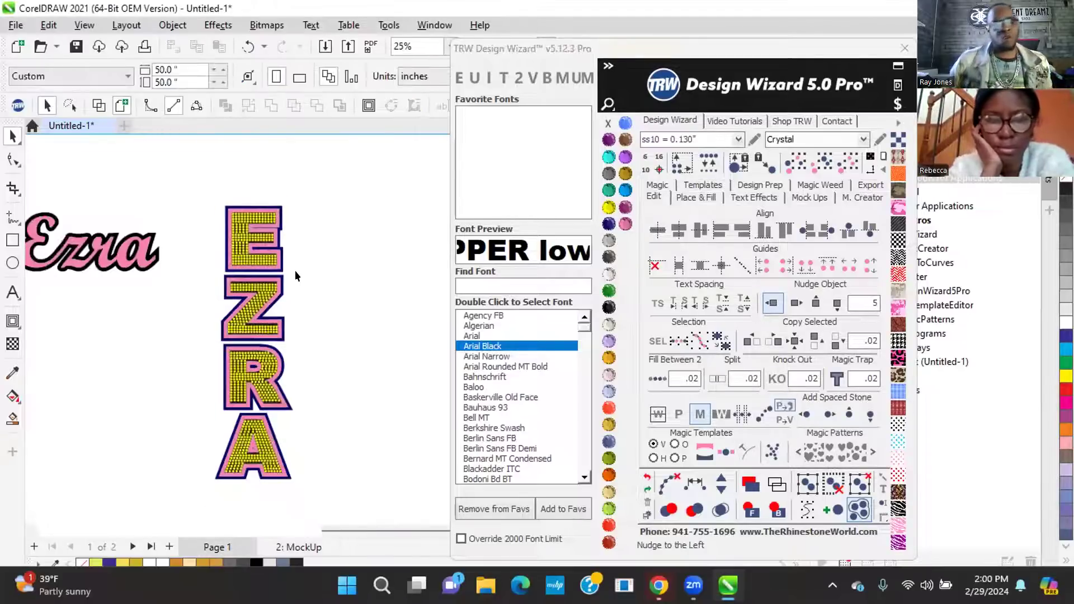
Create Vinyl Overcut and Stone 2+ Cut multi-decoration templates from the complete vertical EZRA design on a new page
scroll(244, 288, down, 2)
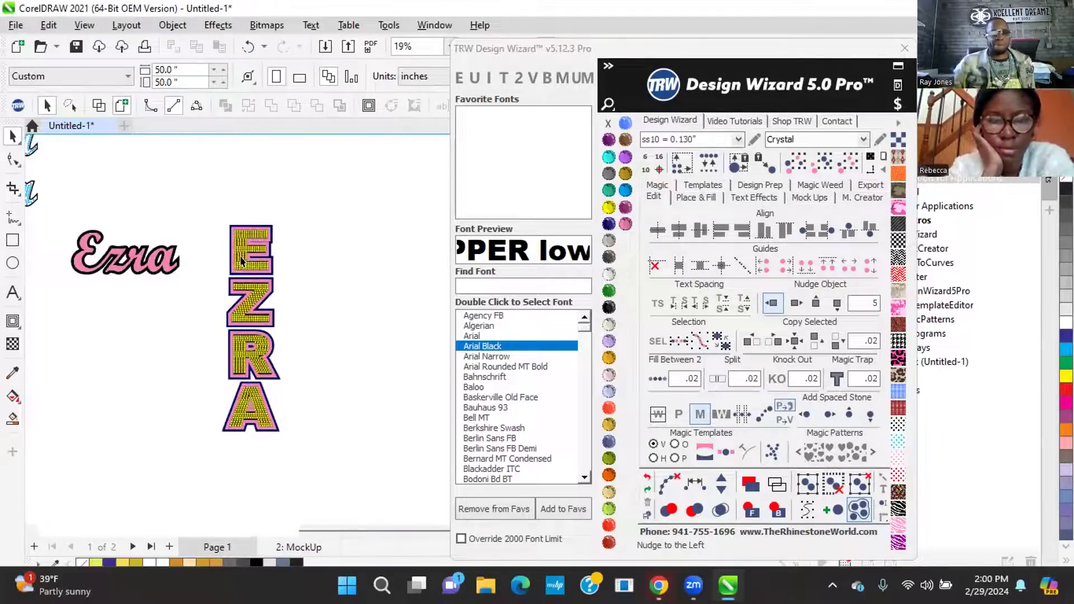
drag(209, 201, 321, 454)
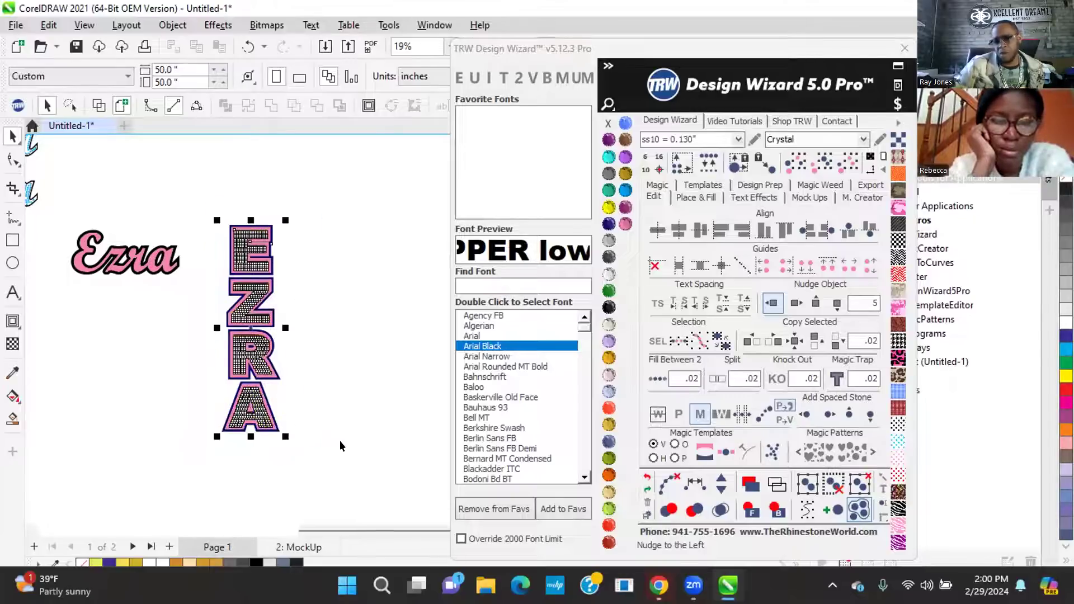
click(702, 185)
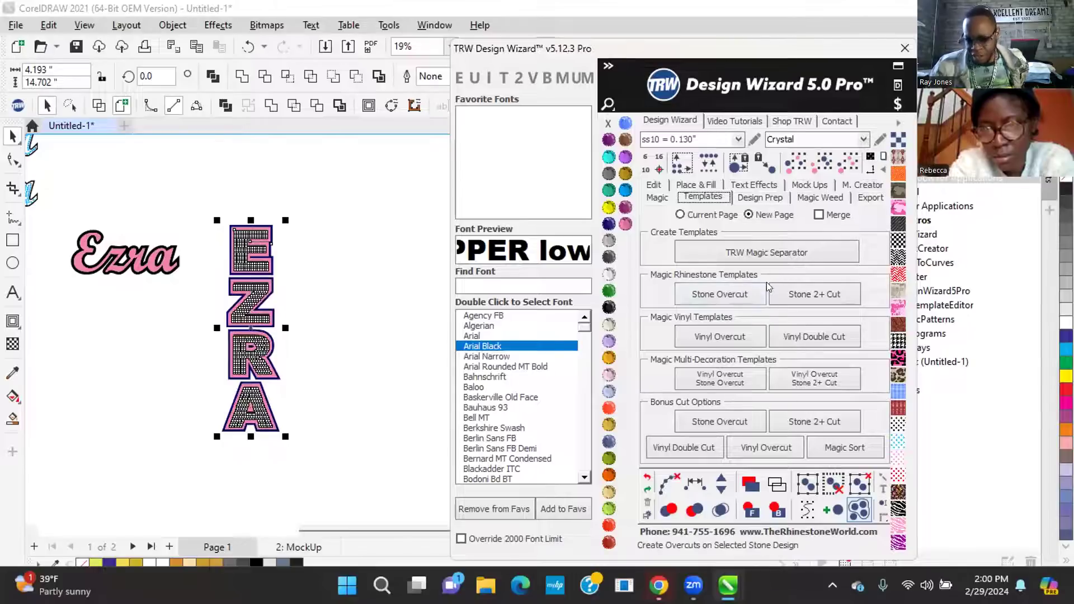
click(834, 375)
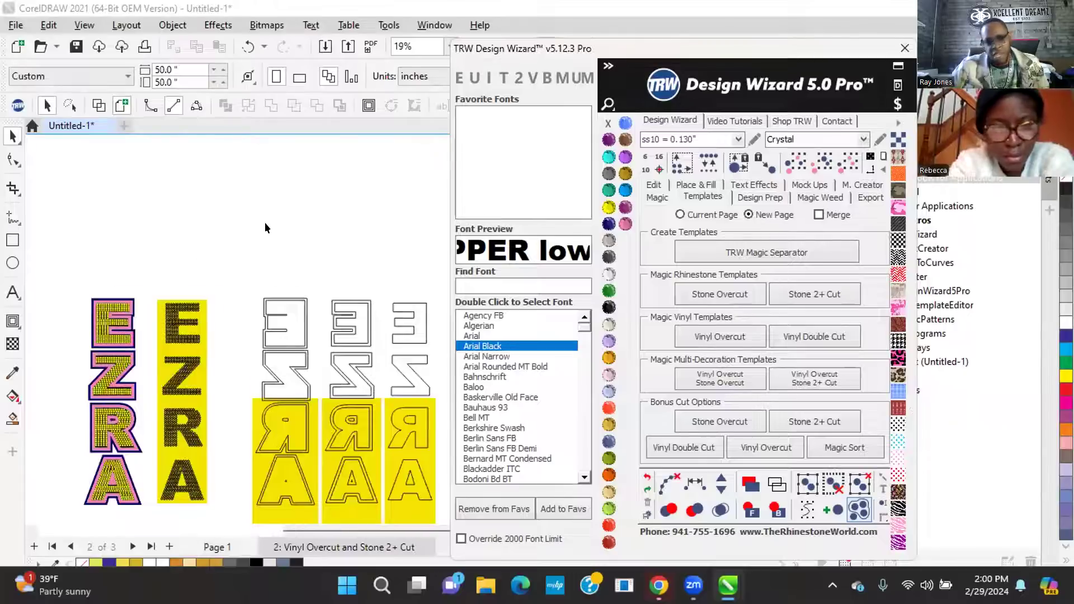
Examine the stone template and the mirrored vinyl cut layers, selecting the innermost letter outlines for a closer look
scroll(258, 227, down, 1)
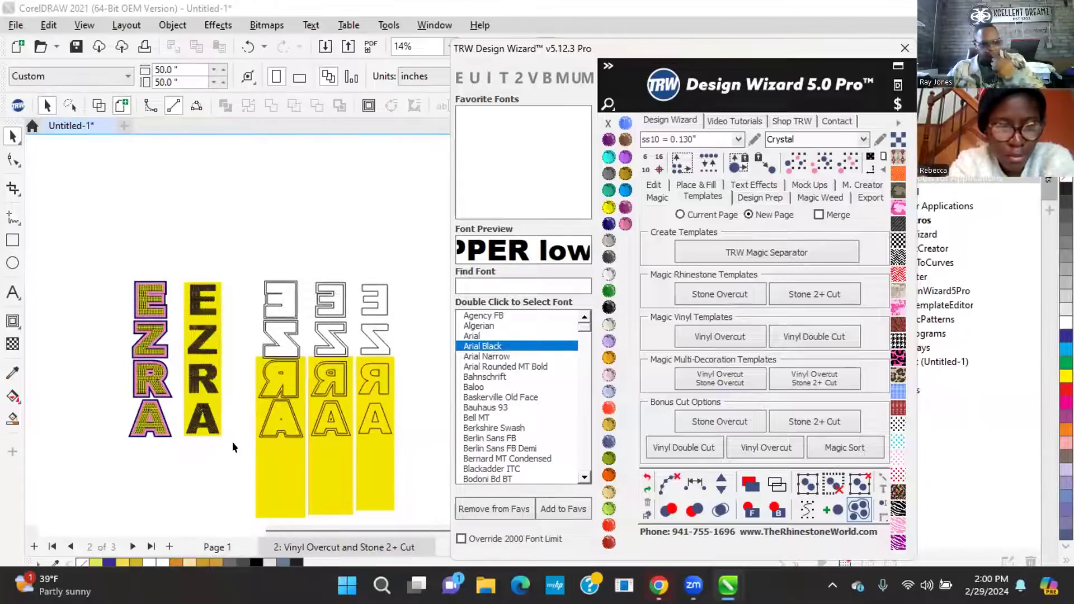
scroll(278, 360, up, 2)
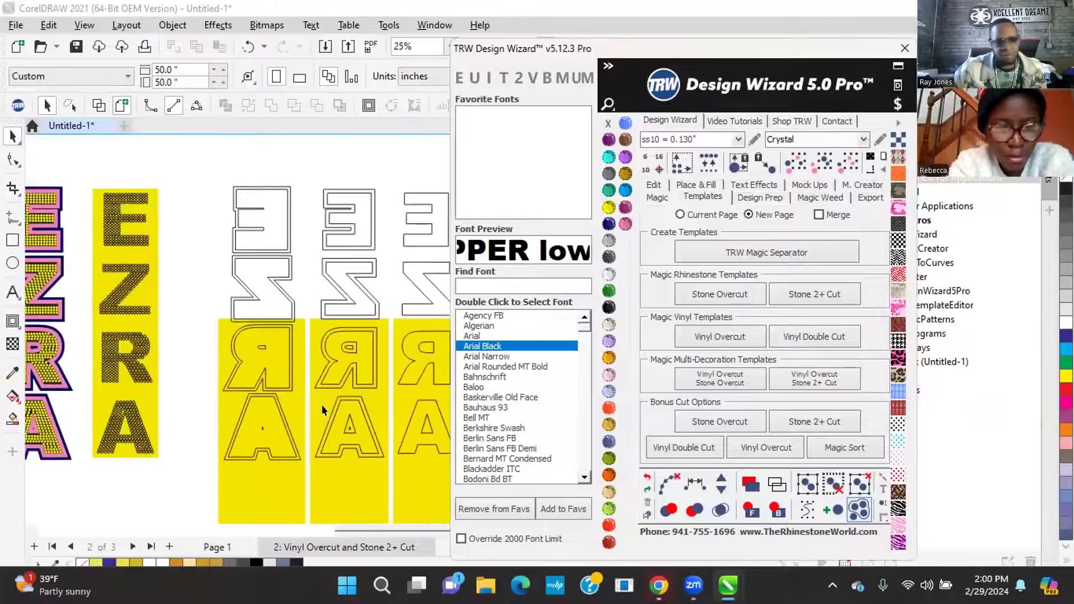
scroll(324, 412, down, 1)
drag(384, 197, 482, 462)
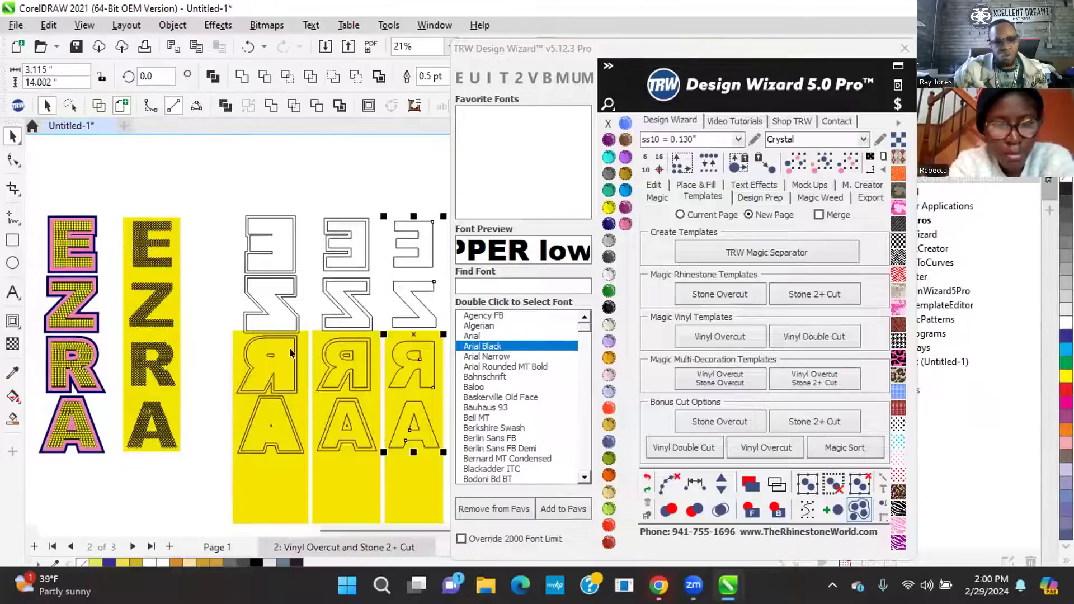
click(381, 156)
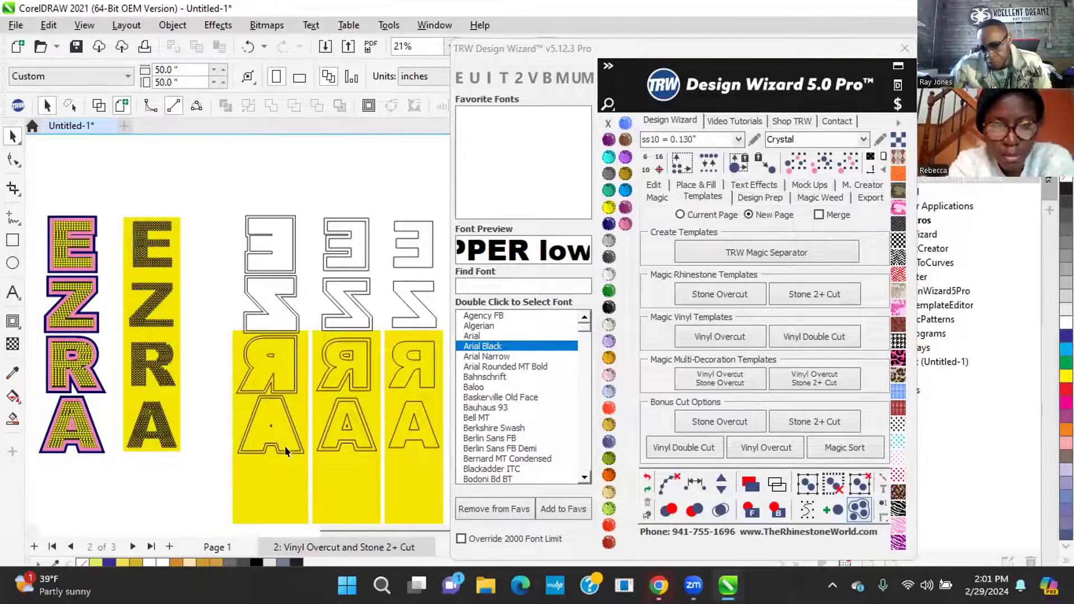
Move one layer of the EZRA stone cut template off its yellow background to below the design, and copy it to the clipboard
scroll(120, 284, up, 3)
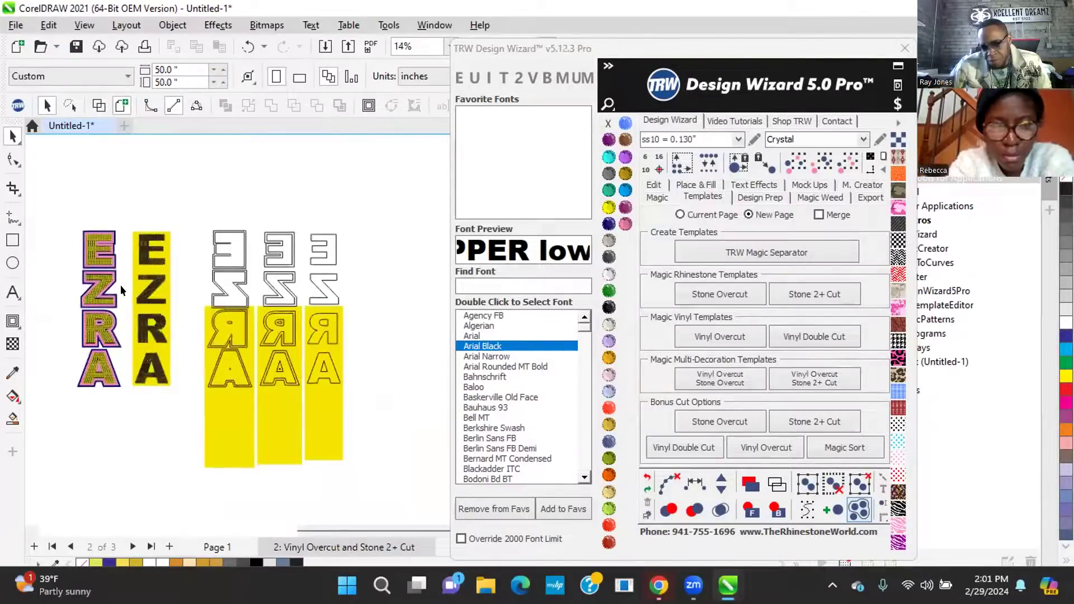
drag(168, 140, 280, 461)
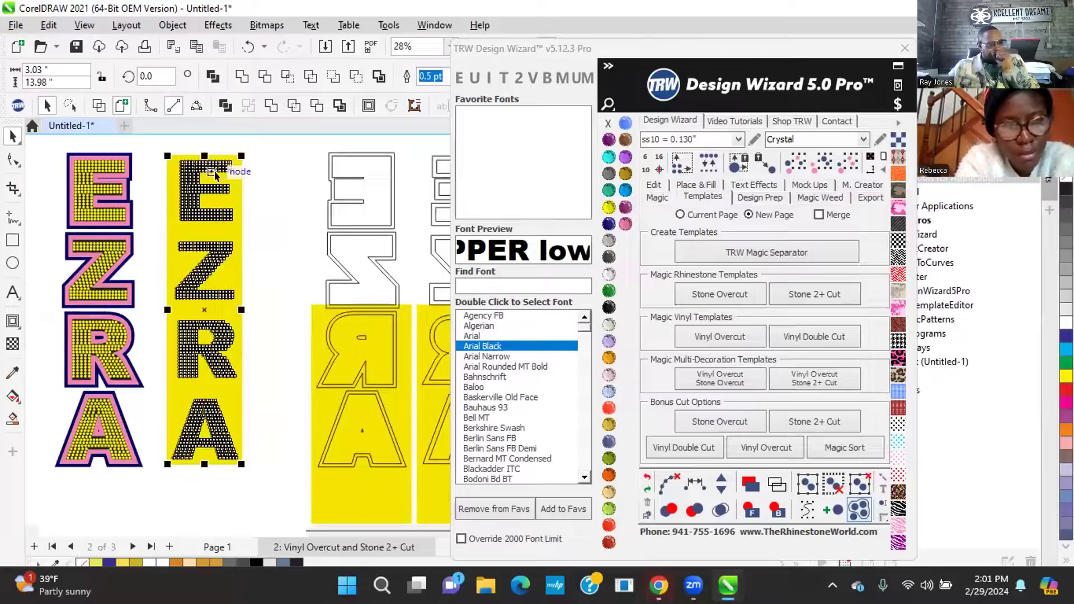
scroll(192, 222, down, 3)
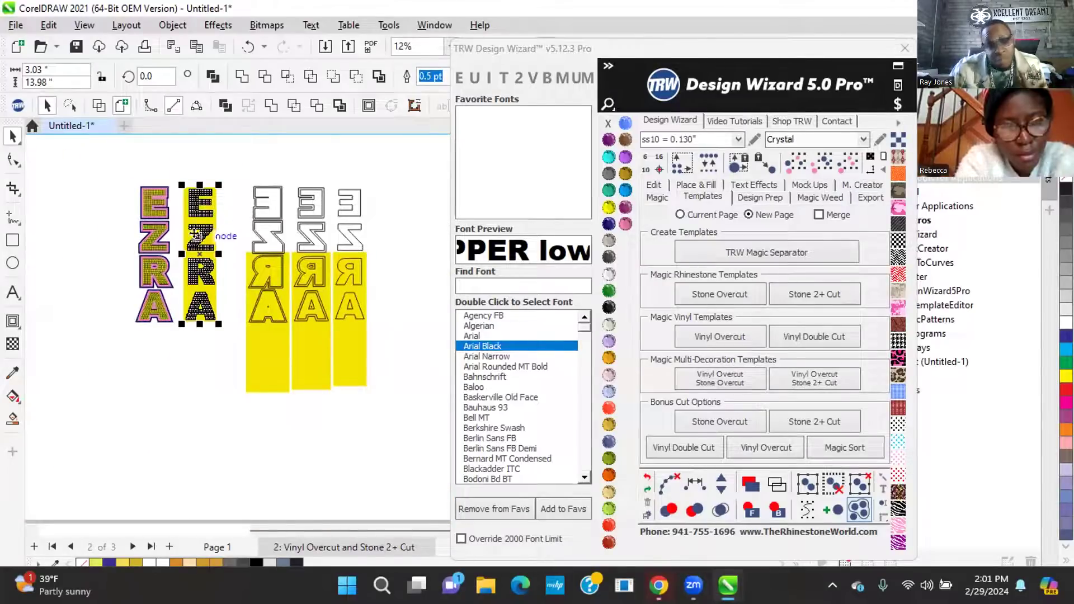
drag(203, 239, 137, 469)
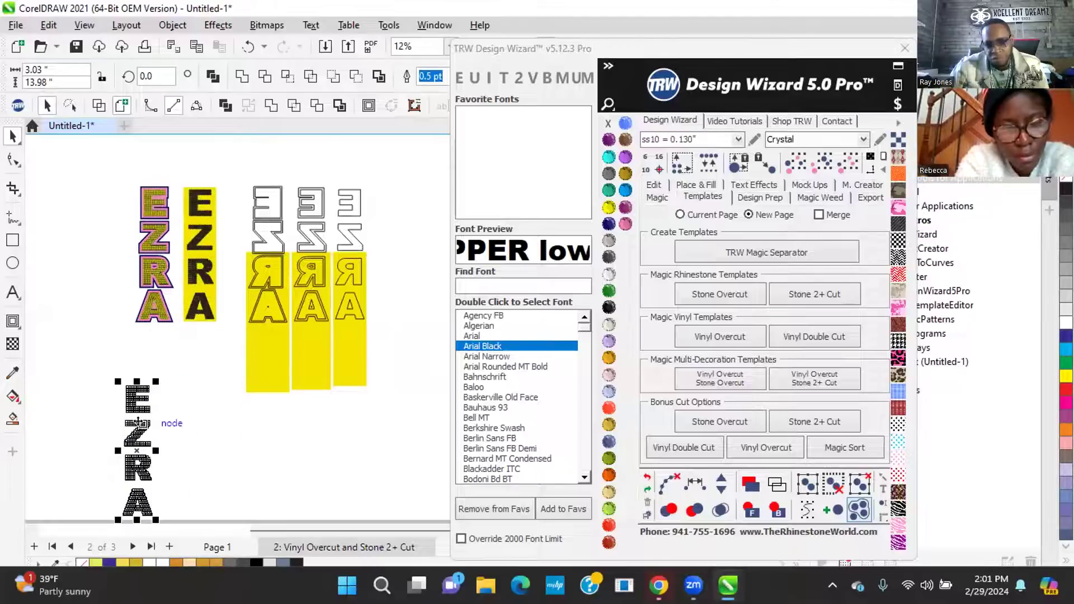
right_click(147, 398)
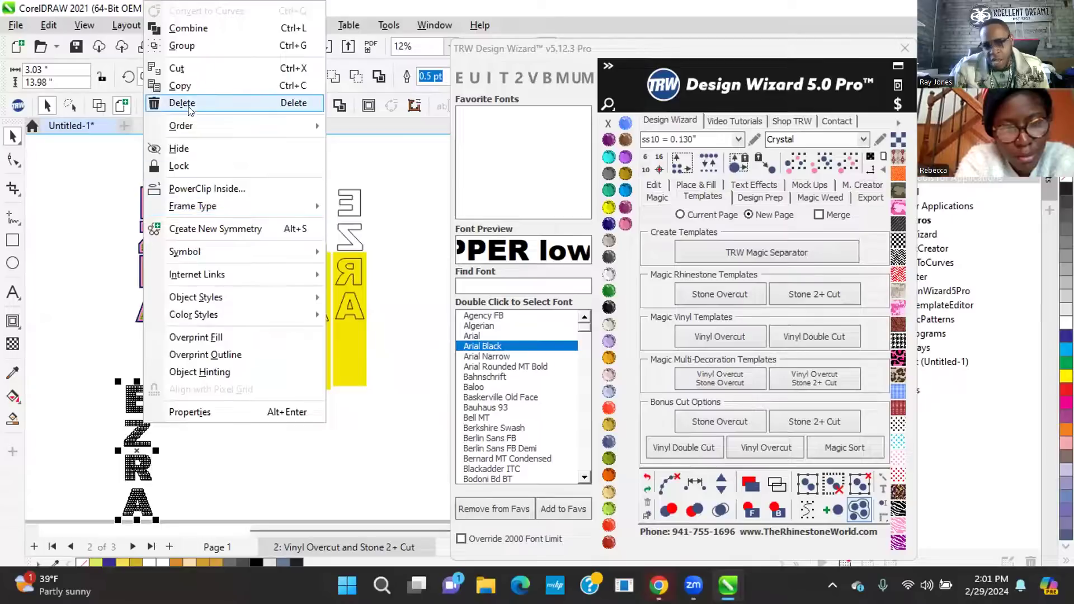
click(189, 86)
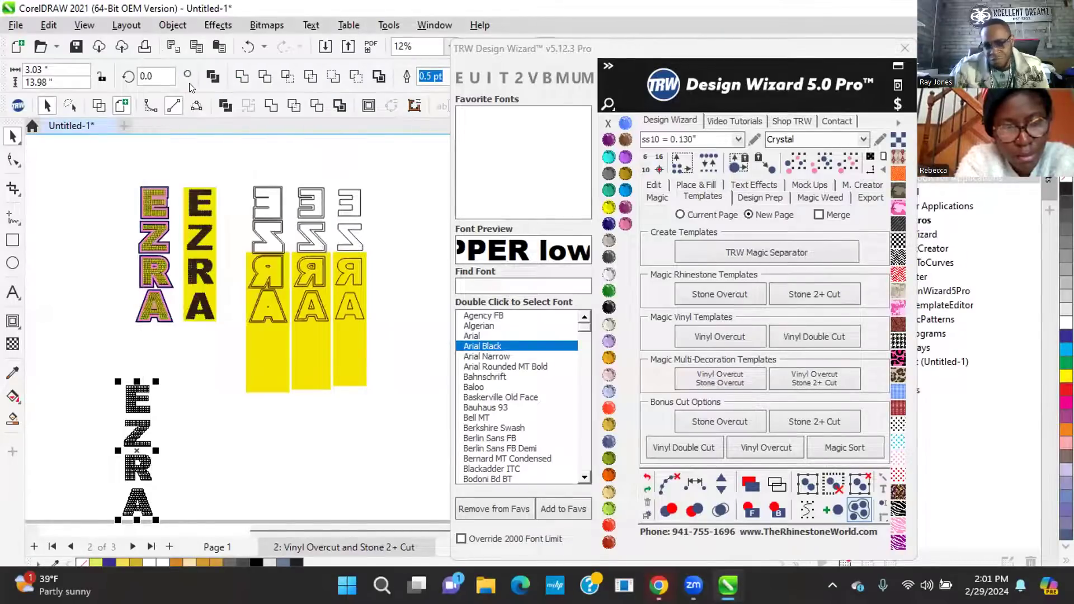
Clear the selection and minimize the open windows to show the desktop
click(380, 159)
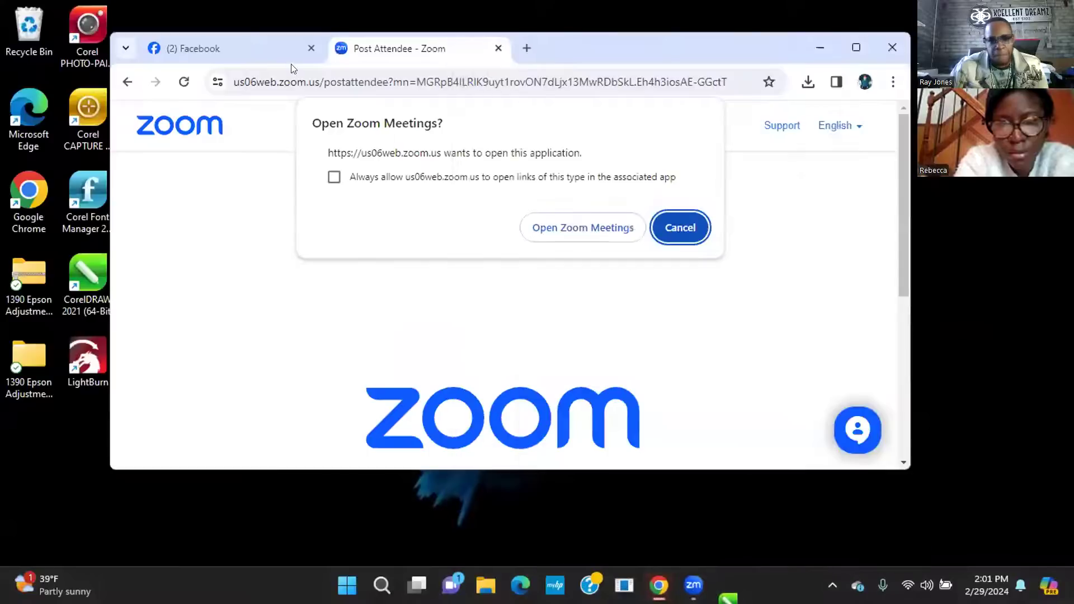
click(812, 42)
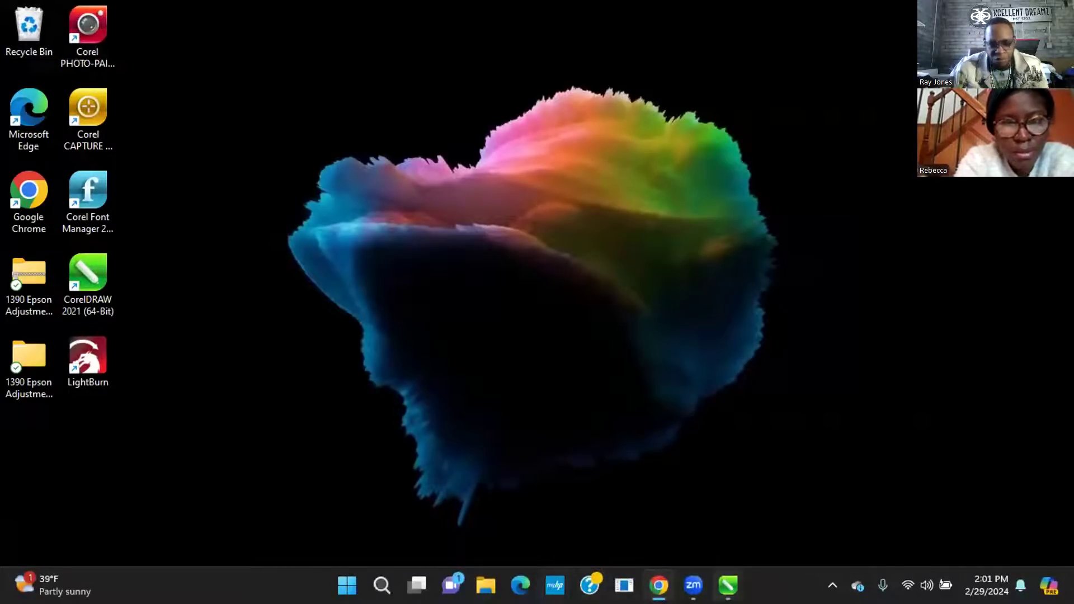
Switch to CorelDRAW and show Page 1 of the open document
mouse_move(727, 585)
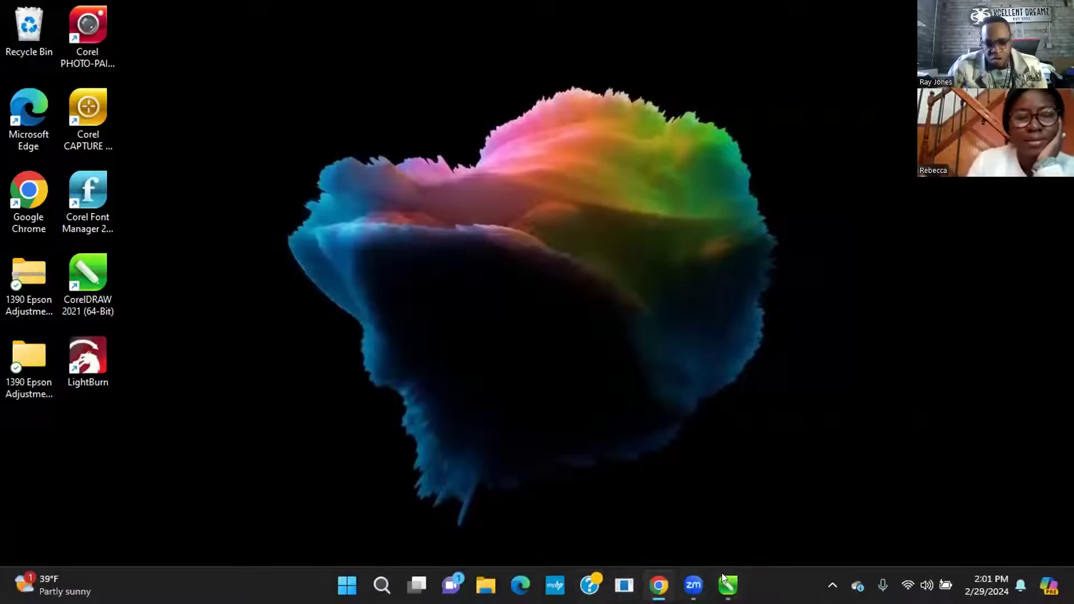
click(724, 582)
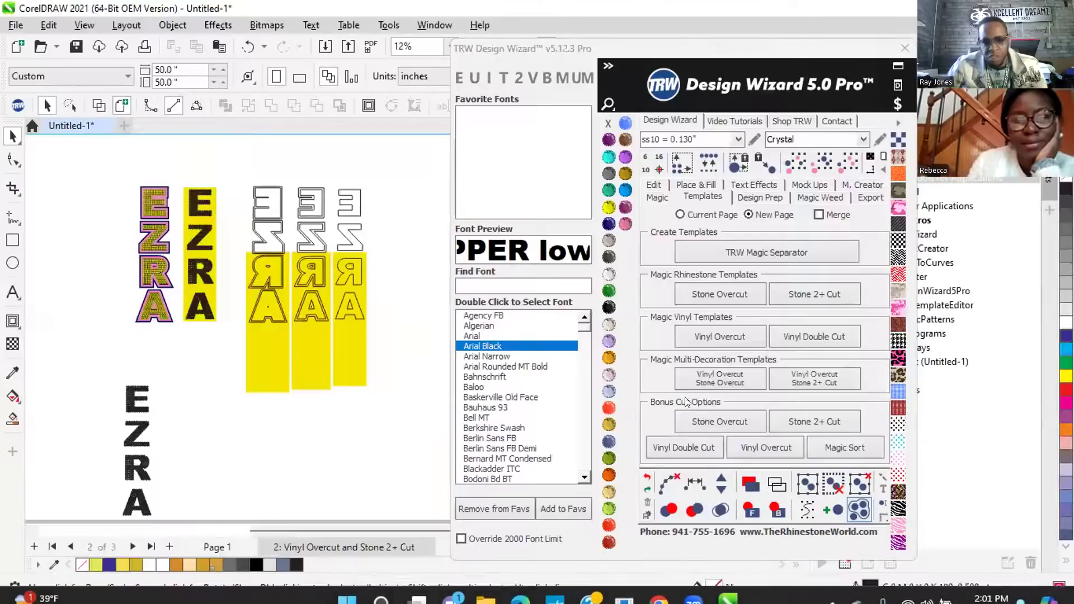
scroll(334, 310, down, 1)
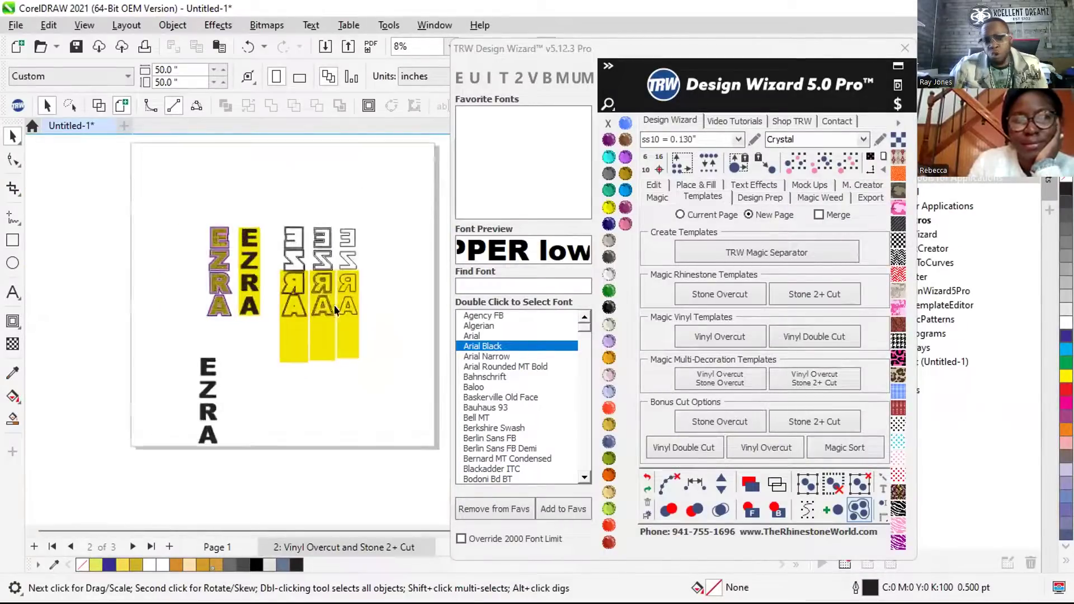
click(233, 545)
Select all the yellow rhinestones in the vertical name design and nudge them to the right by 5
scroll(276, 184, up, 3)
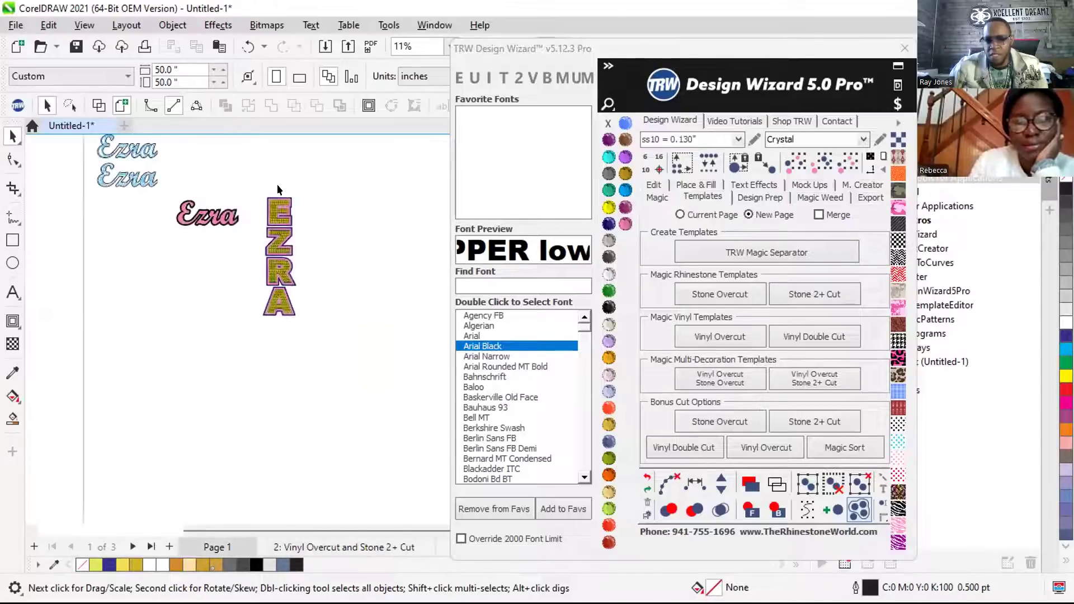
scroll(288, 221, up, 1)
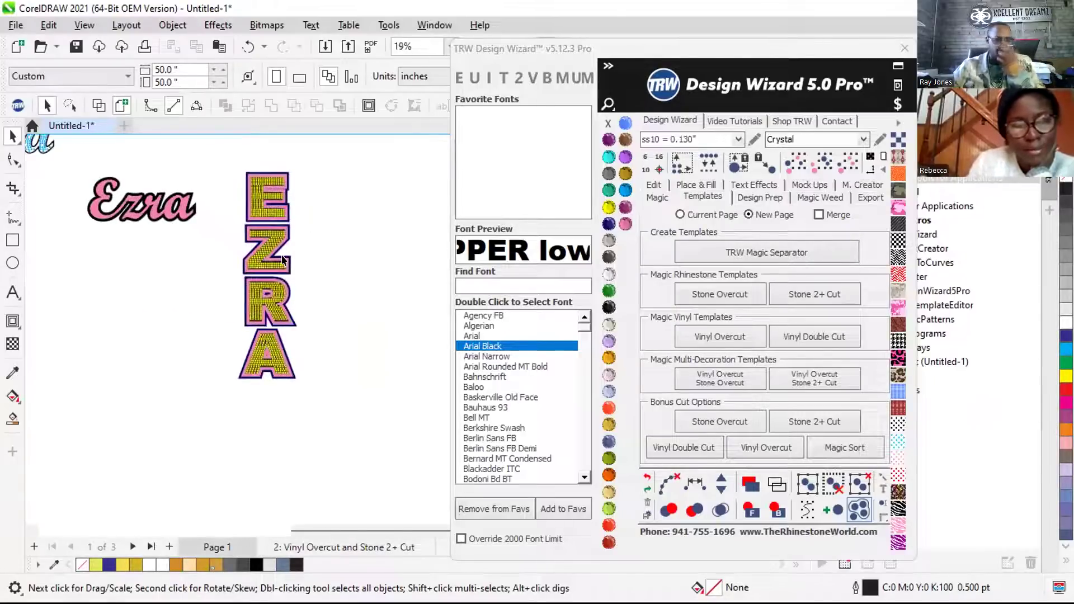
scroll(271, 208, up, 1)
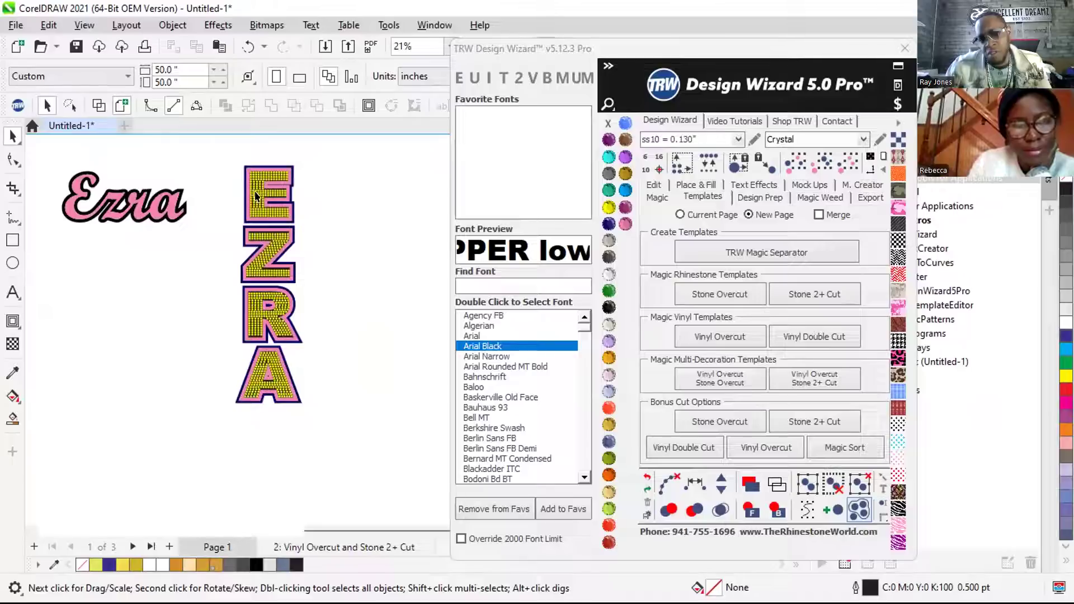
click(251, 190)
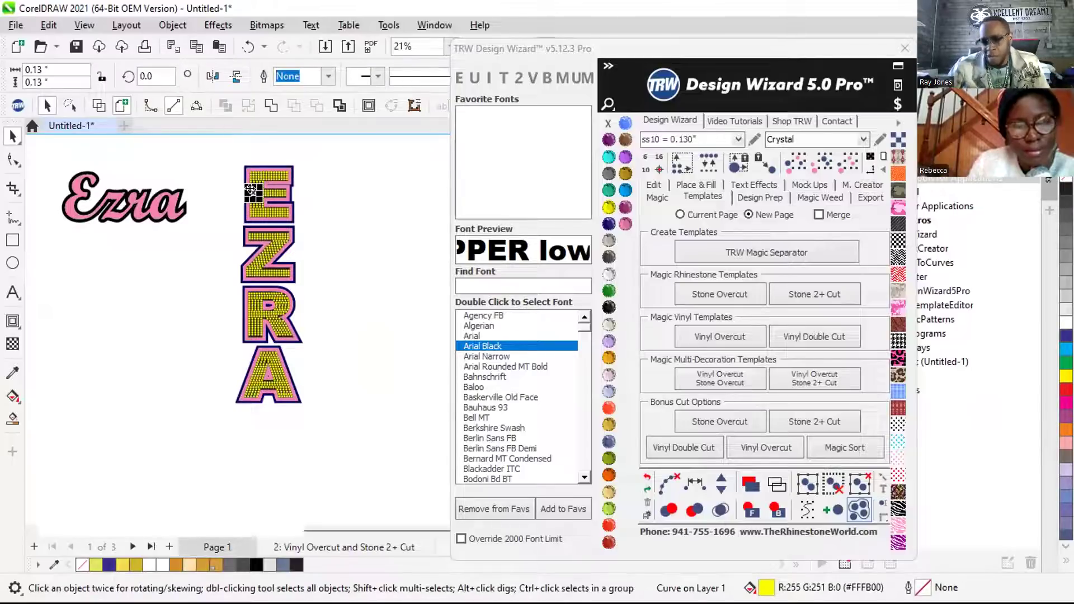
click(296, 313)
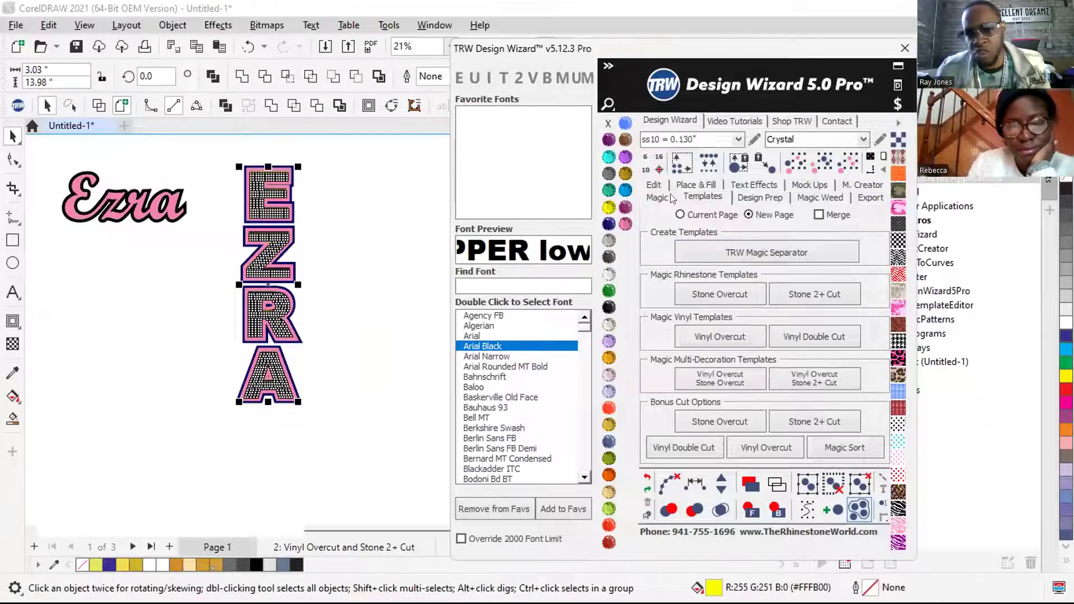
click(650, 184)
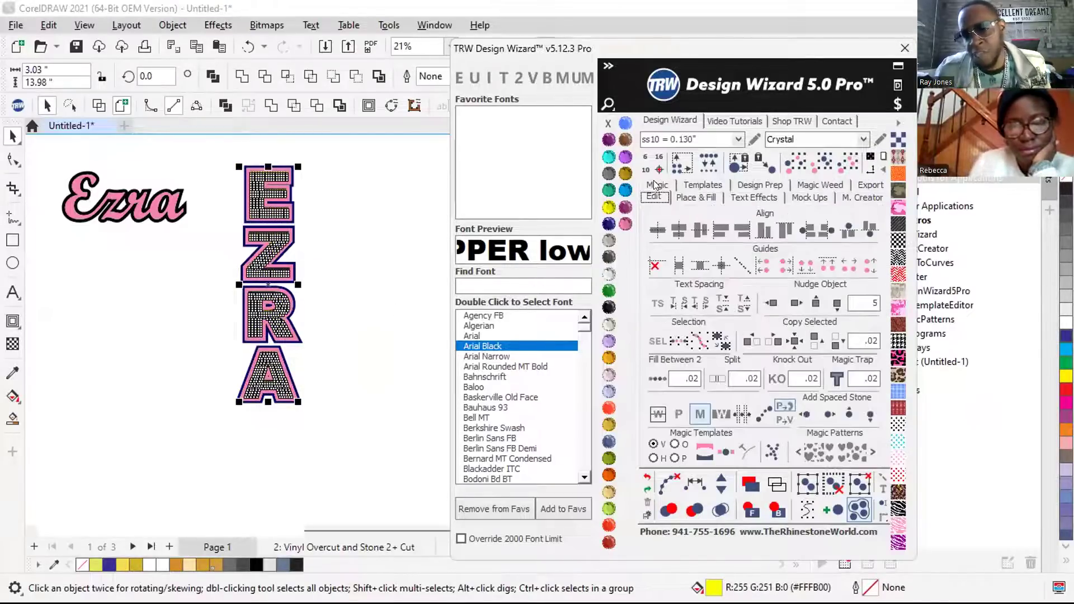
click(794, 303)
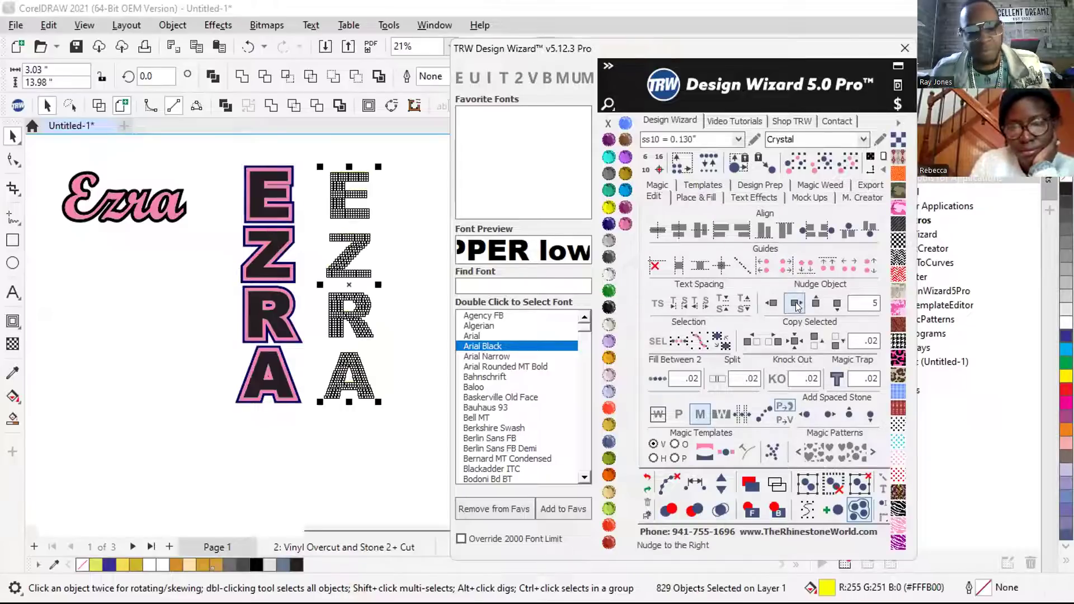
click(404, 221)
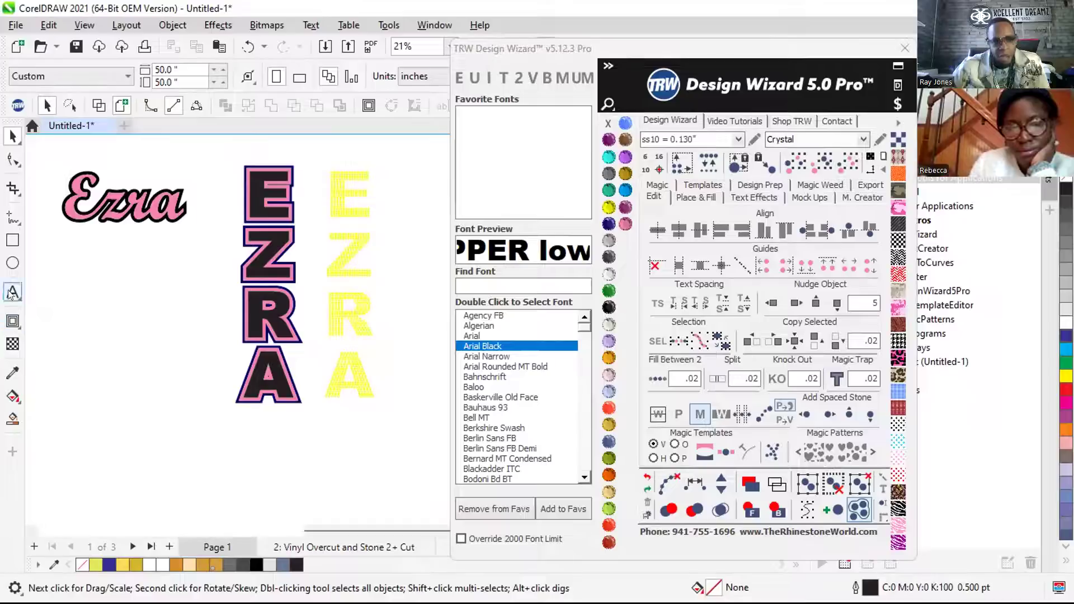
Draw a rectangle about 3.73 by 14.70 inches around the separated stones and place it behind them with a Jet Black fill
click(13, 238)
drag(314, 159, 385, 402)
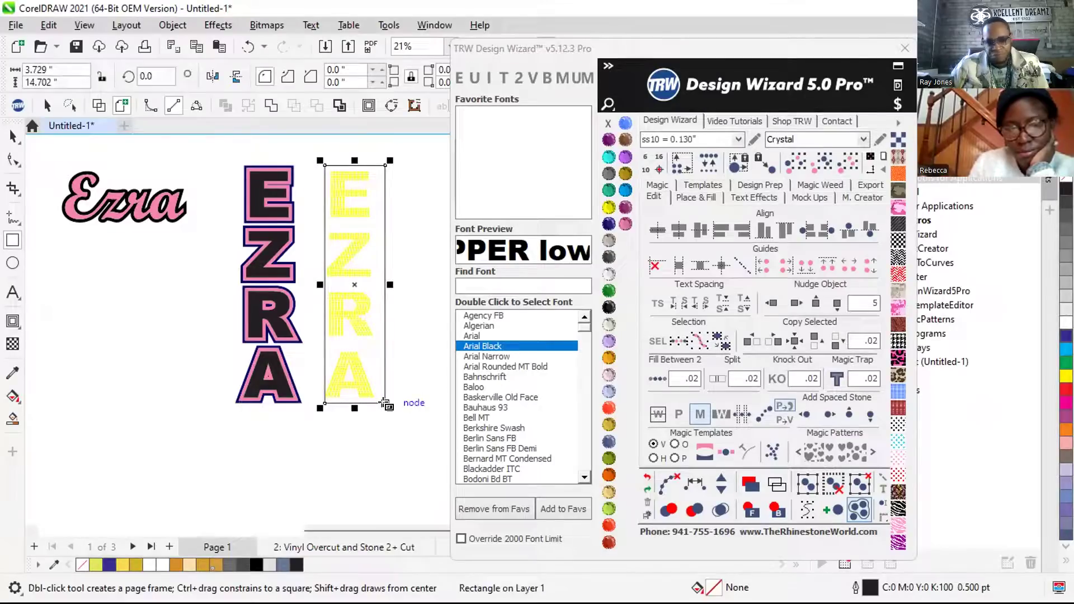
click(608, 307)
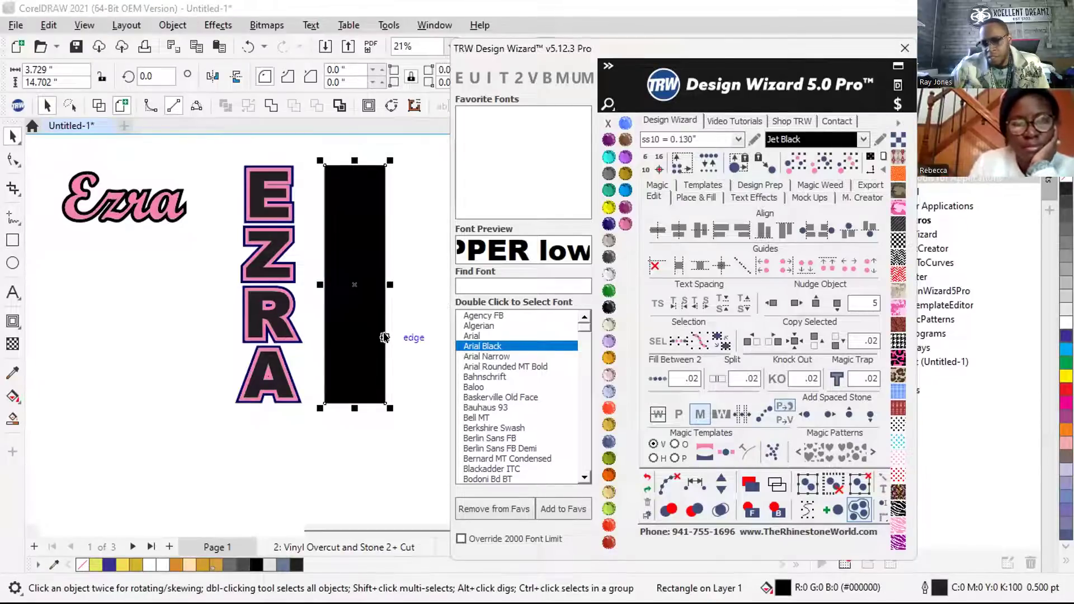
click(775, 510)
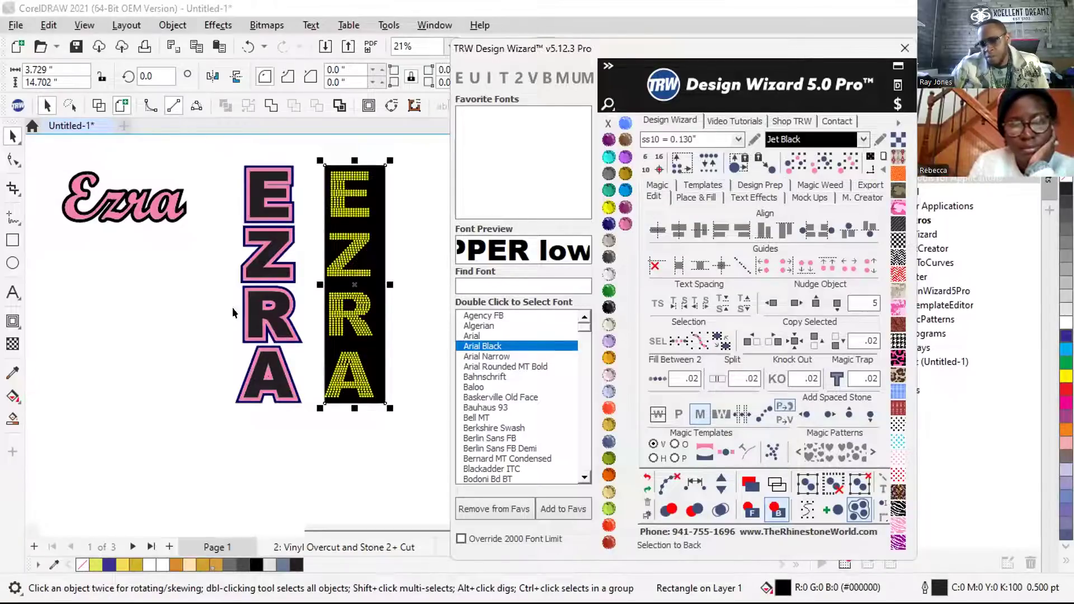
click(414, 321)
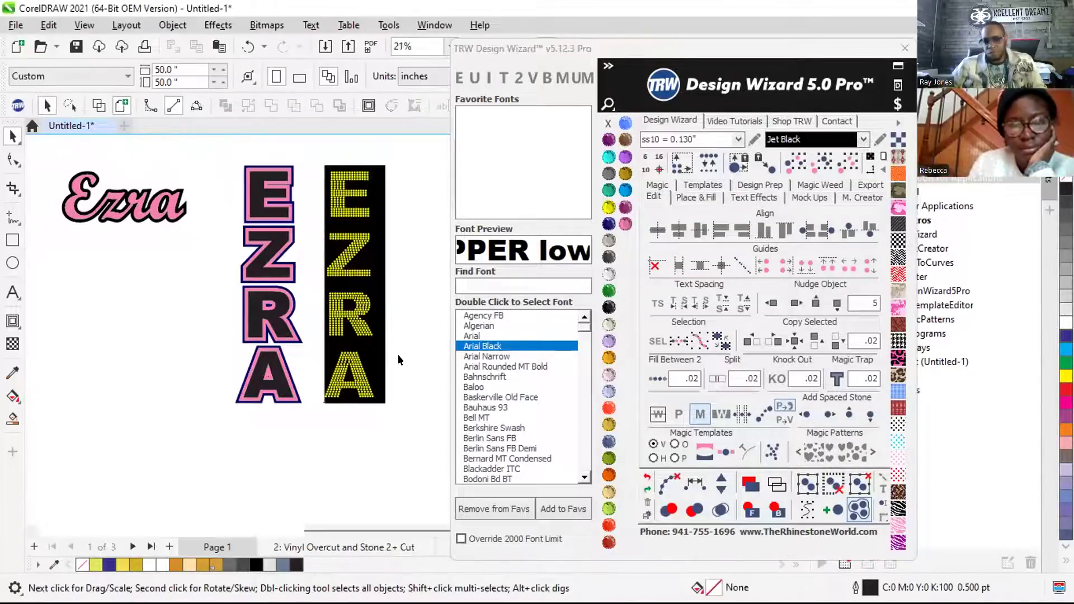
Shift the black rectangle slightly left so the yellow stone letters sit centered on it
scroll(392, 361, up, 2)
scroll(368, 376, up, 3)
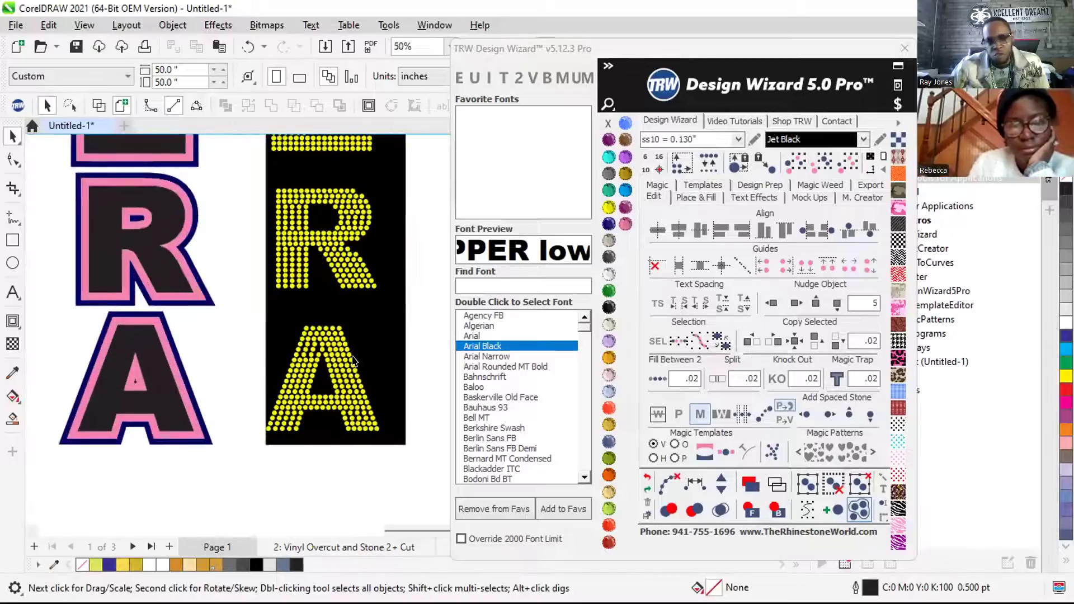
click(372, 352)
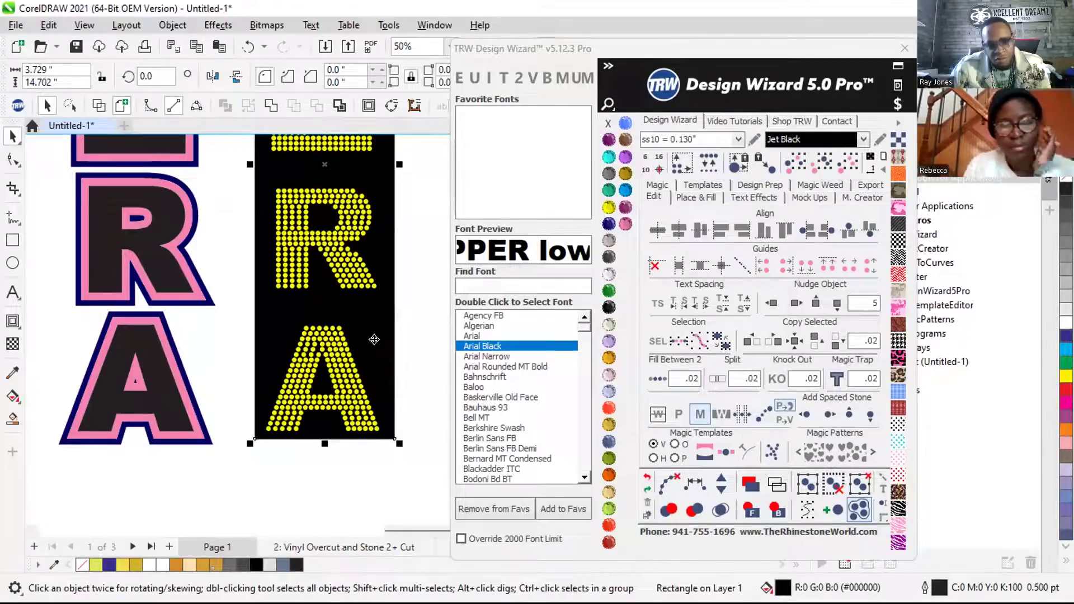
scroll(392, 428, down, 4)
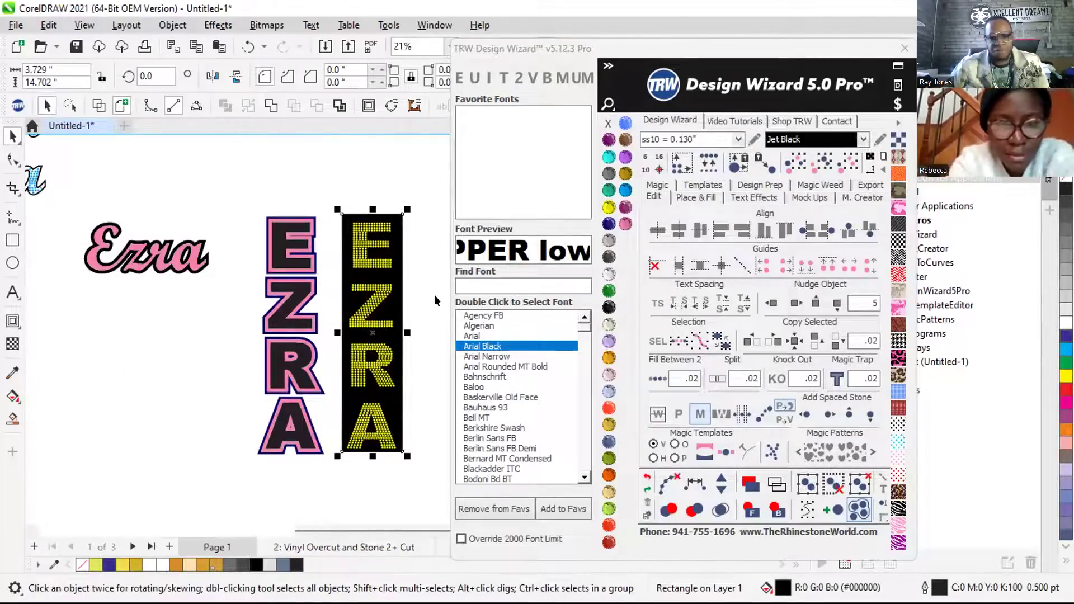
click(421, 283)
scroll(420, 283, up, 1)
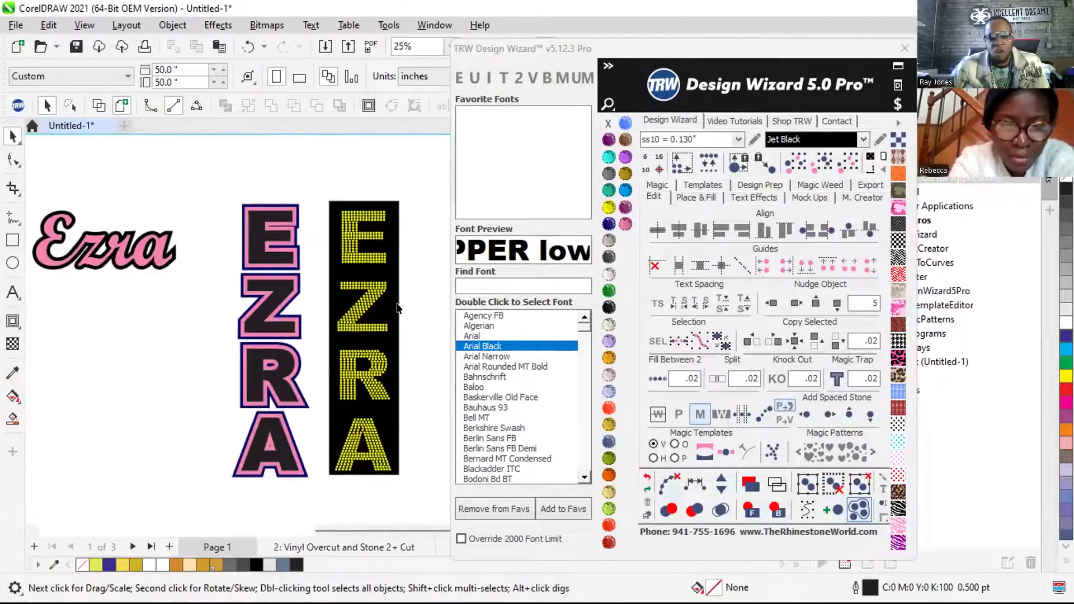
Select all the yellow stones on the black rectangle and combine them into one curve
click(348, 236)
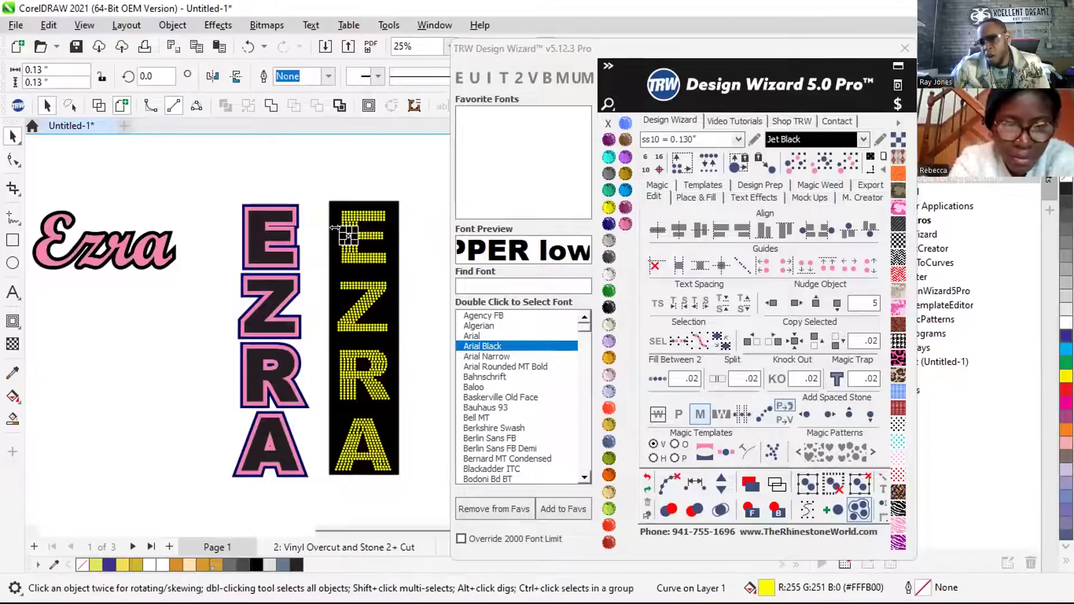
click(847, 162)
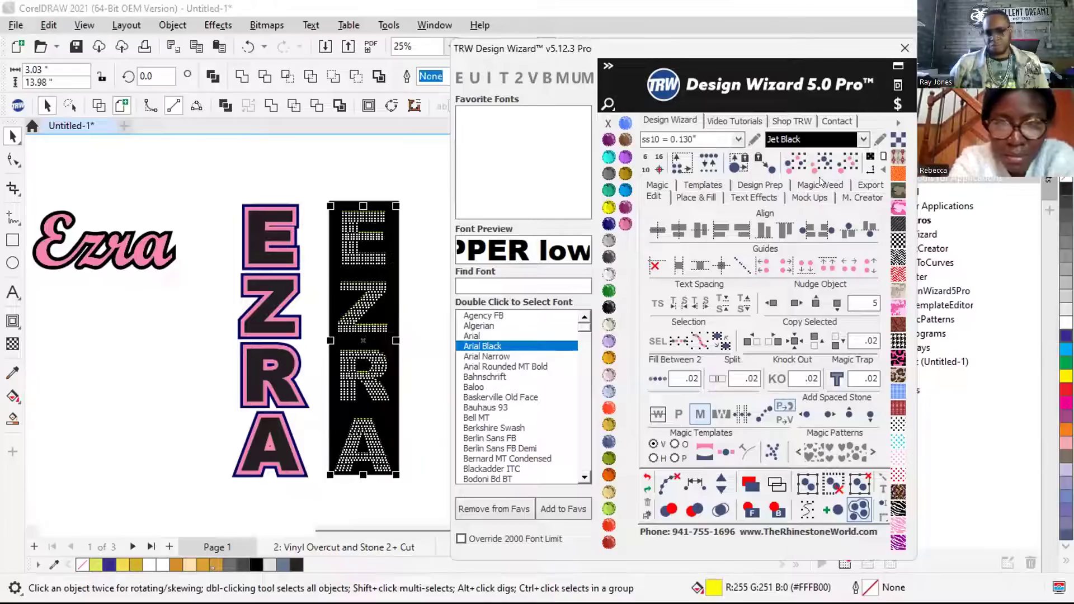
right_click(366, 296)
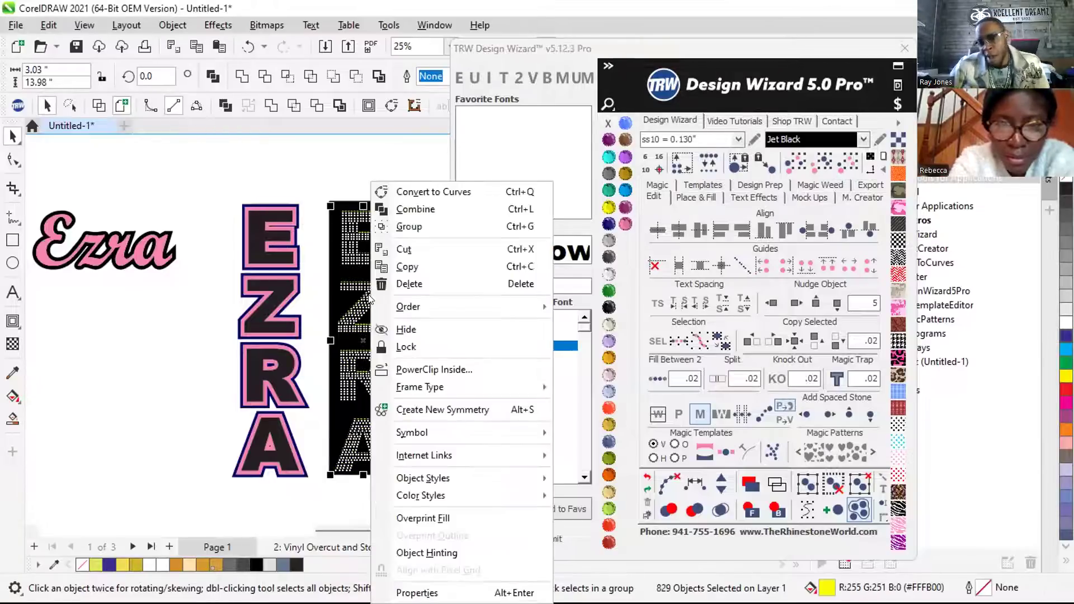
click(429, 210)
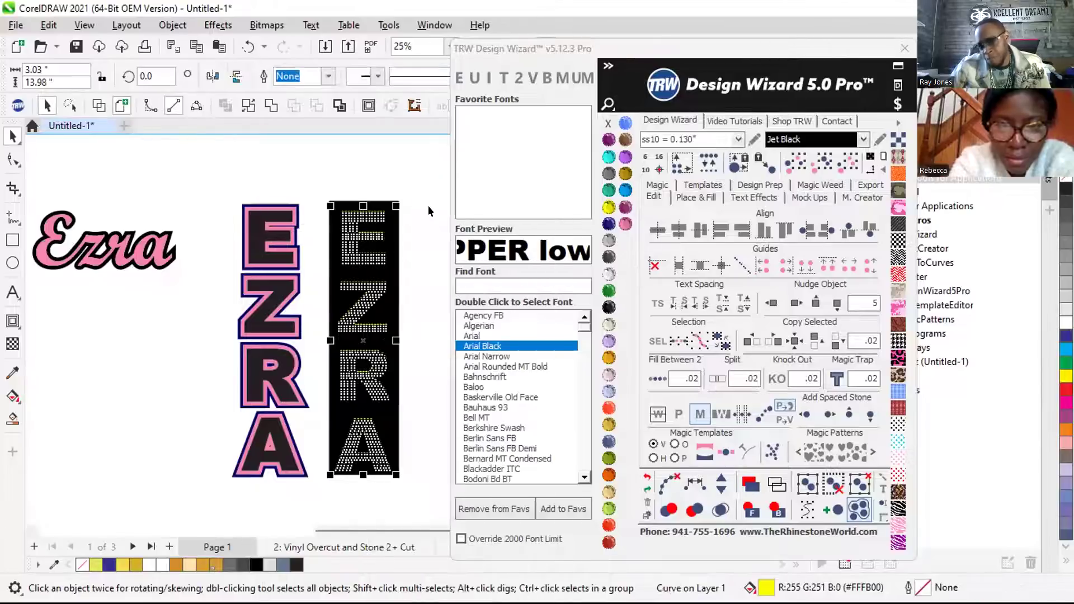
Cut the combined stone shapes out of the black rectangle as holes, keeping the stones
shift+click(391, 233)
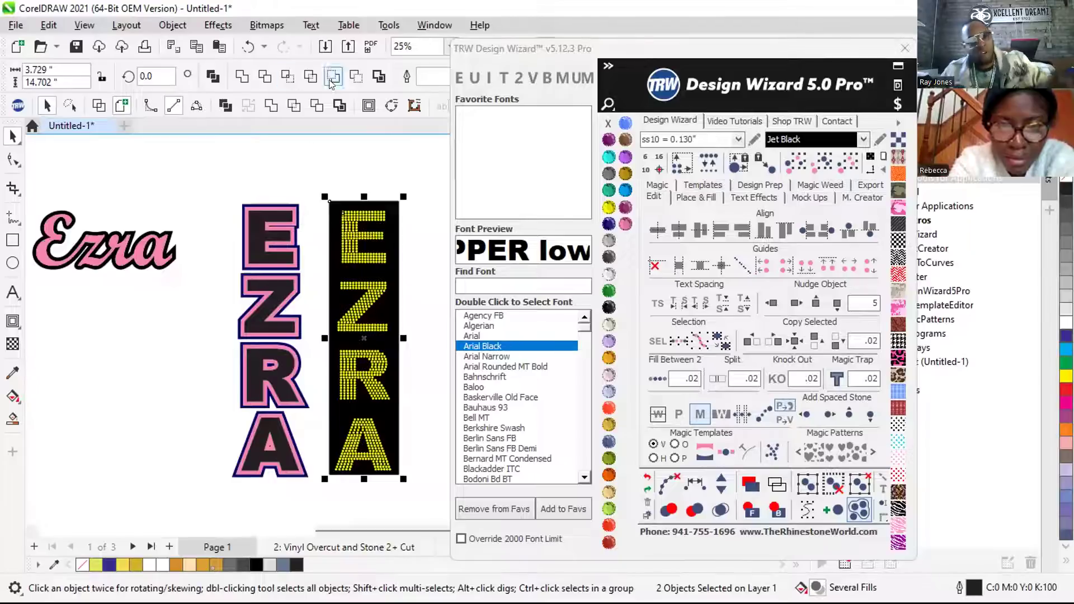
click(316, 106)
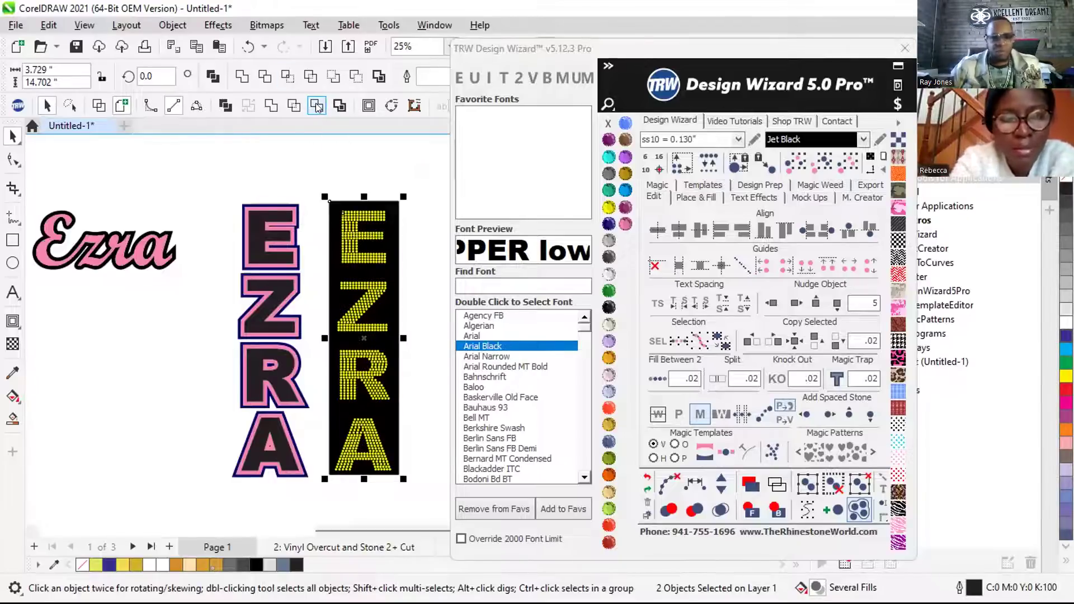
click(389, 163)
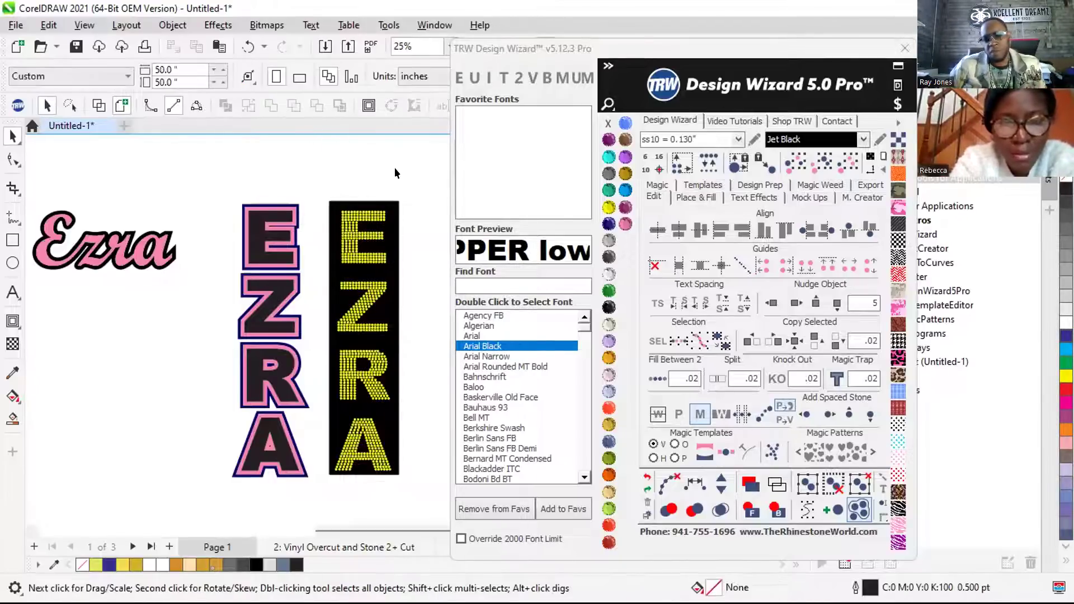
Nudge the combined yellow stones left by 5, back onto the layered vertical letters
click(346, 234)
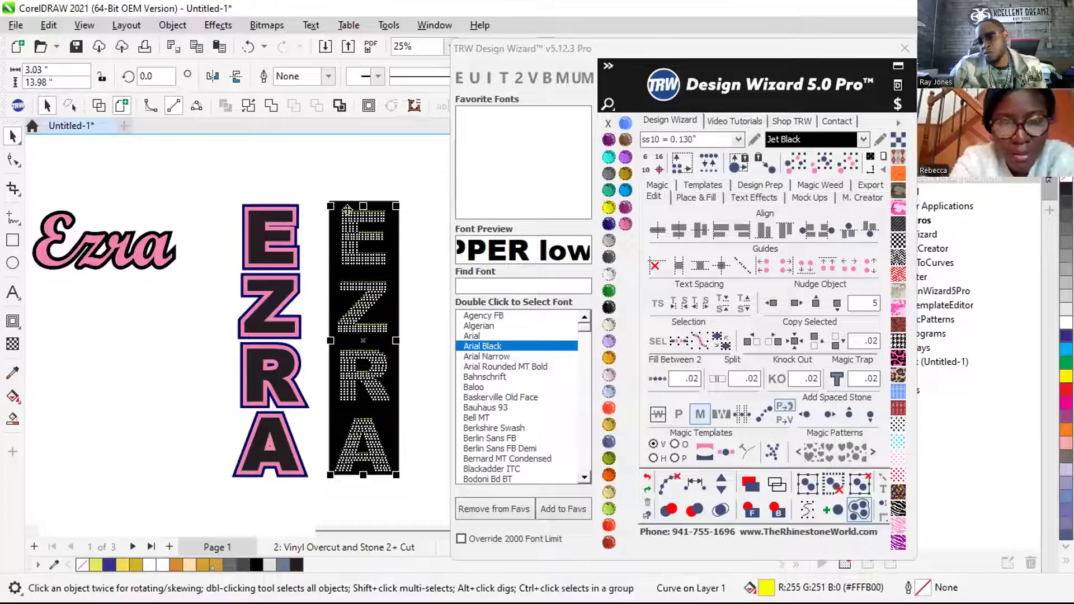
click(771, 307)
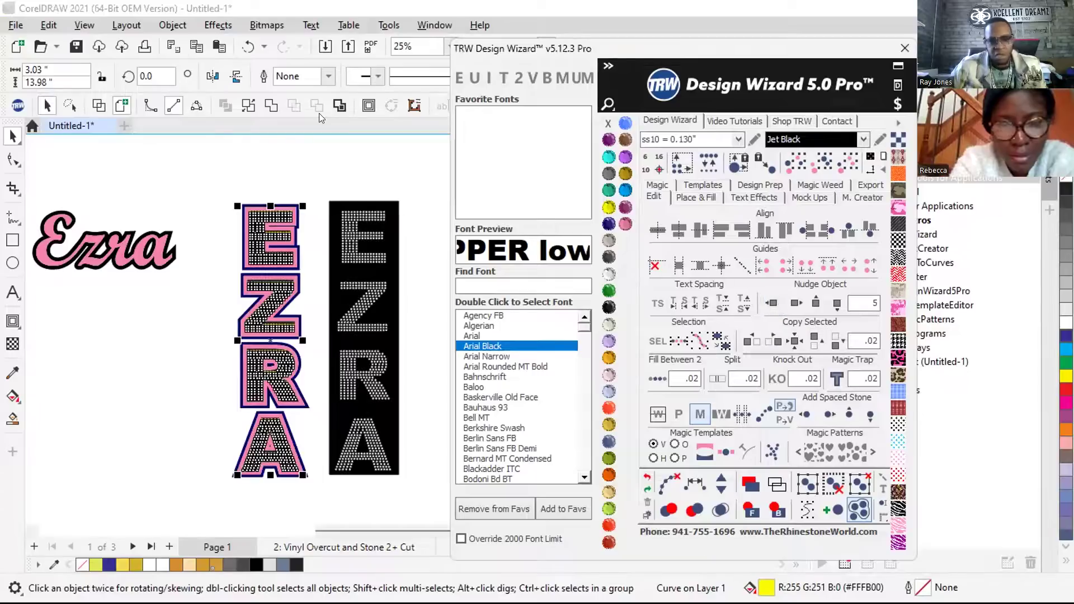
scroll(394, 335, up, 2)
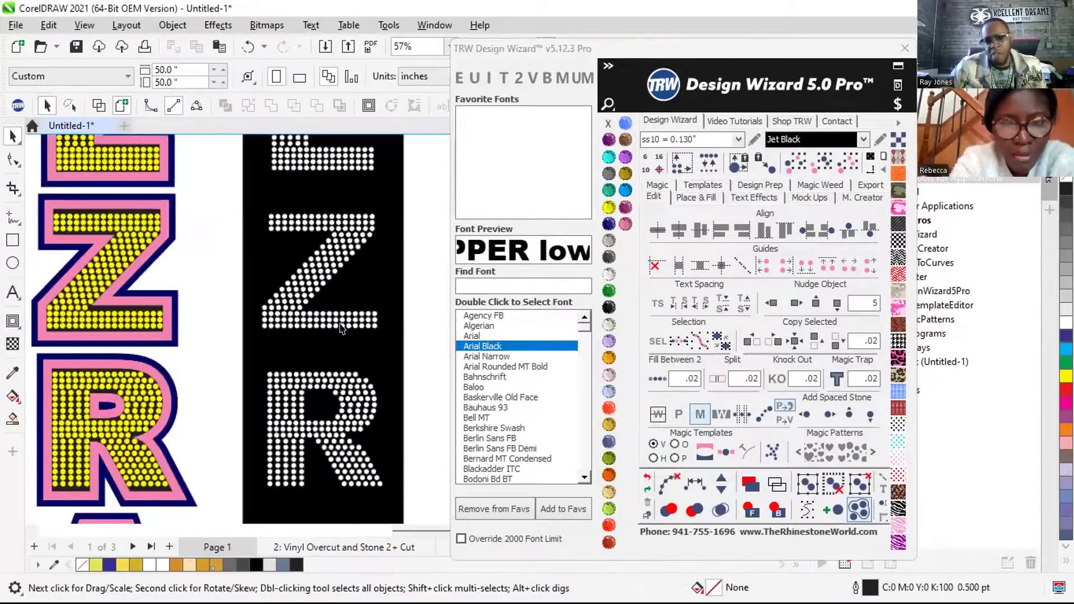
scroll(295, 373, down, 1)
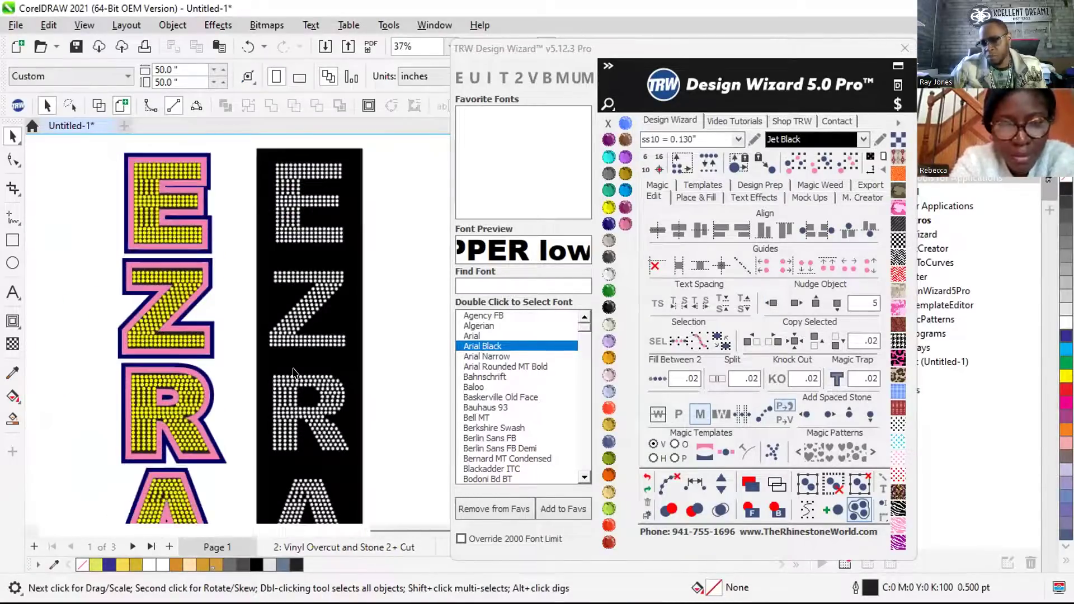
scroll(295, 374, down, 2)
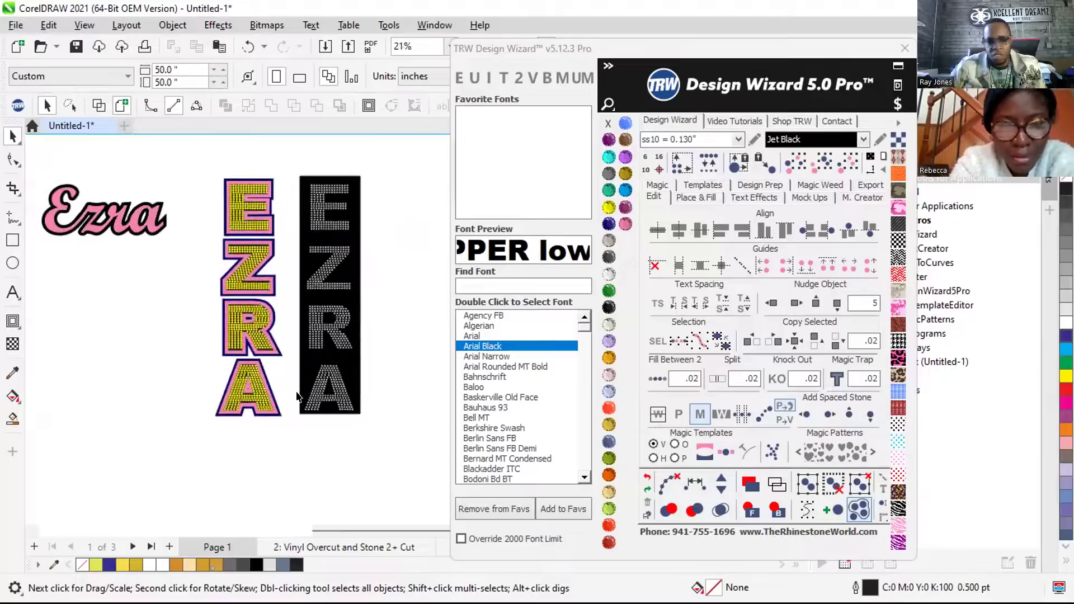
Add a 24 pt Arial text label just below the black template stating its width, 3.729"
click(311, 351)
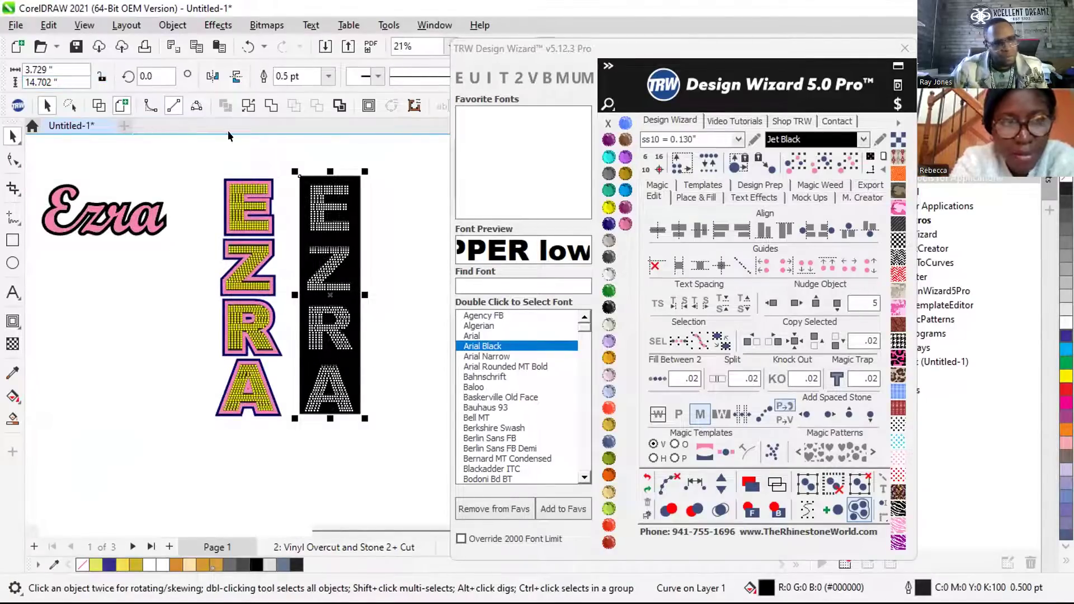
click(309, 163)
scroll(296, 358, down, 1)
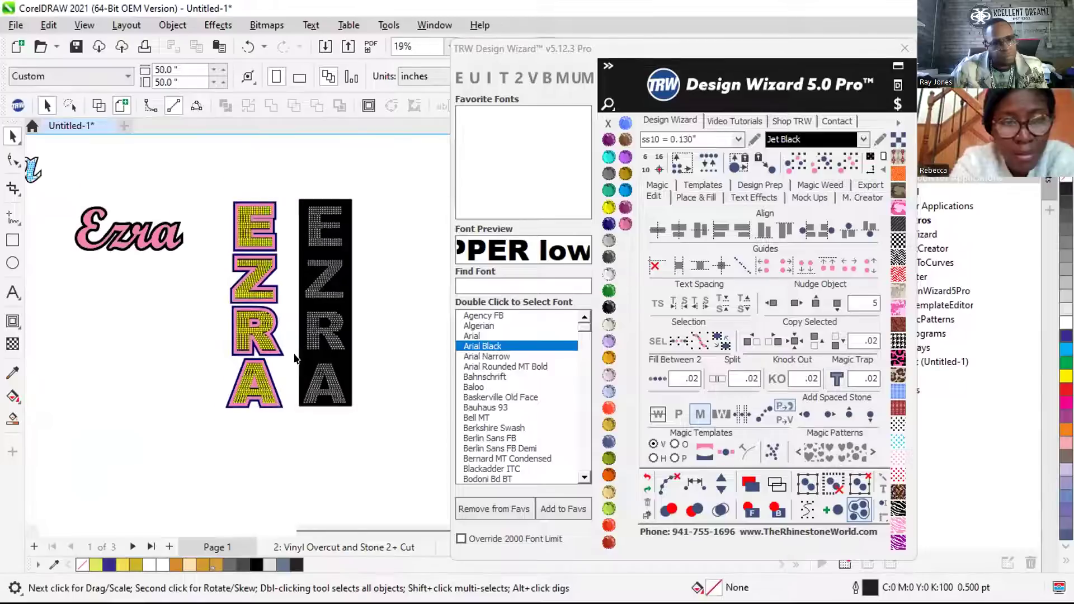
scroll(343, 270, up, 1)
click(340, 260)
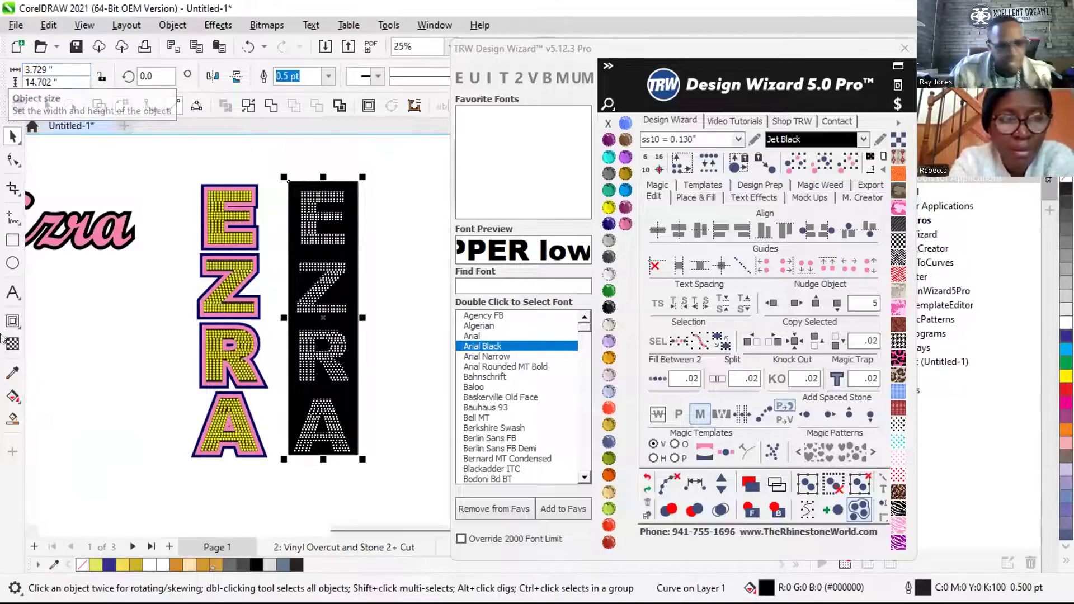
click(13, 291)
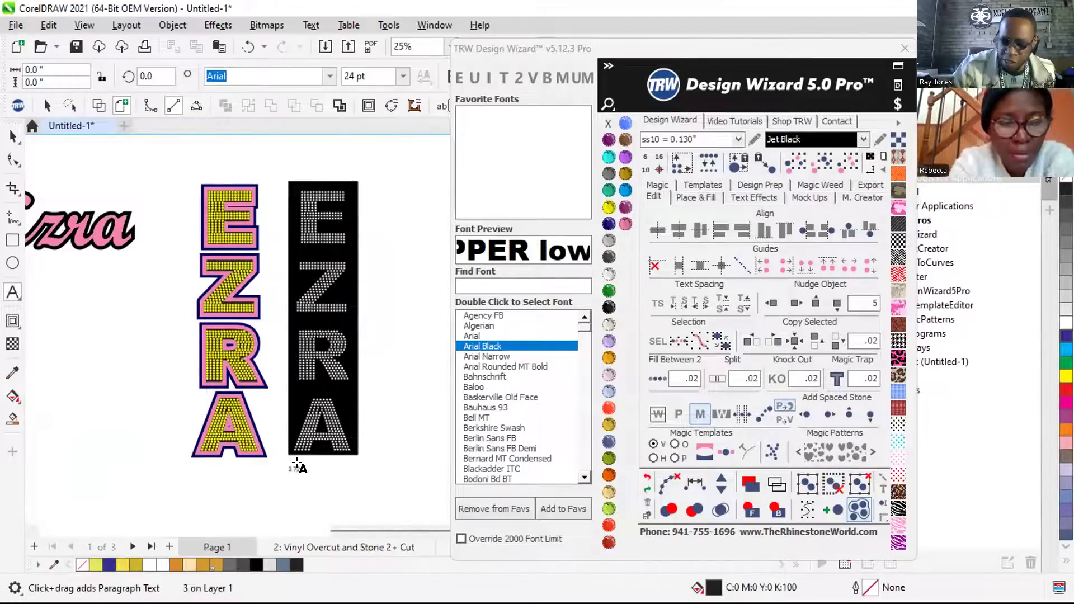
key(ctrl+space)
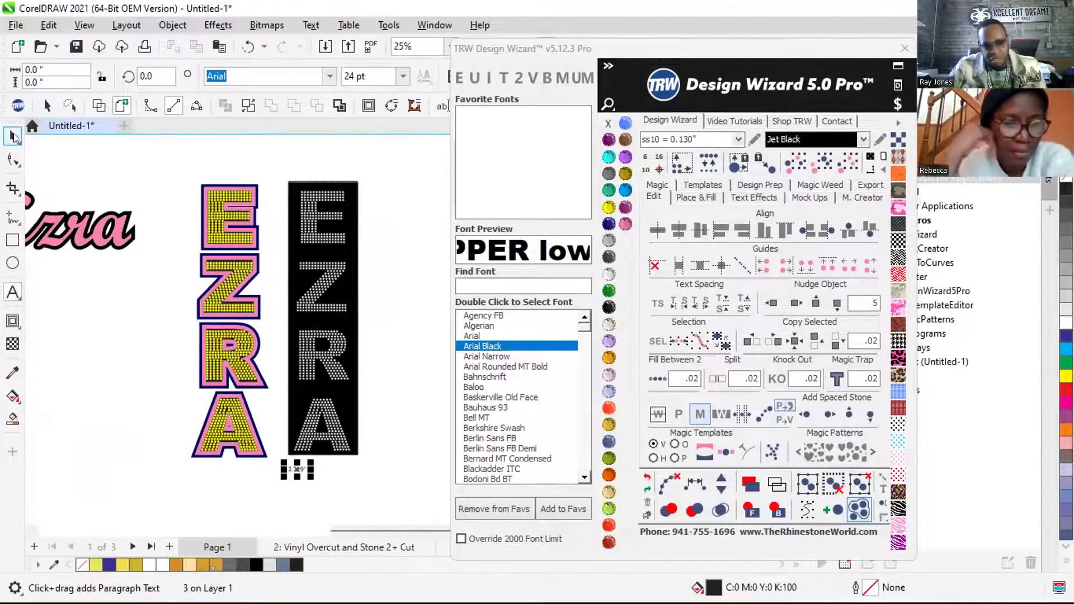
Add the template's height to the width label so that it reads 3.729*14.702"
click(343, 184)
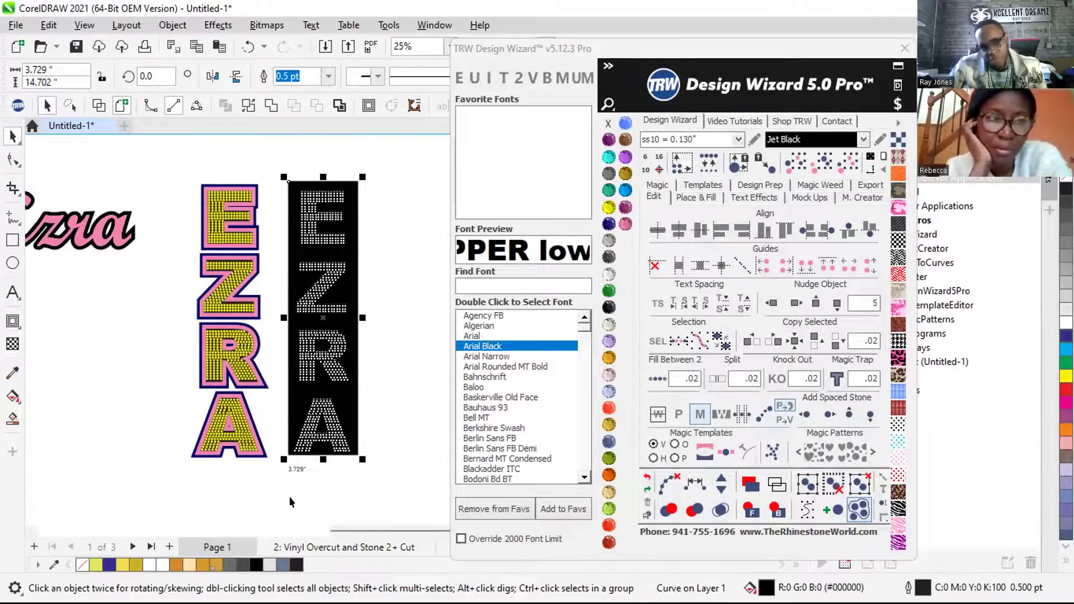
scroll(311, 488, up, 3)
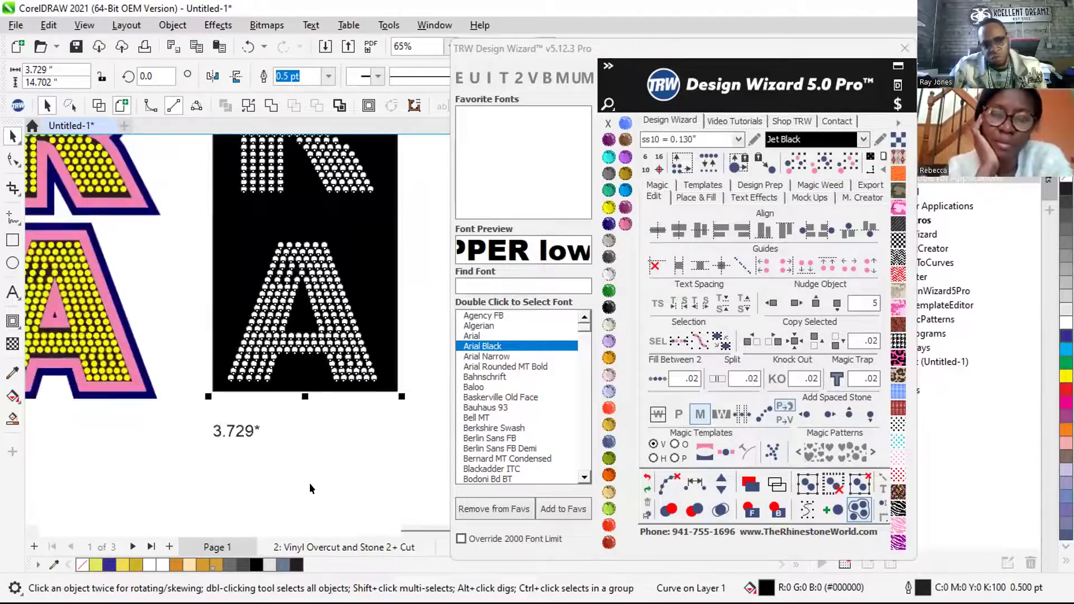
double_click(257, 430)
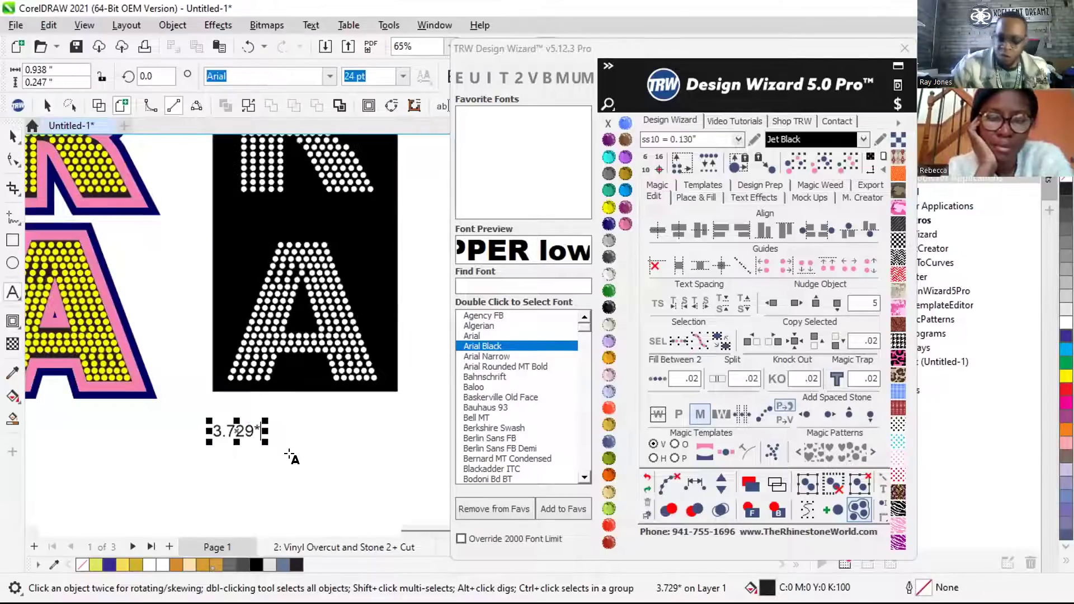
text(14.702")
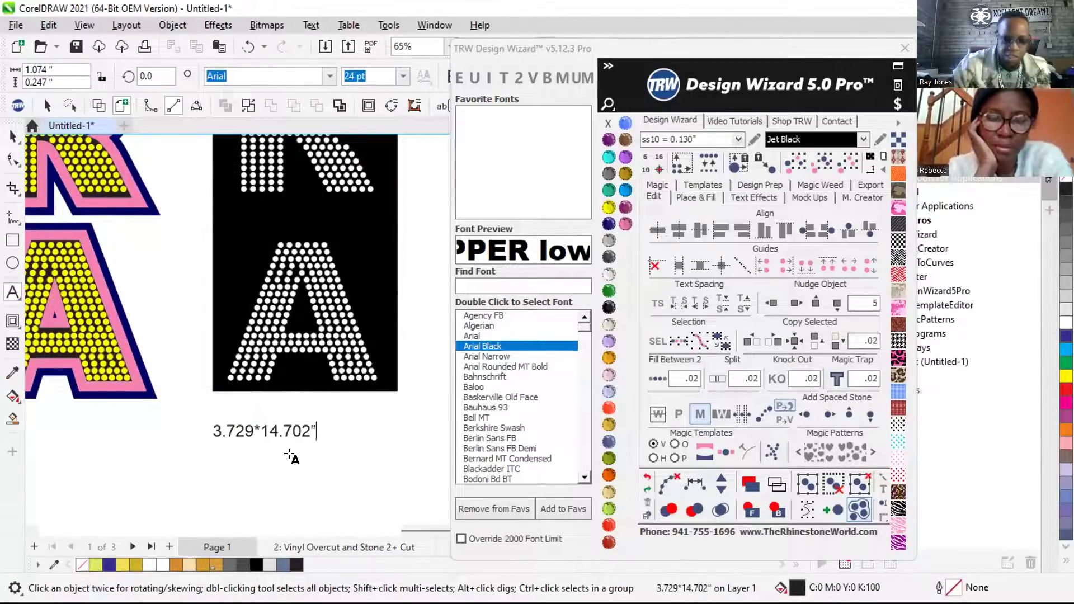
key(Escape)
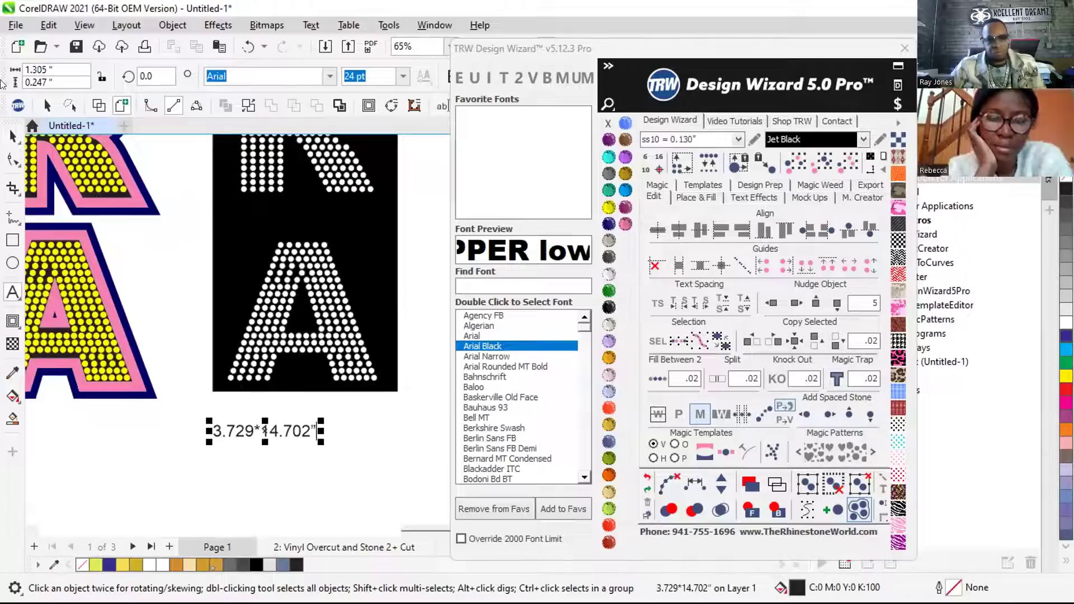
click(13, 137)
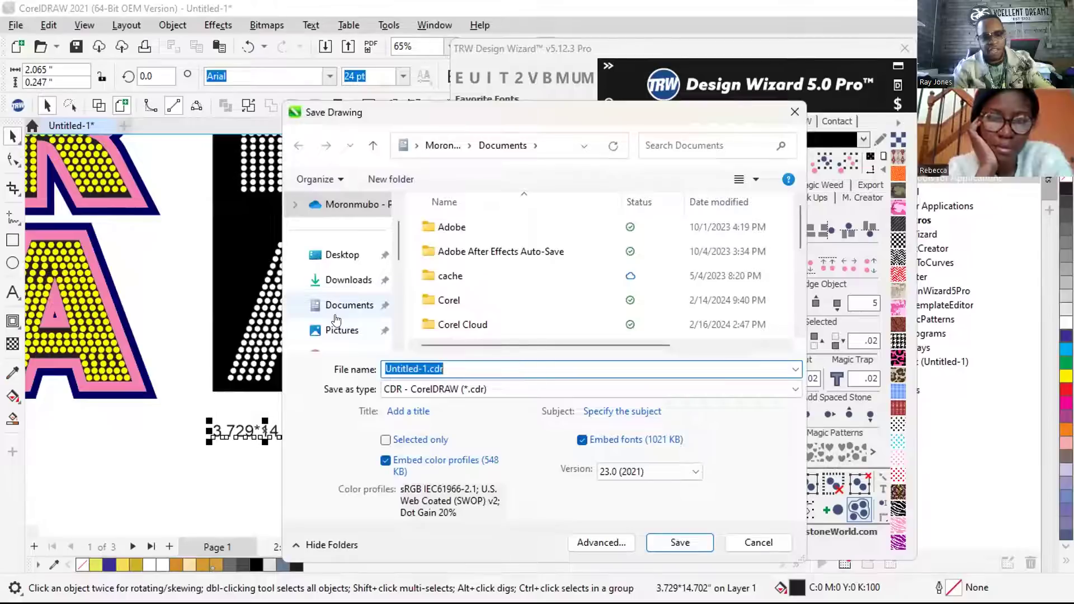
Save the drawing in the Documents folder as a CDR file named after the design's lettering in capitals
text(ez)
key(BackSpace)
key(BackSpace)
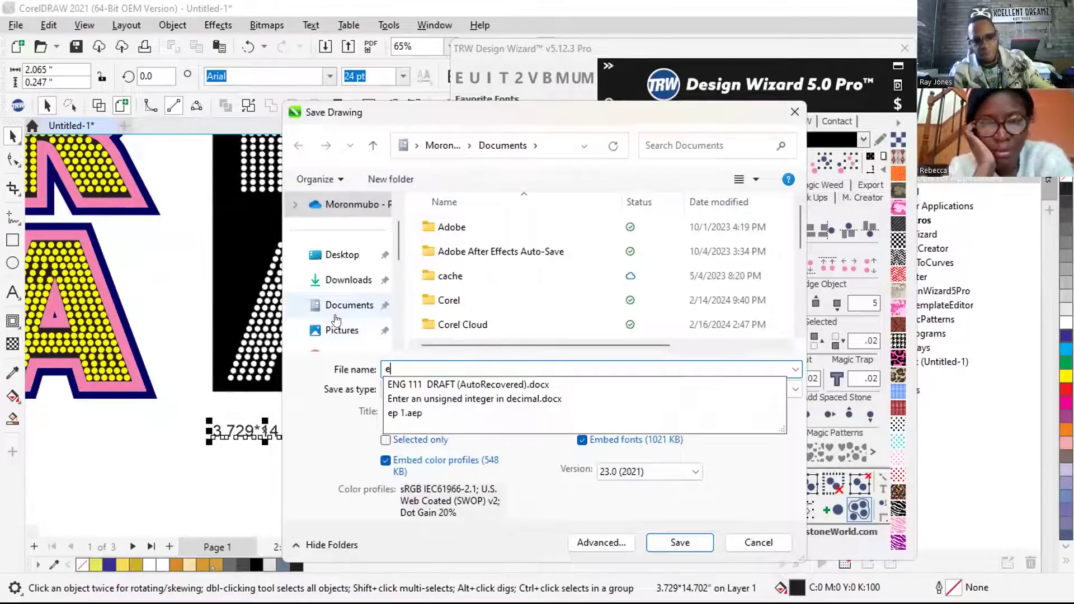
text(EZRA)
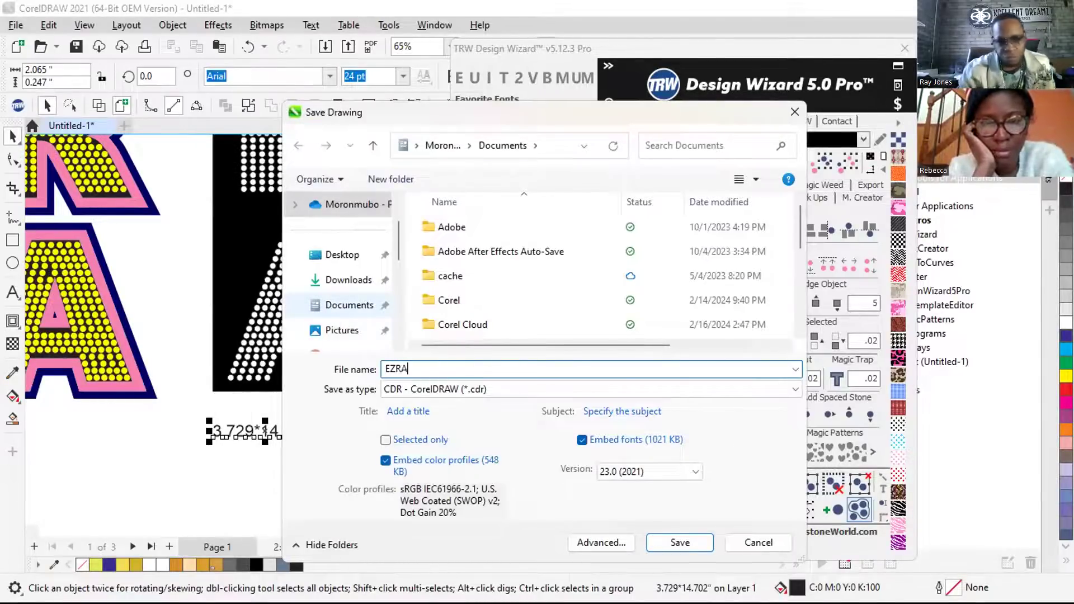
key(Return)
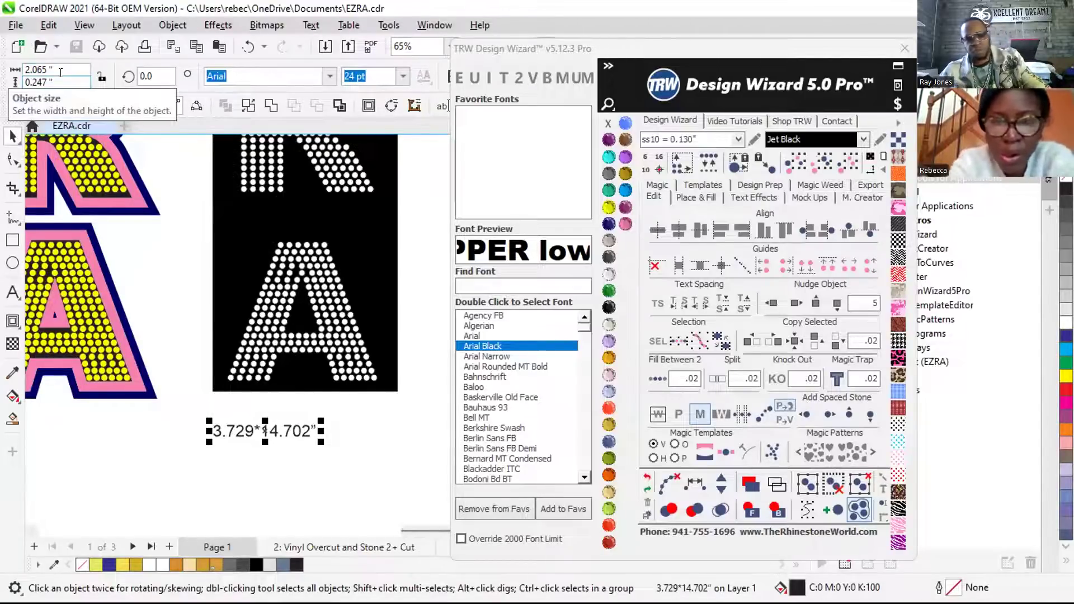
Look through the Documents folder in the save dialog for the saved drawing file, without saving again
click(16, 24)
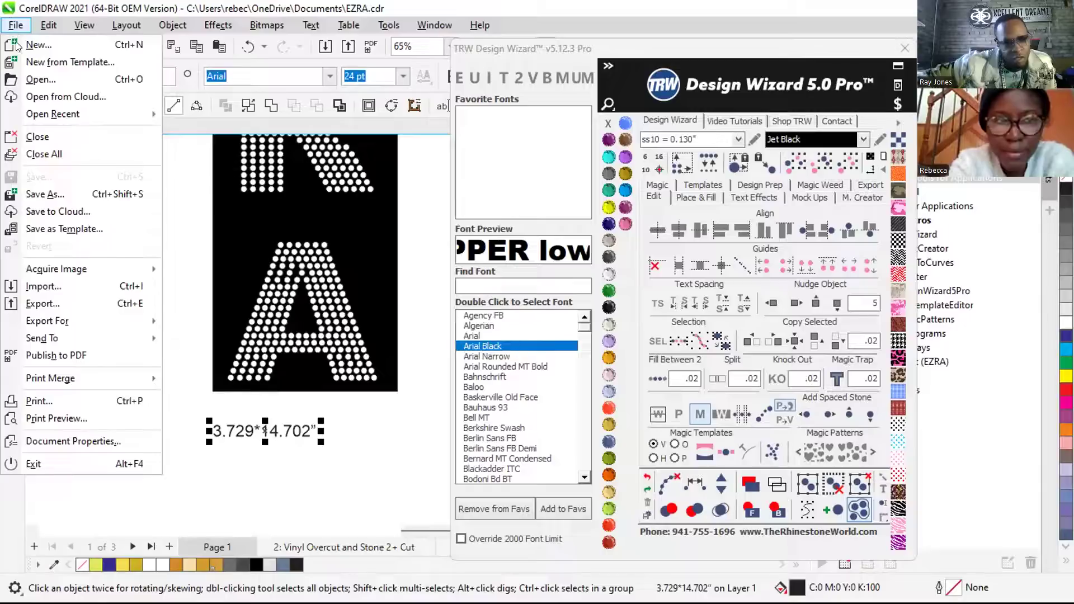
click(79, 195)
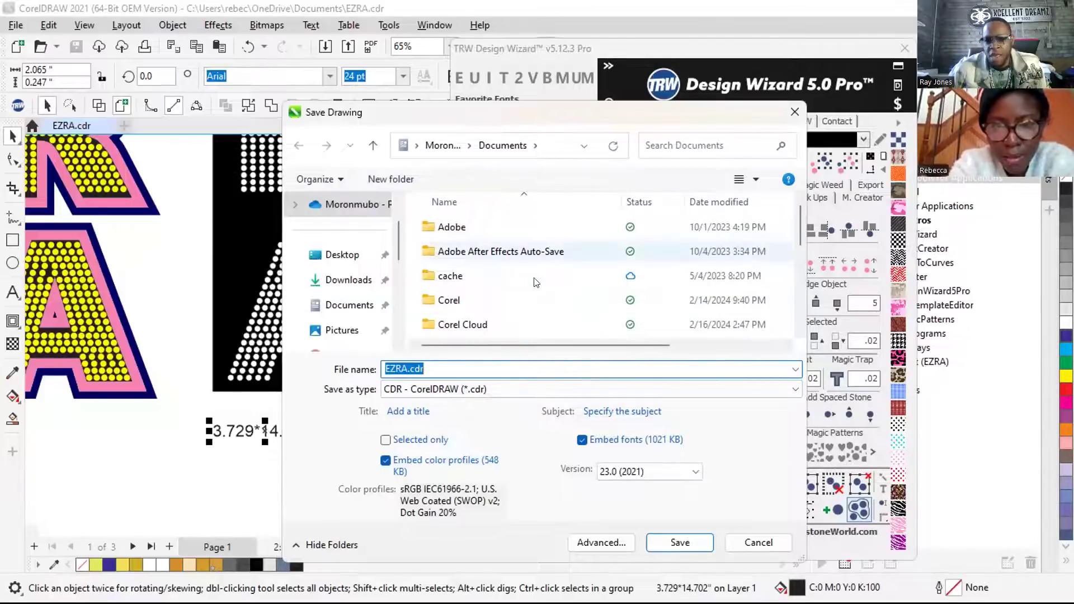
scroll(582, 291, down, 10)
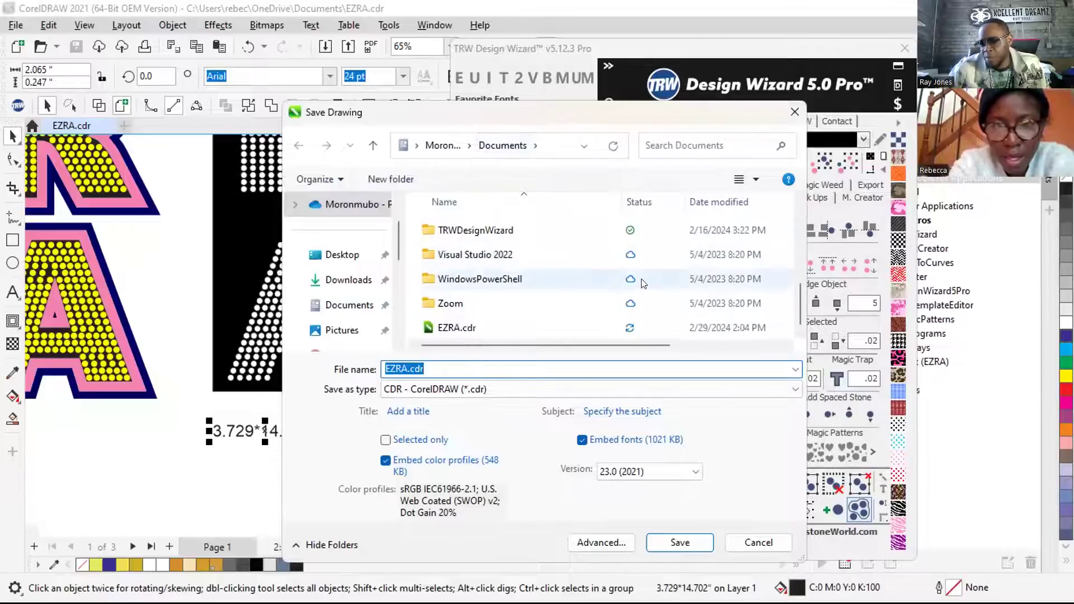
scroll(554, 294, up, 1)
scroll(519, 285, down, 1)
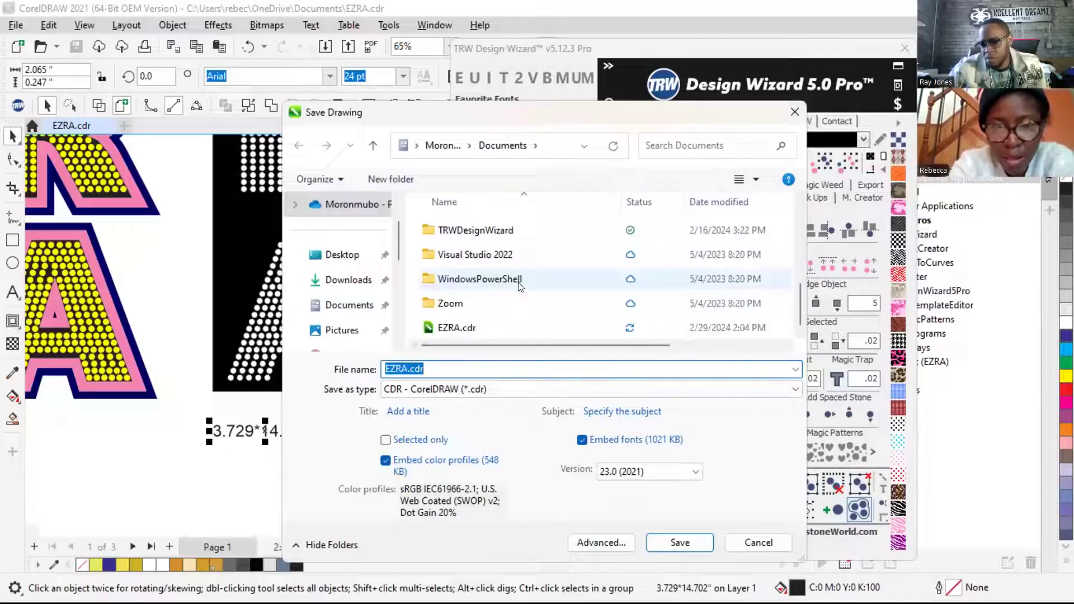
click(768, 540)
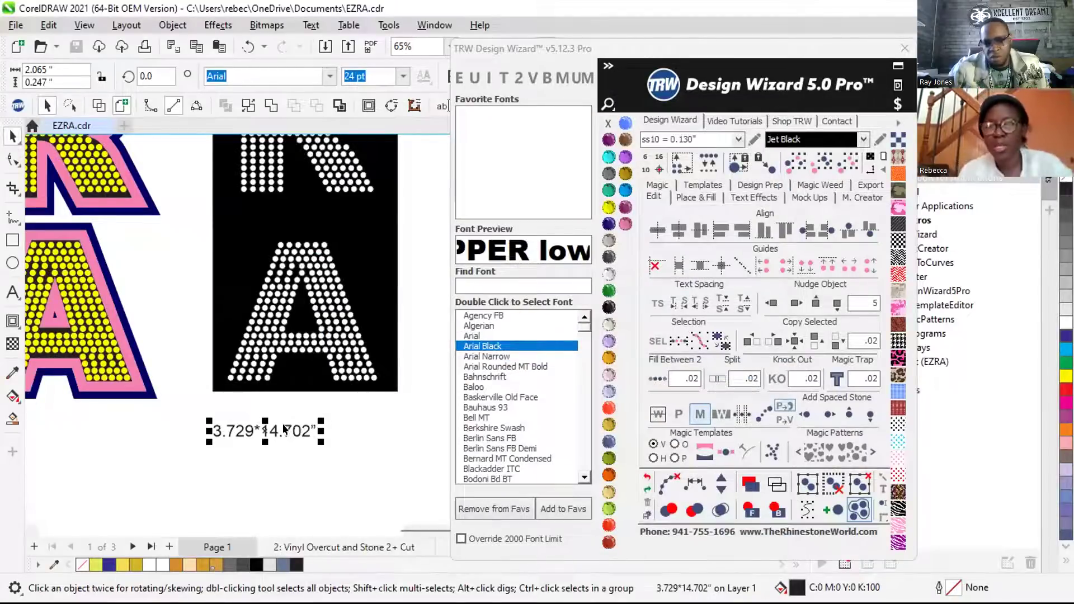
Move the dimension label up and centre it directly beneath the black template
drag(262, 426, 306, 408)
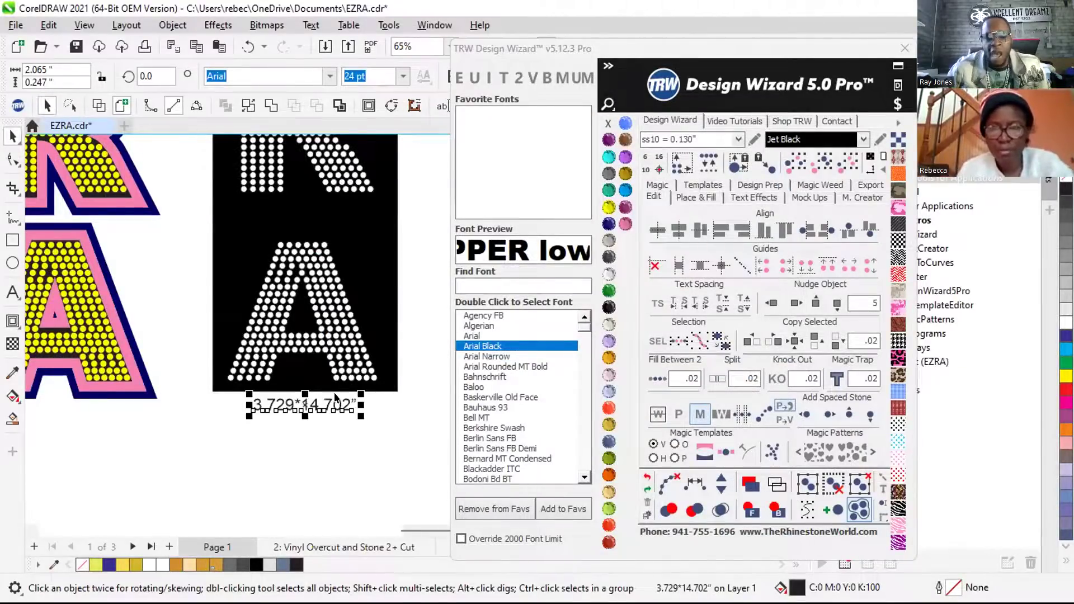
scroll(329, 413, down, 2)
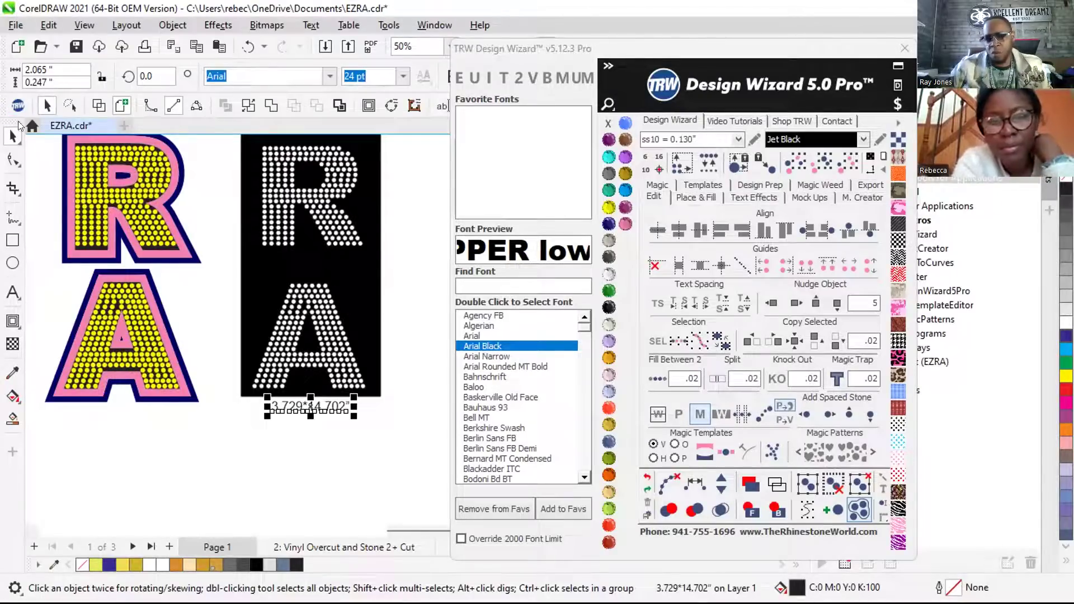
scroll(337, 401, down, 1)
scroll(338, 402, down, 1)
click(385, 328)
scroll(310, 198, up, 1)
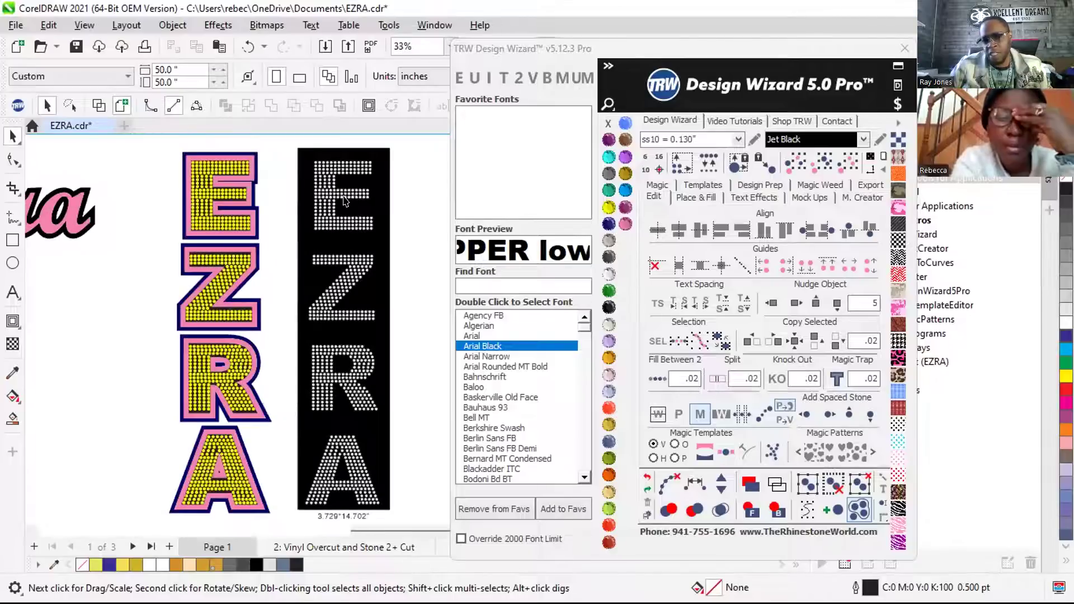
Check the black template's object size against the dimension label and inspect the label's text settings
click(375, 168)
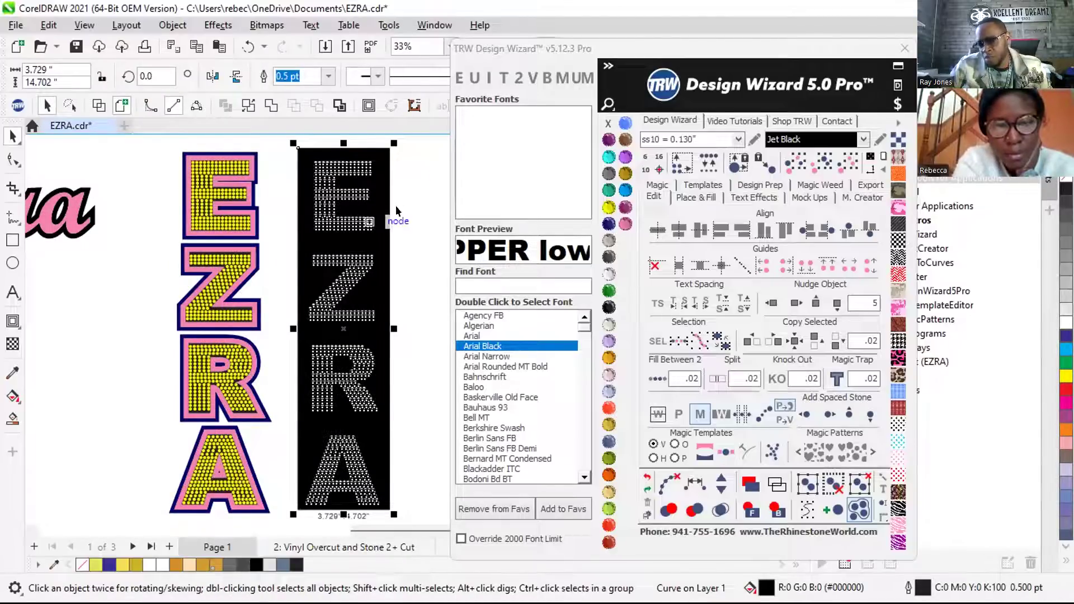
scroll(362, 296, down, 2)
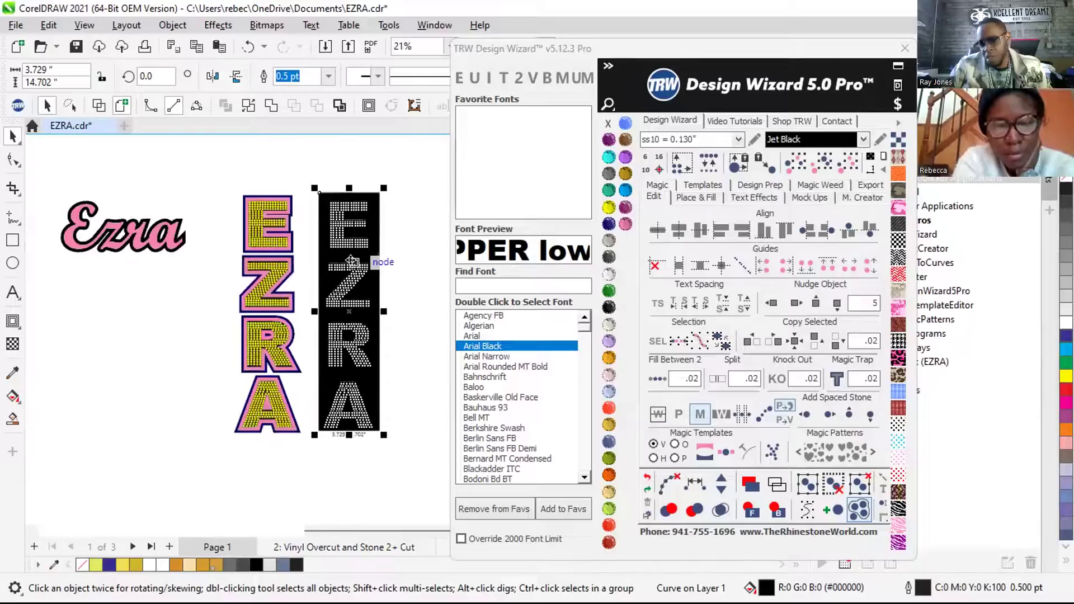
click(355, 441)
scroll(345, 432, up, 6)
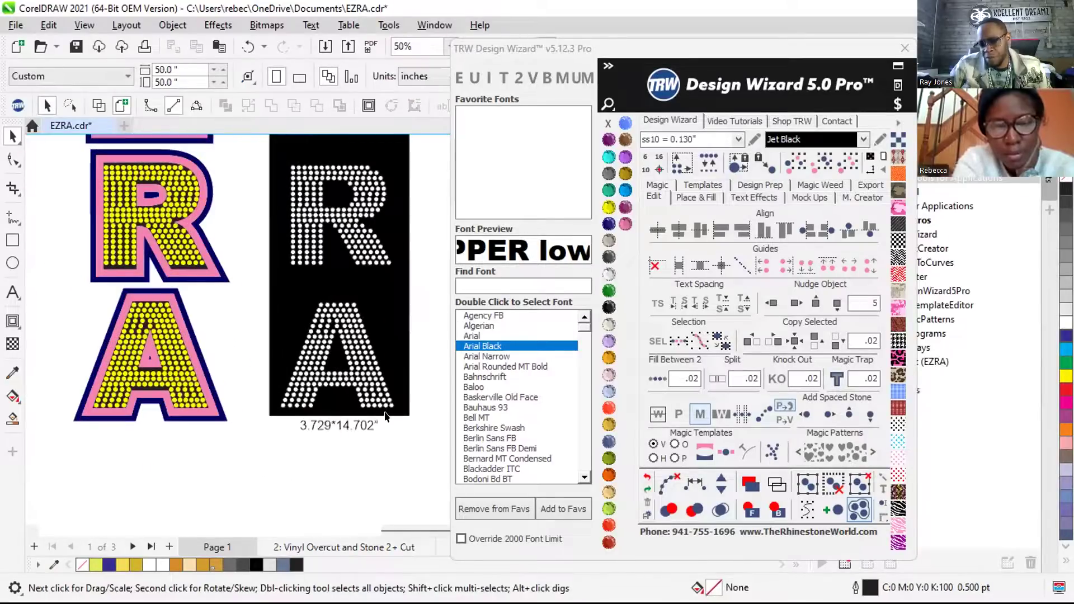
click(339, 427)
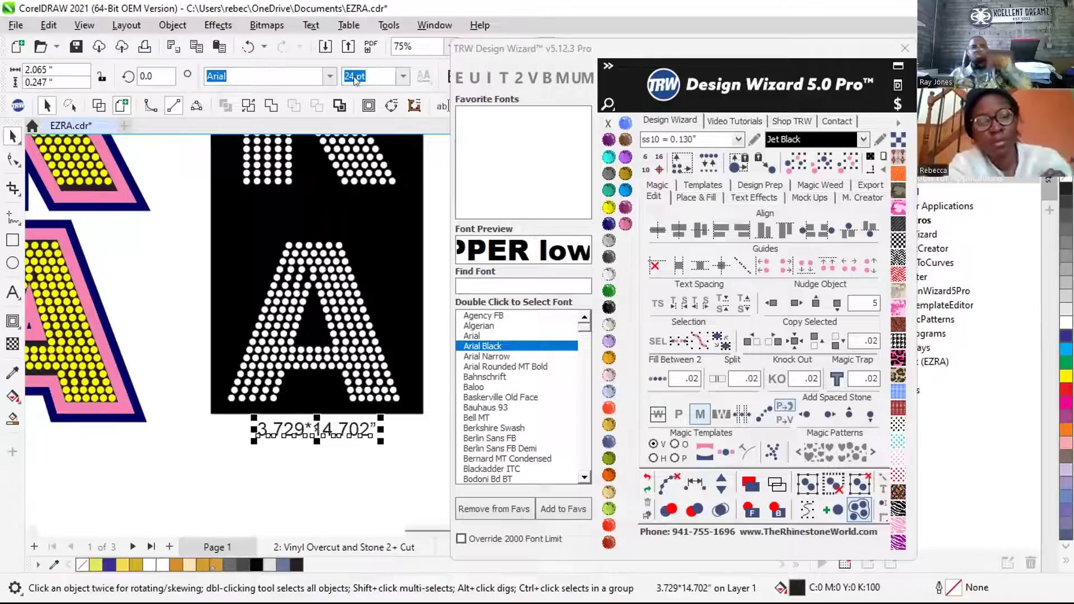
click(370, 496)
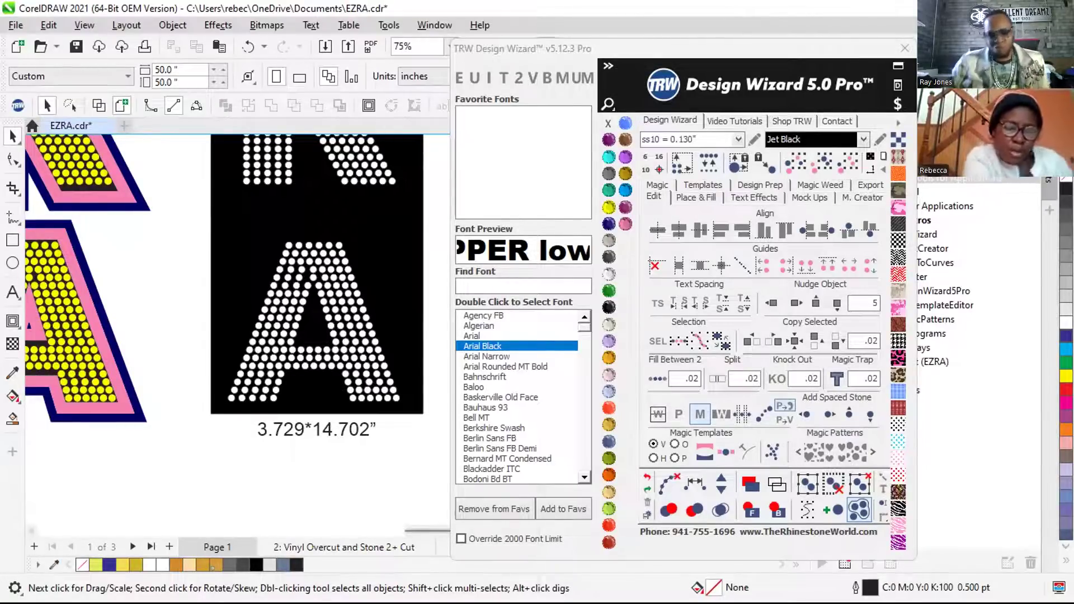
Export the black template with Design Wizard as an SVG in Documents, naming it after the design's lettering in capitals
scroll(260, 411, down, 2)
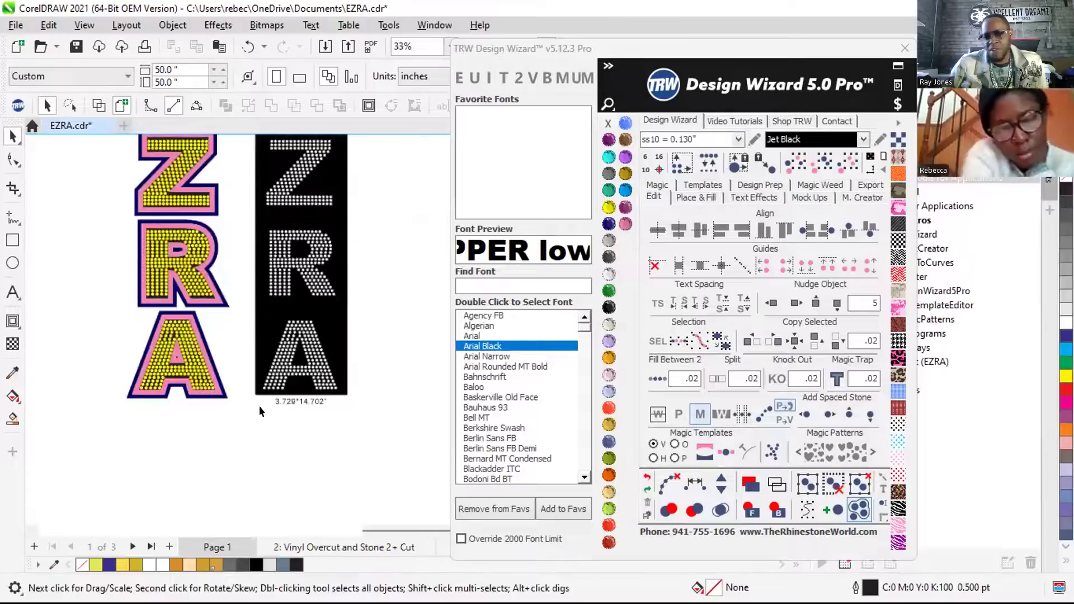
scroll(260, 411, down, 1)
click(307, 221)
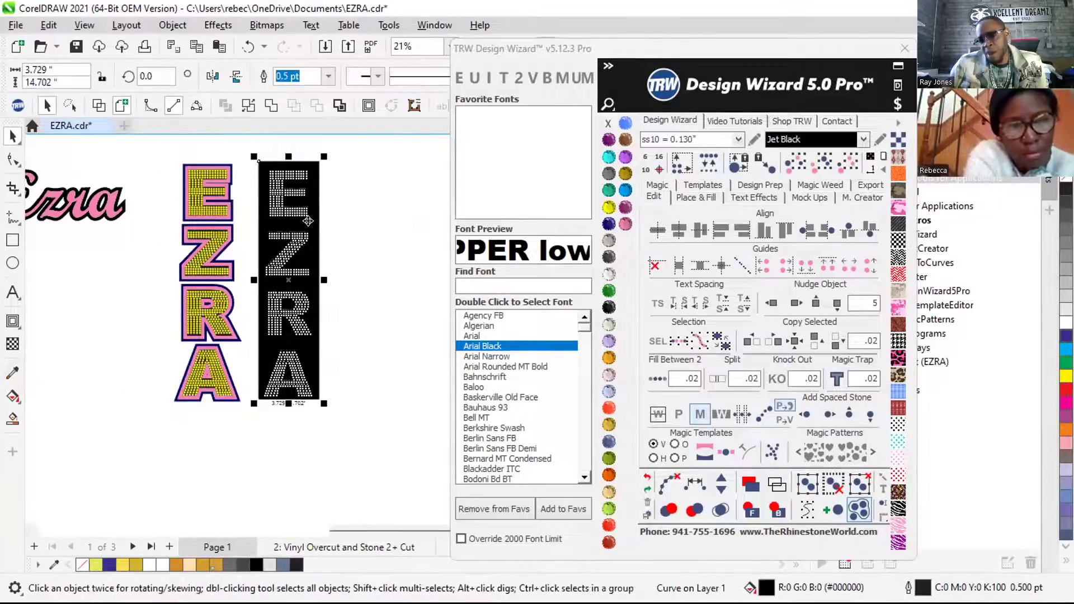
click(871, 184)
click(827, 222)
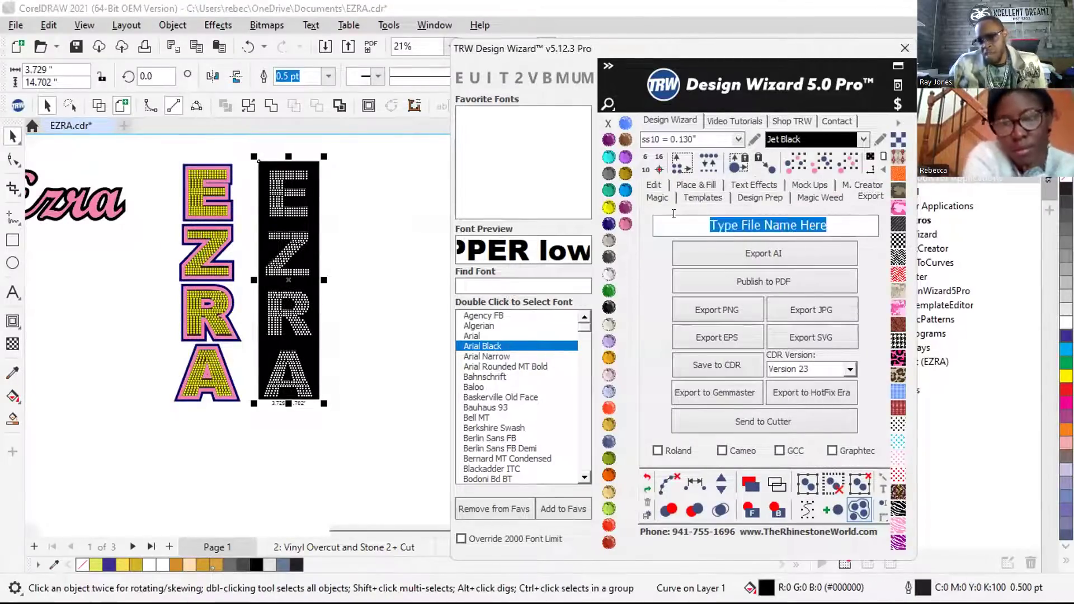
text(EZRA)
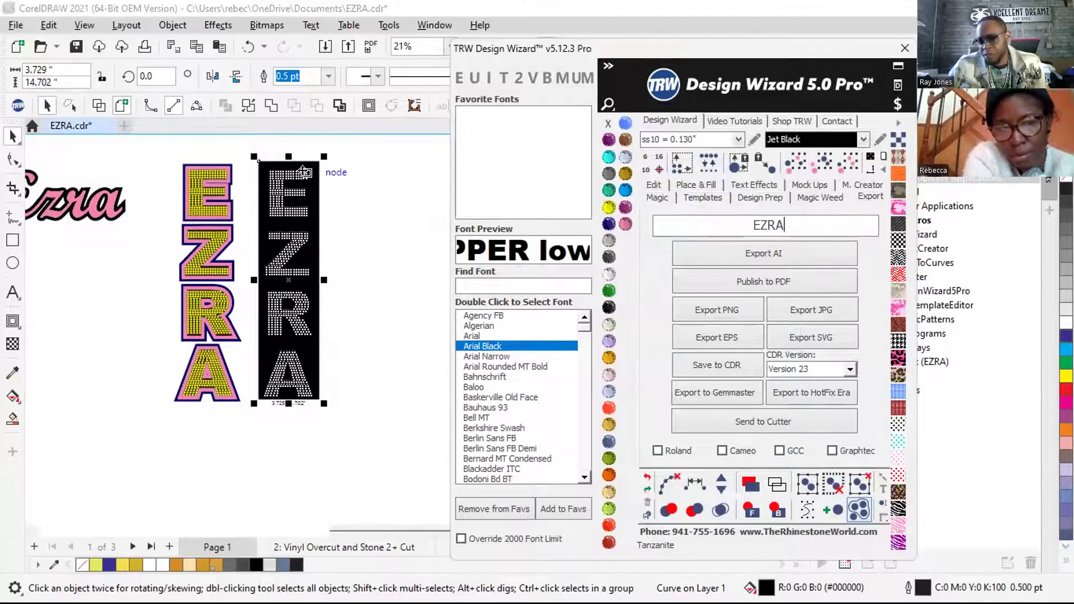
click(833, 340)
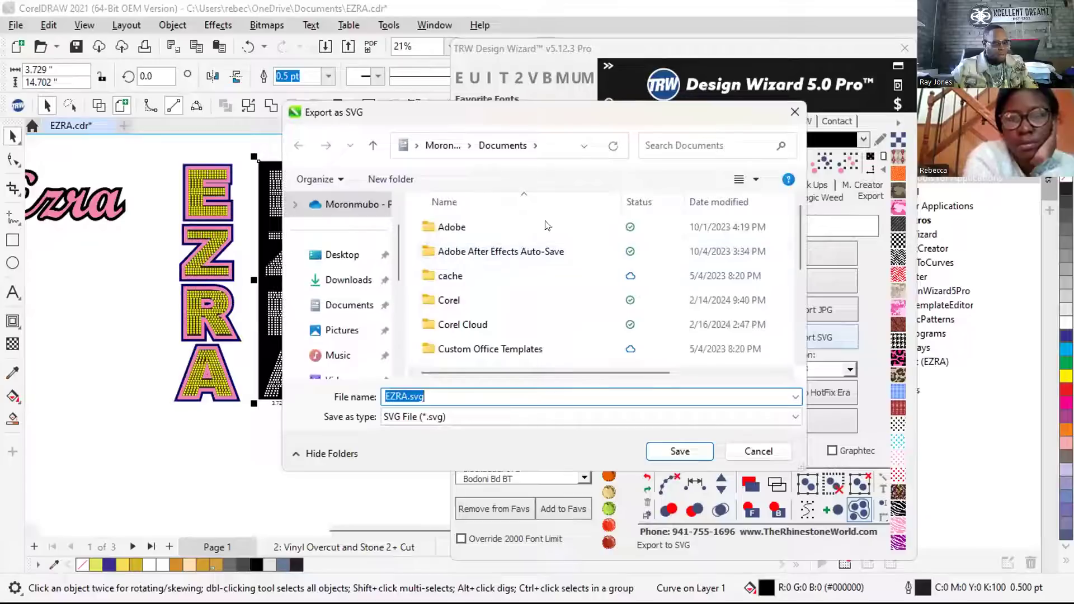
scroll(508, 351, down, 3)
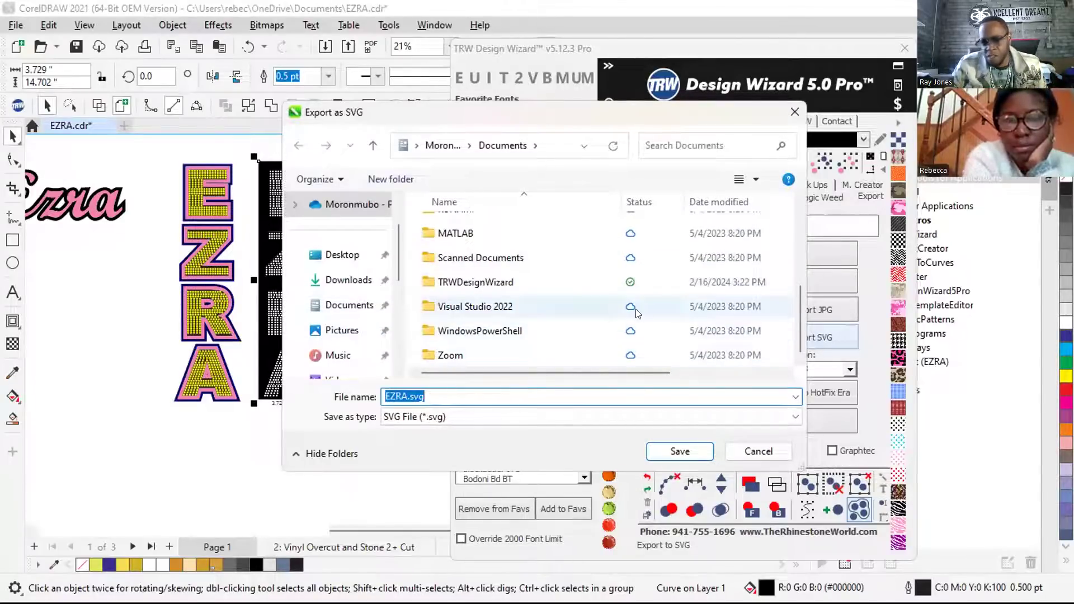
scroll(532, 312, up, 5)
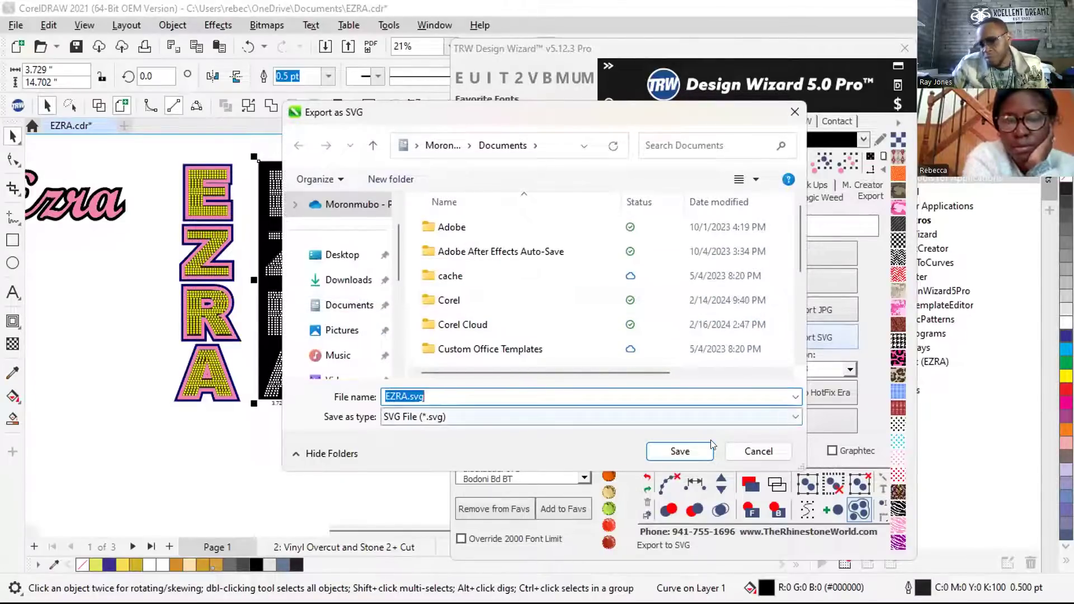
click(679, 451)
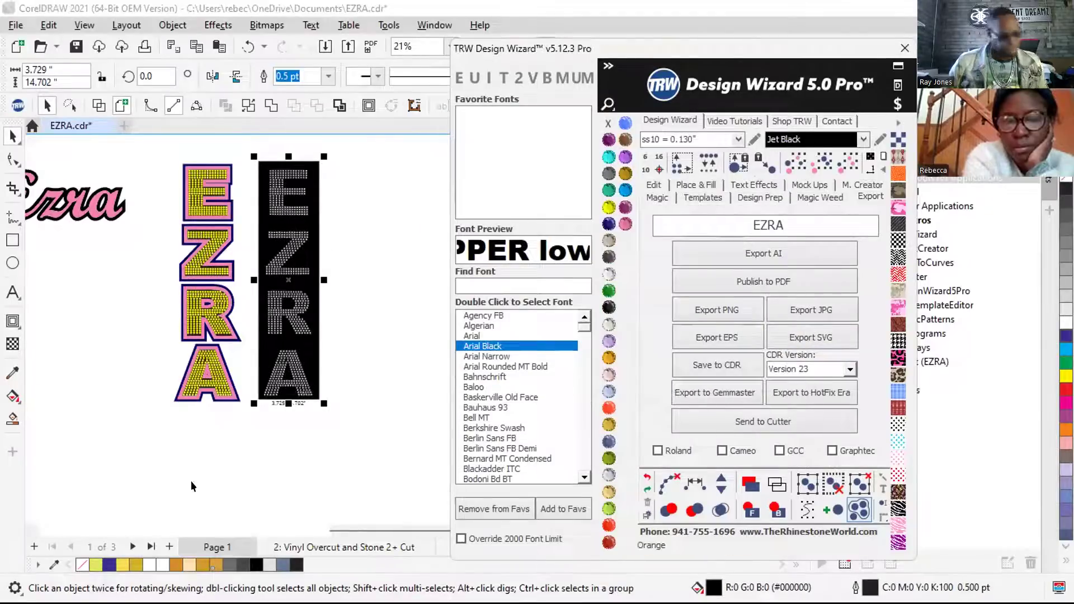
Deselect the black template and save the drawing under its existing file name
click(358, 190)
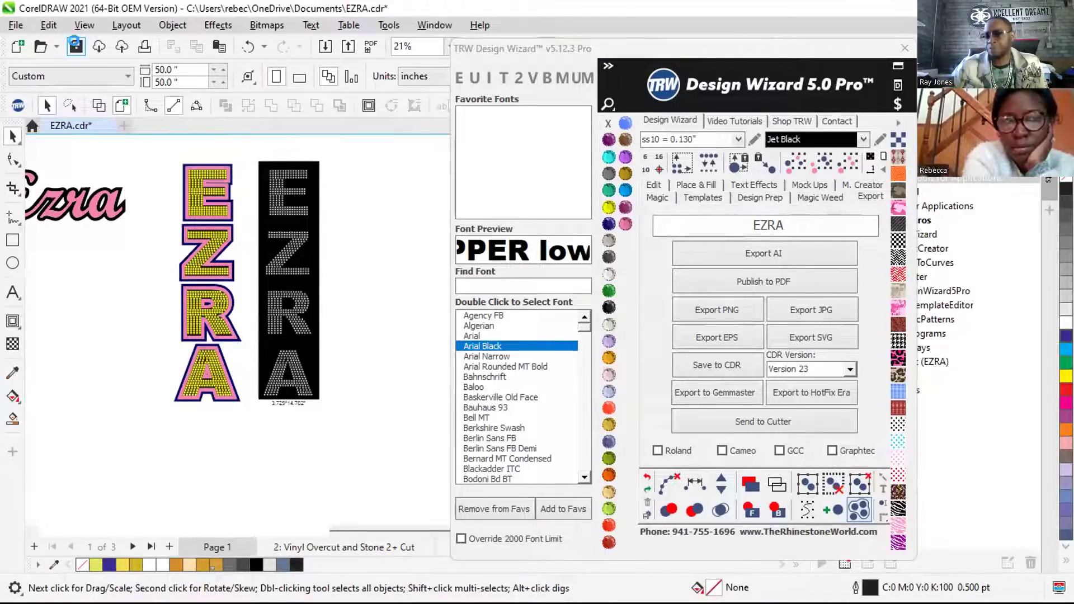
click(76, 46)
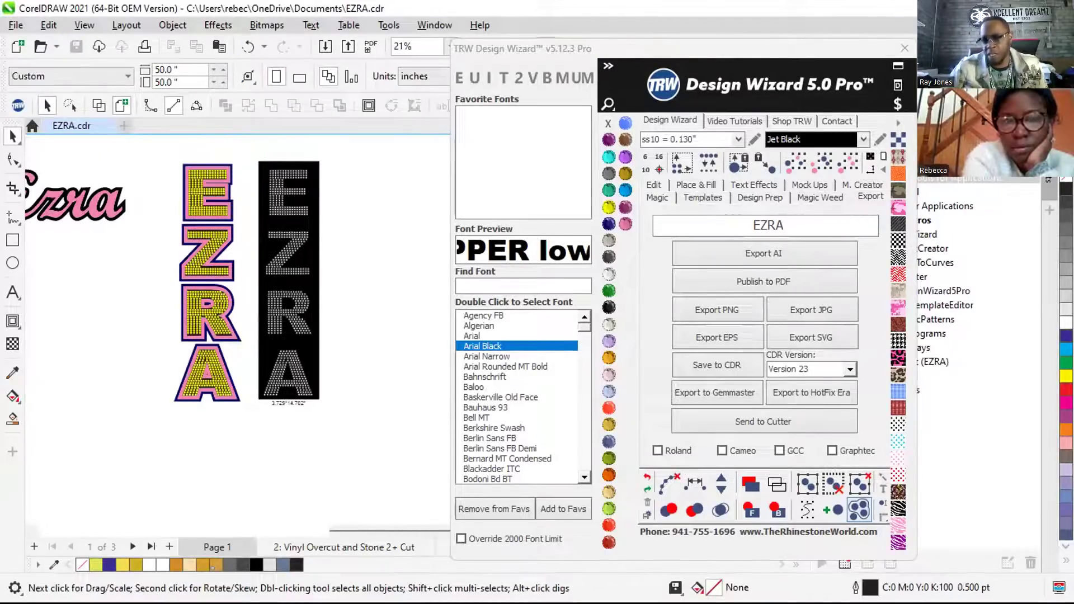
key(super+d)
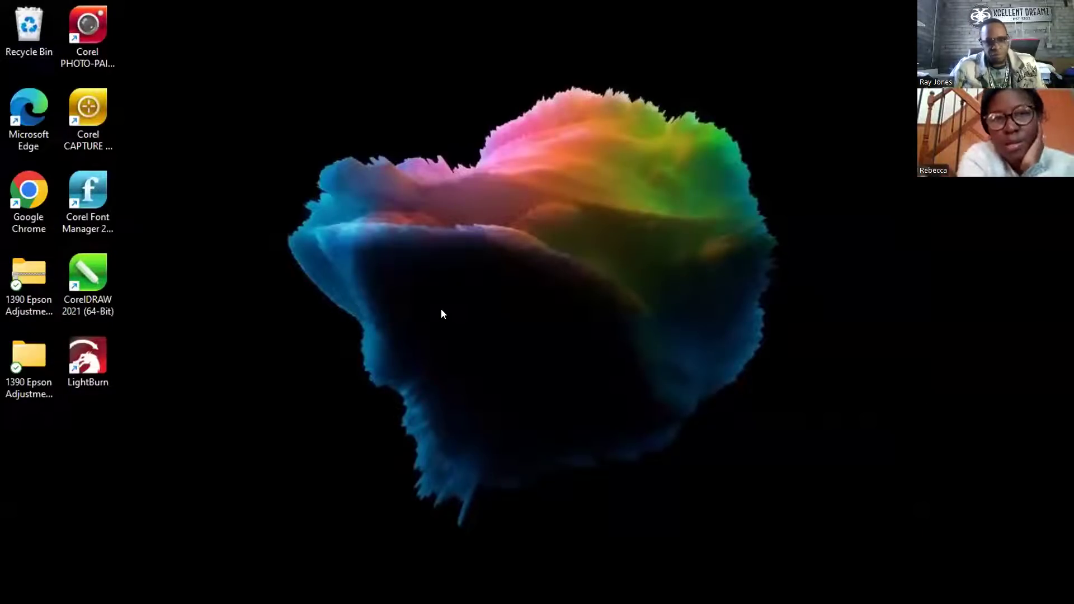
mouse_move(447, 603)
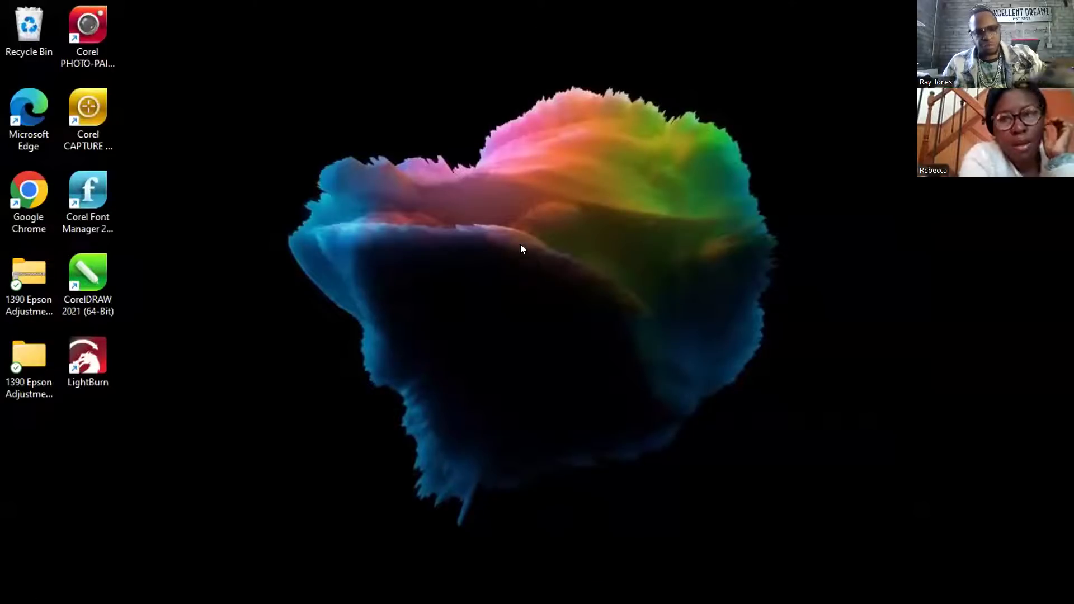
mouse_move(251, 602)
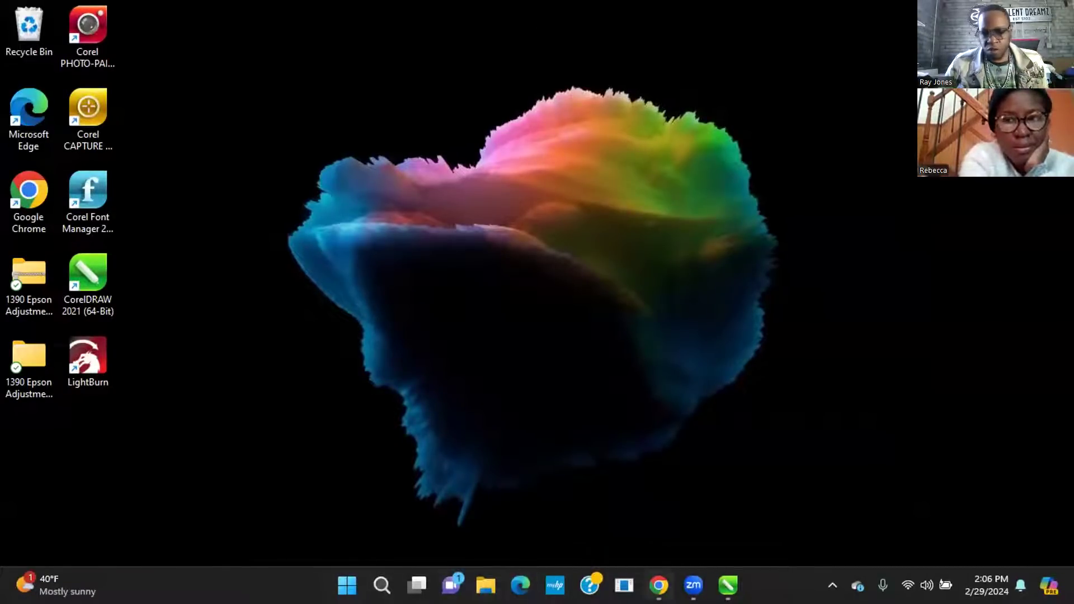
click(727, 585)
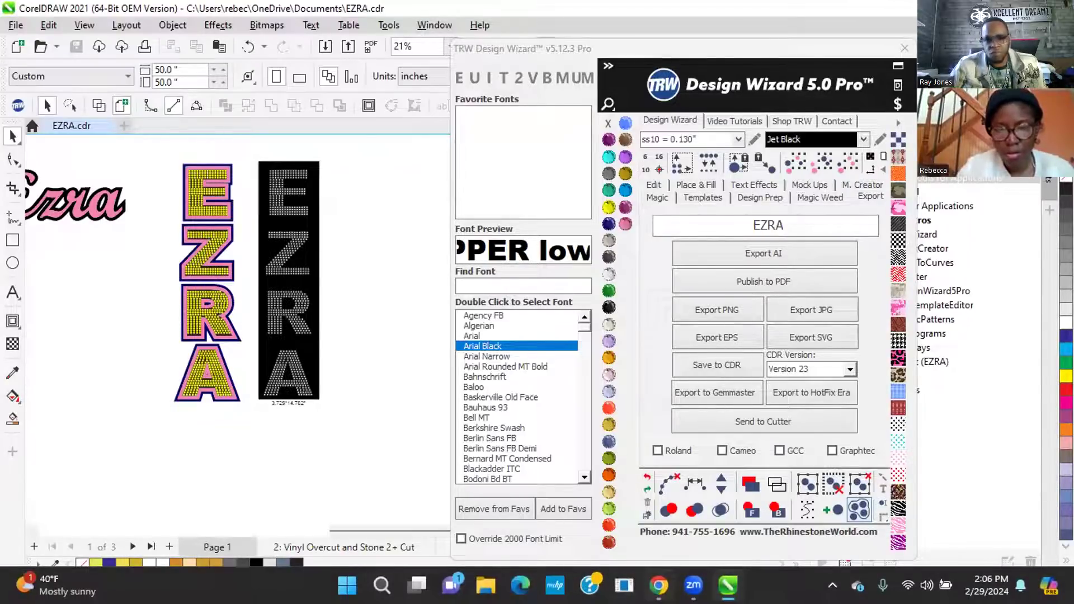
click(658, 585)
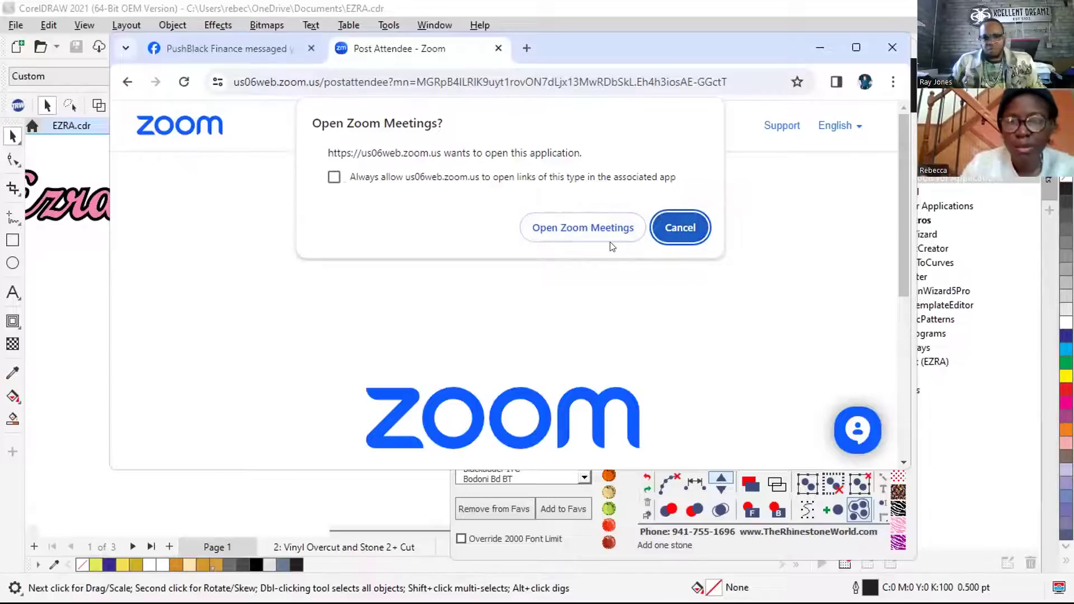
click(820, 47)
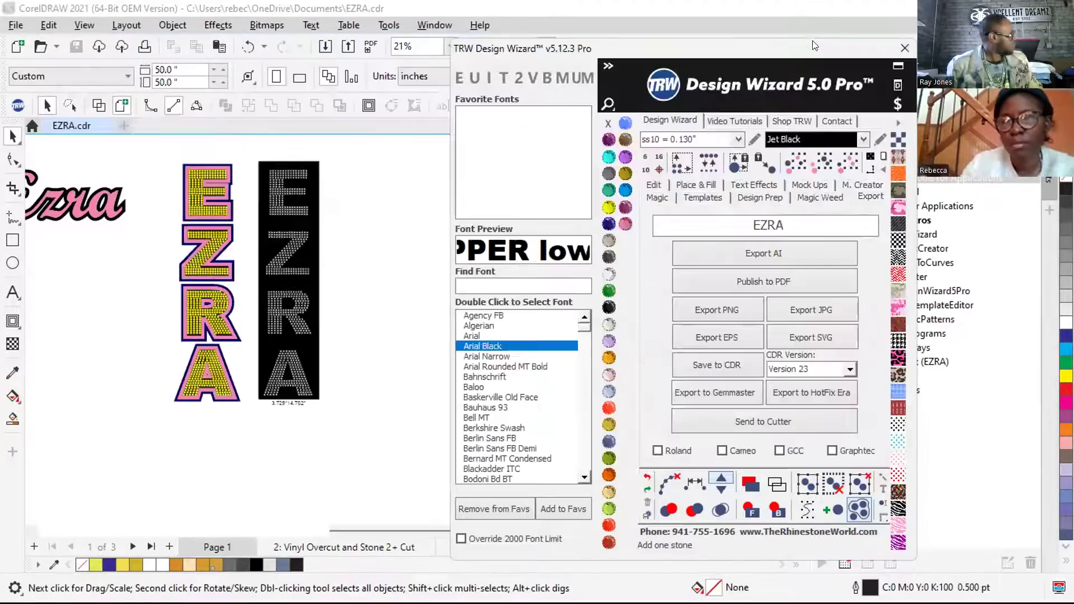
Try to start a new Messenger message from Facebook in Chrome, and close the browser window
key(super+d)
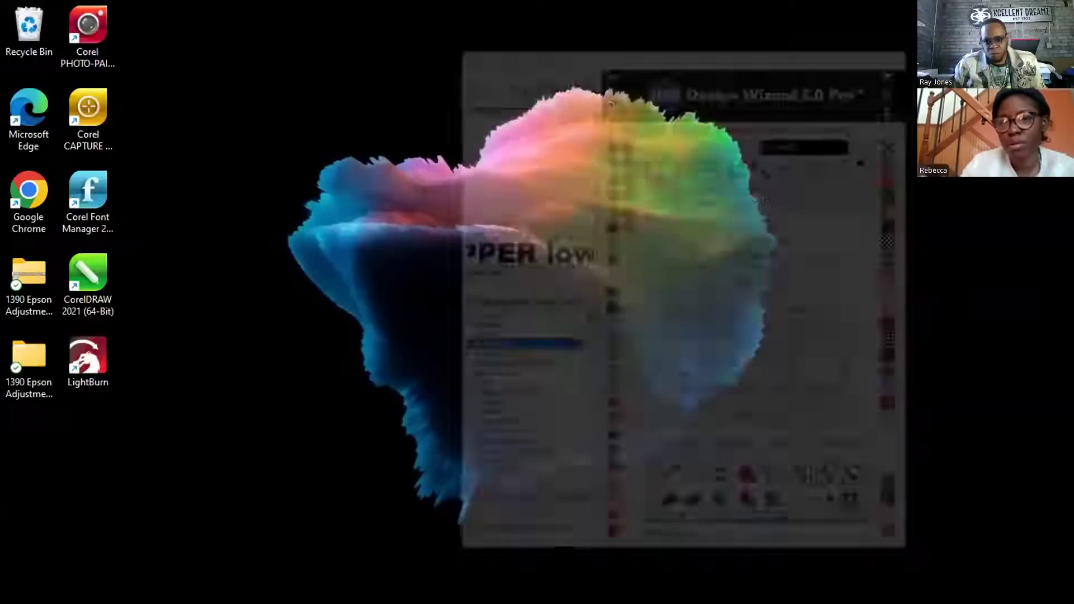
double_click(27, 198)
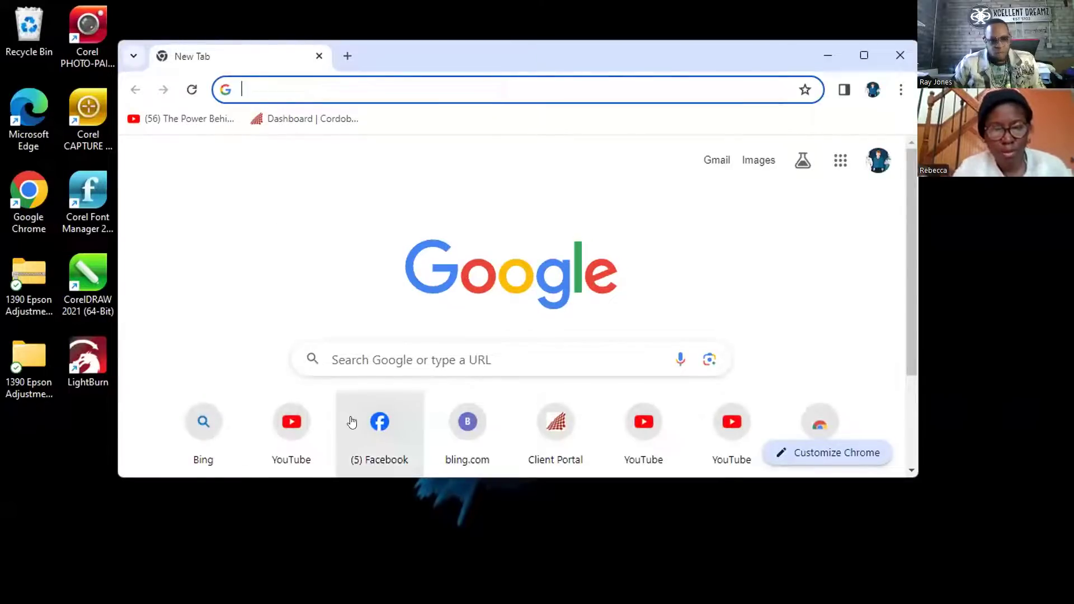
click(385, 440)
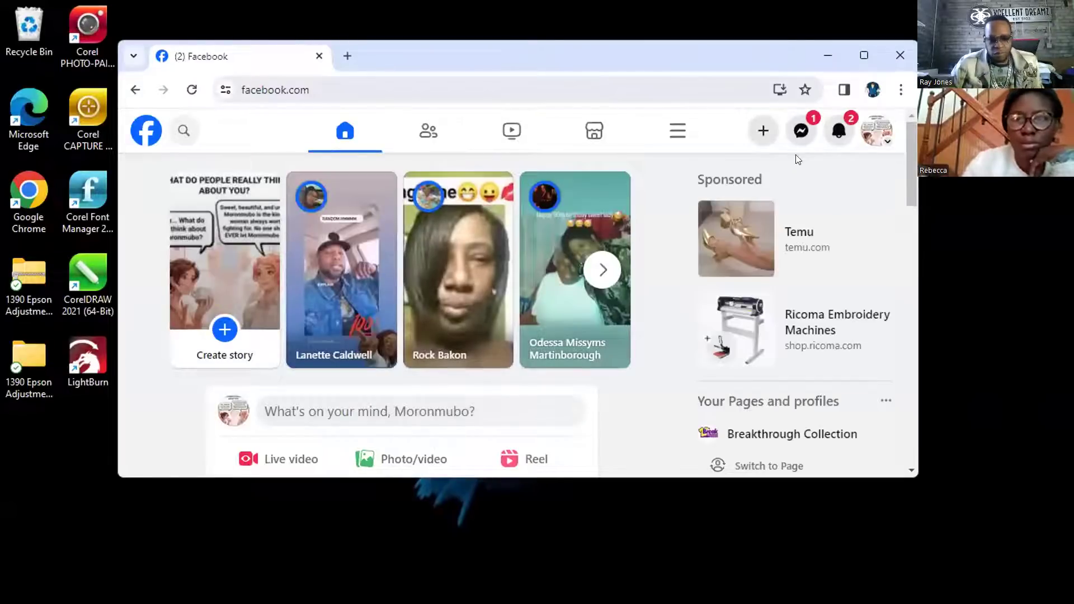
click(791, 133)
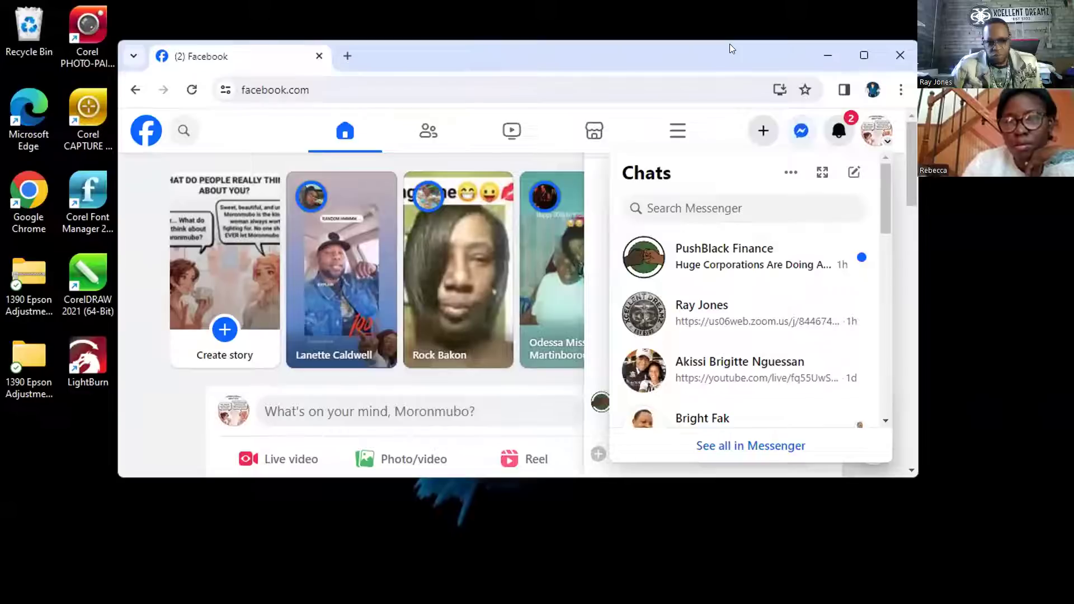
drag(729, 44, 644, 71)
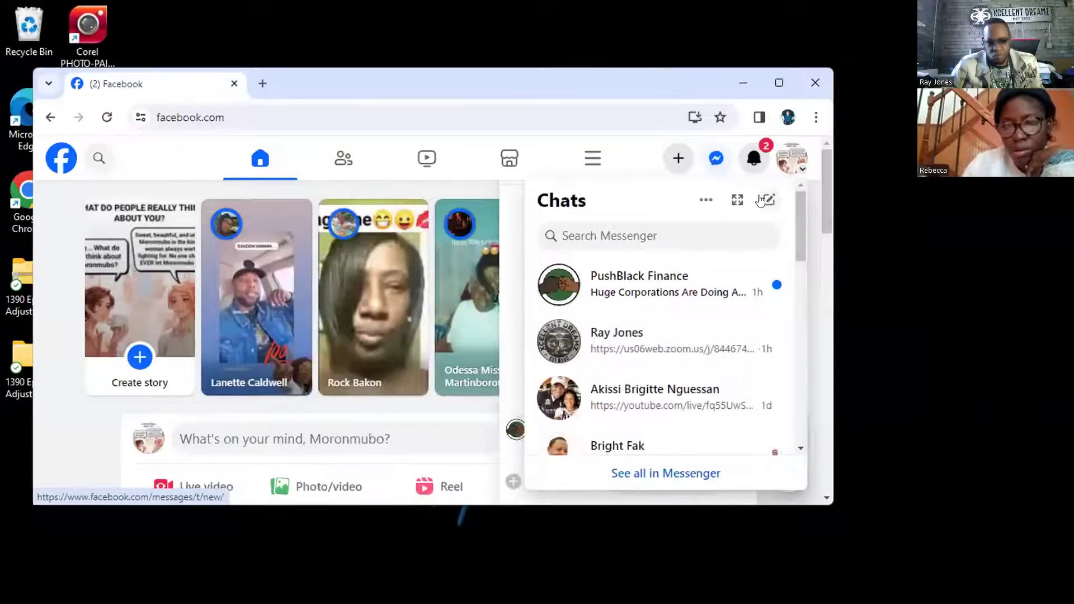
click(762, 201)
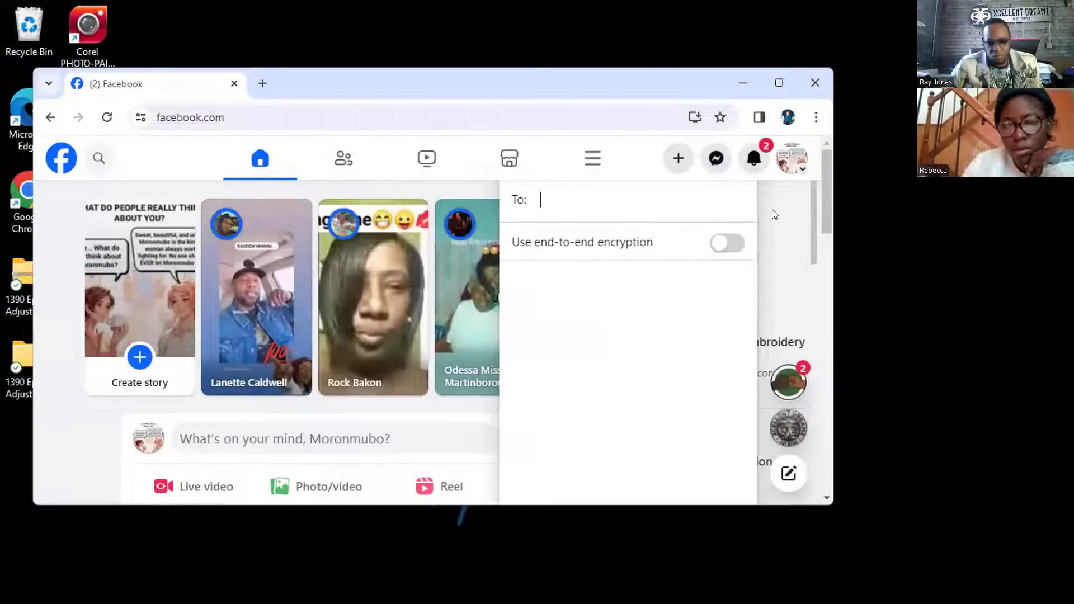
click(426, 115)
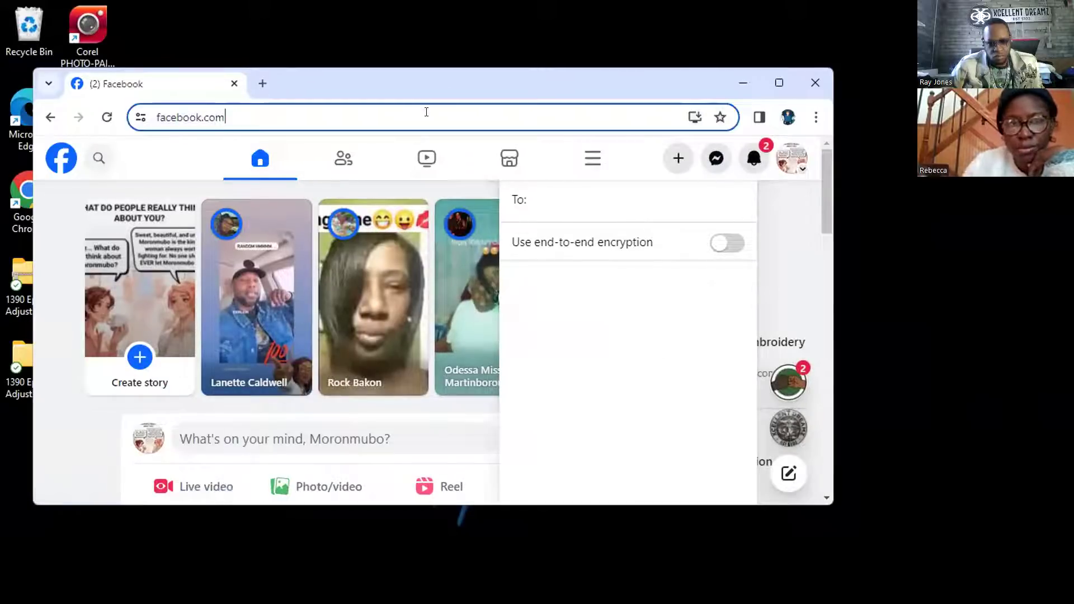
click(807, 84)
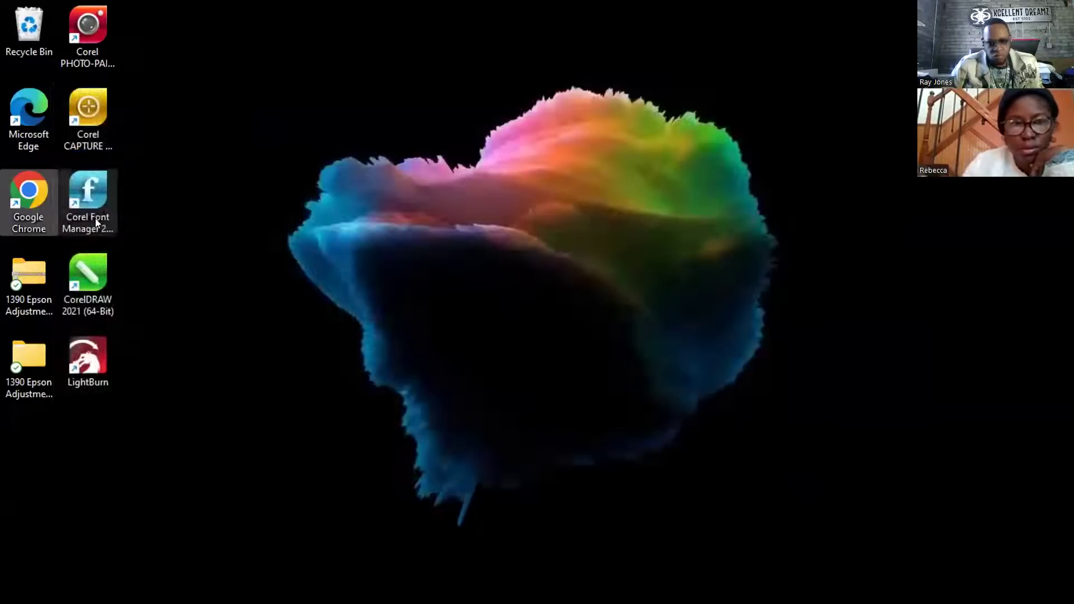
Switch to Chrome, load Facebook and open the Messenger conversation with the instructor for a reply
double_click(28, 200)
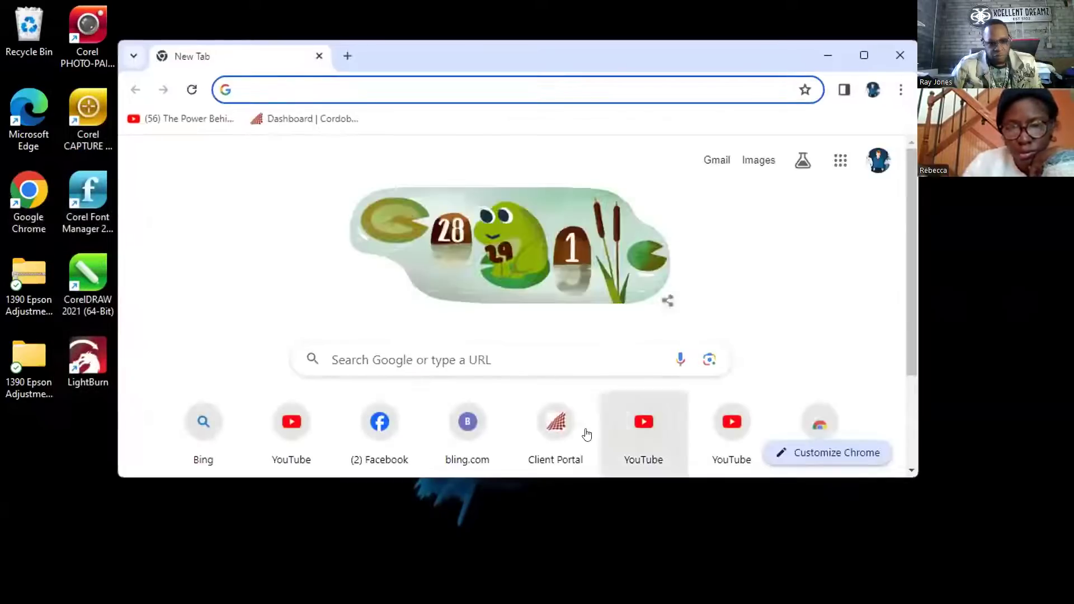
click(370, 420)
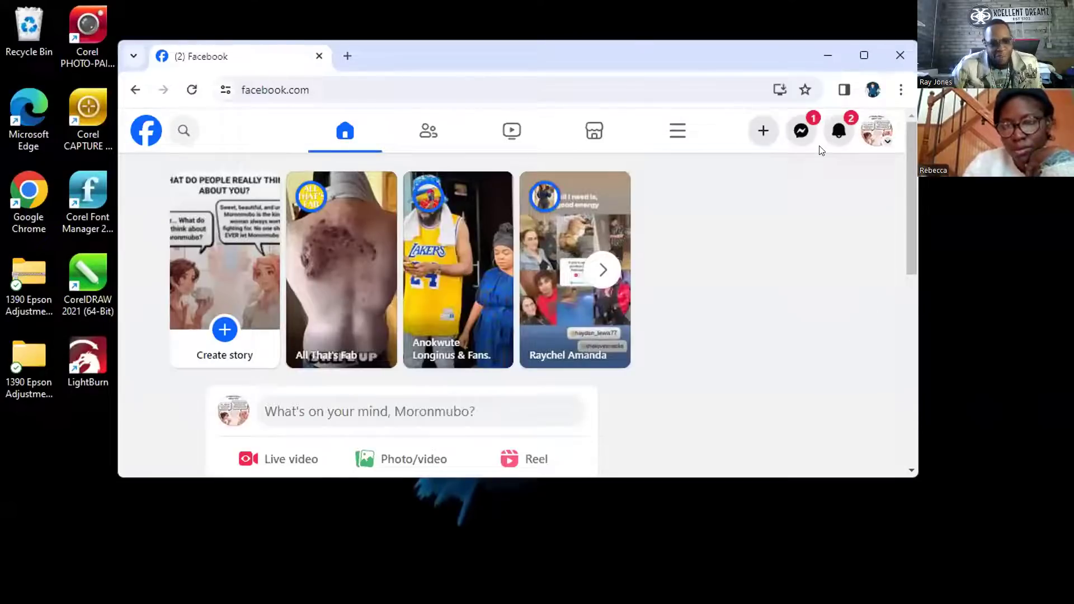
click(798, 142)
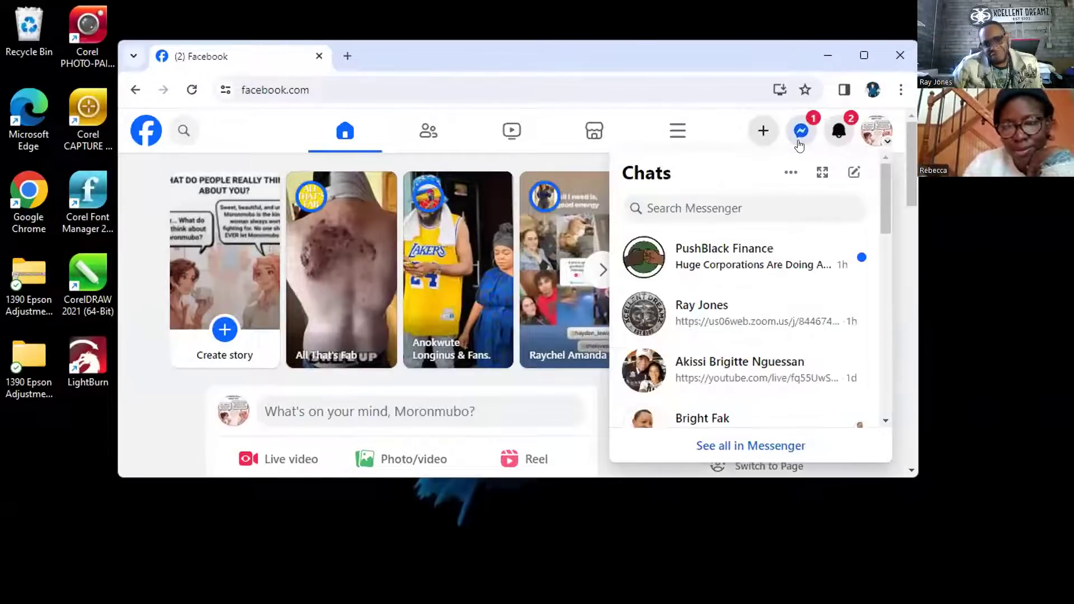
click(711, 308)
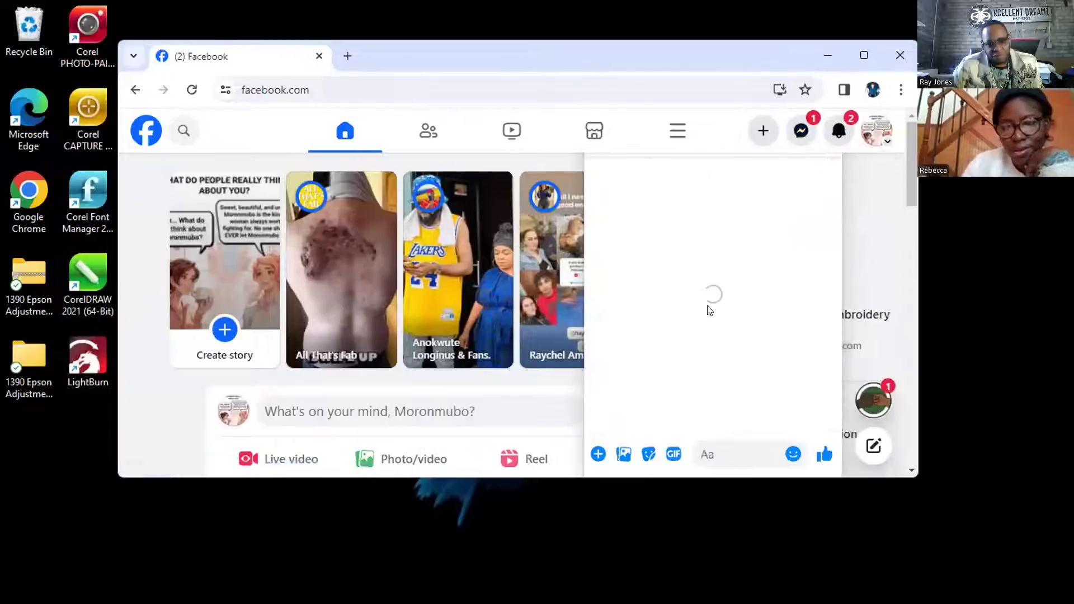
click(700, 450)
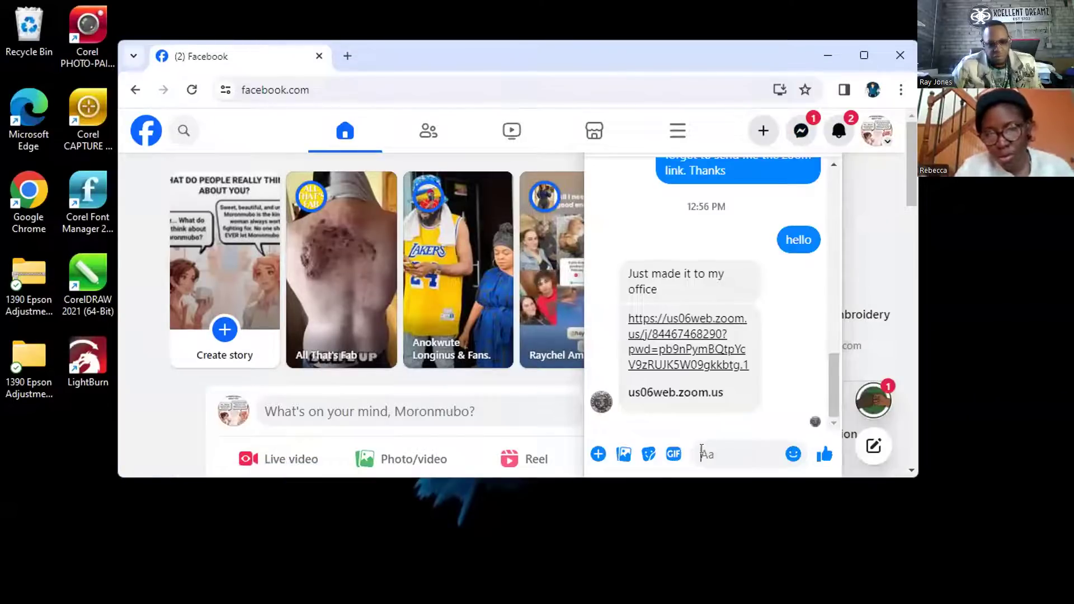
Attach the exported template SVG from the Documents folder to the conversation, send it and minimize the browser
click(616, 455)
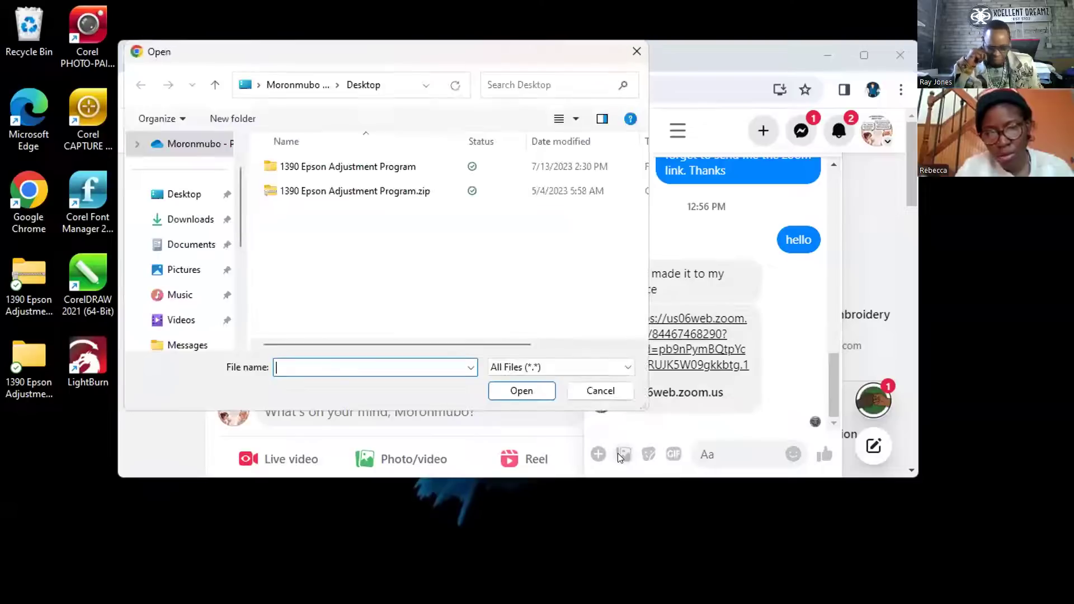
click(183, 246)
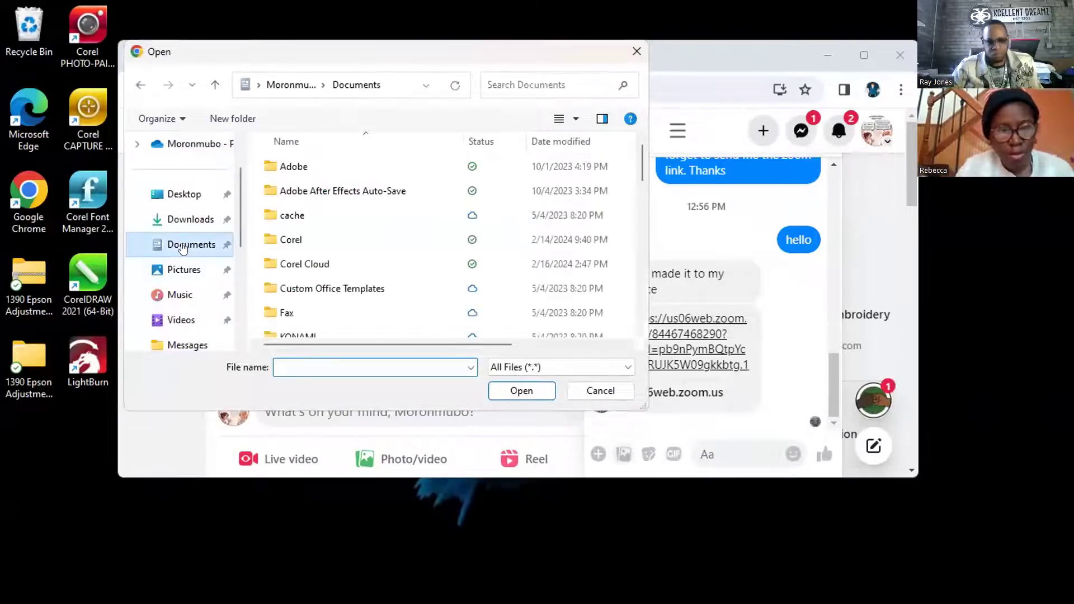
scroll(378, 258, down, 2)
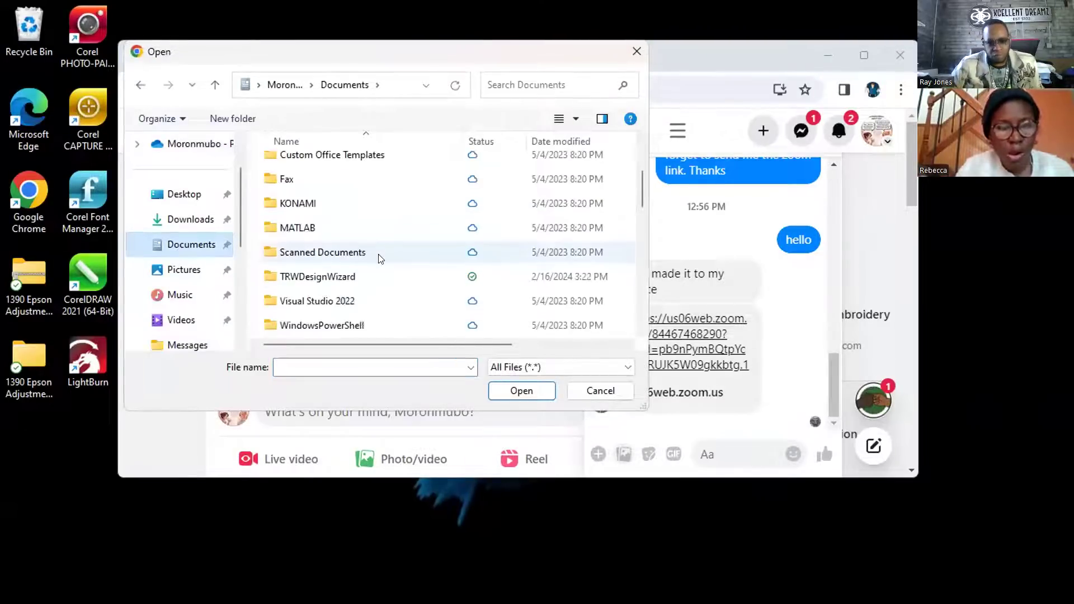
scroll(378, 257, down, 2)
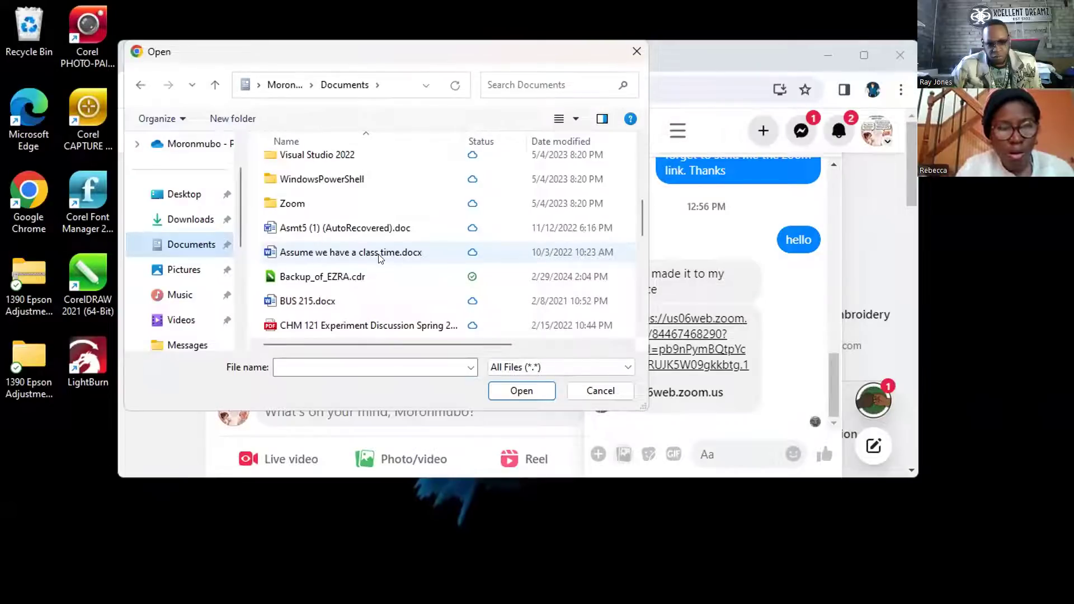
scroll(378, 254, down, 4)
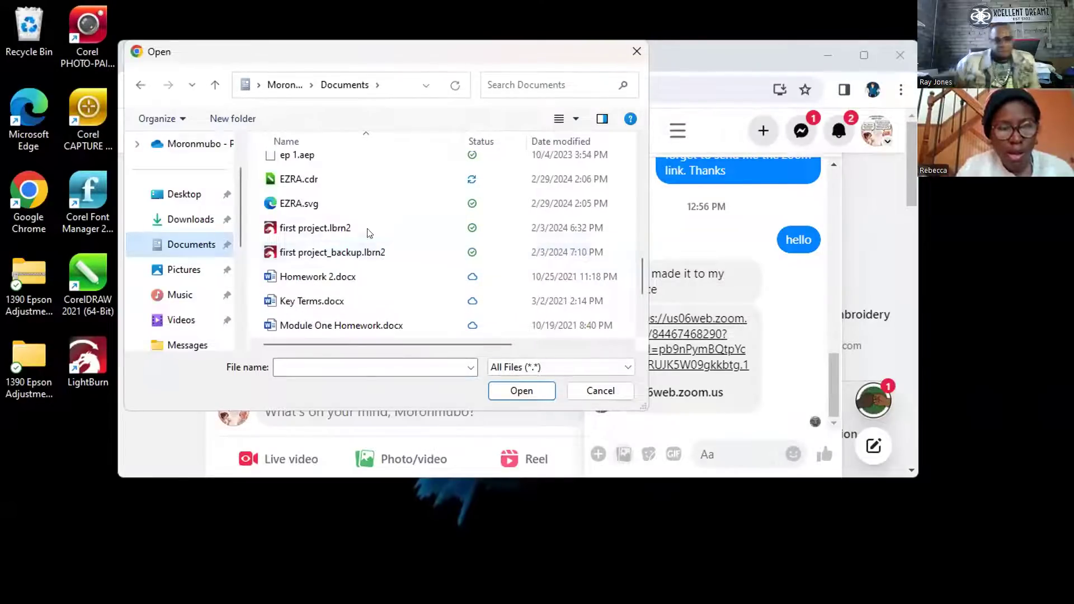
click(328, 204)
click(521, 390)
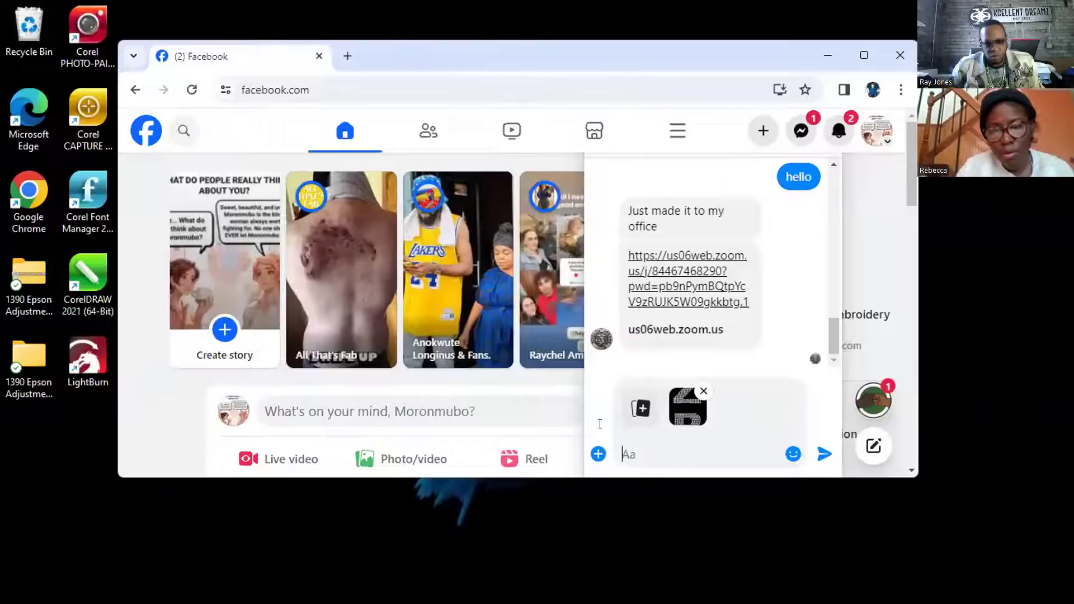
click(824, 454)
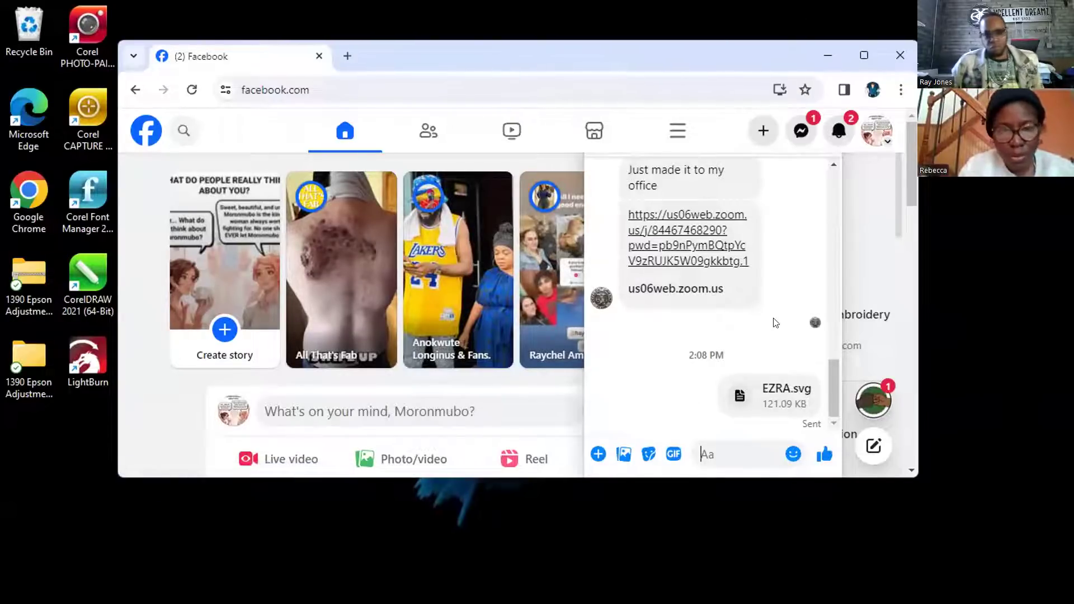
click(824, 56)
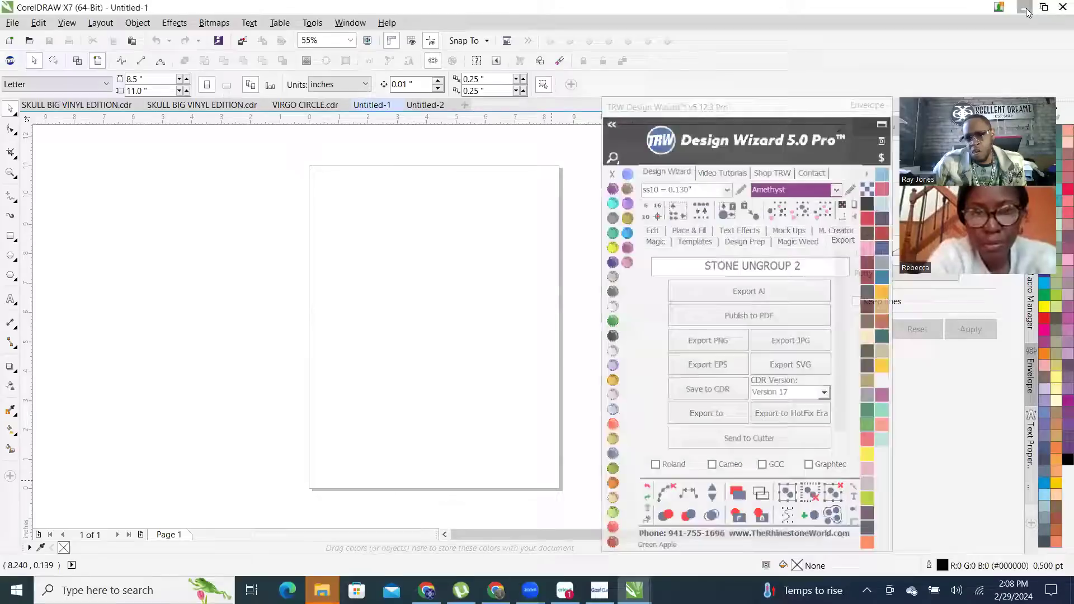
Switch to Cricut Design Space and start a new project with a blank canvas
click(1025, 9)
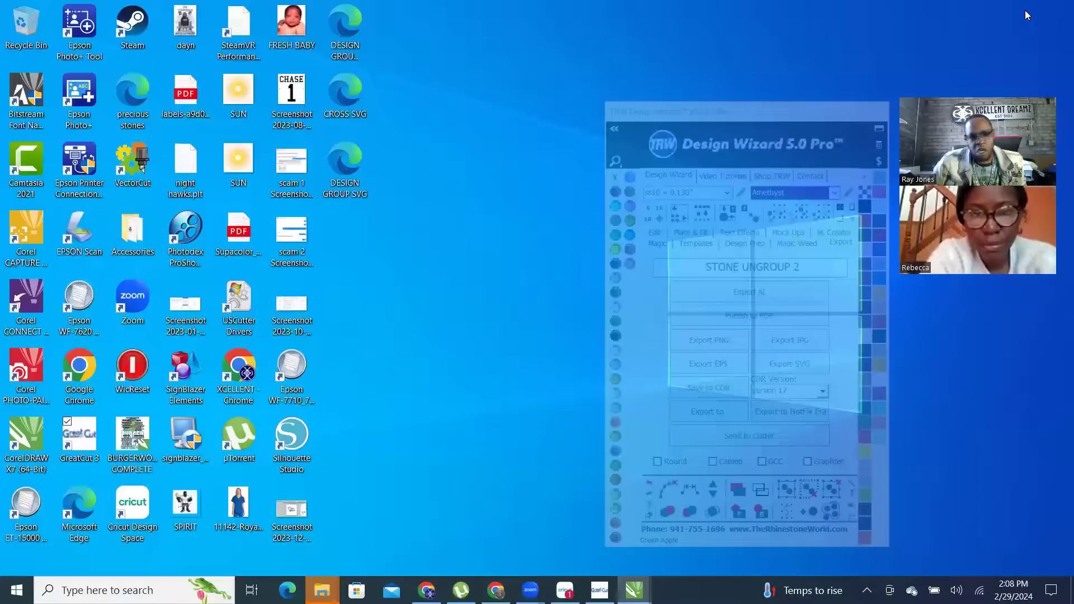
click(133, 499)
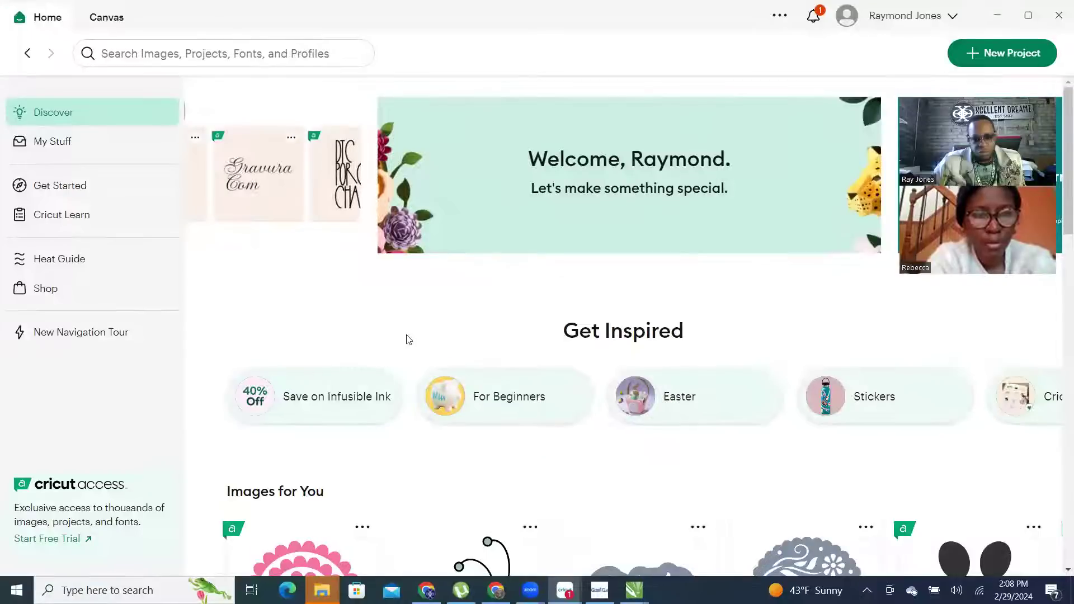
scroll(408, 340, down, 8)
scroll(410, 350, up, 8)
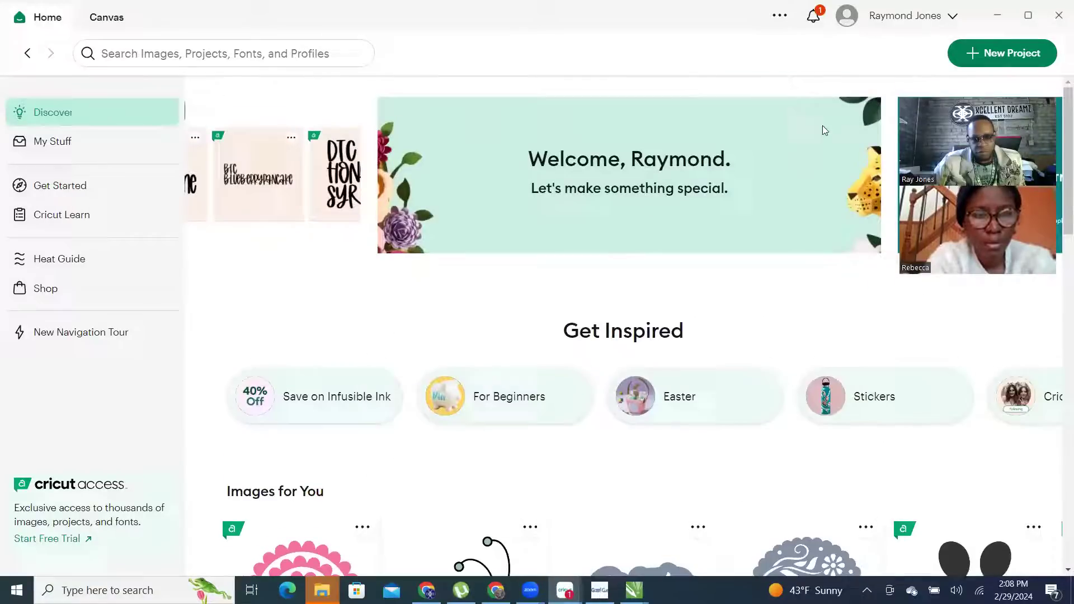
click(991, 55)
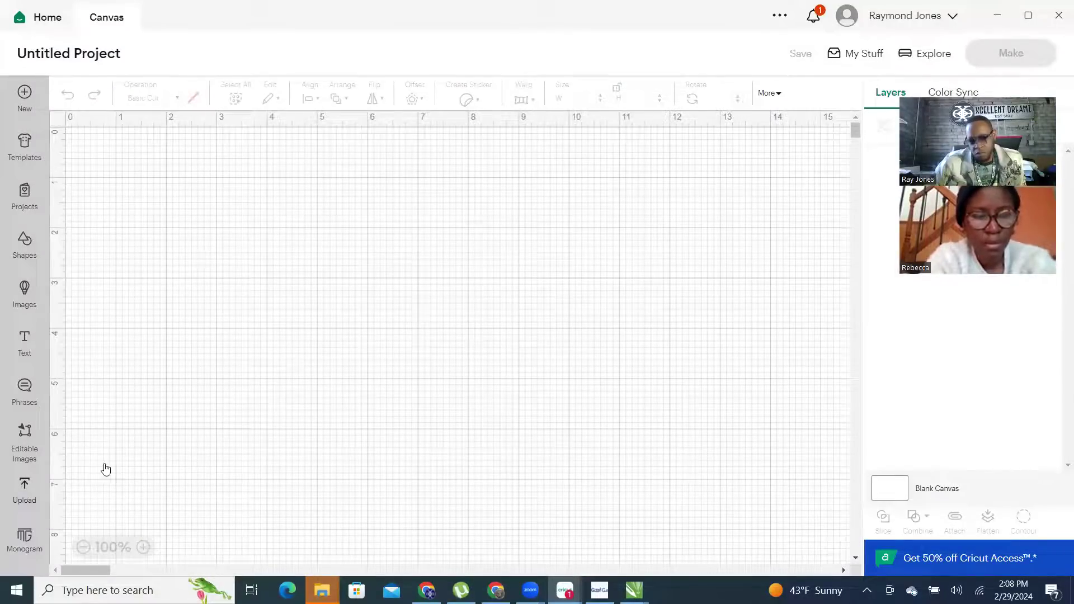
Open the image upload page, start browsing for a file and cancel the selection
click(23, 489)
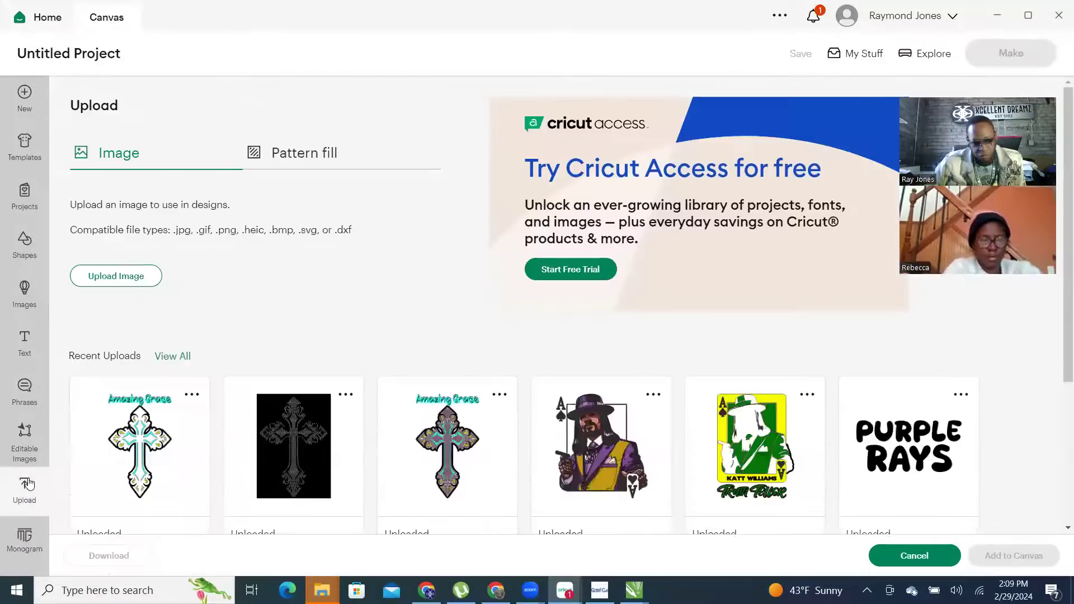
click(115, 276)
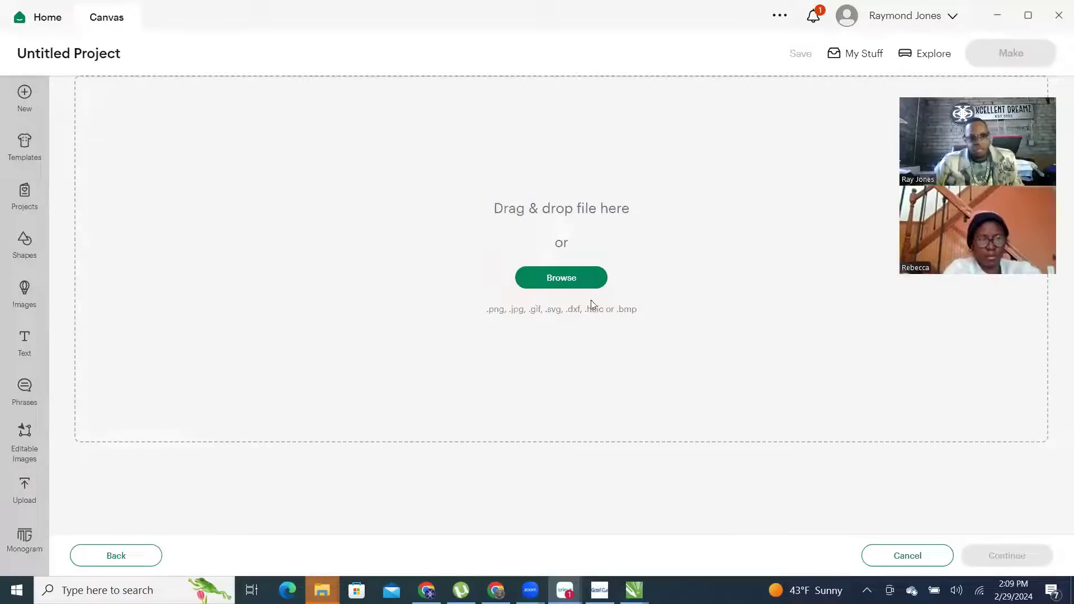
click(578, 278)
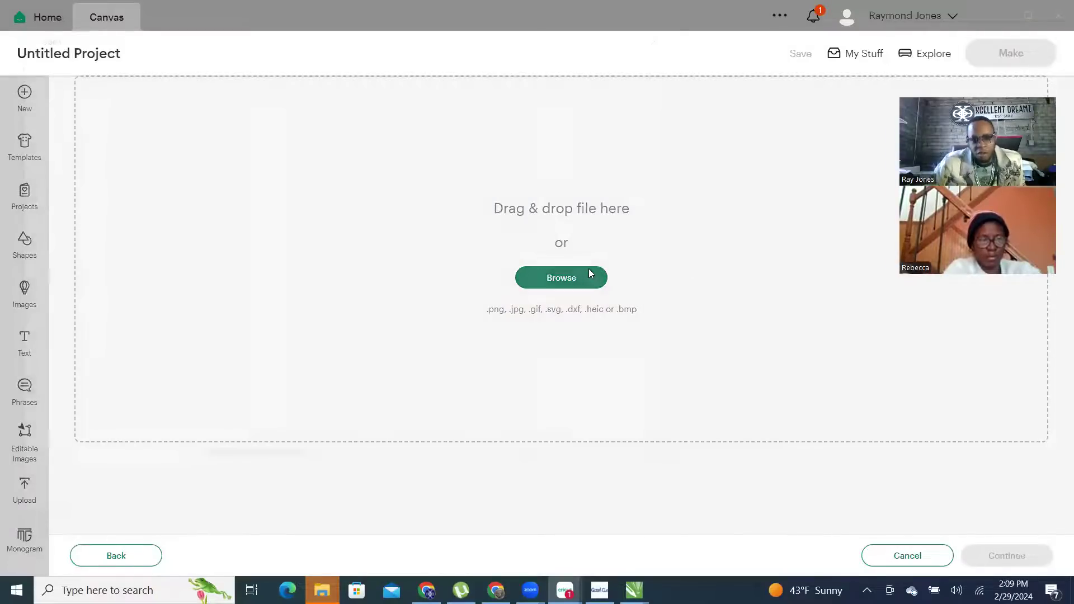
click(637, 502)
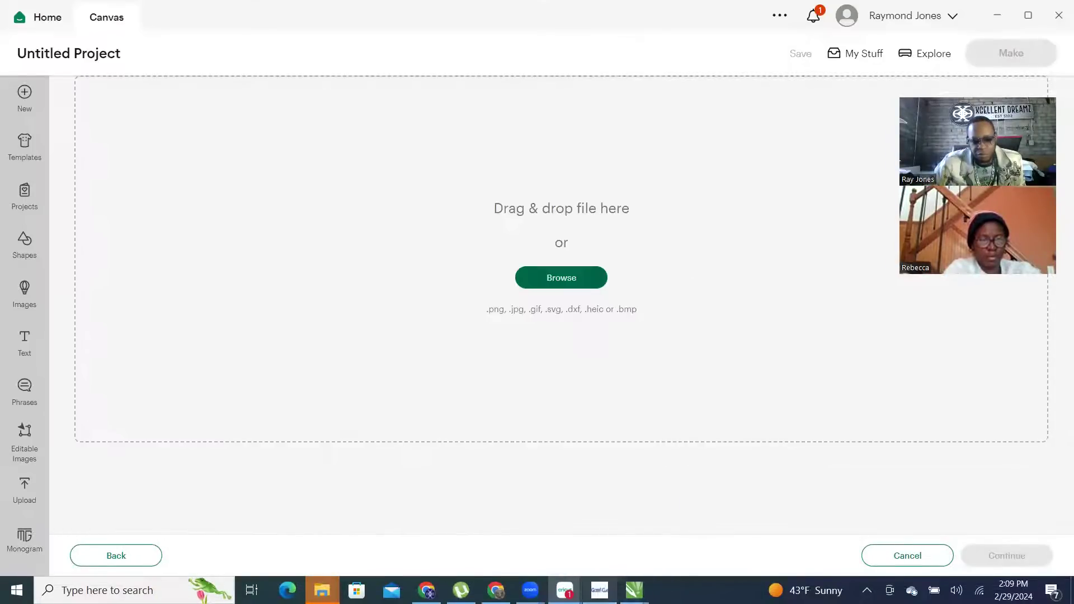
Switch to Chrome, download EZRA.svg from the Messenger conversation and minimize the browser
click(495, 590)
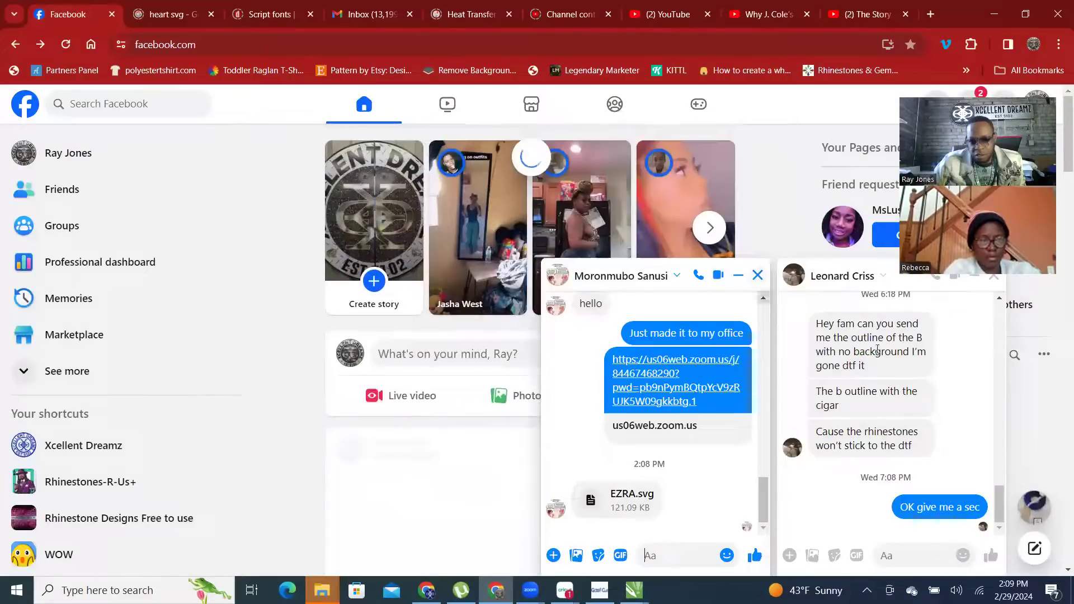
click(629, 498)
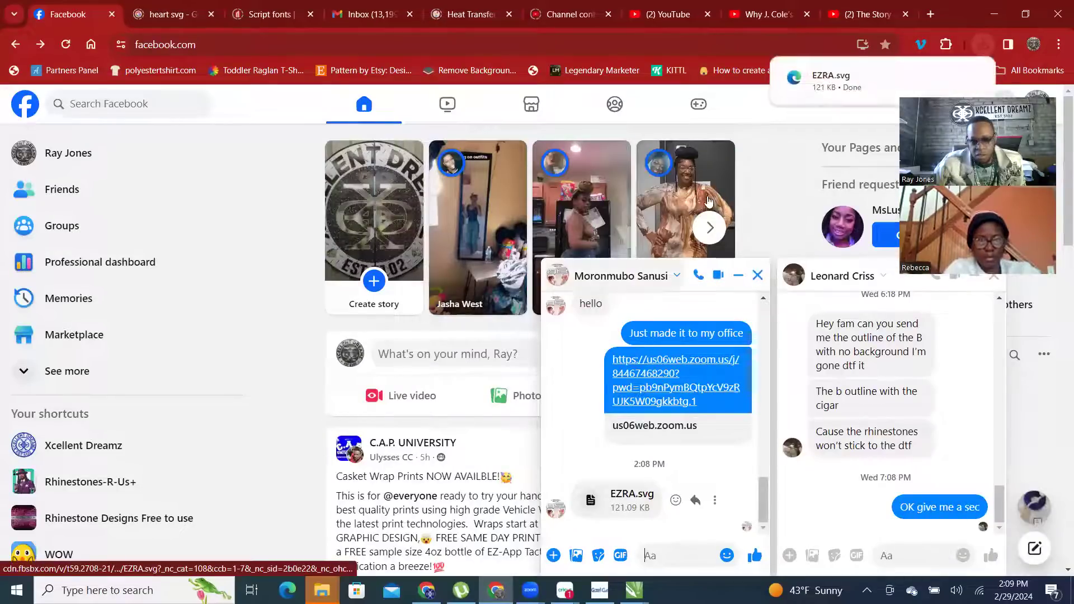
click(1025, 15)
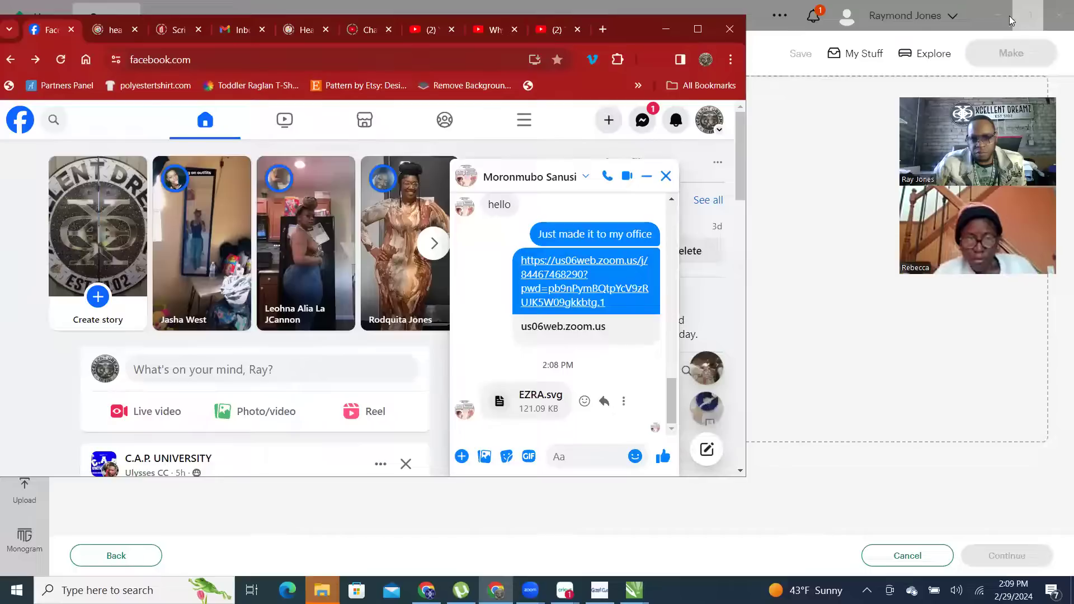
click(665, 29)
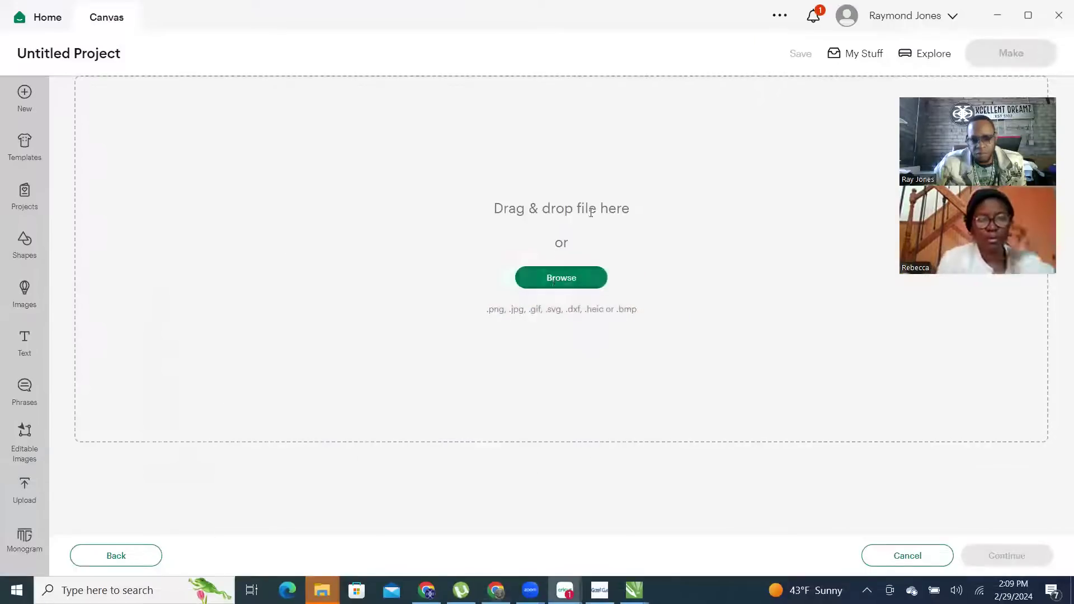
Upload the EZRA file from the Downloads folder as a cut image and add it to the canvas
click(560, 277)
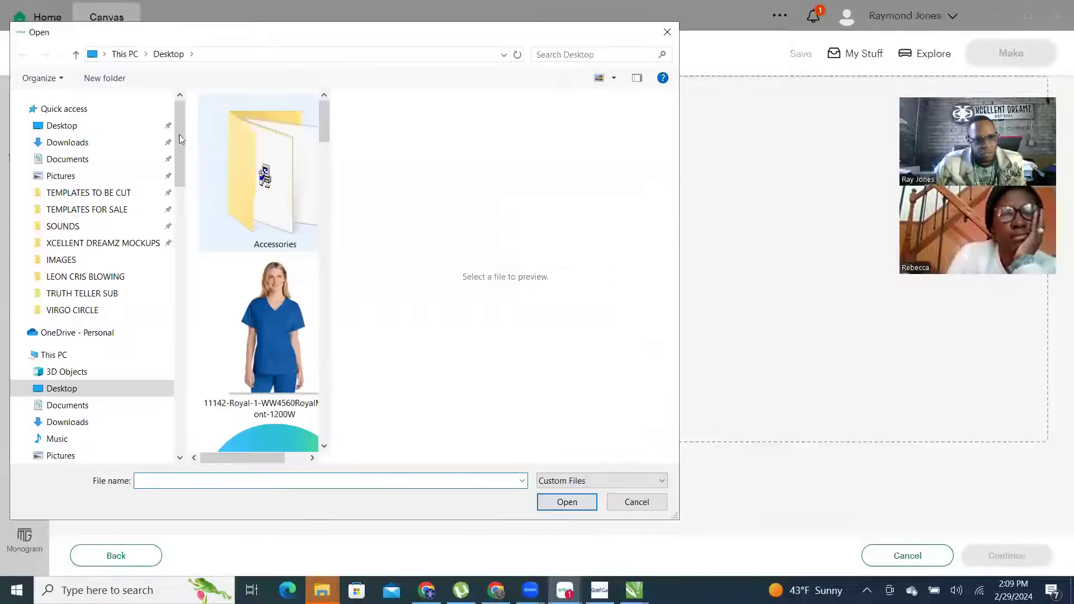
click(67, 143)
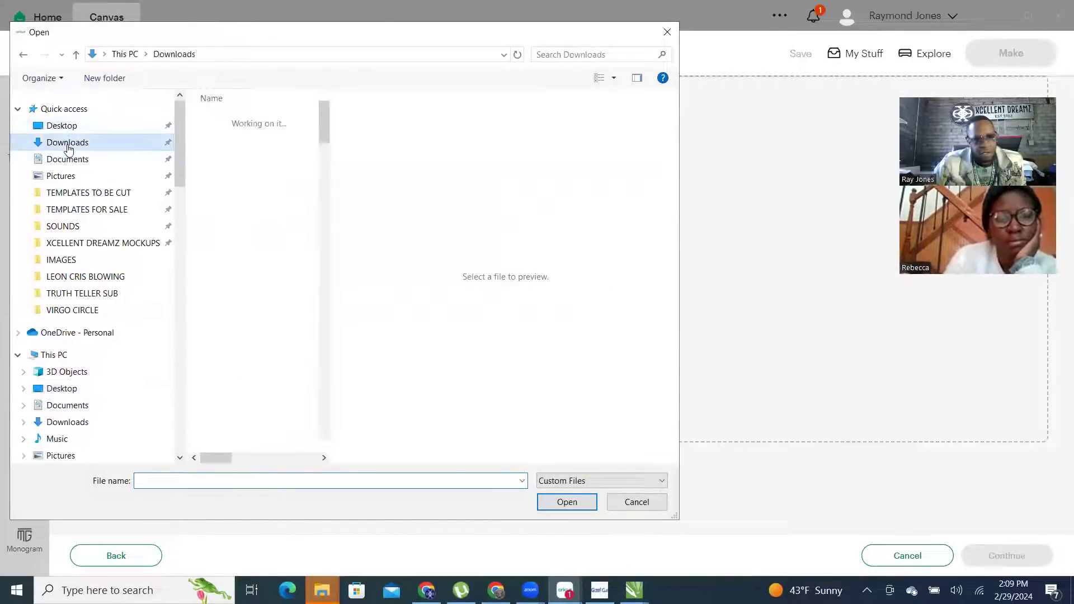
click(227, 138)
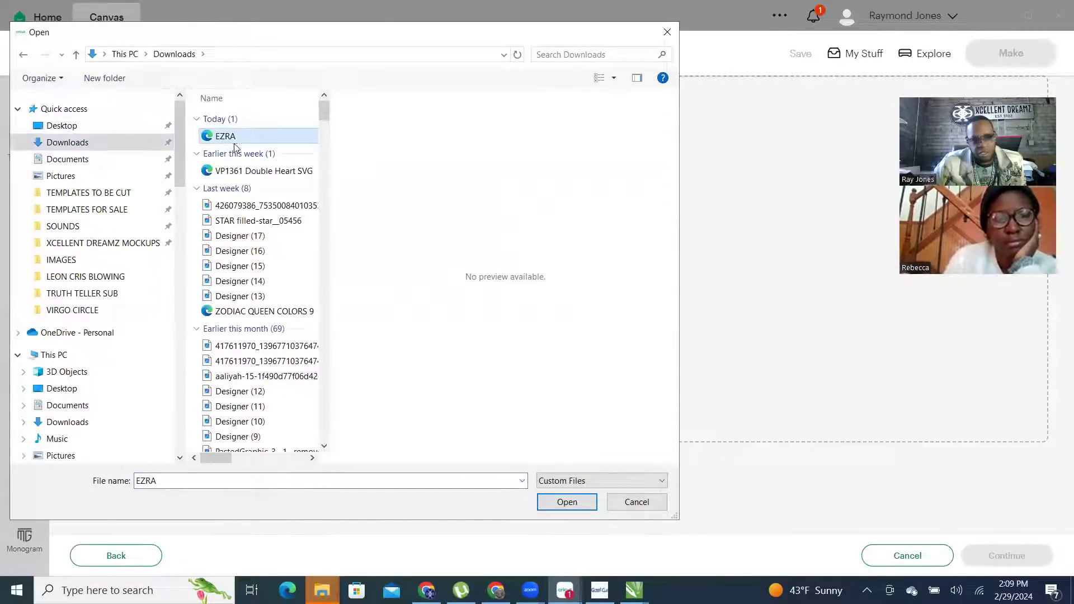
click(568, 501)
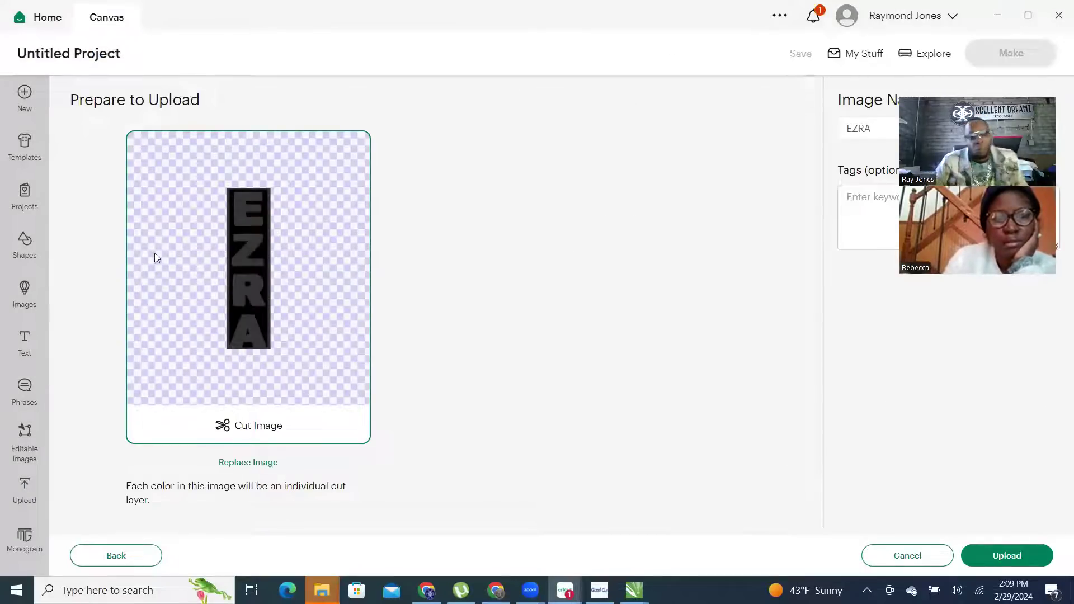
click(1006, 554)
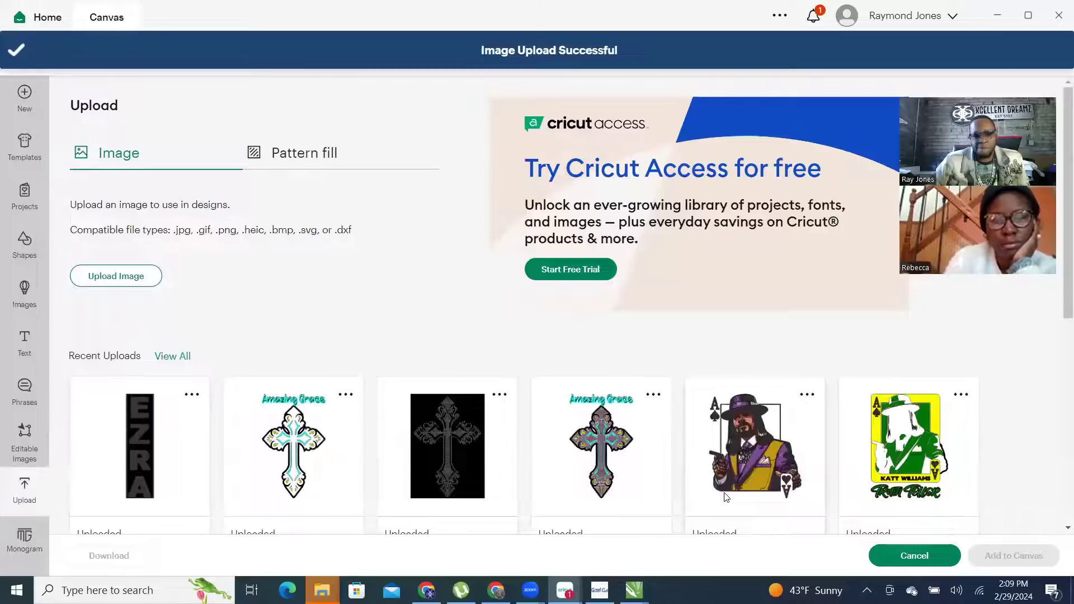
click(168, 452)
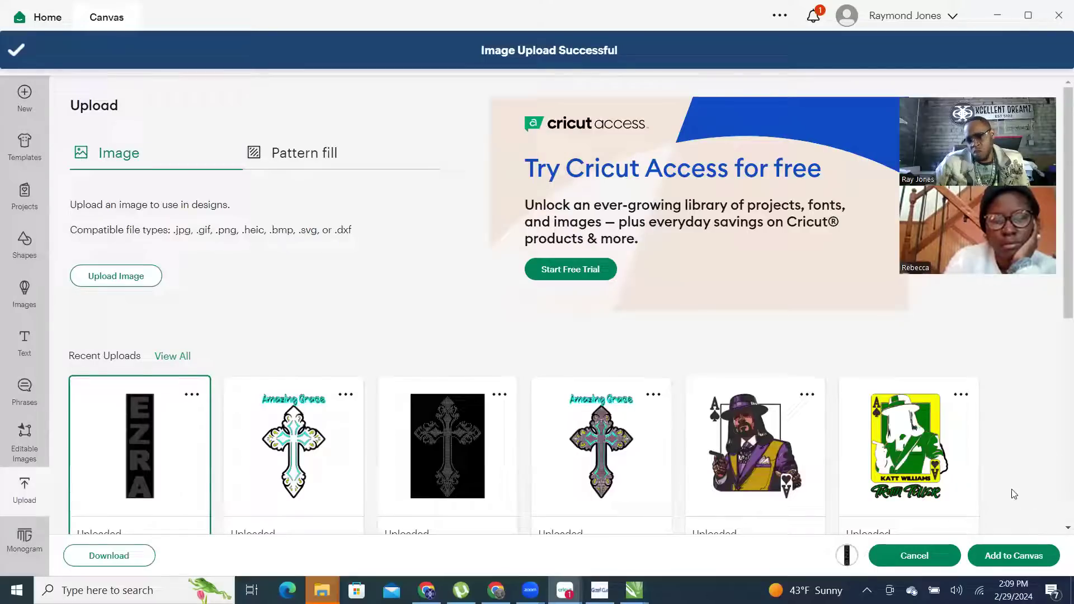
click(1013, 555)
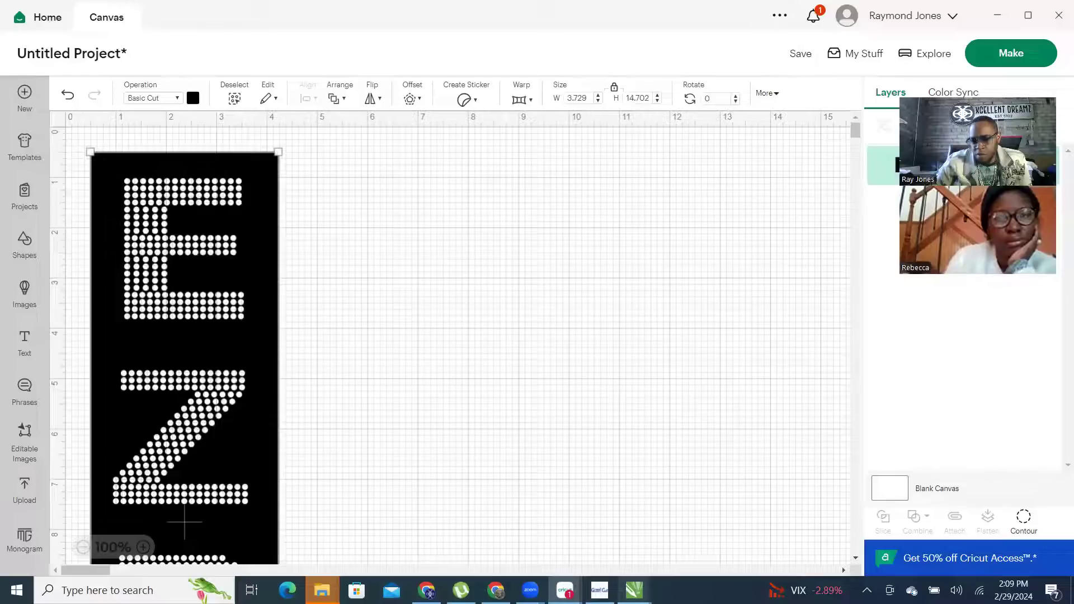
Switch to the Untitled-2 document in CorelDRAW
click(634, 590)
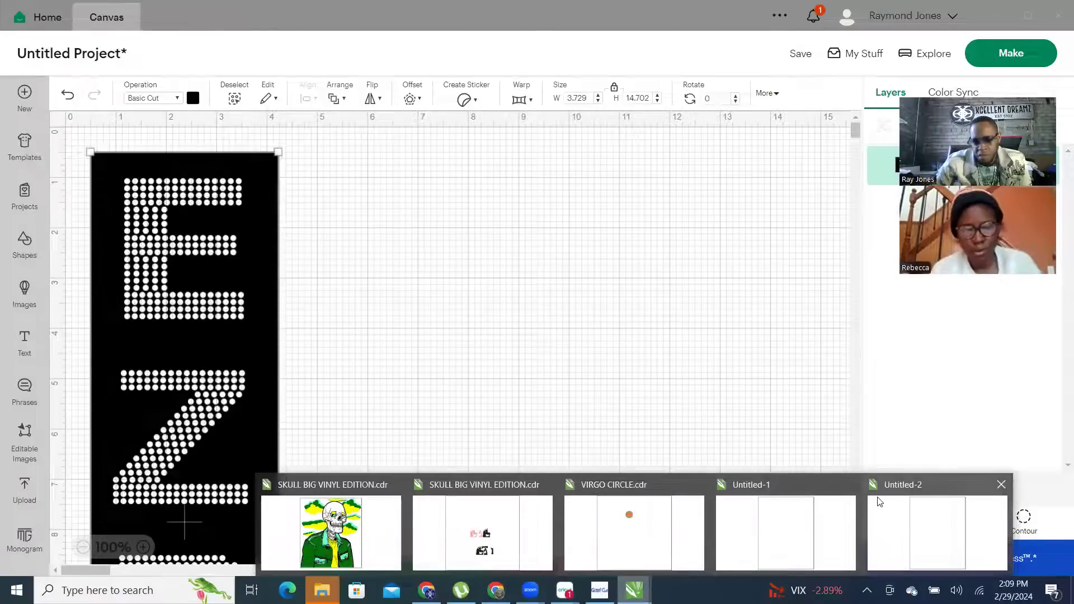
click(916, 492)
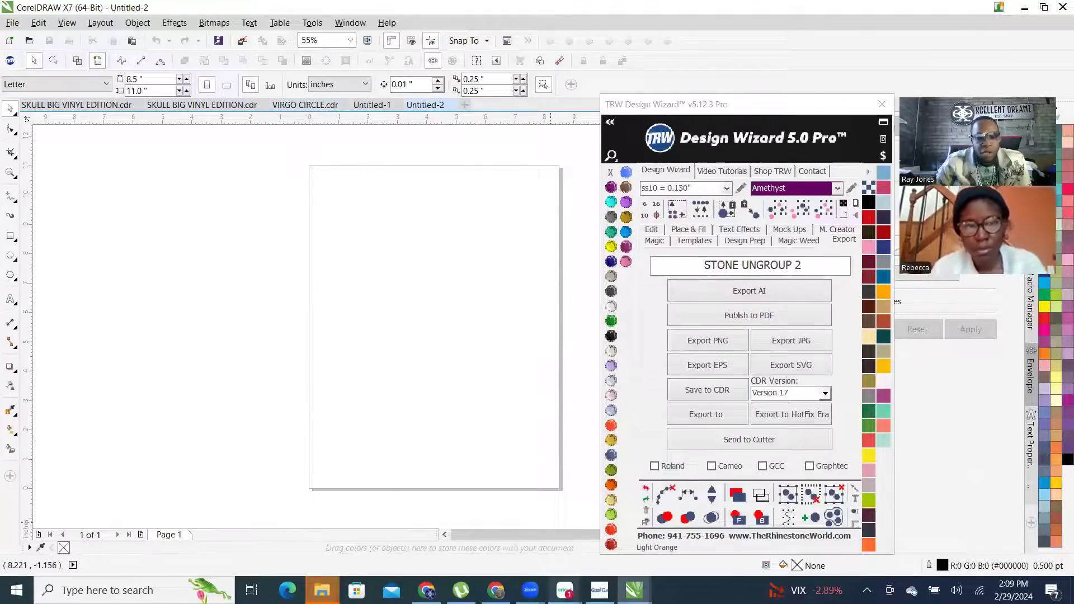
mouse_move(633, 590)
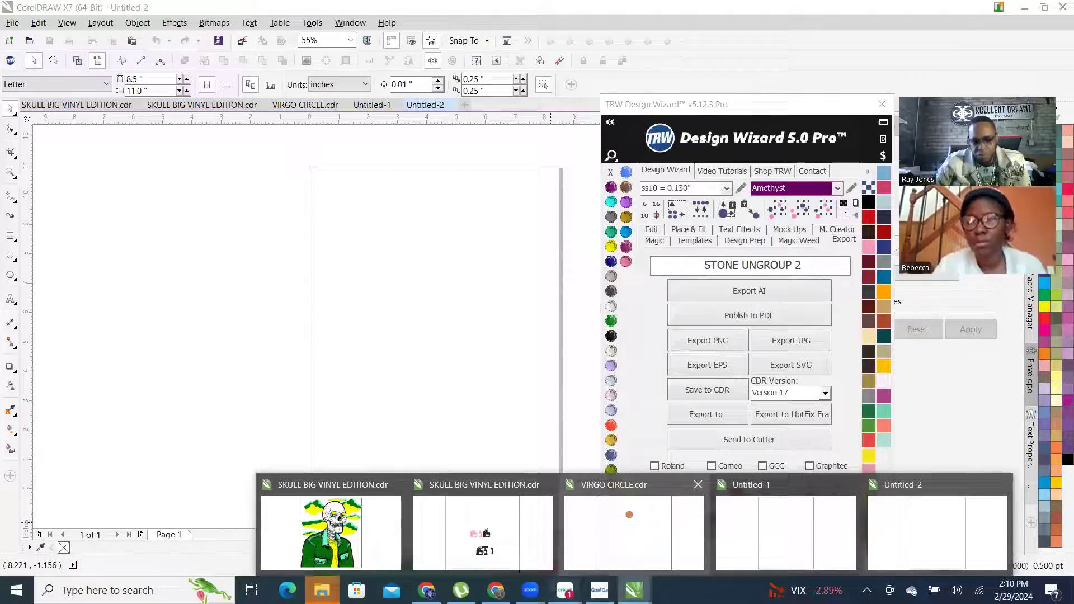
mouse_move(565, 590)
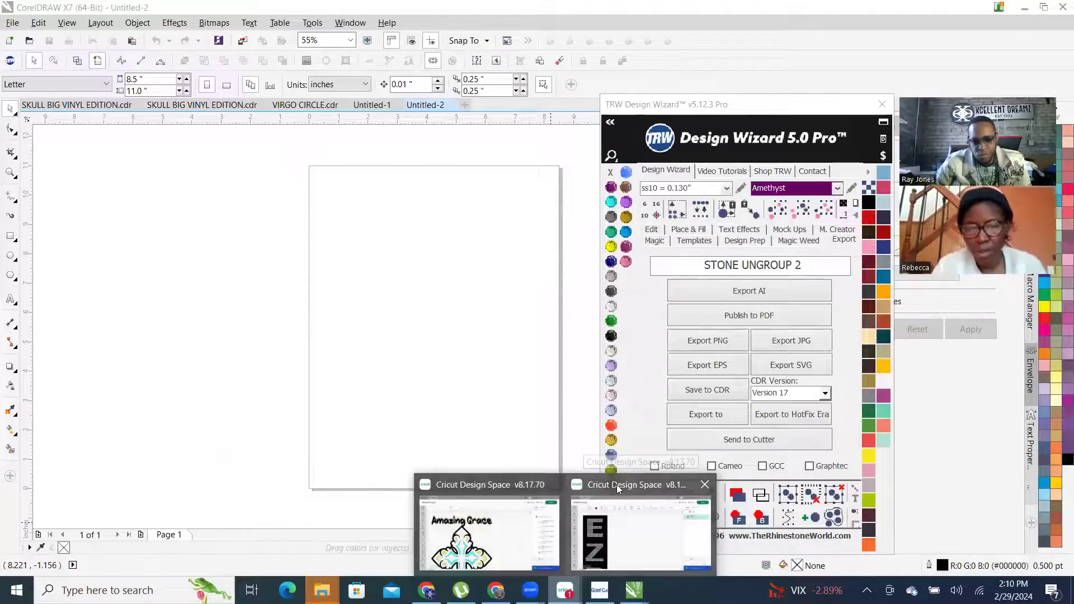
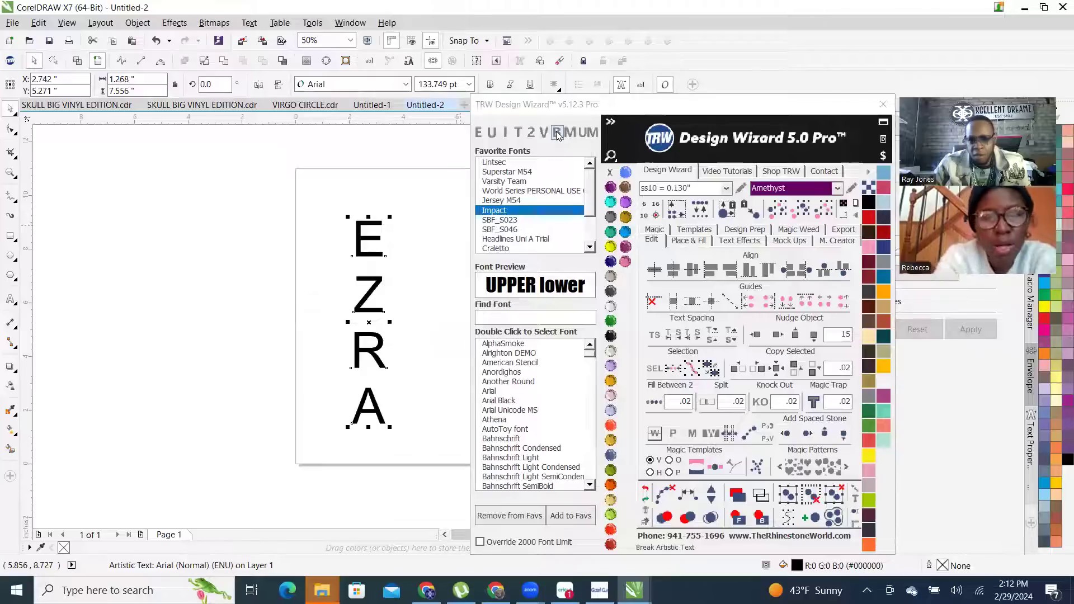
Break the vertical EZRA artistic text into separate letters, and undo the break
click(557, 135)
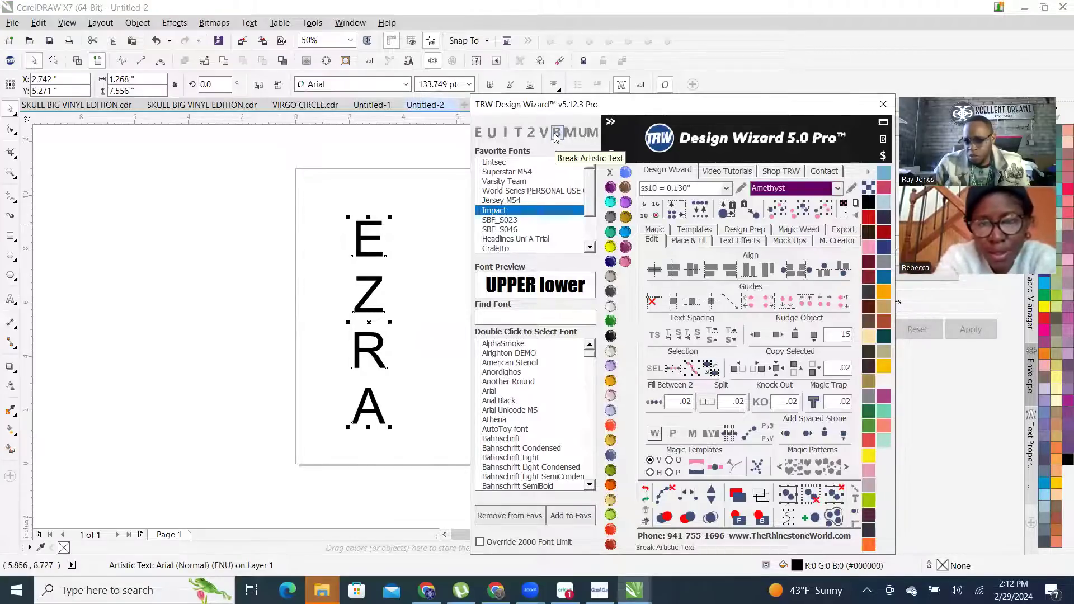
click(557, 134)
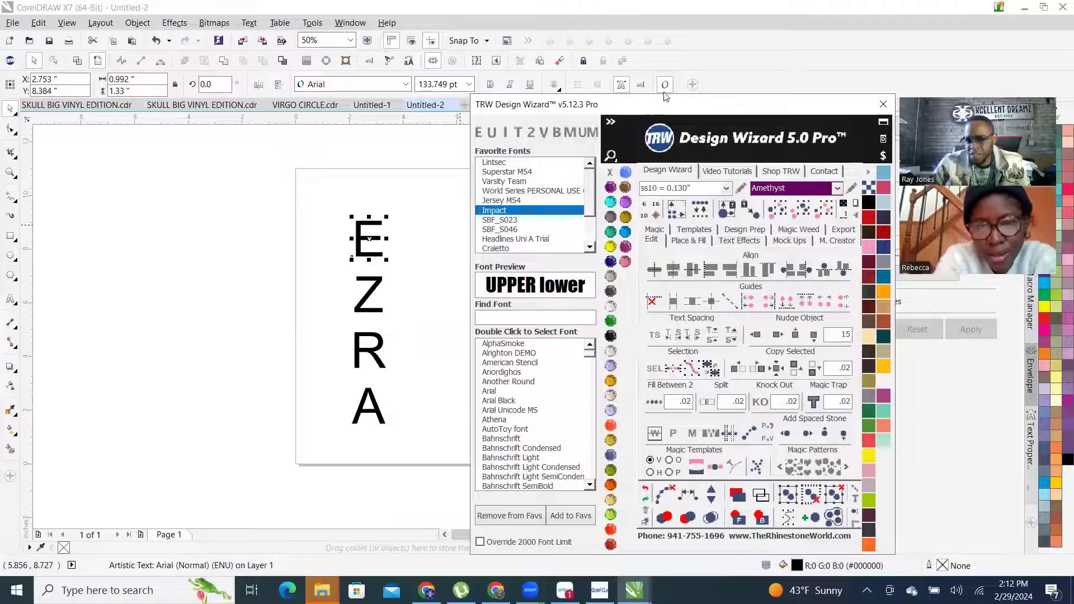
key(ctrl+a)
click(385, 249)
scroll(375, 253, up, 2)
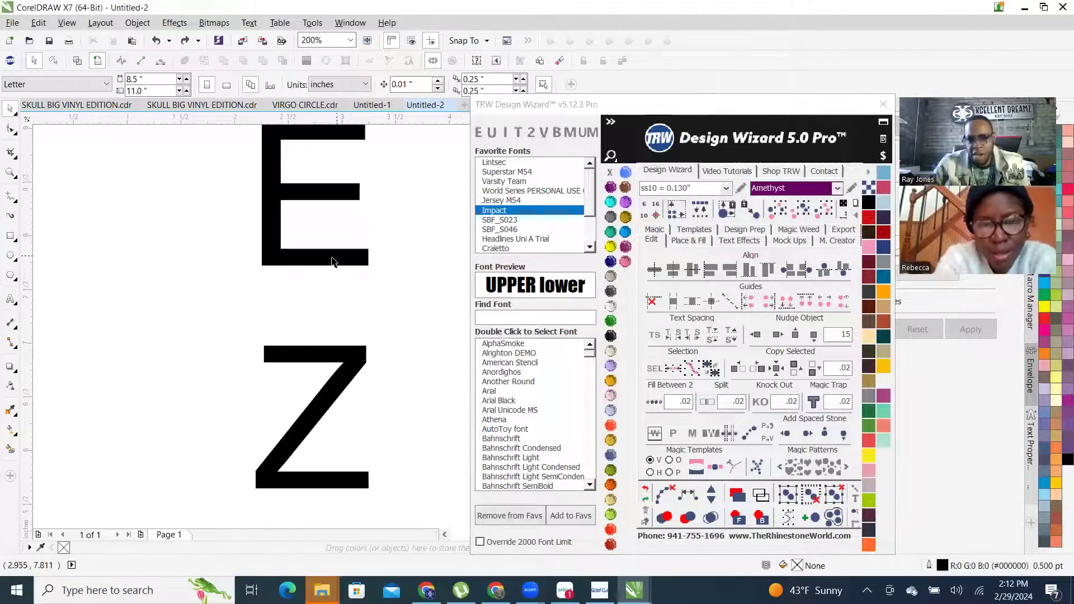
scroll(326, 258, down, 2)
scroll(327, 274, up, 1)
key(ctrl+a)
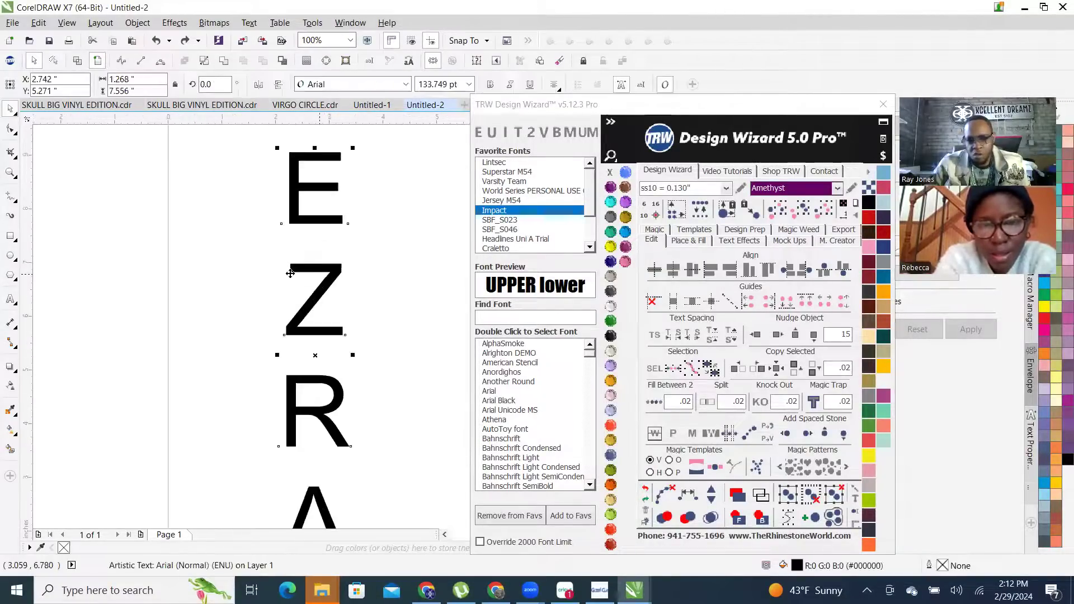
Break the EZRA text apart again and select the letters Z and A individually
scroll(294, 334, down, 2)
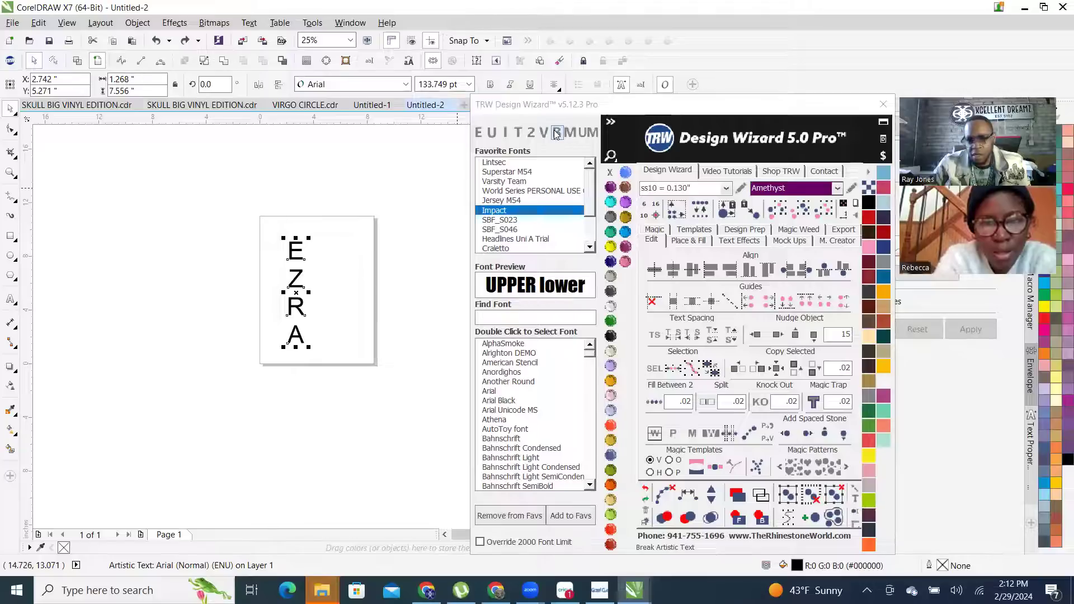
click(581, 112)
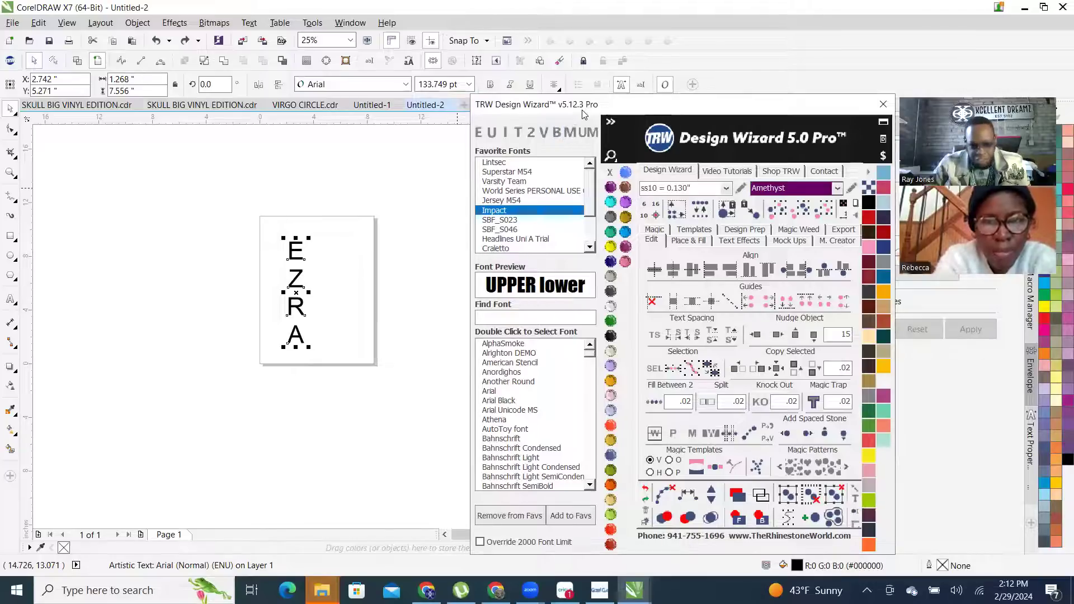
click(557, 134)
click(336, 173)
scroll(274, 296, up, 3)
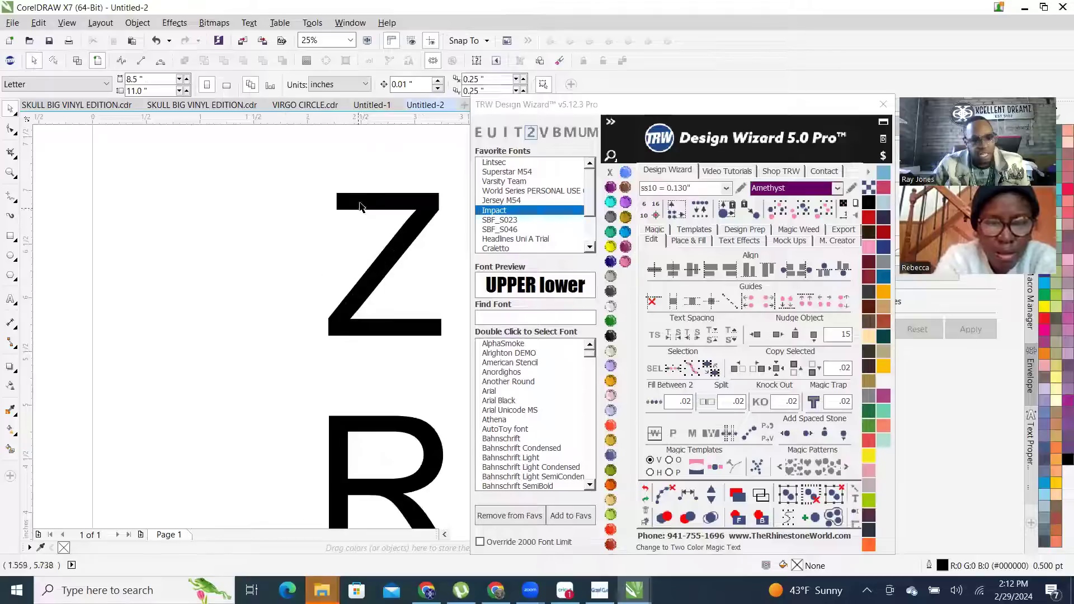
scroll(318, 246, down, 3)
scroll(330, 246, up, 3)
click(342, 250)
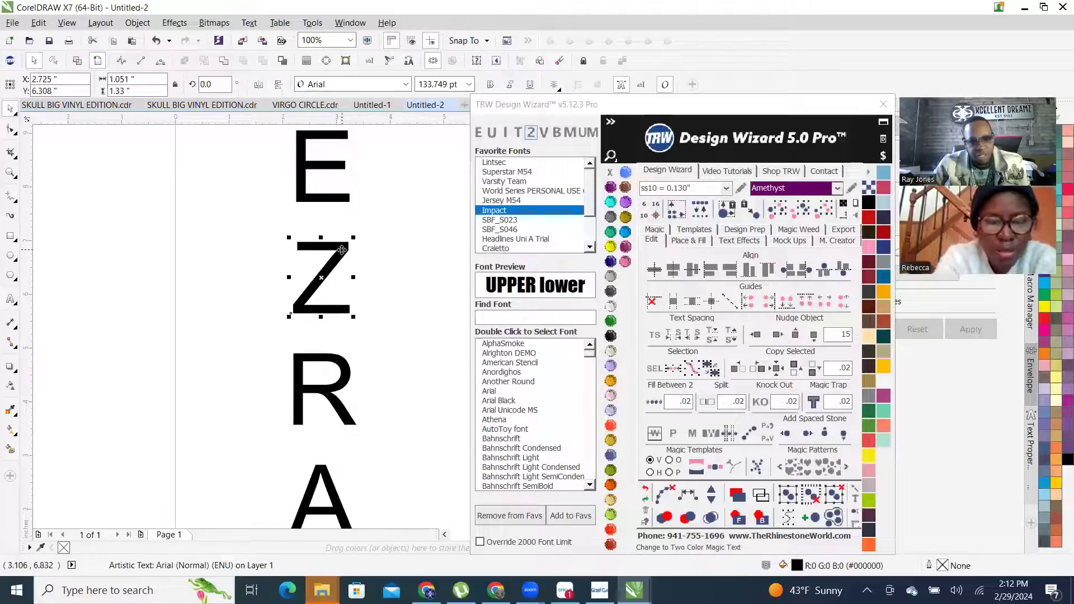
click(327, 481)
Undo the second text break and reselect the whole EZRA text
click(645, 488)
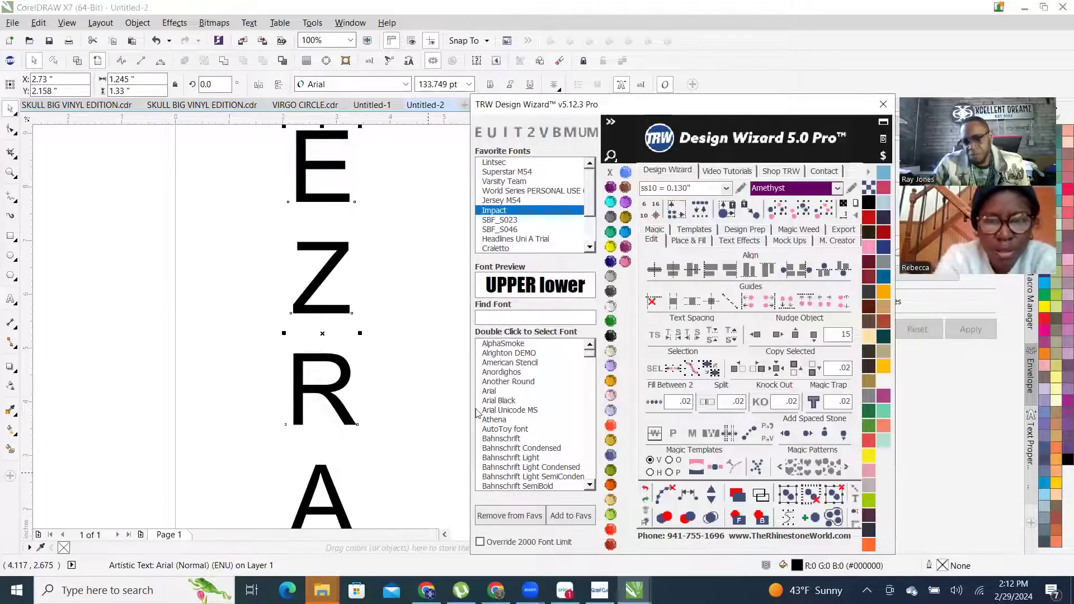
click(392, 243)
click(350, 205)
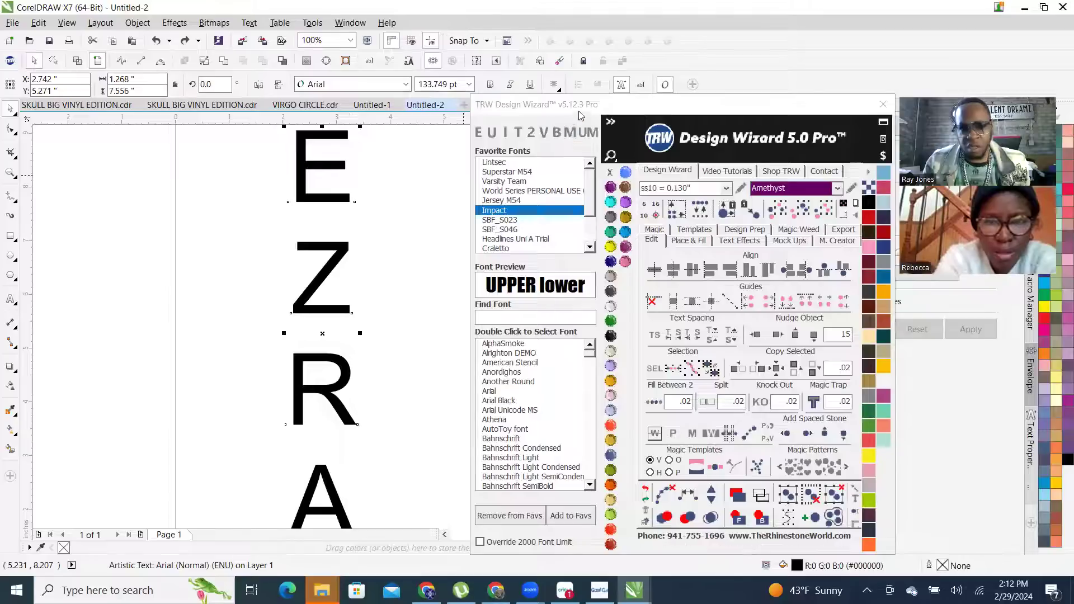
Open the TRW Monograms templates, move the Design Wizard window clear of them and add the first octagonal monogram template to the page
click(568, 135)
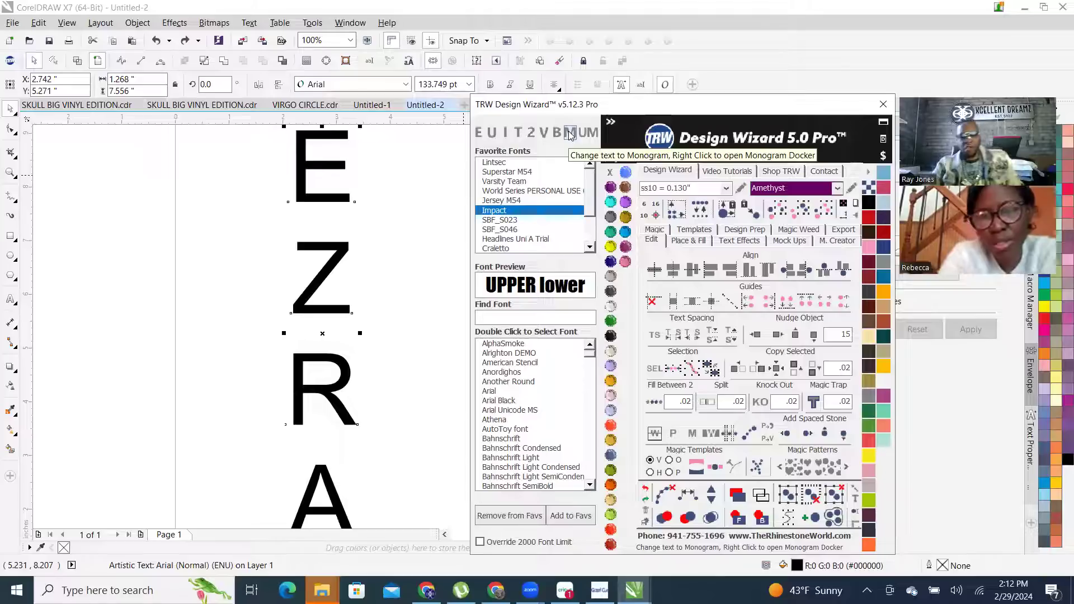
right_click(570, 134)
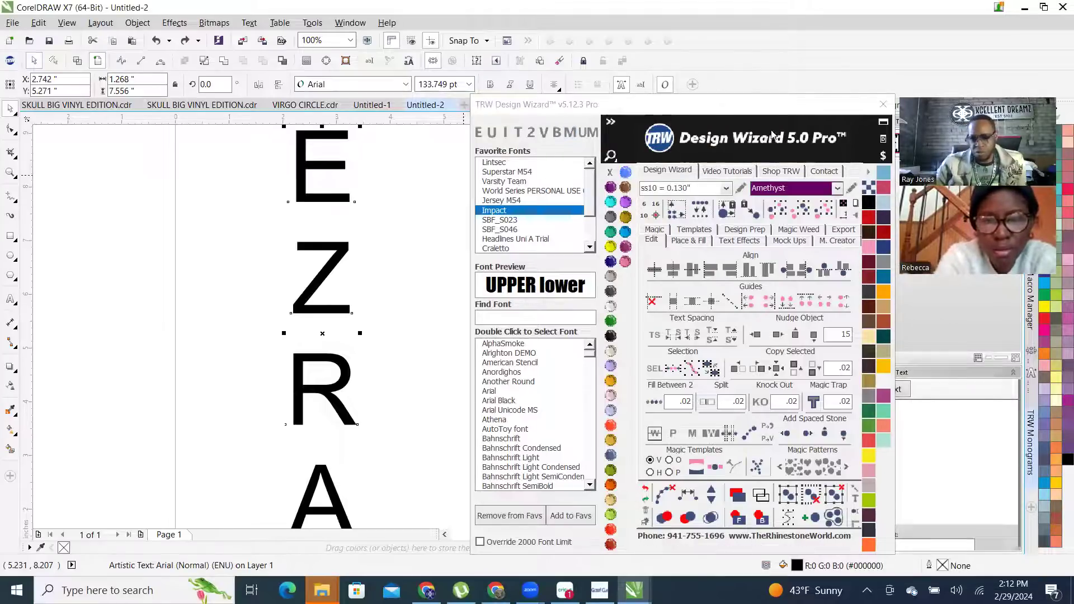
drag(803, 109, 718, 112)
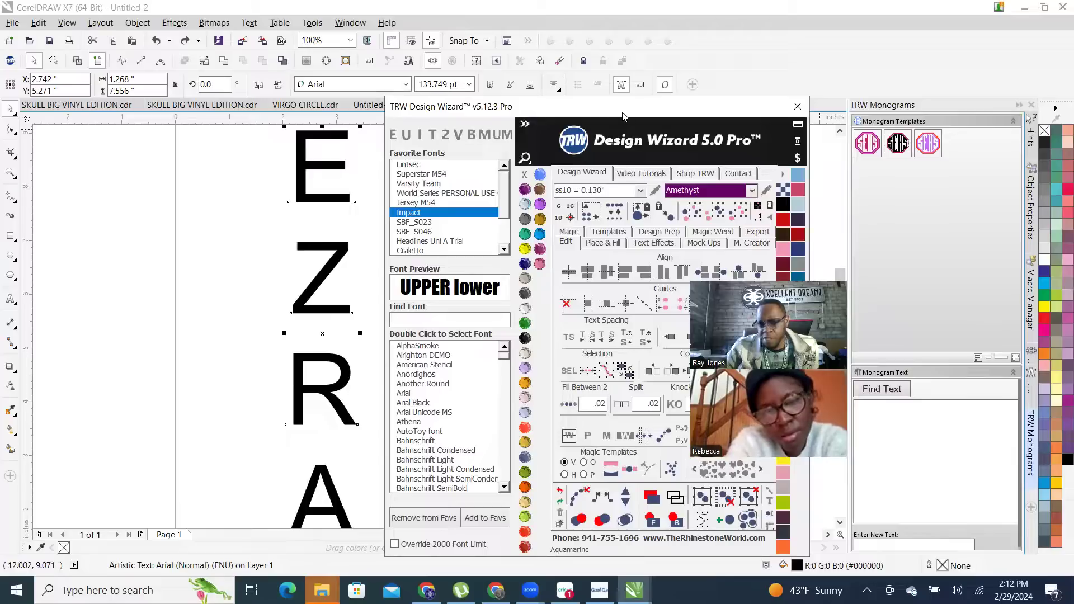
drag(623, 115, 675, 193)
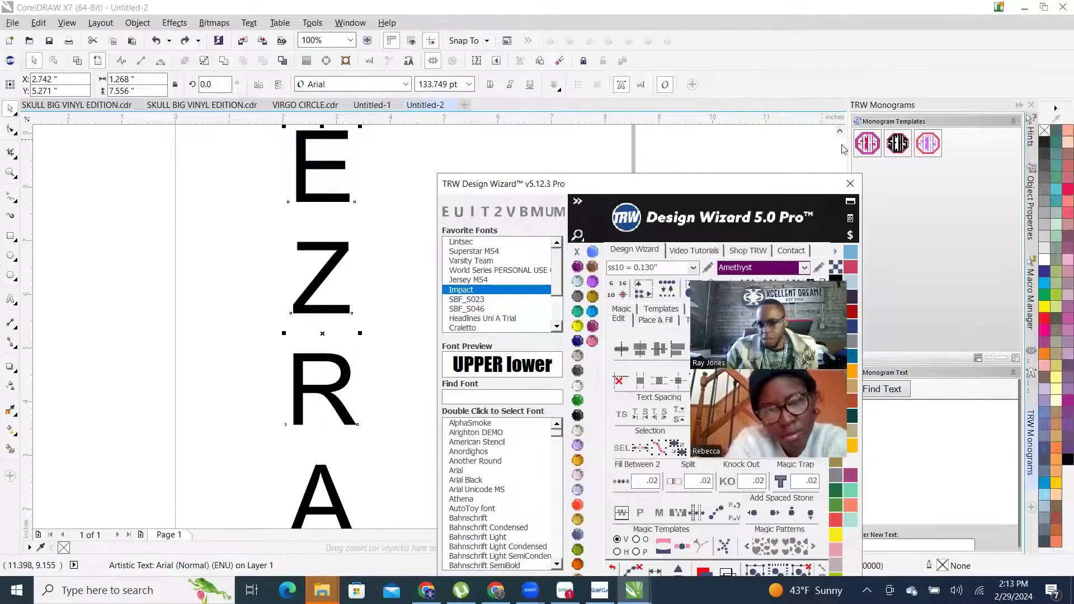
click(867, 143)
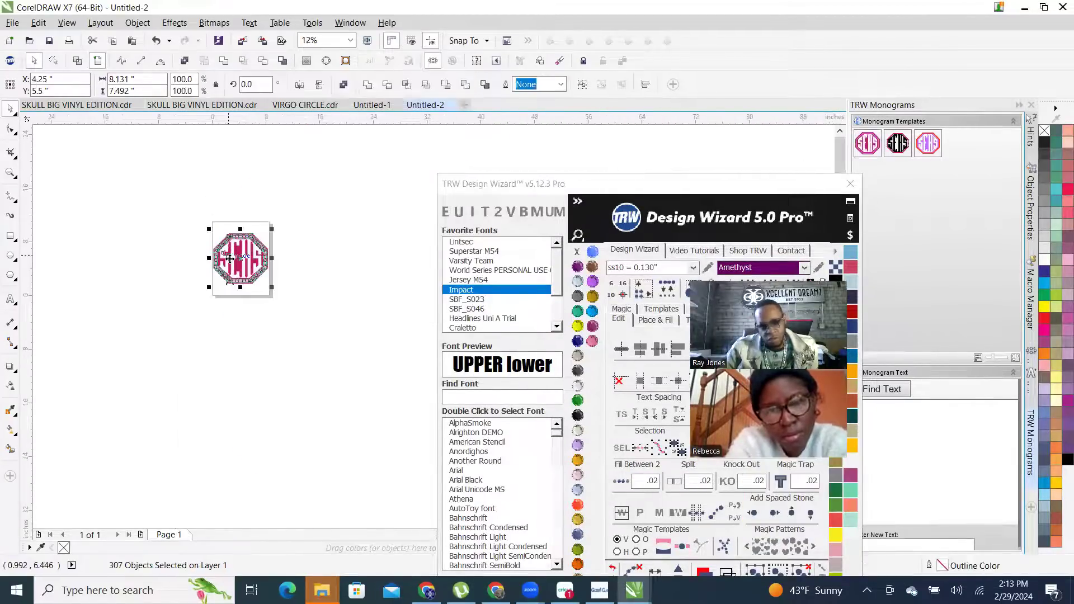
Move the octagonal monogram beside the vertical EZRA text and inspect its stone border and lettering up close
scroll(229, 259, up, 3)
drag(281, 244, 396, 206)
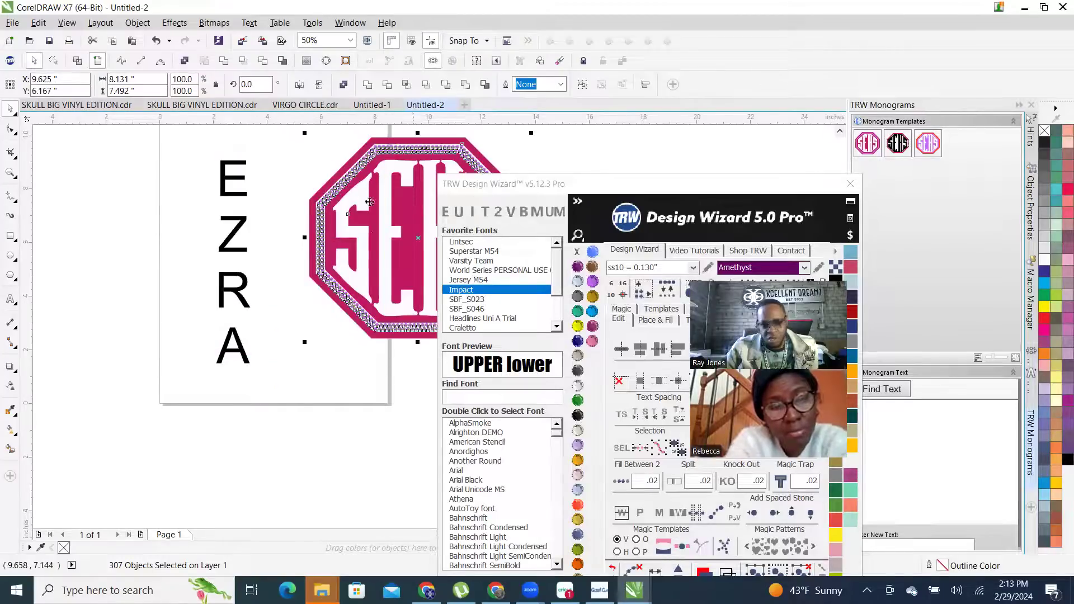
scroll(395, 206, up, 5)
scroll(185, 306, down, 3)
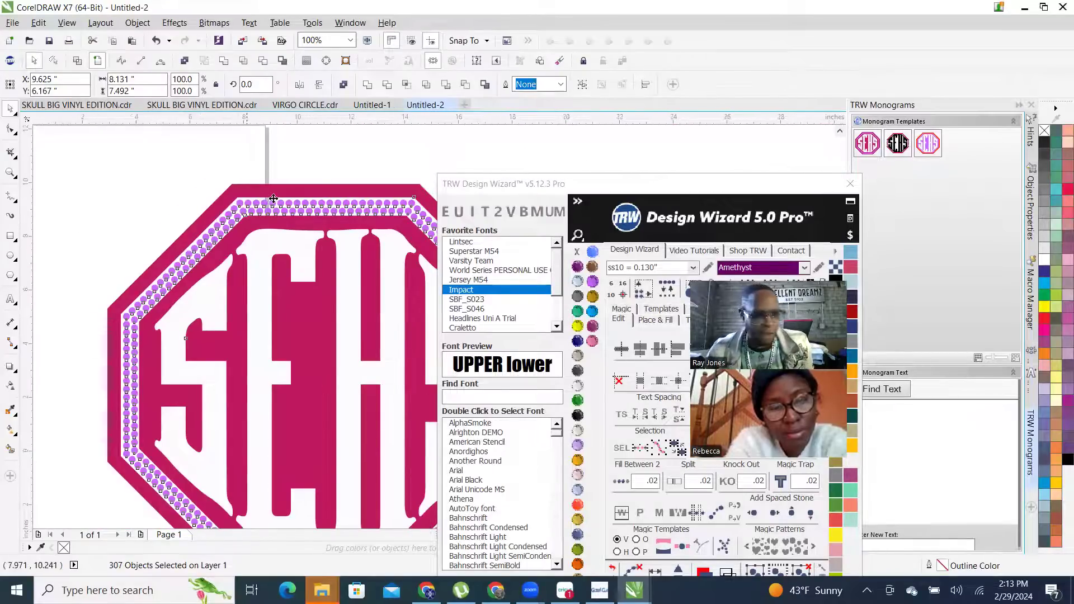
scroll(265, 194, down, 2)
scroll(264, 245, up, 2)
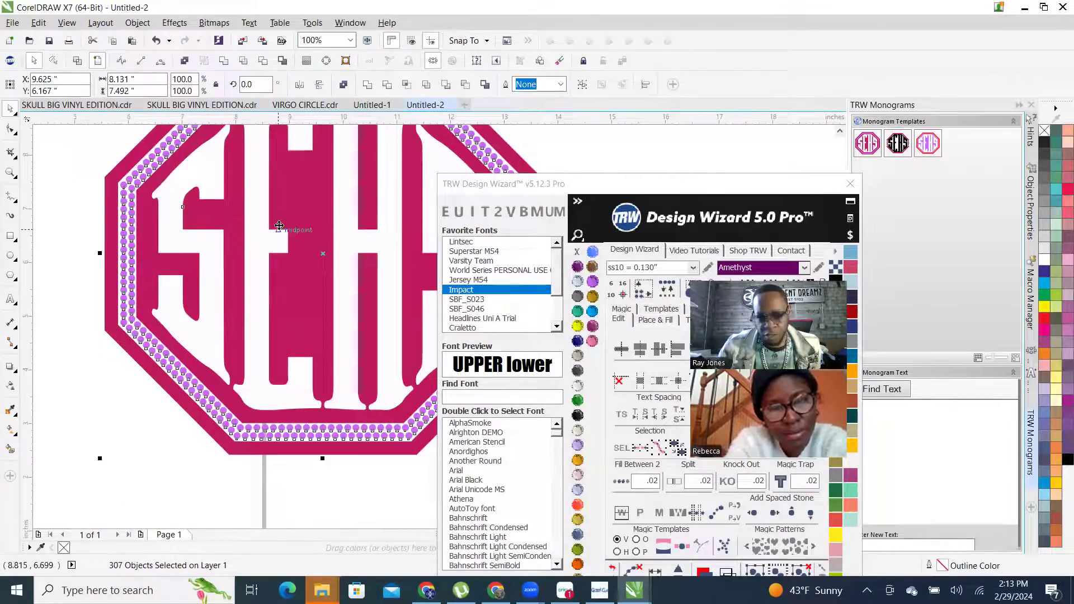
scroll(245, 233, down, 2)
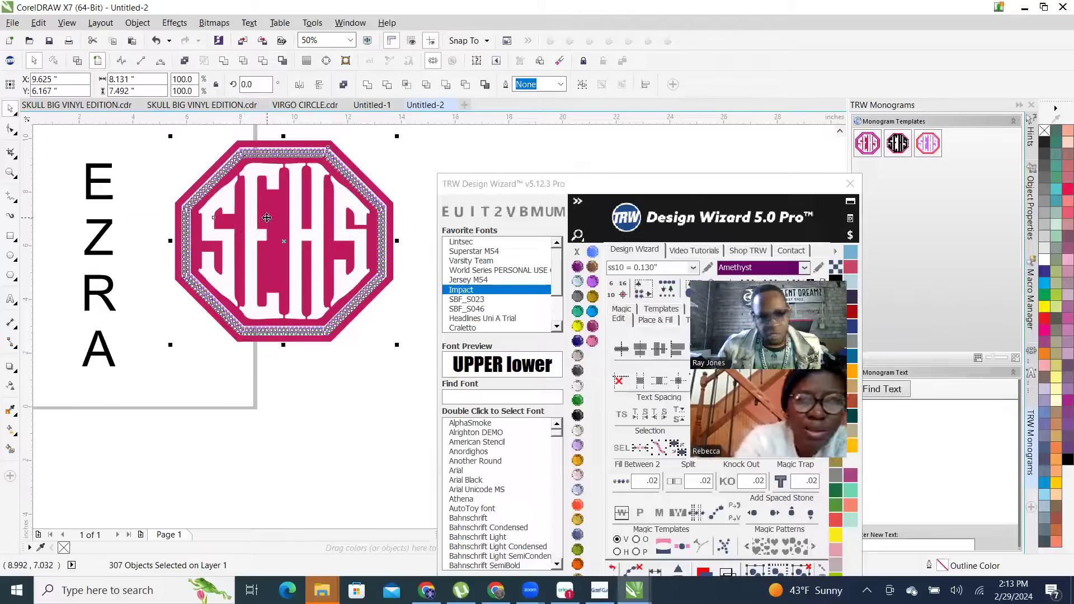
Try reshaping the nodes of the monogram's white lettering and undo the edit
click(267, 218)
key(F10)
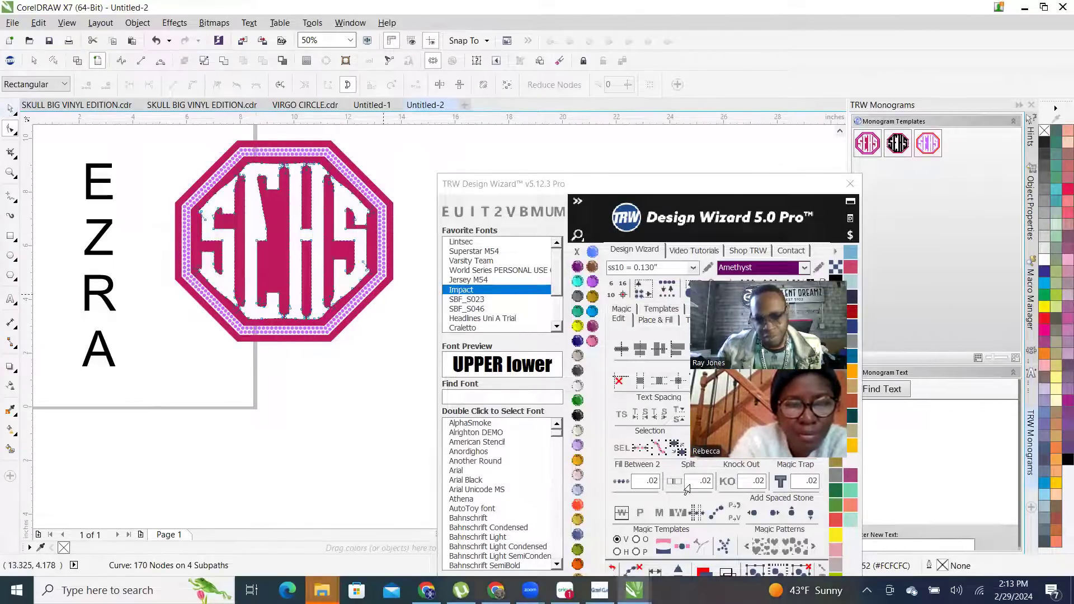
key(ctrl+z)
click(249, 255)
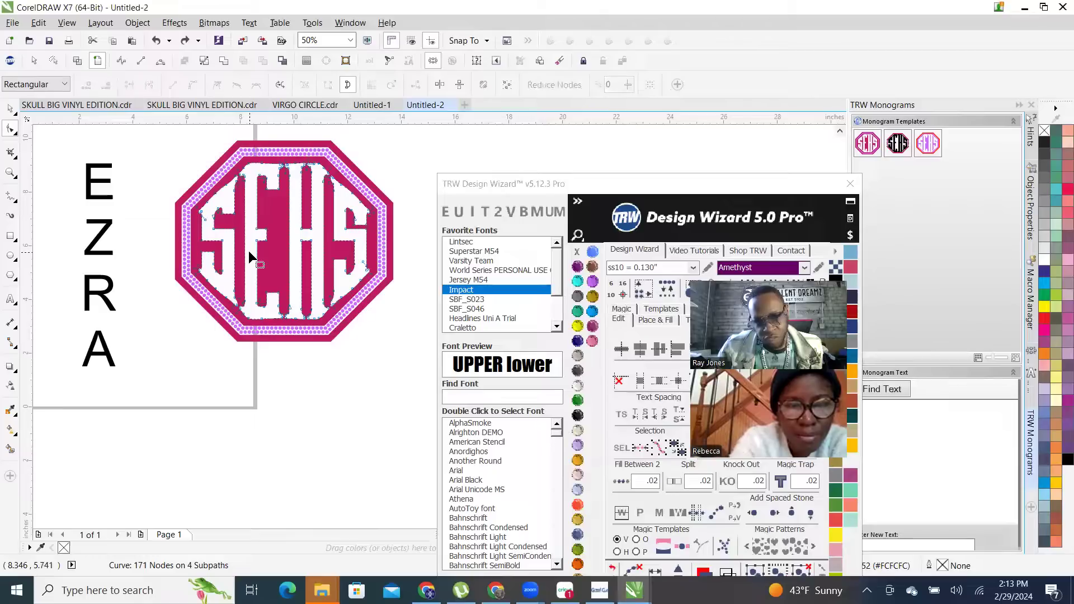
Delete the octagonal monogram from the page
click(9, 109)
scroll(340, 325, down, 1)
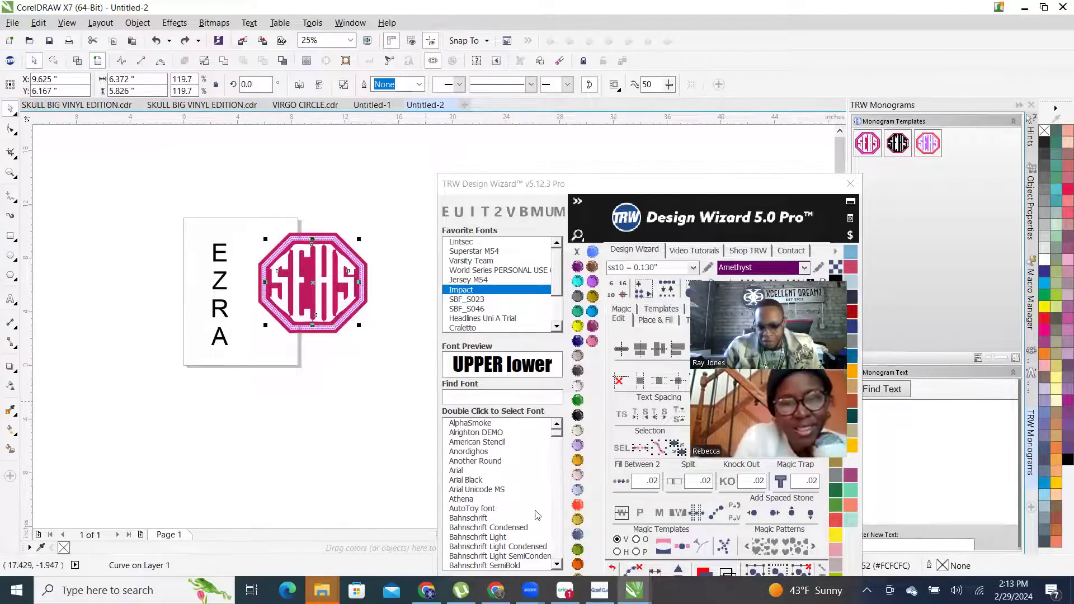
key(Delete)
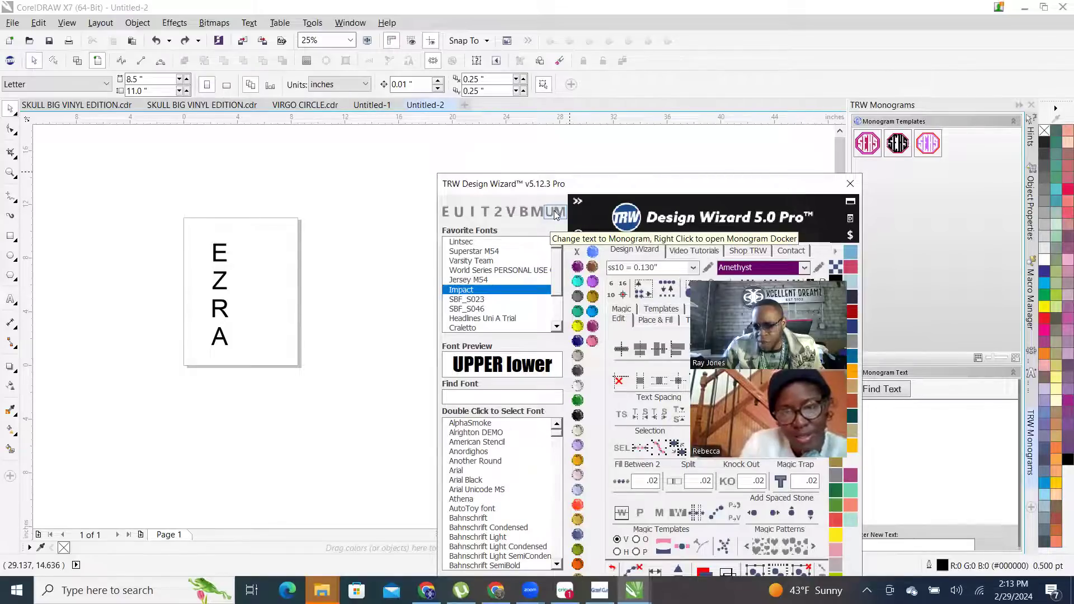
Select the vertical EZRA artistic text on the page
click(267, 268)
scroll(266, 268, up, 3)
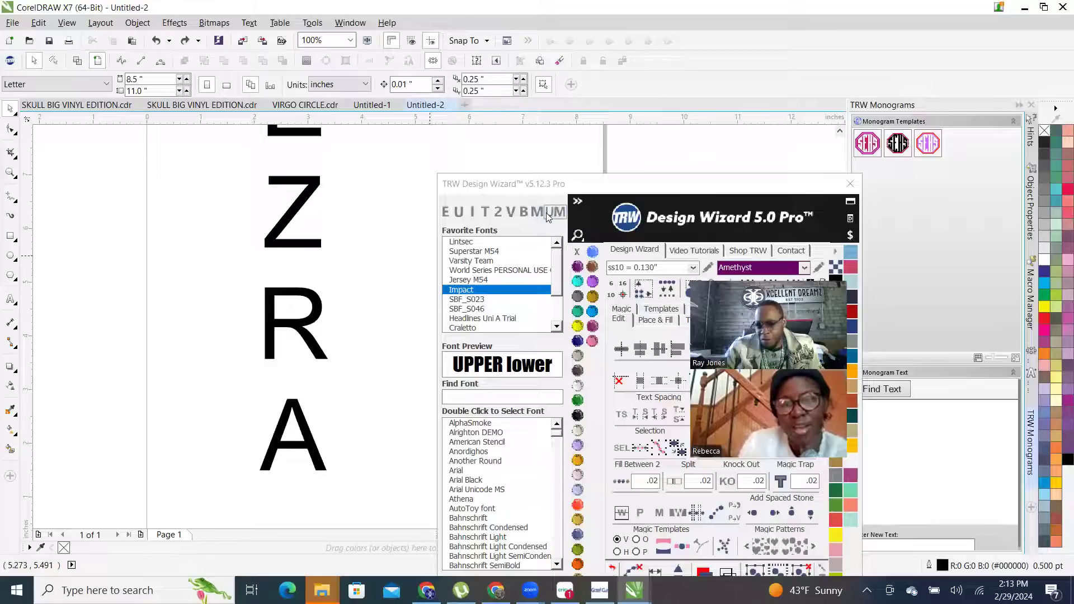
scroll(240, 264, down, 3)
scroll(224, 247, up, 3)
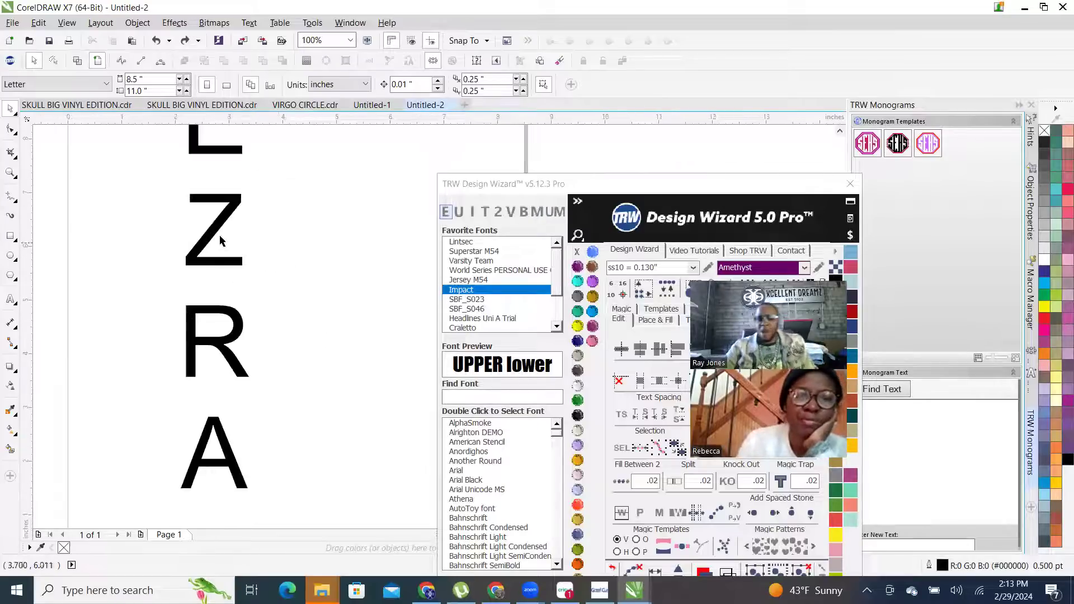
click(237, 203)
scroll(271, 311, down, 3)
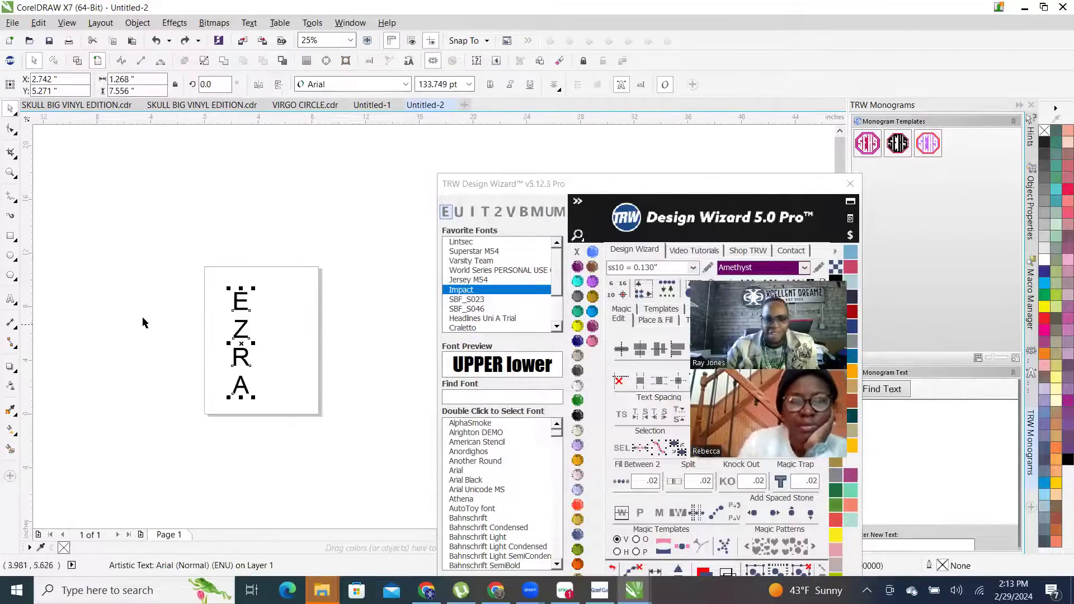
Preview the EZRA text in the favorite fonts SBF_S023, SBF_S046, Headlines Uni A Trial and Craletto
scroll(256, 383, up, 2)
click(471, 300)
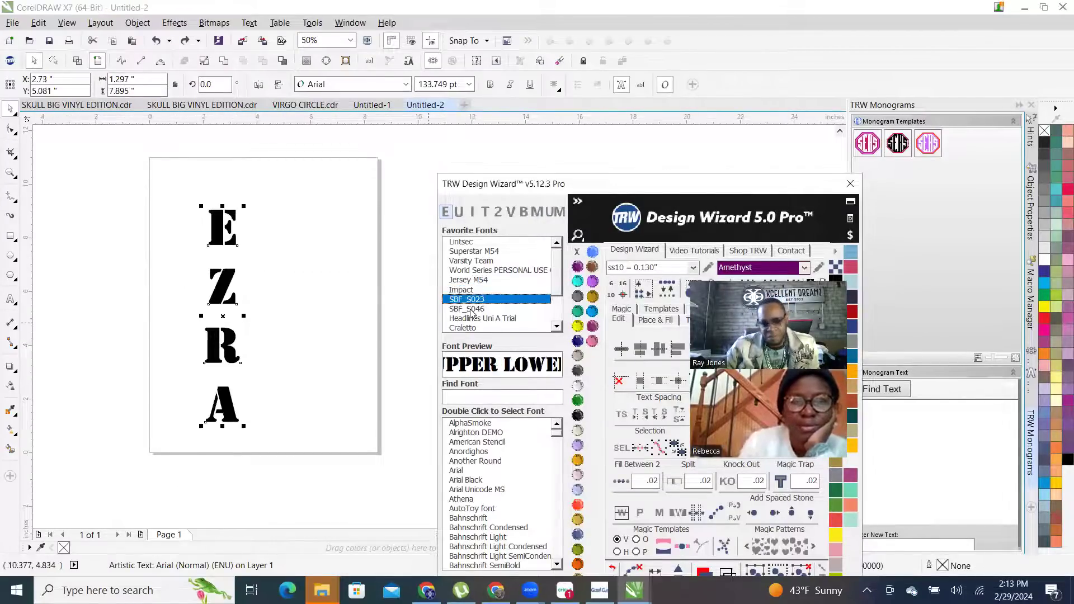
click(474, 308)
click(476, 318)
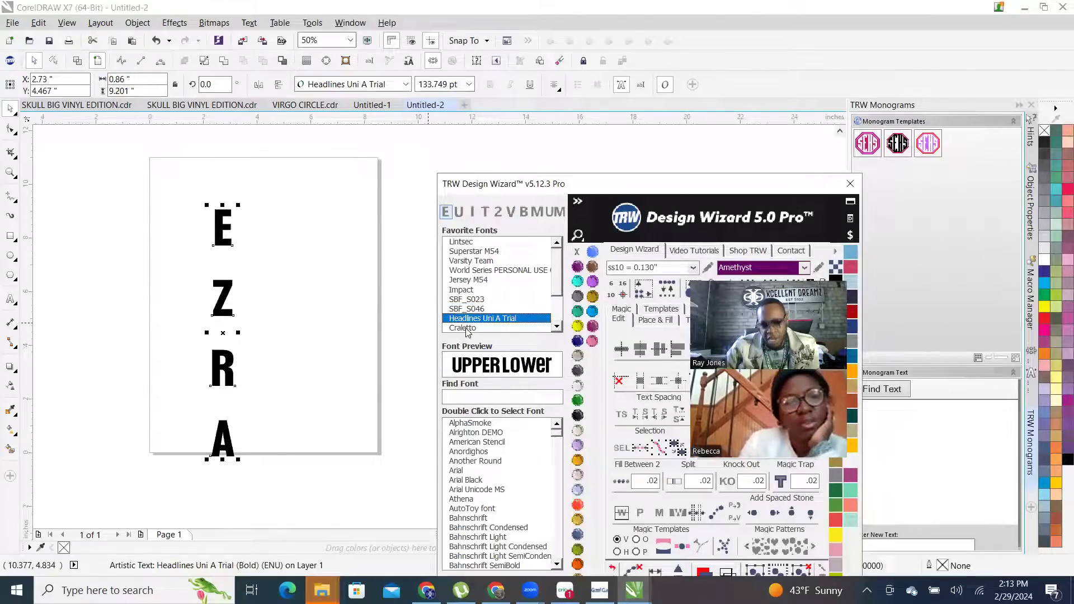
click(467, 329)
scroll(551, 326, down, 2)
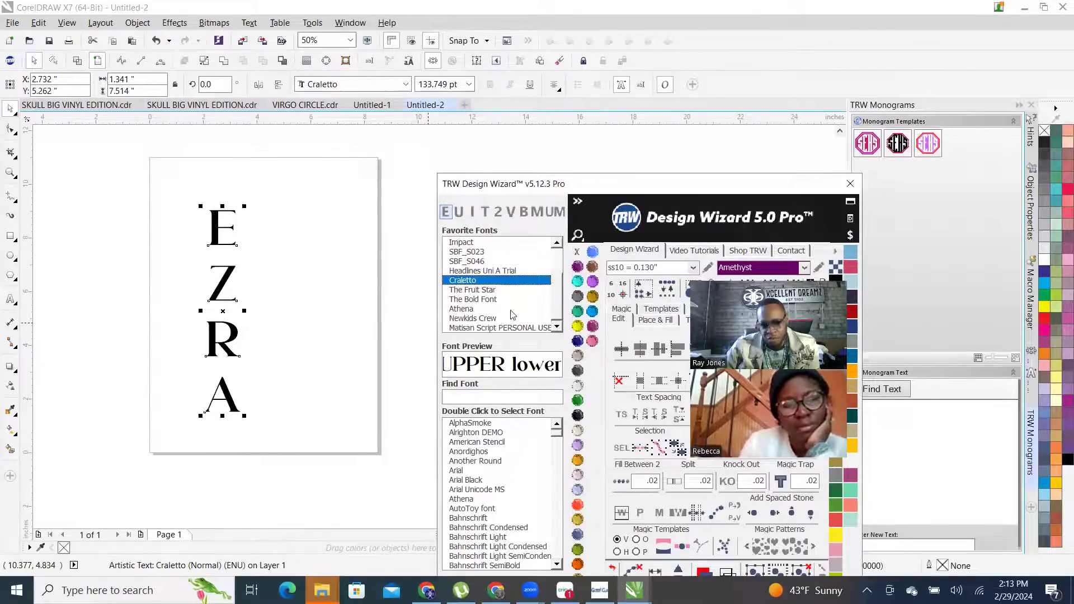
Try The Fruit Star on the EZRA text and set its font to The Bold Font
click(471, 290)
click(475, 300)
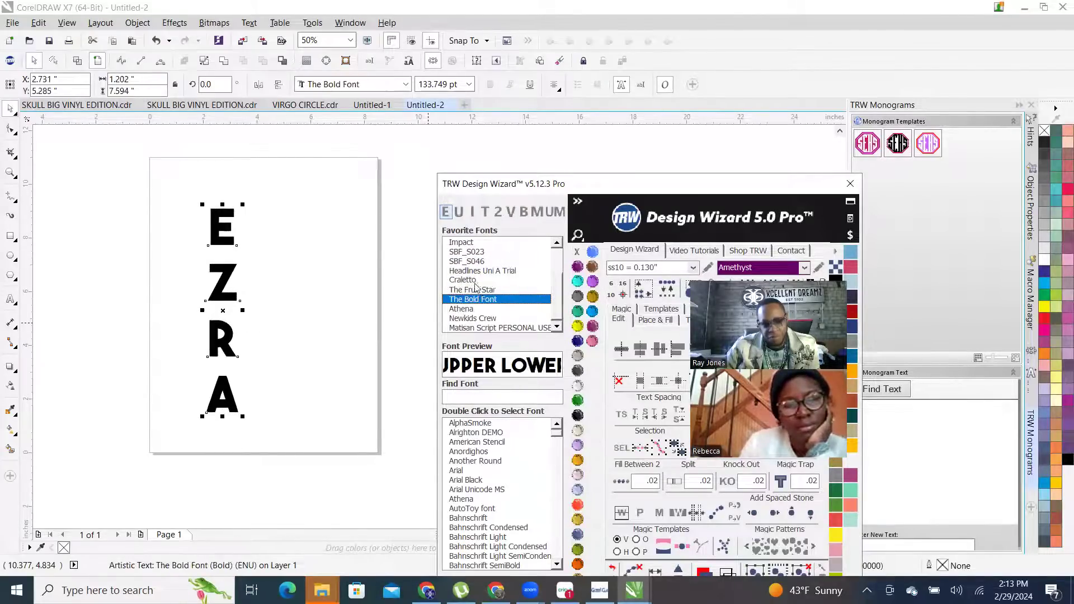
scroll(173, 270, up, 3)
scroll(199, 268, down, 3)
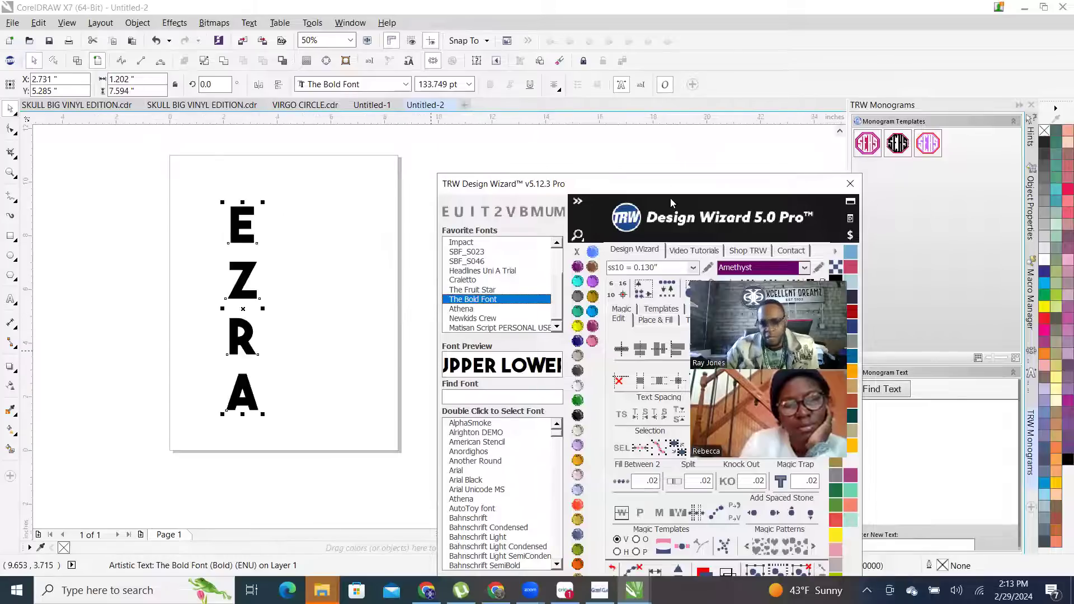
Move the Design Wizard window up and tighten the EZRA letter spacing with the text spacing tool to about 6.9 inches tall
drag(669, 184, 605, 81)
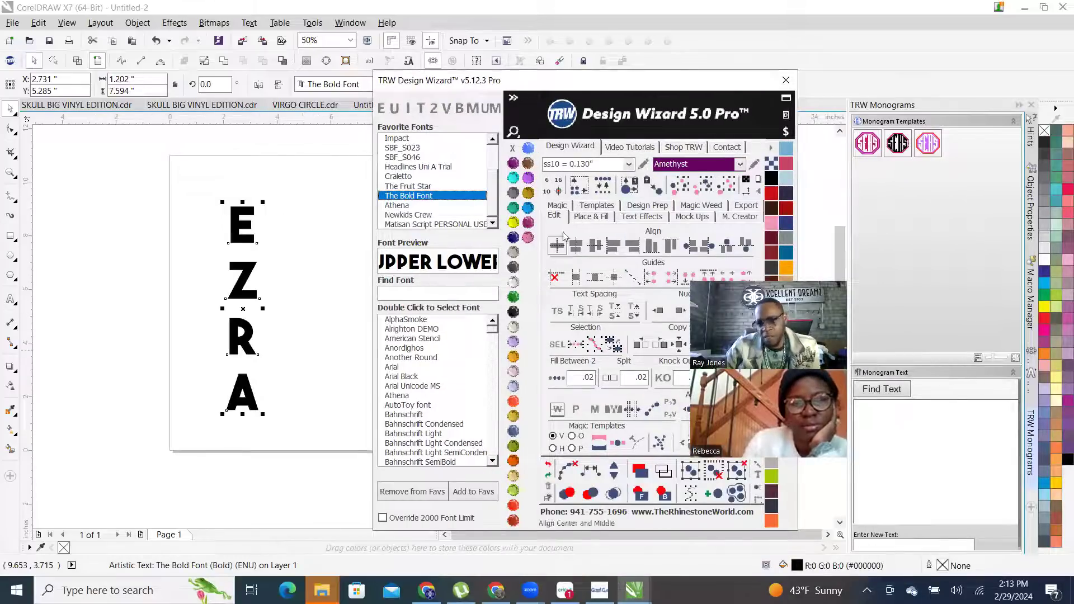
click(559, 314)
click(262, 414)
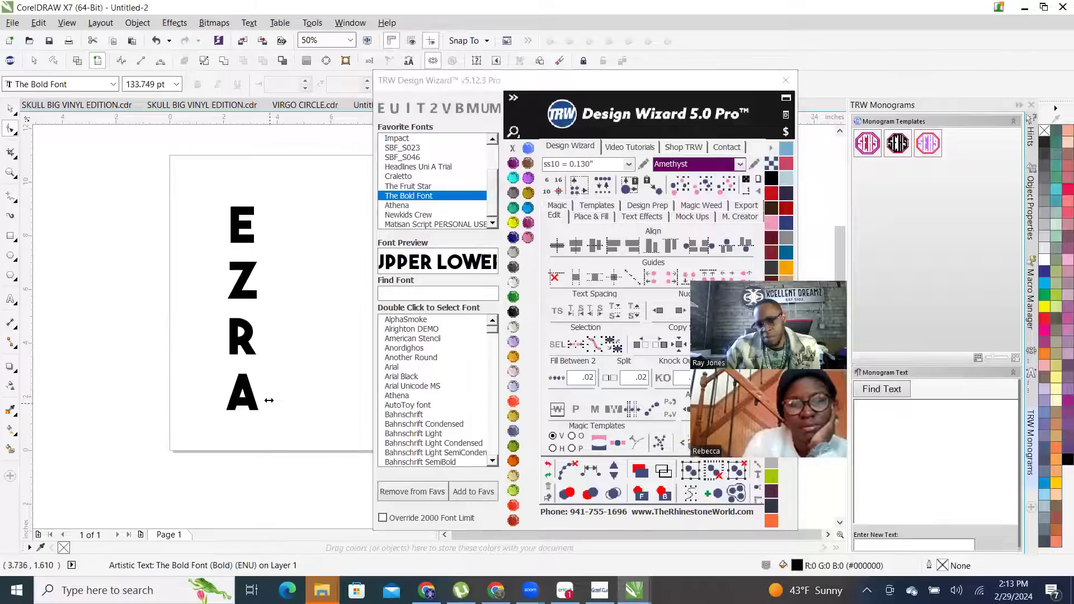
click(220, 414)
scroll(219, 416, up, 3)
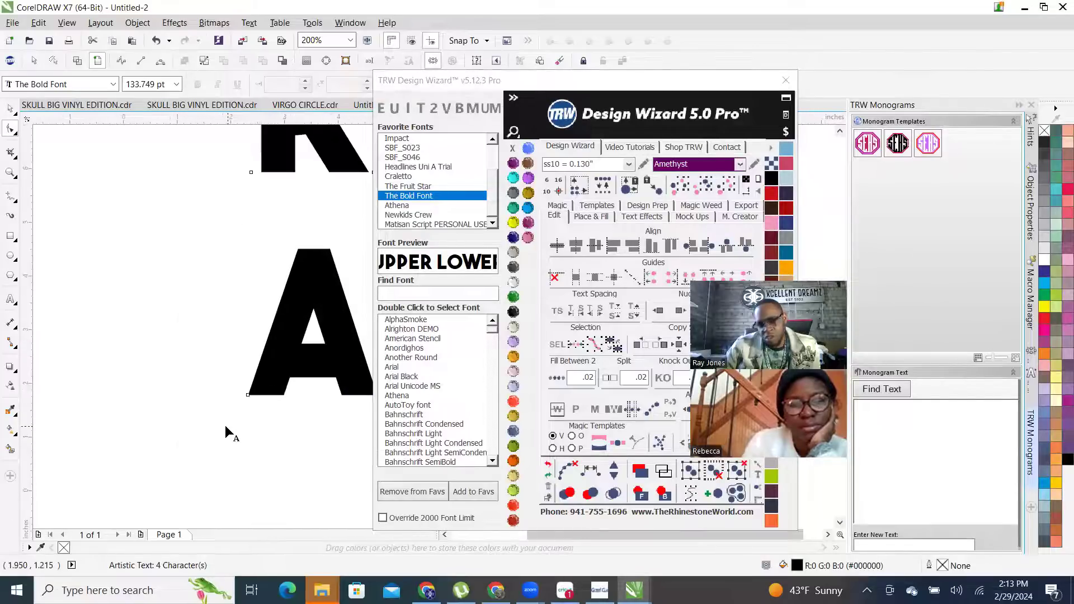
scroll(226, 425, down, 3)
drag(228, 422, 227, 395)
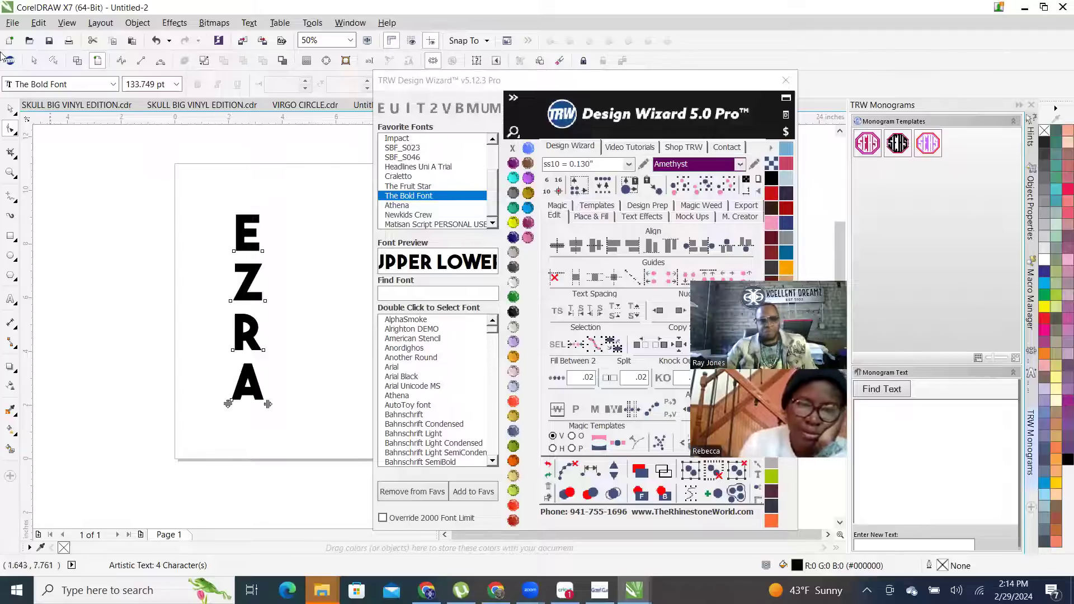
click(34, 60)
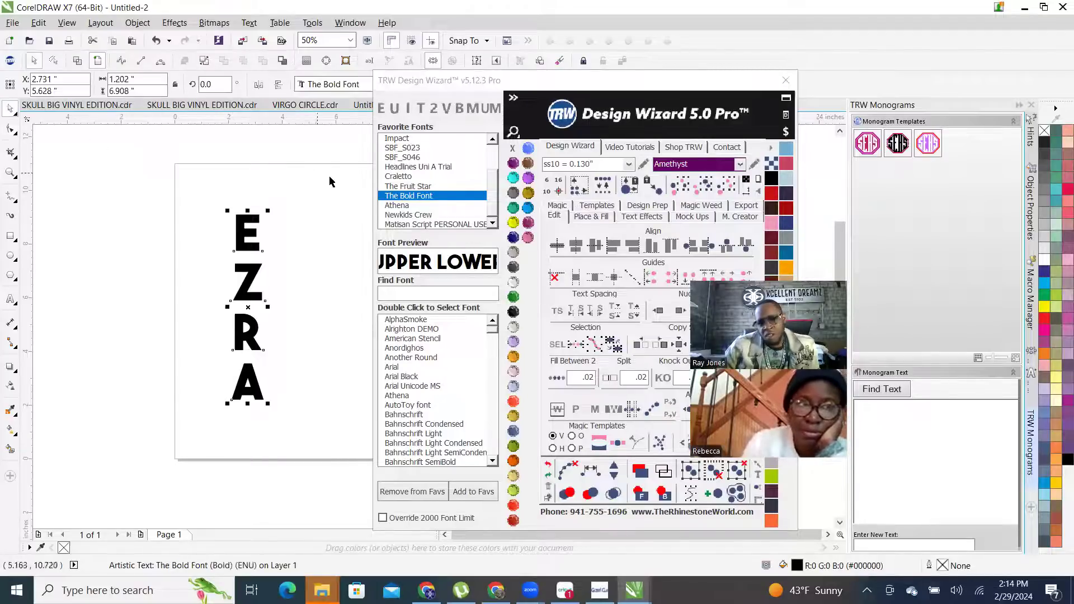
Configure the Place & Fill options to Outside with Add Stones off and a contour of .2
click(597, 217)
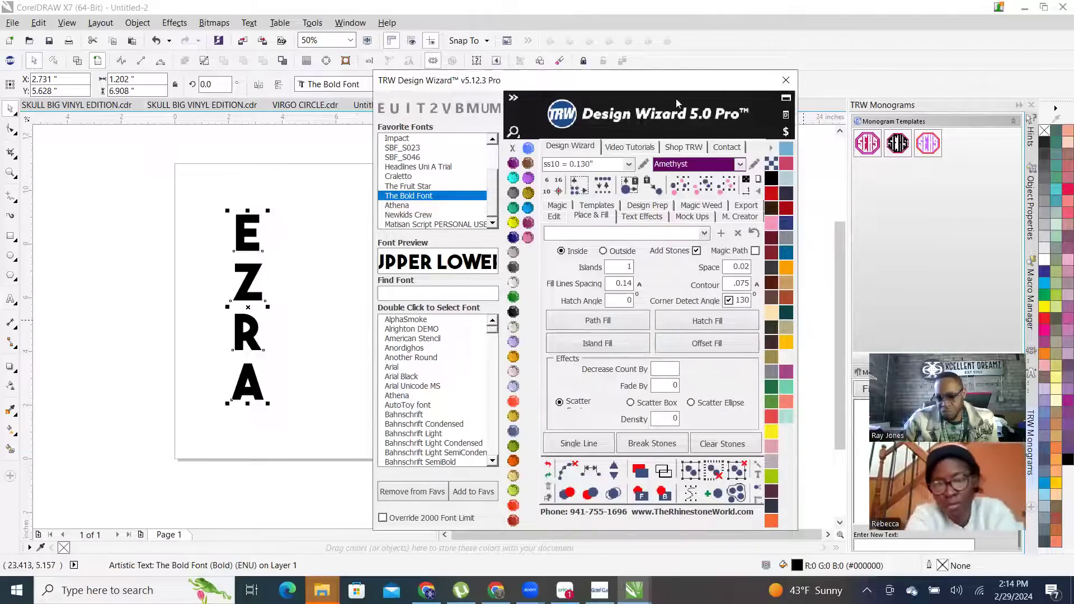
drag(650, 88, 682, 103)
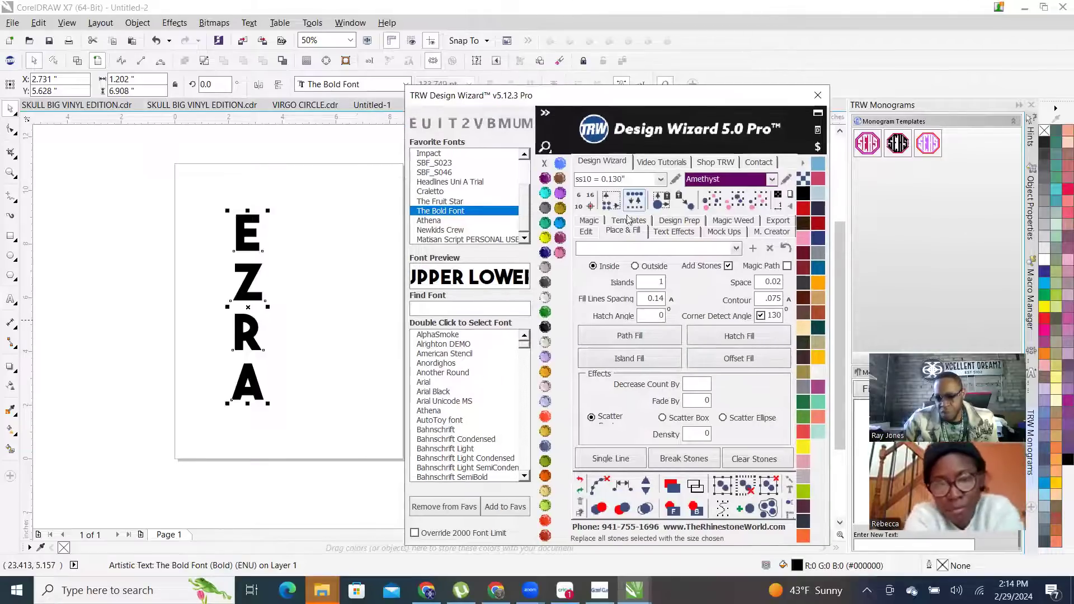
click(652, 266)
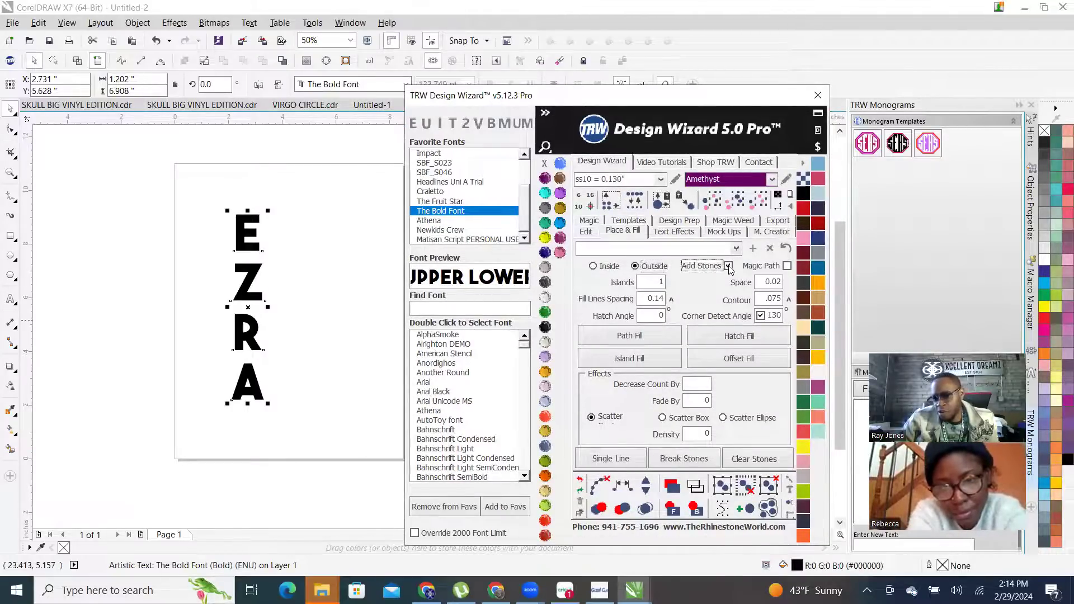
double_click(772, 298)
text(.2)
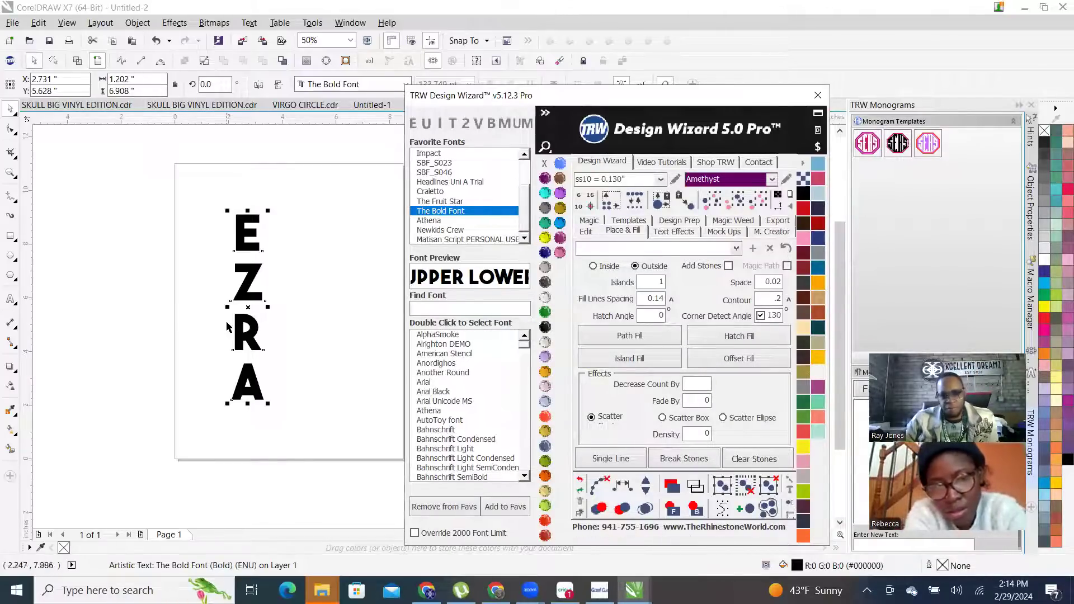
Create Island Fill outlines around the tightened EZRA letters, and undo both the outlines and the spacing change
scroll(227, 326, up, 3)
scroll(233, 283, down, 3)
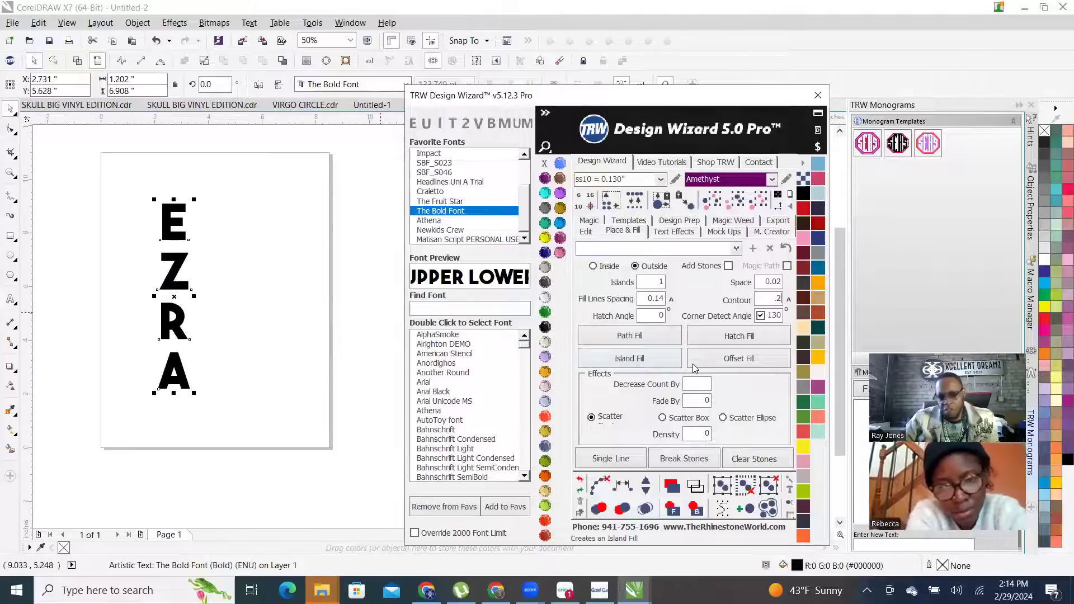
click(634, 359)
scroll(192, 283, up, 4)
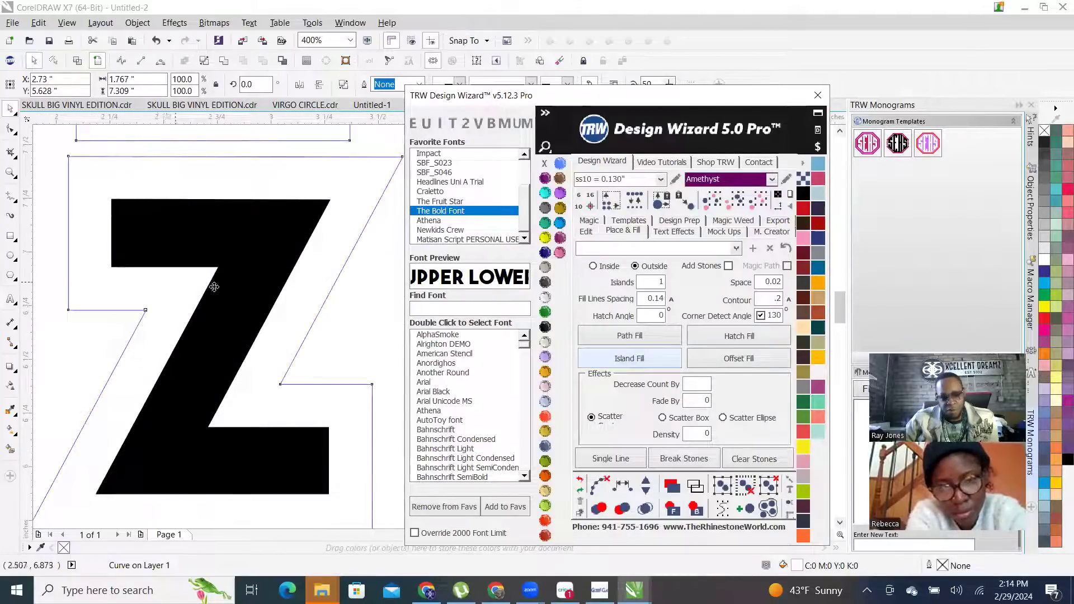
scroll(192, 283, down, 3)
scroll(226, 360, down, 1)
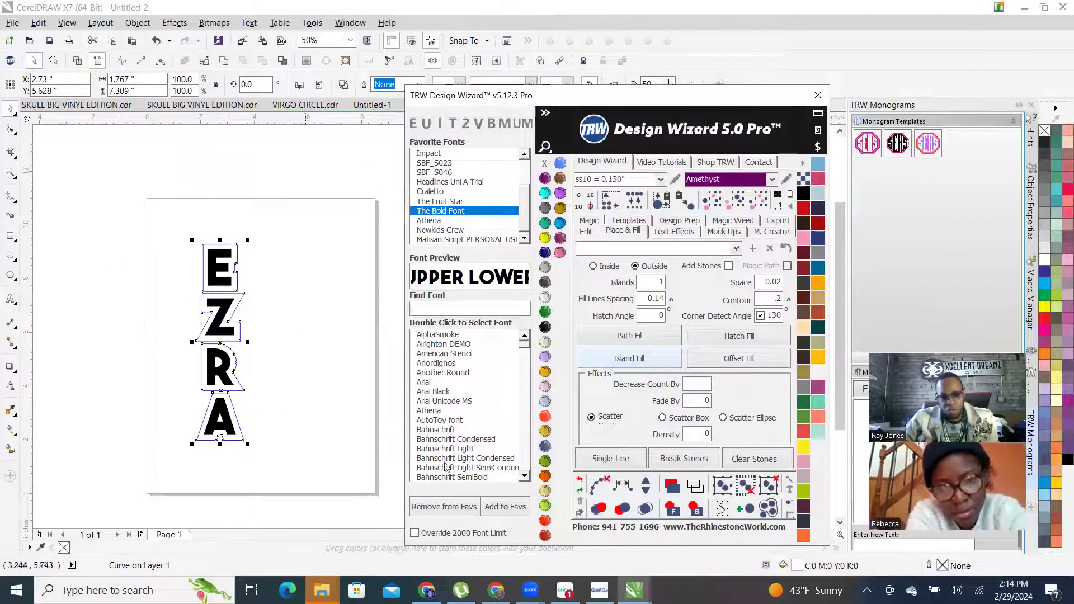
click(580, 481)
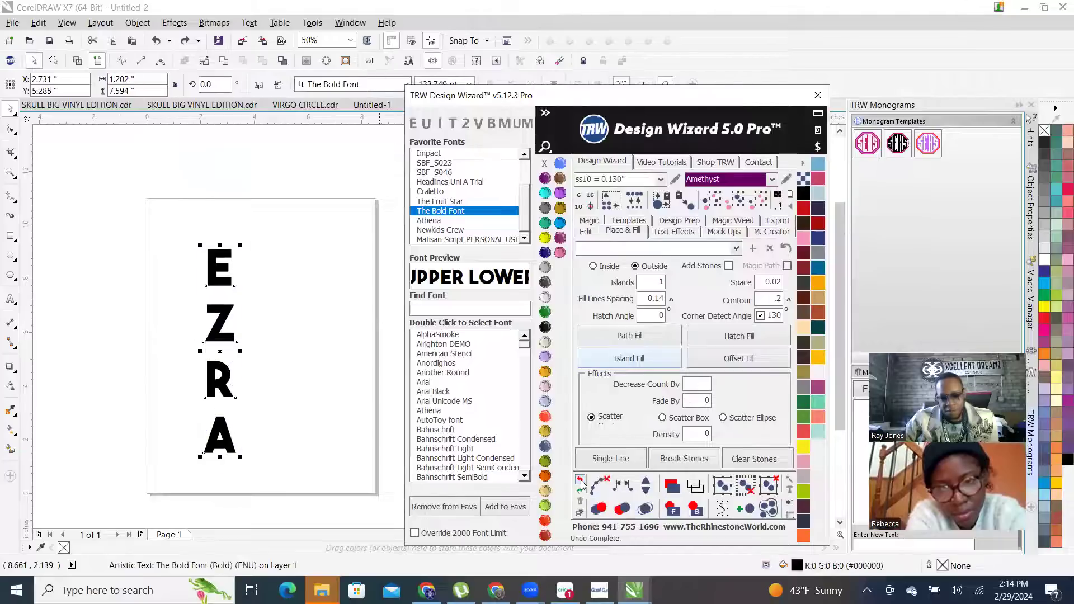
Create Island Fill outlines around the EZRA letters at their original spacing and color them Aquamarine
scroll(335, 302, up, 2)
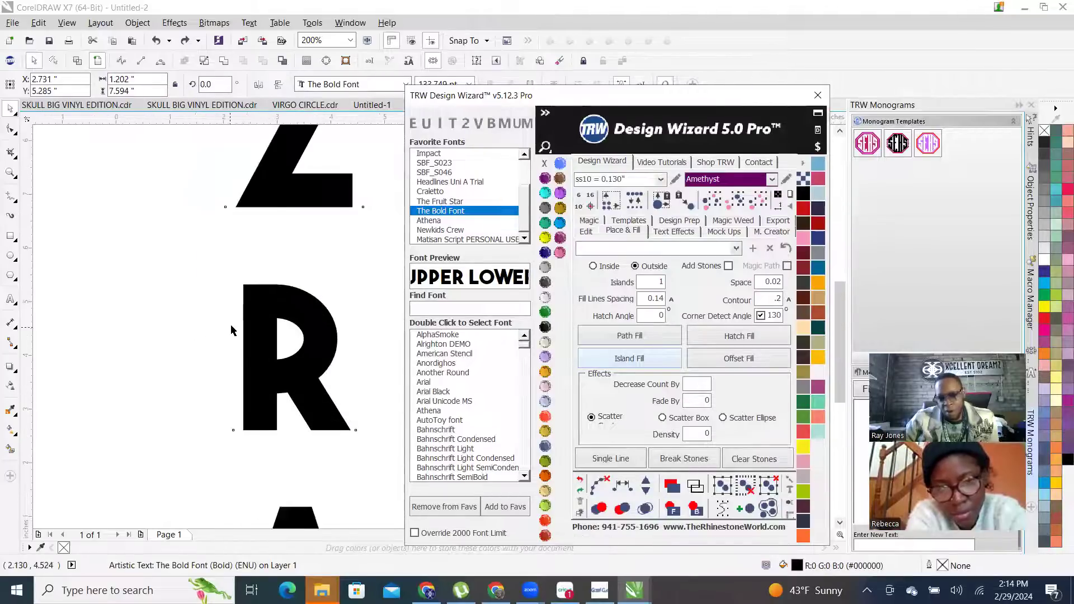
scroll(344, 296, down, 1)
scroll(263, 252, up, 1)
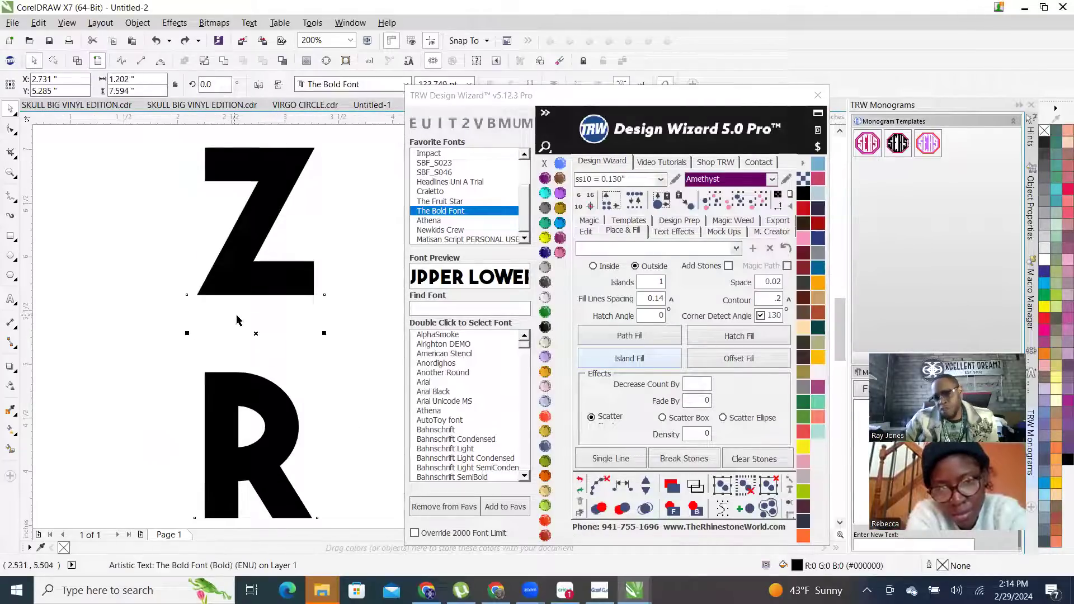
scroll(226, 296, down, 1)
scroll(294, 291, down, 1)
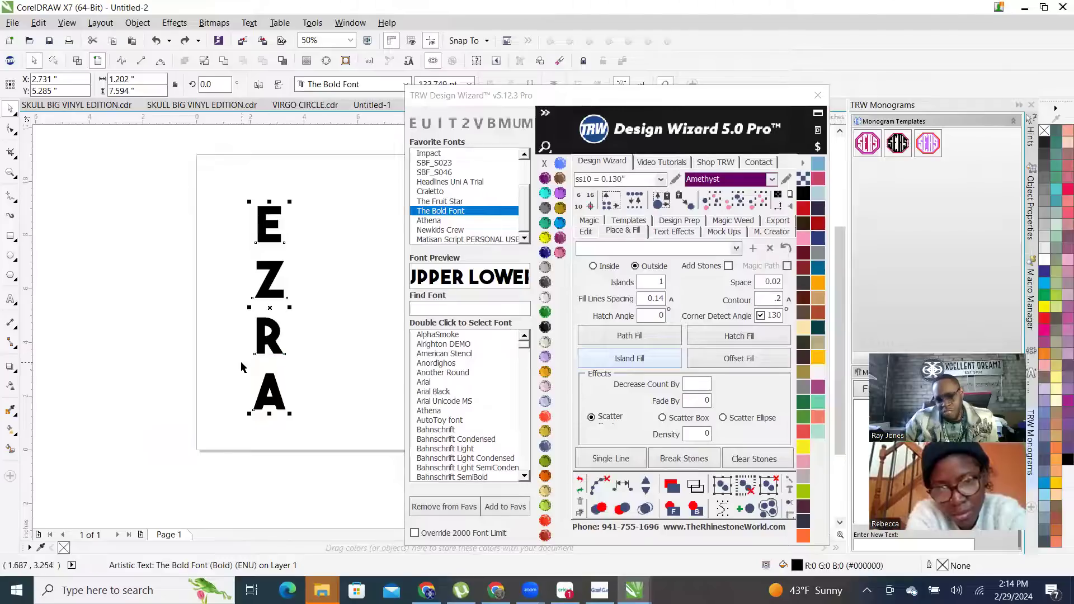
click(632, 357)
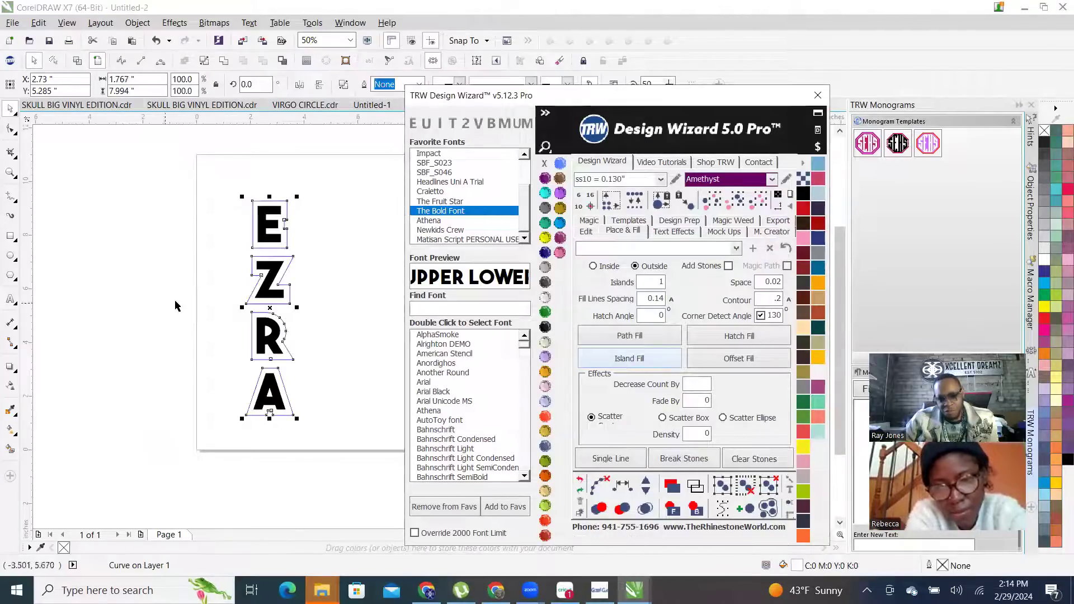
scroll(251, 286, up, 1)
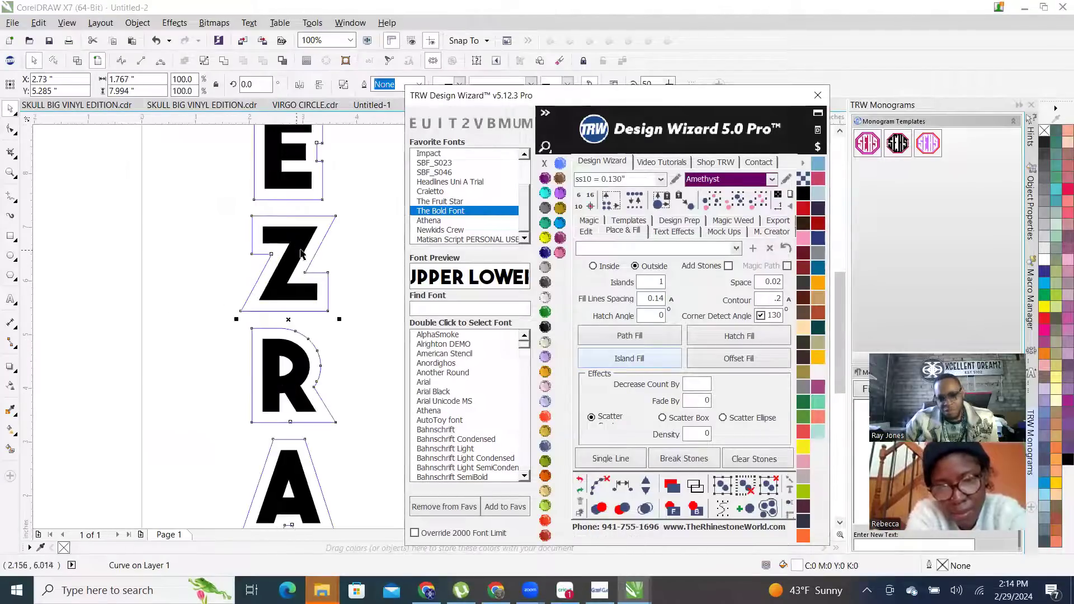
click(545, 193)
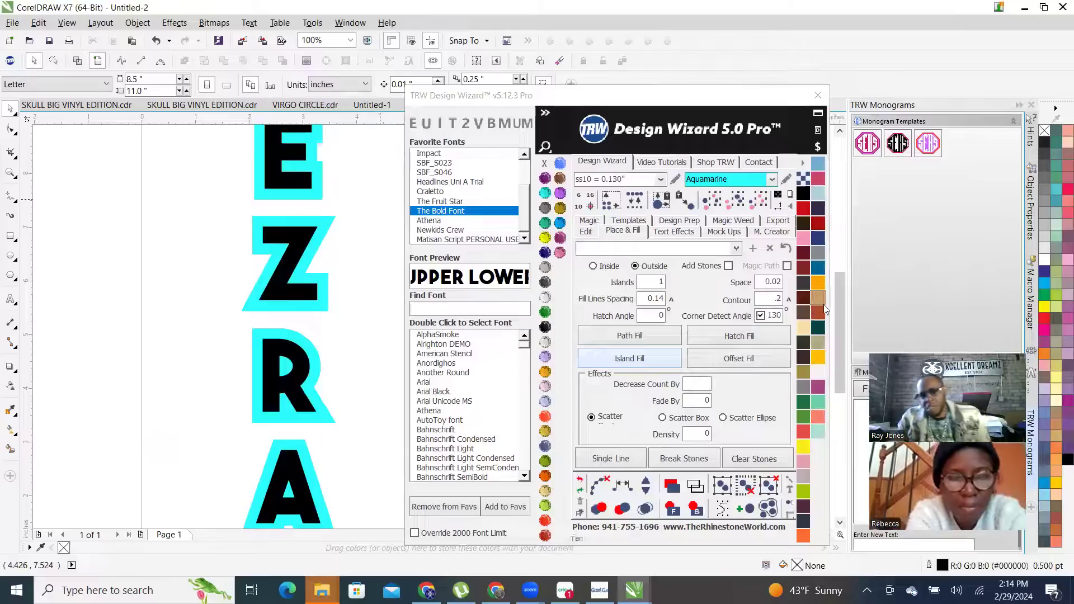
Set the contour to .1, create an Island Fill outline around the aquamarine EZRA outline, and color it Jet Black
click(759, 303)
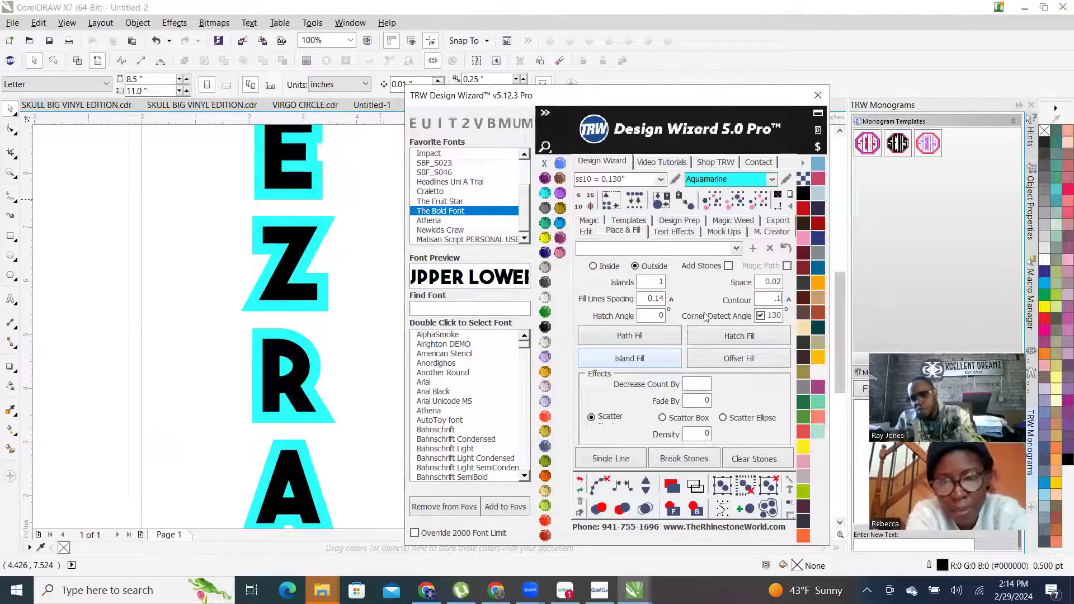
click(330, 224)
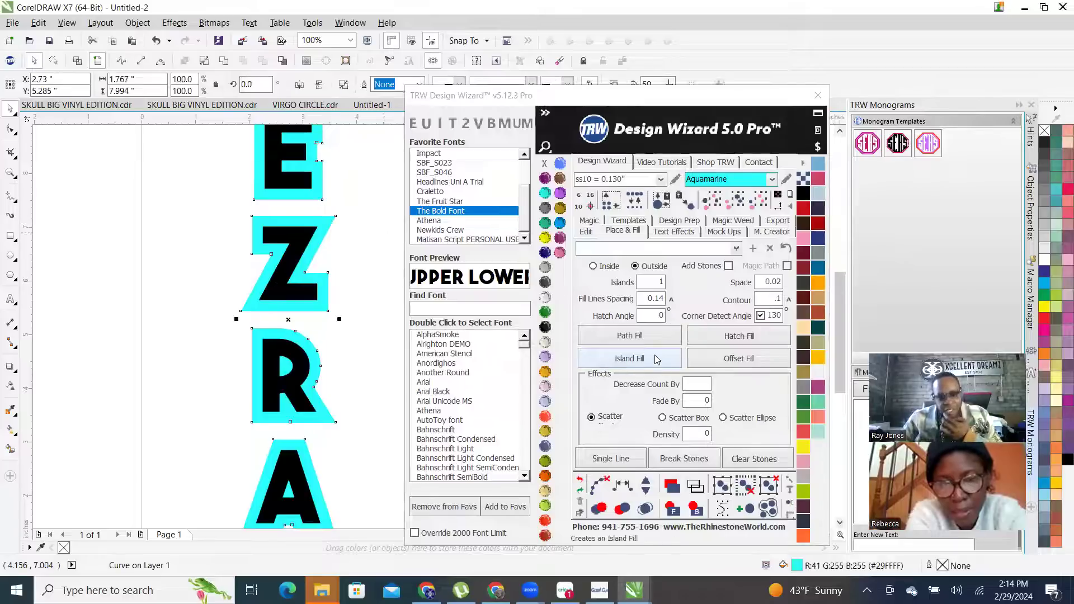
click(545, 327)
scroll(291, 244, down, 3)
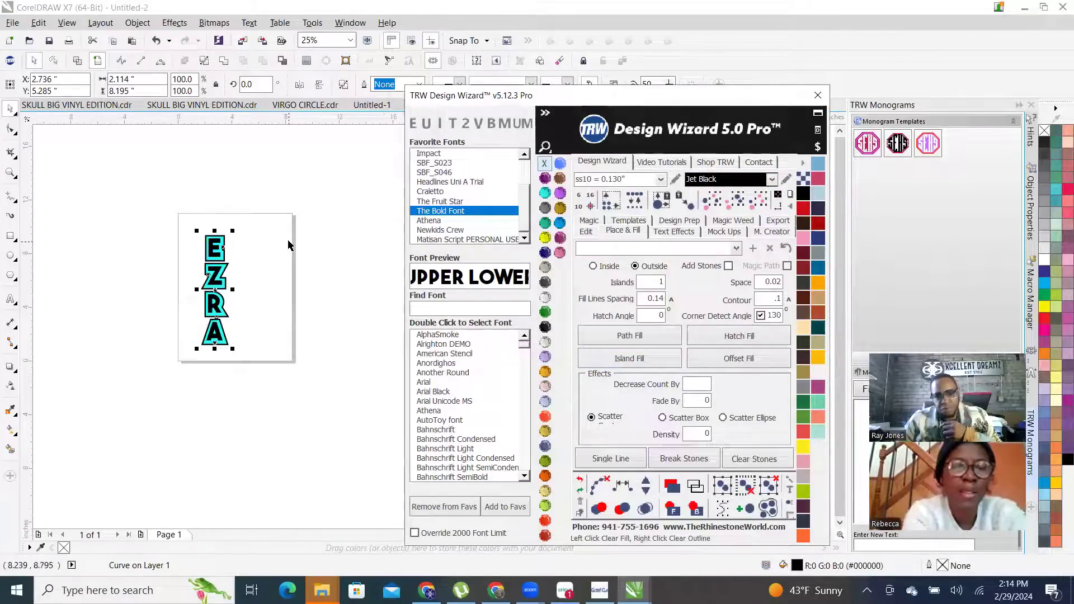
click(163, 196)
scroll(249, 235, up, 3)
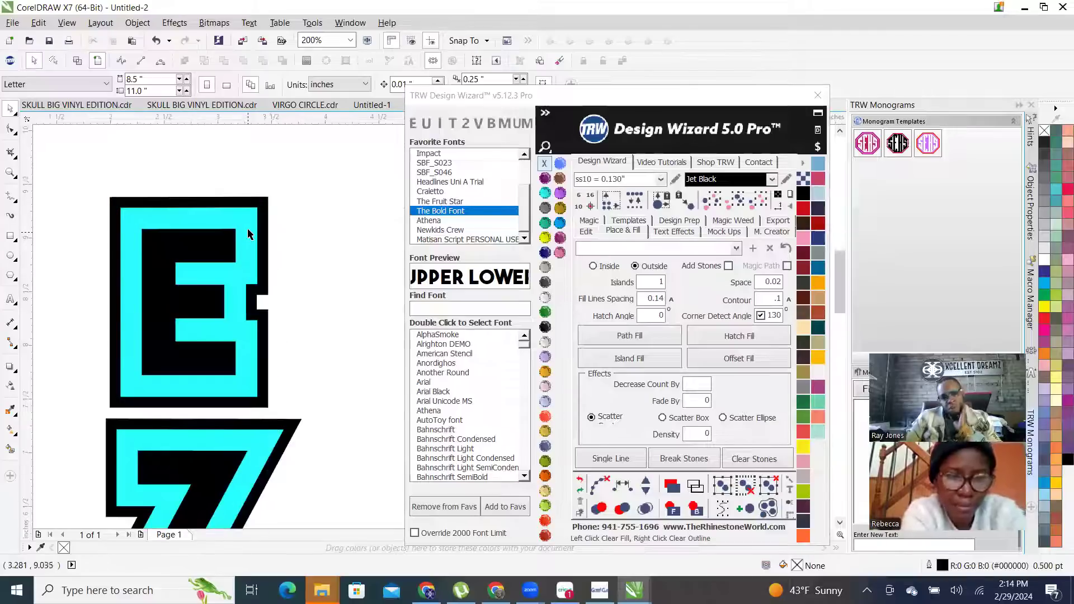
Try cutting the aquamarine shape out of the thin black outline, and the EZRA letters out of the aquamarine shape
click(249, 234)
scroll(257, 230, up, 2)
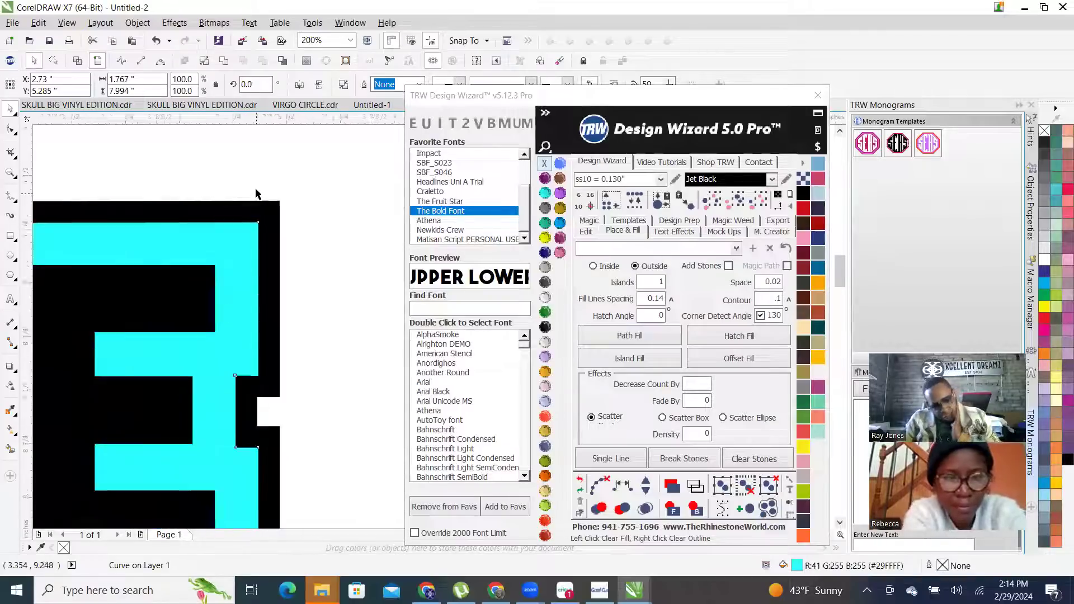
shift+click(276, 238)
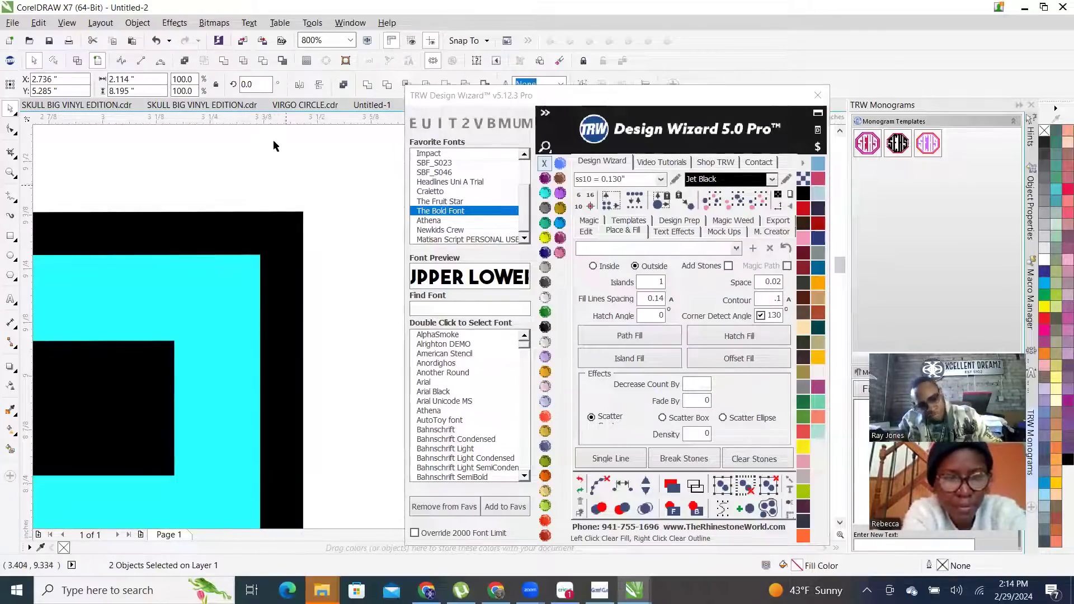
click(265, 62)
scroll(367, 213, down, 3)
scroll(314, 234, up, 2)
click(289, 252)
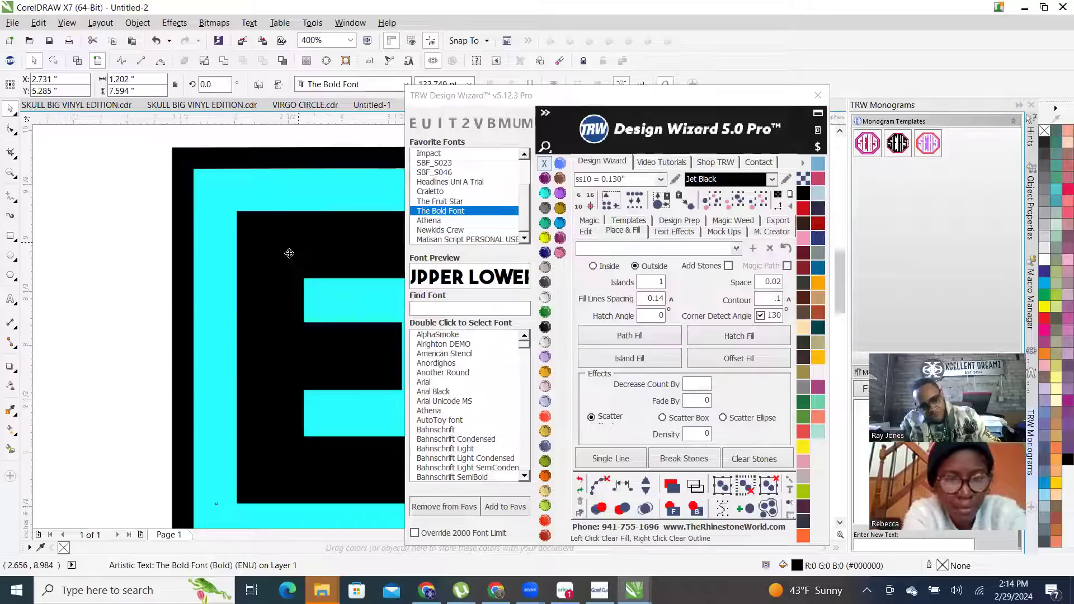
scroll(302, 250, down, 2)
shift+click(310, 267)
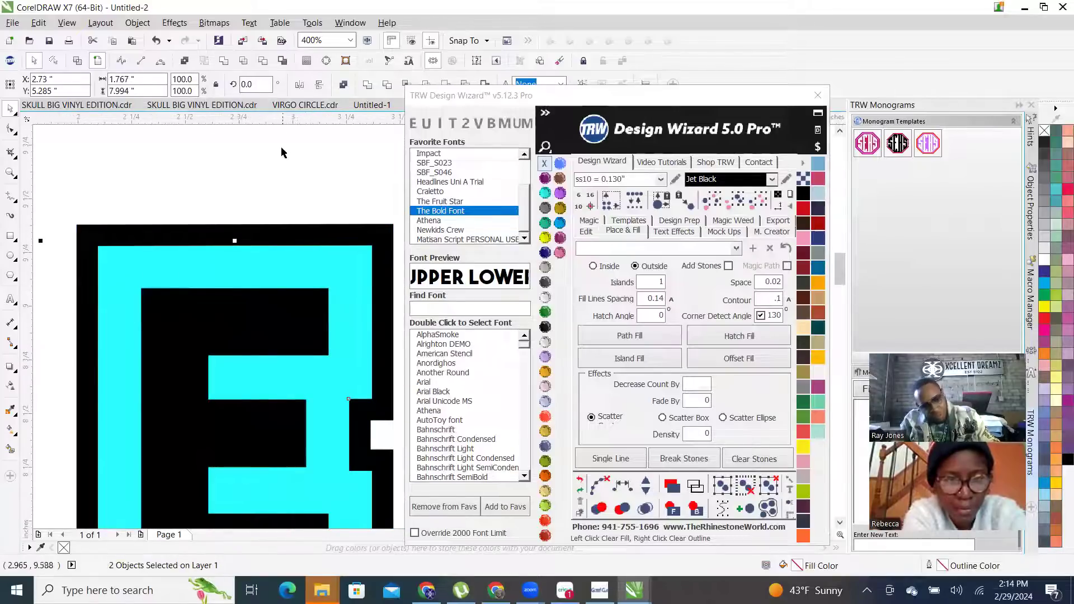
Undo the cuts and the .1 outer outline, back to the EZRA letters with only their aquamarine outline
click(580, 482)
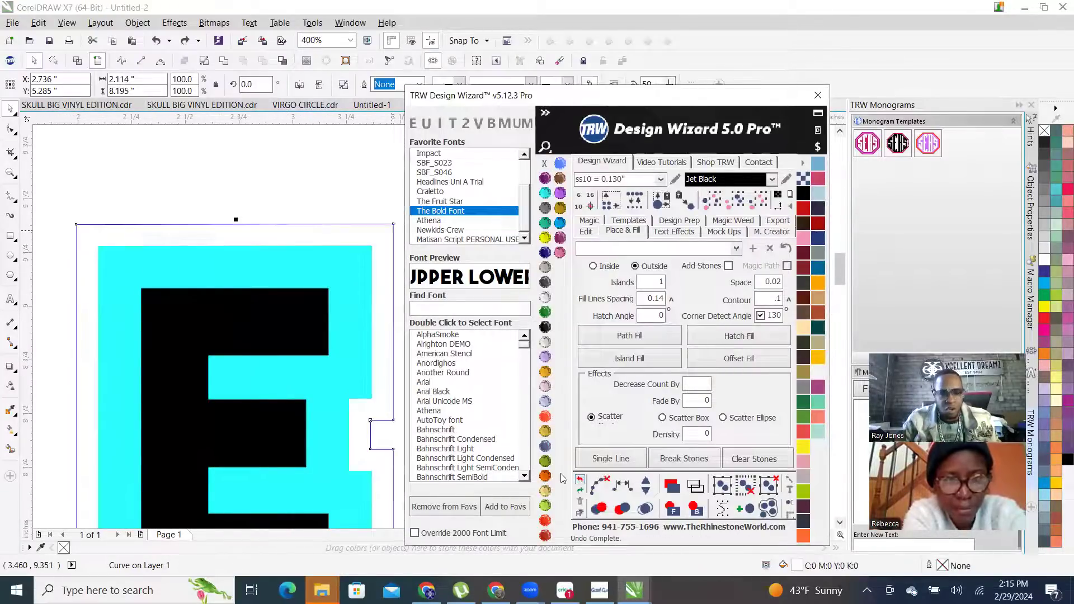
scroll(256, 196, down, 3)
click(249, 254)
scroll(268, 263, up, 3)
click(269, 263)
scroll(269, 264, down, 2)
click(302, 270)
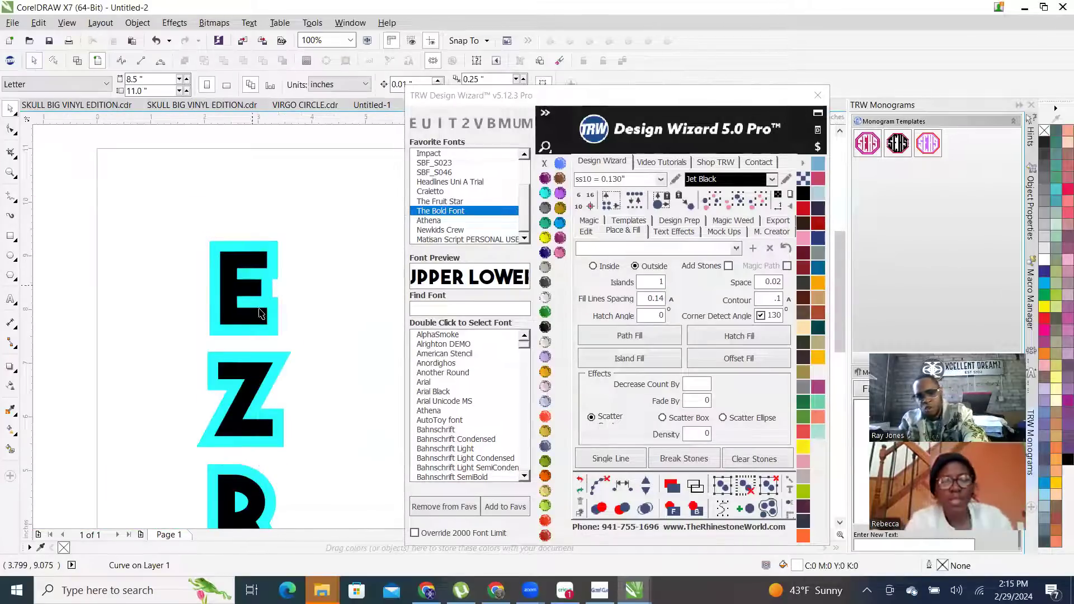
scroll(295, 311, up, 1)
Set the contour to .2, create an Island Fill outline around the aquamarine EZRA outline, and color it Jet Black
click(284, 314)
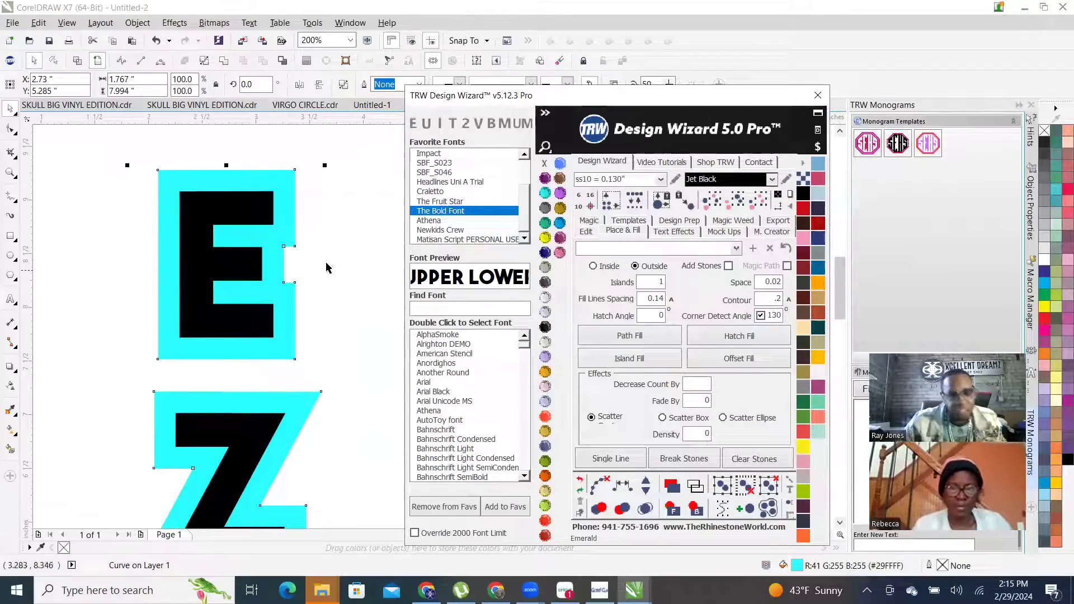
scroll(206, 256, down, 2)
scroll(234, 224, up, 1)
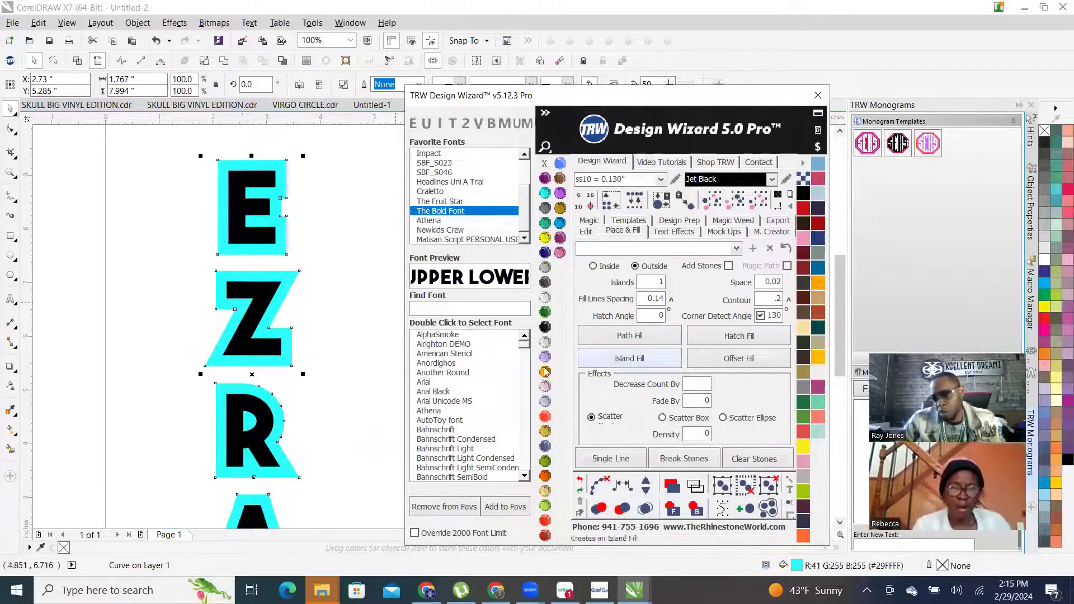
click(635, 362)
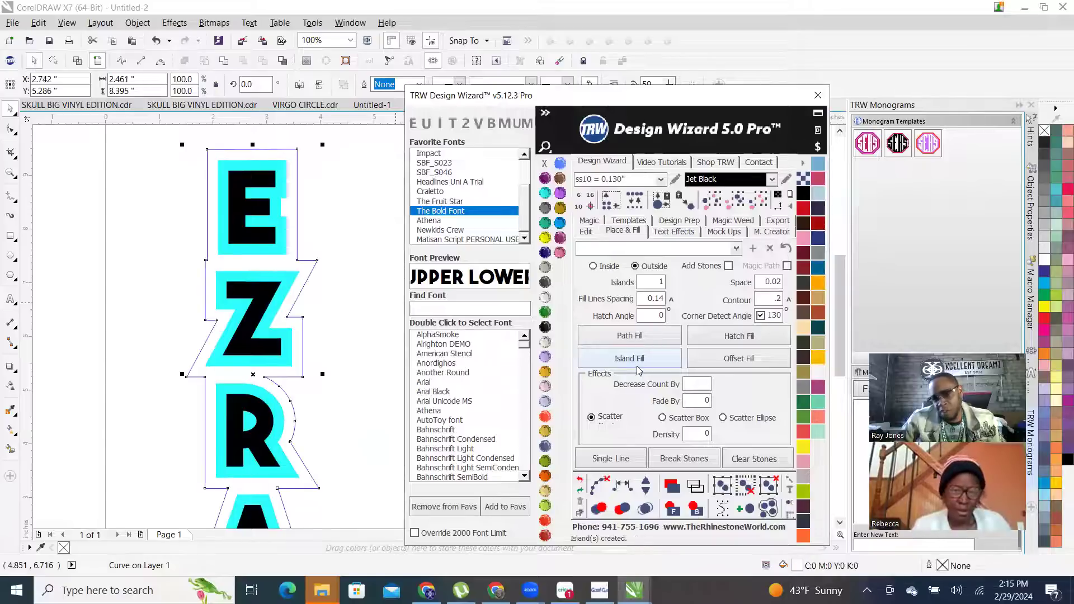
click(546, 332)
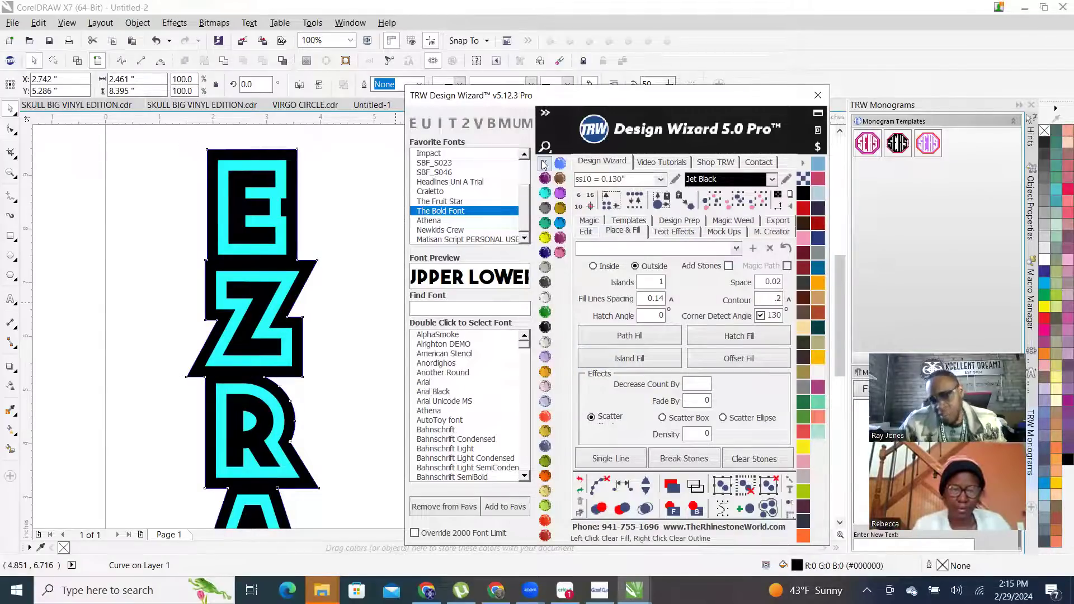
scroll(326, 340, down, 2)
click(326, 340)
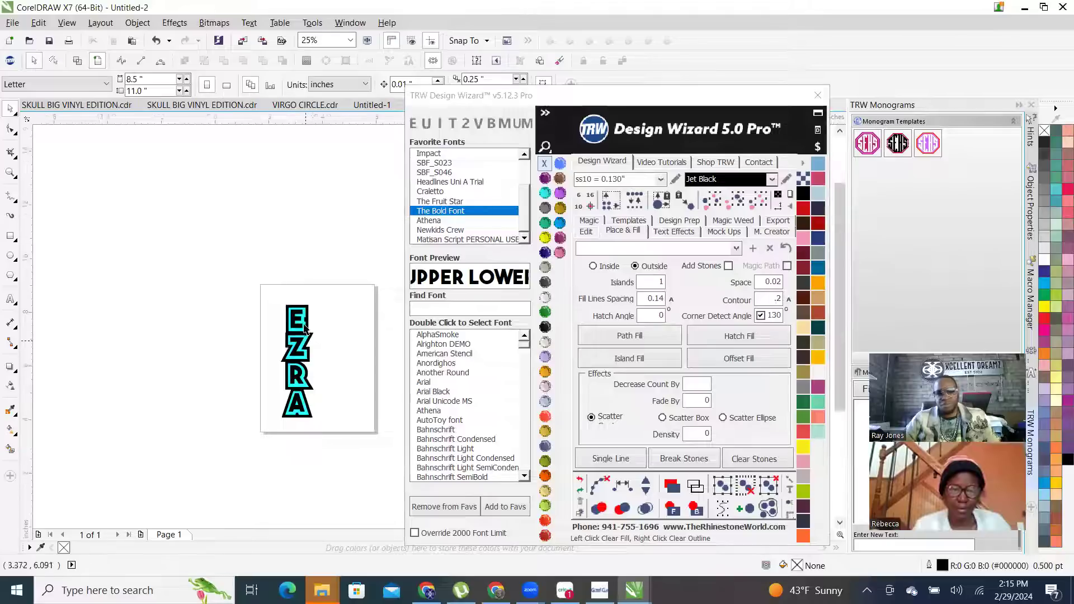
Cut the aquamarine shape out of the outer black EZRA outline
scroll(291, 304, up, 2)
click(300, 164)
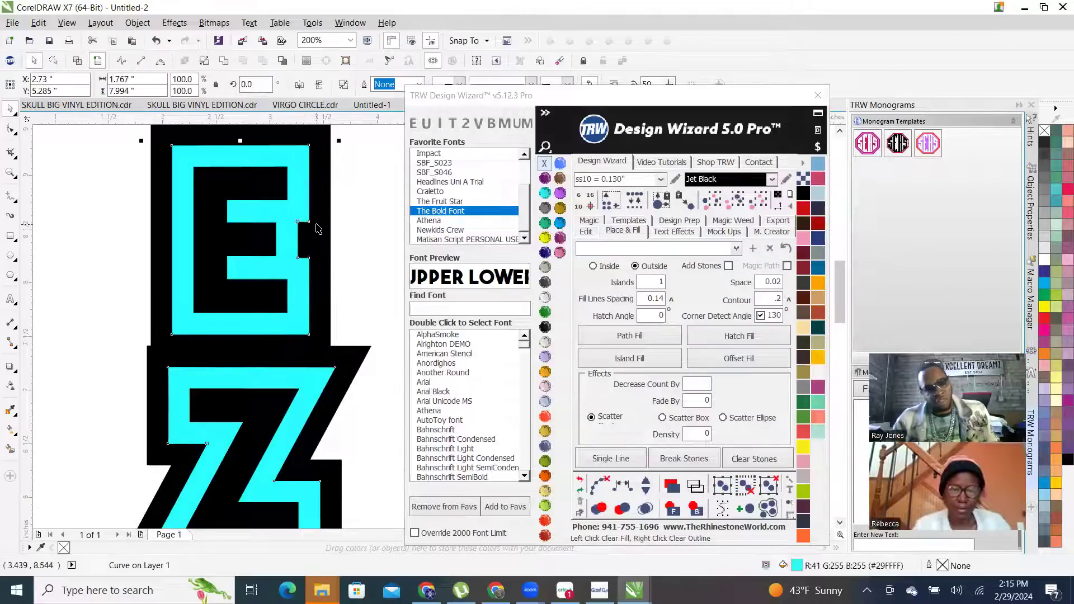
shift+click(324, 182)
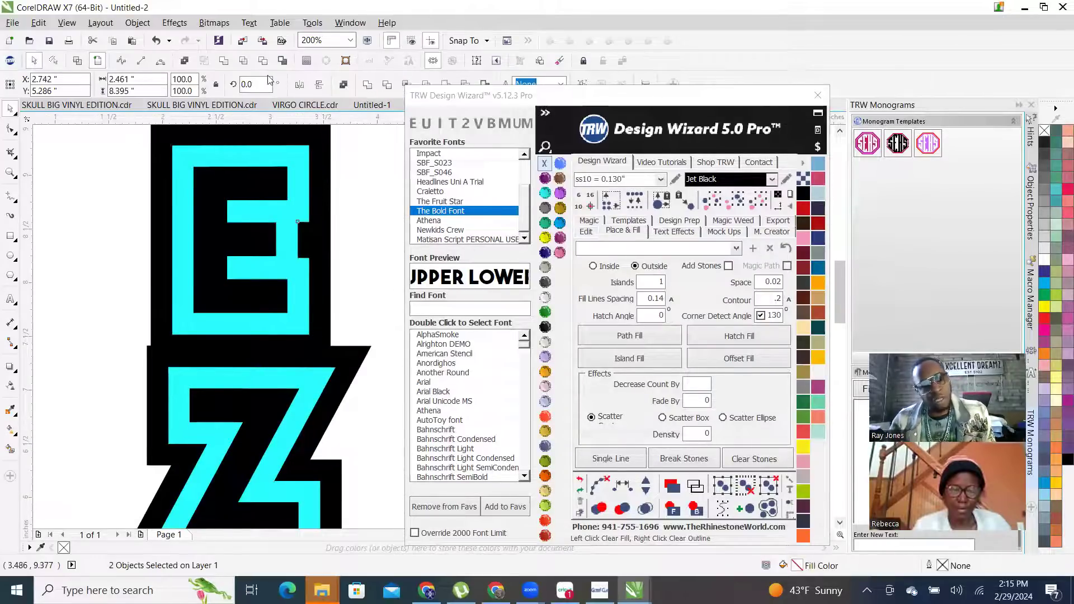
click(262, 61)
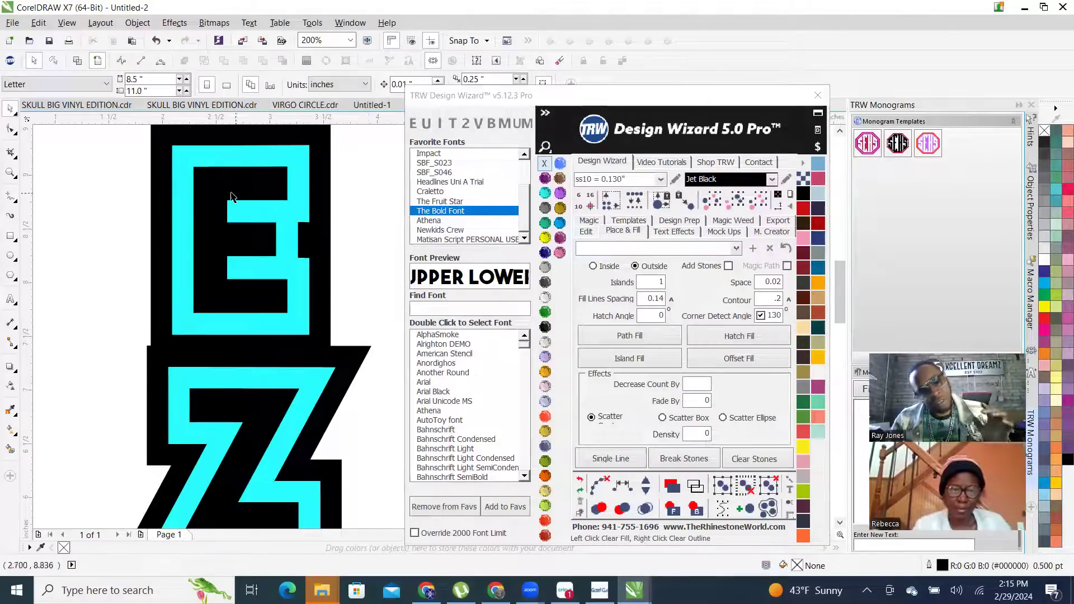
Cut the EZRA letters out of the aquamarine shape
click(206, 194)
scroll(270, 153, up, 2)
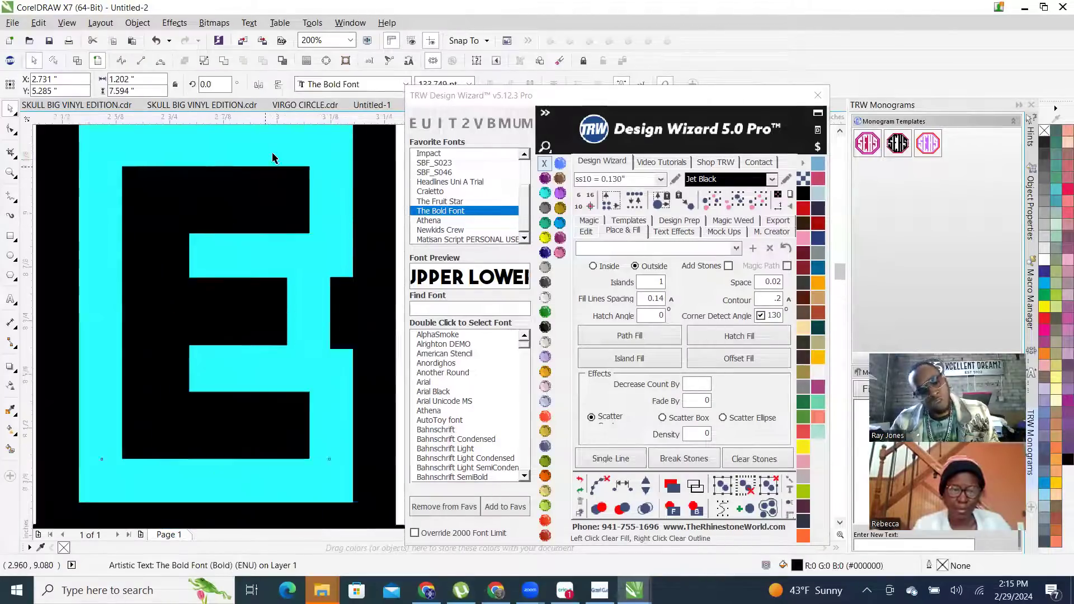
shift+click(276, 289)
scroll(276, 290, down, 3)
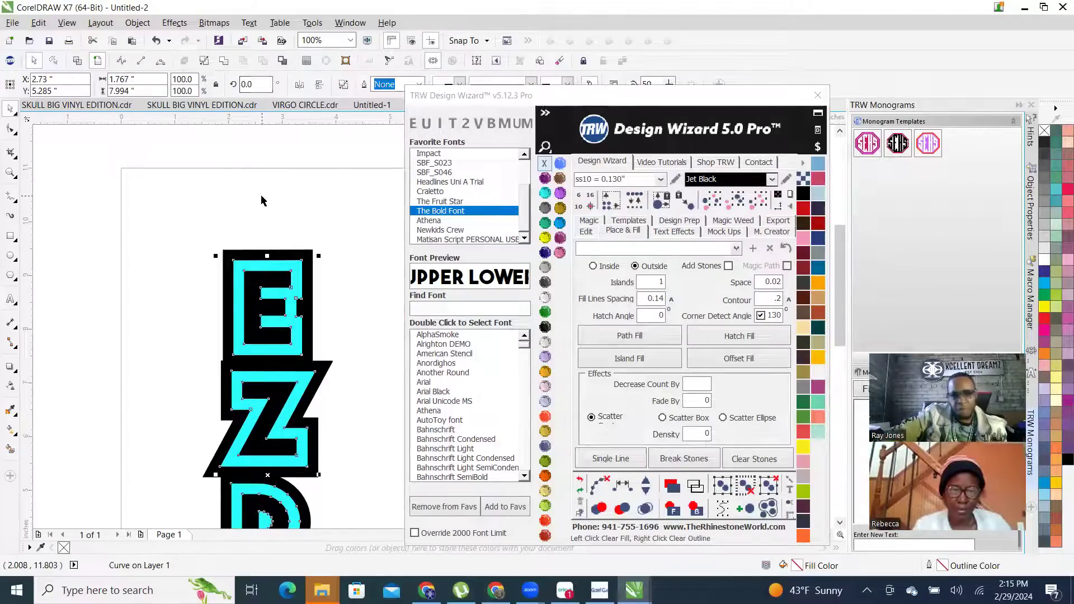
scroll(264, 199, down, 2)
click(330, 195)
scroll(285, 250, up, 1)
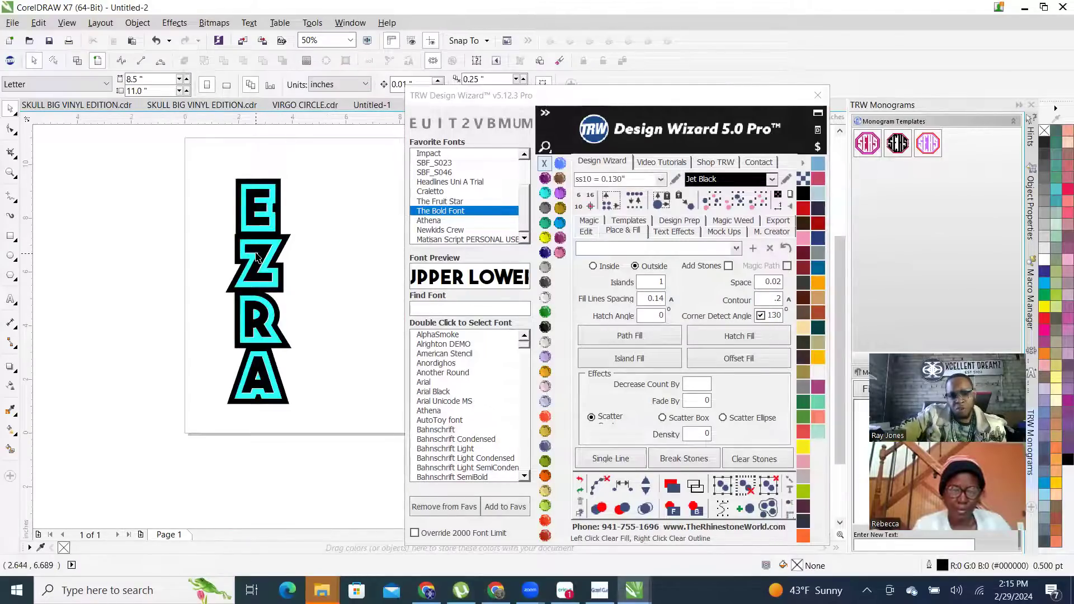
Nudge the aquamarine EZRA layer 15 inches to the right of the black layers, and undo the move
scroll(273, 237, up, 2)
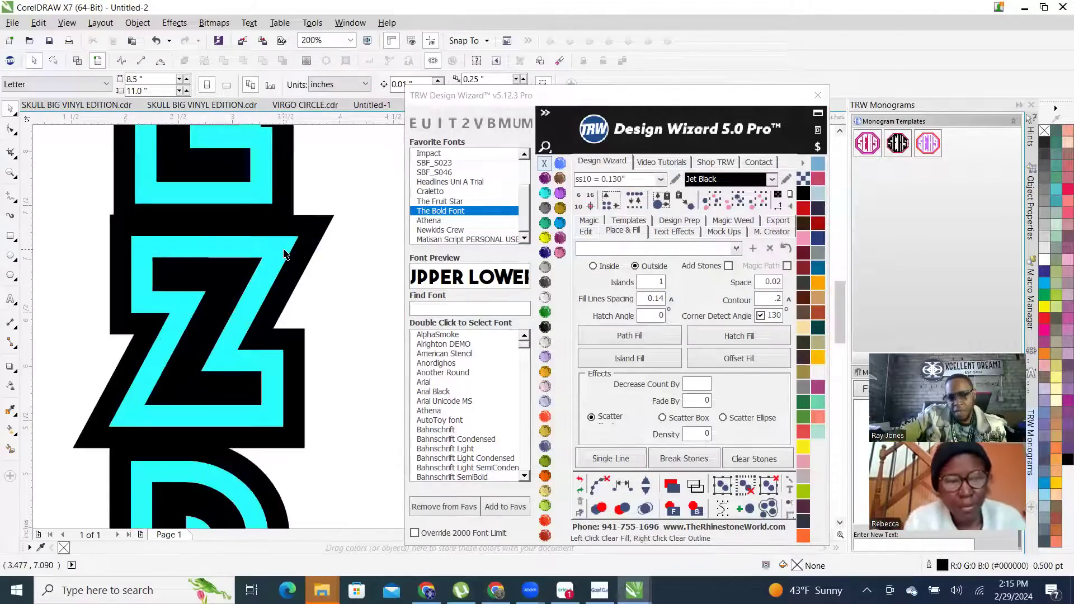
click(200, 290)
scroll(199, 289, down, 2)
click(586, 231)
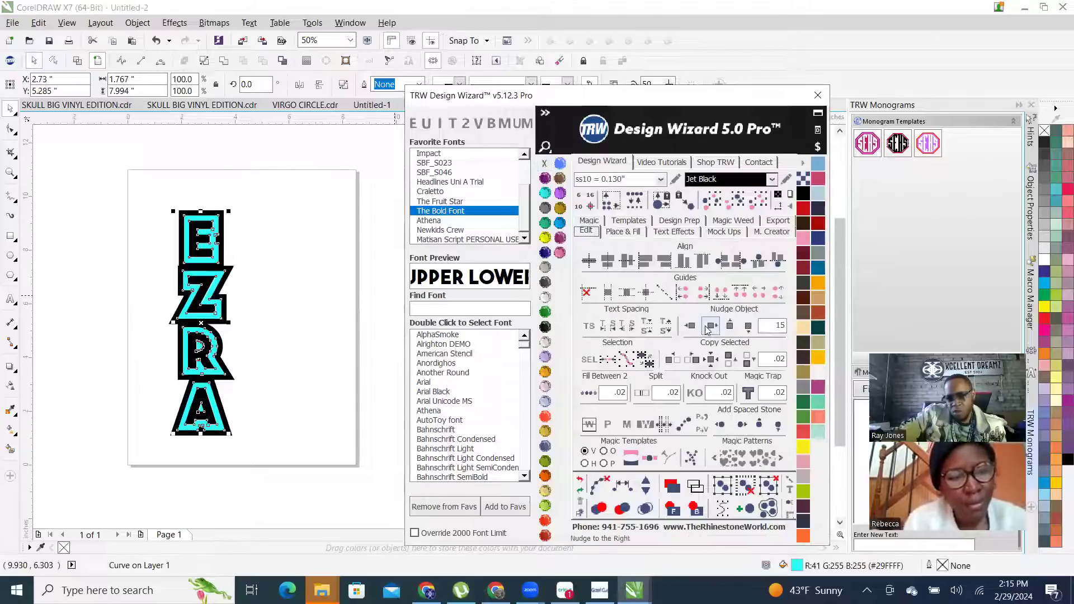
click(712, 330)
scroll(238, 313, down, 2)
click(238, 313)
scroll(238, 314, up, 1)
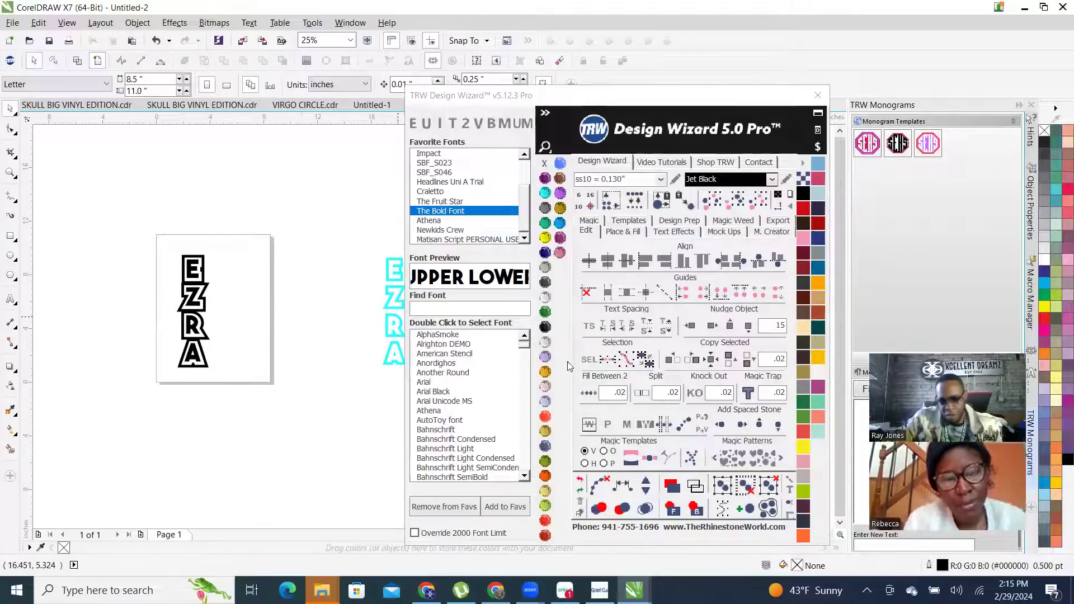
click(579, 480)
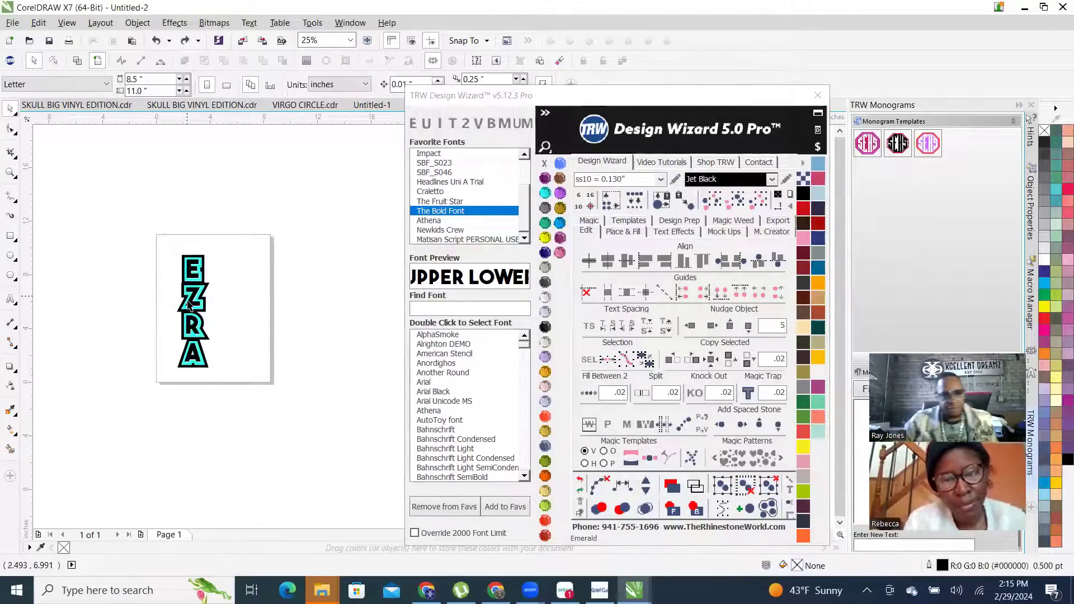
Set the nudge distance to 5 inches, move the aquamarine EZRA layer right by that amount, and nudge it back
scroll(189, 291, up, 3)
click(710, 325)
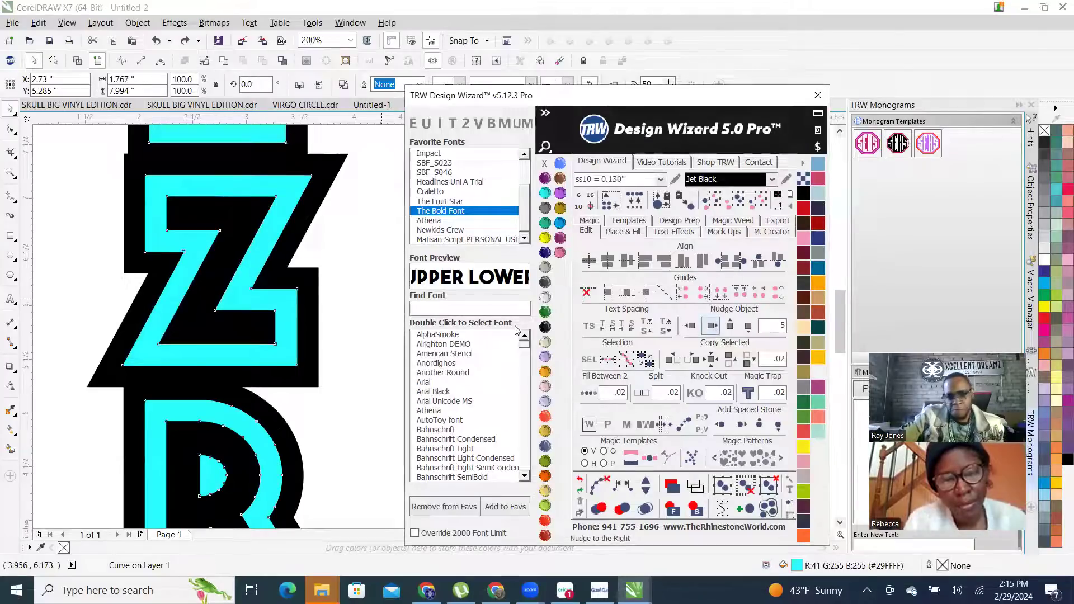
scroll(227, 356, down, 2)
click(289, 221)
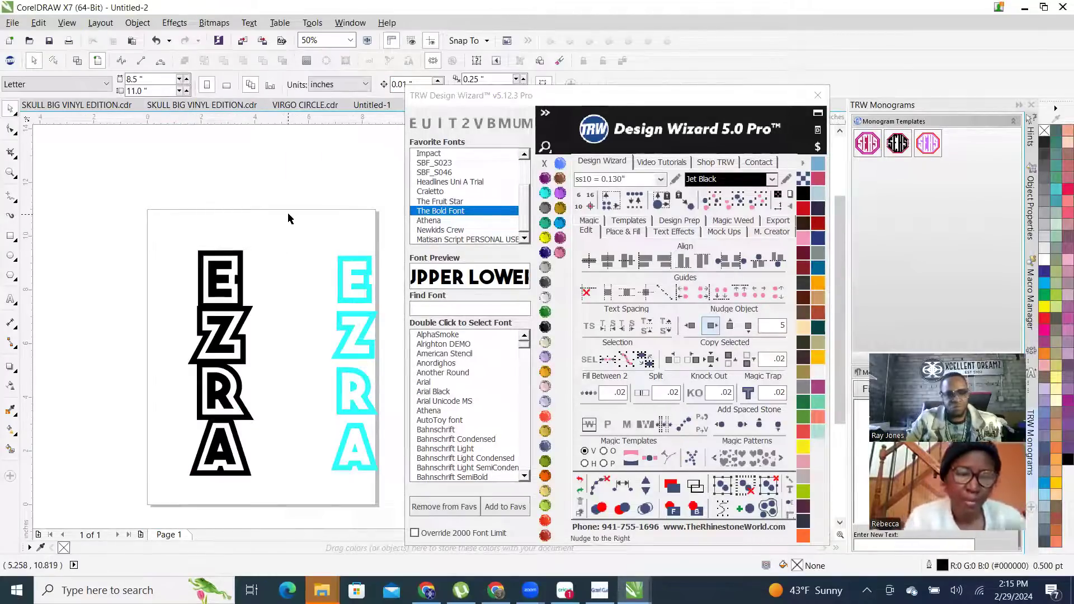
drag(311, 245, 394, 494)
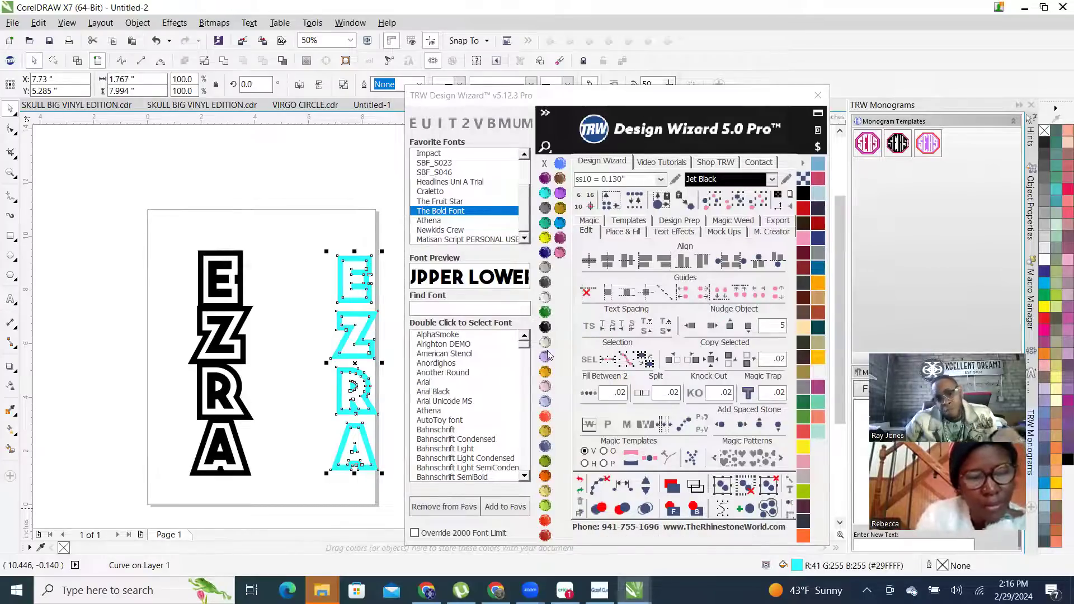
click(689, 326)
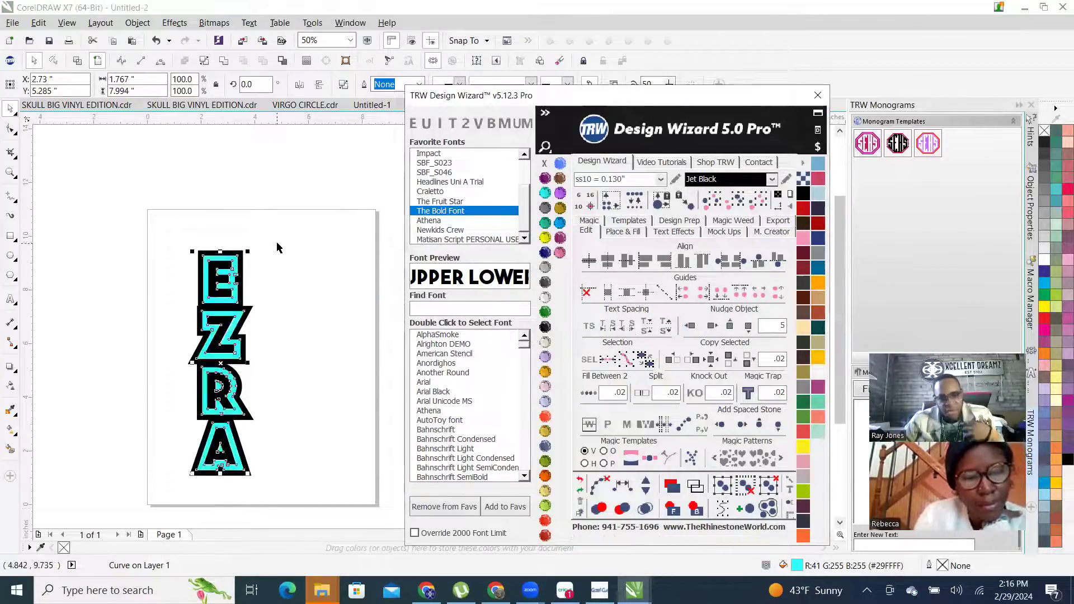
click(278, 246)
Nudge the outer black EZRA outline 5 inches to the right of the aquamarine layer and letters
scroll(264, 257, up, 2)
scroll(263, 257, down, 1)
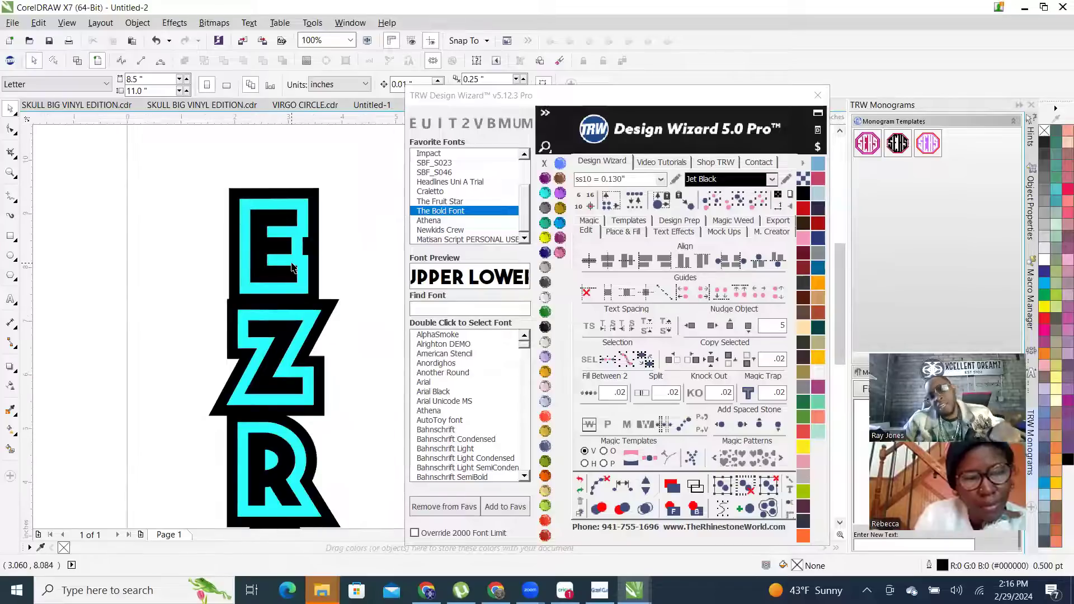
scroll(313, 255, up, 1)
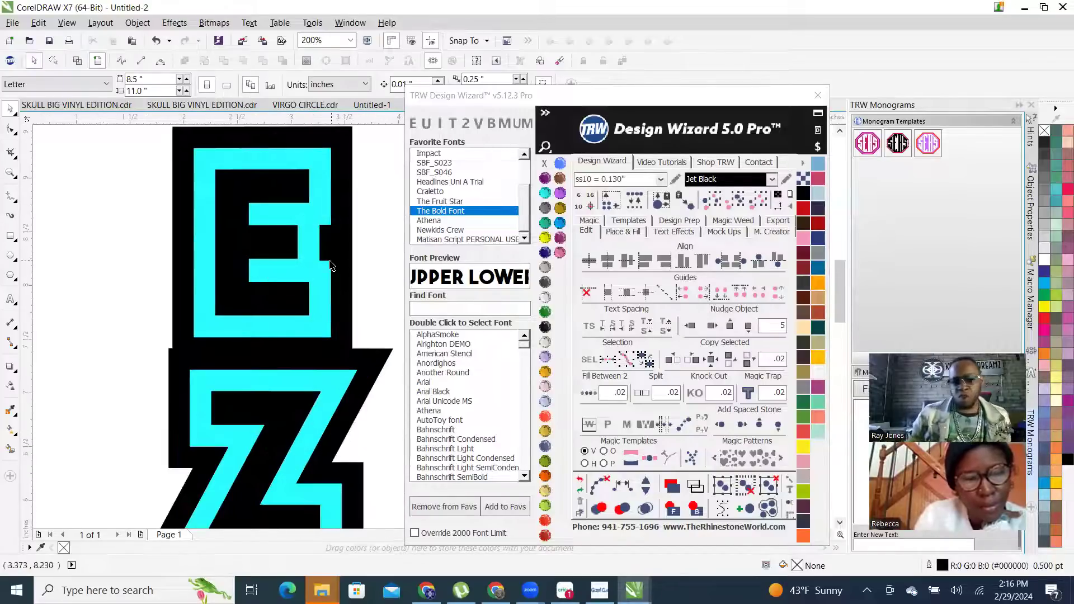
scroll(286, 261, down, 1)
click(344, 219)
click(712, 325)
scroll(120, 303, down, 2)
scroll(215, 338, up, 1)
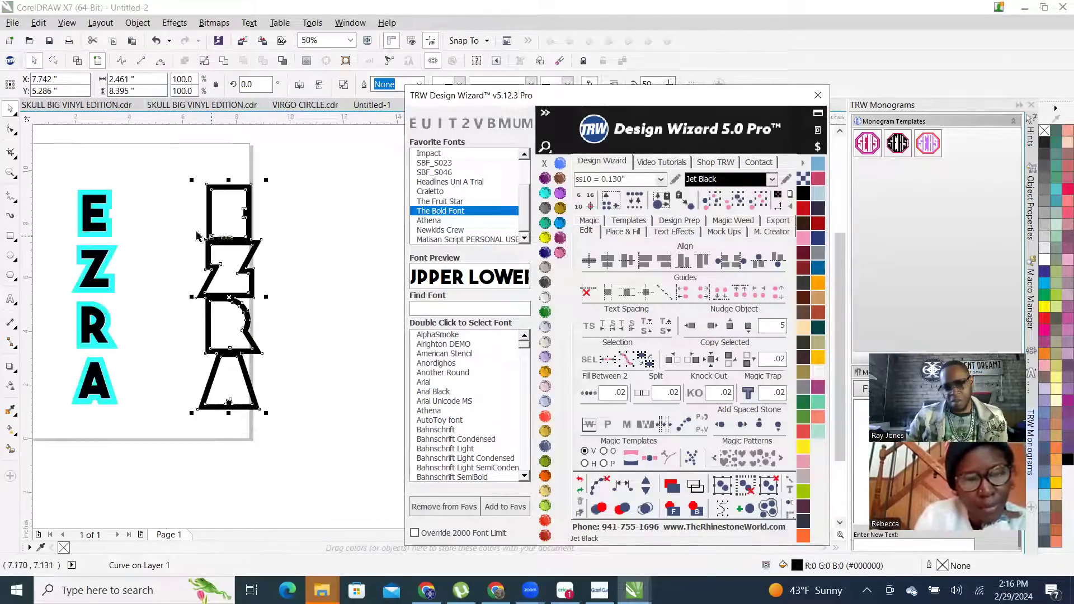
scroll(271, 187, up, 2)
scroll(289, 347, down, 2)
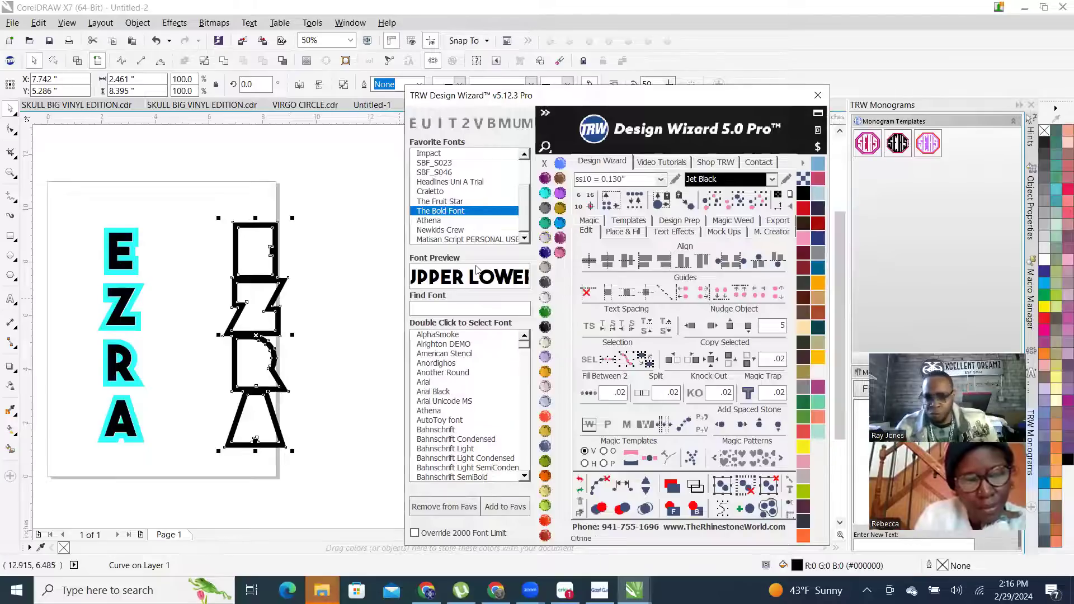
Configure the Place & Fill options for the black outline to Inside with Add Stones on and a contour of .075
click(627, 231)
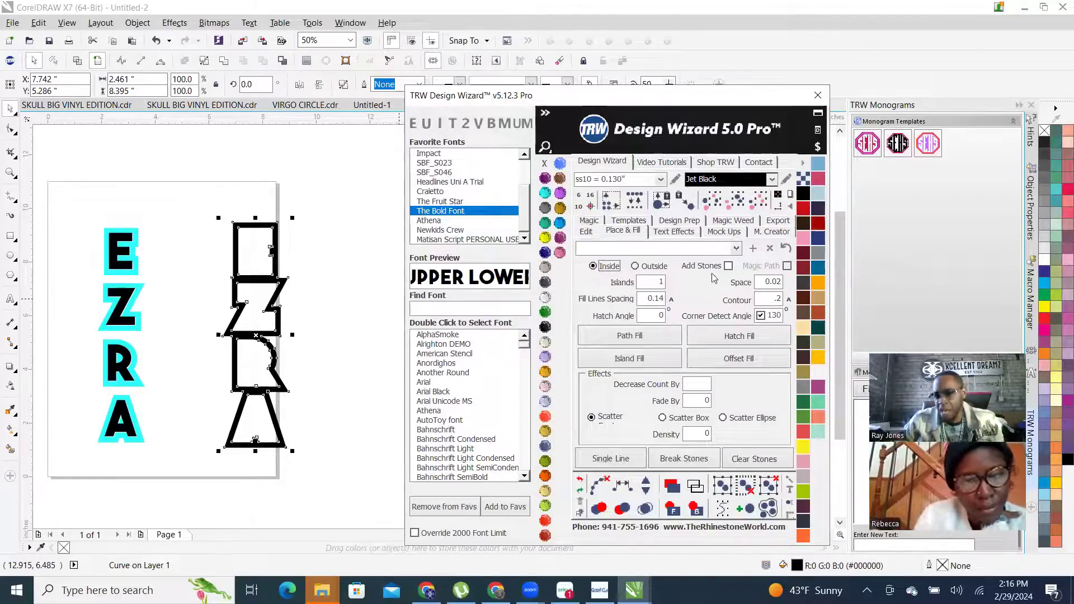
click(729, 266)
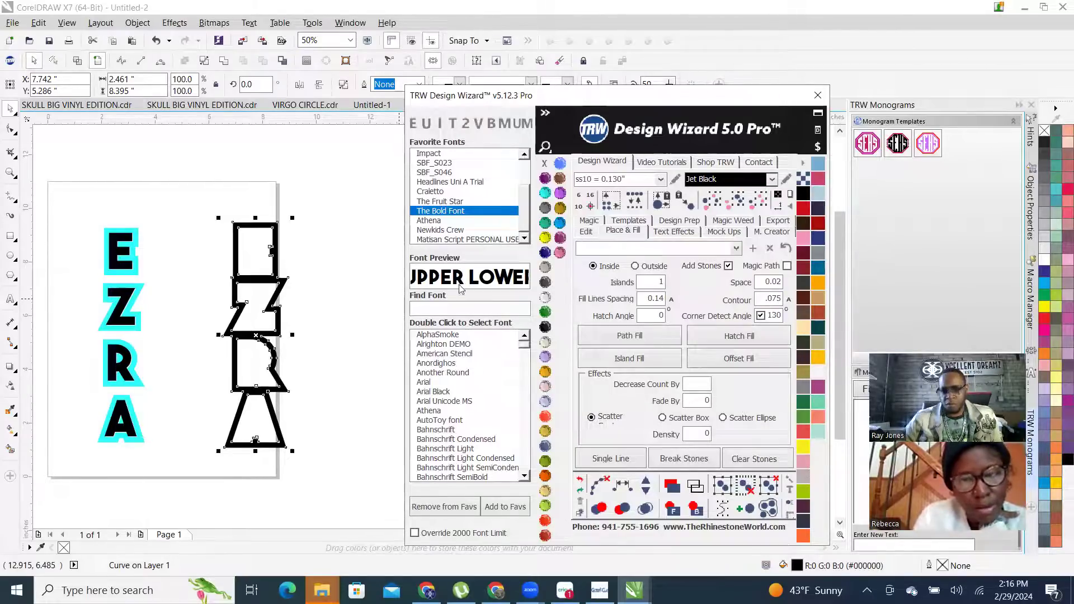
click(246, 273)
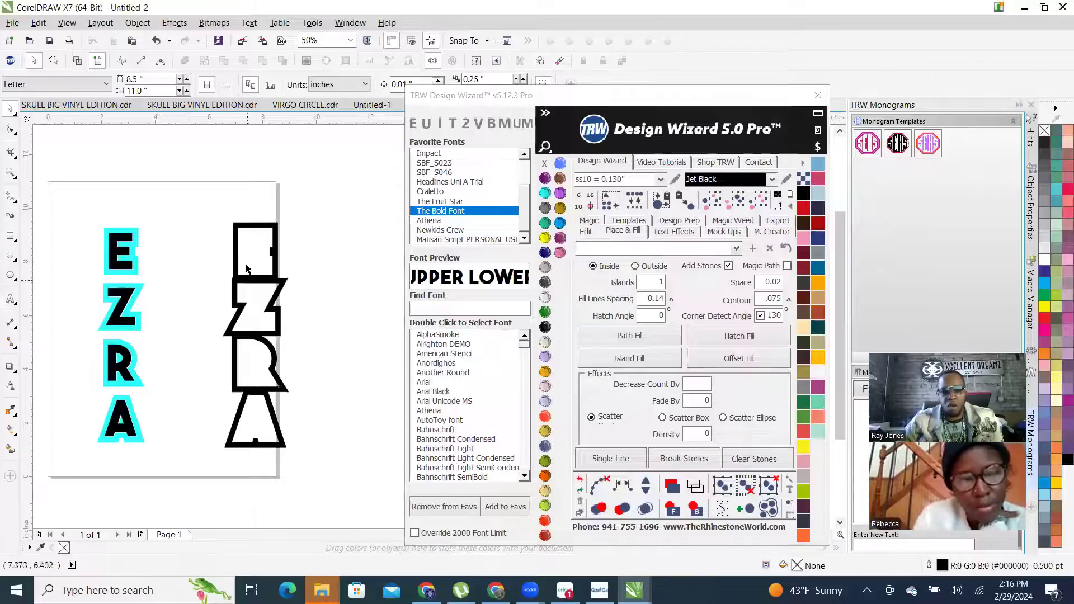
scroll(246, 273, down, 1)
scroll(267, 236, up, 1)
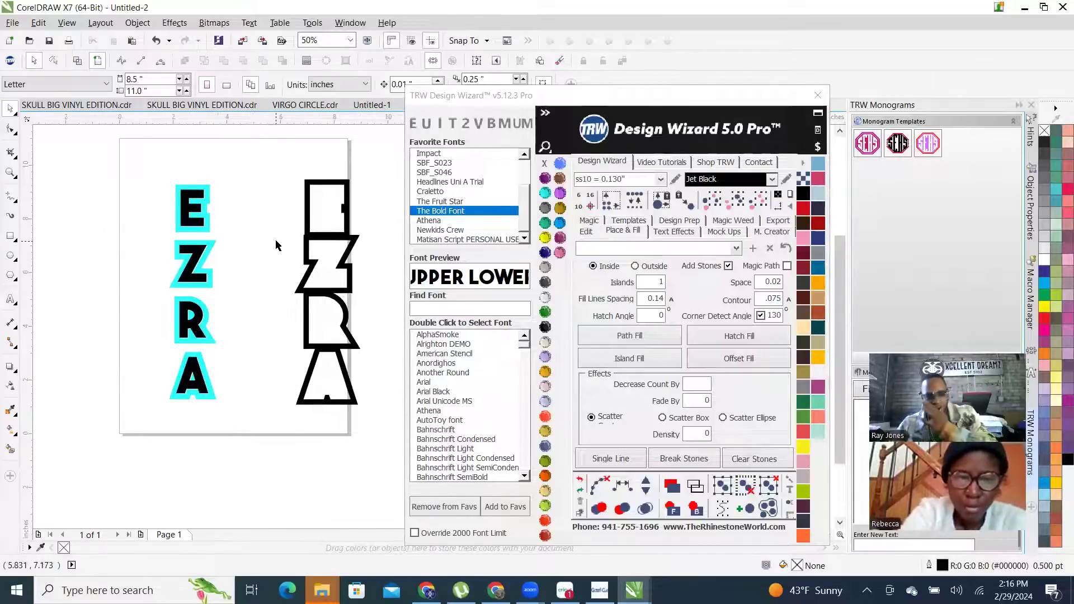
scroll(275, 245, up, 1)
scroll(298, 257, down, 2)
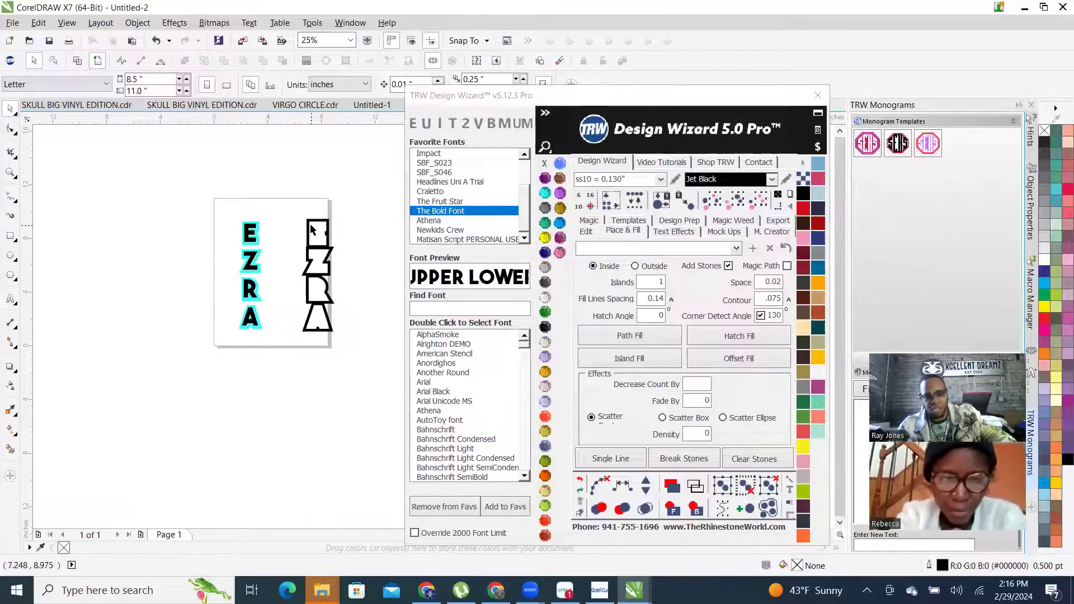
scroll(311, 229, up, 1)
drag(273, 197, 410, 463)
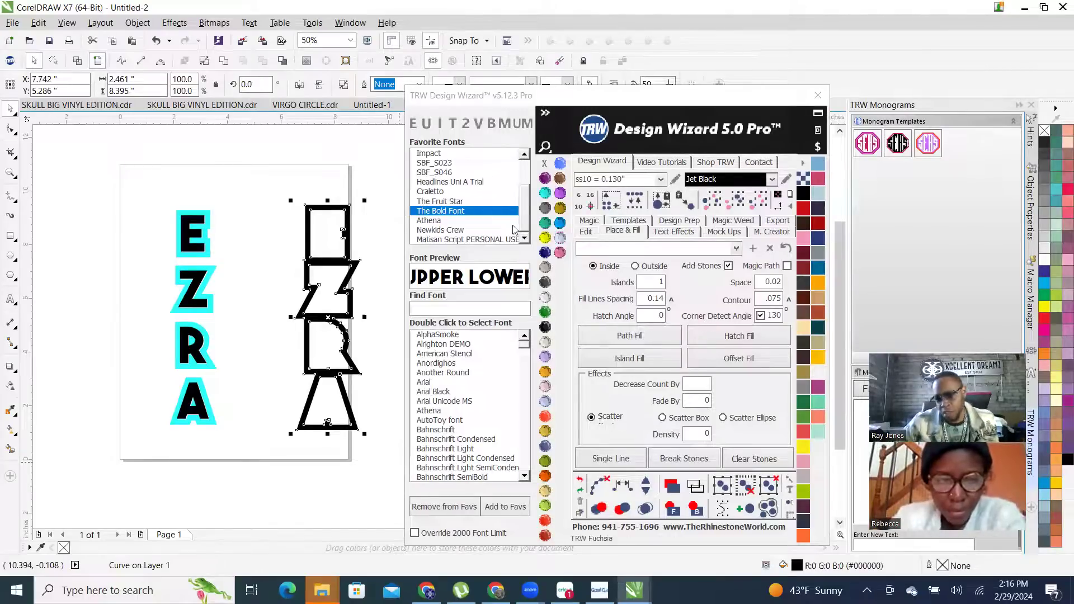
click(589, 237)
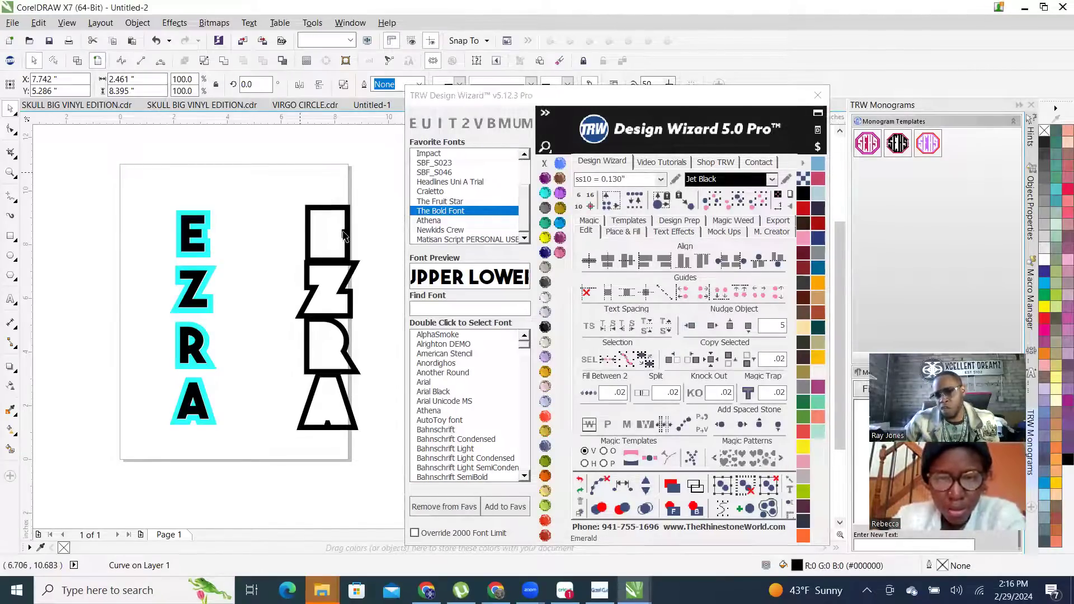
click(360, 226)
drag(263, 185, 404, 466)
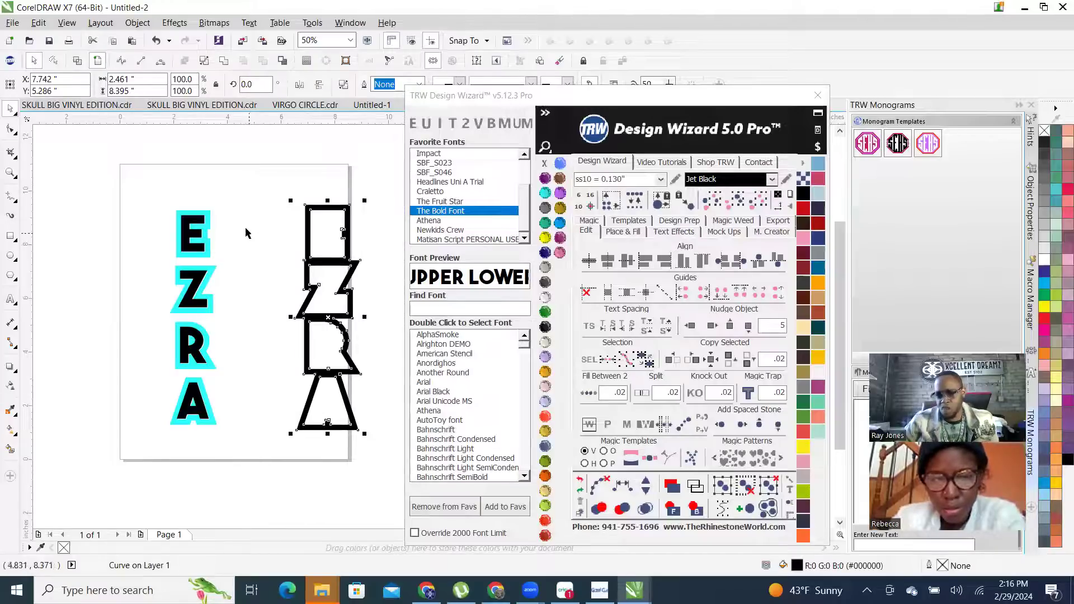
click(265, 214)
Place a copy of the black EZRA text beside the page, to the left of the aquamarine layer
scroll(203, 234, up, 4)
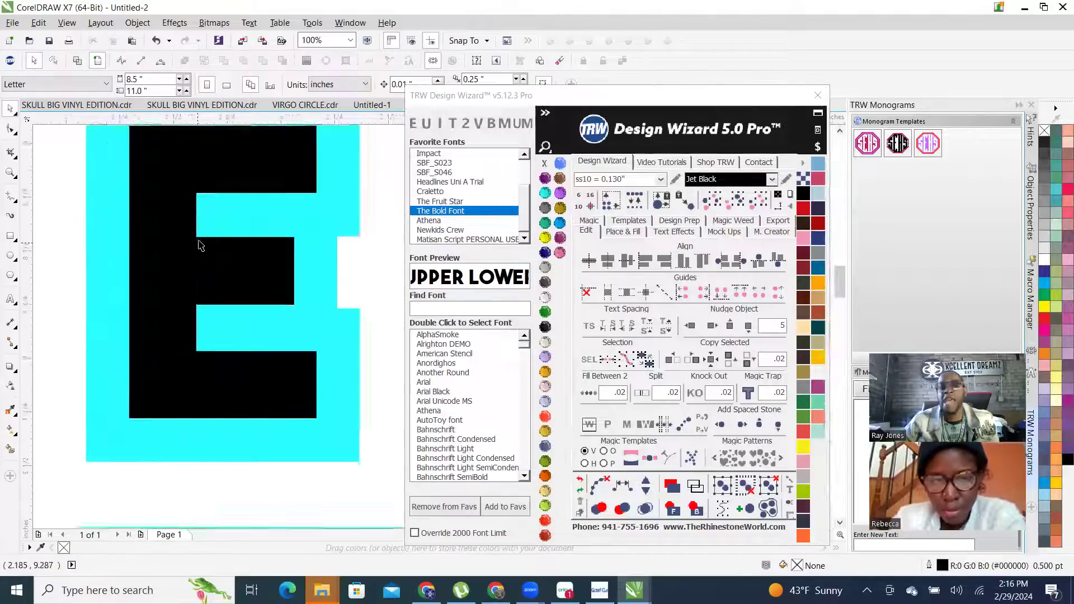
scroll(198, 230, up, 3)
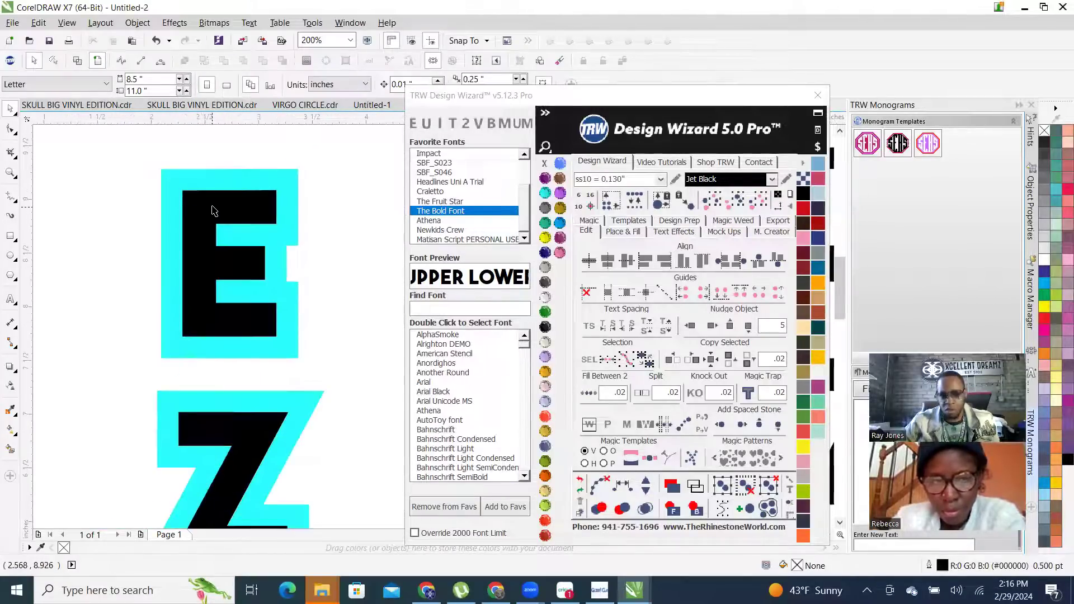
click(212, 229)
scroll(224, 290, down, 5)
scroll(224, 311, up, 1)
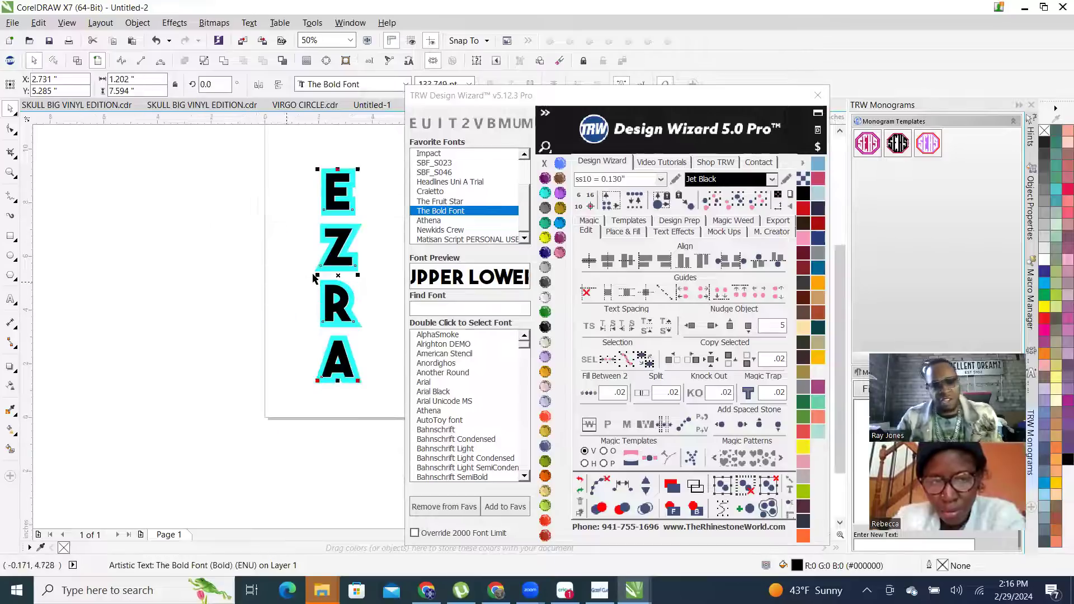
drag(337, 278, 192, 285)
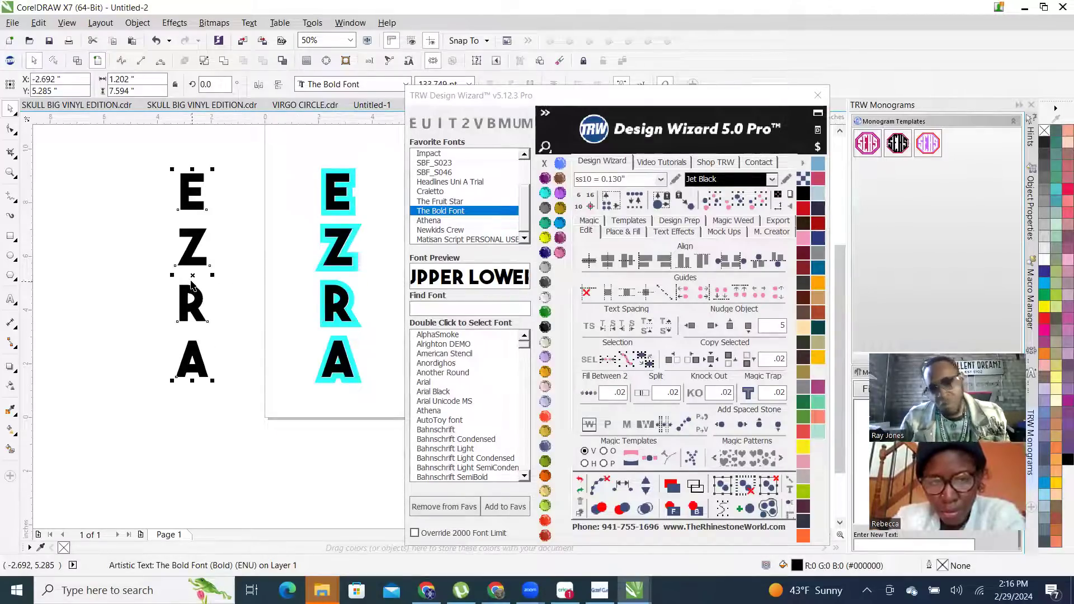
scroll(229, 263, up, 1)
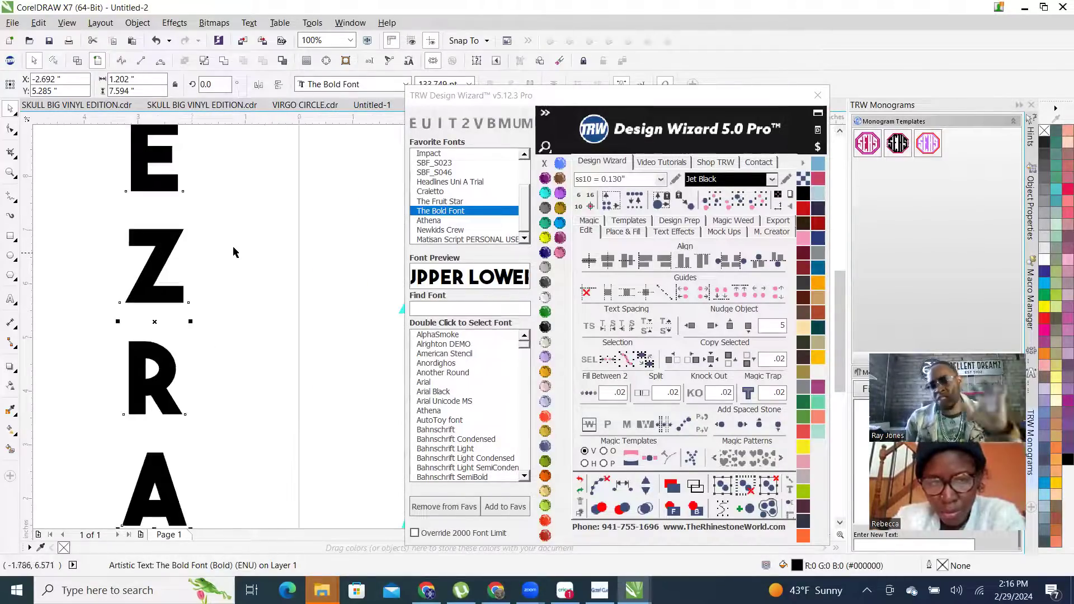
scroll(234, 257, down, 2)
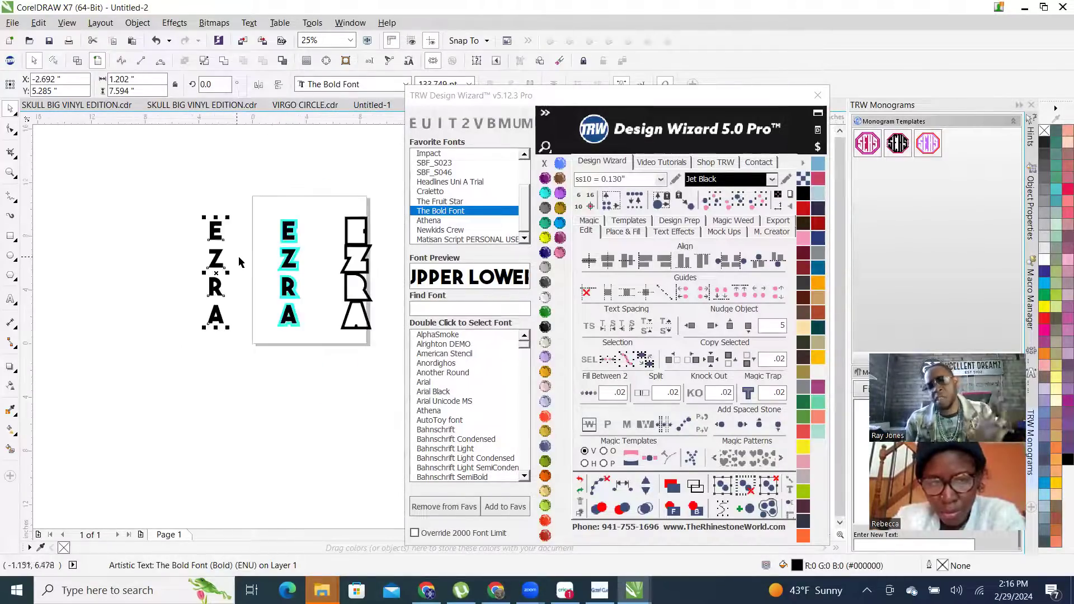
Add ss10 stones around the copied EZRA text with an Outside Island Fill, clear the paths and merge the overlapping stones
click(623, 232)
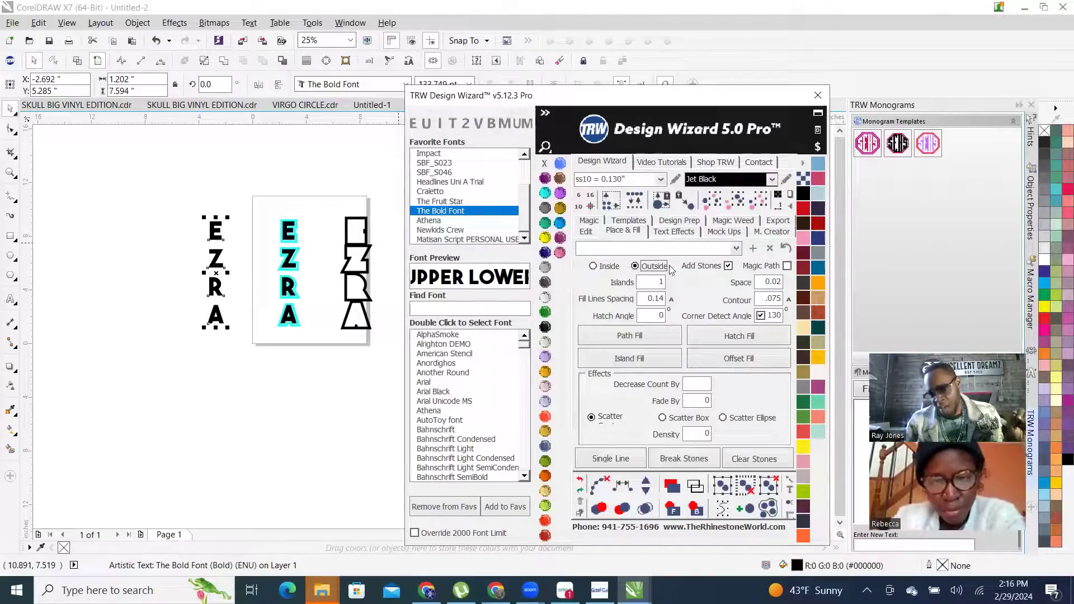
click(643, 356)
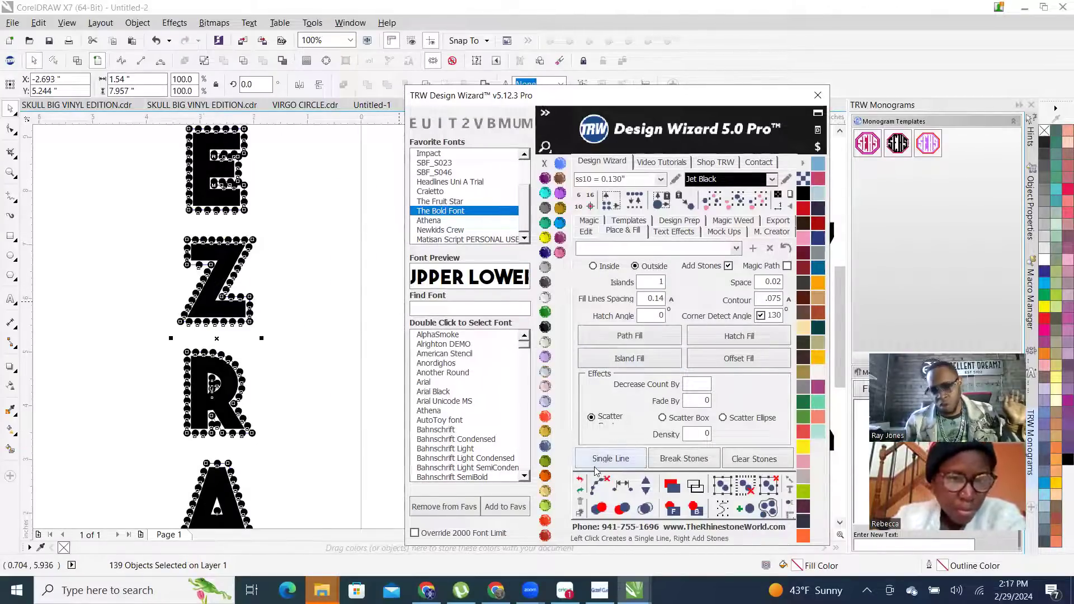
click(600, 486)
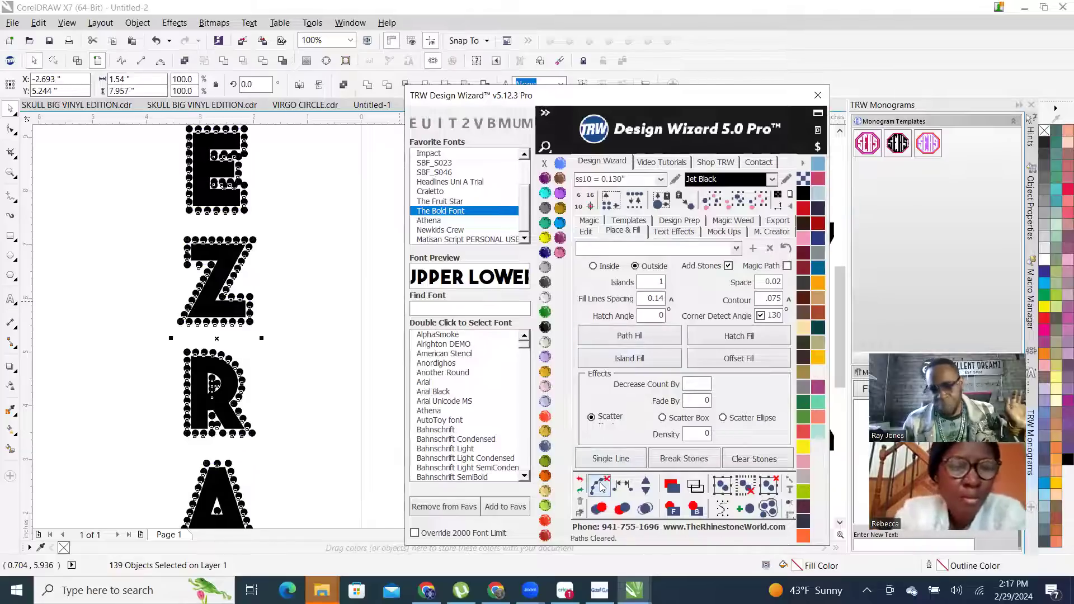
click(634, 504)
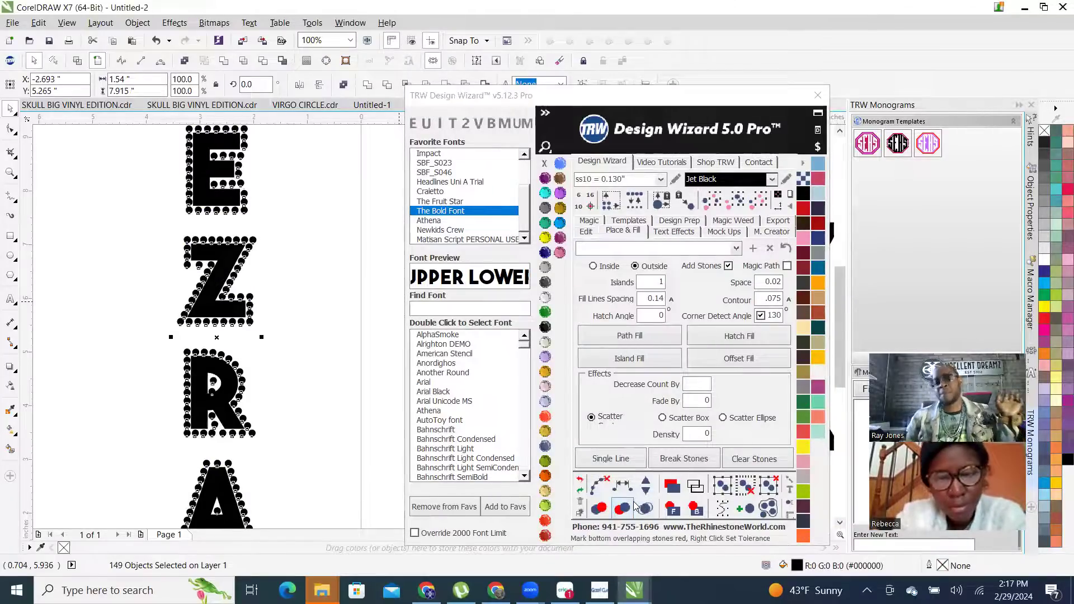
Recolor the stones around the copied EZRA text to TRW Blue and inspect their spacing around the letters
click(560, 223)
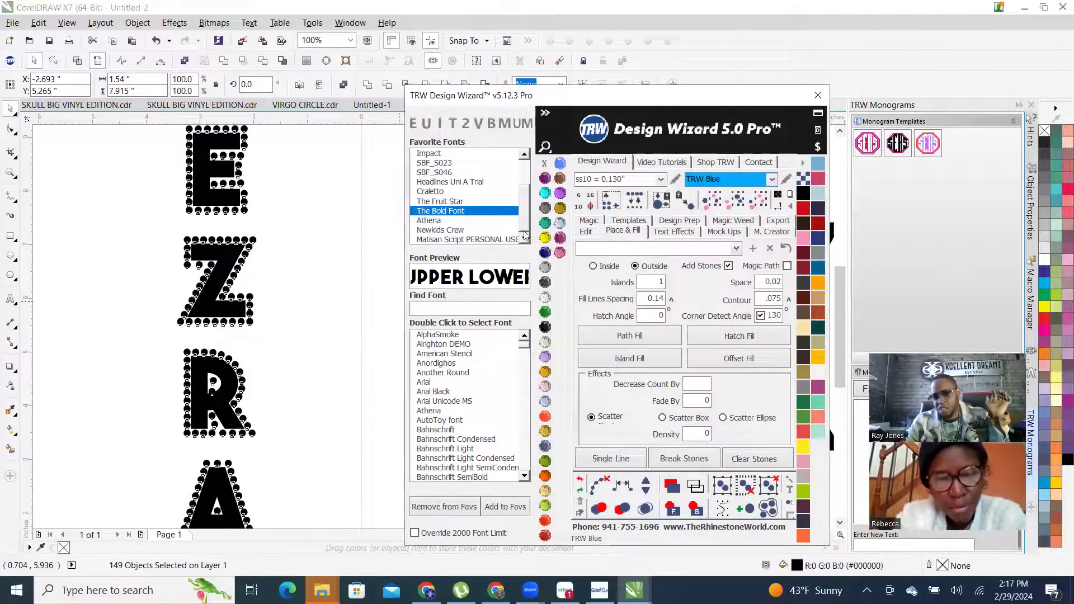
click(329, 226)
scroll(121, 293, down, 3)
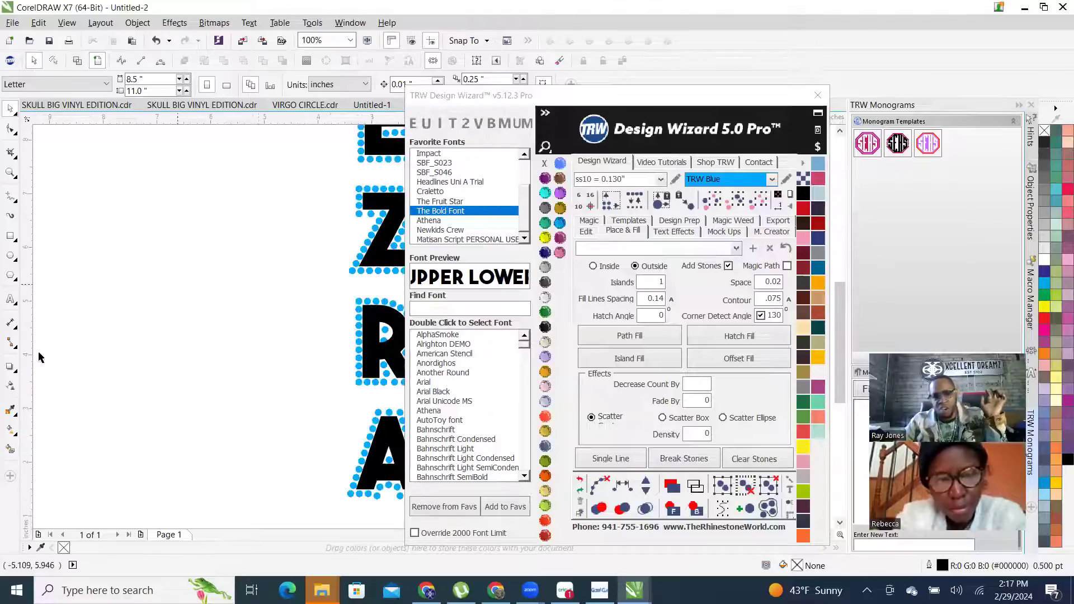
scroll(319, 307, up, 8)
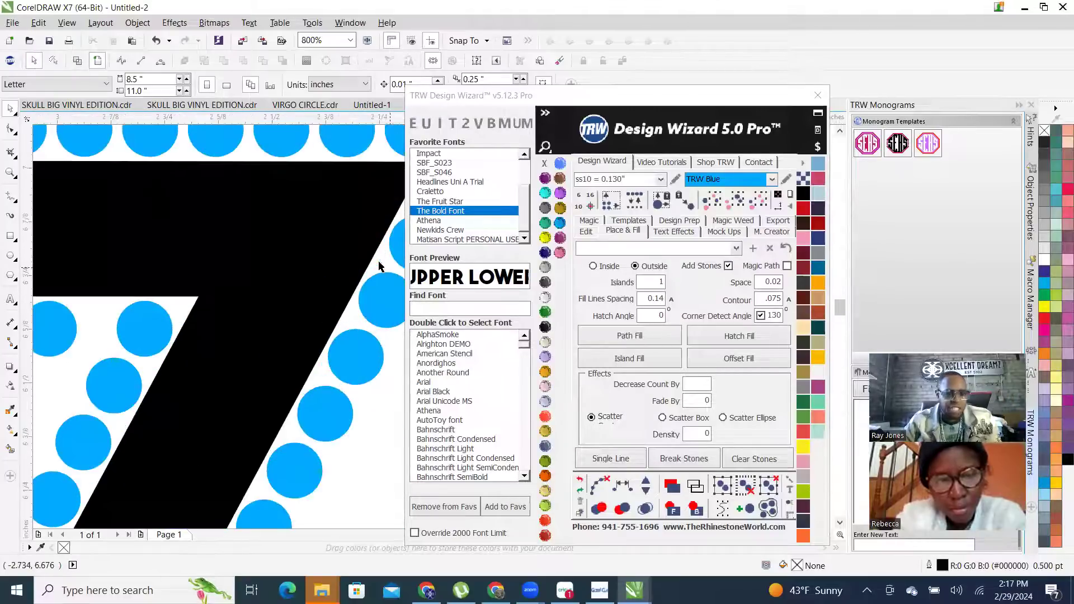
scroll(254, 268, down, 5)
scroll(287, 267, down, 2)
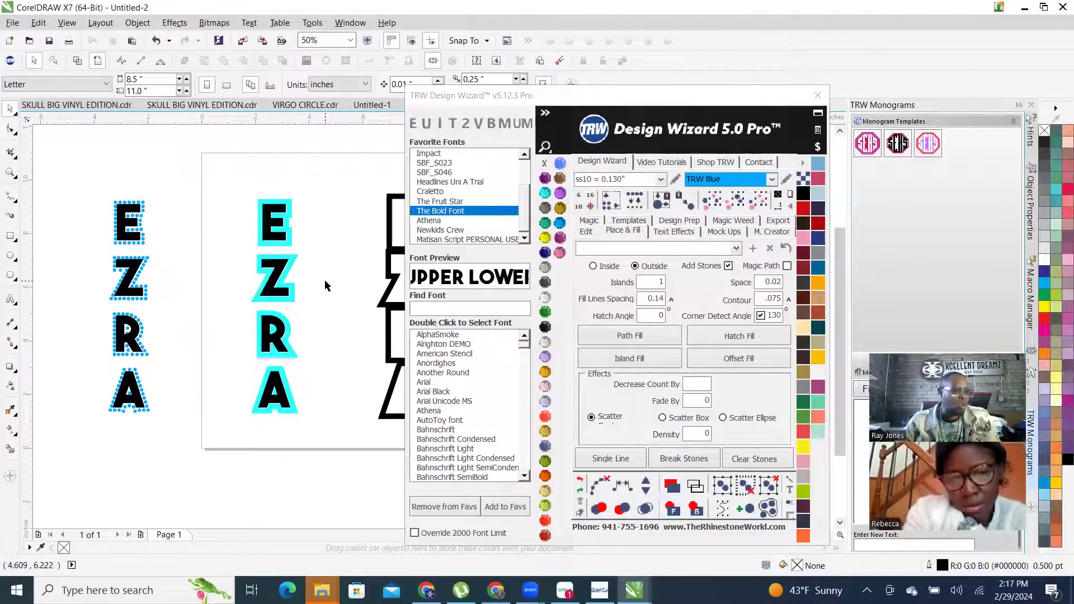
Try an Outside Island Fill on the black EZRA outline, and undo it
scroll(323, 251, down, 1)
scroll(329, 255, up, 2)
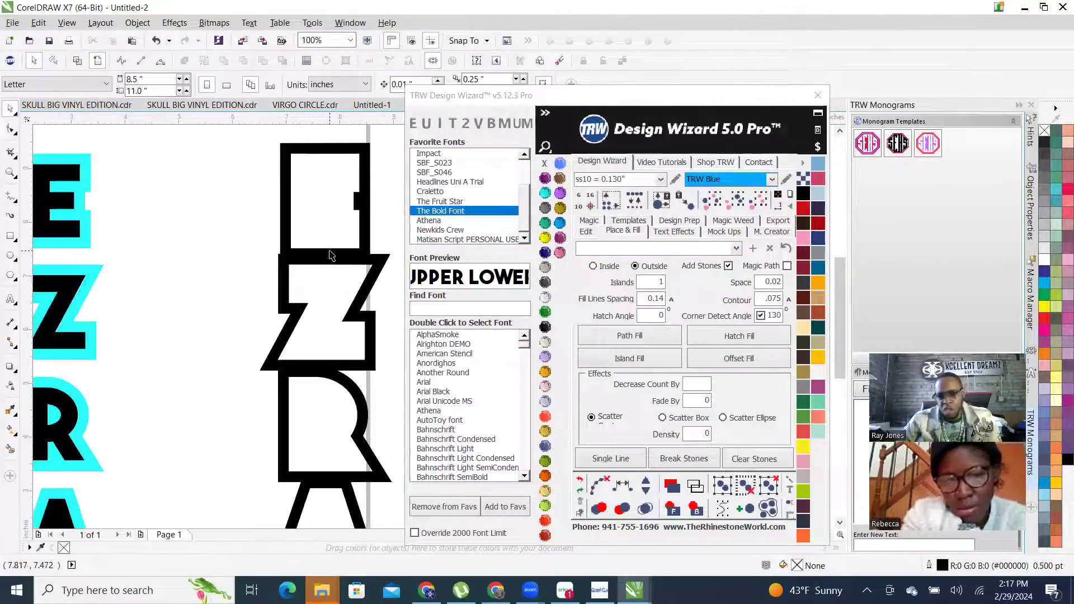
click(353, 255)
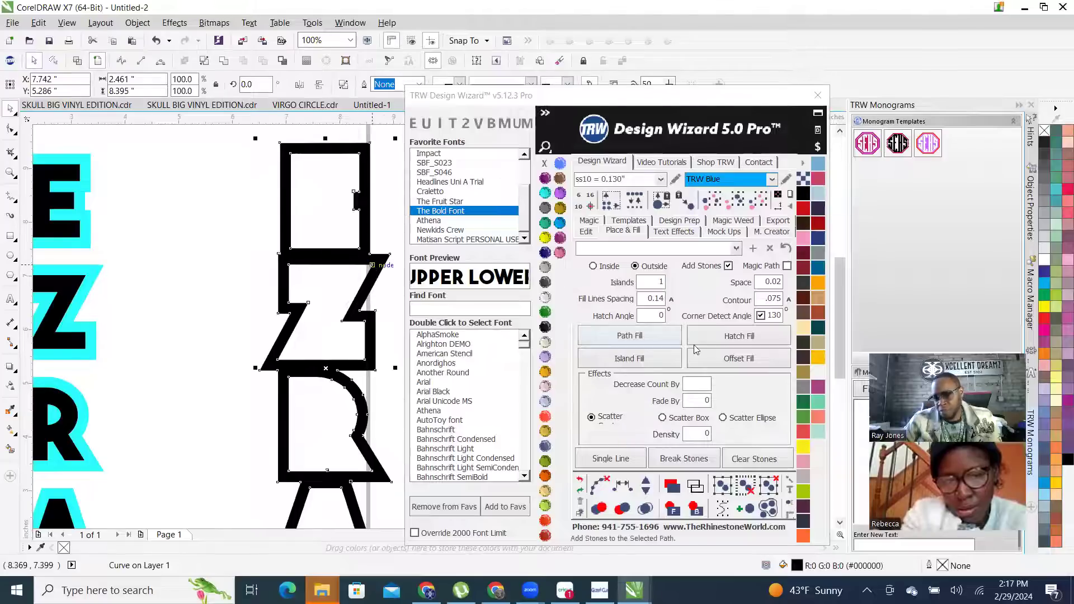
click(663, 358)
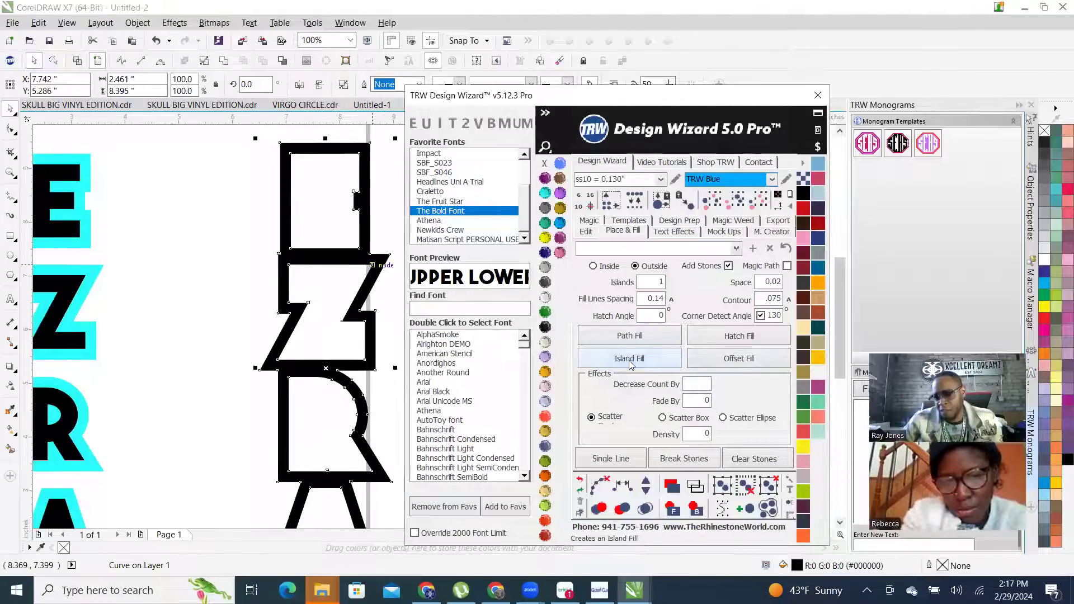
click(581, 481)
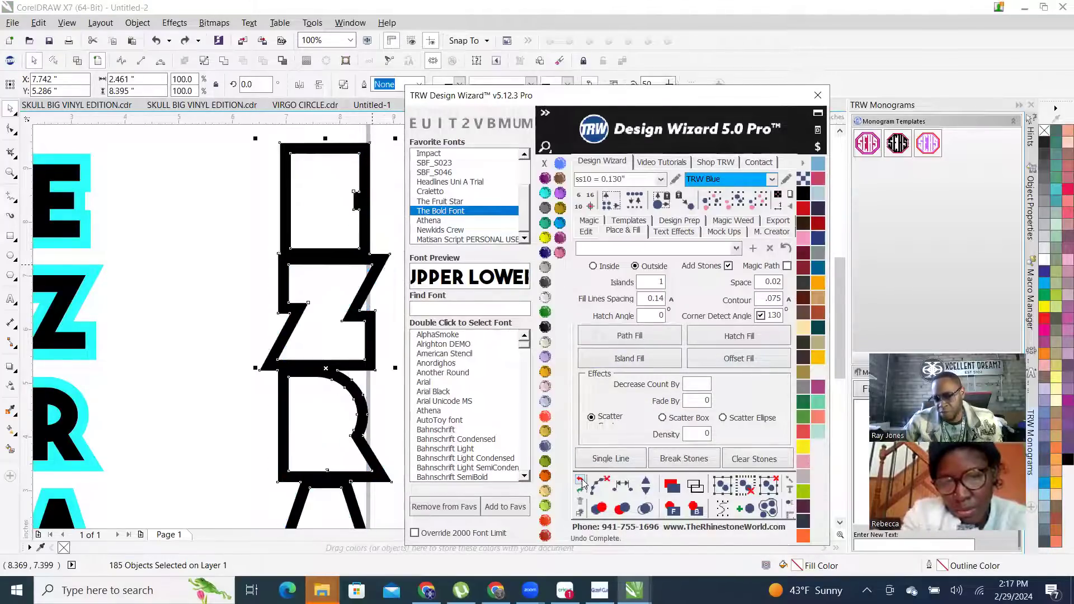
Fill the black EZRA outline with TRW Blue ss10 stones using an Inside Island Fill, and merge the overlapping stones
click(593, 267)
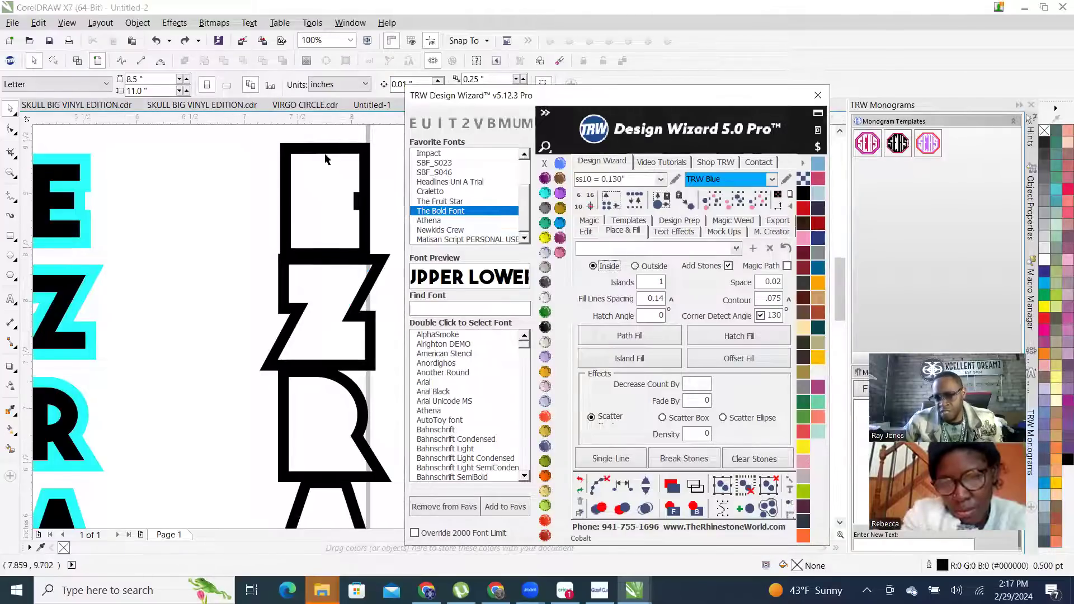
scroll(325, 155, up, 2)
scroll(307, 247, down, 3)
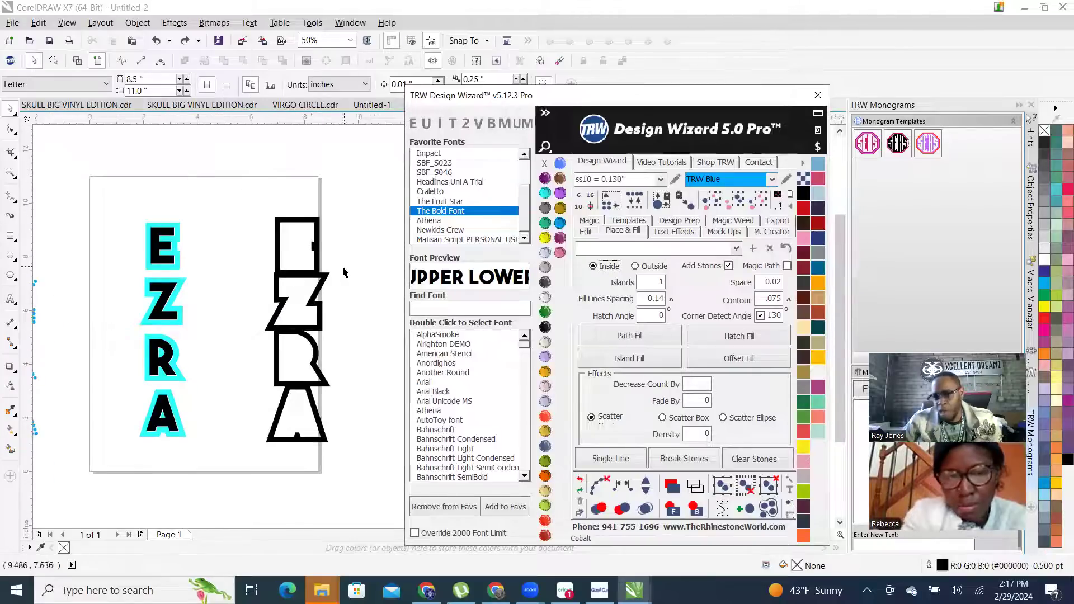
scroll(344, 270, up, 1)
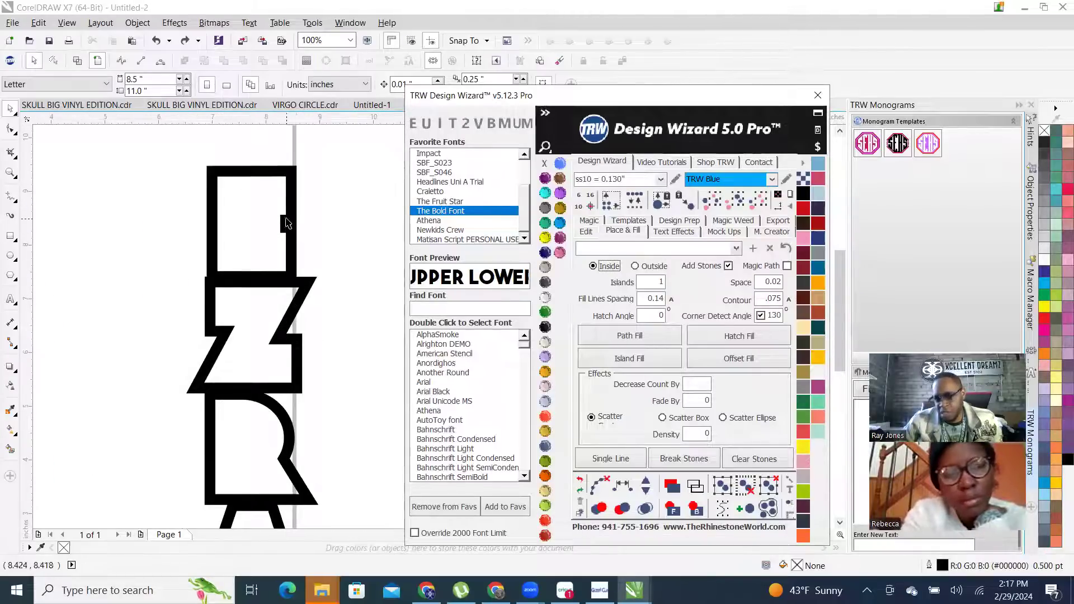
click(287, 223)
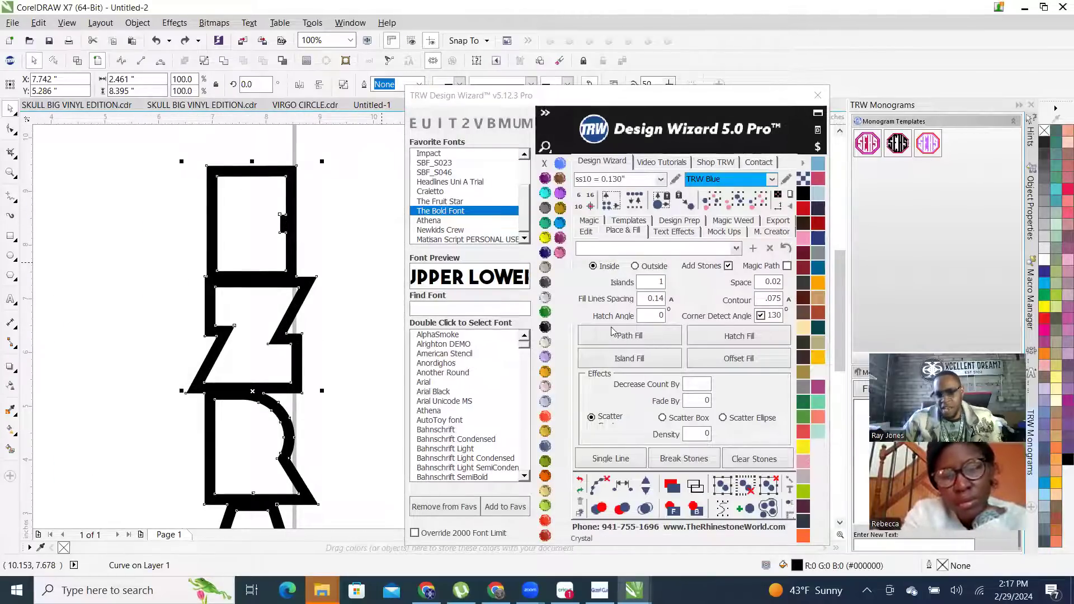
click(622, 358)
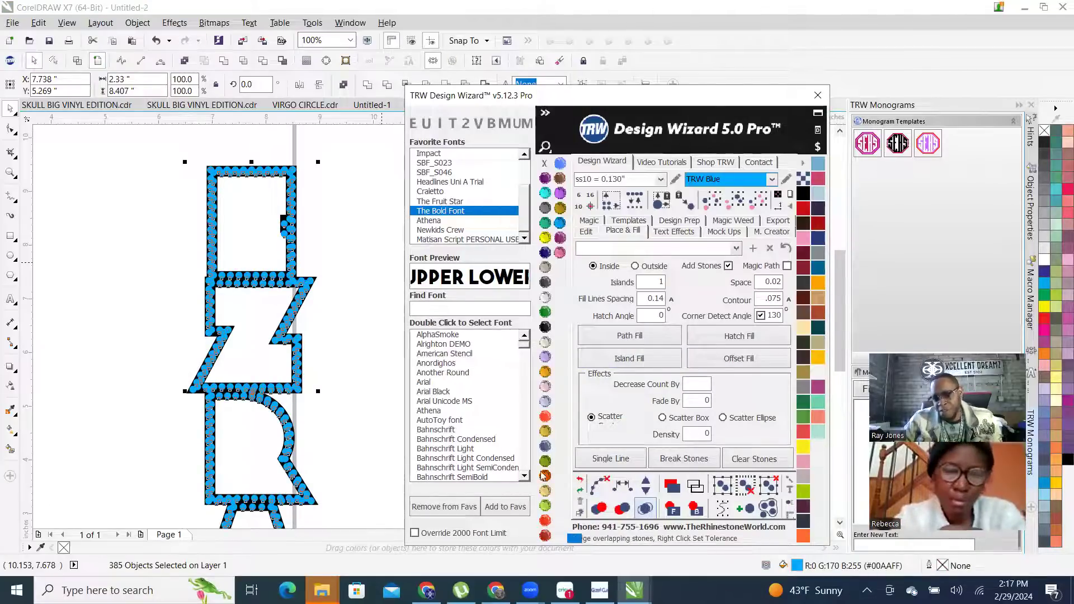
scroll(338, 302, down, 4)
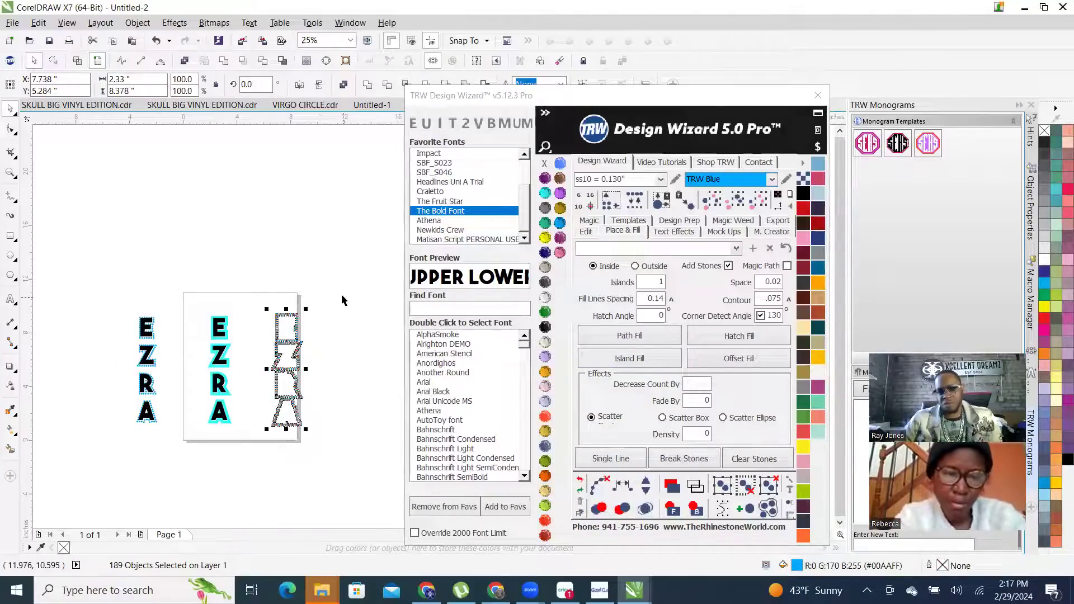
Nudge the stone-filled black outline 5 inches left, back around the aquamarine layer
scroll(276, 363, up, 3)
click(274, 373)
drag(265, 214, 408, 503)
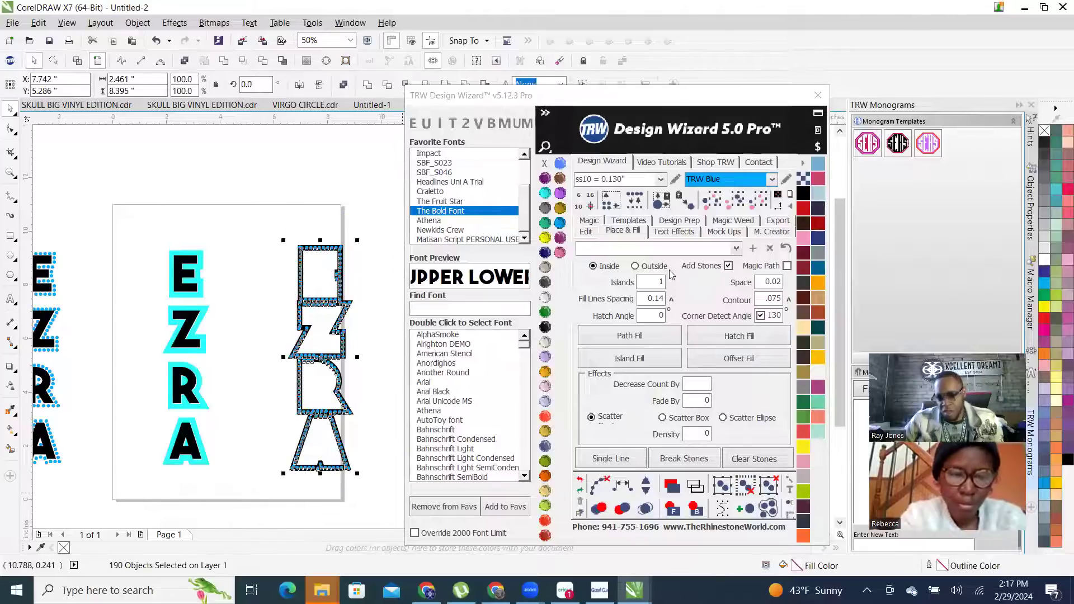
click(586, 231)
click(691, 325)
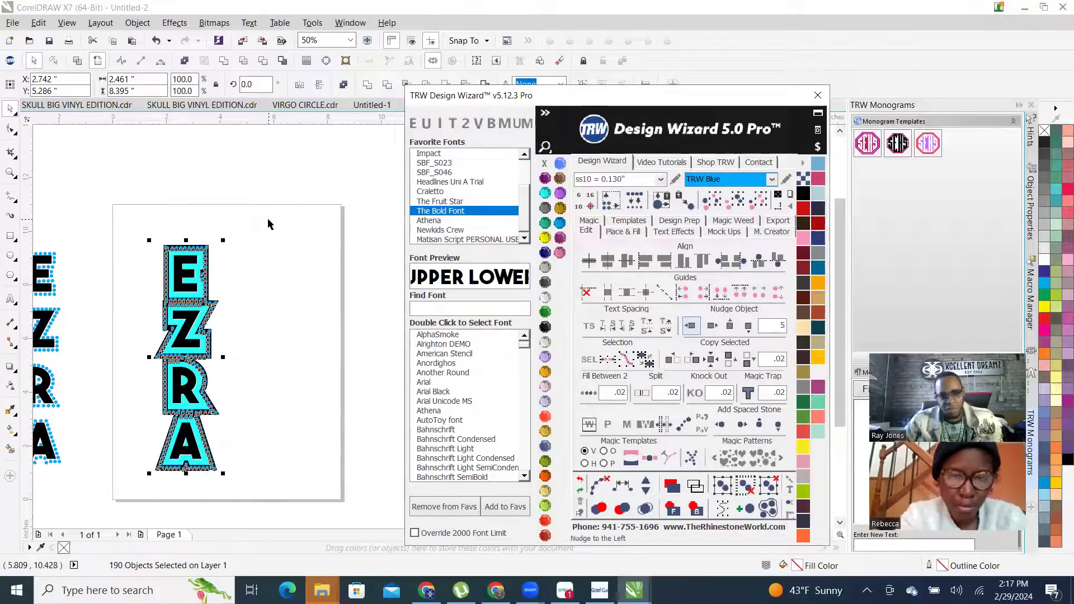
click(301, 317)
Fill the layered EZRA text with Tanzanite ss10 stones using an Inside Hatch Fill, and merge the overlapping stones
scroll(213, 318, up, 2)
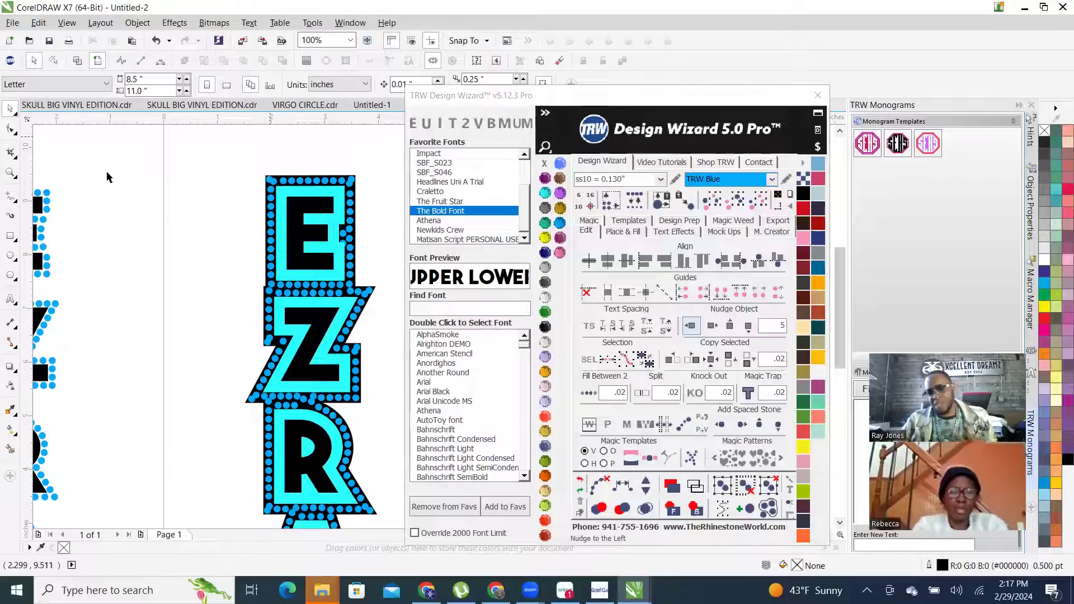
click(560, 193)
click(300, 241)
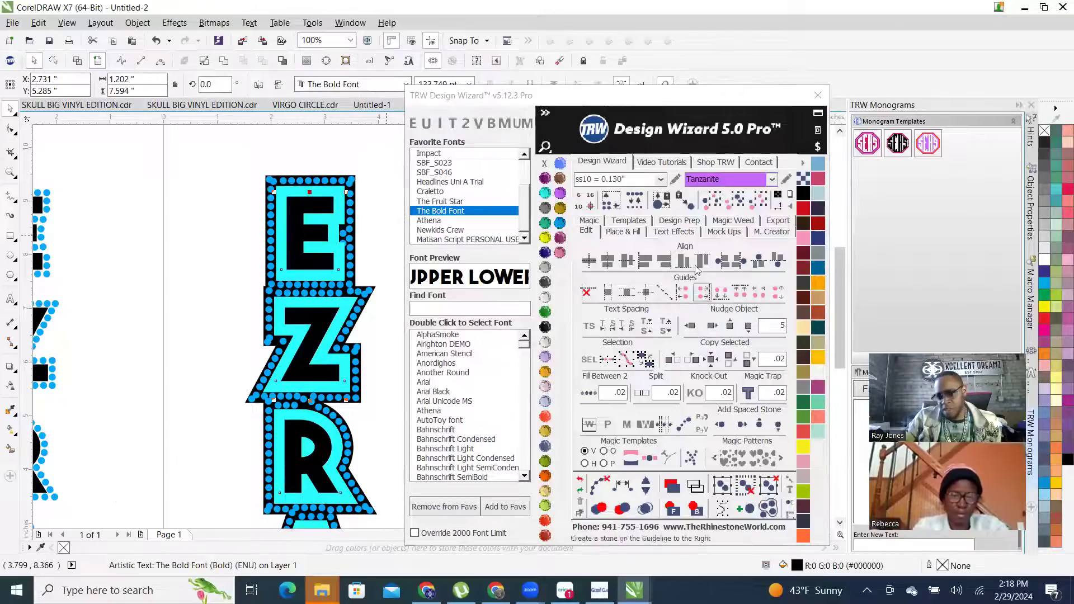
click(623, 231)
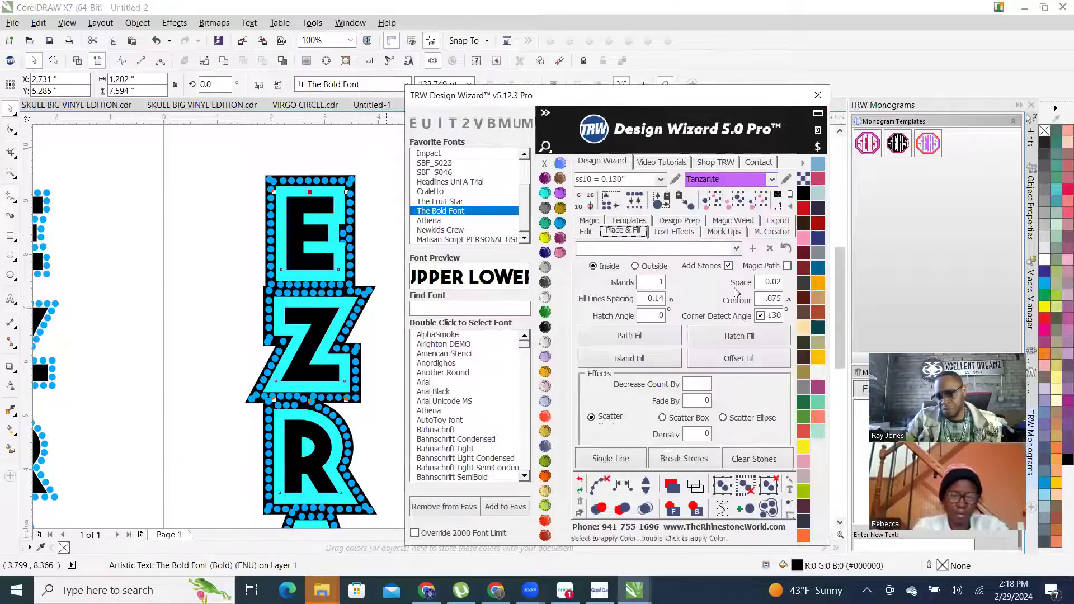
click(724, 343)
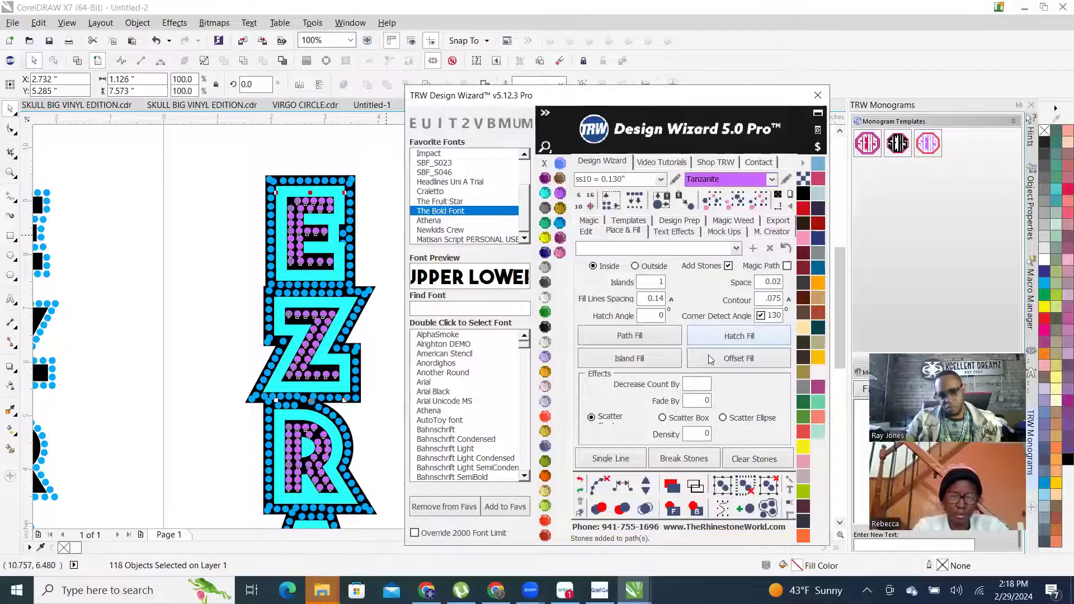
click(647, 508)
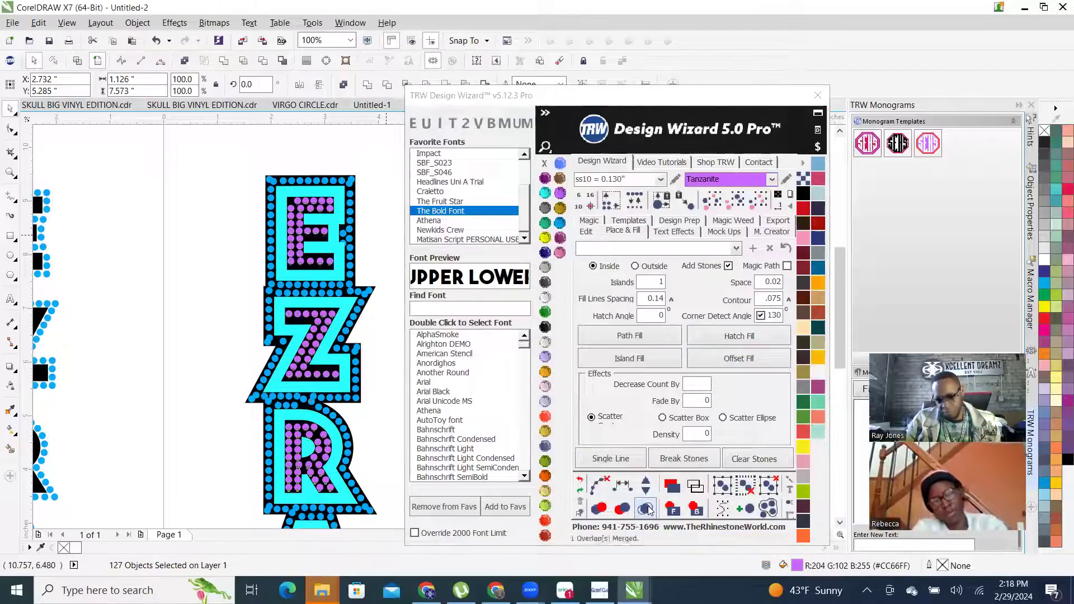
scroll(297, 272, down, 5)
key(Escape)
scroll(297, 273, up, 5)
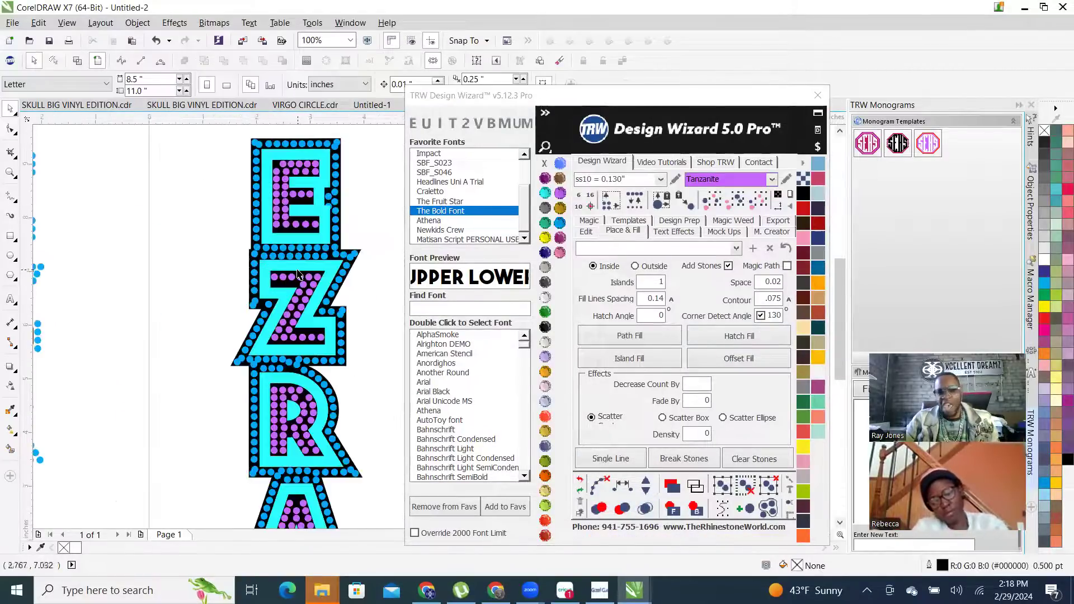
Nudge the aquamarine layer 5 inches right, out of the layered EZRA design
click(297, 273)
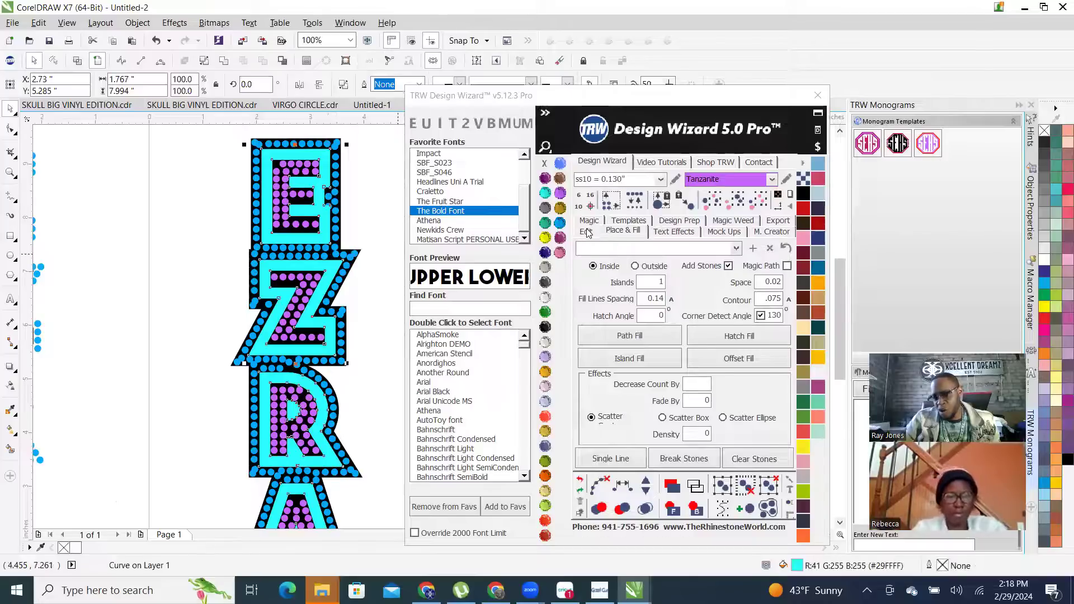
click(587, 232)
click(712, 325)
scroll(231, 272, down, 5)
scroll(231, 272, up, 5)
scroll(231, 273, down, 2)
scroll(351, 280, up, 2)
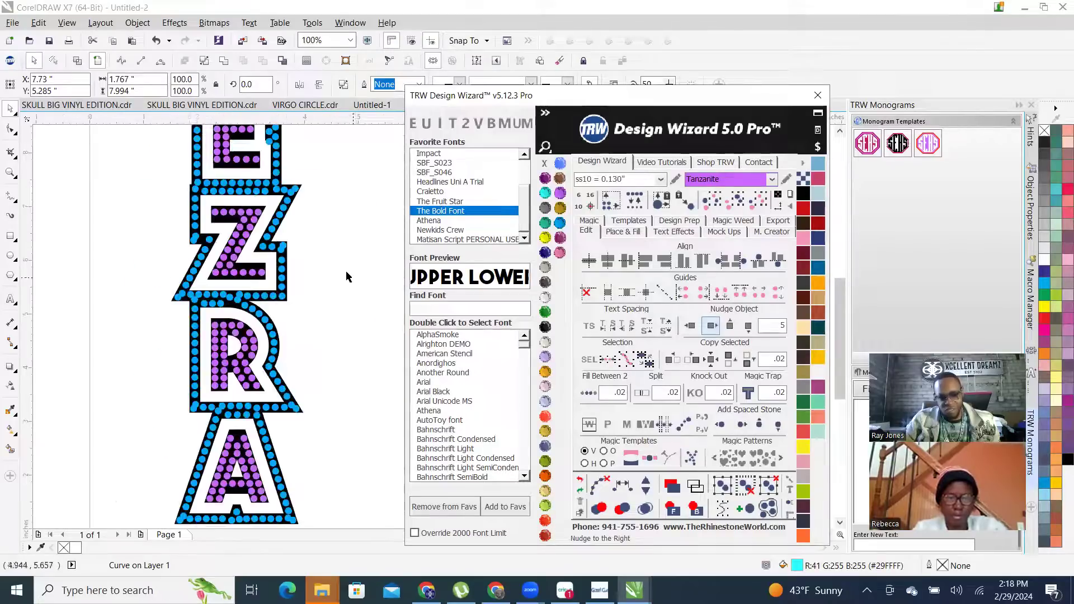
scroll(352, 279, down, 3)
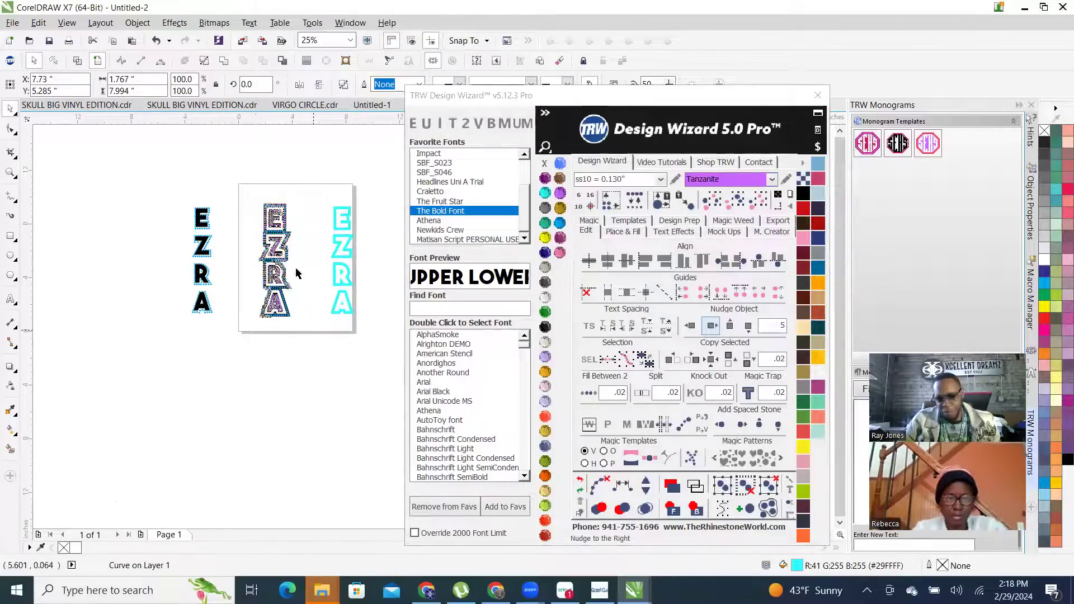
Create a Womens Burn-Out Shirt Front mockup with simulated stones from the black-outlined EZRA design
click(274, 246)
scroll(270, 221, up, 1)
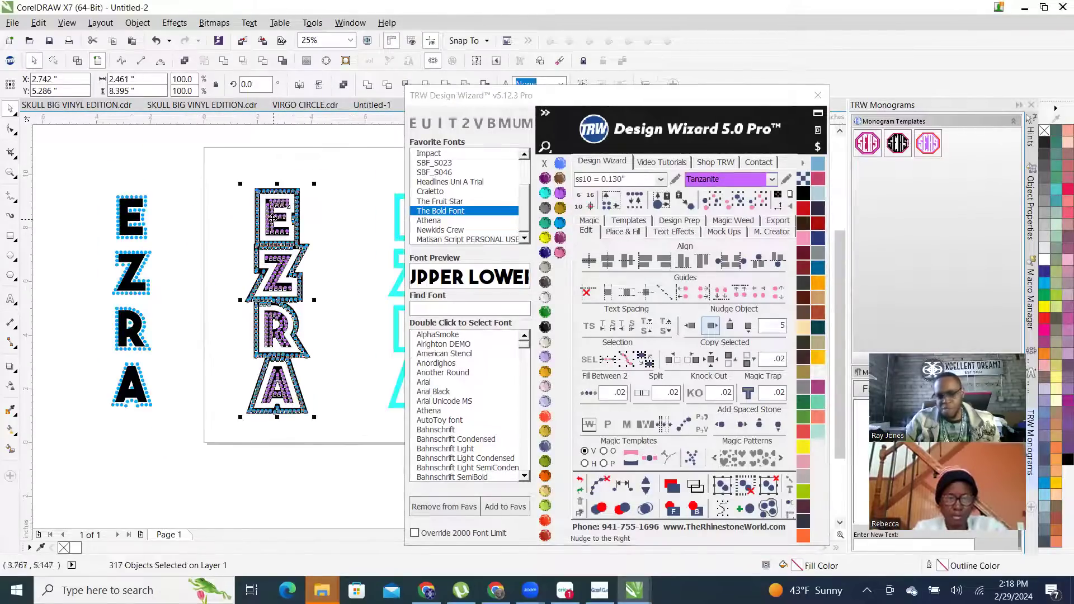
click(626, 234)
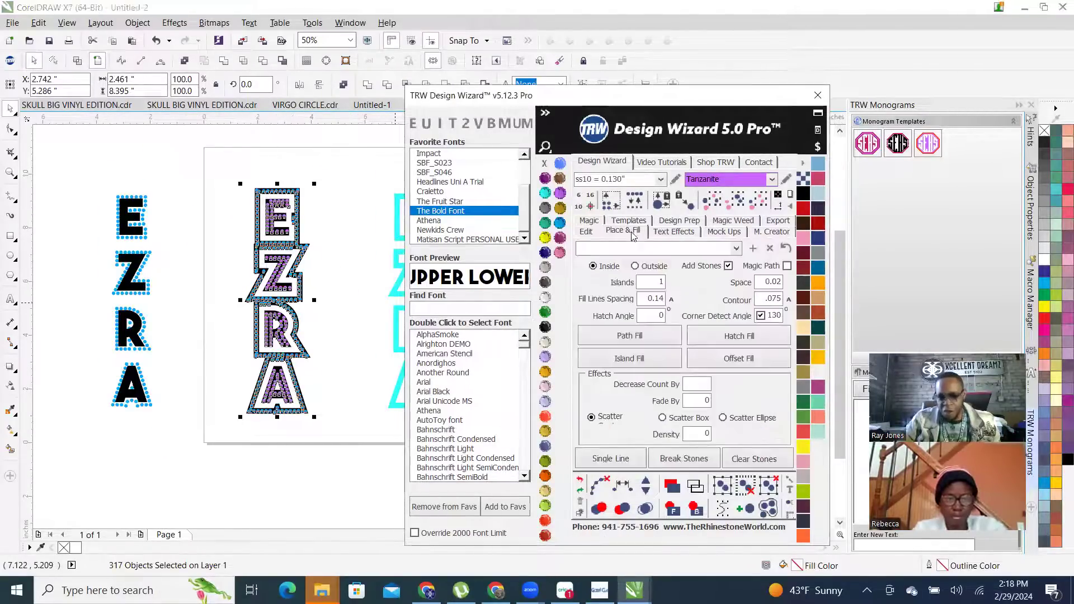
click(723, 231)
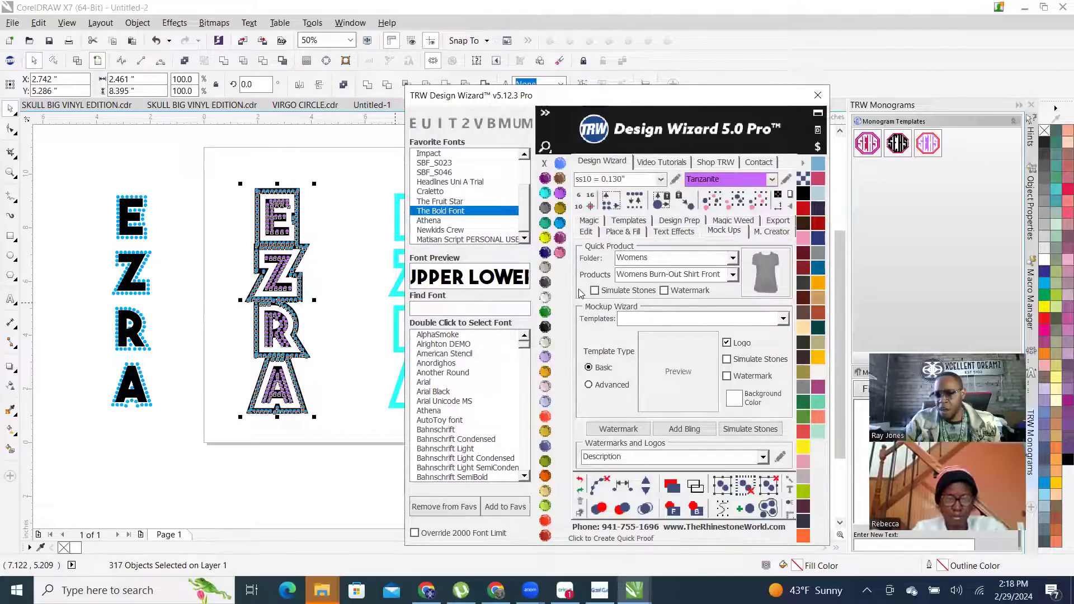
click(752, 277)
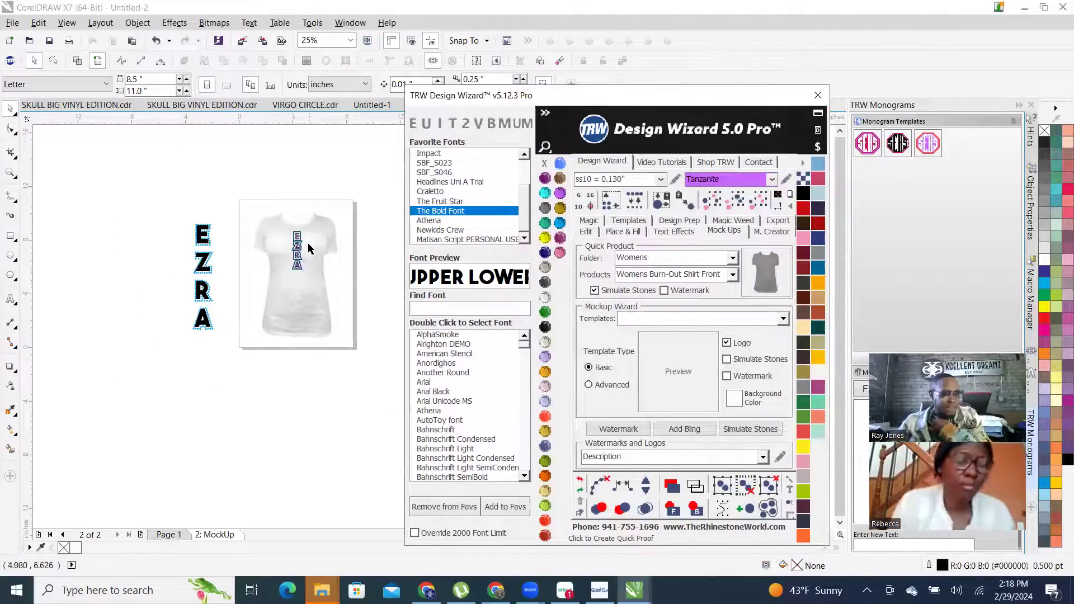
Shift the mockup shirt slightly upward behind the EZRA design and color it Jet Black
click(326, 281)
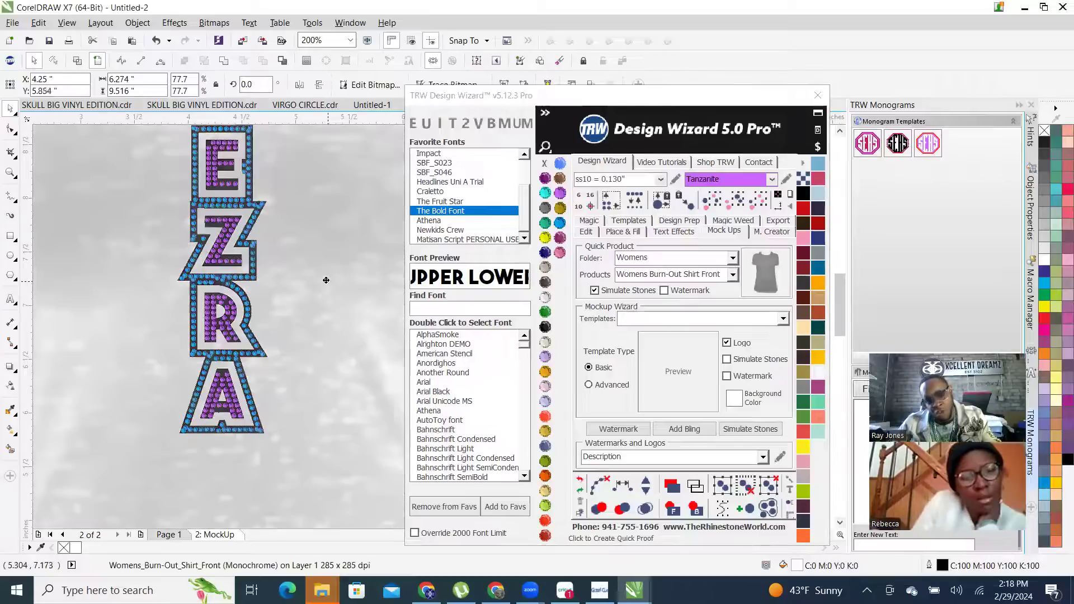
drag(327, 272, 328, 261)
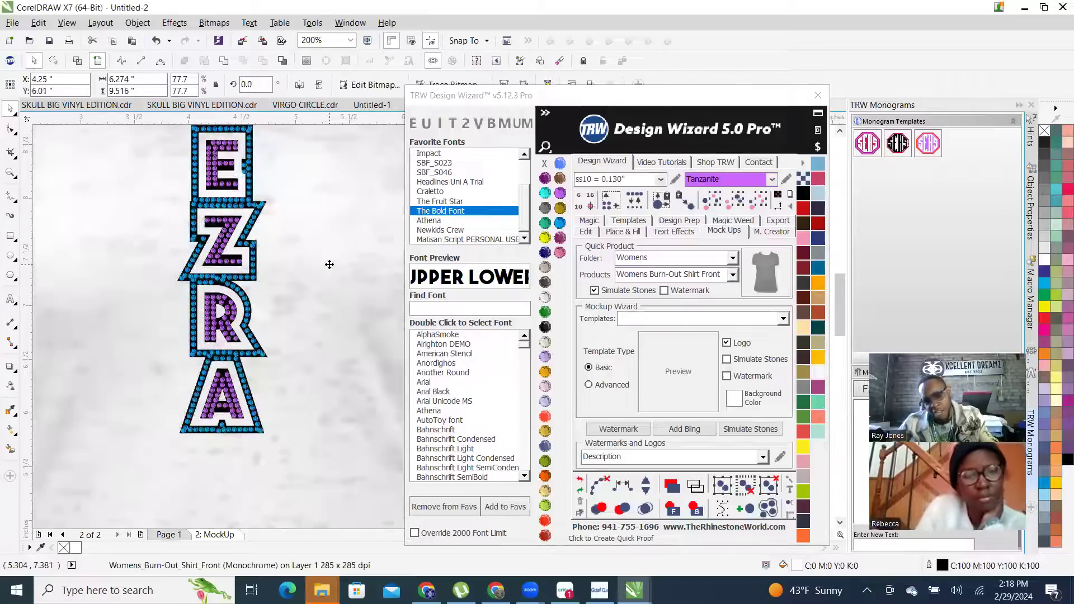
click(547, 327)
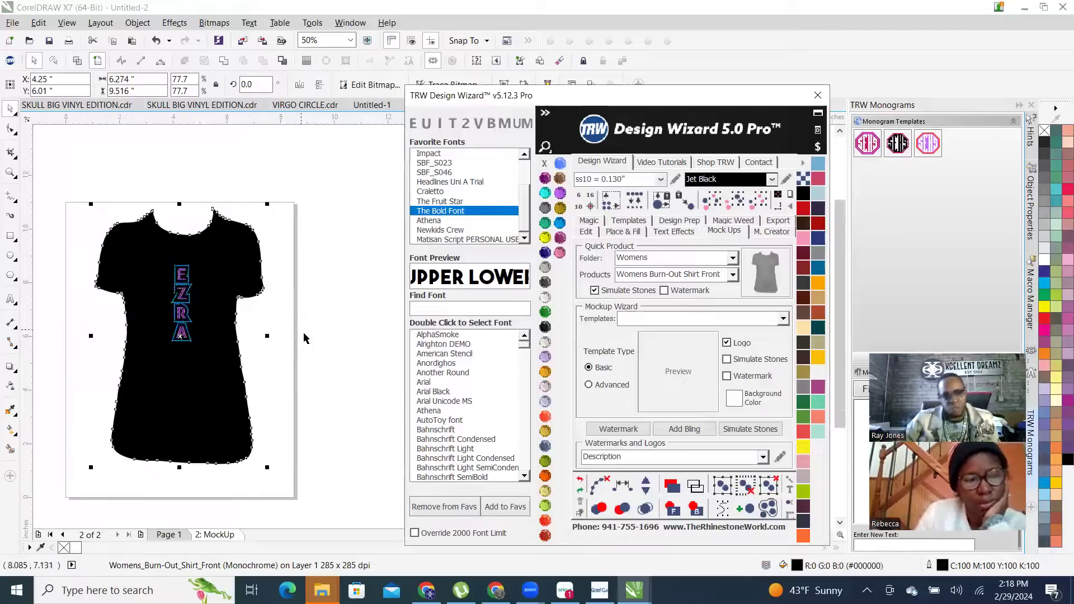
click(295, 324)
scroll(283, 252, up, 2)
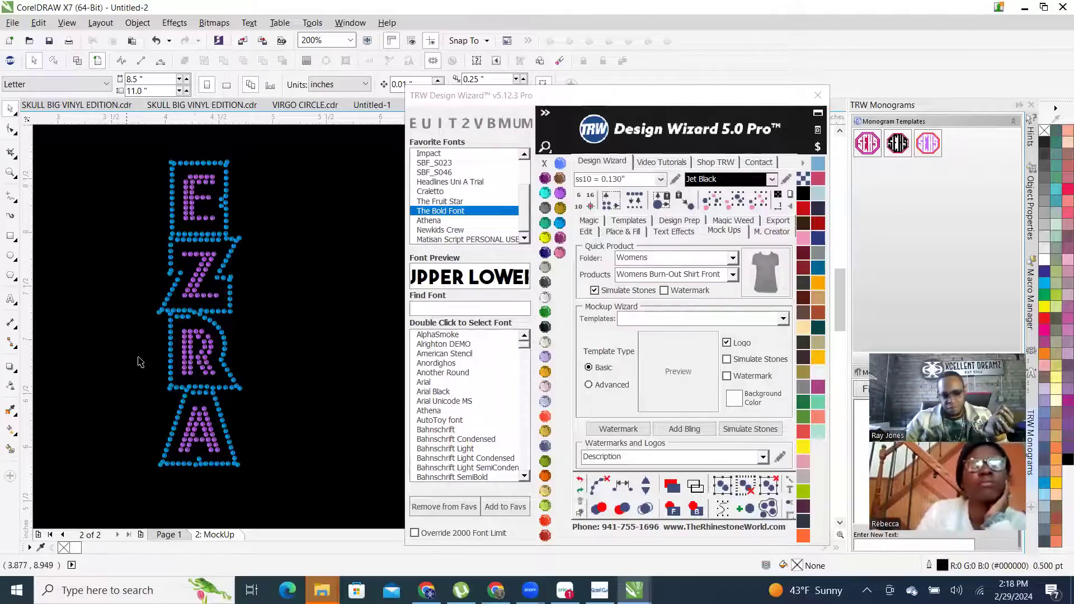
On Page 1, move the blue-stone EZRA text between the layered design and the aquamarine layer, and create a burn-out shirt mockup from it
key(Page_Up)
scroll(276, 319, down, 2)
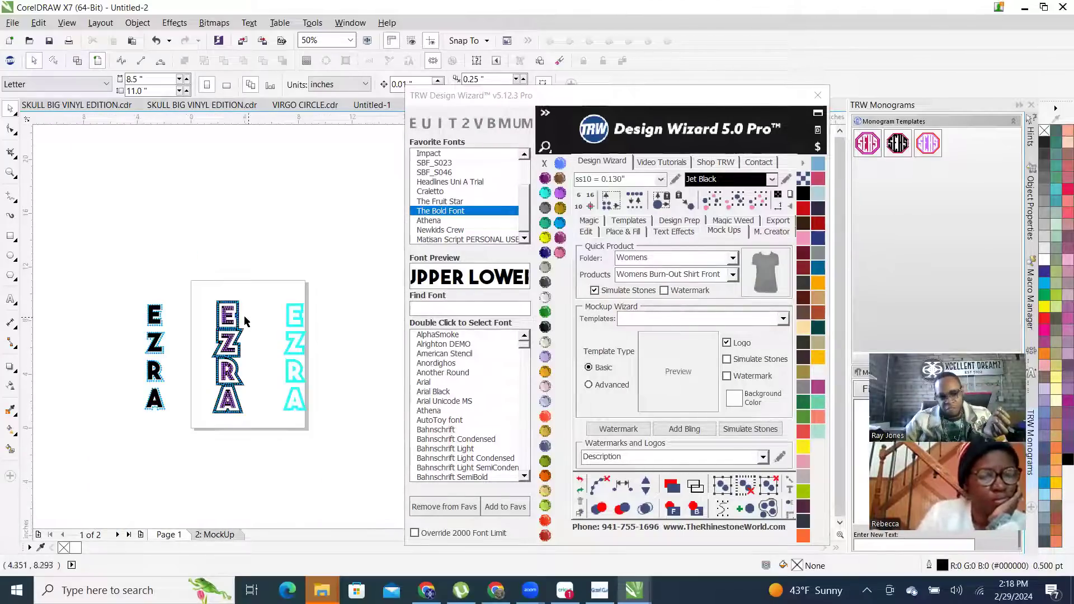
drag(111, 285, 175, 434)
drag(157, 355, 265, 354)
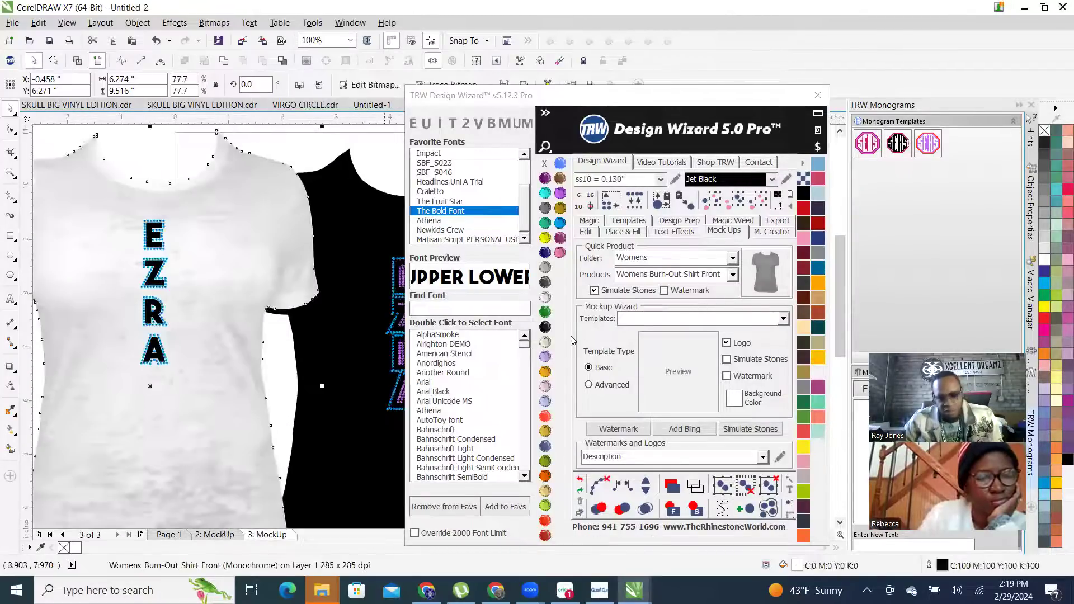
Color the second mockup shirt Jet Black, adjust its EZRA design's position on the chest, and compare both black shirts
drag(255, 197, 311, 388)
scroll(279, 296, up, 2)
drag(275, 285, 276, 305)
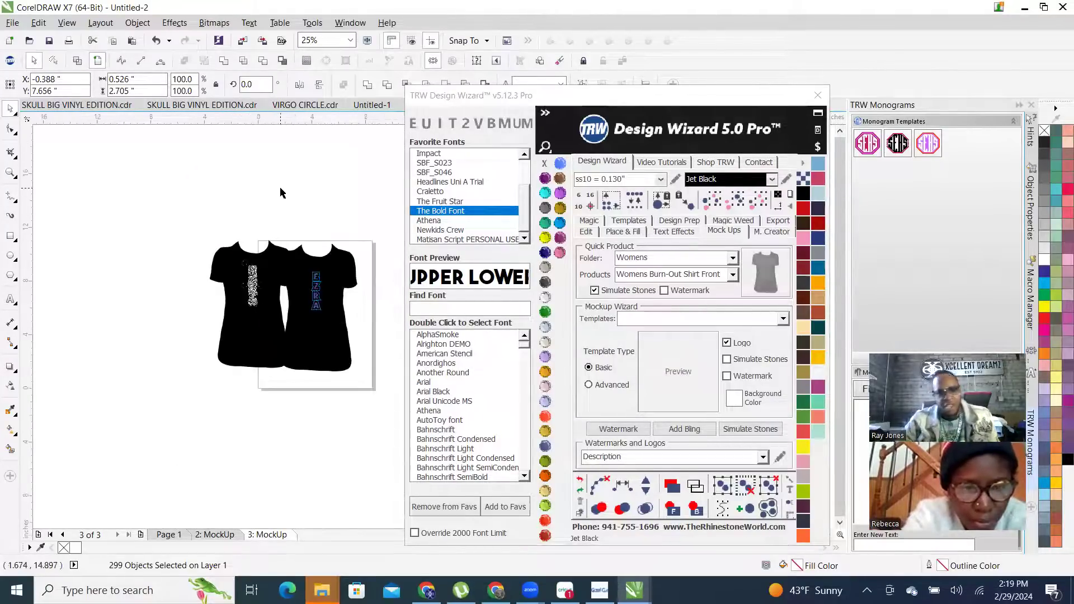
scroll(214, 292, up, 1)
scroll(216, 287, down, 1)
scroll(291, 309, up, 1)
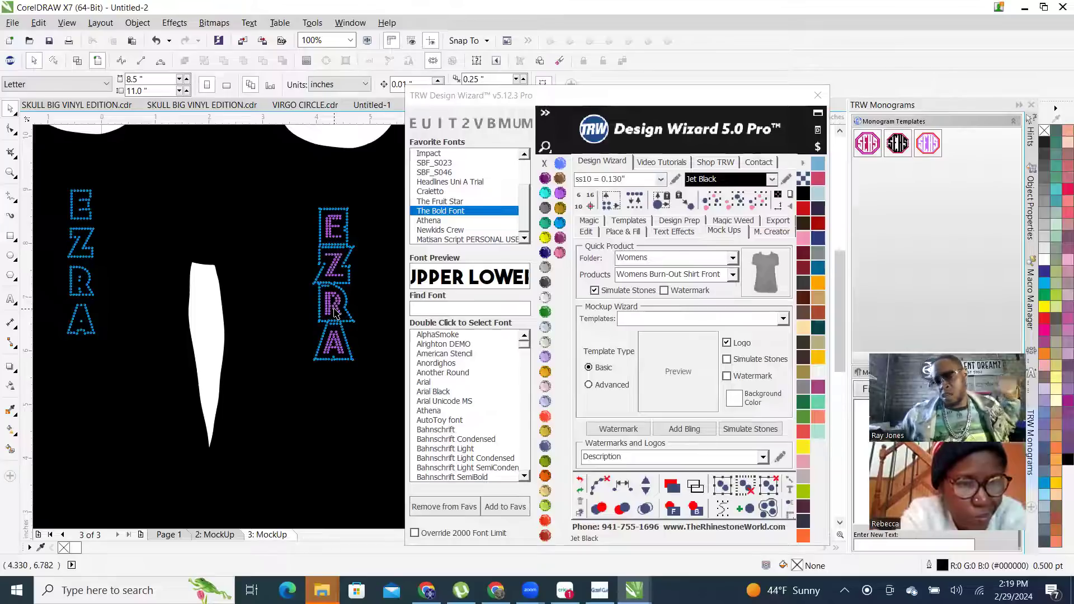
On Page 1, fill the blue-stone EZRA text with Citrine ss10 stones using an Inside Hatch Fill, and merge the overlapping stones
click(166, 534)
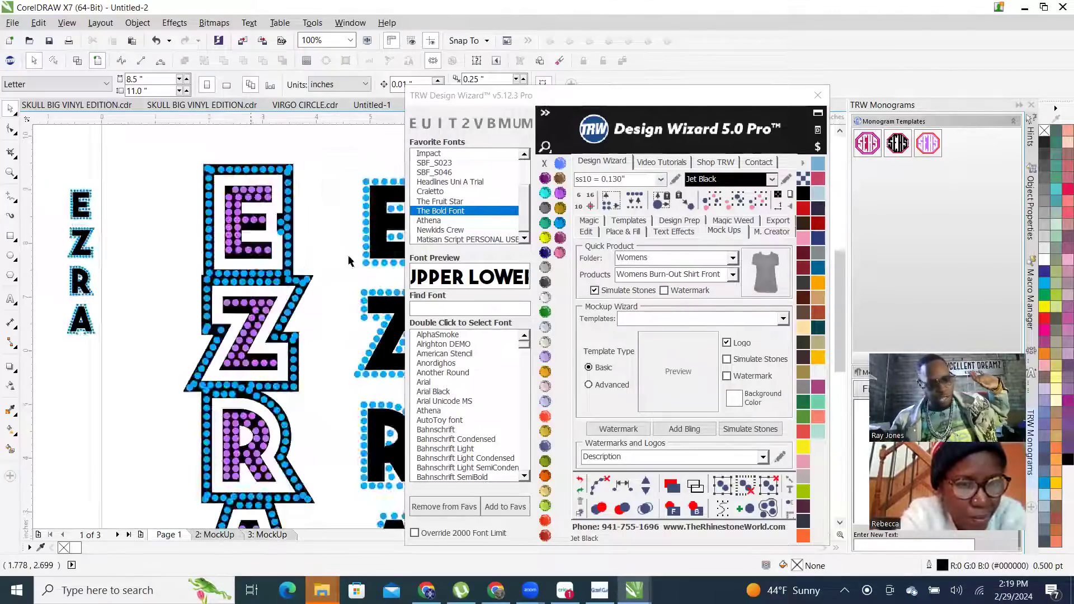
scroll(285, 242, up, 3)
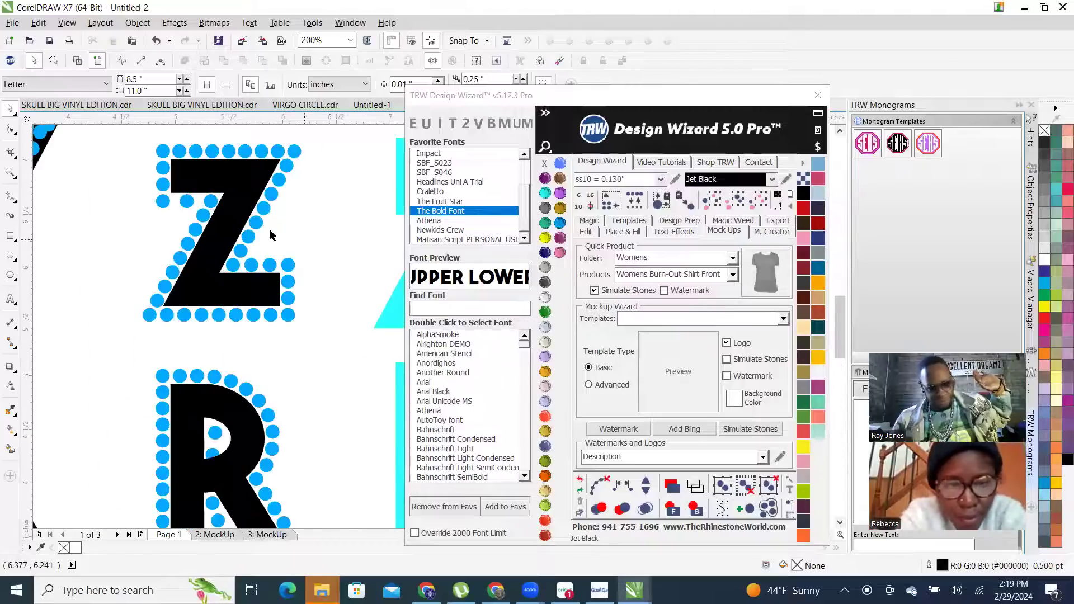
click(248, 194)
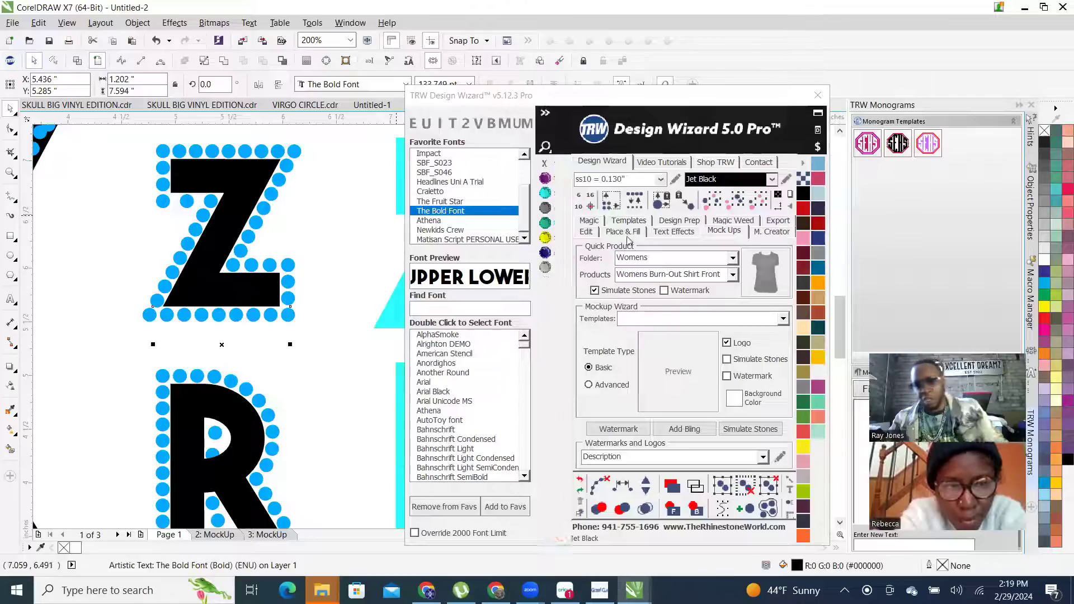
scroll(302, 226, down, 3)
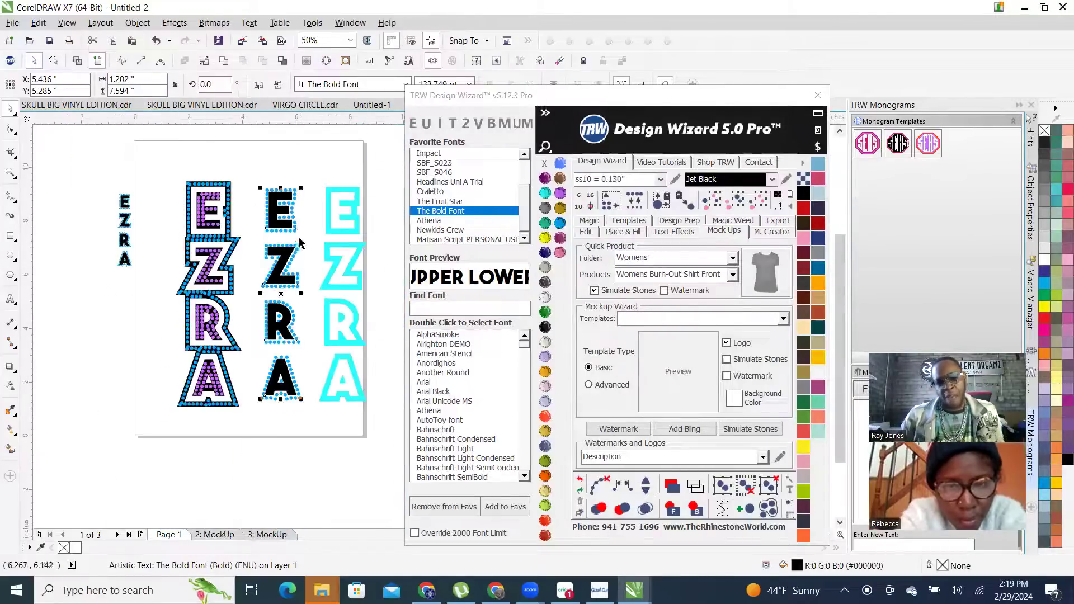
scroll(302, 226, up, 2)
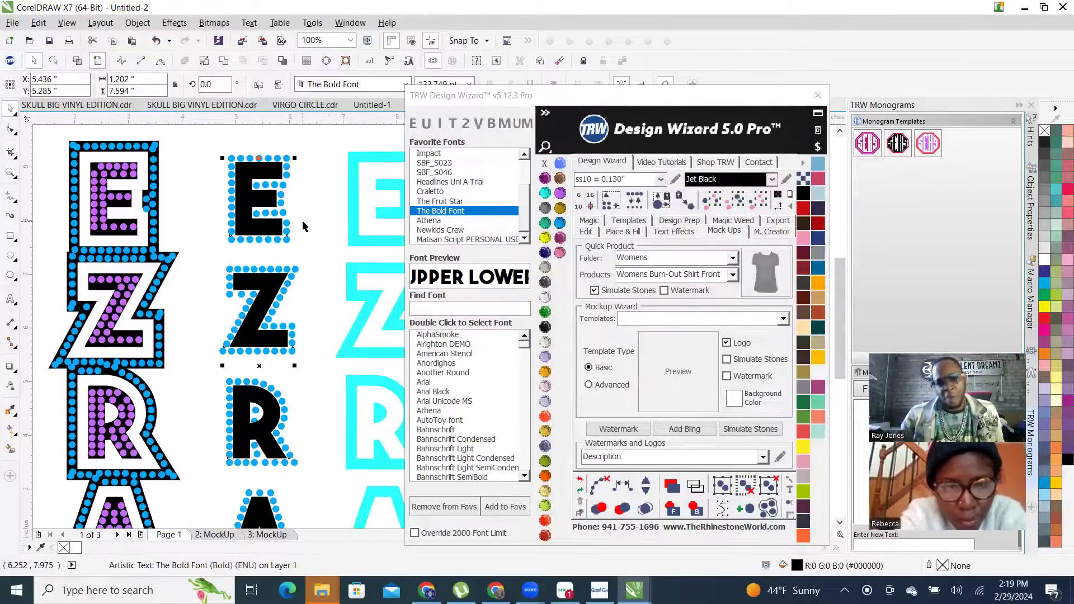
click(625, 239)
click(623, 232)
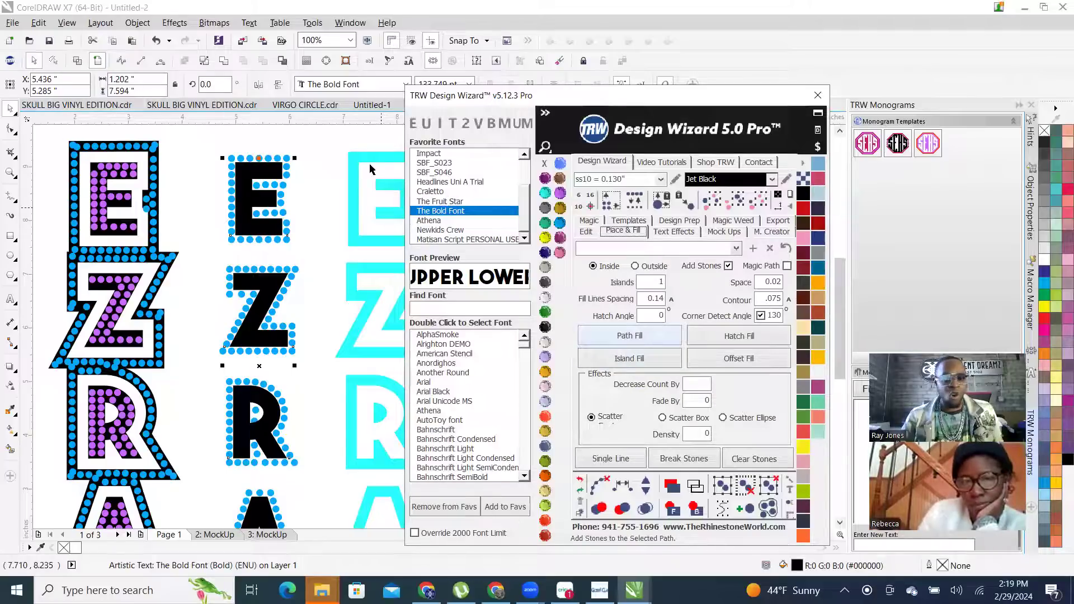
click(322, 179)
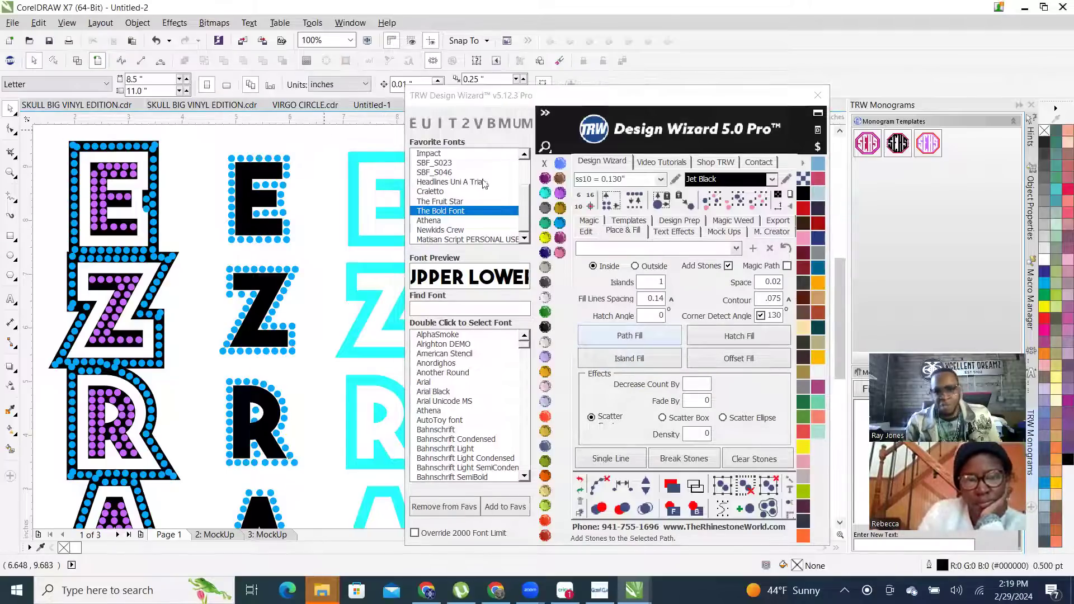
click(545, 237)
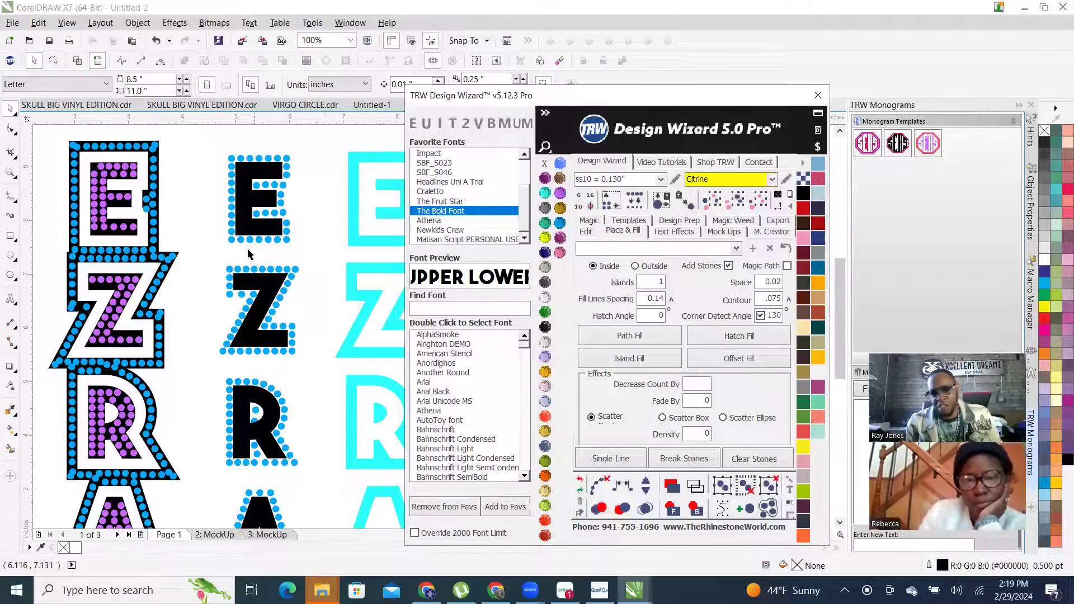
click(247, 231)
click(738, 336)
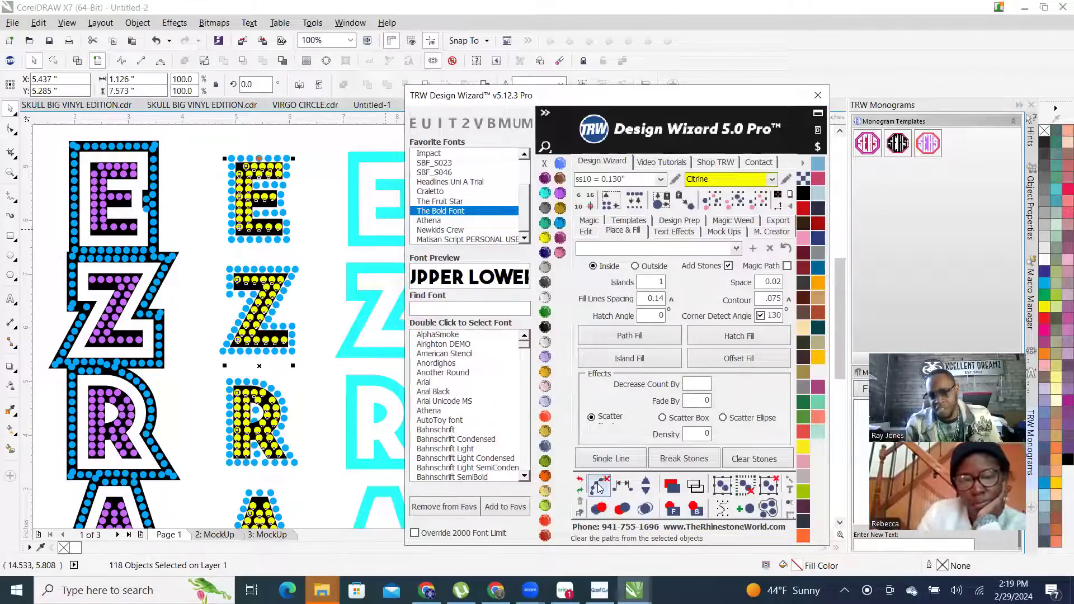
click(647, 513)
scroll(273, 338, down, 3)
scroll(273, 339, up, 1)
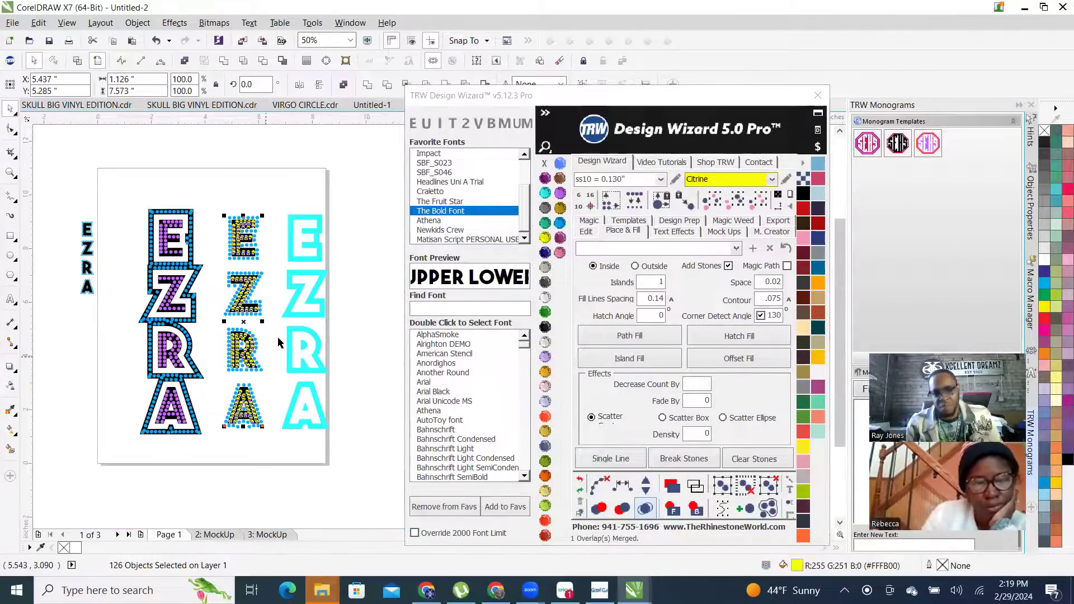
Create a Womens Burn-Out Shirt Front mockup with simulated stones from the Citrine-filled EZRA text, and place it beside the two black shirts
click(273, 339)
drag(215, 194, 285, 455)
click(725, 230)
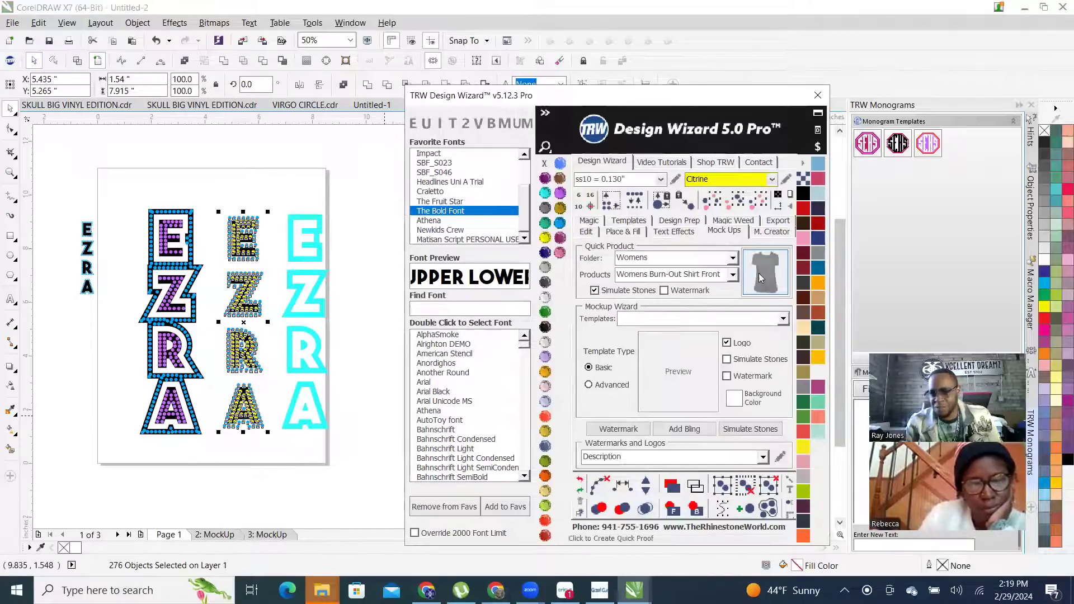
click(764, 272)
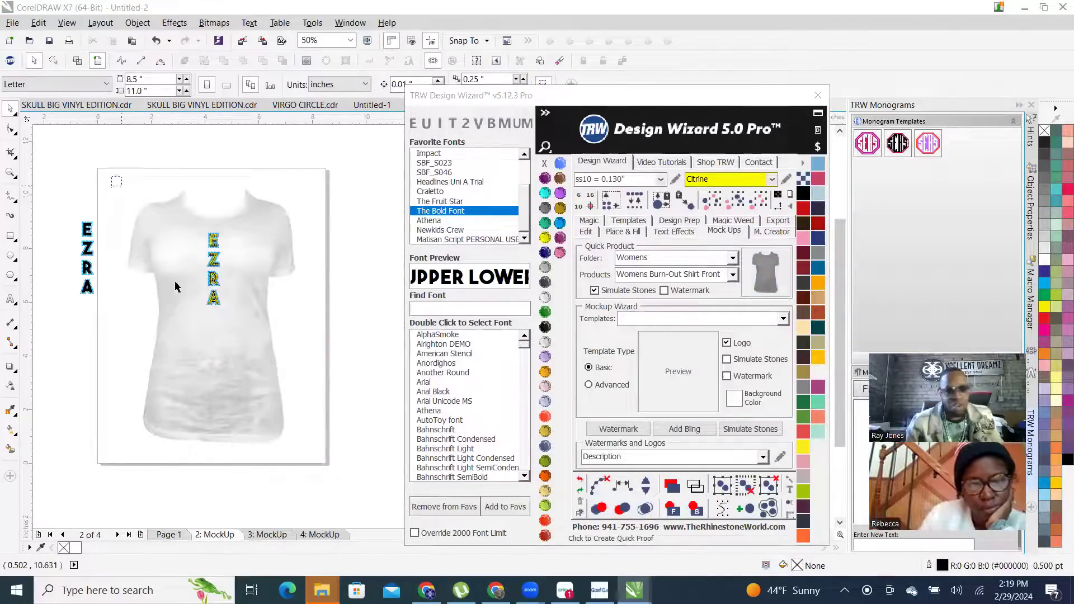
drag(359, 471, 359, 471)
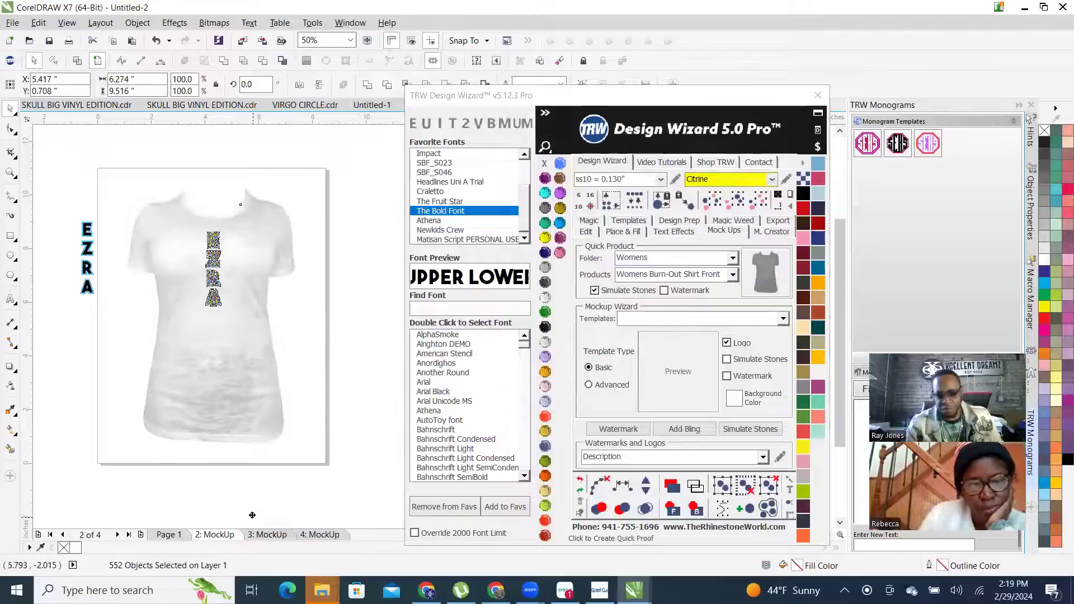
drag(252, 515, 363, 384)
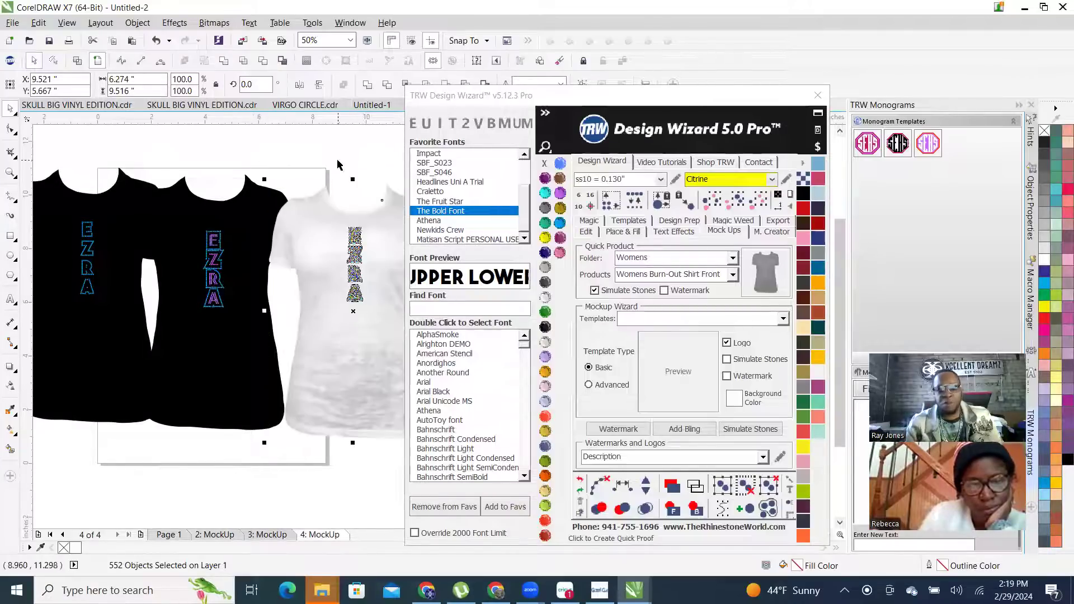
Color the third mockup shirt, with the Citrine-filled EZRA design, Jet Black
click(393, 195)
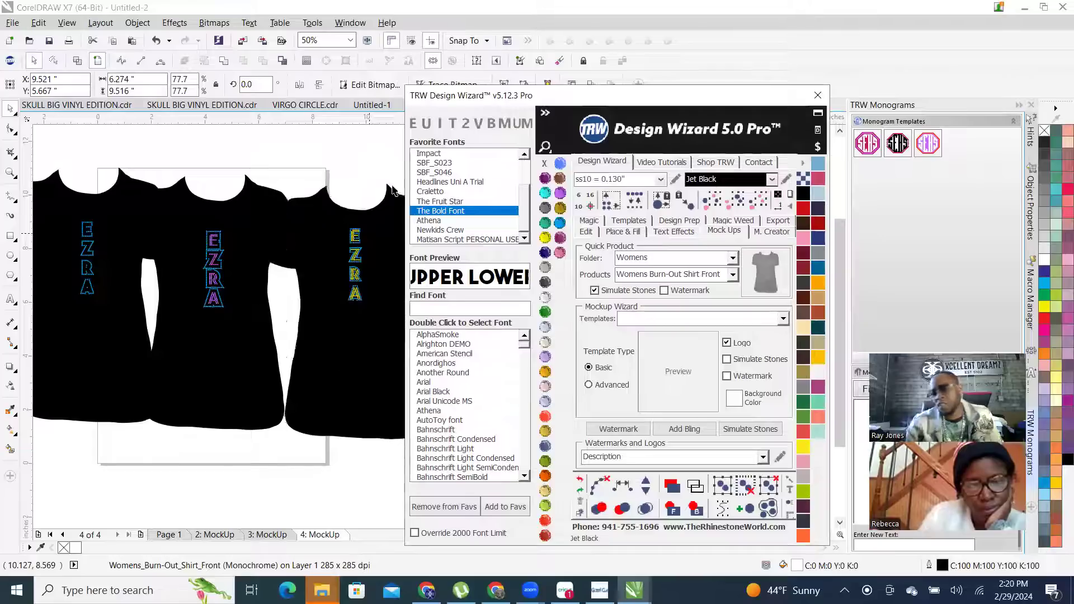
key(Escape)
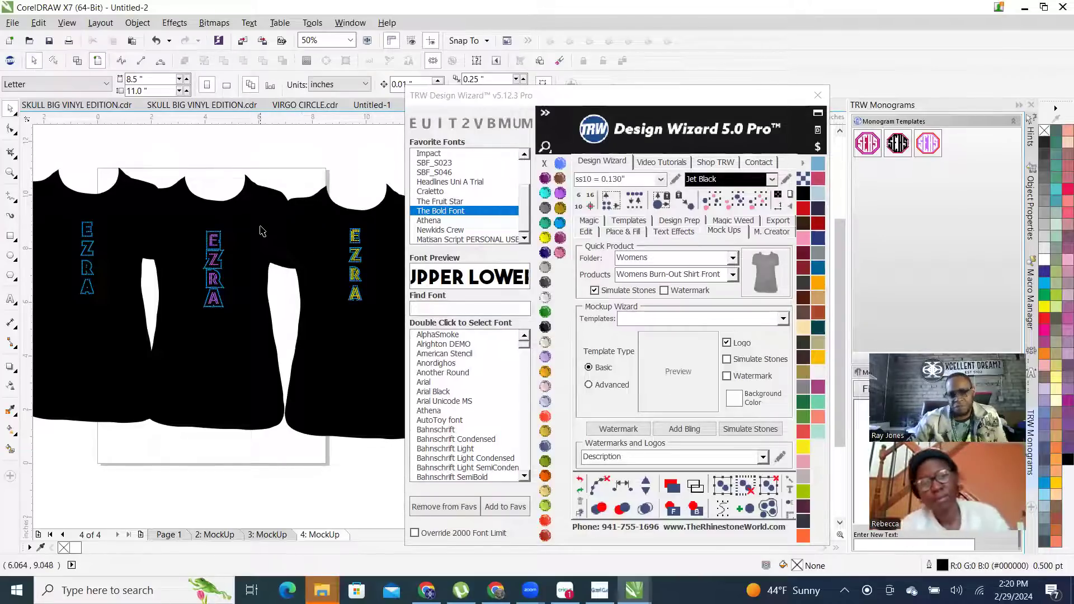
Move the Design Wizard window aside and examine the rhinestone EZRA designs on the three black shirts up close and side by side
scroll(262, 230, down, 2)
scroll(290, 177, up, 2)
scroll(289, 178, up, 1)
scroll(291, 185, down, 2)
scroll(302, 193, up, 1)
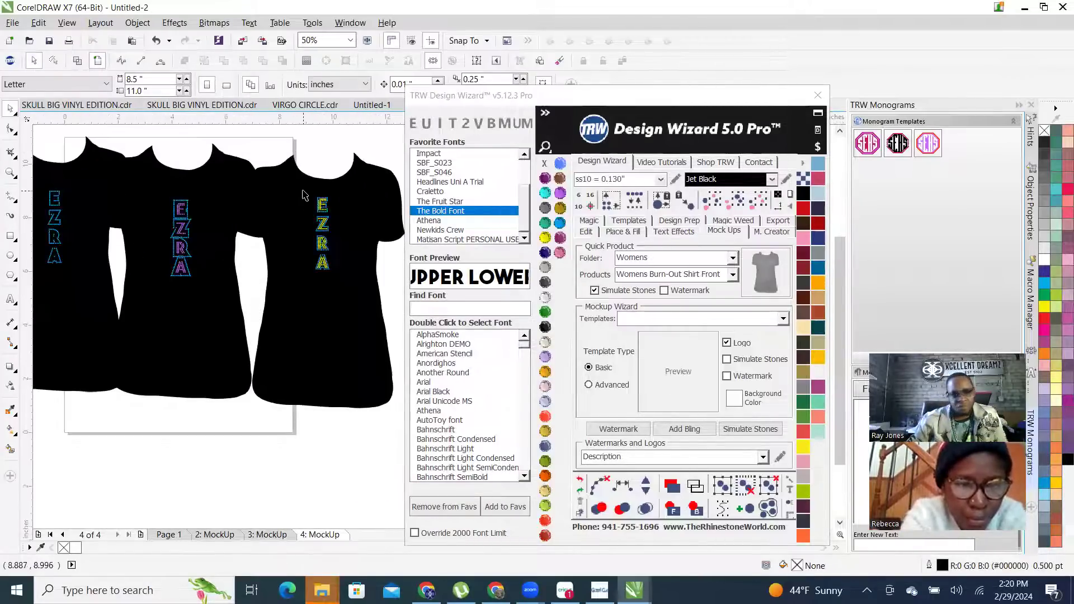
drag(596, 99, 857, 92)
scroll(164, 203, down, 2)
scroll(164, 202, up, 2)
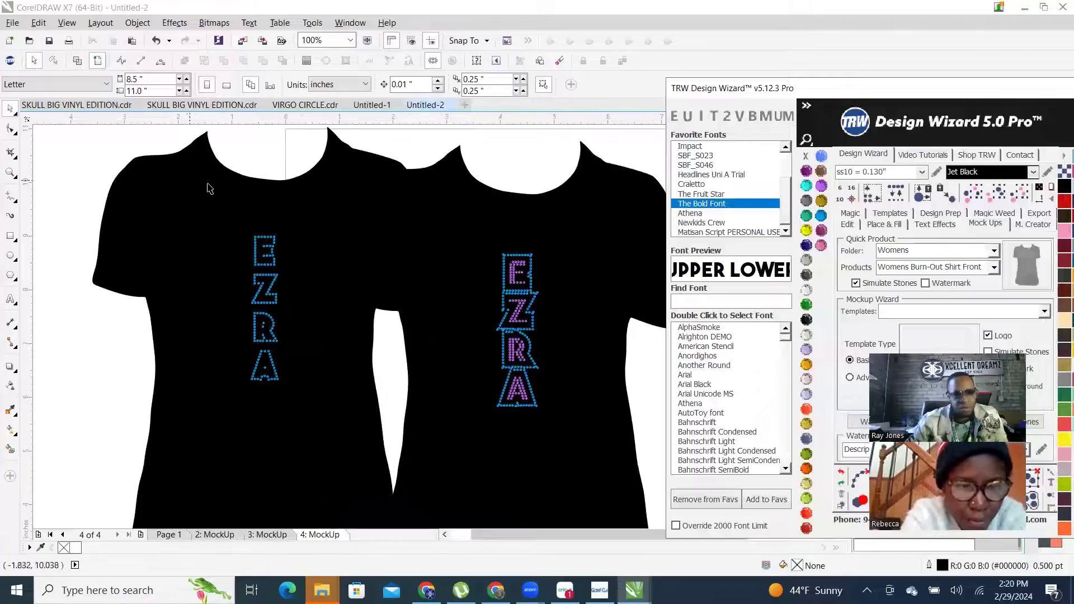
scroll(290, 198, down, 1)
scroll(435, 203, up, 1)
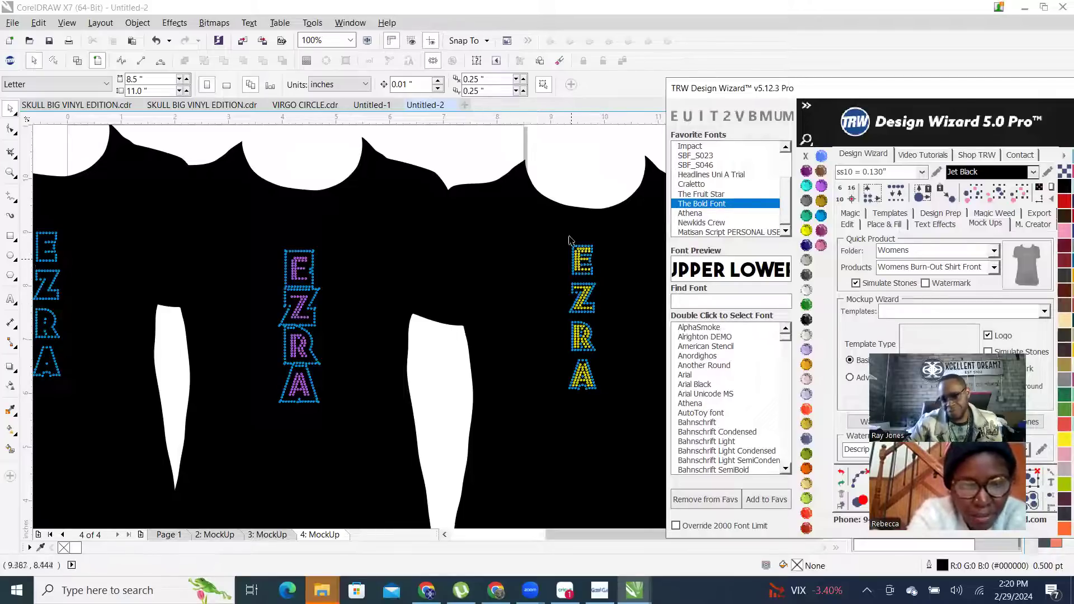
scroll(567, 221, down, 1)
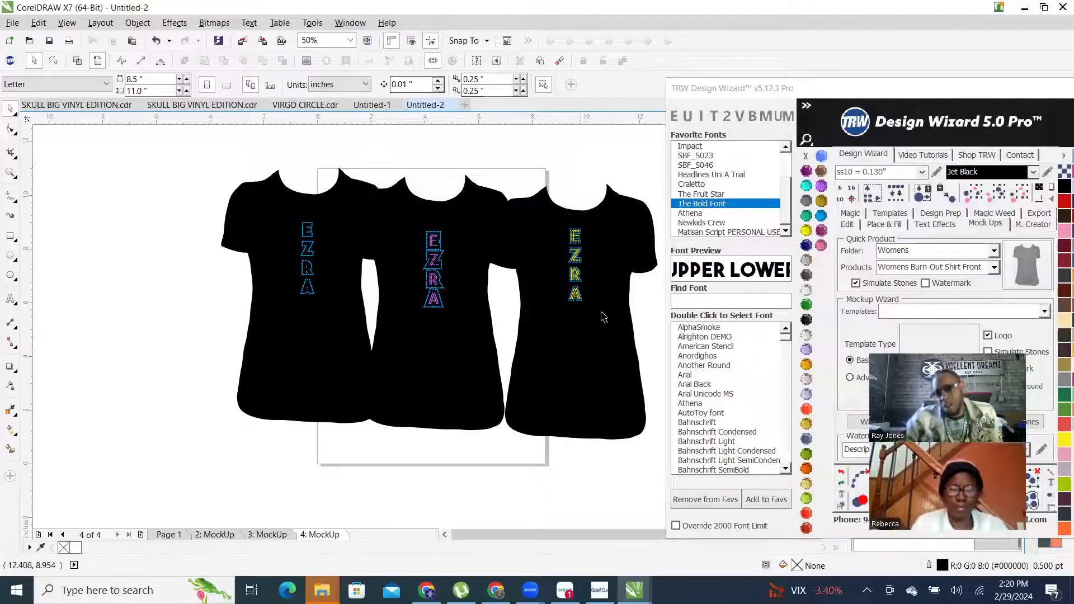
click(349, 221)
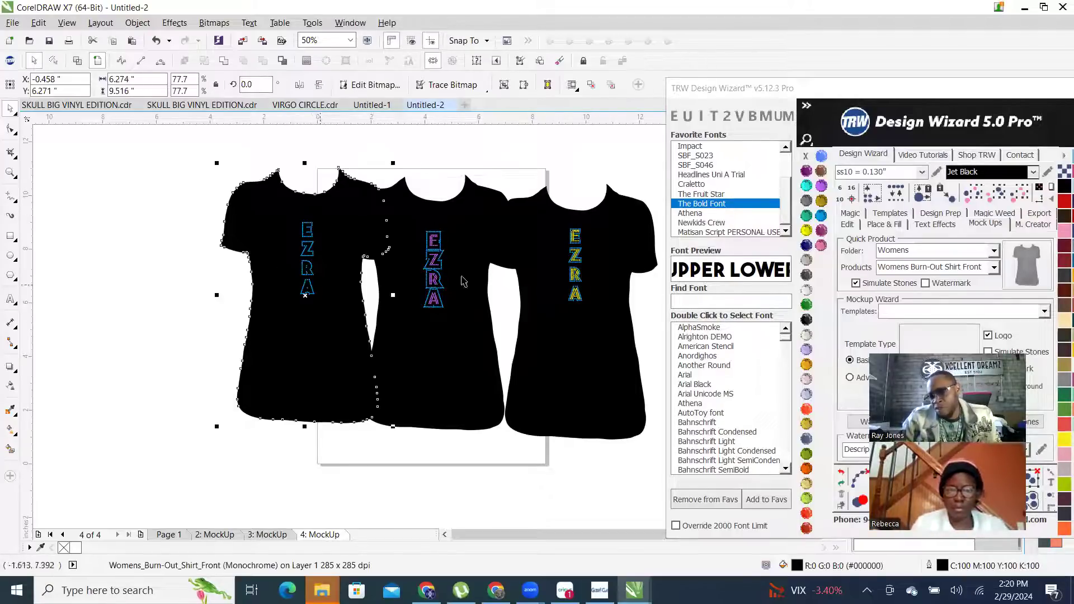
click(613, 178)
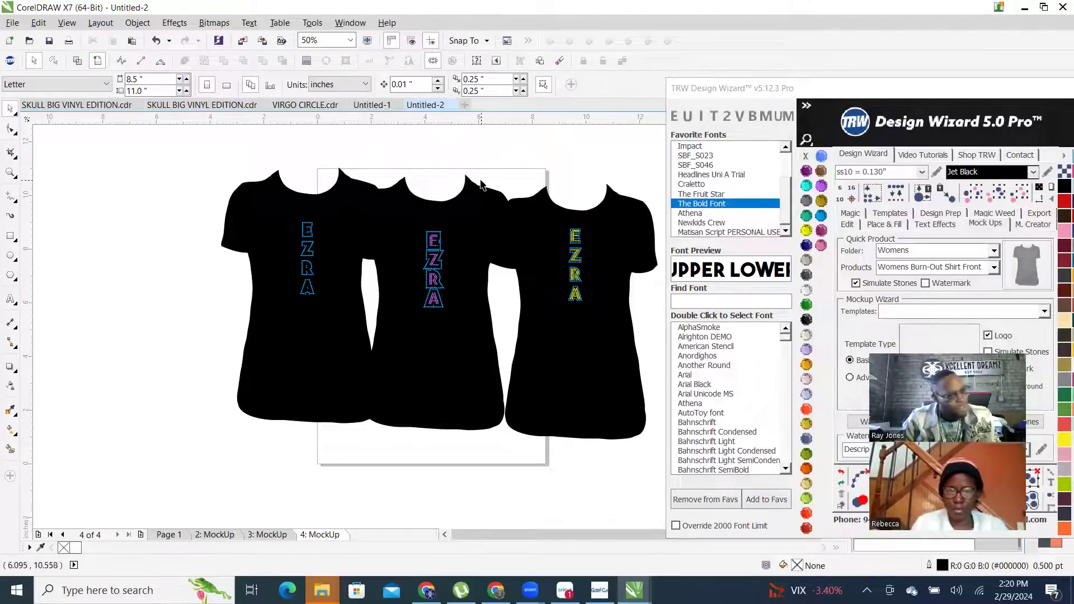
click(452, 194)
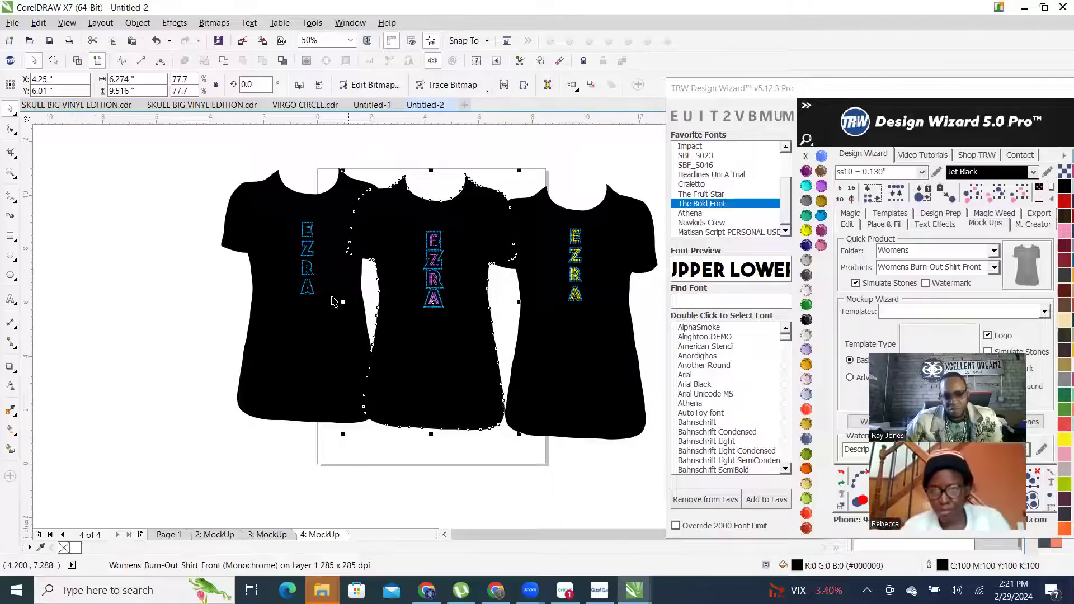
click(173, 377)
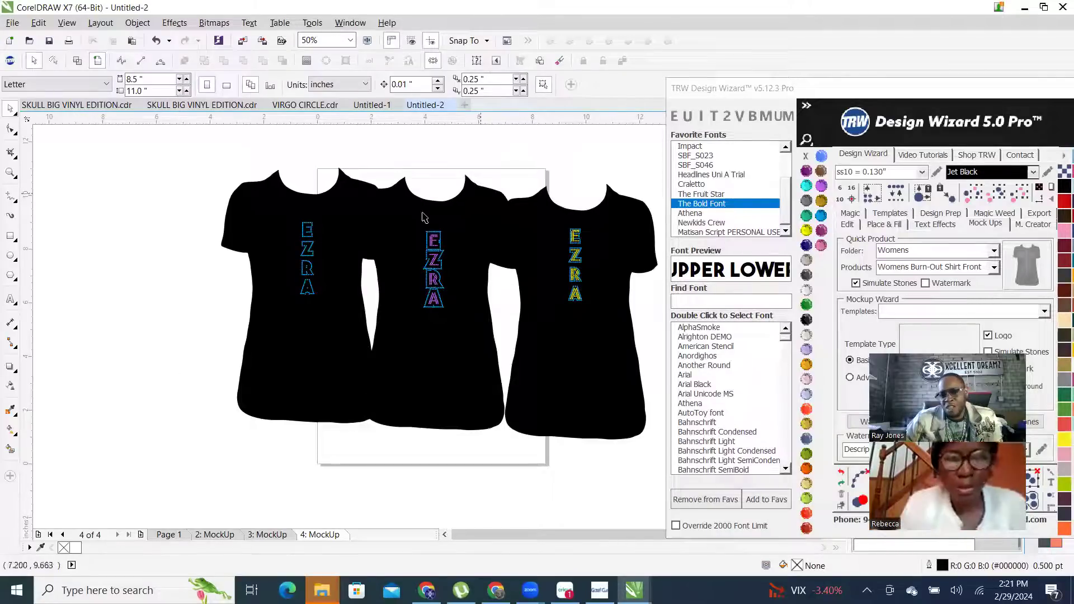
Review the interactive effect tools grouped with Drop Shadow, including Contour
click(10, 367)
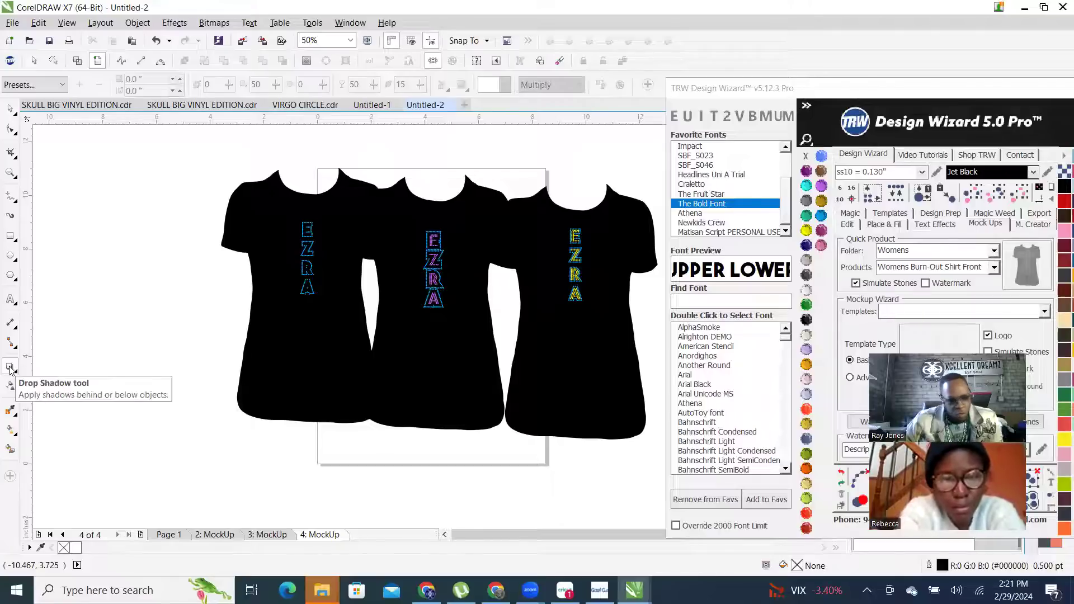
click(10, 367)
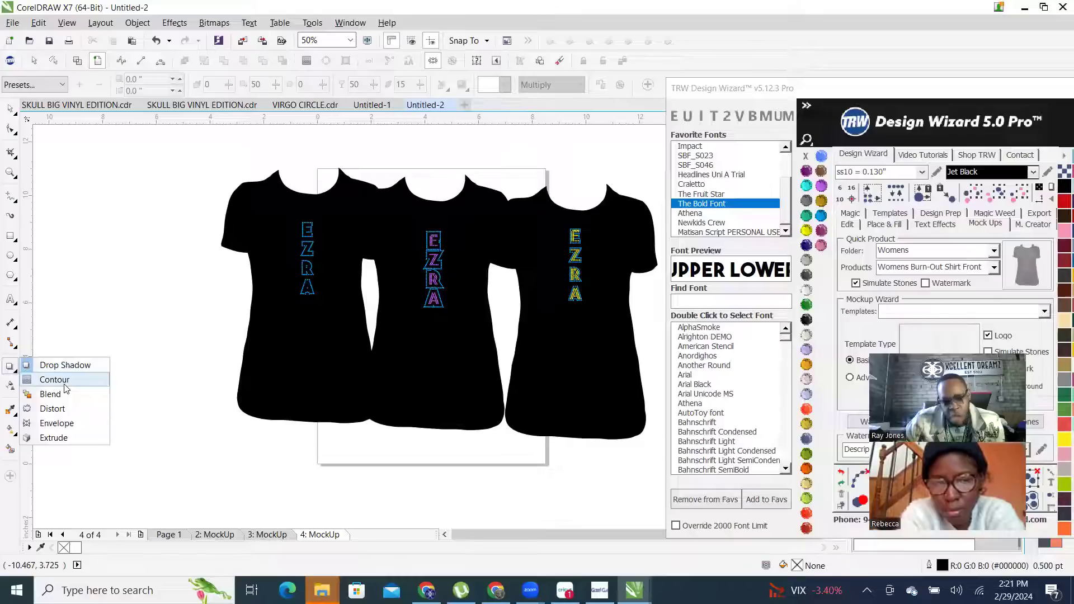
click(58, 327)
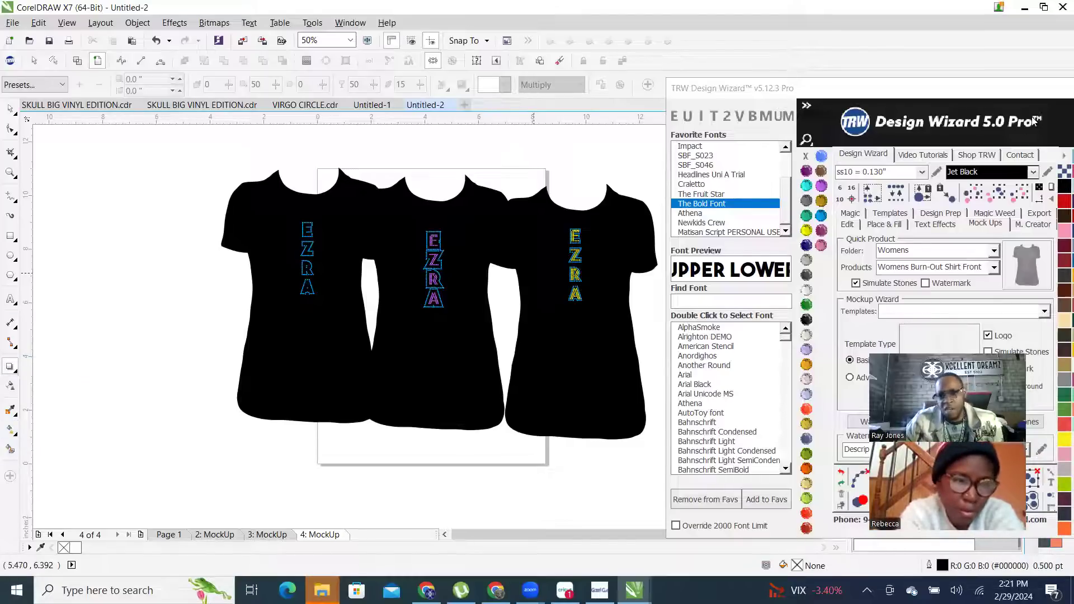
On Page 1, place a copy of the black EZRA lettering on the empty area beside the blue-stone version, without its stones
double_click(1004, 92)
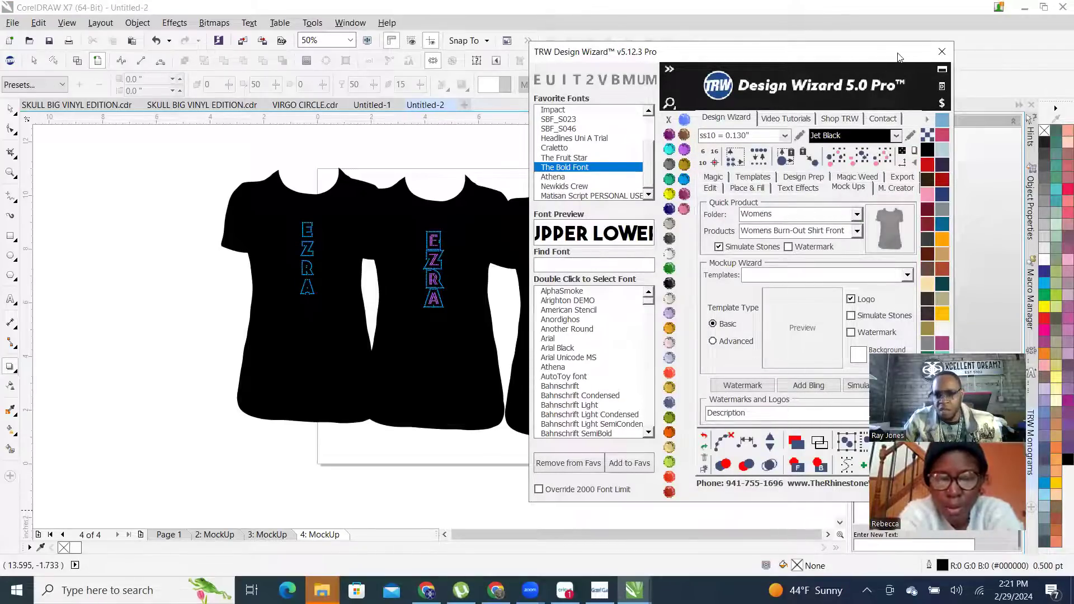
drag(900, 56, 743, 98)
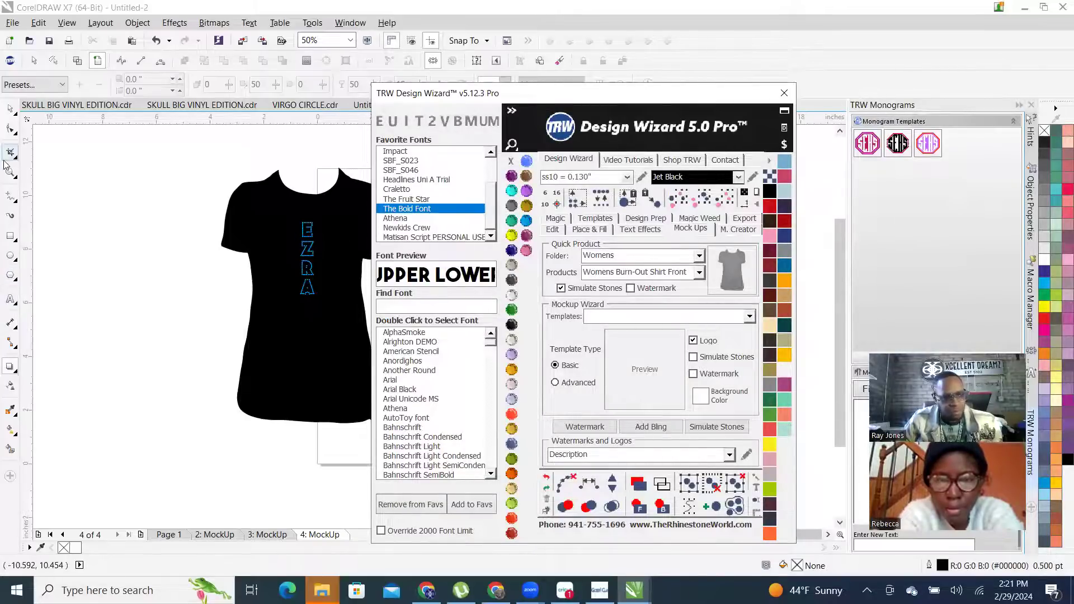
click(165, 534)
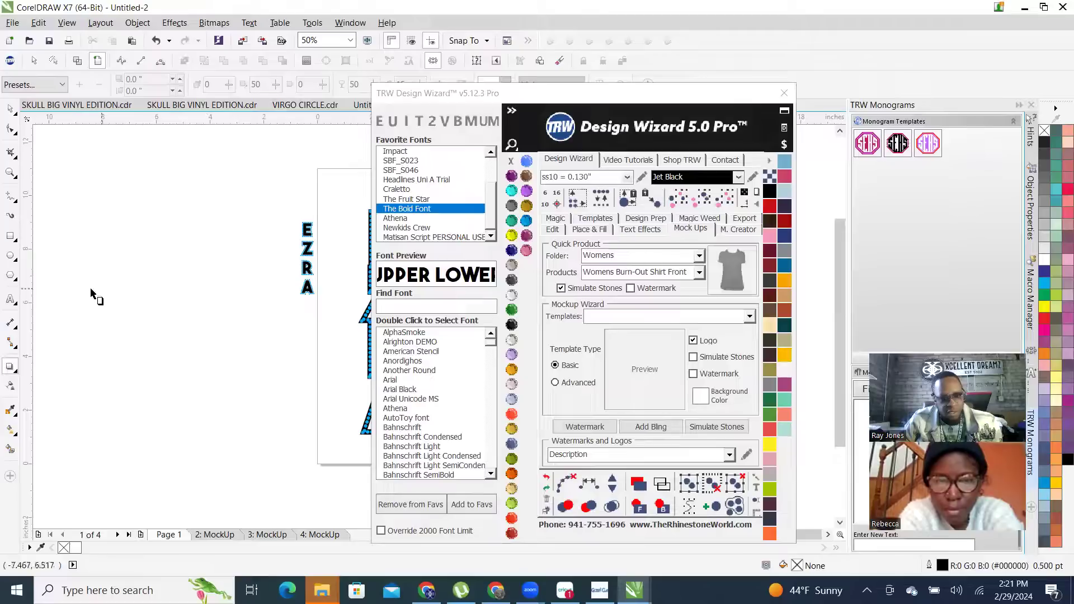
scroll(307, 255, up, 5)
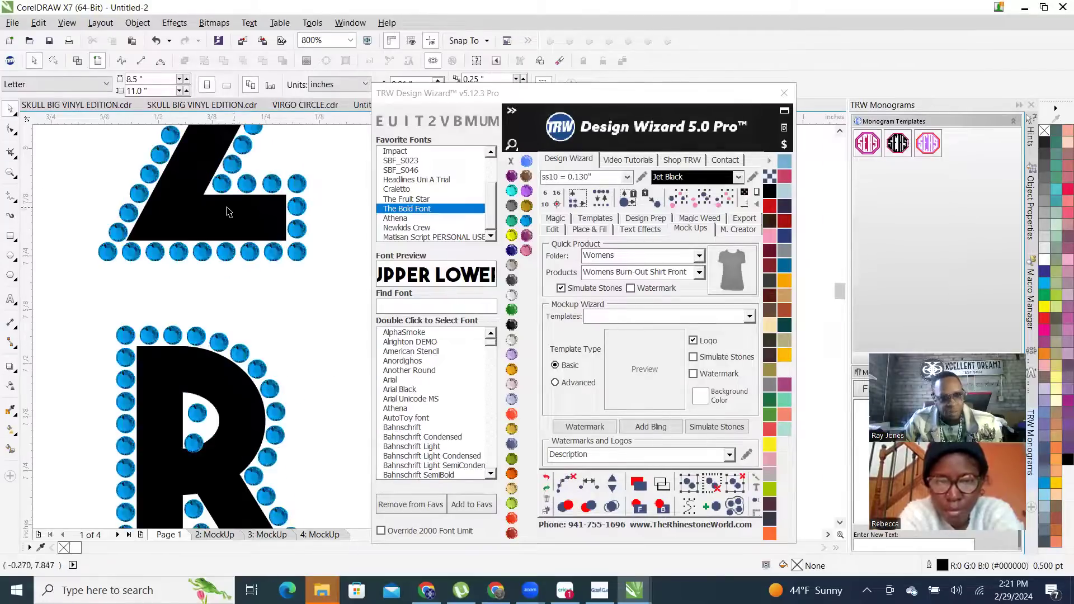
click(190, 217)
scroll(190, 217, down, 4)
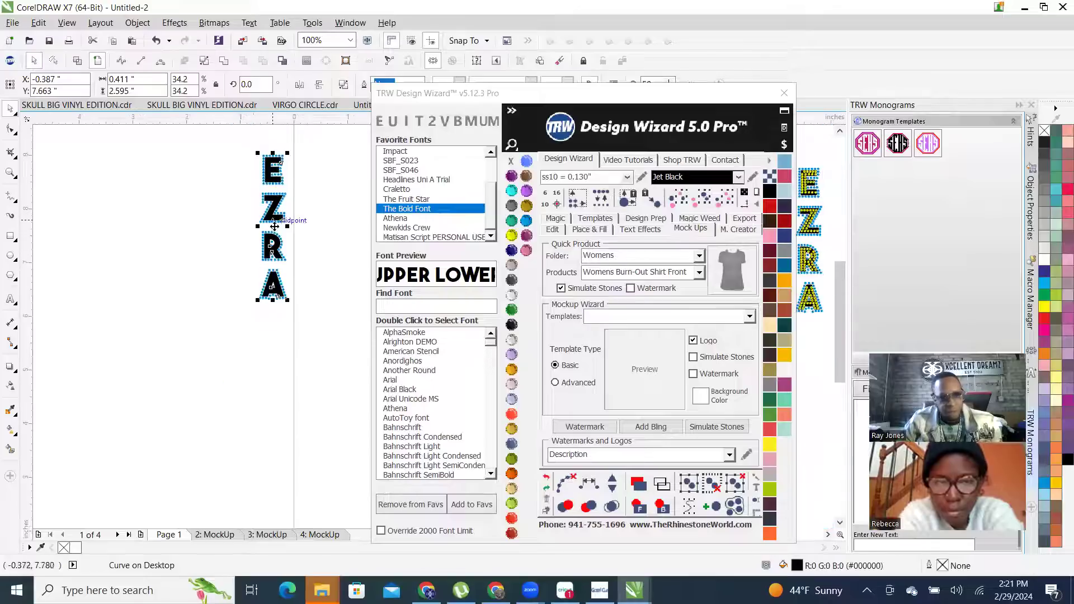
drag(158, 284, 156, 282)
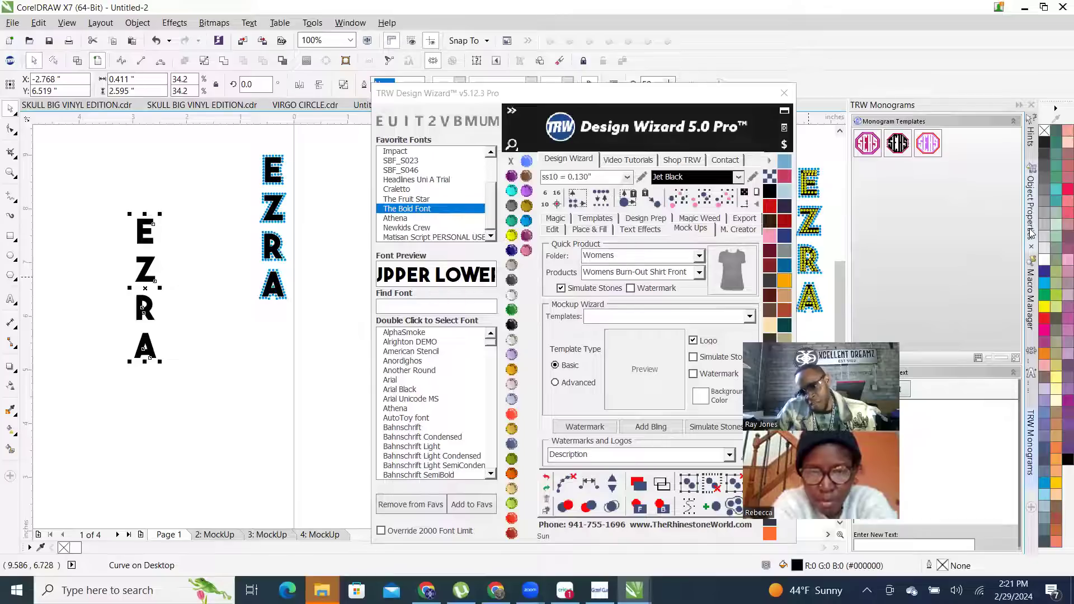
Enlarge the copied EZRA lettering to about 0.71 by 4.5 inches and give it a uniform red fill of #DE3C3C through Object Properties
click(1030, 210)
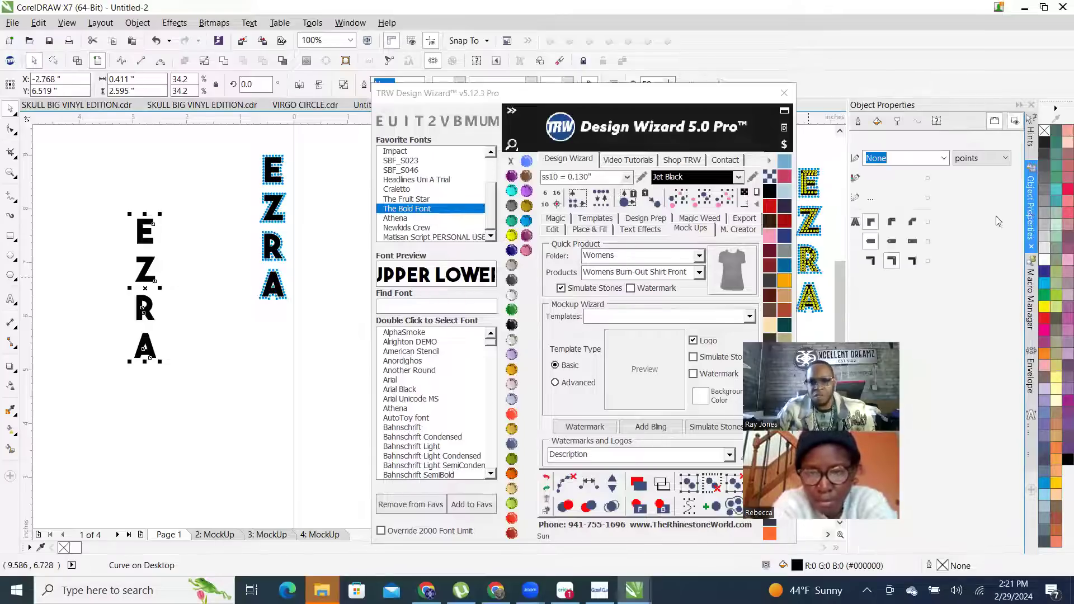
drag(159, 362, 176, 464)
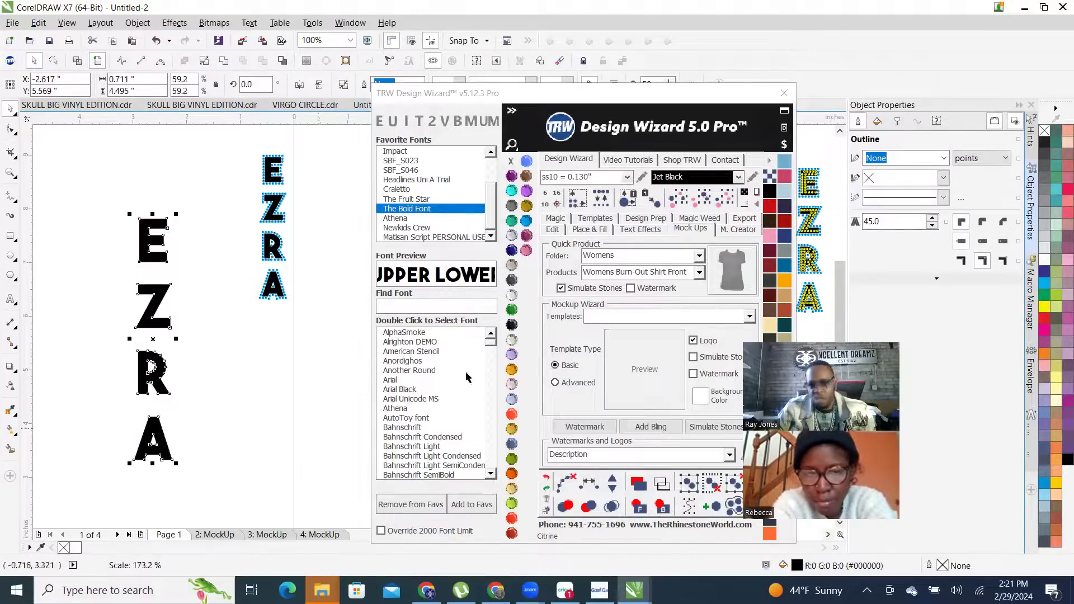
click(878, 122)
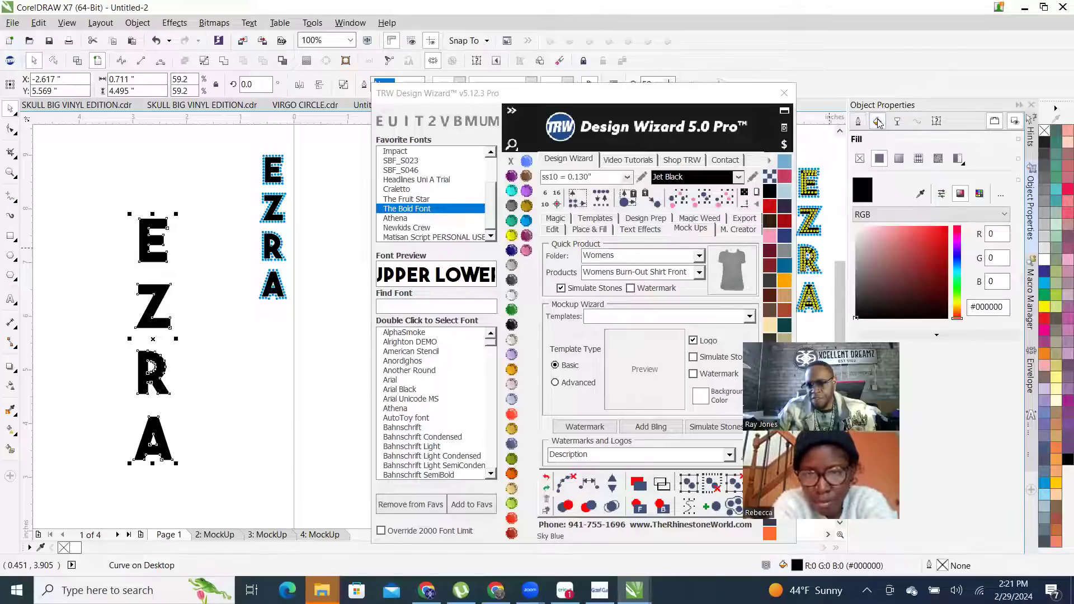
click(923, 238)
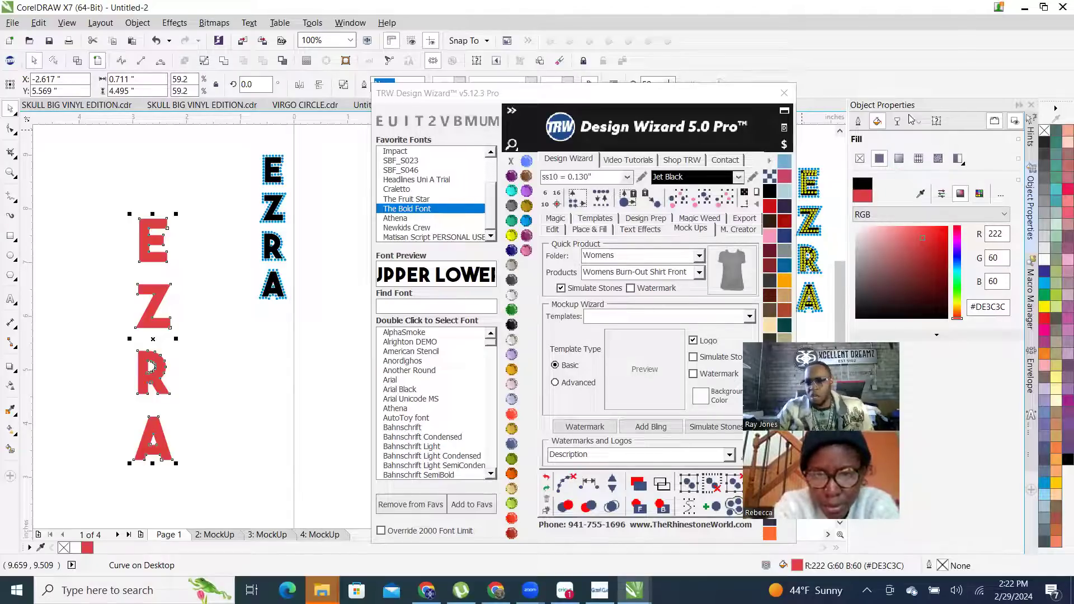
scroll(235, 218, down, 3)
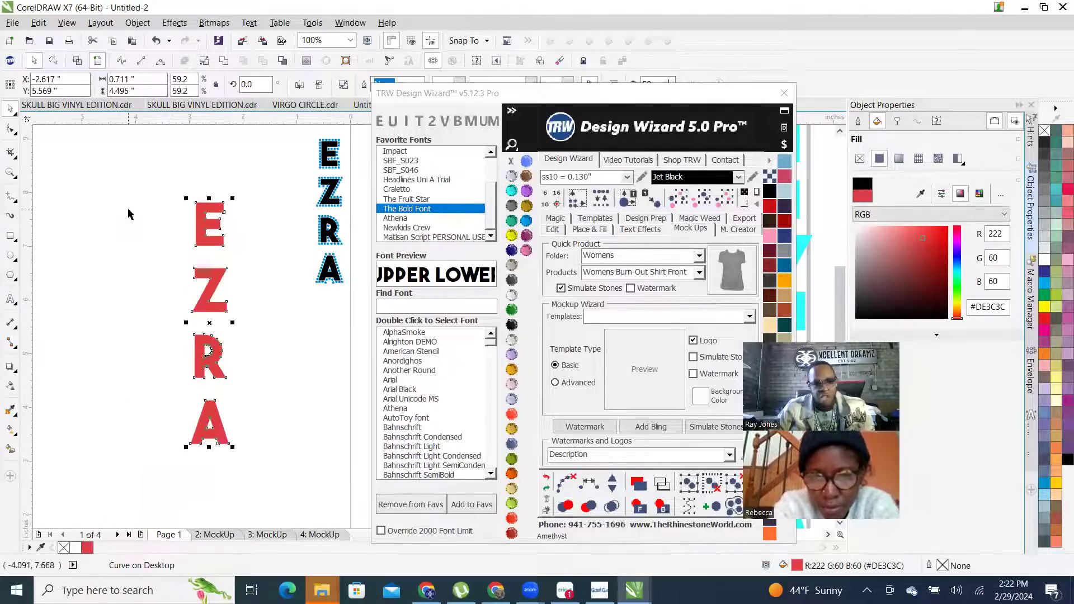
Close the Object Properties and Macro Manager dockers, keeping the red EZRA lettering selected
key(Escape)
click(203, 226)
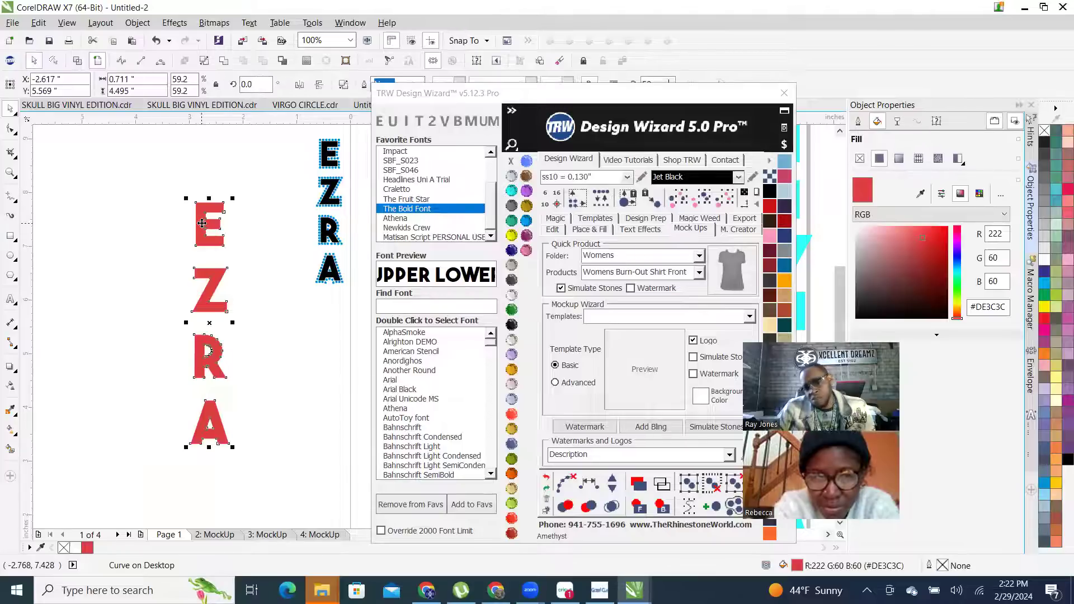
right_click(201, 223)
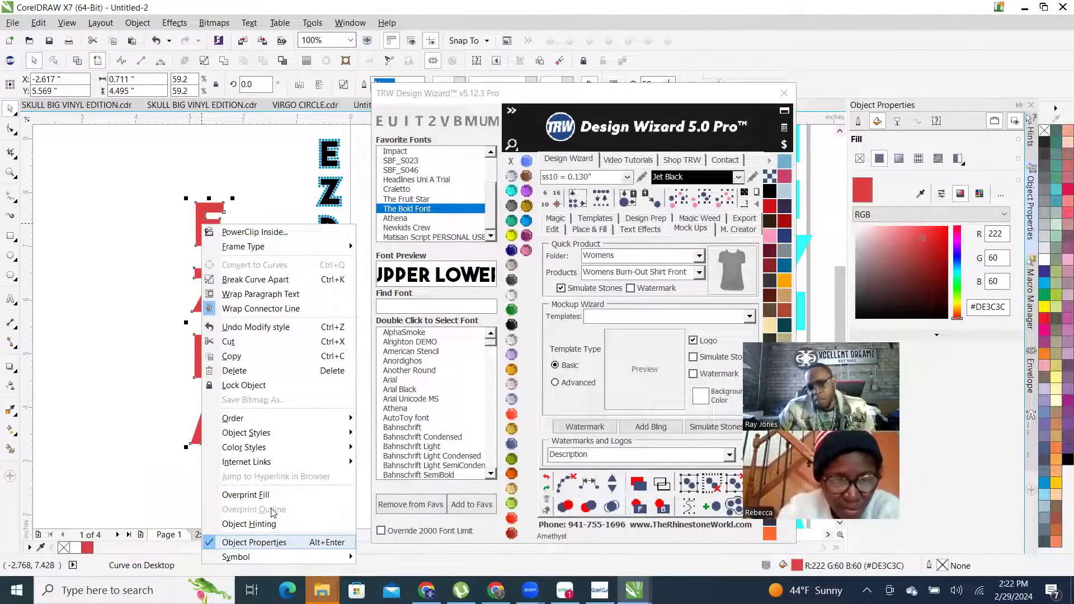
click(207, 351)
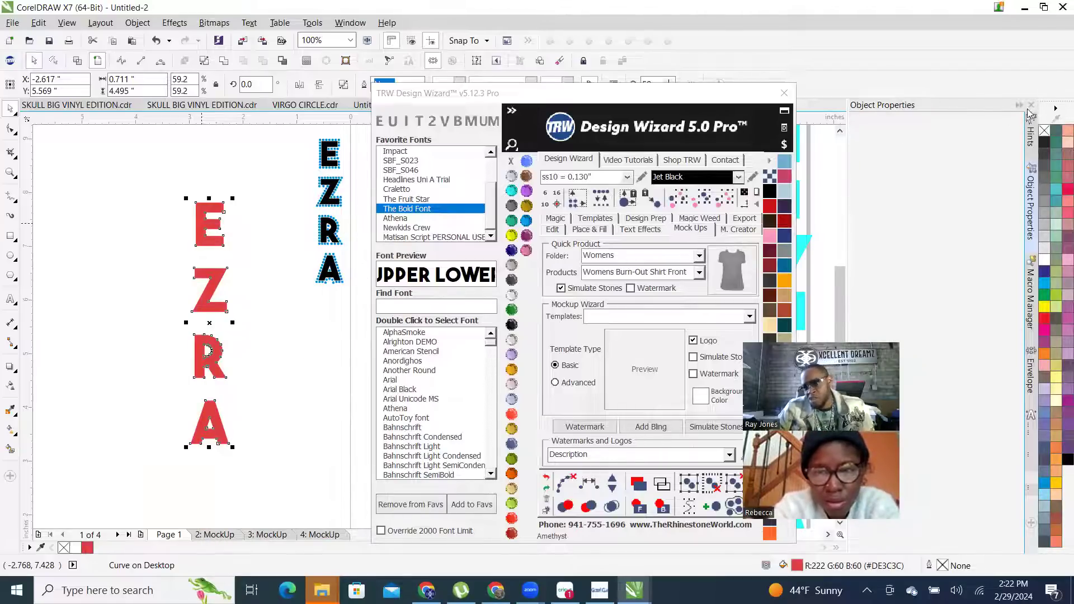
click(1031, 106)
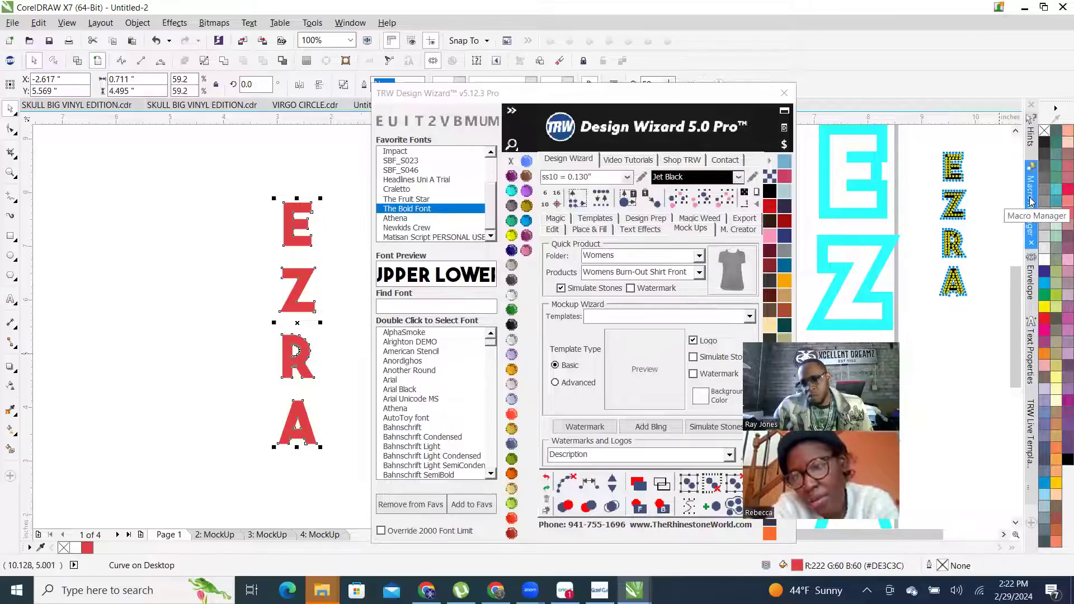
click(1030, 243)
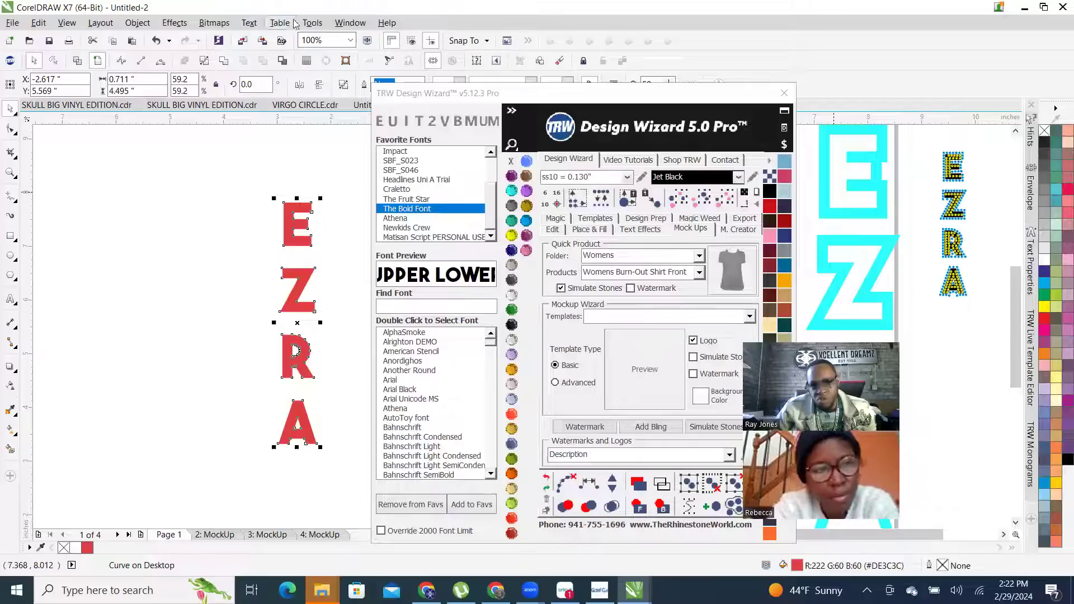
Look up where the Macro Manager command is listed among the macro commands
click(351, 24)
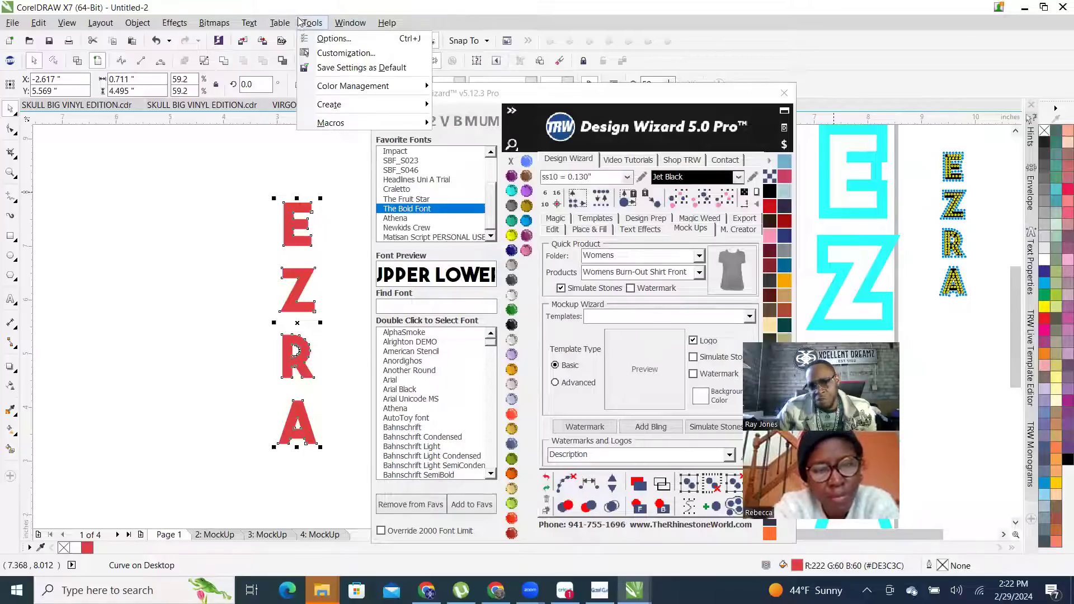
mouse_move(269, 20)
mouse_move(311, 24)
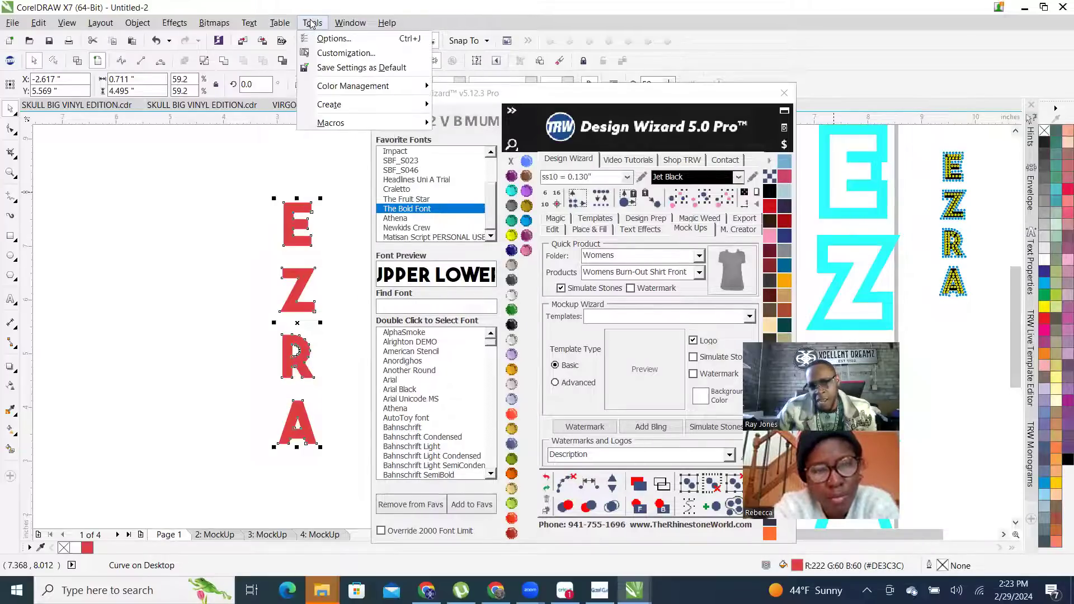
mouse_move(339, 124)
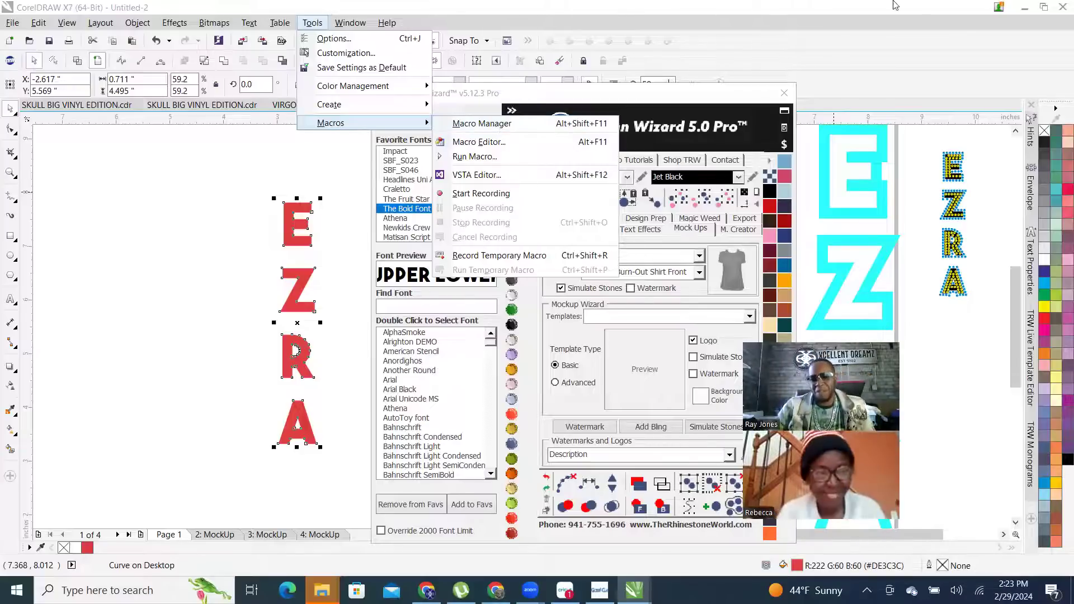
click(859, 42)
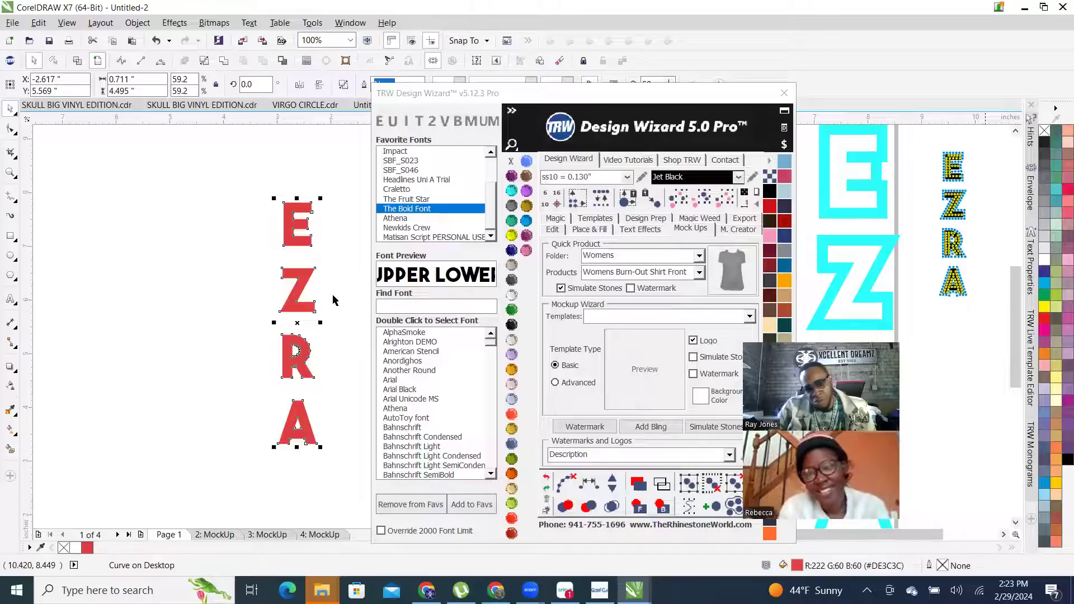
Reopen the Object Properties of the red EZRA lettering to show its fill settings
right_click(303, 278)
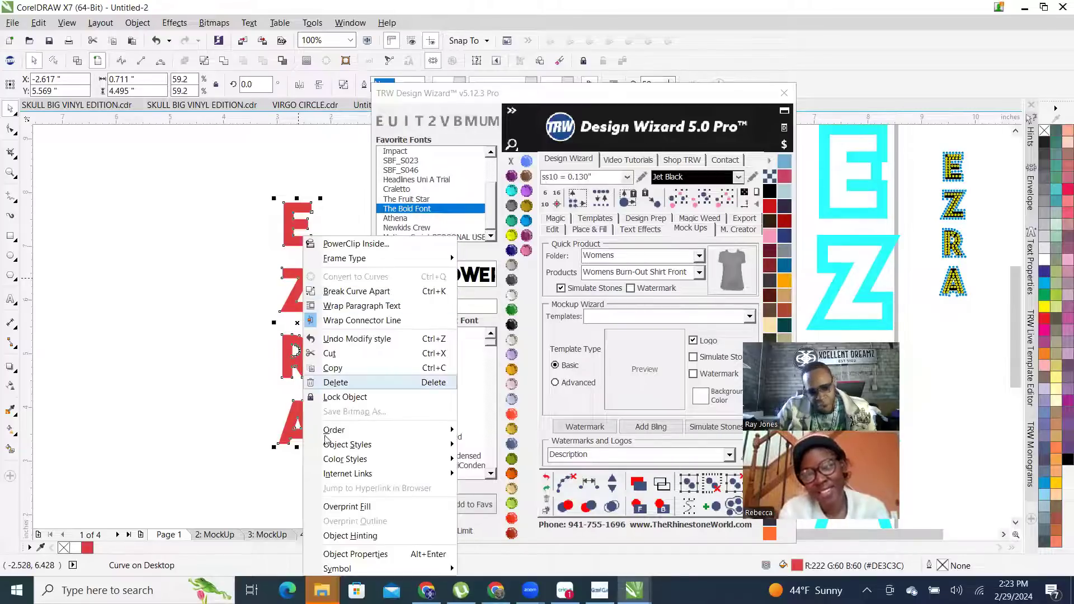
click(355, 553)
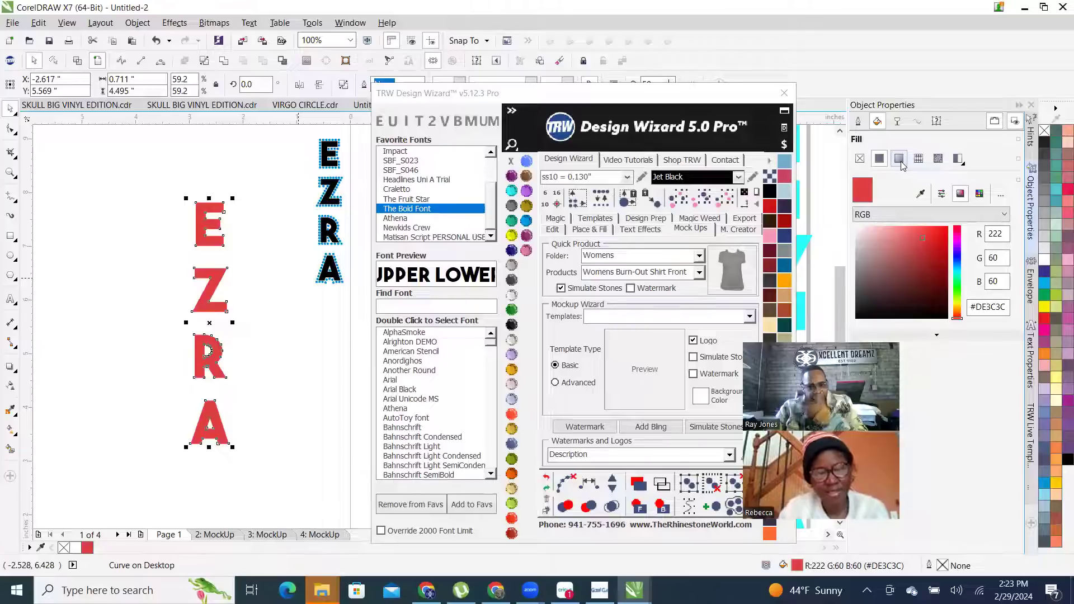
Give the red EZRA lettering a red-to-white fountain fill and rotate the gradient to 82.4° so it runs vertically
click(899, 161)
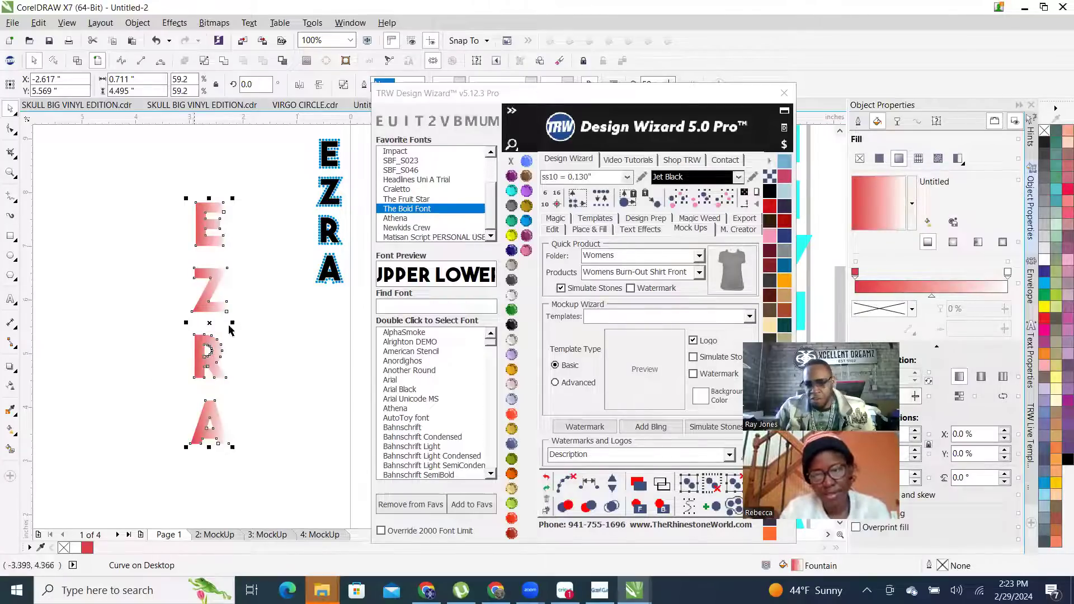
scroll(140, 330, up, 1)
scroll(100, 298, down, 1)
click(98, 297)
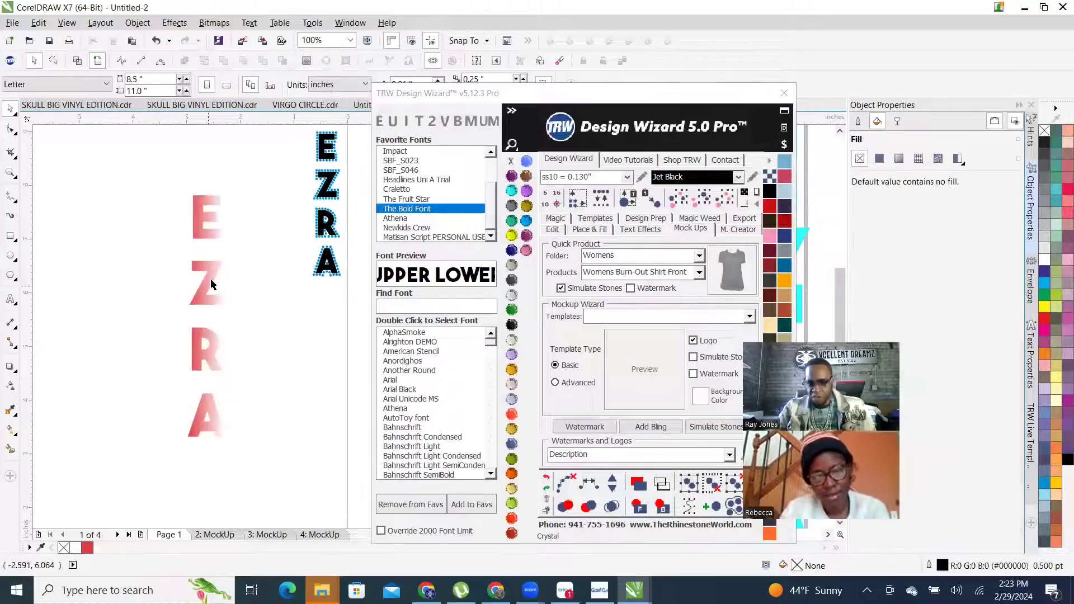
click(217, 264)
mouse_move(879, 187)
mouse_down()
mouse_move(883, 221)
mouse_move(868, 189)
mouse_move(869, 198)
mouse_move(878, 188)
mouse_up()
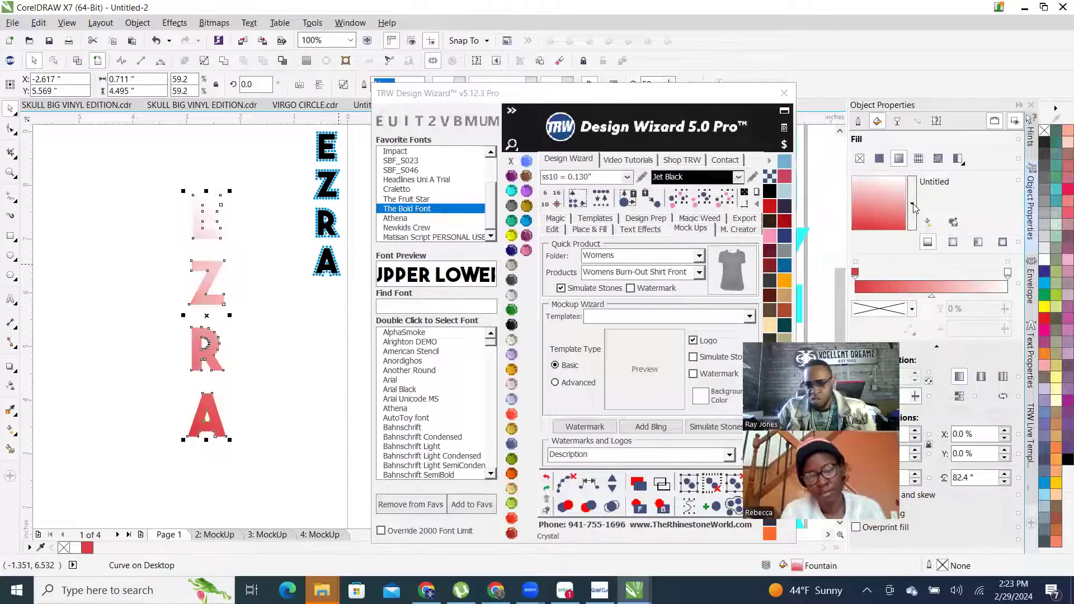
Apply the Aqua Pipes With Transparency fountain fill from the personal fill library to the EZRA lettering and inspect it up close
click(912, 206)
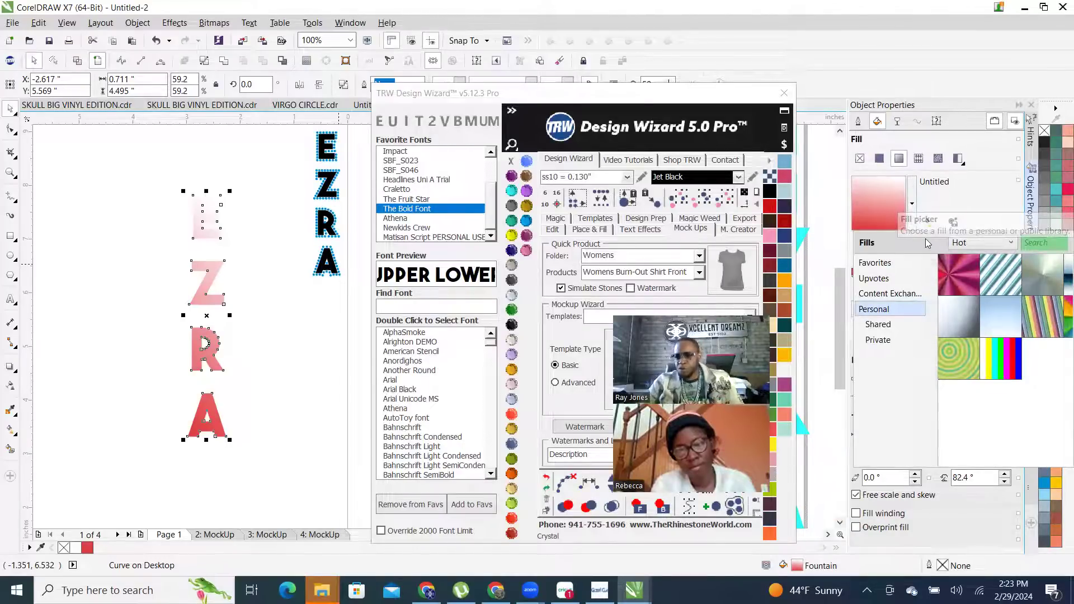
mouse_move(1000, 274)
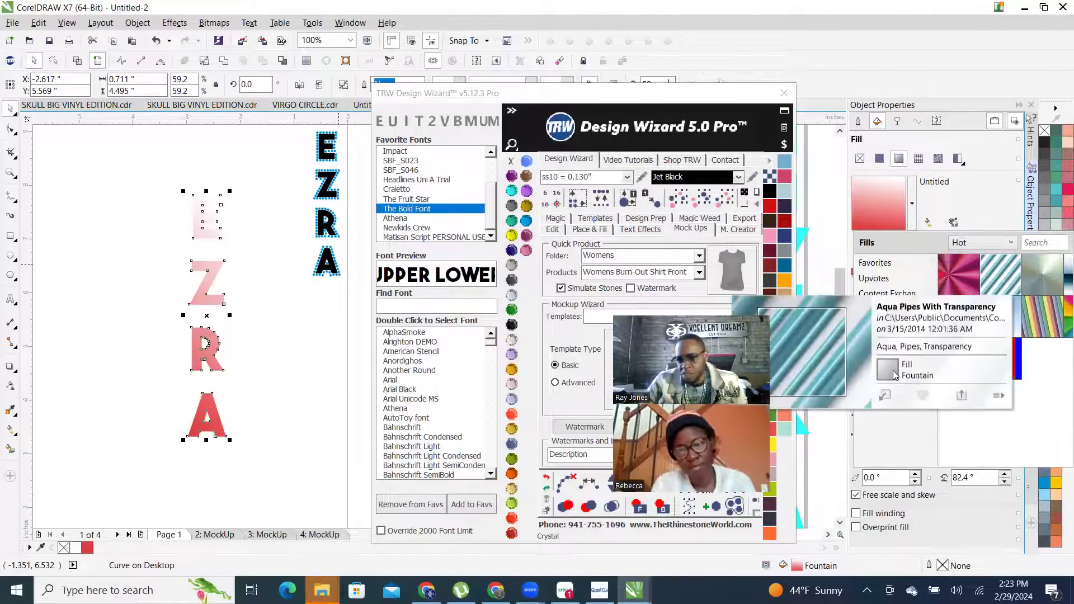
click(884, 396)
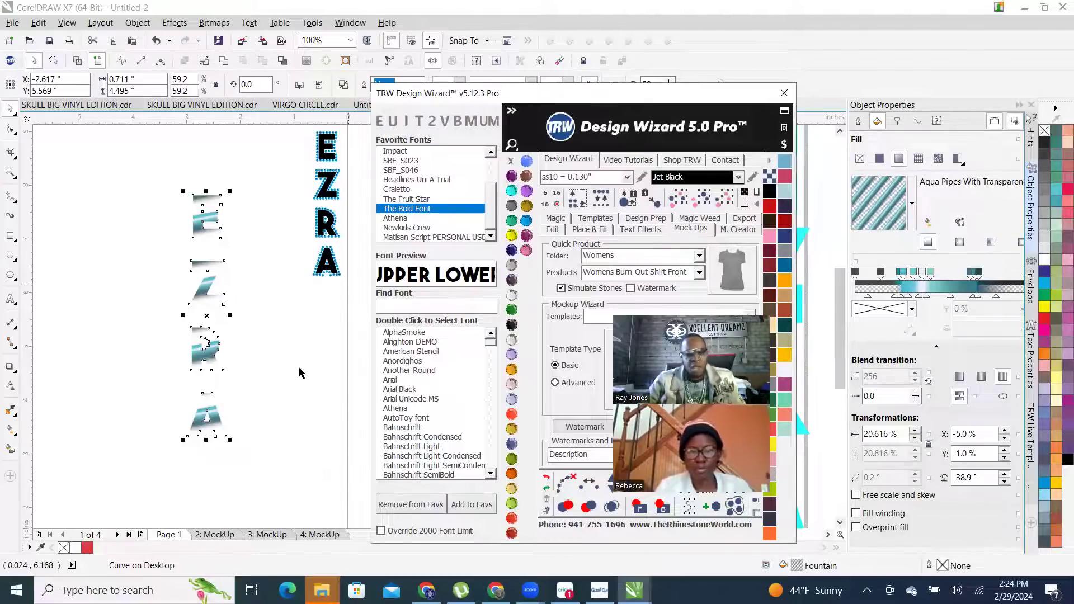
click(156, 161)
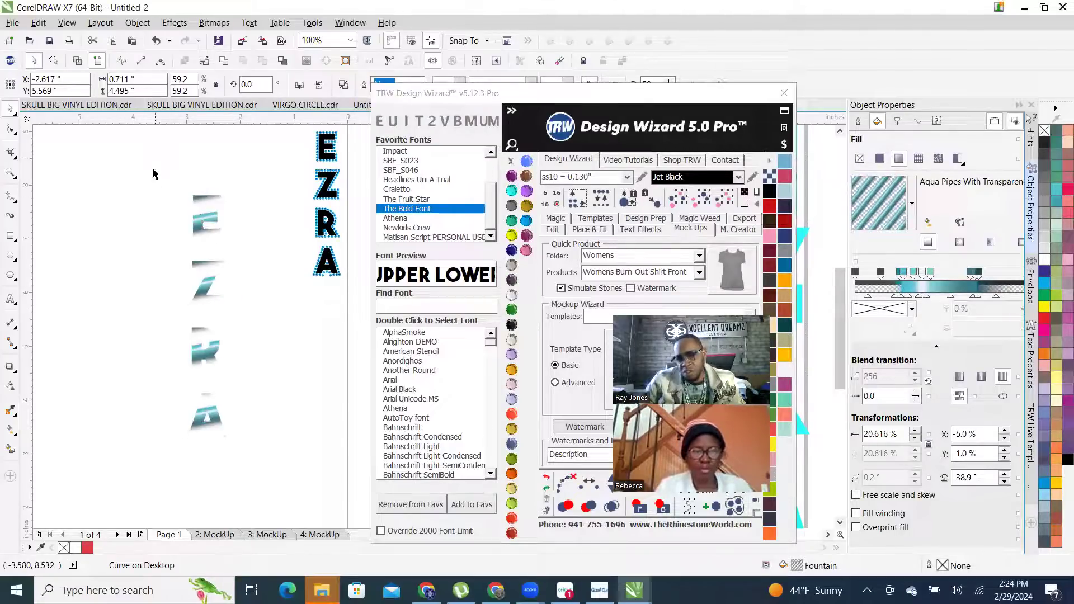
scroll(215, 233, up, 5)
scroll(240, 235, down, 1)
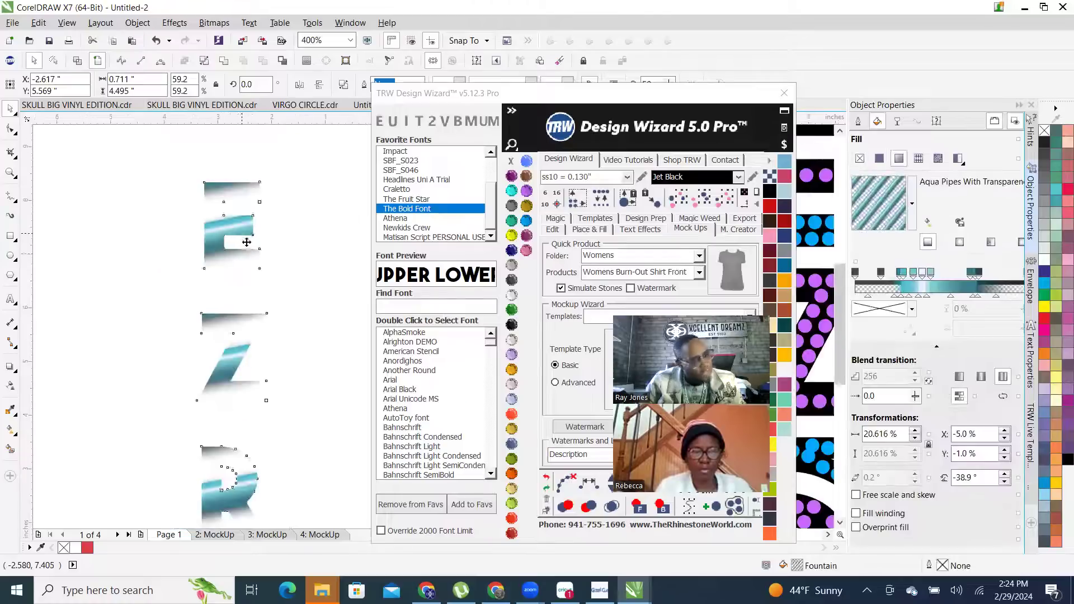
Delete the EZRA lettering copy with the aqua pipes fill and clear the selection
scroll(245, 240, down, 4)
click(168, 182)
drag(280, 450, 302, 446)
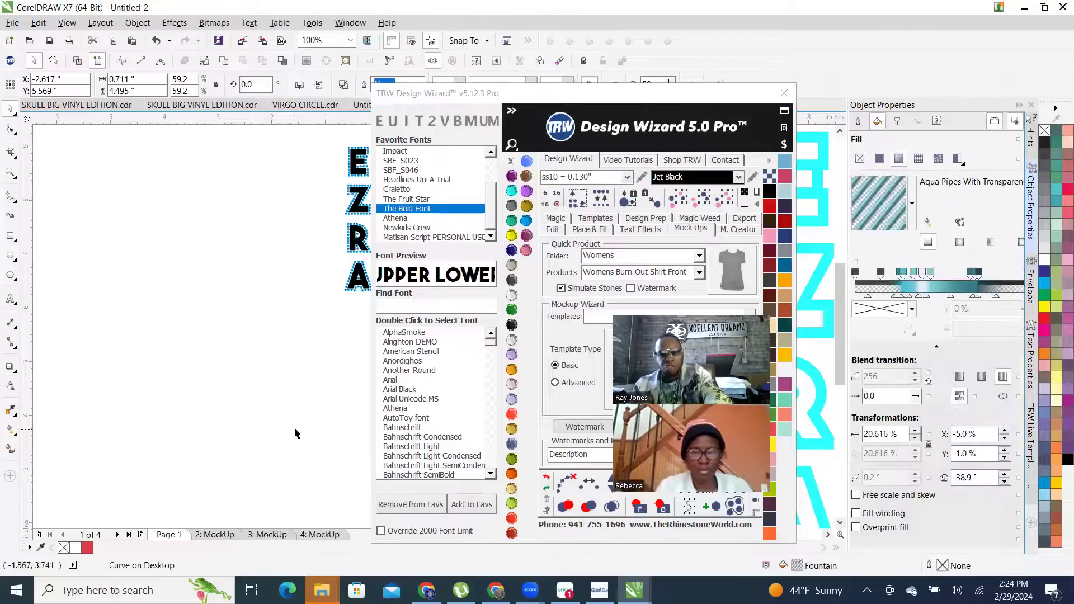
click(296, 433)
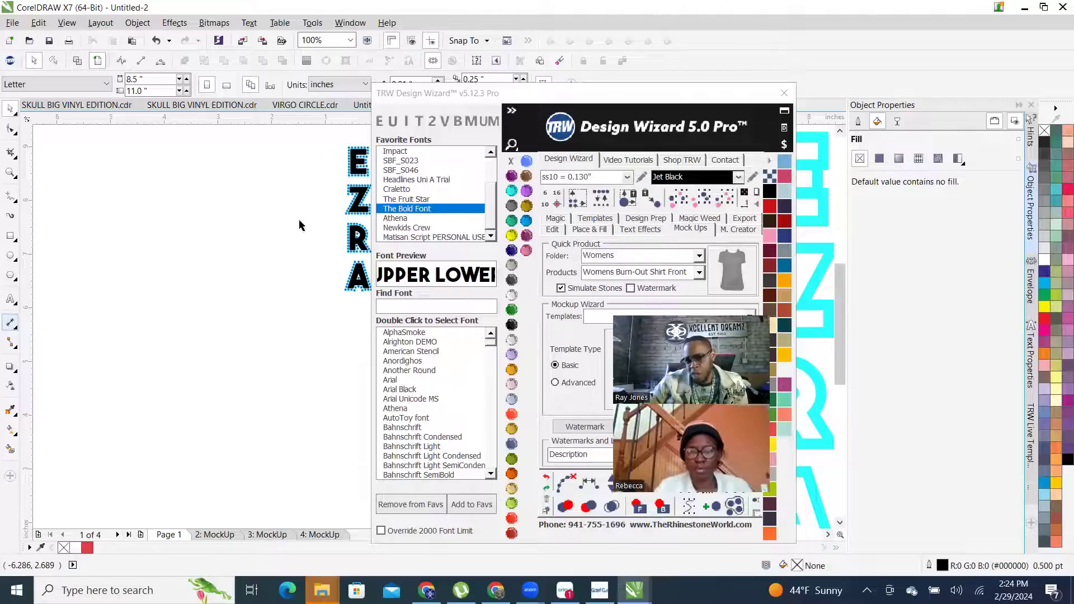
Collapse the Design Wizard's font section and move its window aside so the rhinestone EZRA designs can be seen
click(511, 110)
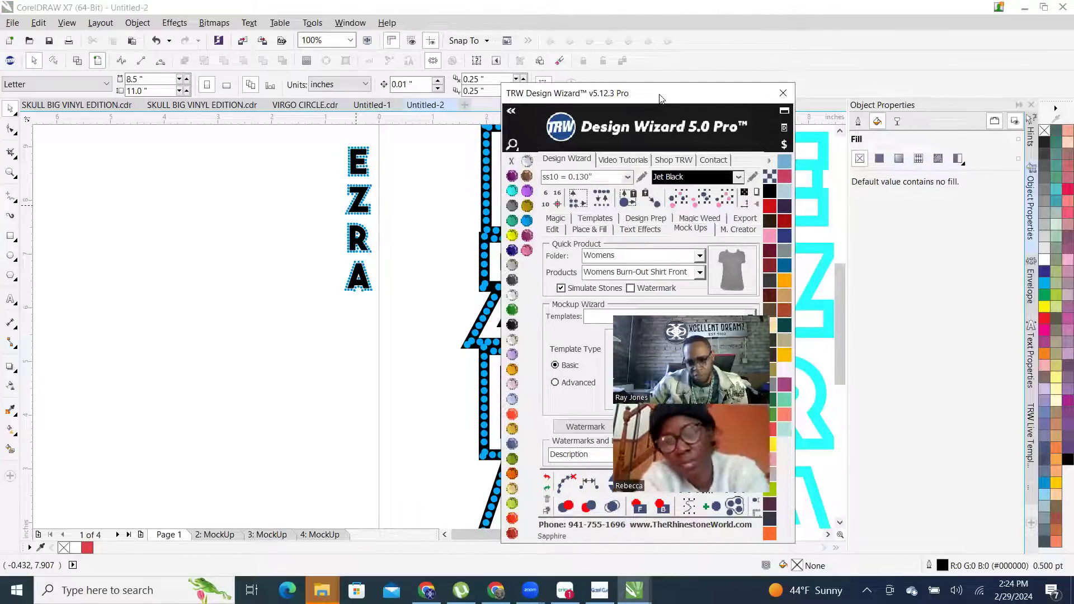
drag(931, 93, 930, 92)
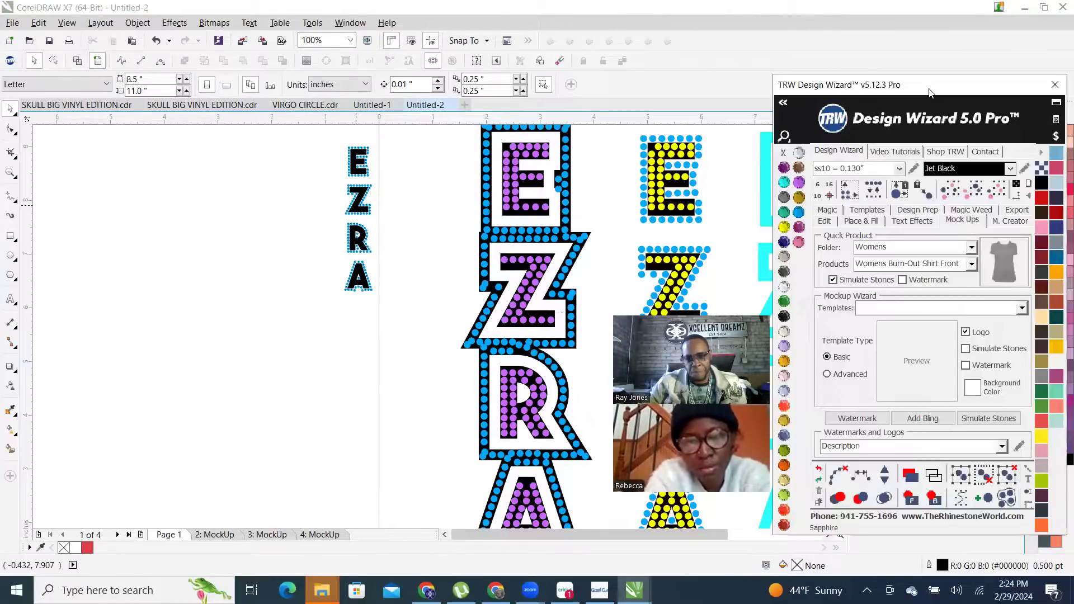
scroll(376, 336, down, 5)
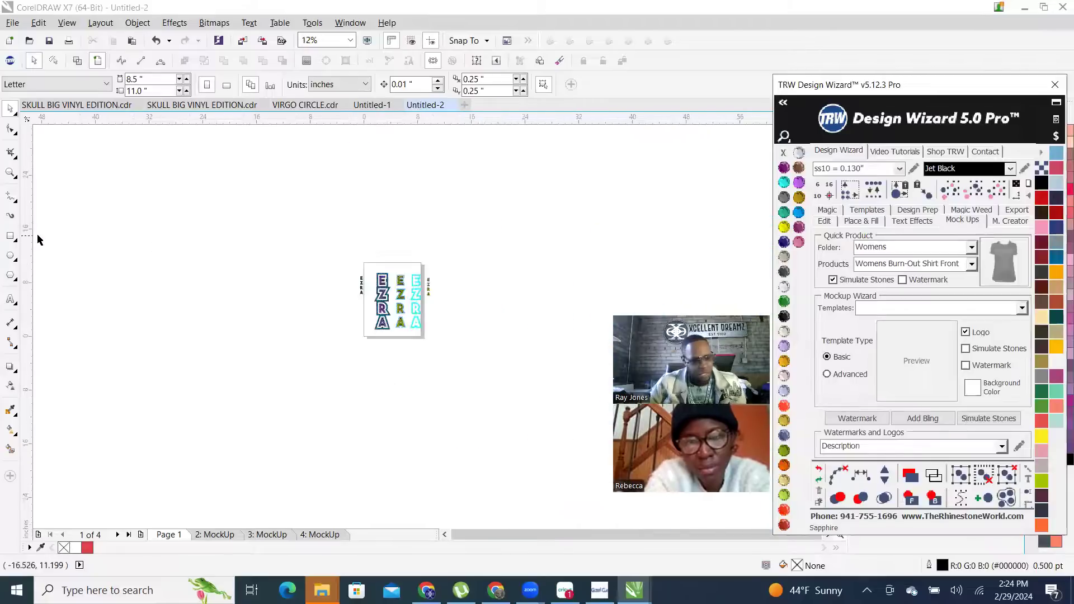
scroll(351, 302, up, 4)
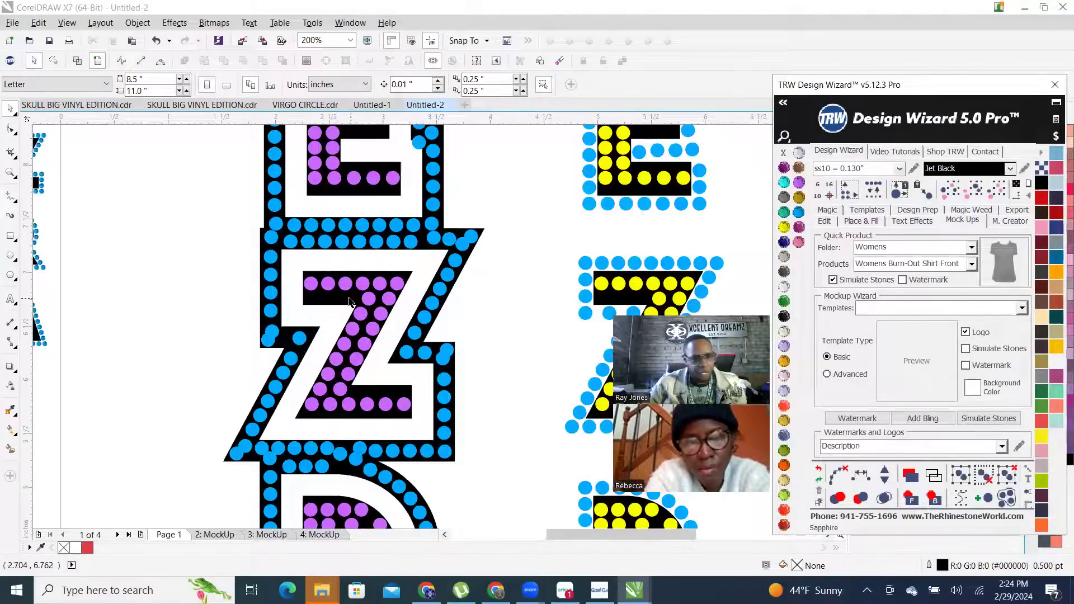
scroll(304, 301, down, 1)
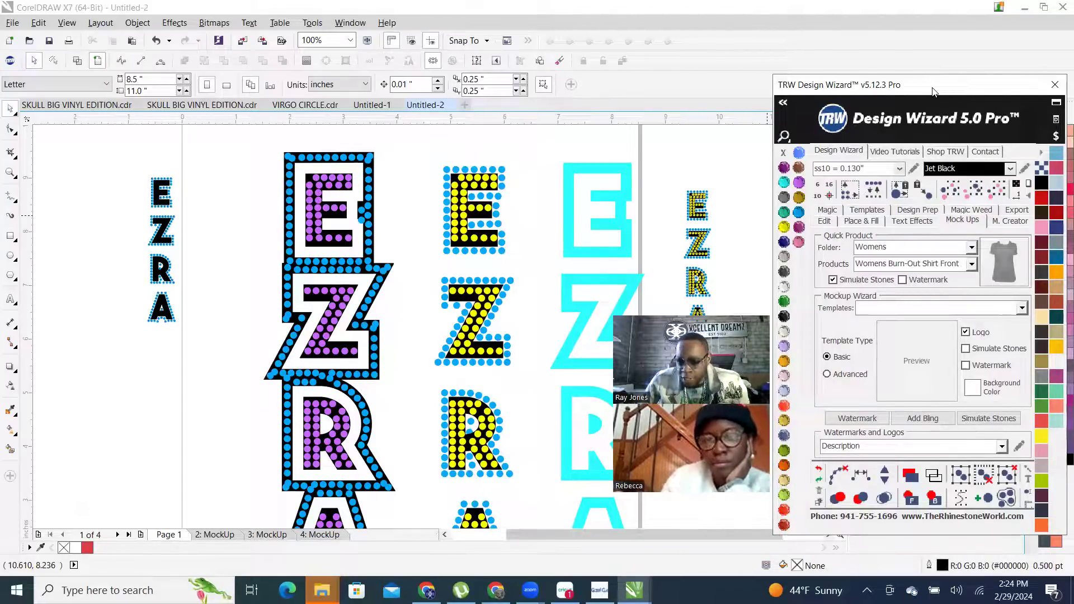
drag(932, 89, 934, 81)
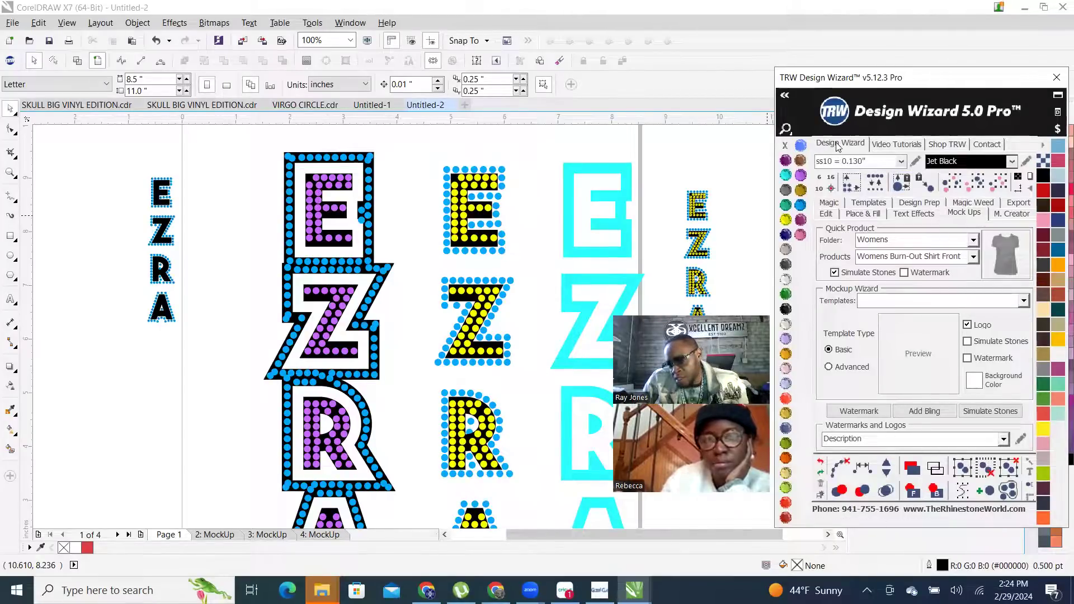
Open the Place and Fill Dropdown Settings lesson from the Design Wizard's video tutorials in the browser
click(904, 145)
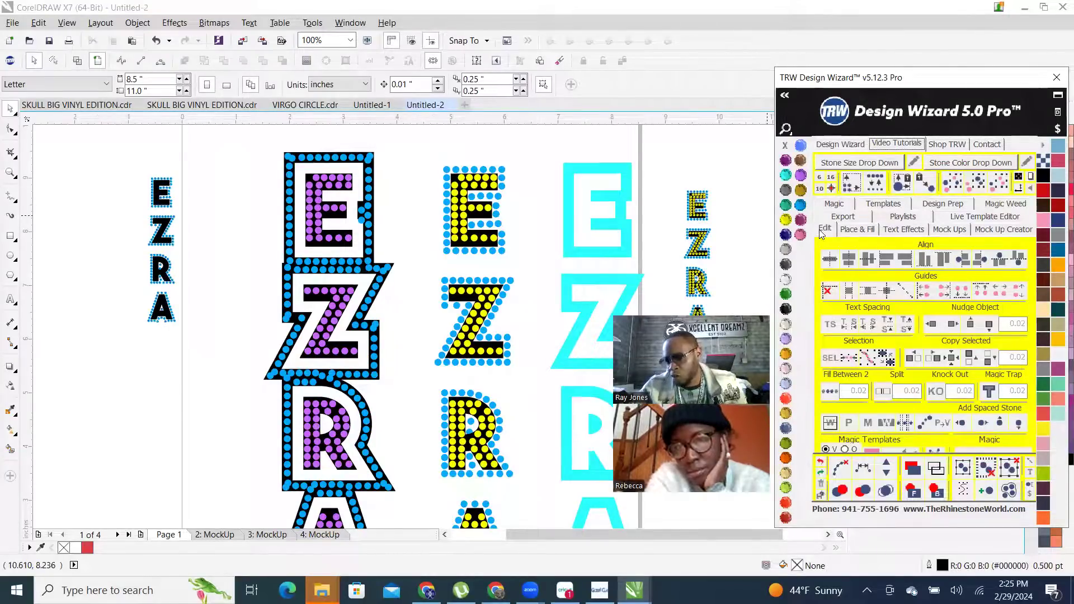
click(859, 230)
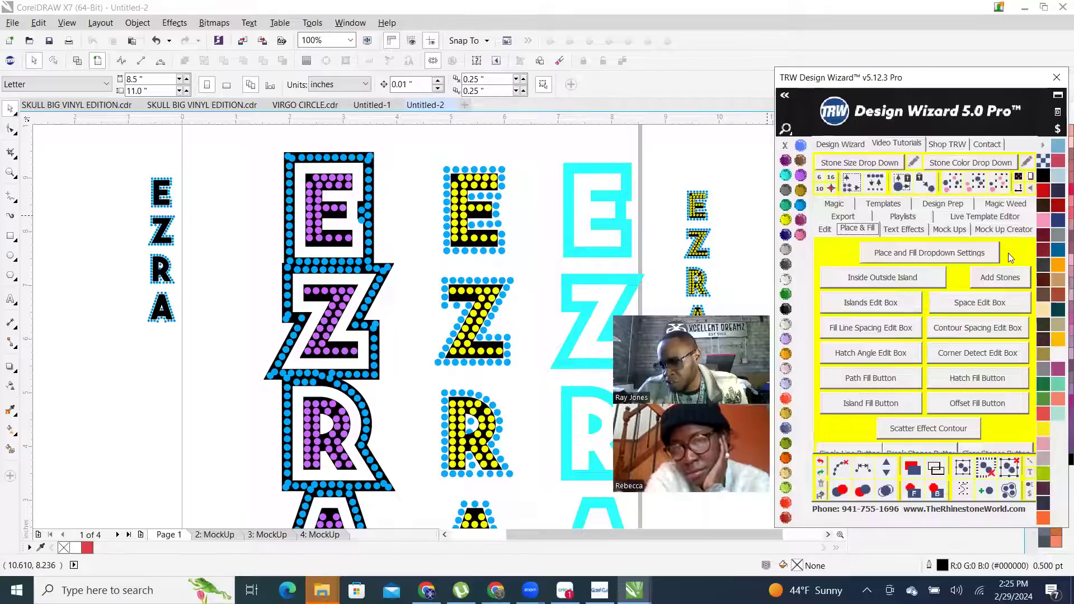
click(935, 253)
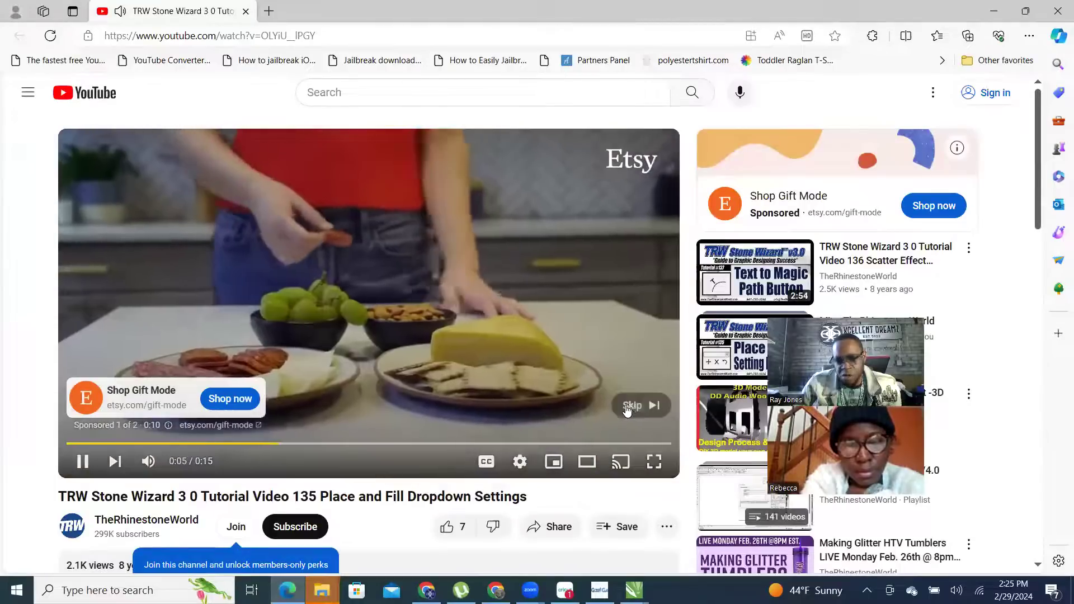
Skip the advertisement, decline the YouTube Premium offer and pause the Place and Fill tutorial video
click(630, 407)
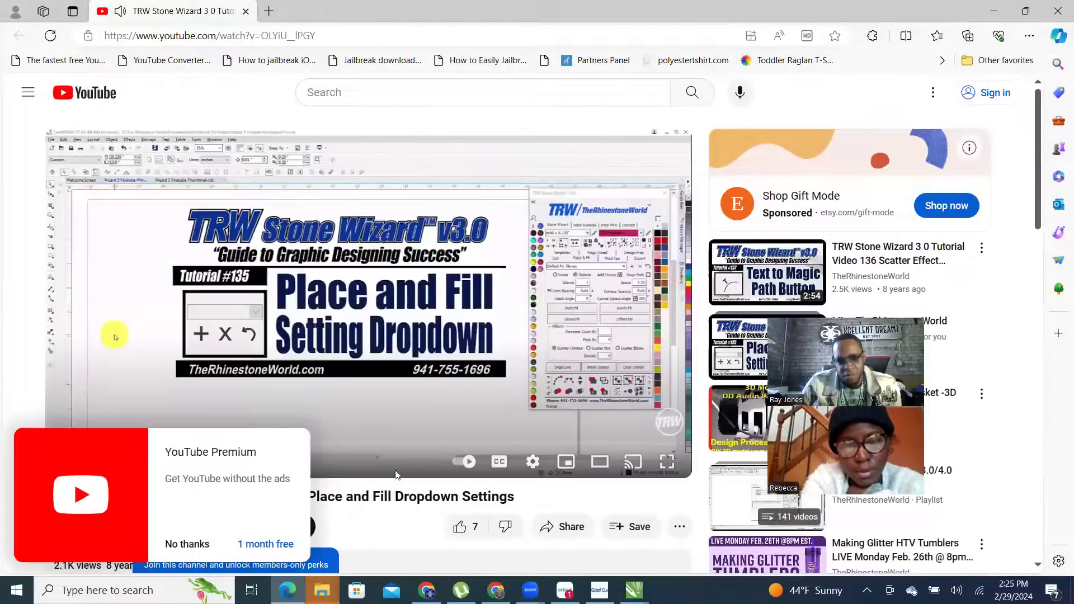
click(188, 544)
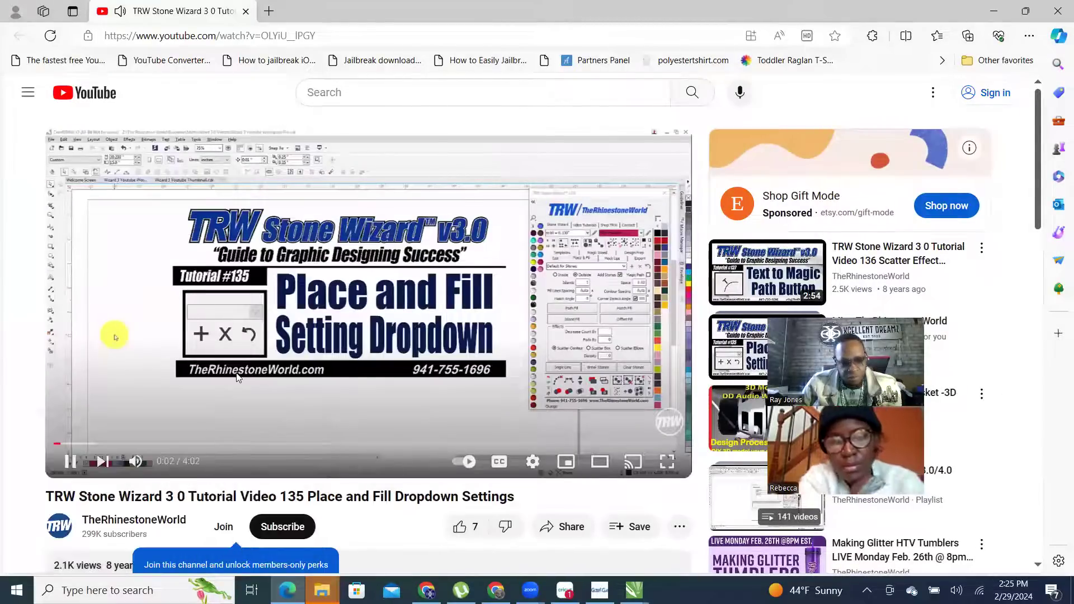
click(222, 393)
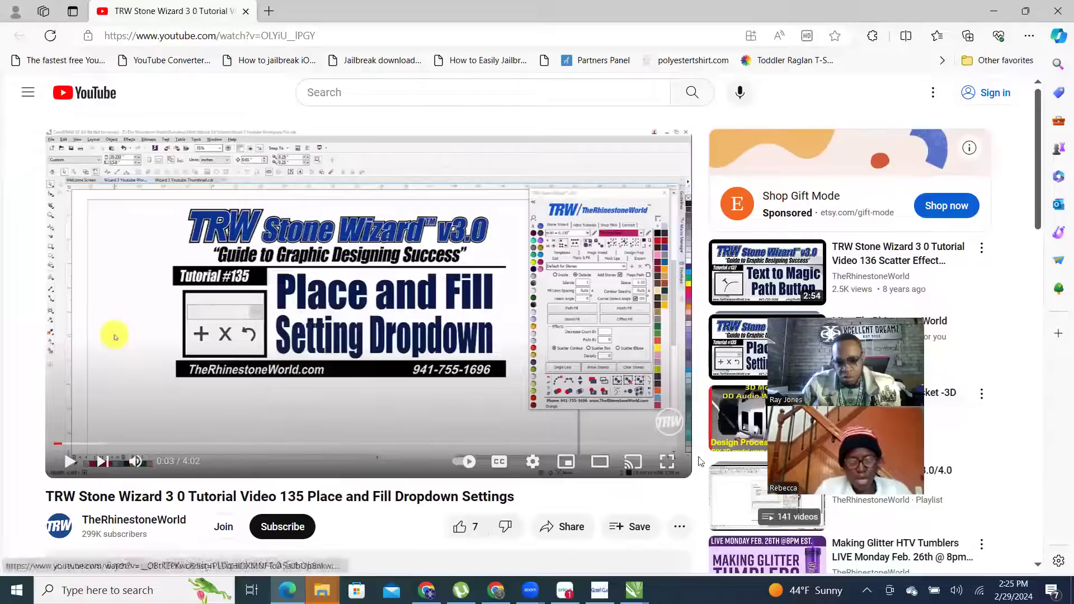
Show the paused Place and Fill tutorial in full screen and return it to the normal page view
click(668, 463)
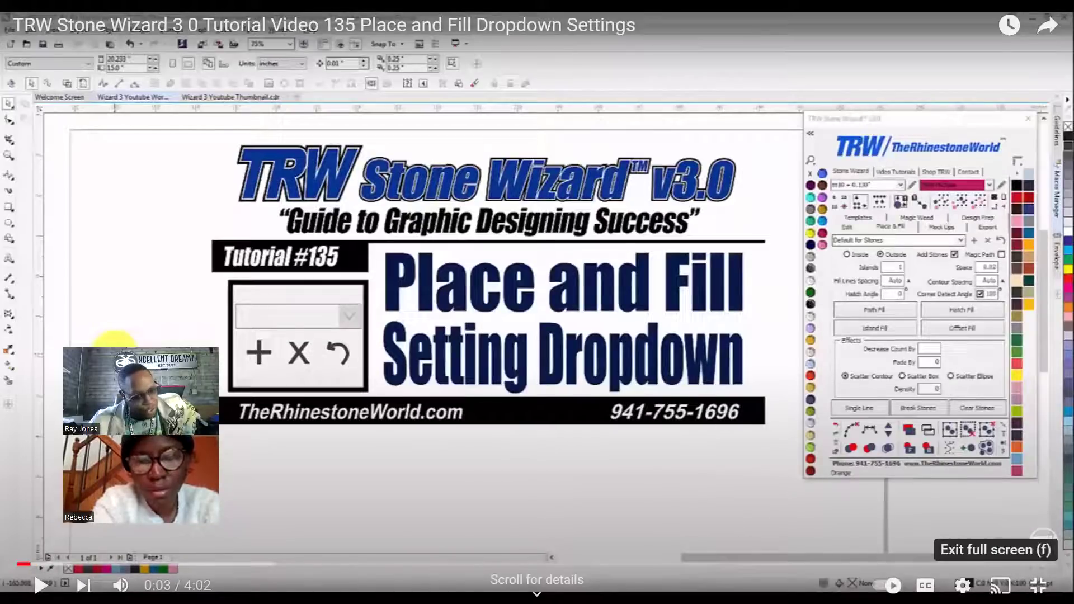
click(1037, 584)
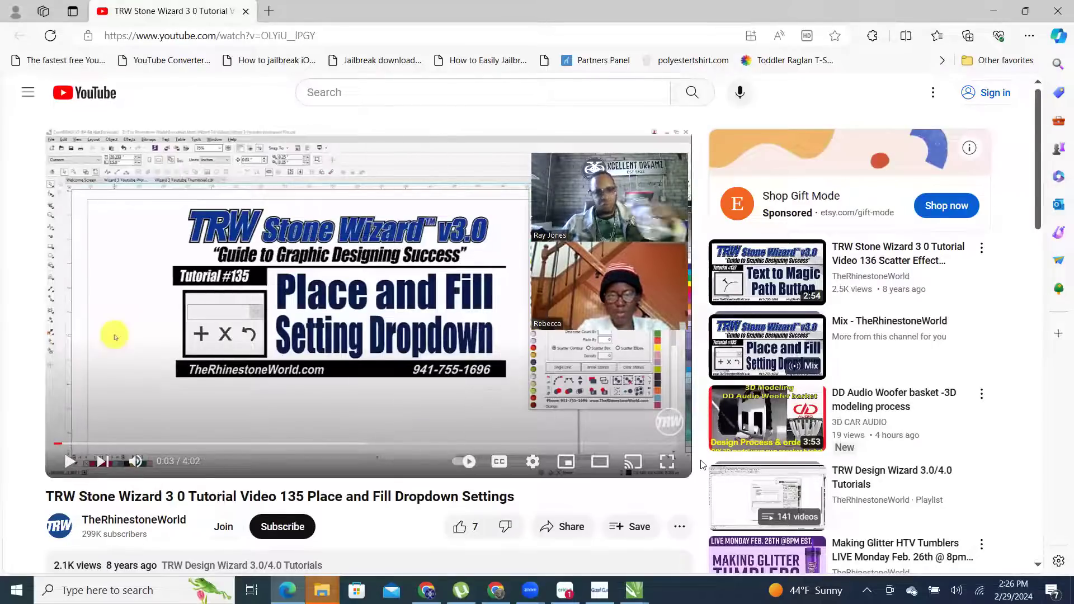
click(673, 464)
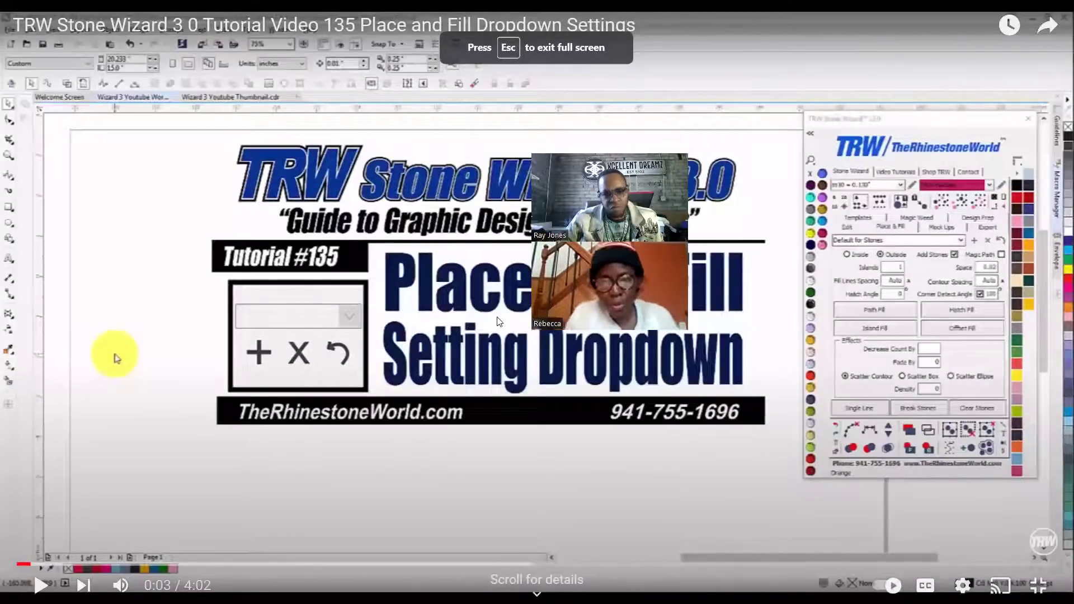
key(Escape)
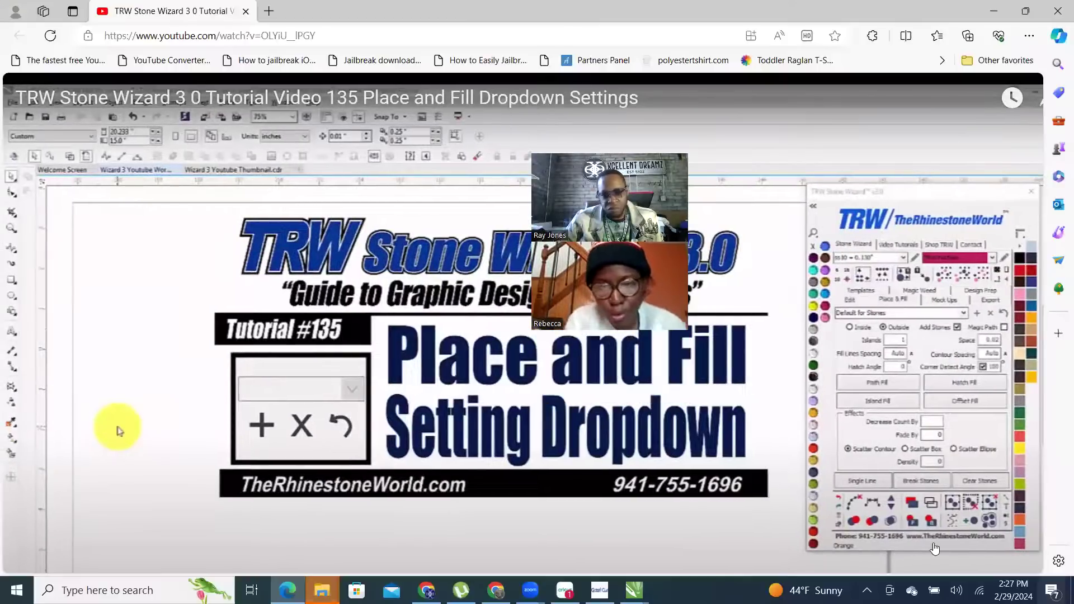